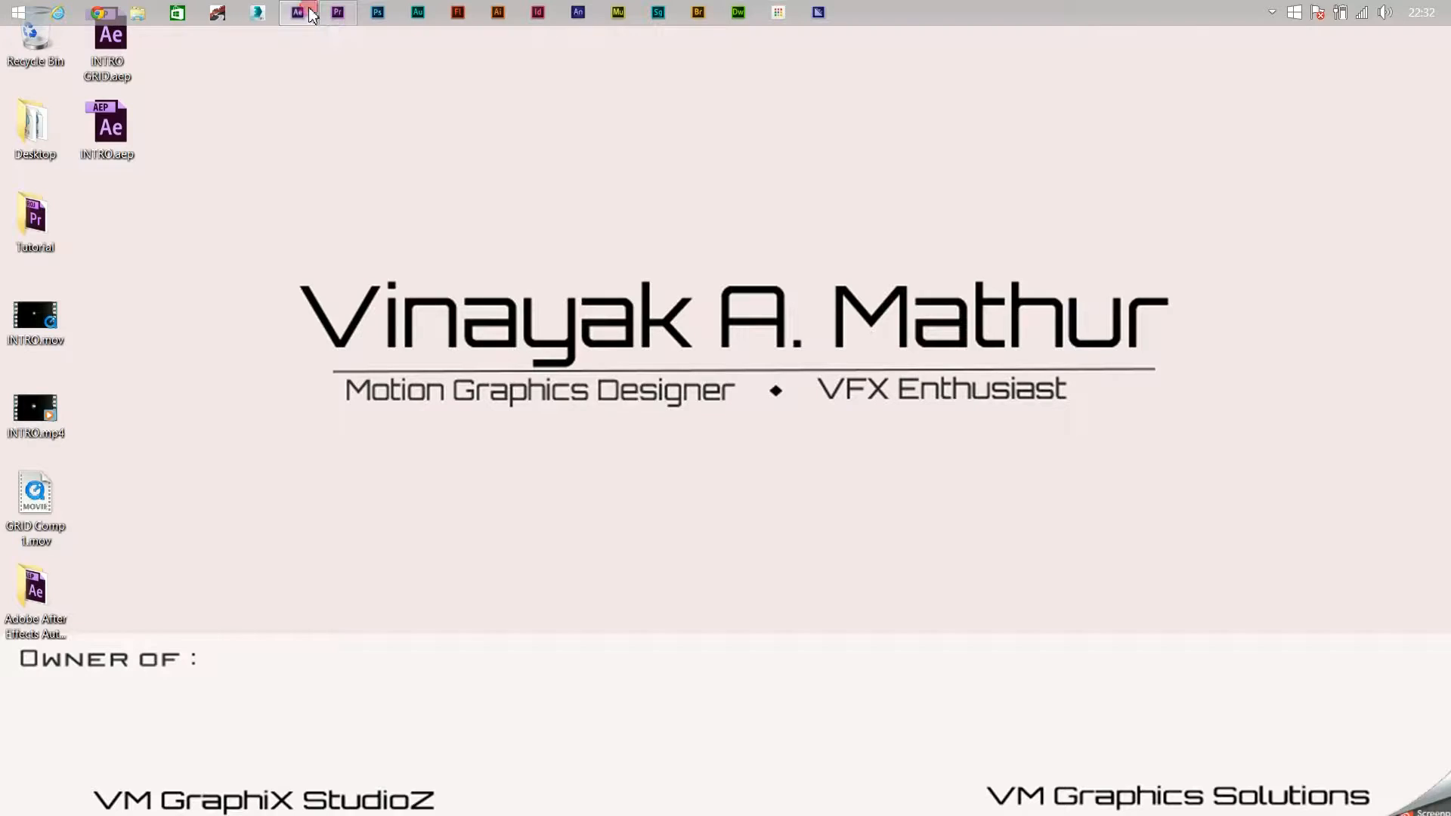
- Switch to After Effects and review the finished INTRO and GRID Comp 1 compositions by scrubbing back to their start
left_click(299, 11)
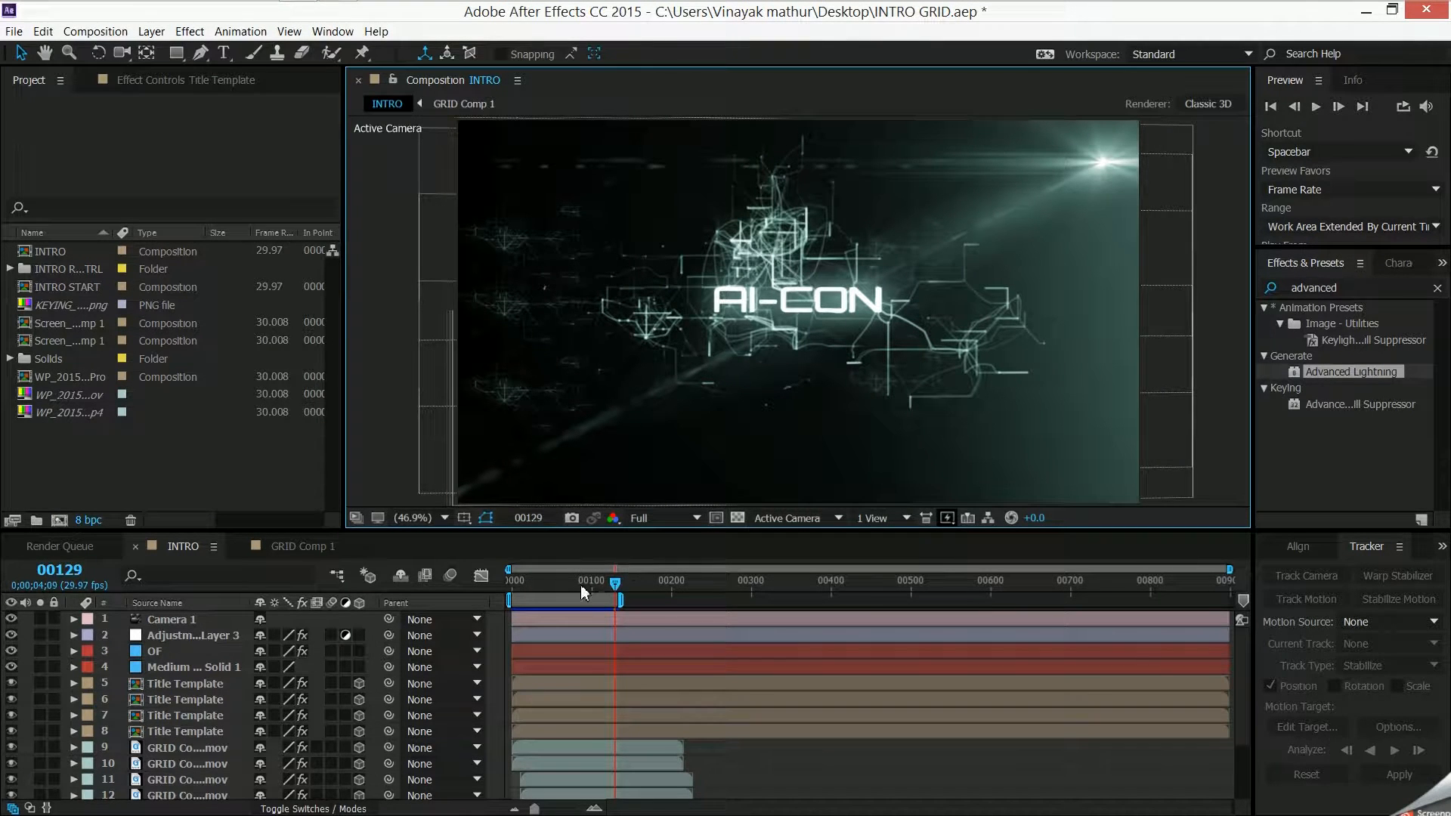
left_click_drag(603, 591, 522, 610)
left_click(253, 549)
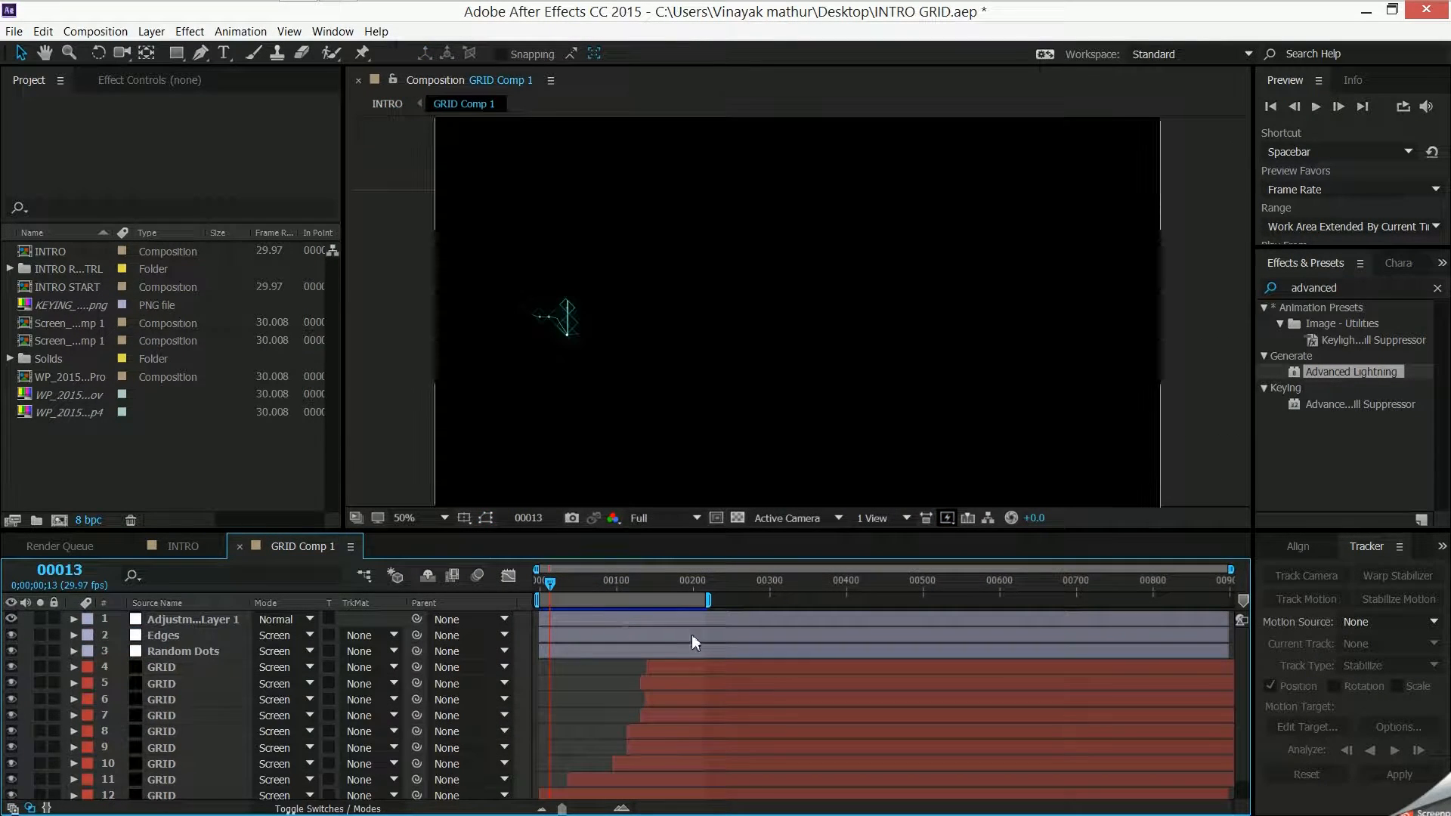
mouse_move(551, 586)
left_mouse_down()
mouse_move(528, 586)
mouse_move(705, 586)
mouse_move(537, 593)
left_mouse_up()
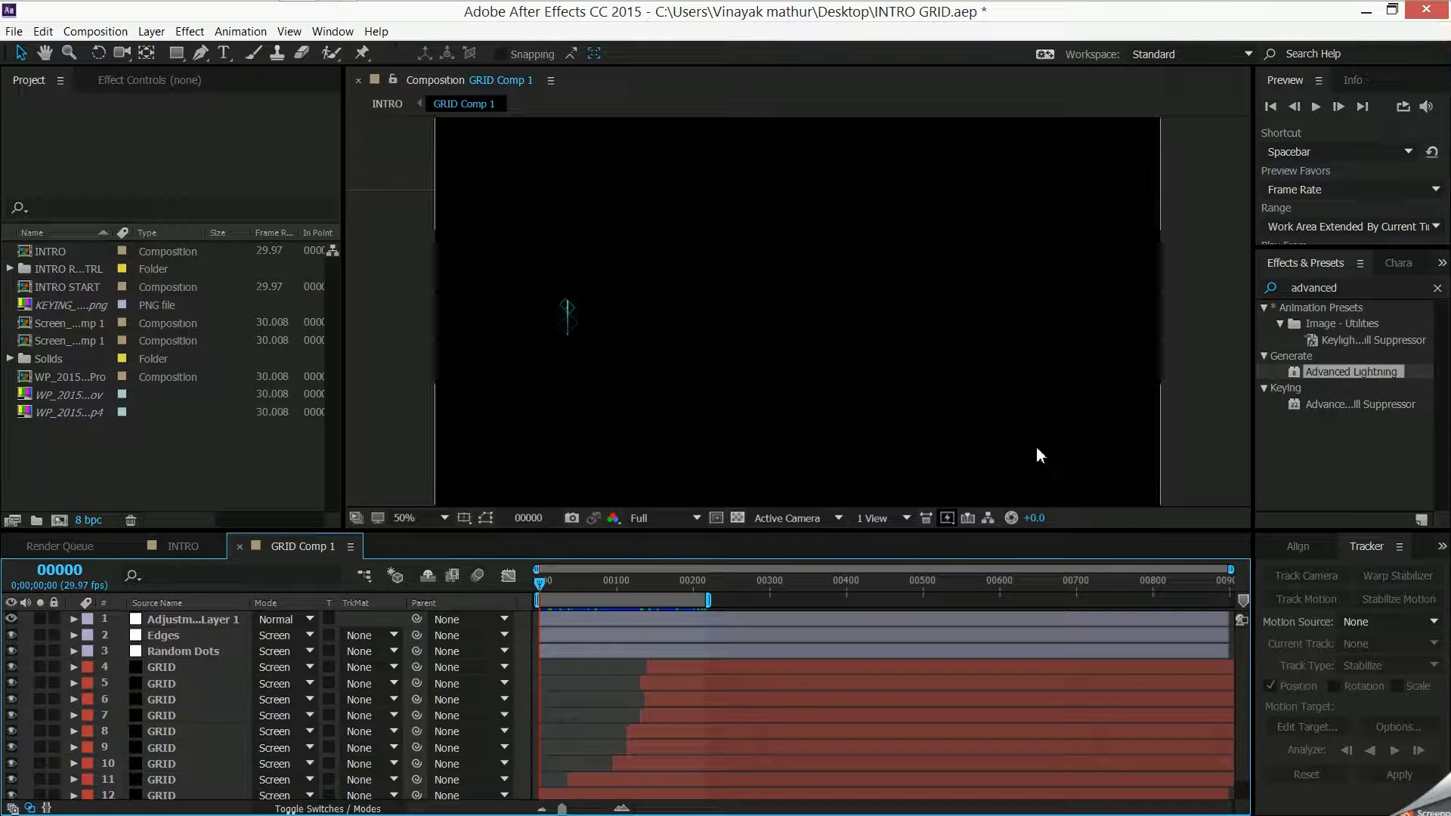
- Create a new composition named GRID with the HDTV 1080 29.97 preset and a duration of 900 frames
key("ctrl+n")
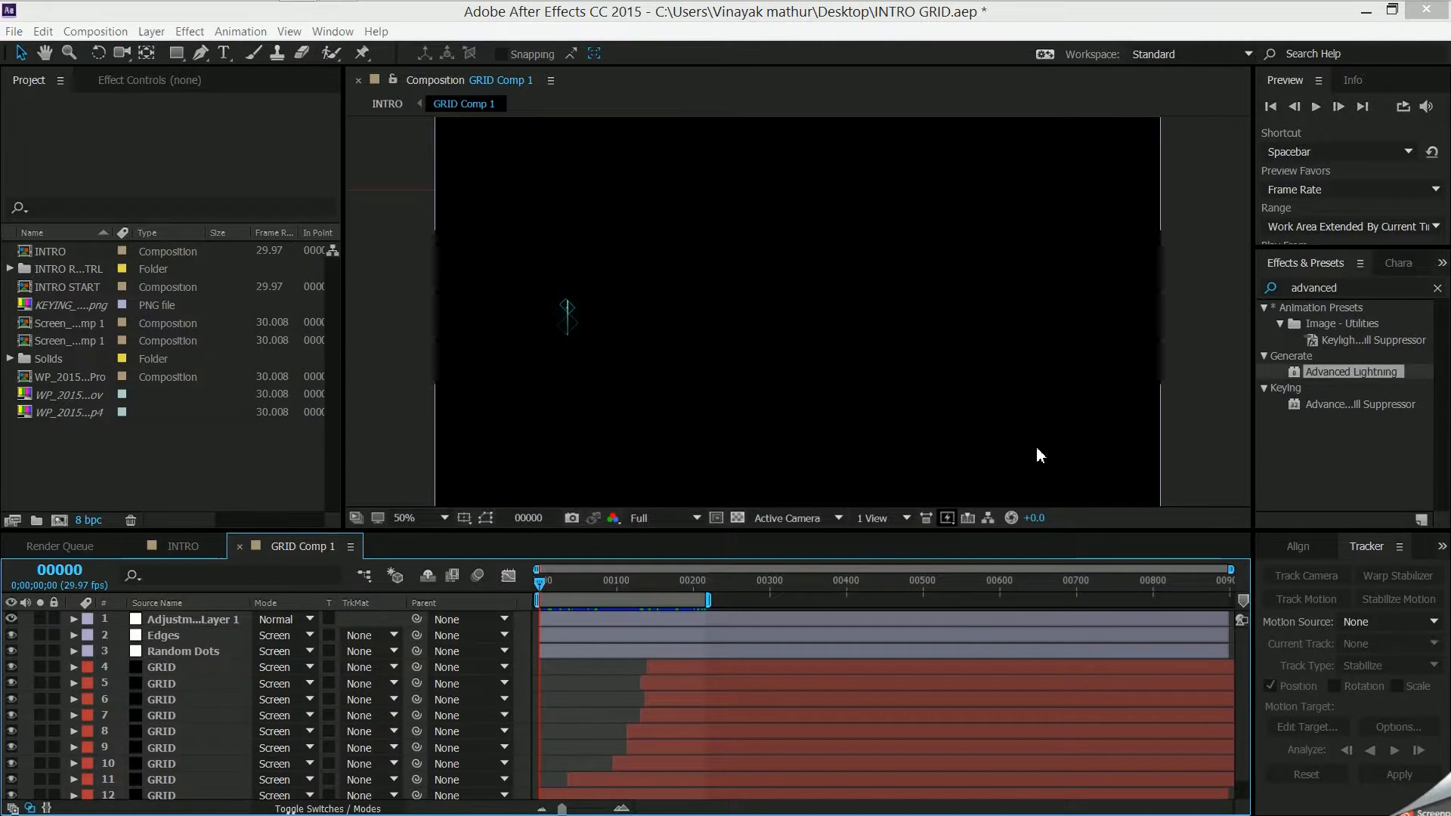
type("GRID")
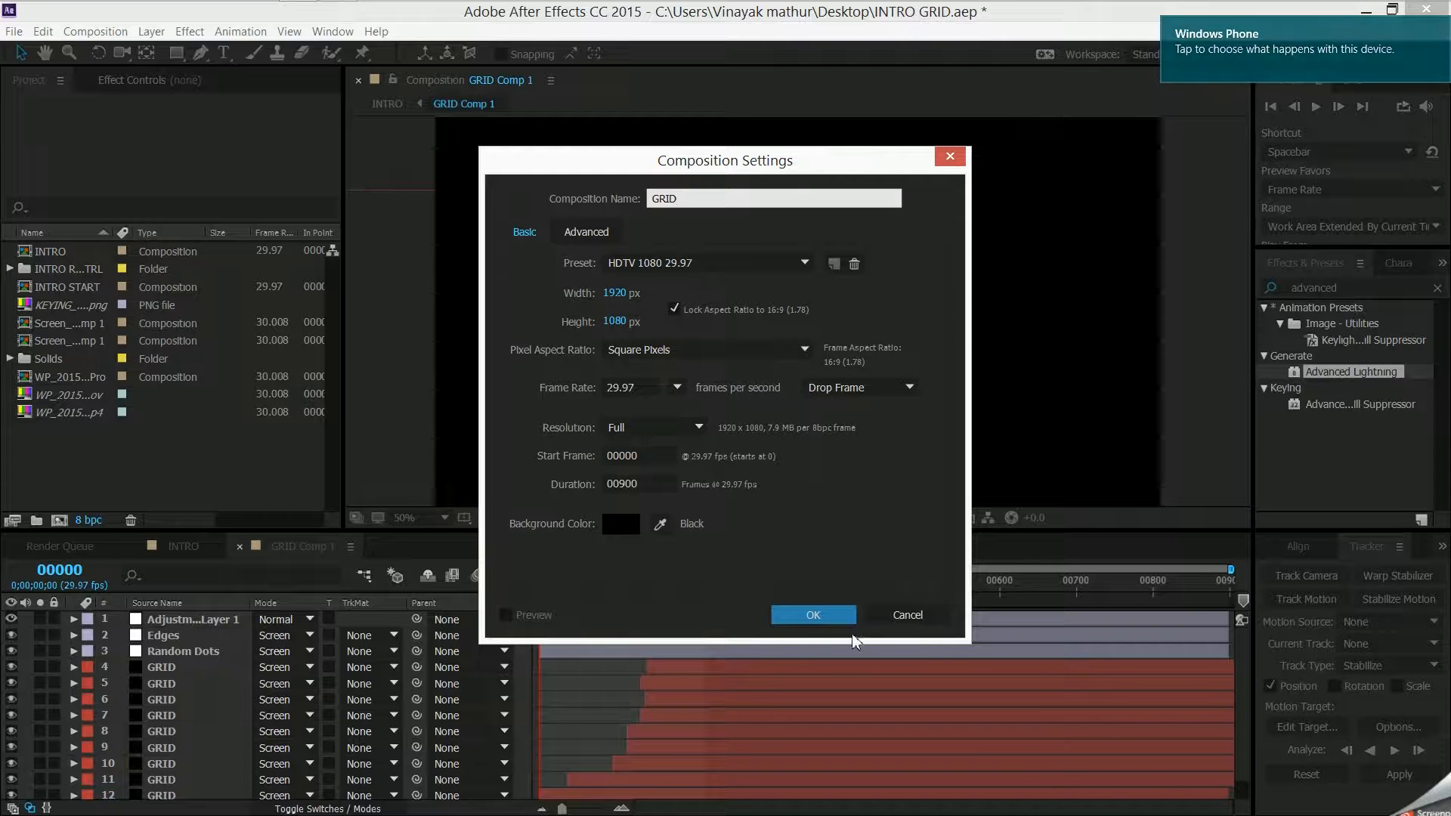
left_click(845, 616)
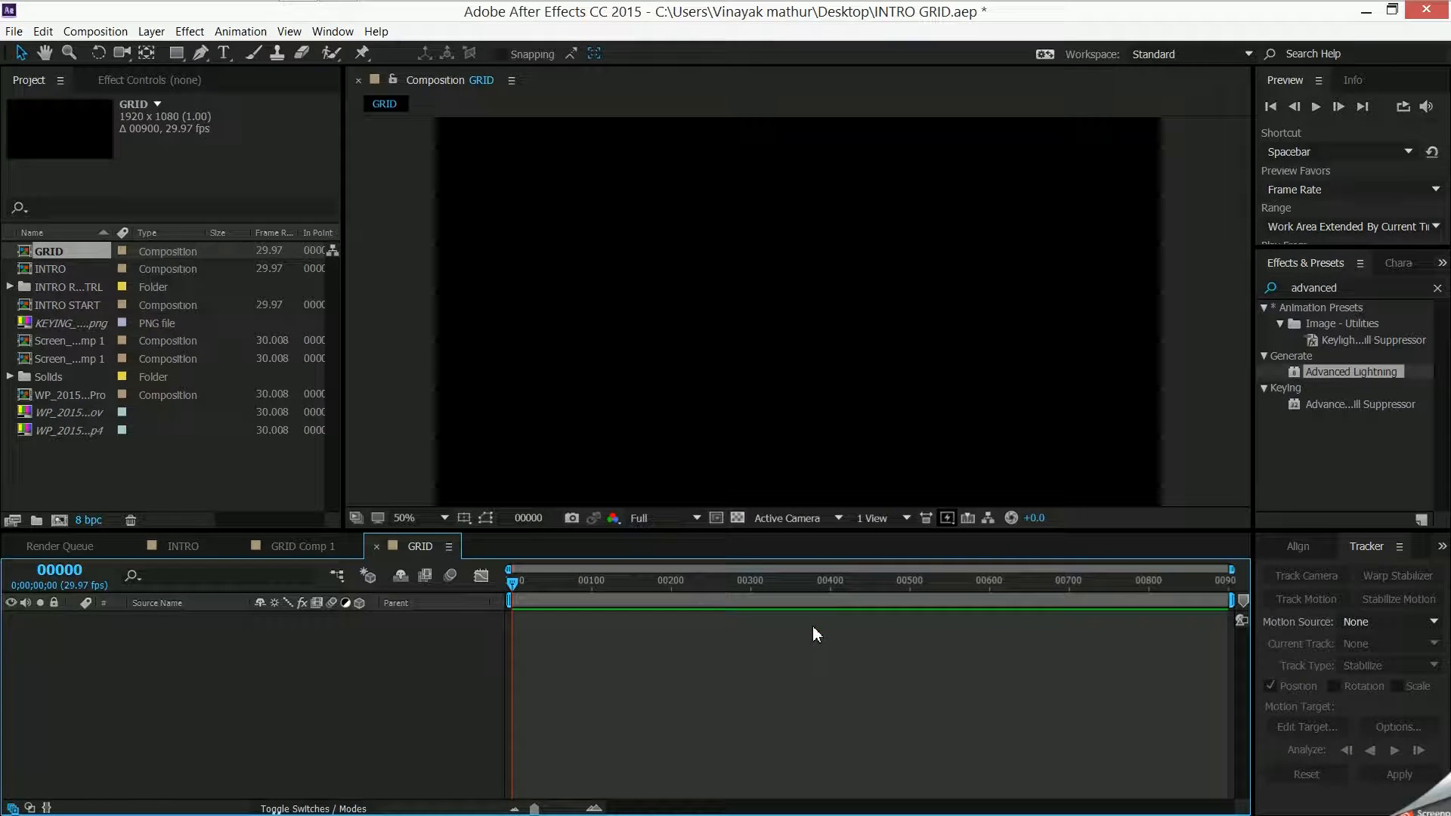
- Add a black solid layer named BG to the GRID composition
right_click(168, 629)
mouse_move(285, 636)
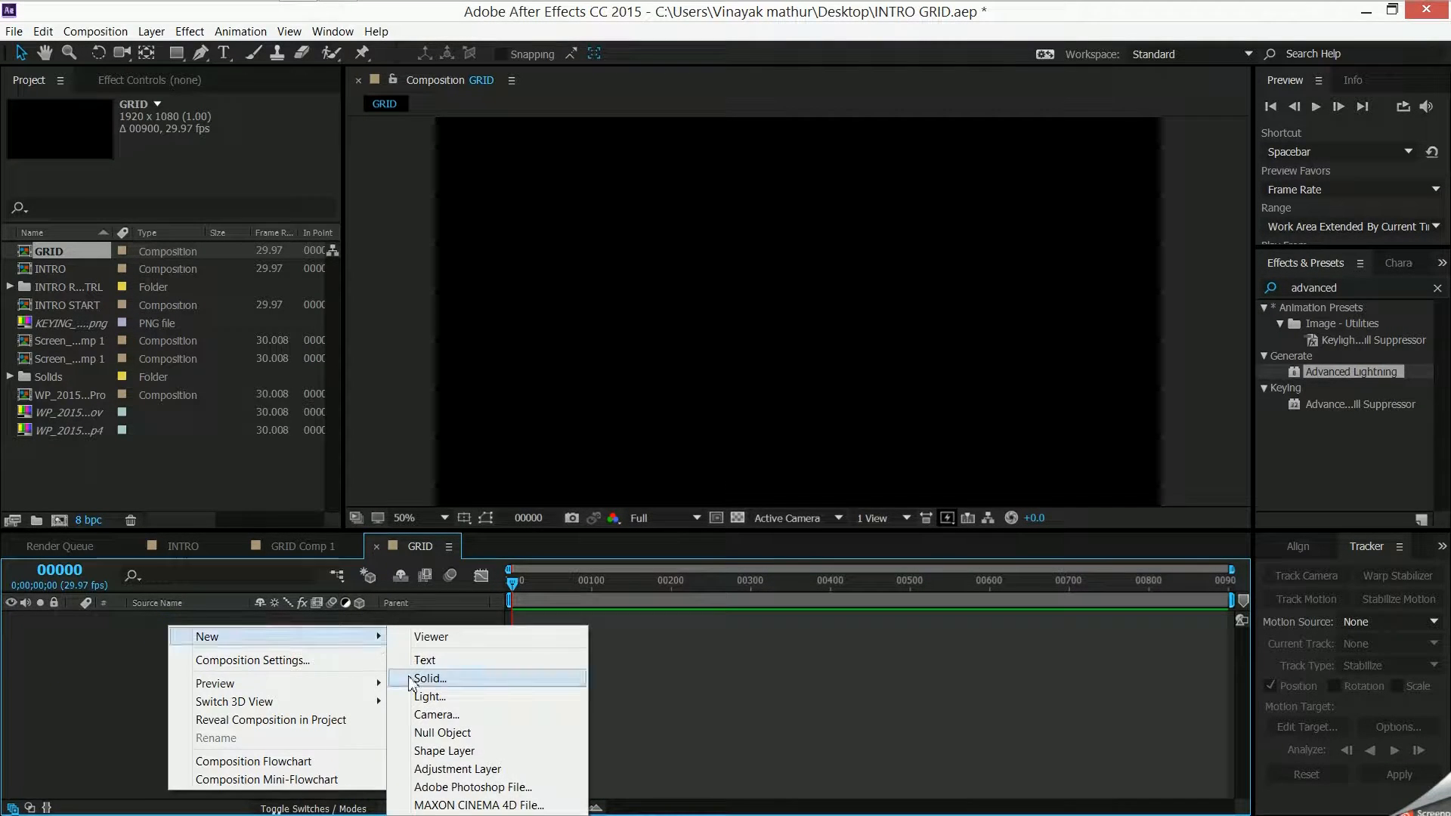
left_click(453, 684)
type("BG")
left_click(786, 573)
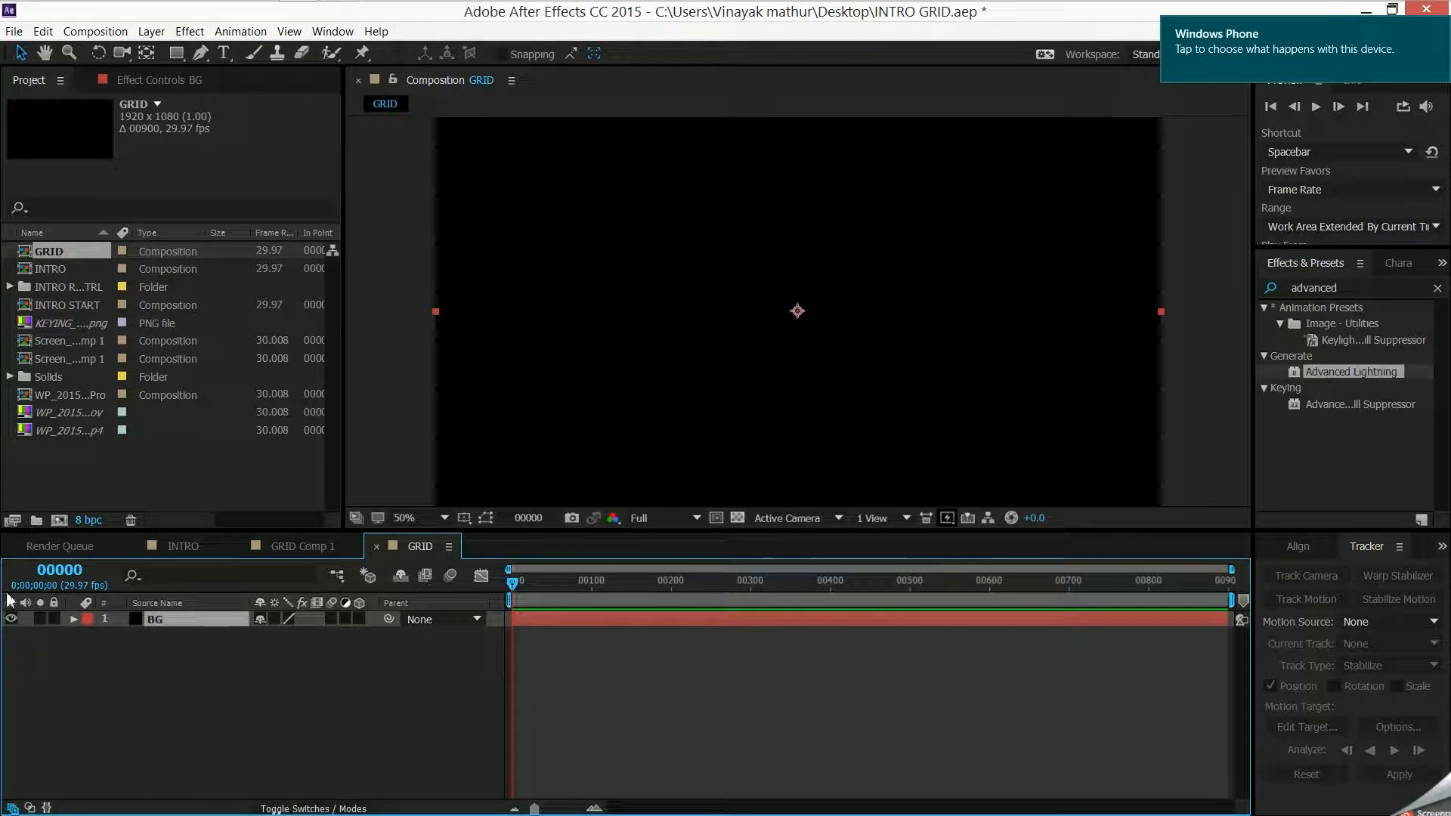
- Change the BG layer's label colour to peach and lock the layer
left_click(87, 623)
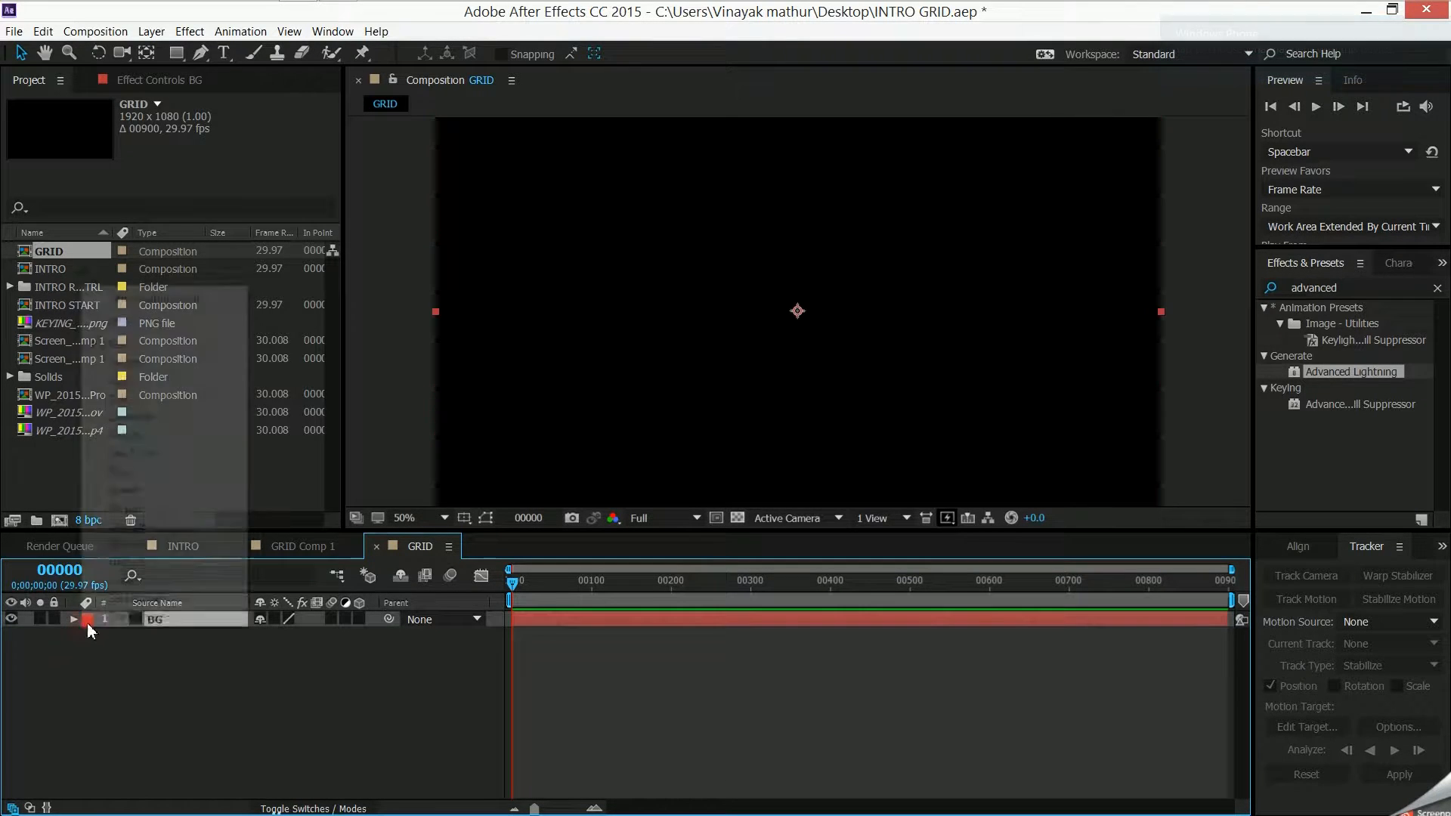
left_click(198, 434)
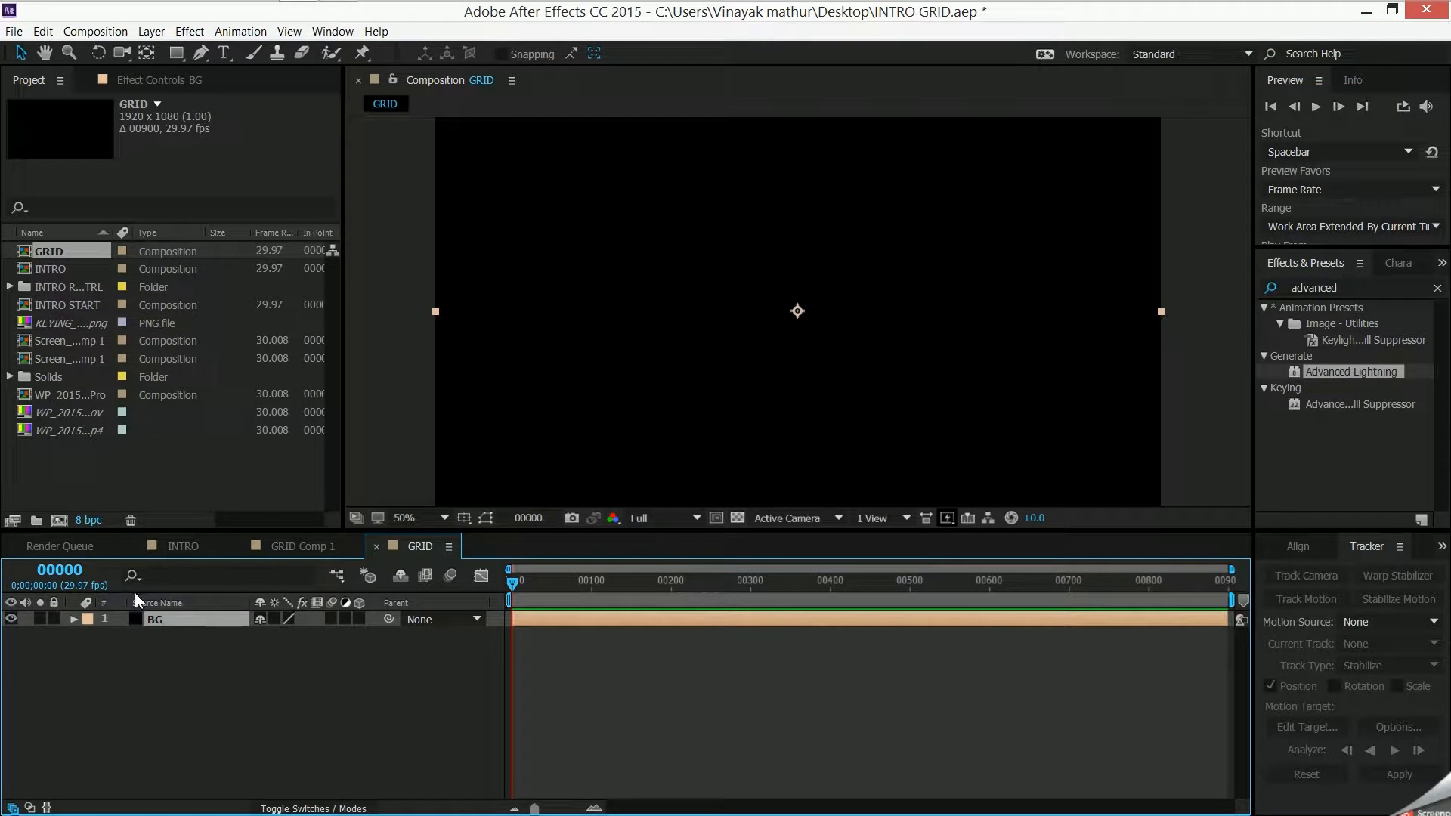
left_click(54, 619)
- Add a black 1920 x 1080 solid named GRID above the BG layer
right_click(103, 636)
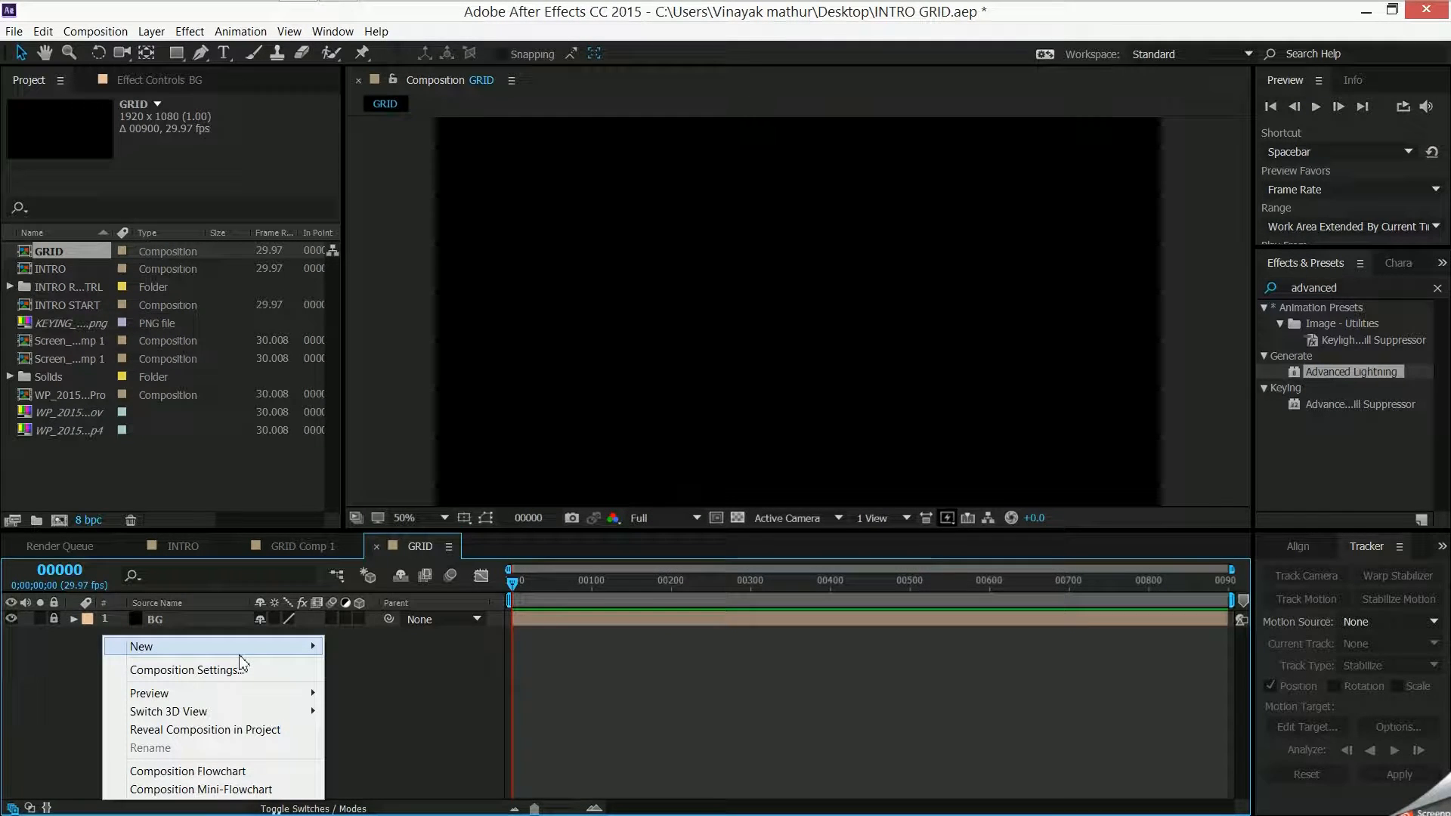
mouse_move(246, 642)
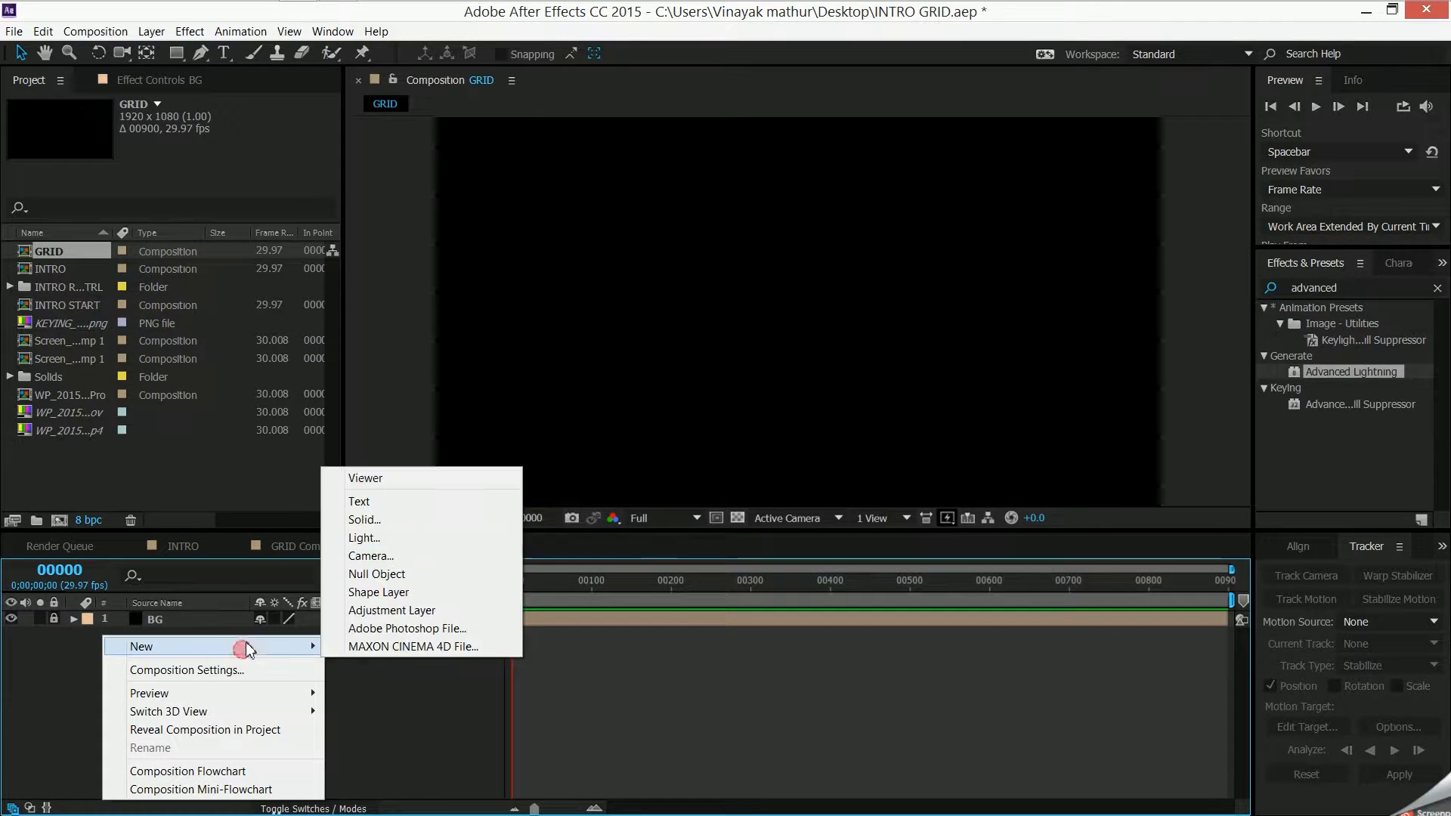
left_click(483, 521)
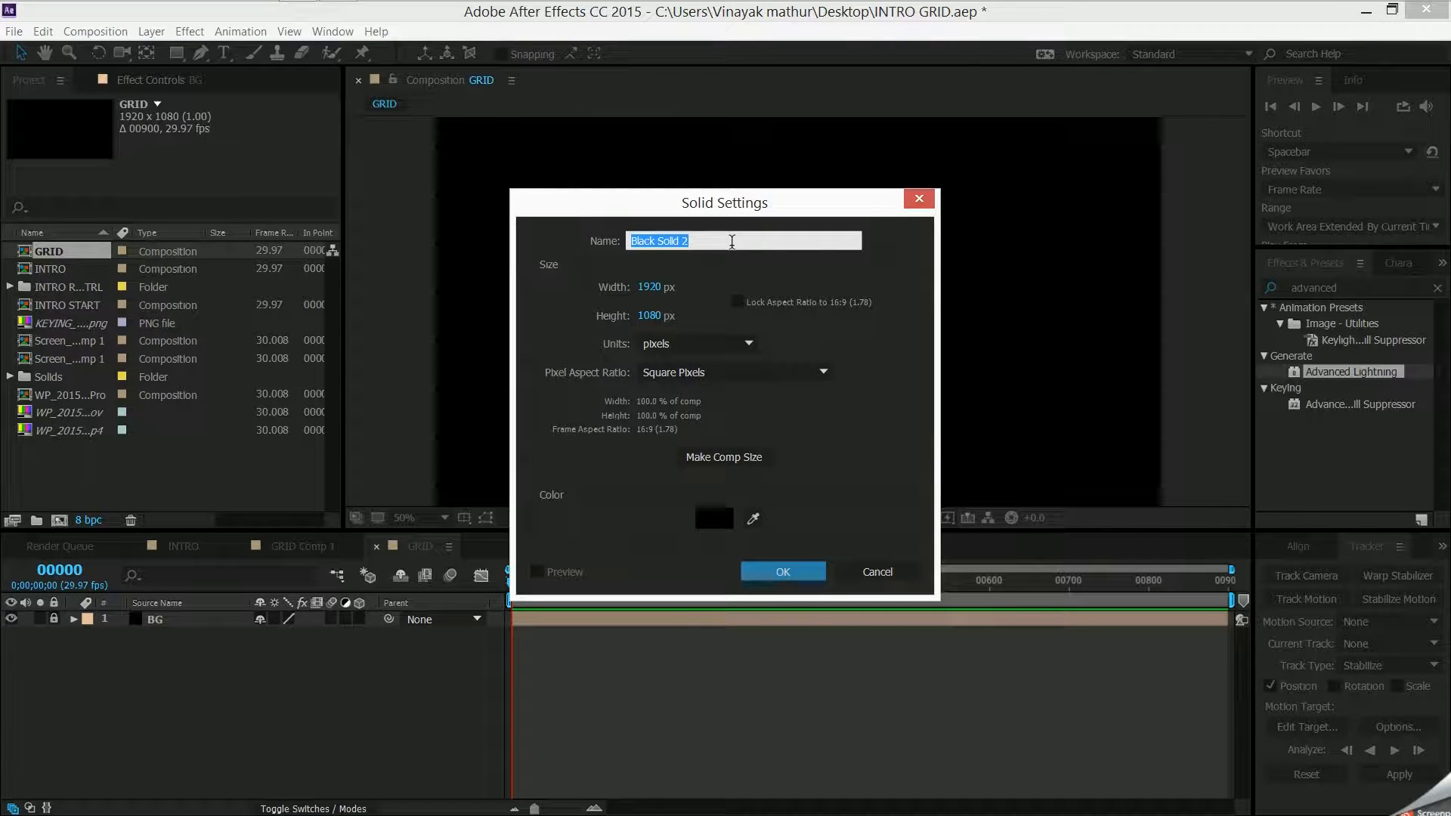
type("GRID")
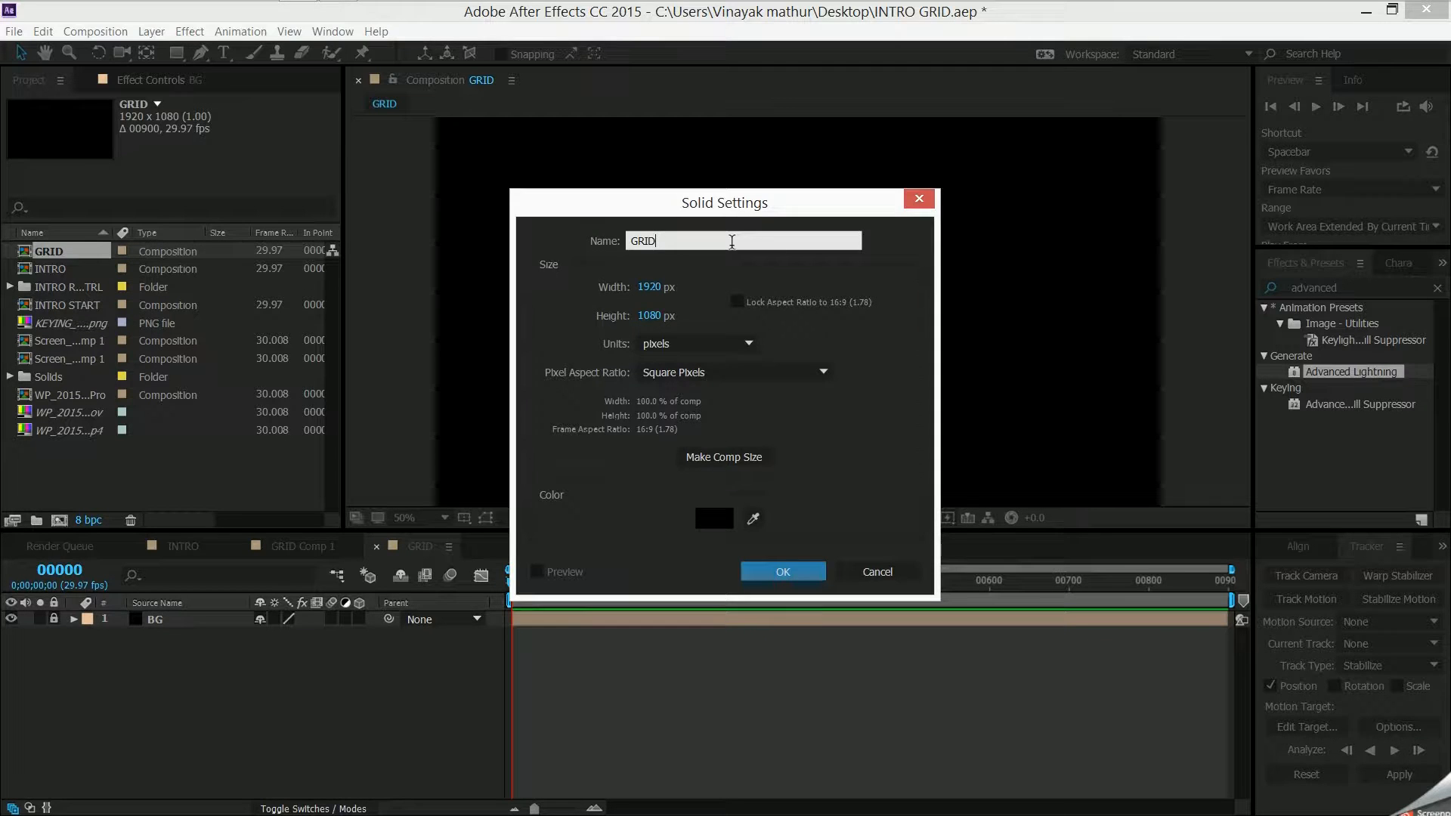
key("Return")
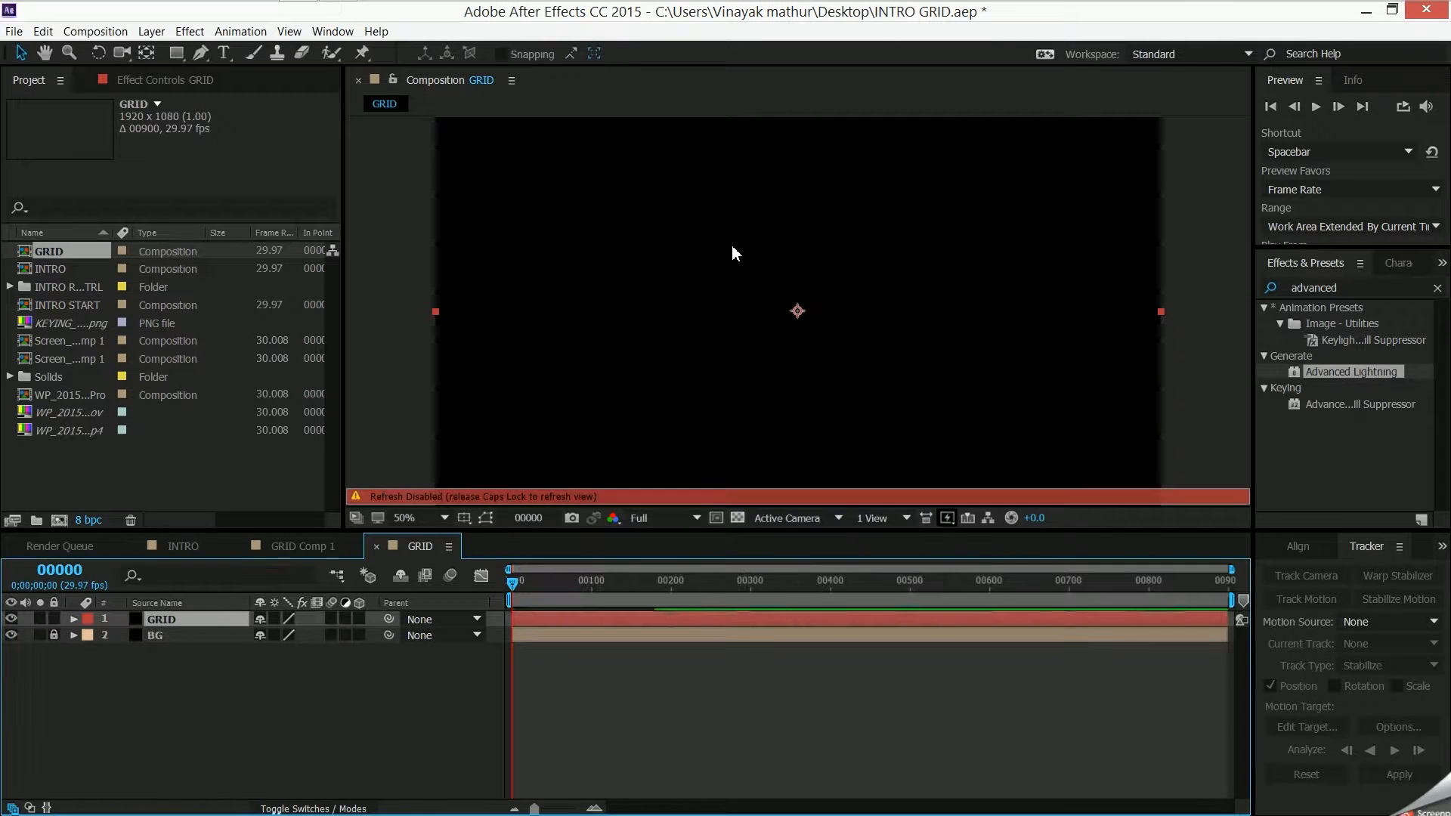
key("a")
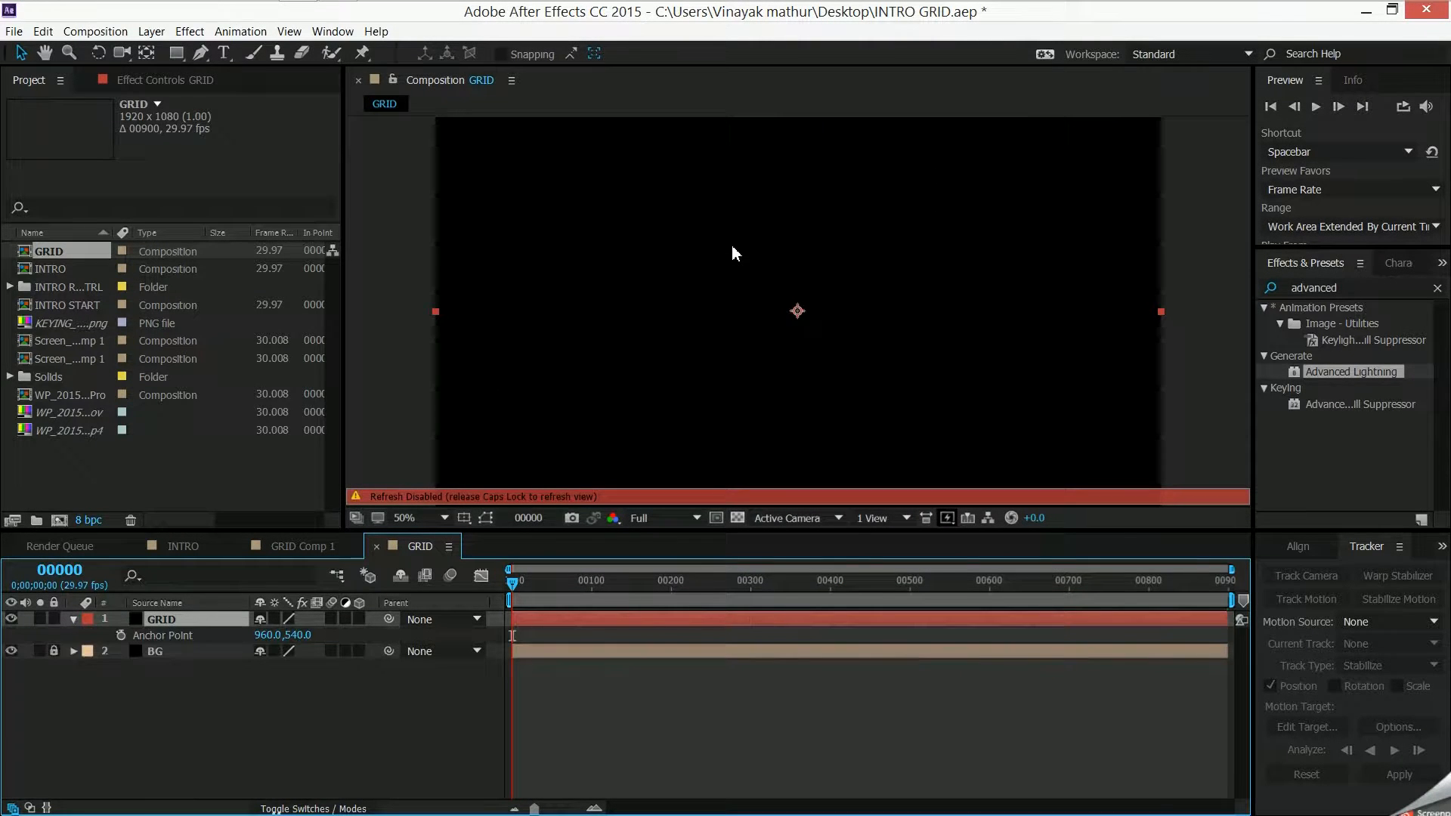
key("a")
key("Caps_Lock")
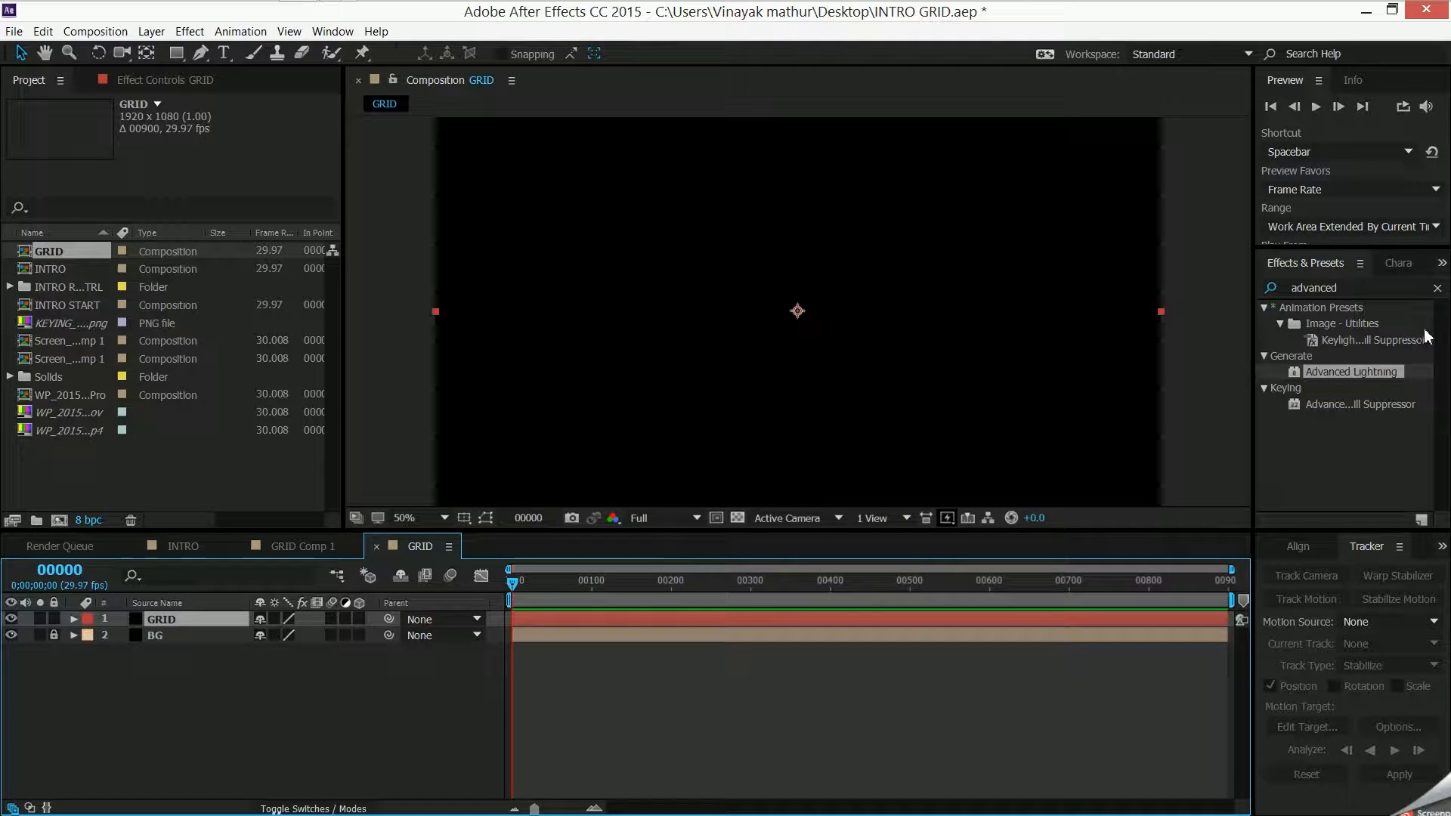
- Search the effects for "advanced" and apply Advanced Lightning to the GRID layer
left_click(1287, 287)
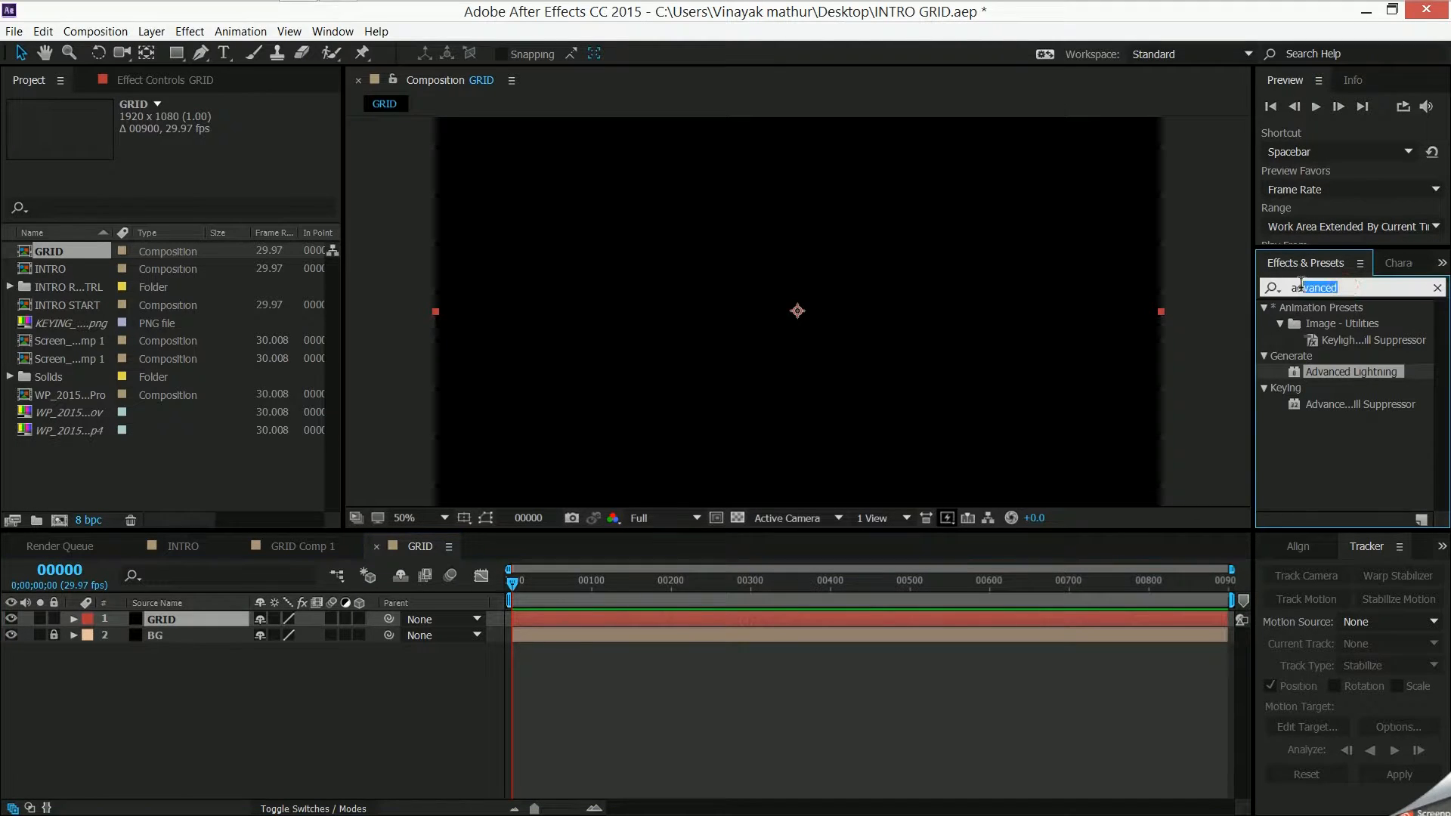
left_click(1437, 288)
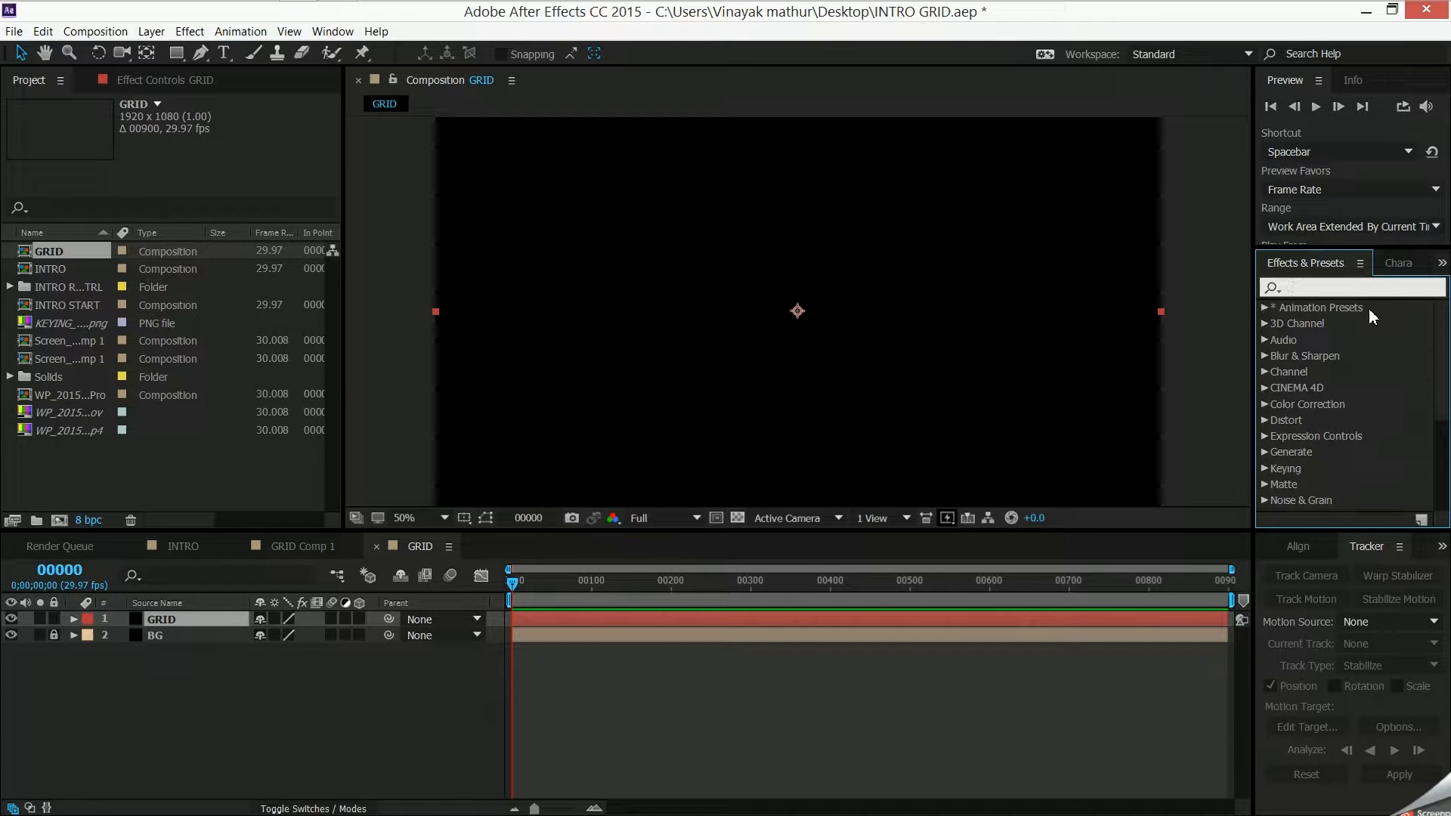
type("advsan")
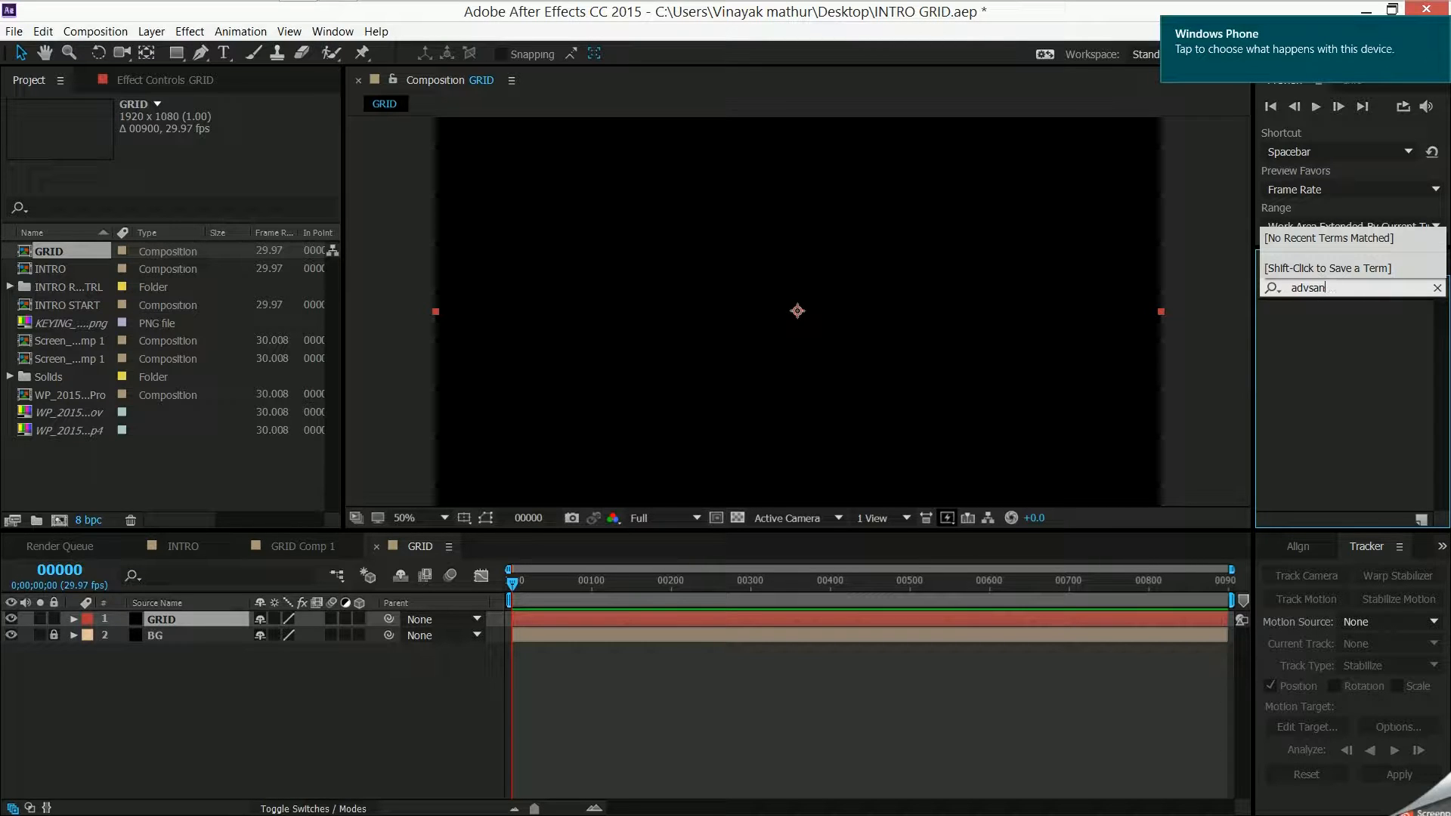
key("BackSpace")
key("BackSpace")
key("BackSpace")
type("anced")
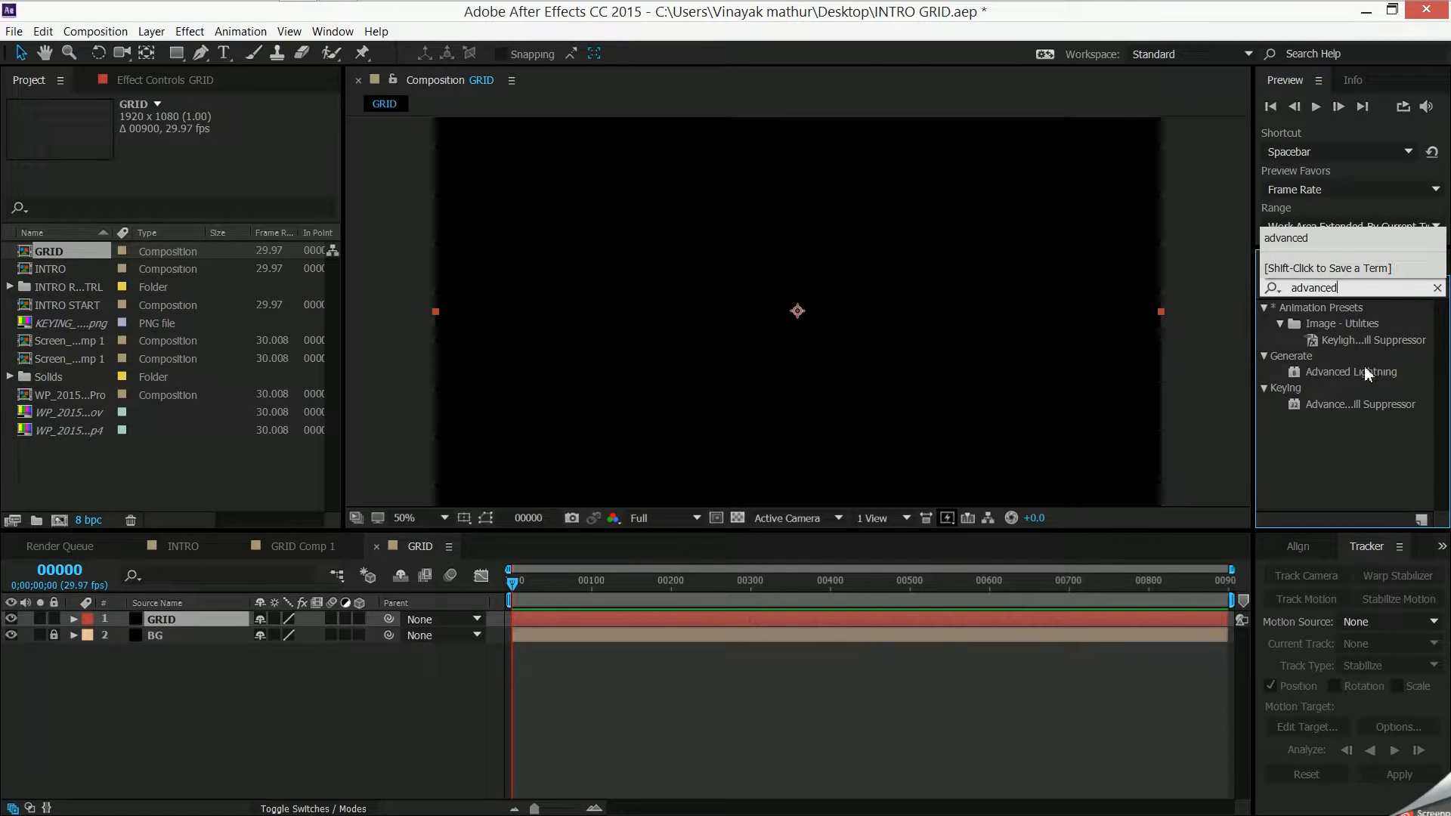
left_click(1382, 374)
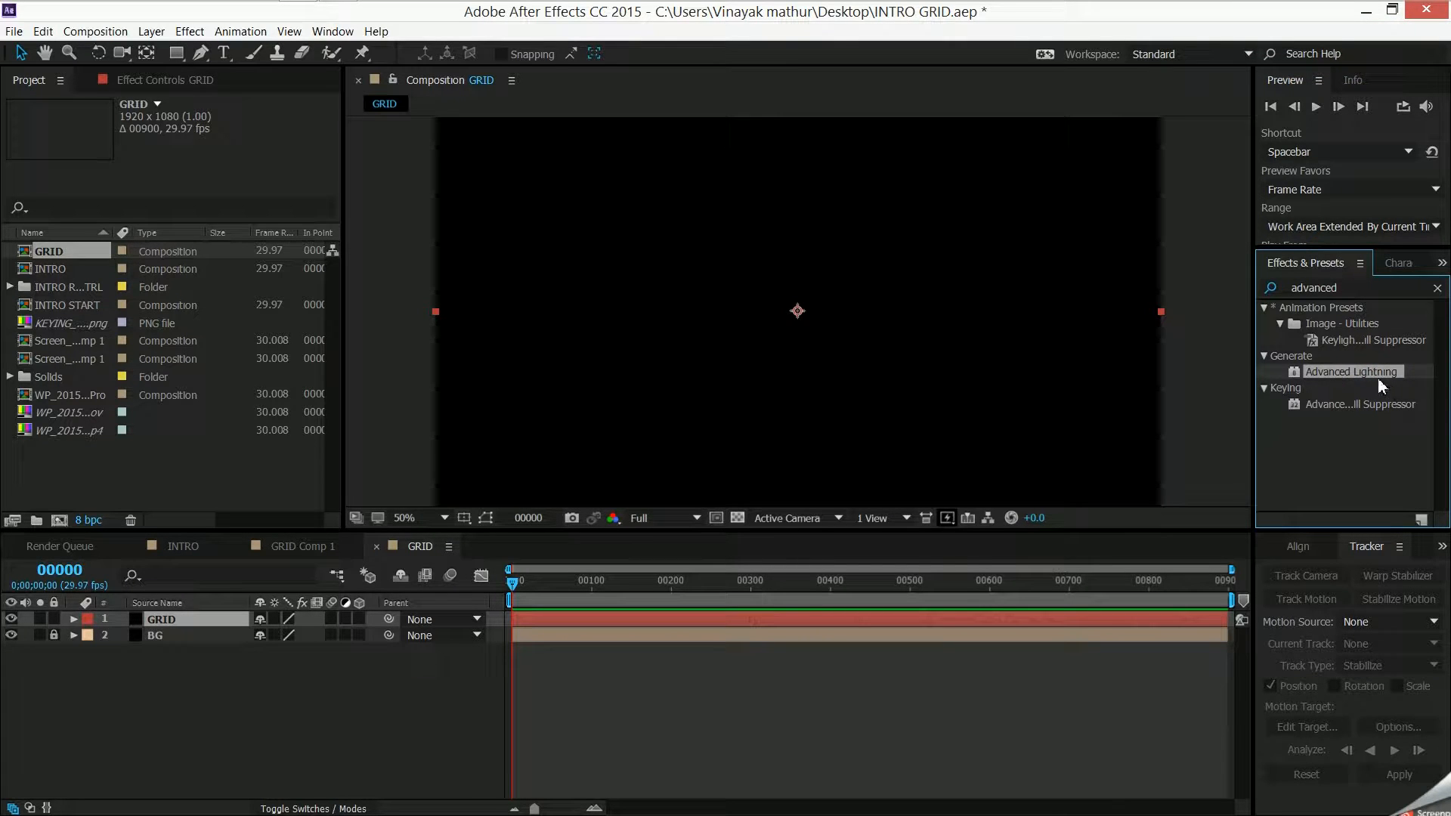
left_click_drag(1379, 374, 192, 615)
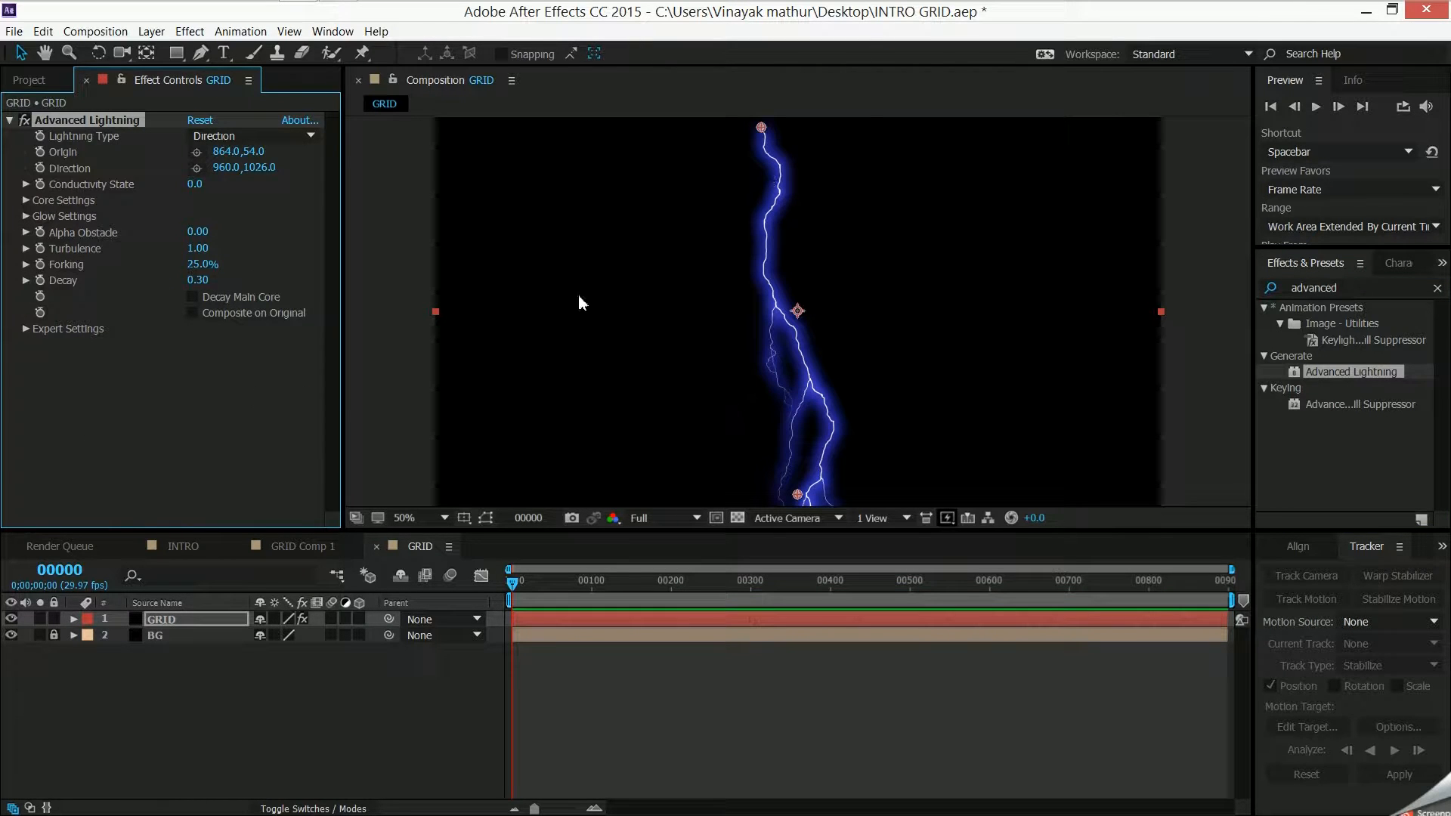
- Move the lightning's origin to about 1276, 270 and set its Lightning Type to Bouncey
left_click_drag(513, 584, 487, 622)
left_click_drag(761, 124, 916, 209)
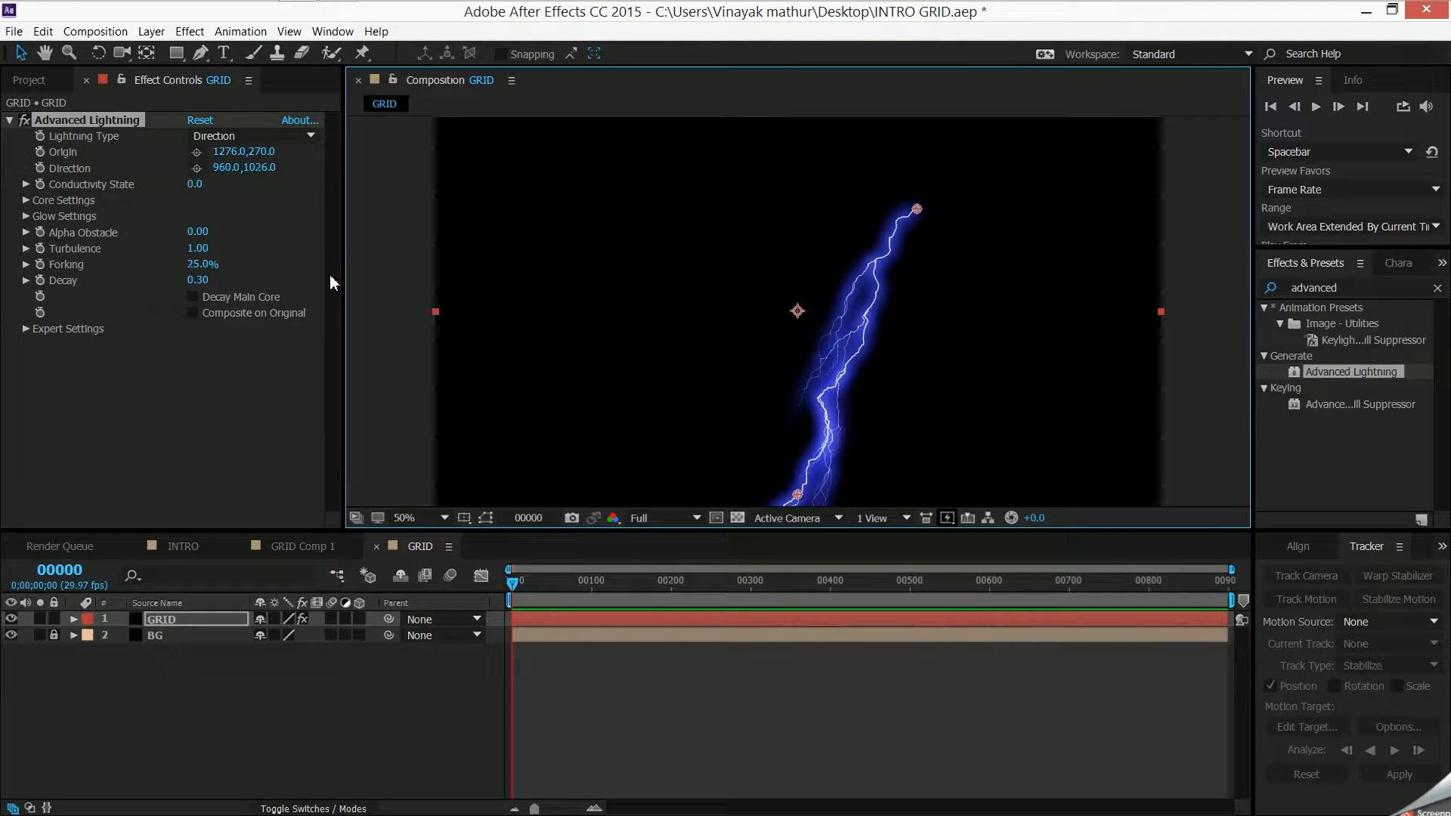
left_click(222, 138)
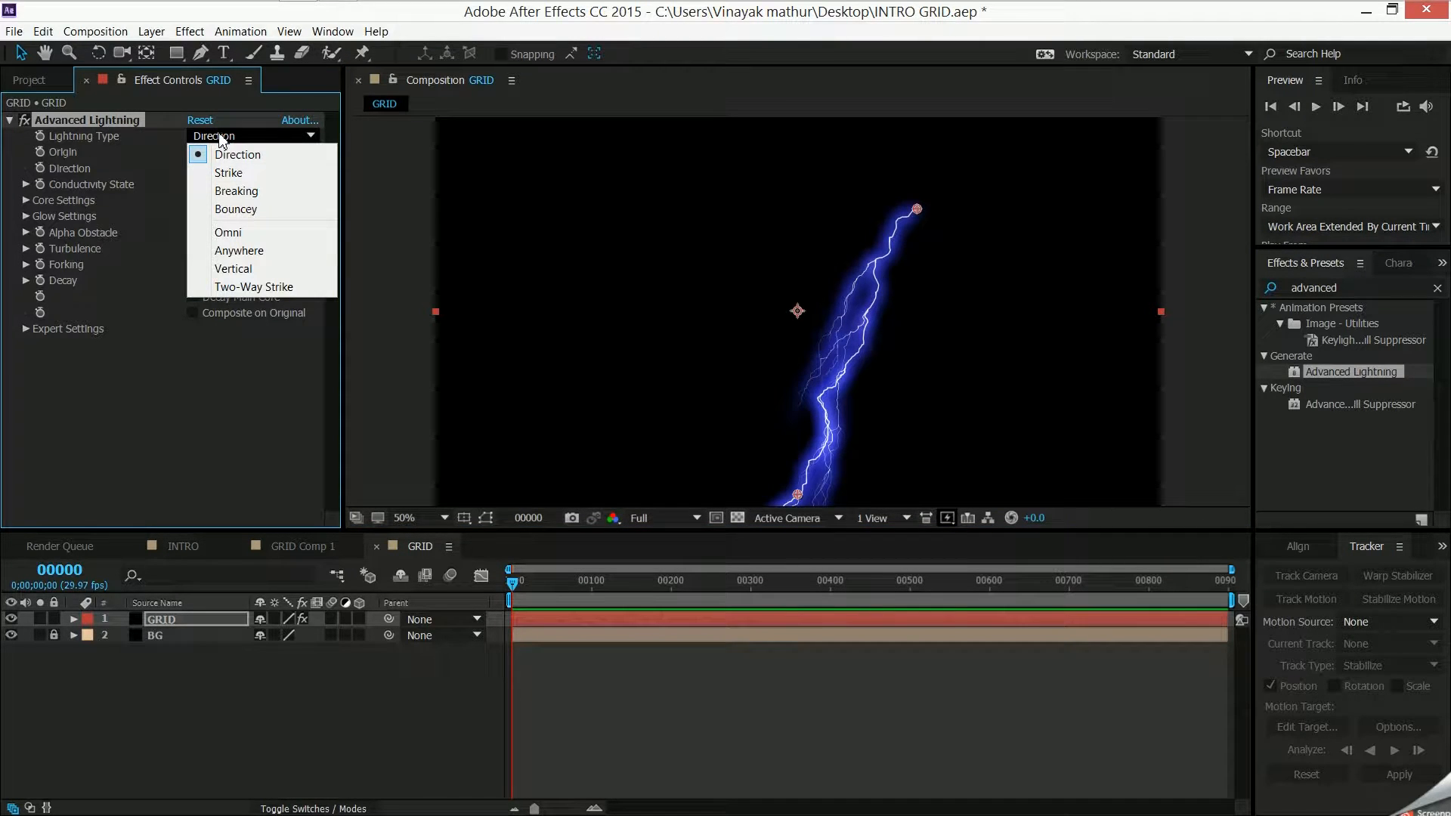
left_click(252, 211)
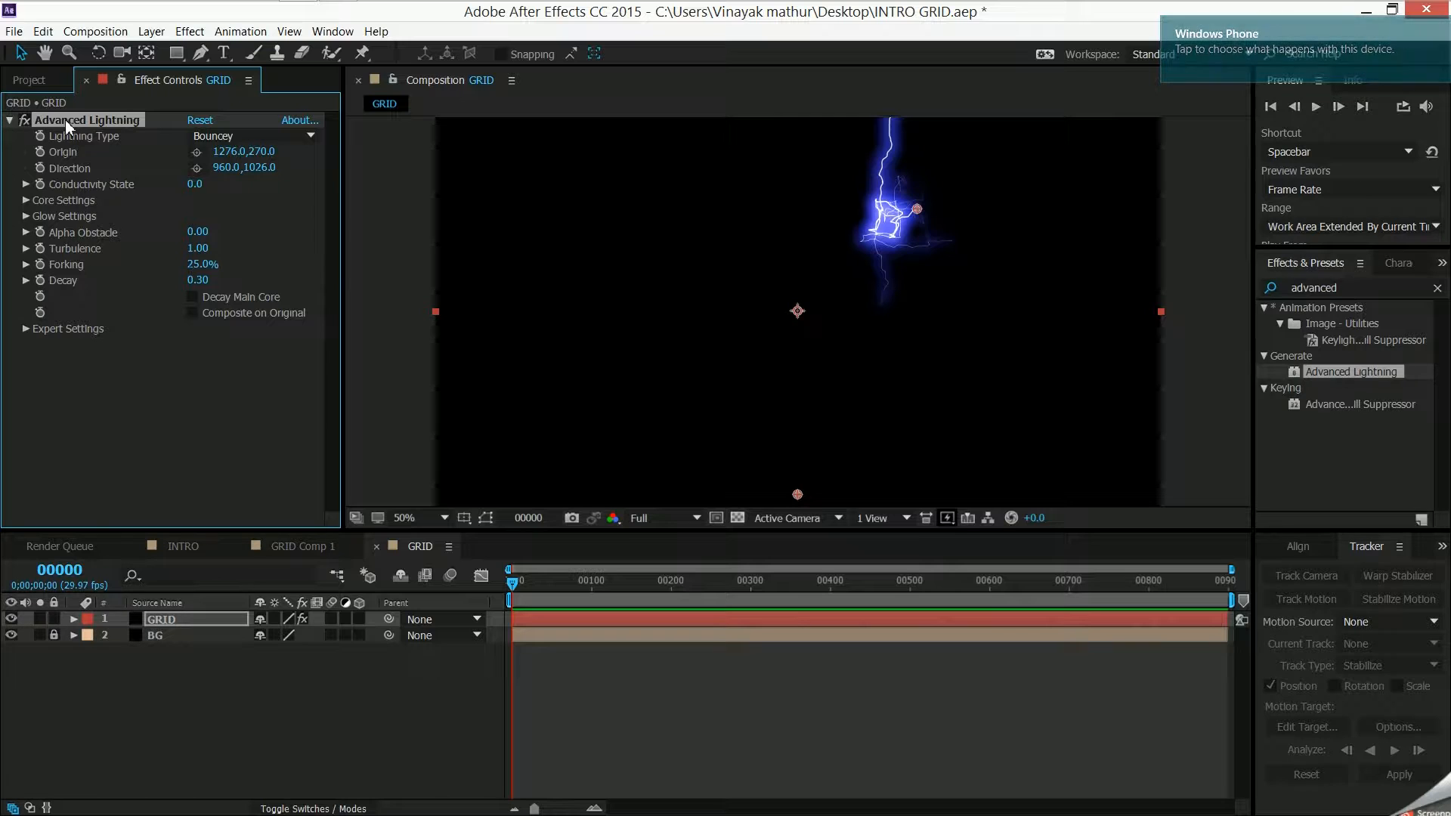
- Set the lightning's Glow Radius to 1.0 and its Glow Opacity to 0%
left_click(25, 216)
left_click(199, 232)
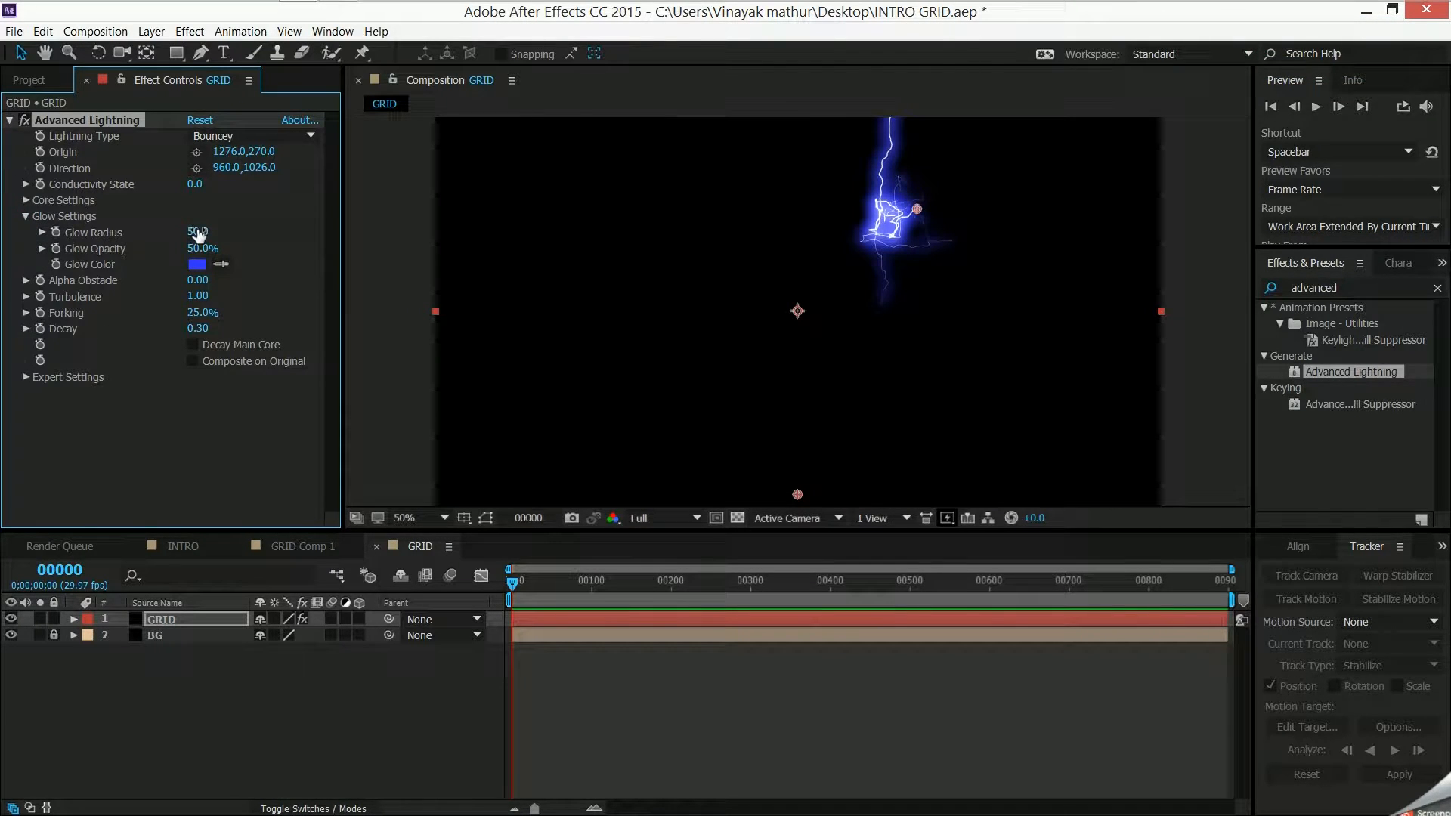
type("10")
key("Return")
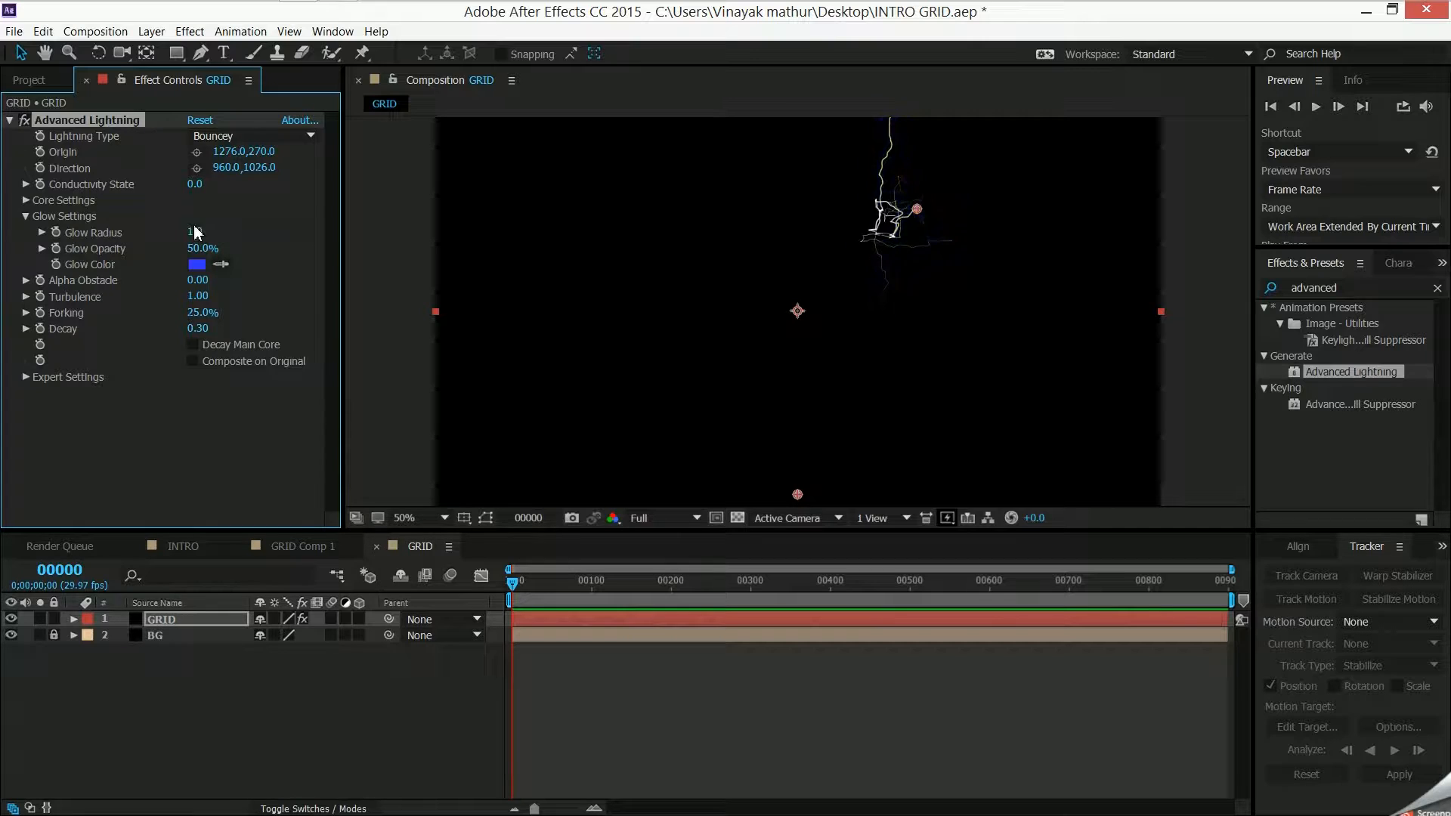
left_click(198, 250)
type("0")
key("Return")
left_click(38, 213)
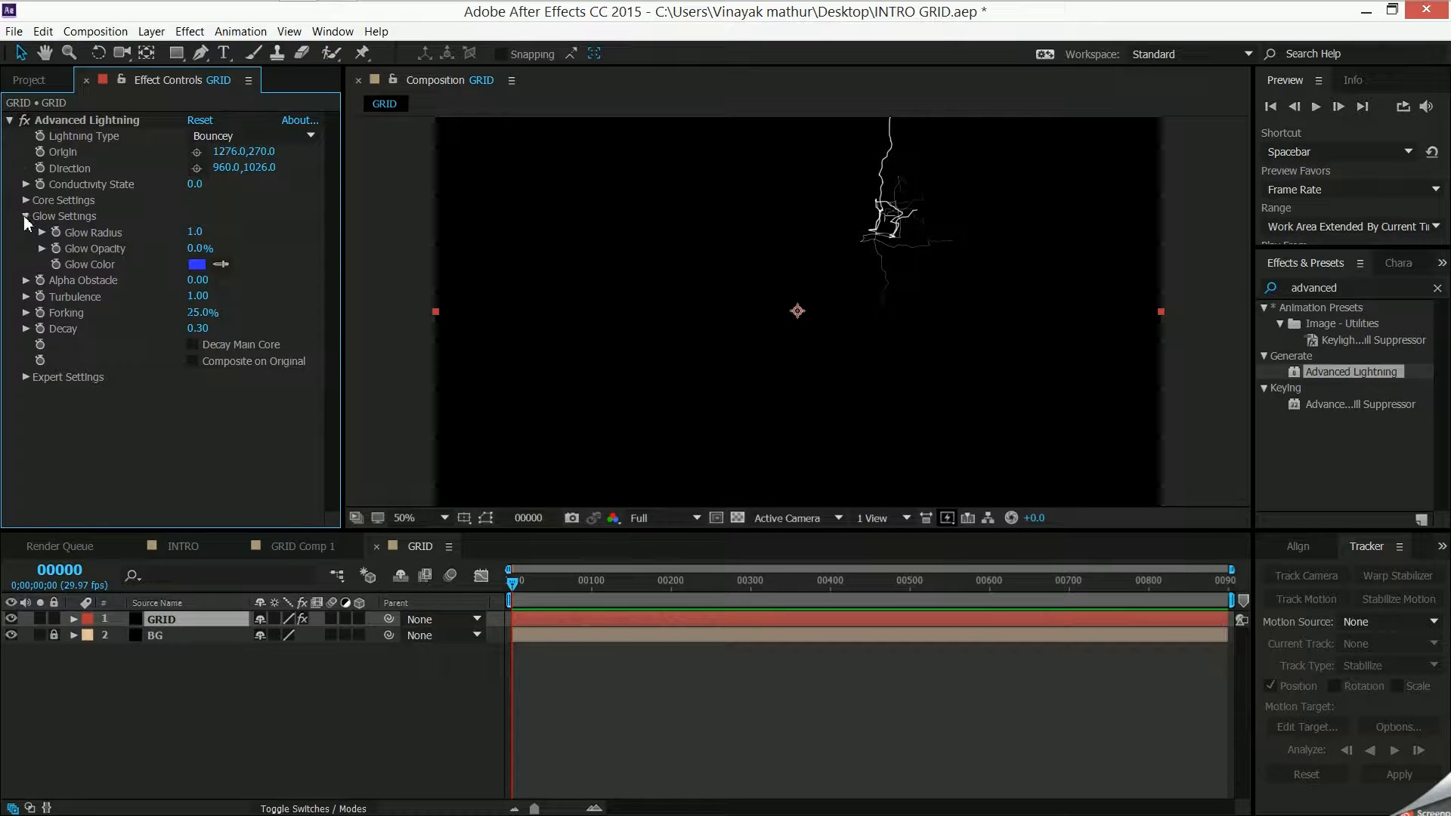
left_click(26, 217)
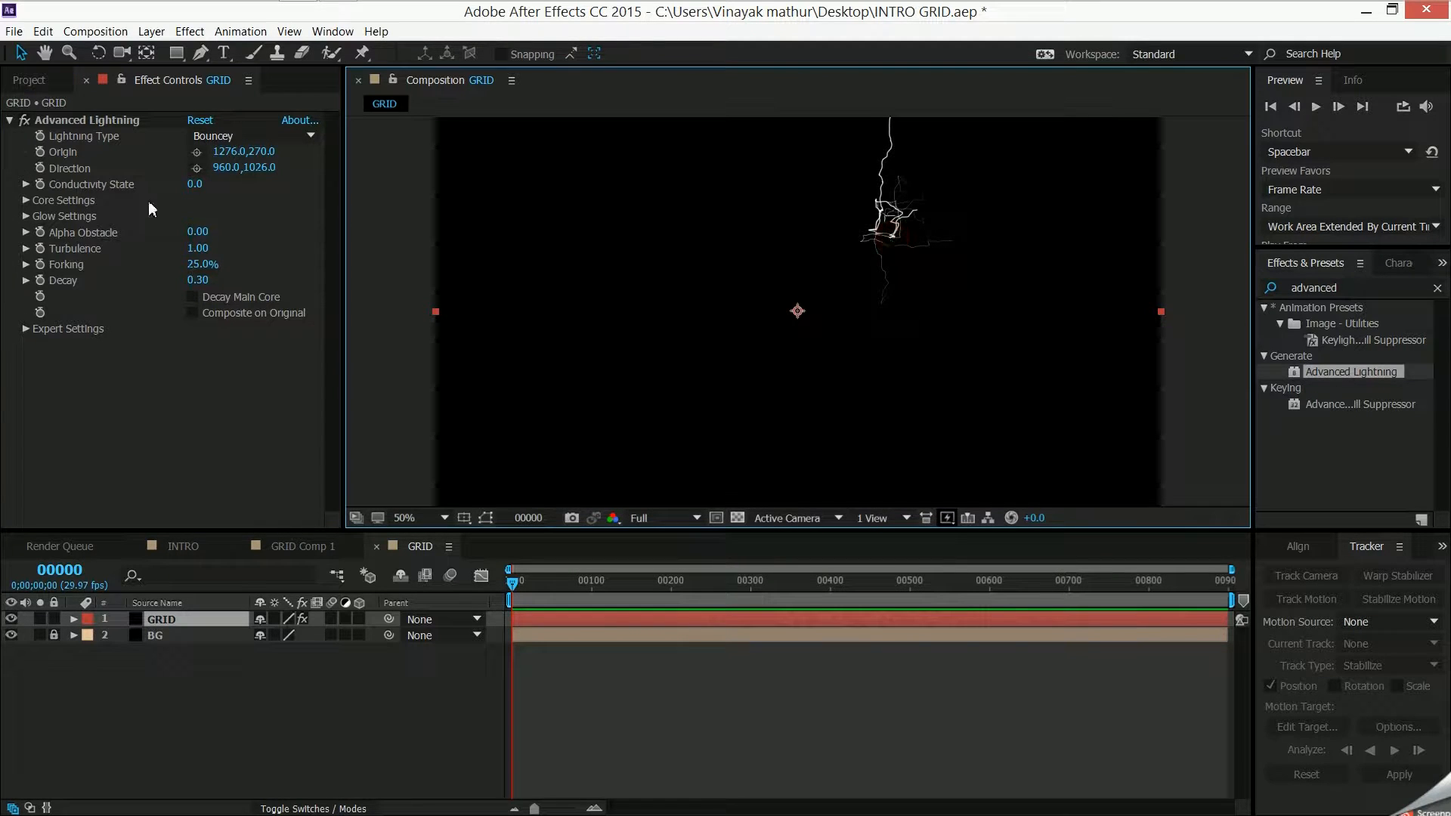
- Move the Advanced Lightning origin on the canvas to about 324, 516
left_click(140, 126)
left_click_drag(919, 219, 560, 311)
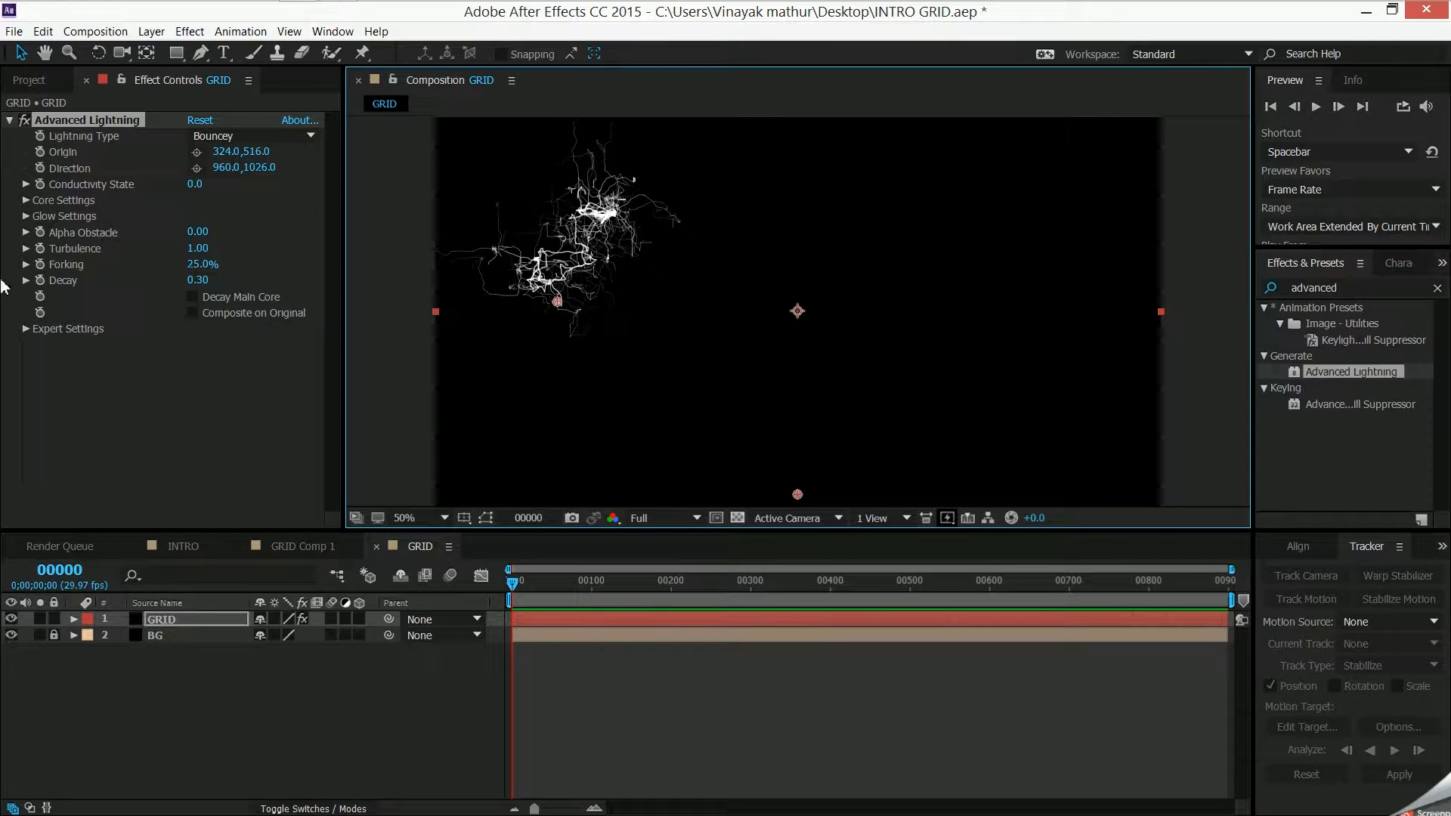
- Expand the lightning's Expert Settings and examine the reference grid in GRID Comp 1 at frame 67, returning to the GRID composition
left_click(25, 329)
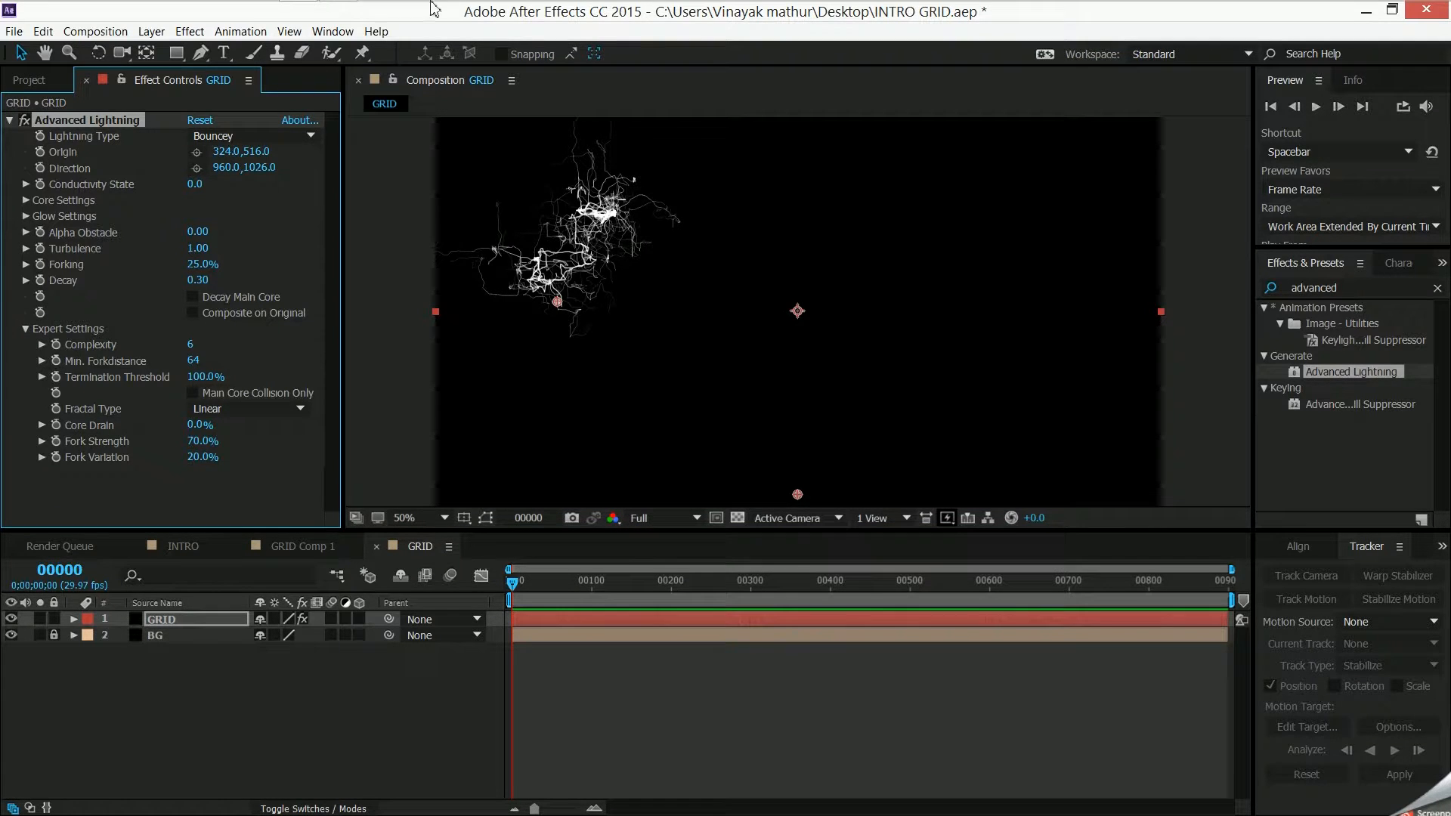
left_click(255, 549)
left_click_drag(528, 587, 592, 584)
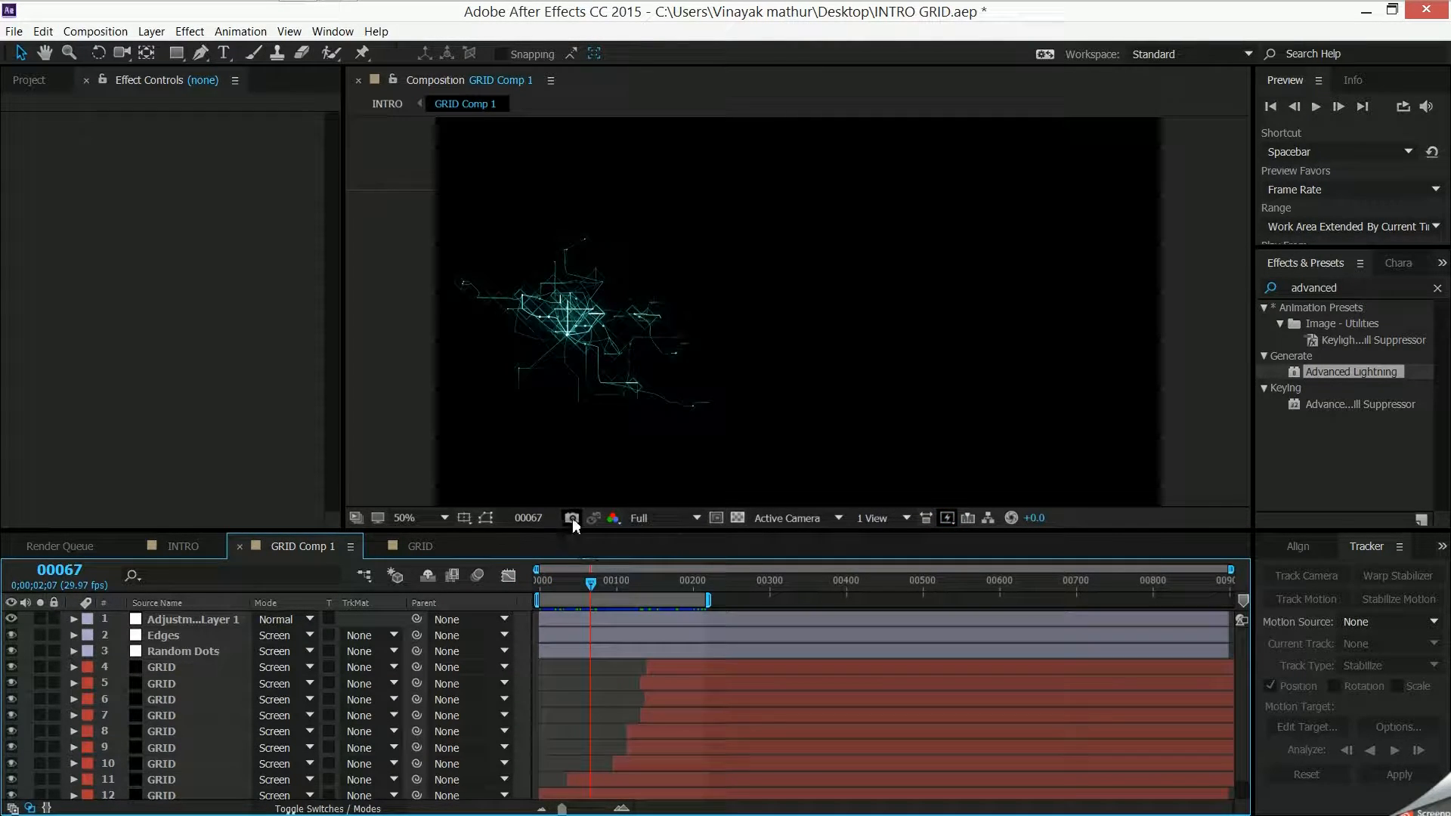
left_click(430, 553)
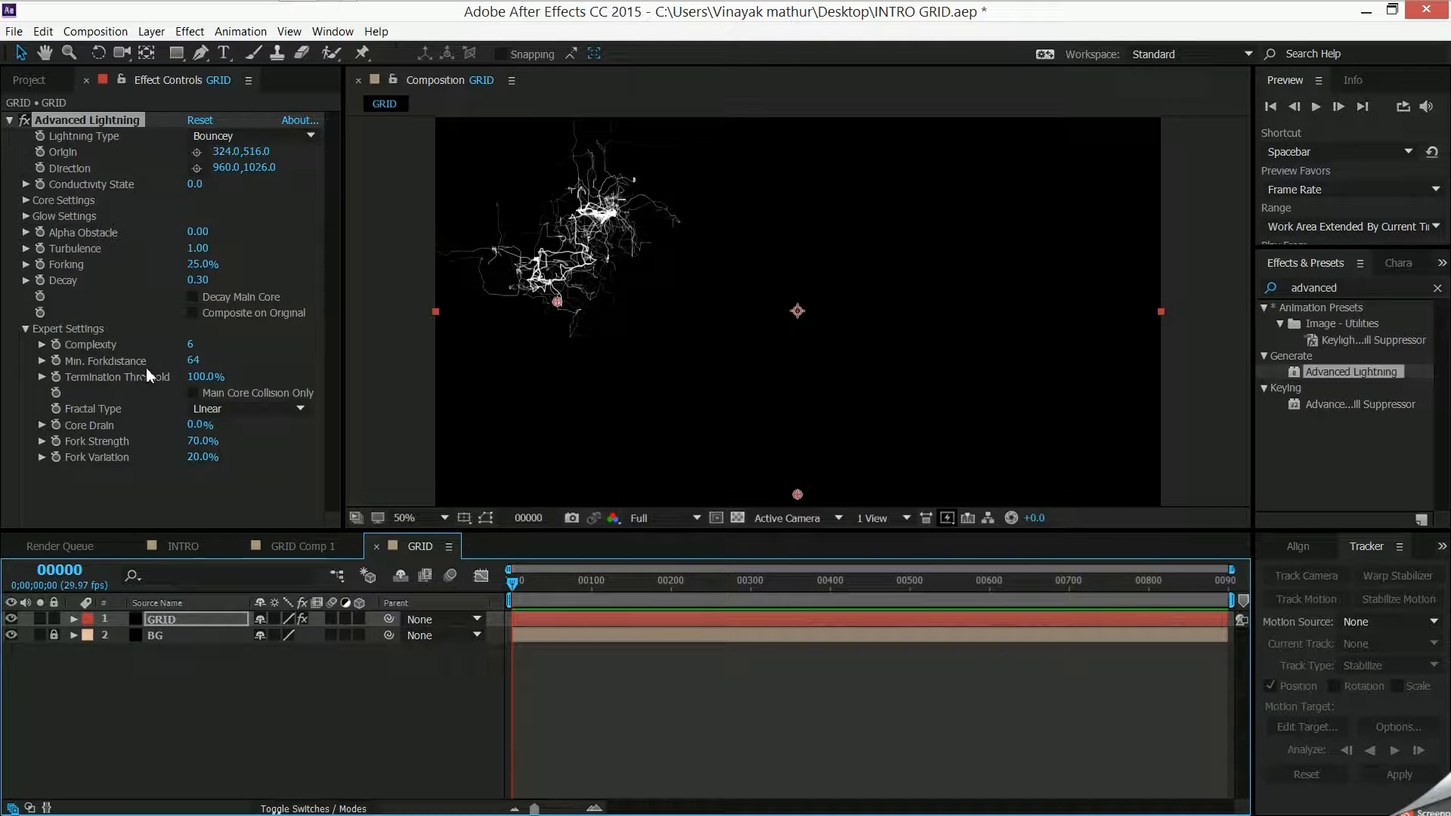
- Lower the lightning's Complexity in the Expert Settings to 2
left_click(190, 344)
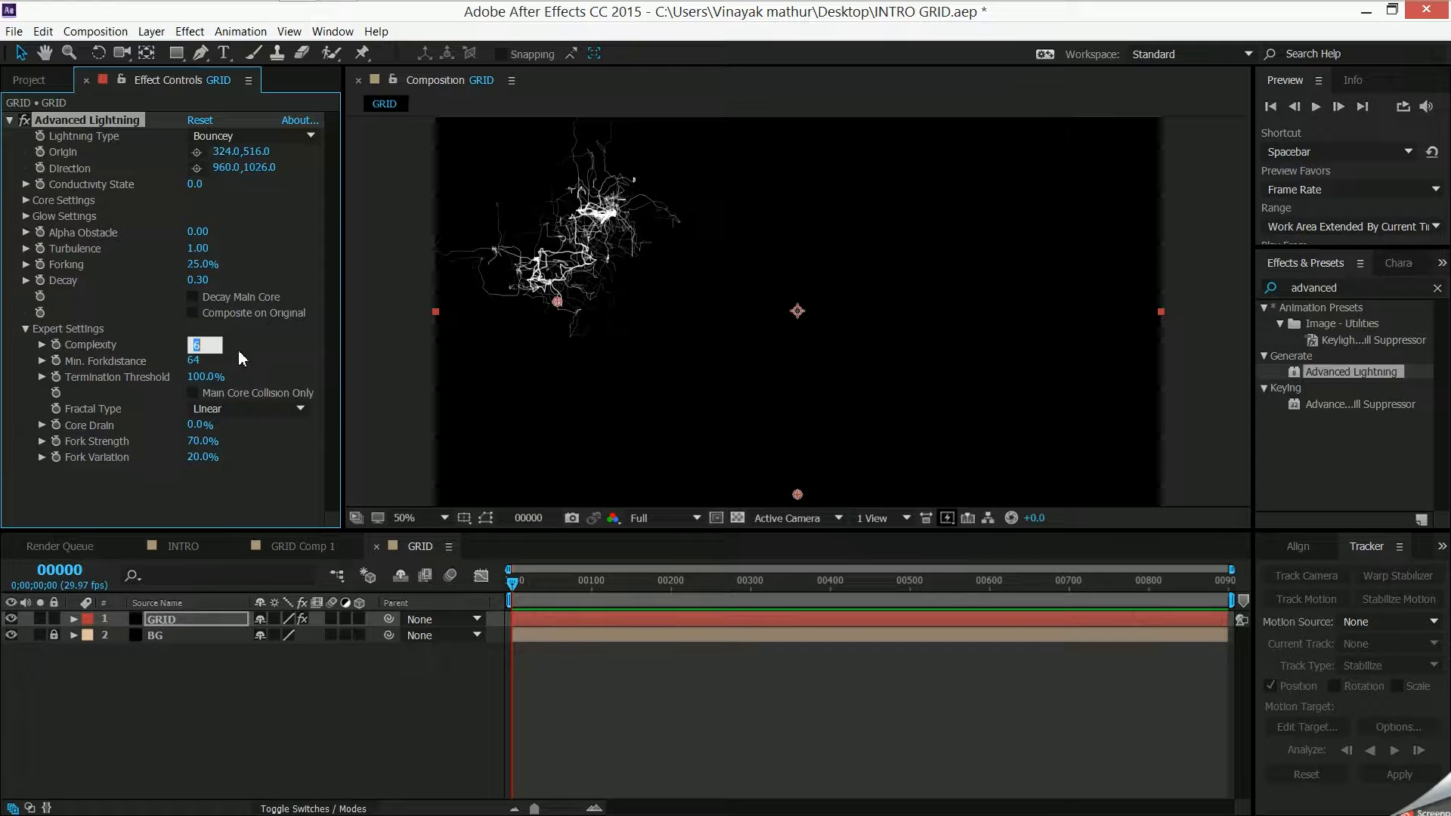
key("Return")
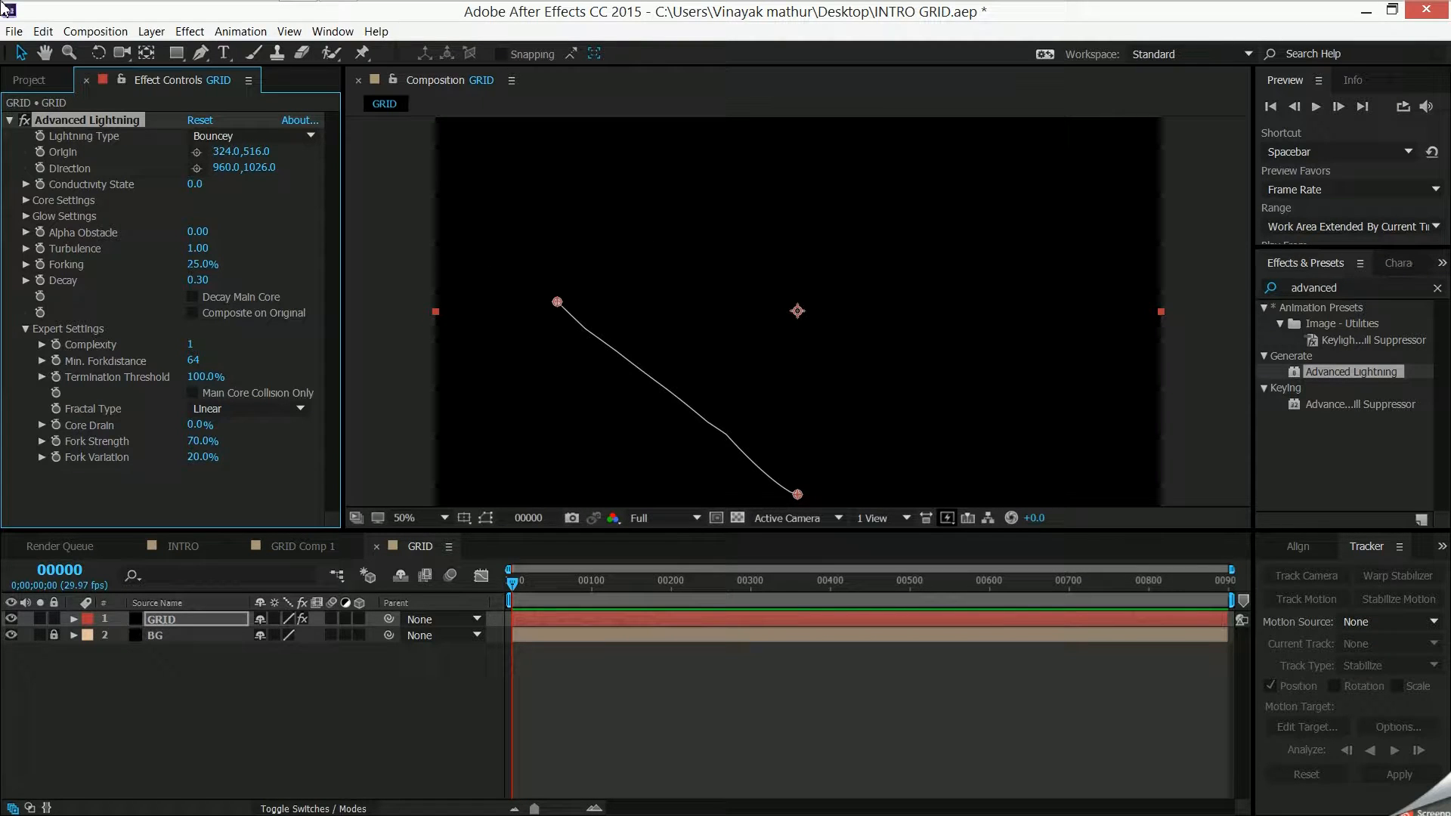
left_click(188, 347)
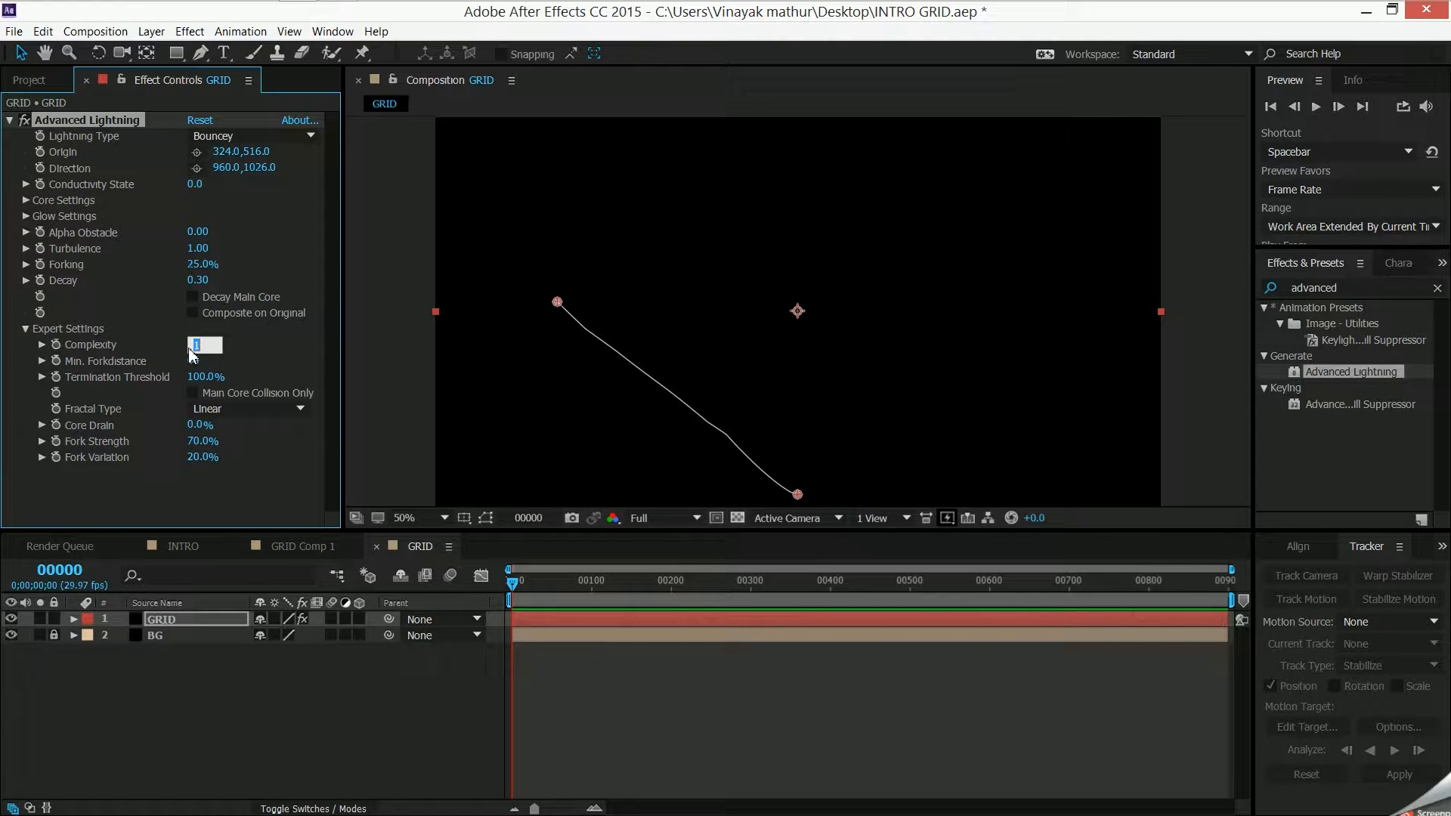
type("2")
key("Return")
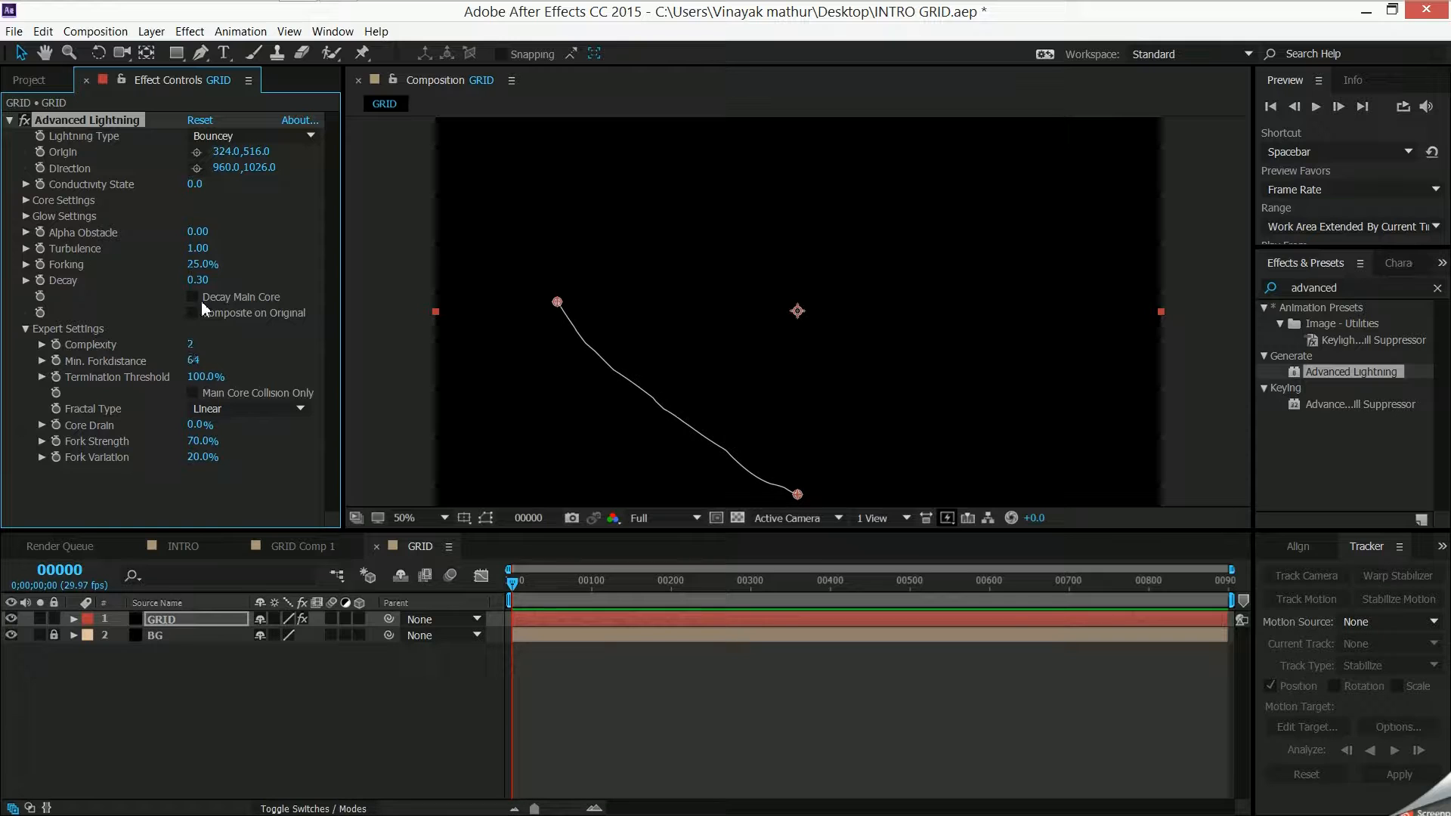
- Set the lightning's Turbulence to 10 and move its origin on the canvas to about 370, 510
left_click(195, 255)
type("1.09")
key("Return")
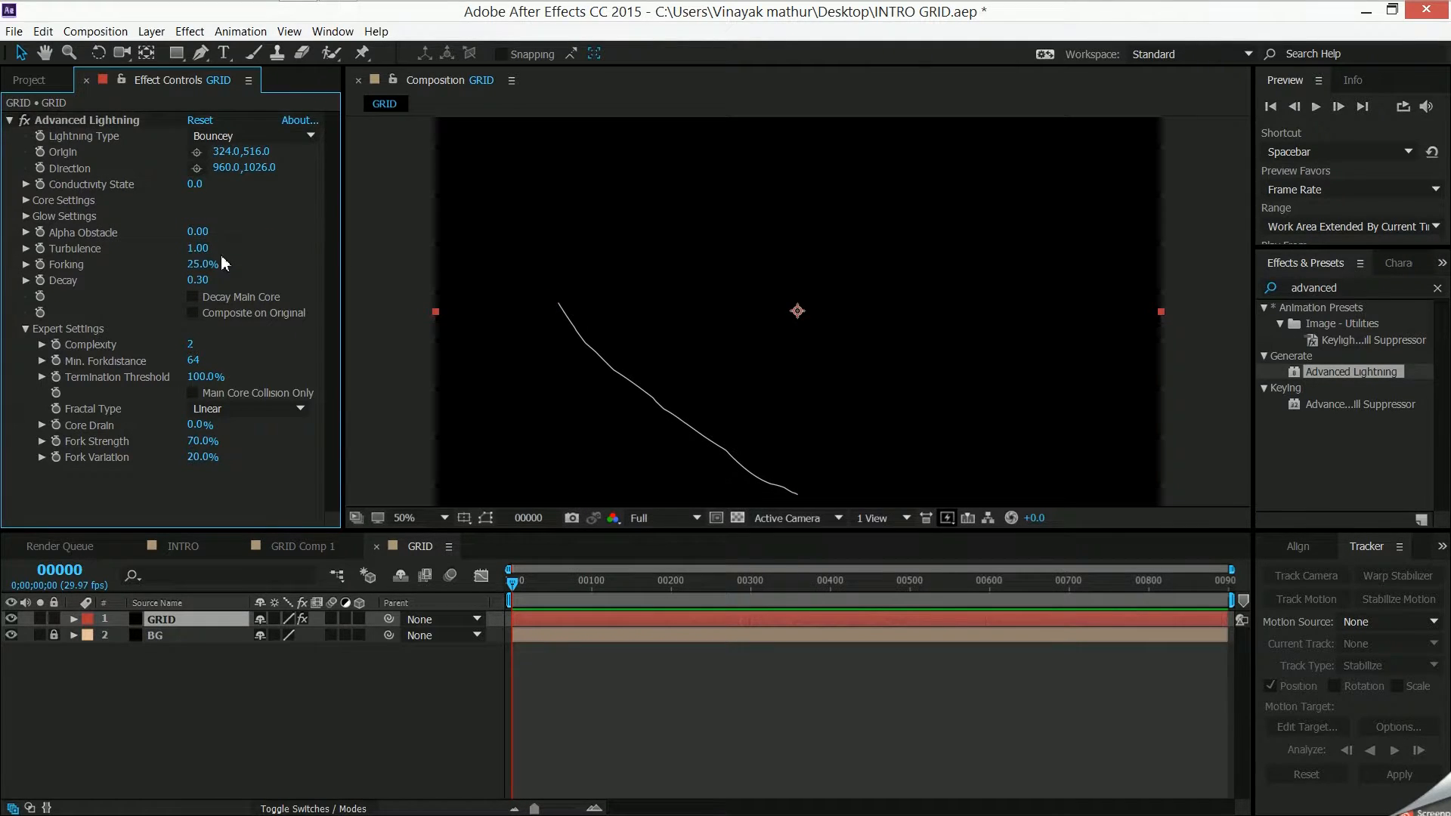
left_click_drag(300, 248, 580, 242)
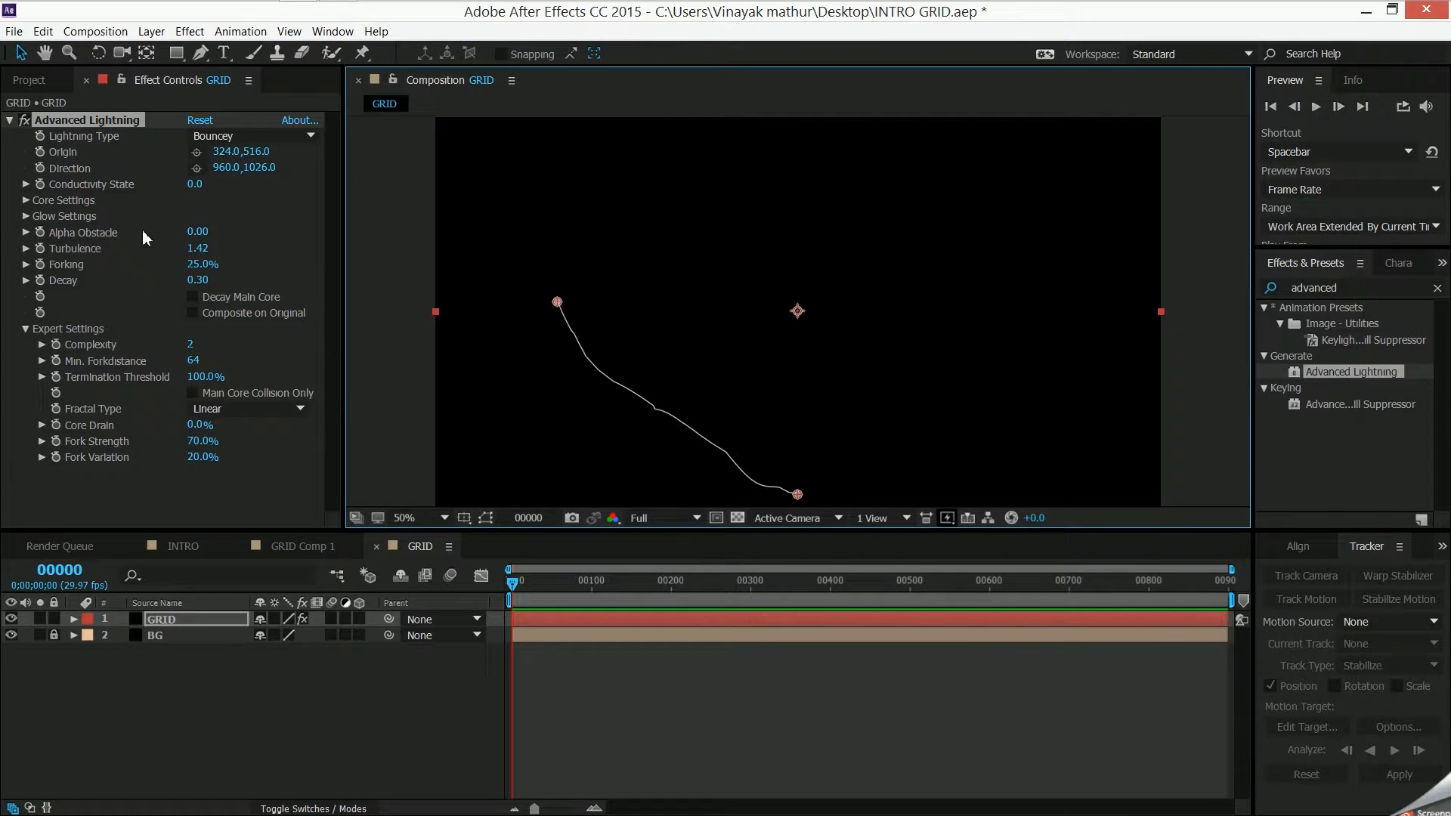
left_click(190, 257)
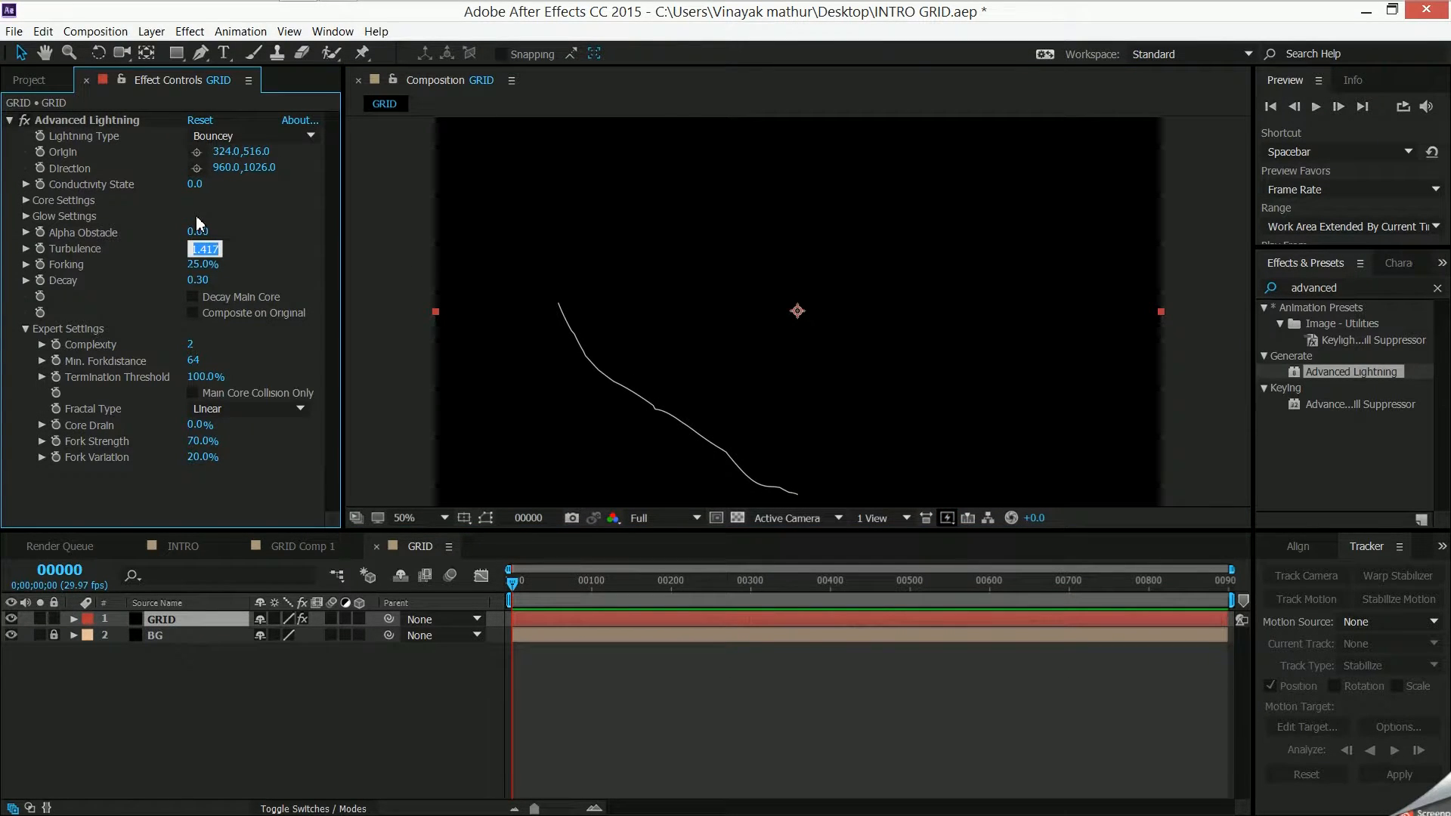
key("Return")
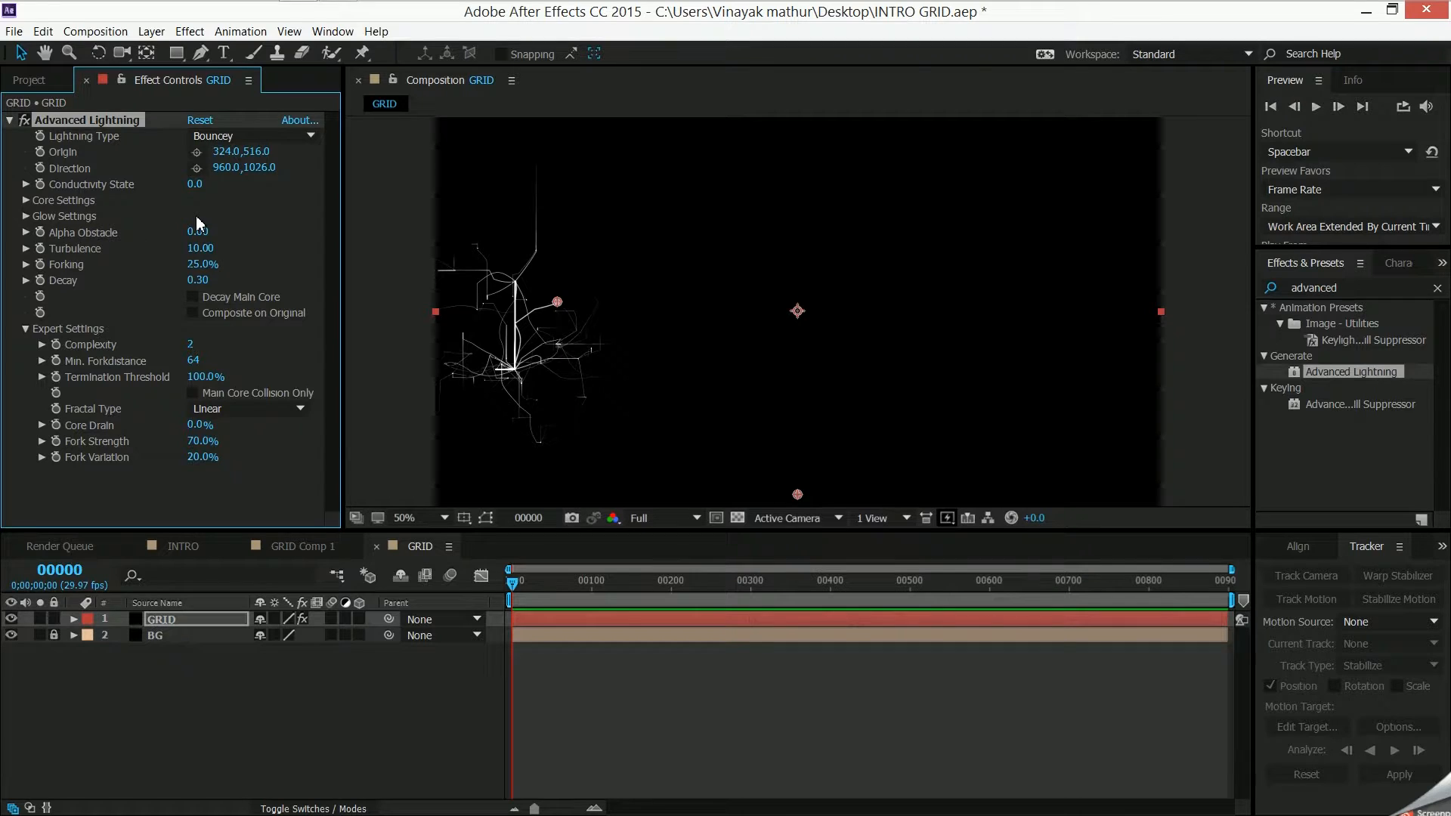
left_click_drag(555, 307, 602, 297)
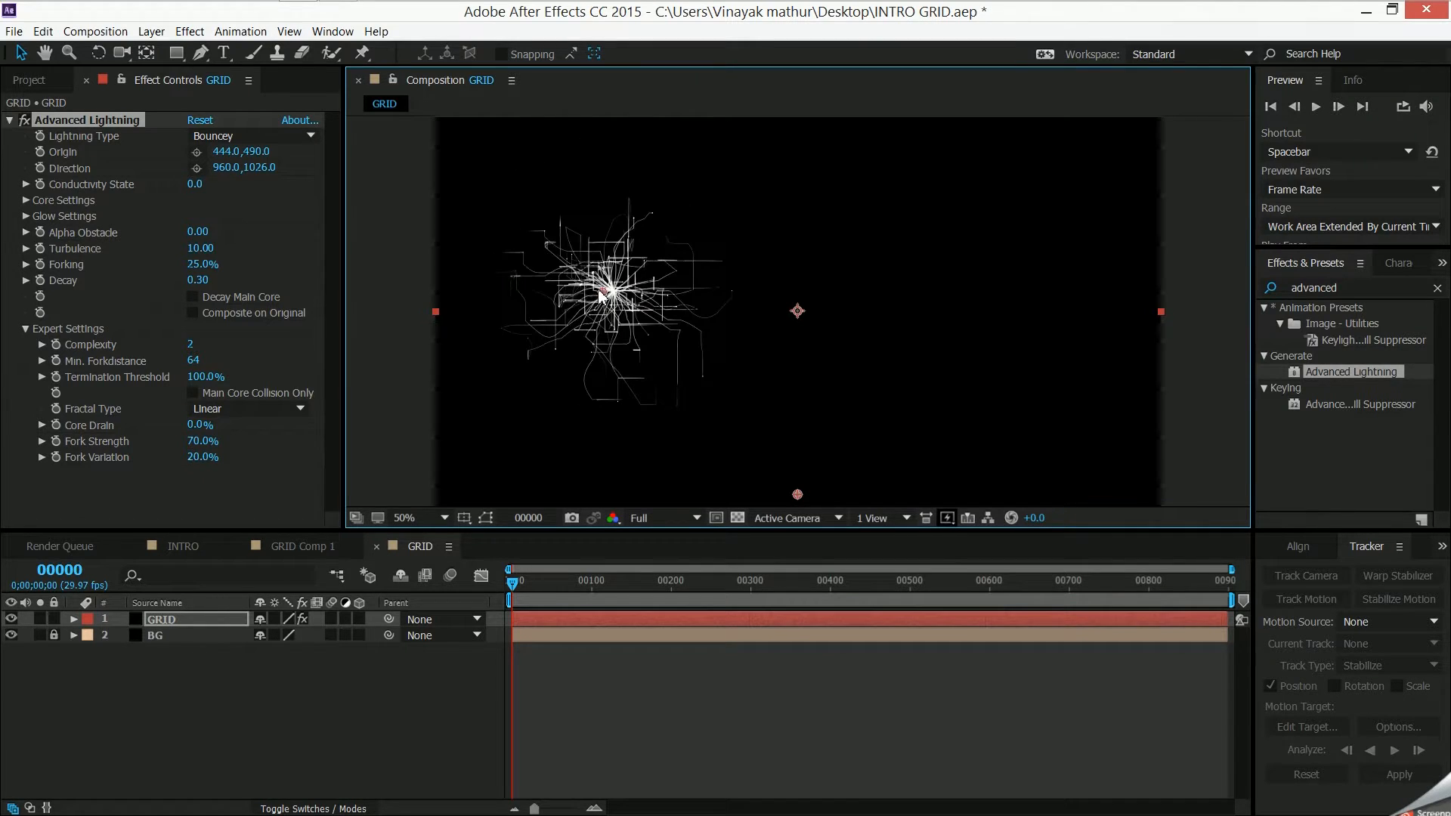
left_click_drag(605, 300, 574, 300)
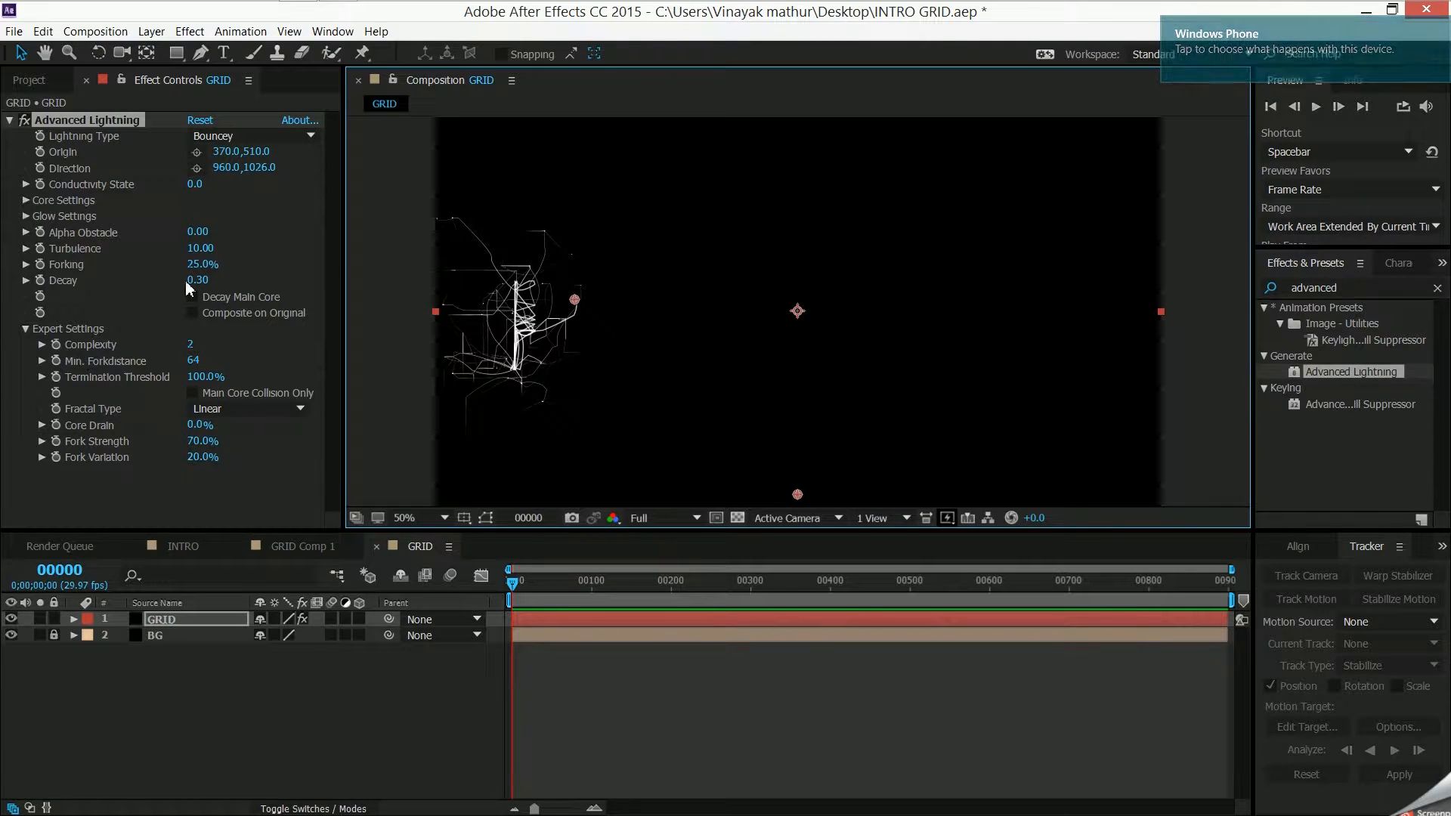
- Try a lower Decay for the lightning and check its Core Settings, keeping Decay at 0.30
left_click_drag(193, 281, 206, 290)
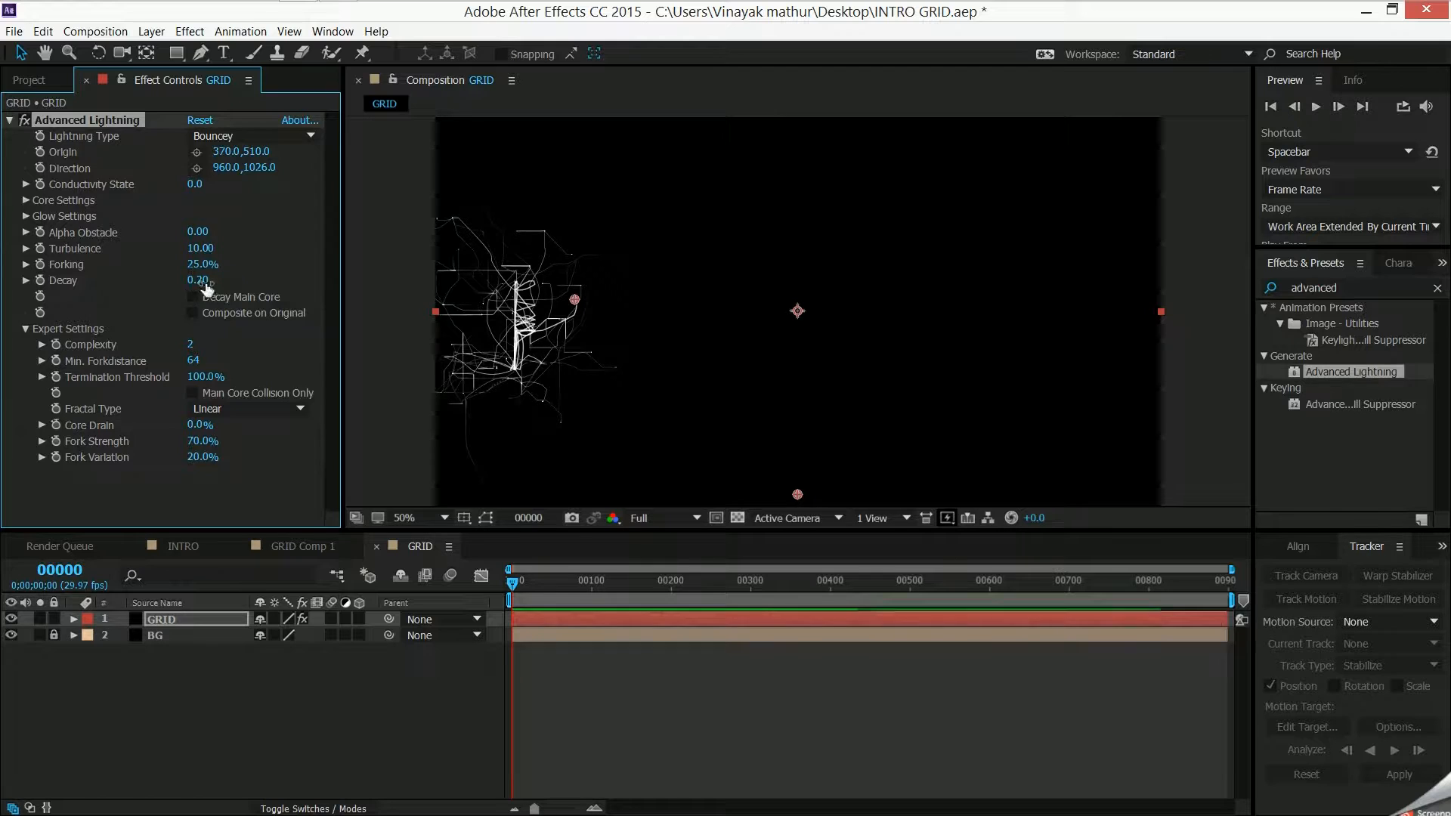
left_click_drag(203, 285, 213, 286)
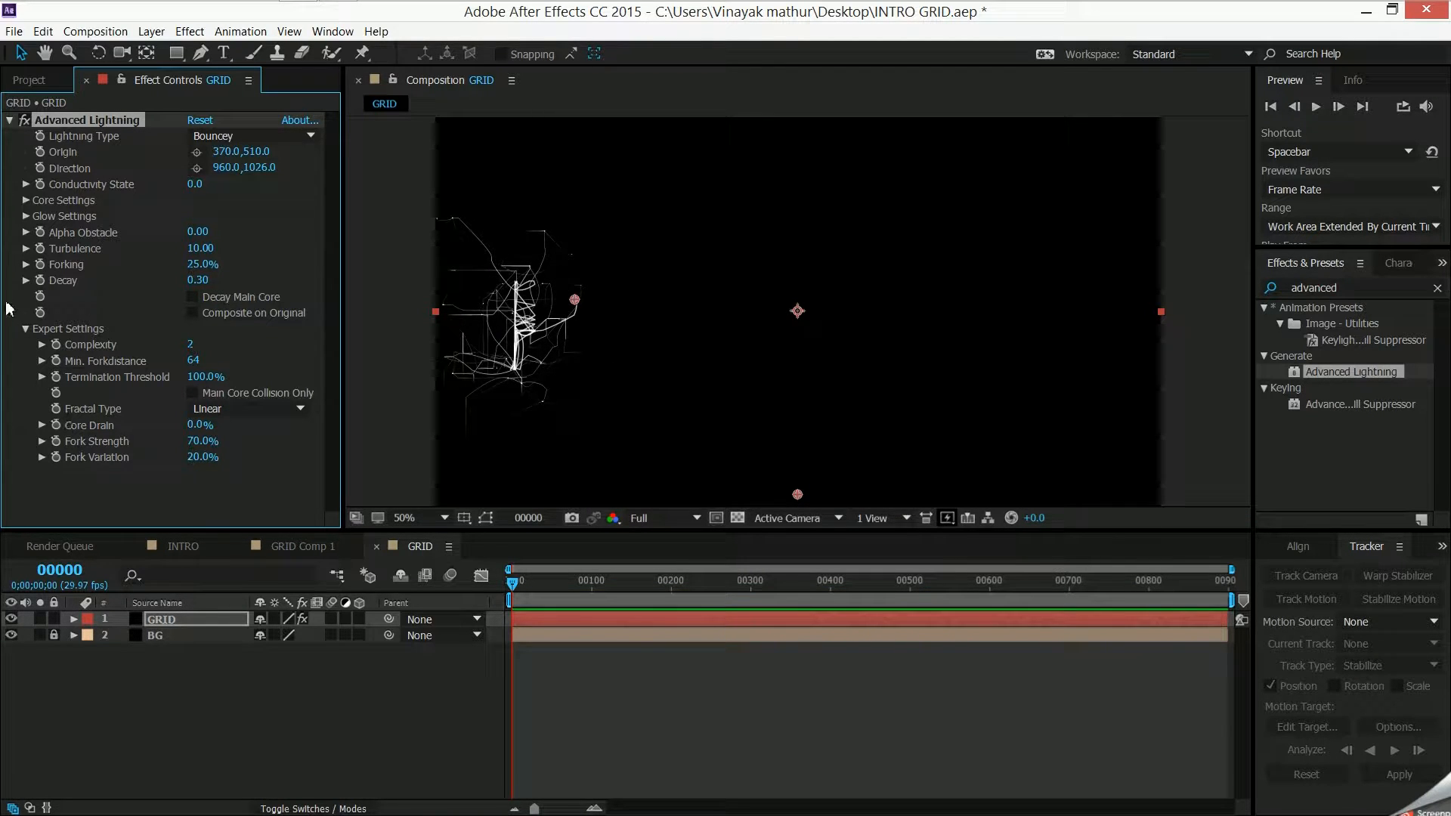
left_click(26, 200)
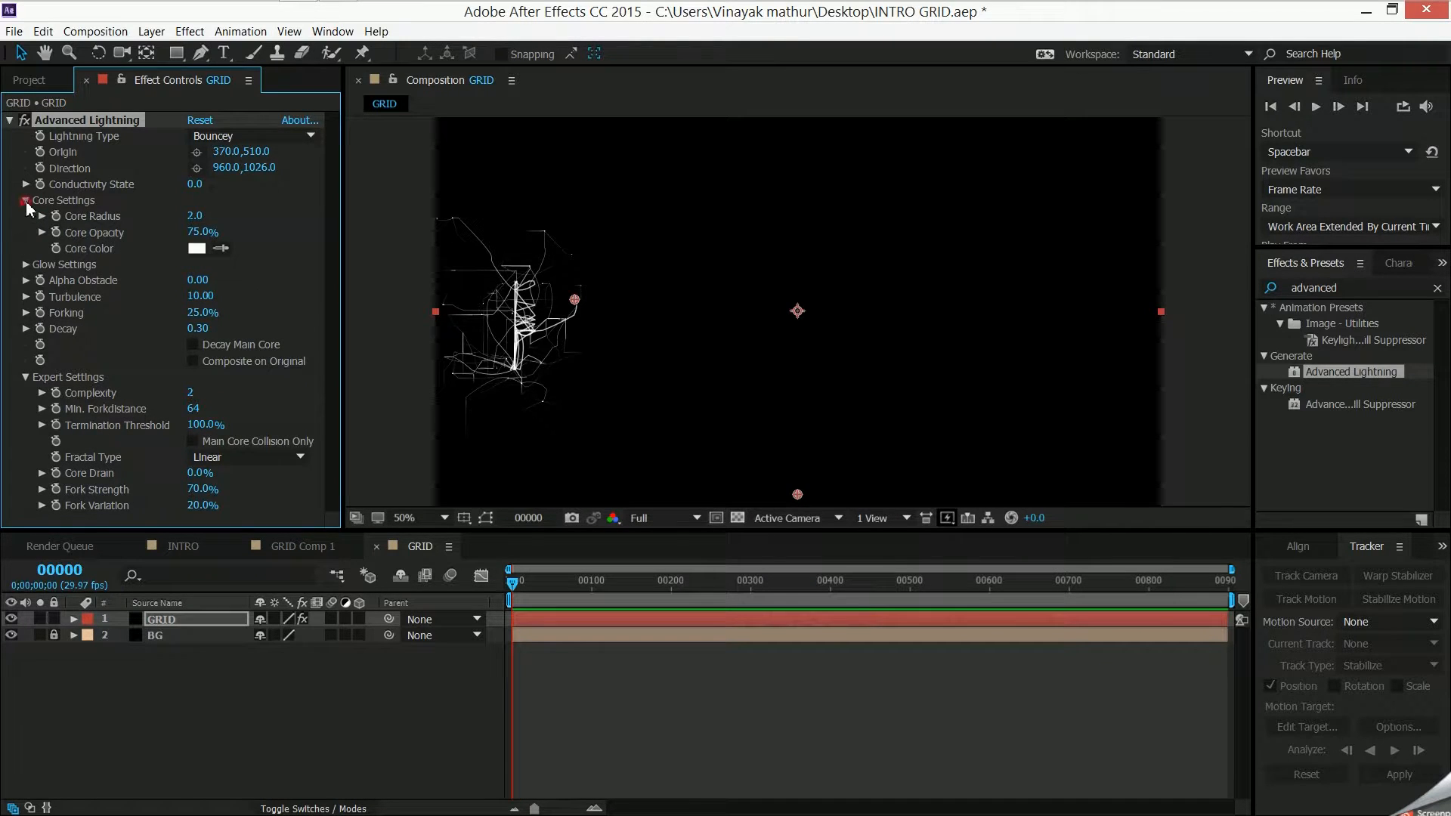
left_click(26, 200)
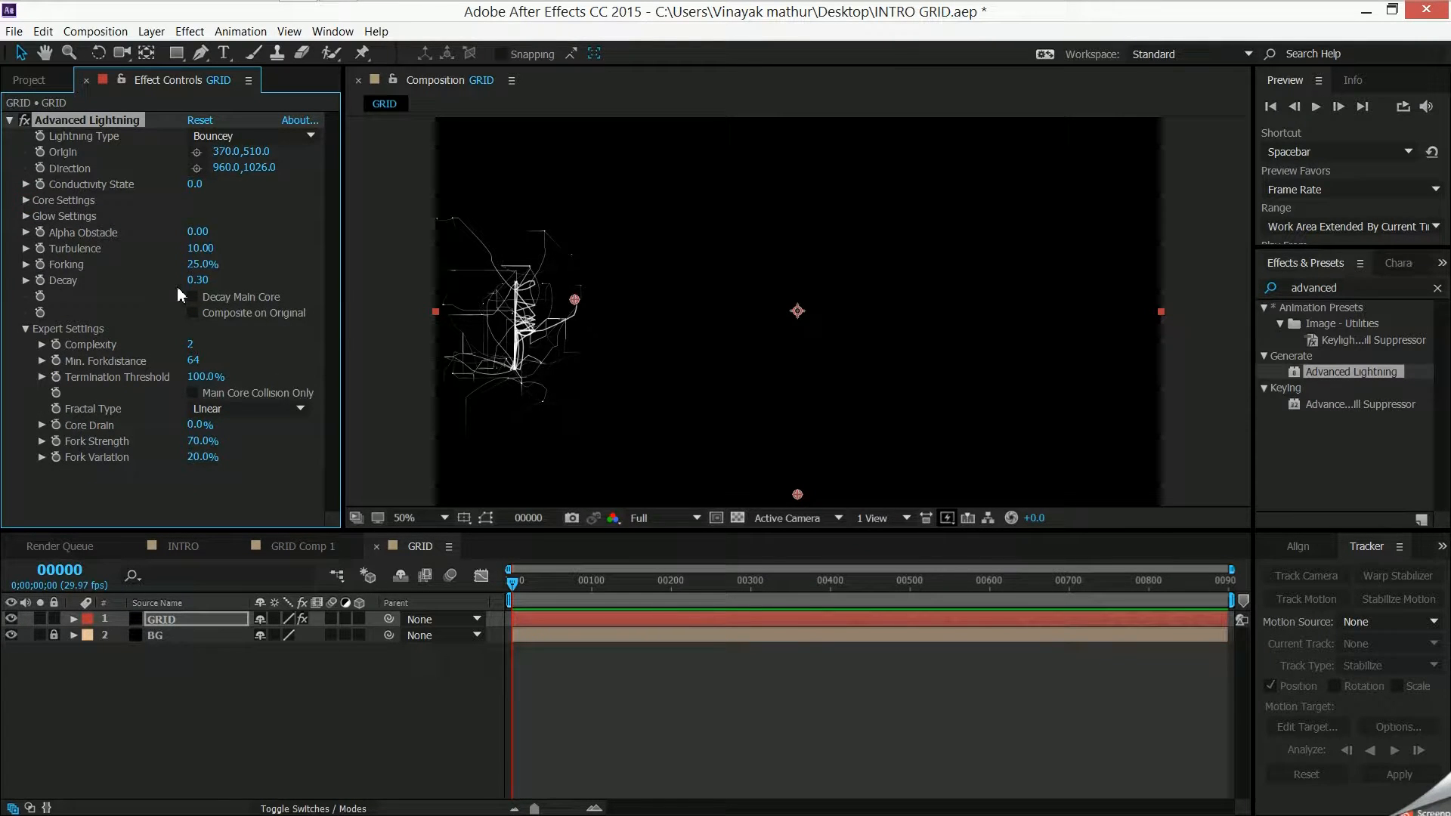
- Set the lightning's Forking to 20% and nudge its origin to about 378, 508
left_click_drag(198, 264, 243, 269)
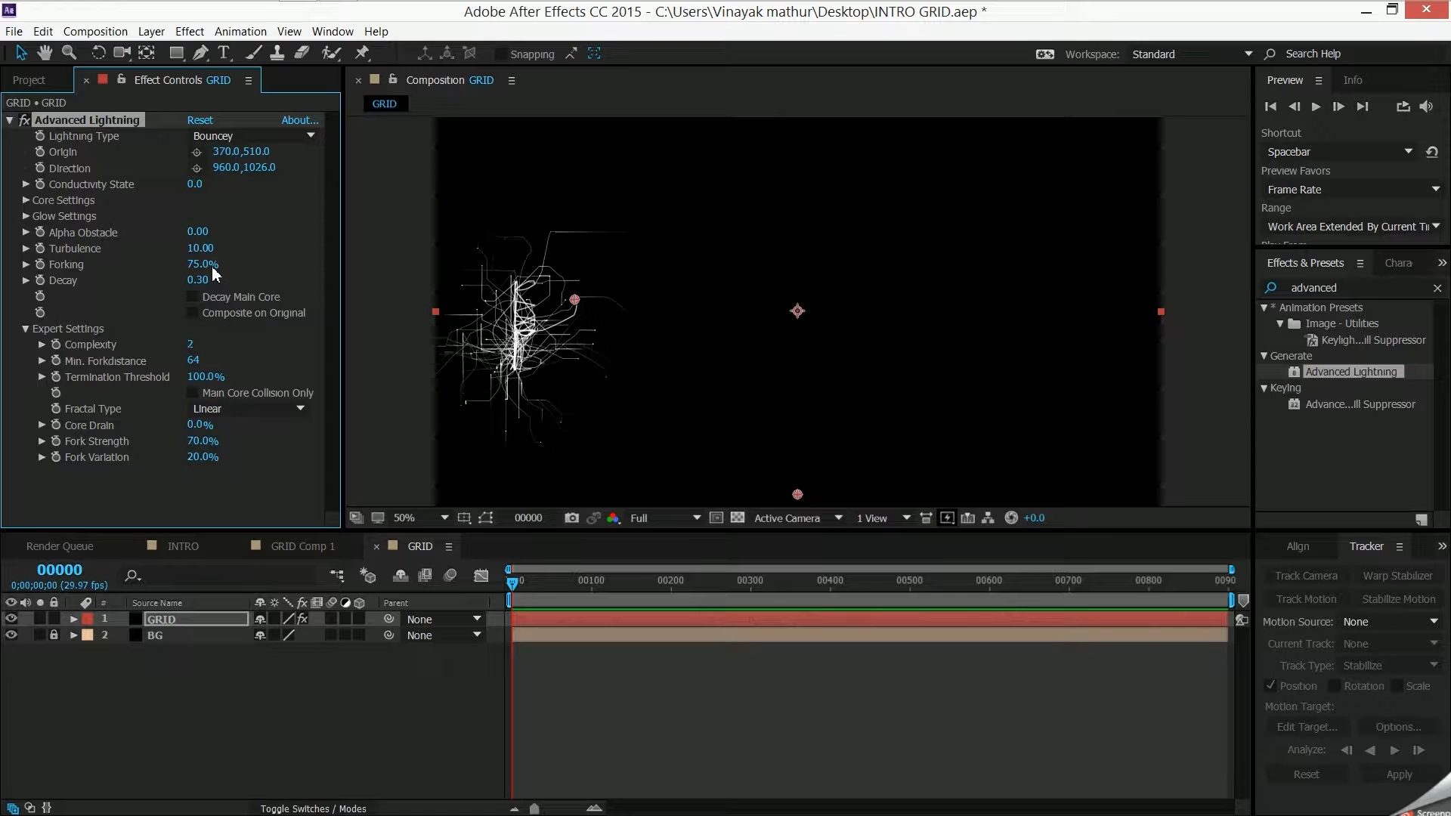
mouse_move(203, 271)
left_mouse_down()
mouse_move(158, 282)
mouse_move(192, 272)
left_mouse_up()
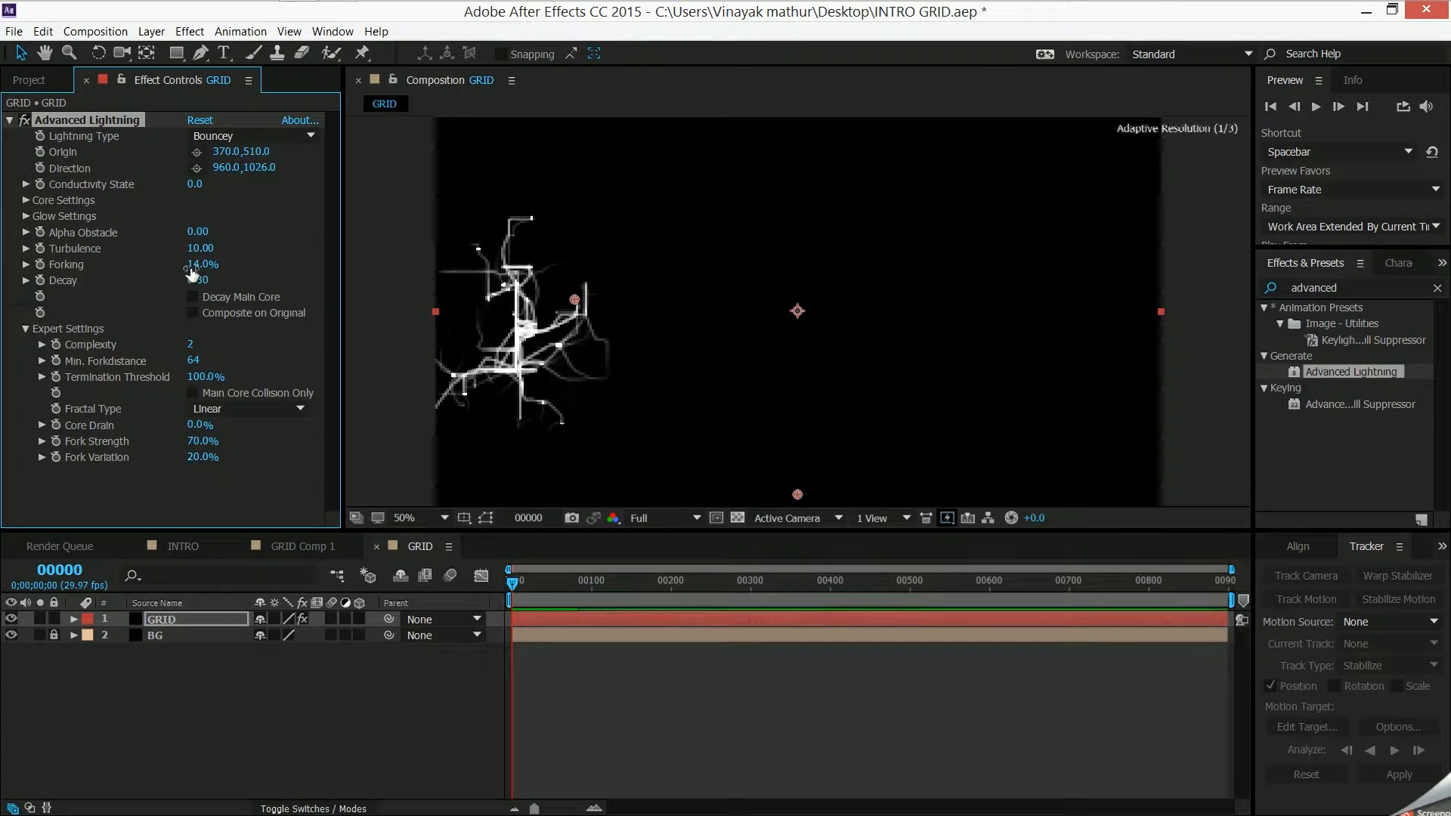
left_click(198, 265)
type("20")
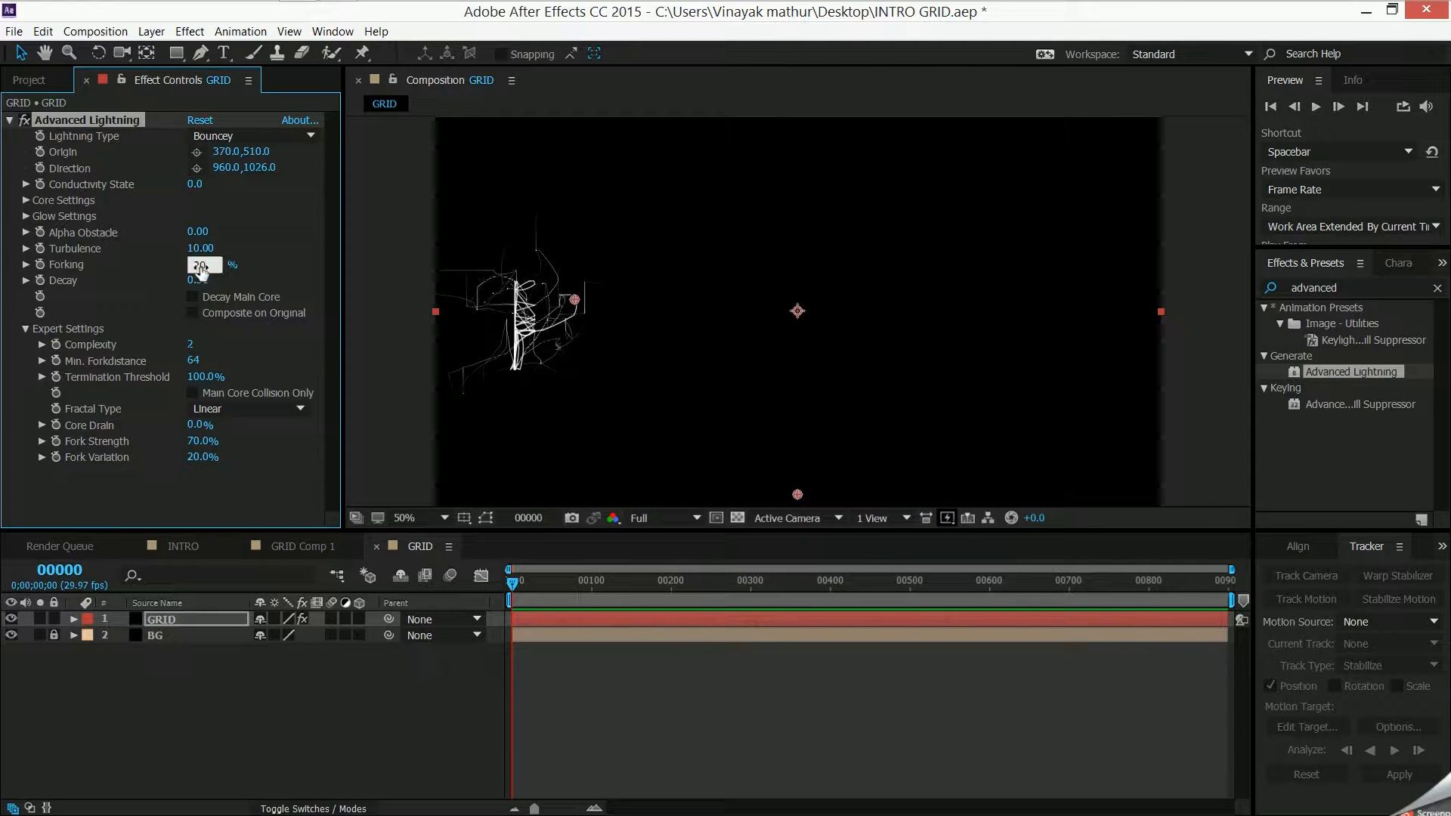
key("Return")
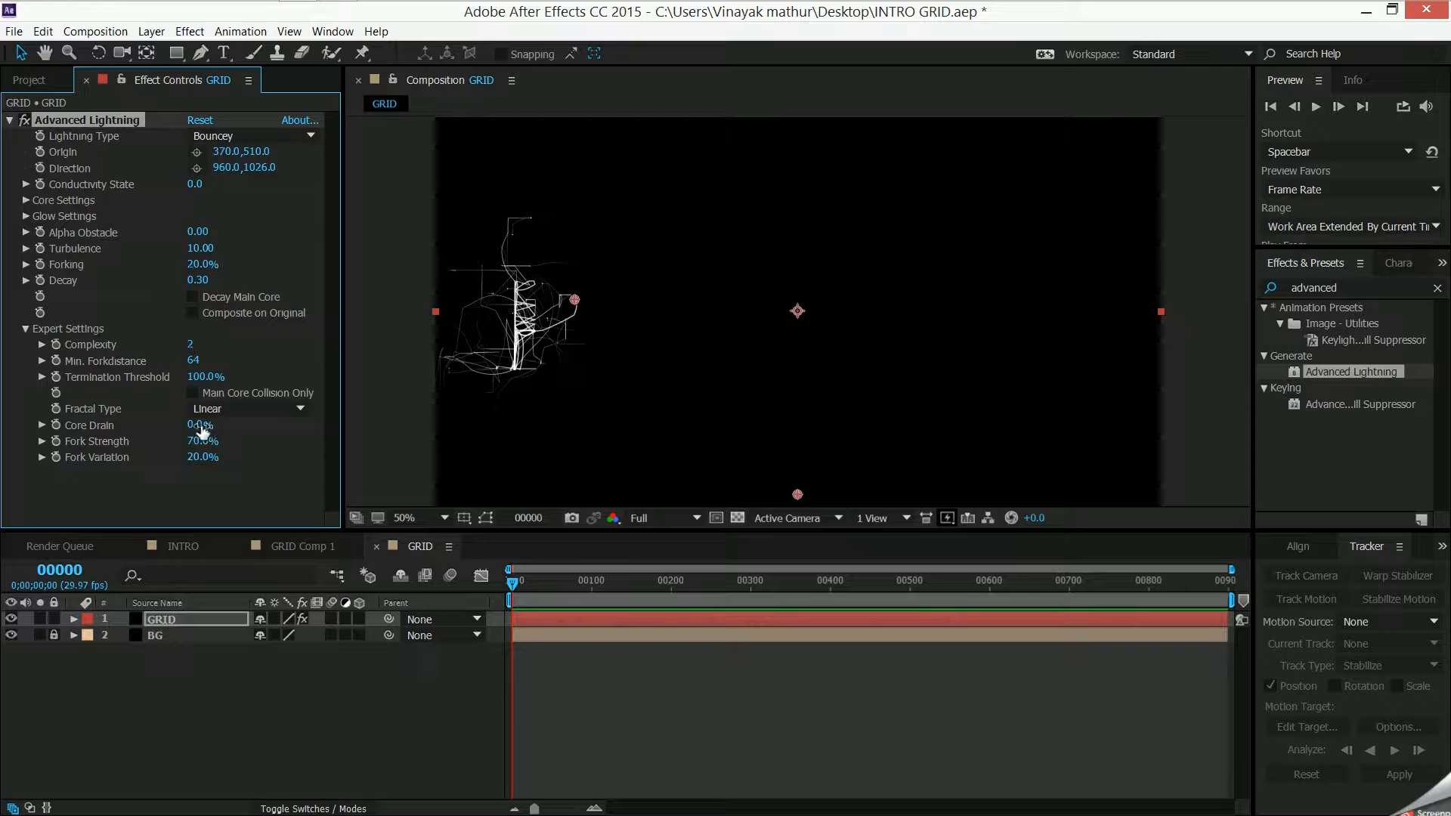
left_click_drag(571, 299, 576, 299)
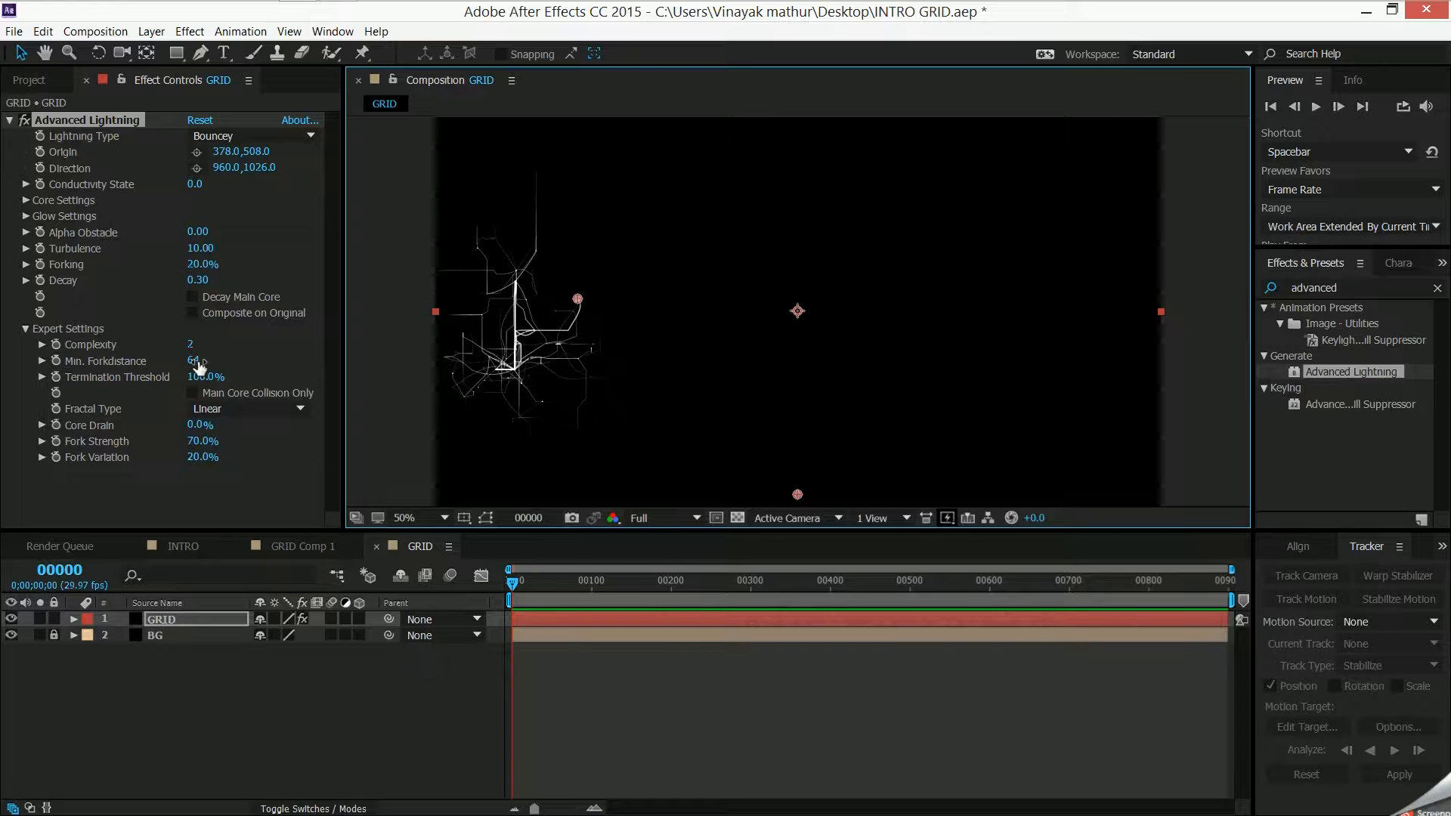
- Raise the Expert Settings to Min. Forkdistance 81, Fork Strength 81% and Fork Variation 71%
left_click_drag(196, 360, 209, 361)
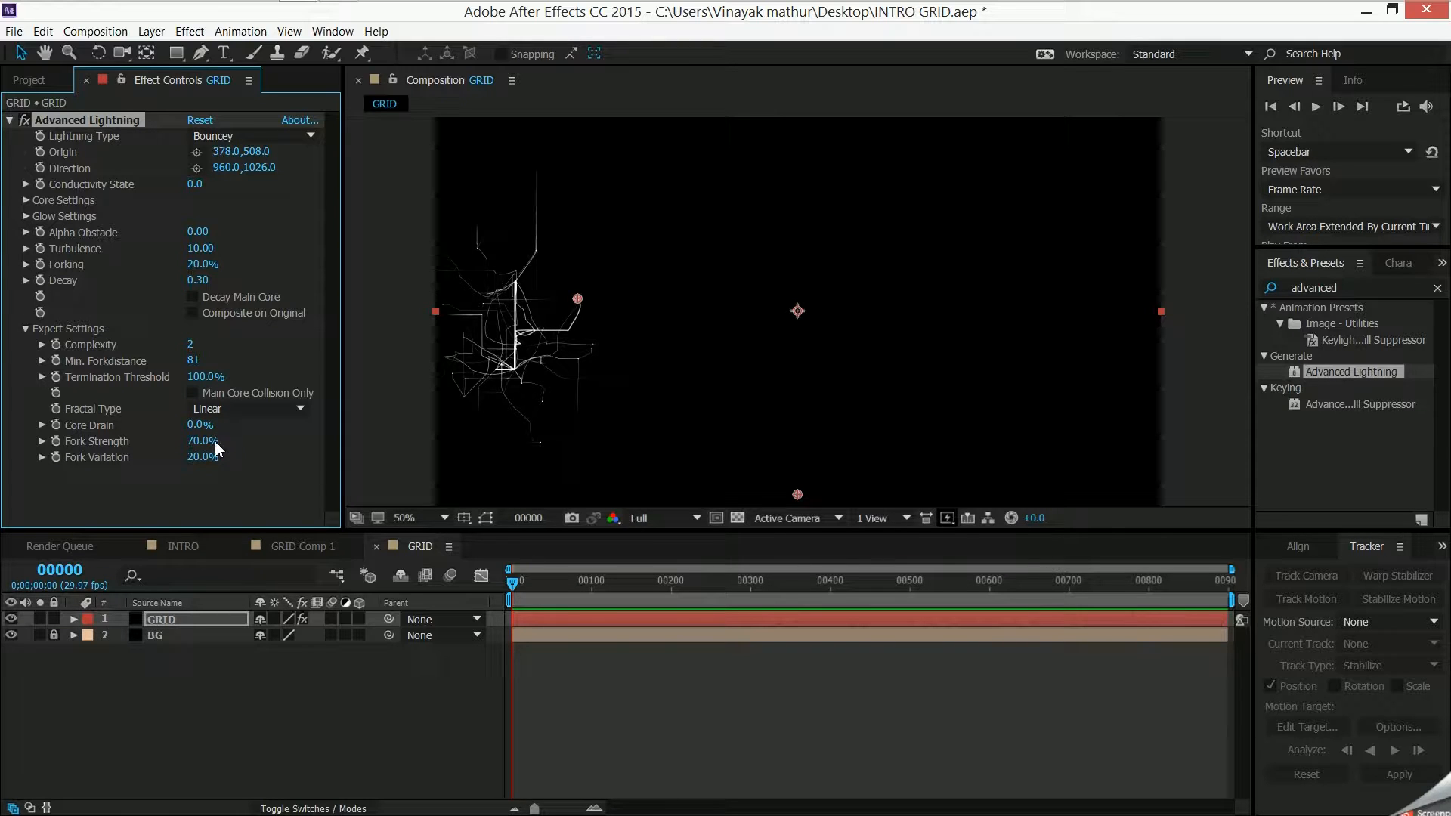
left_click_drag(216, 443, 258, 443)
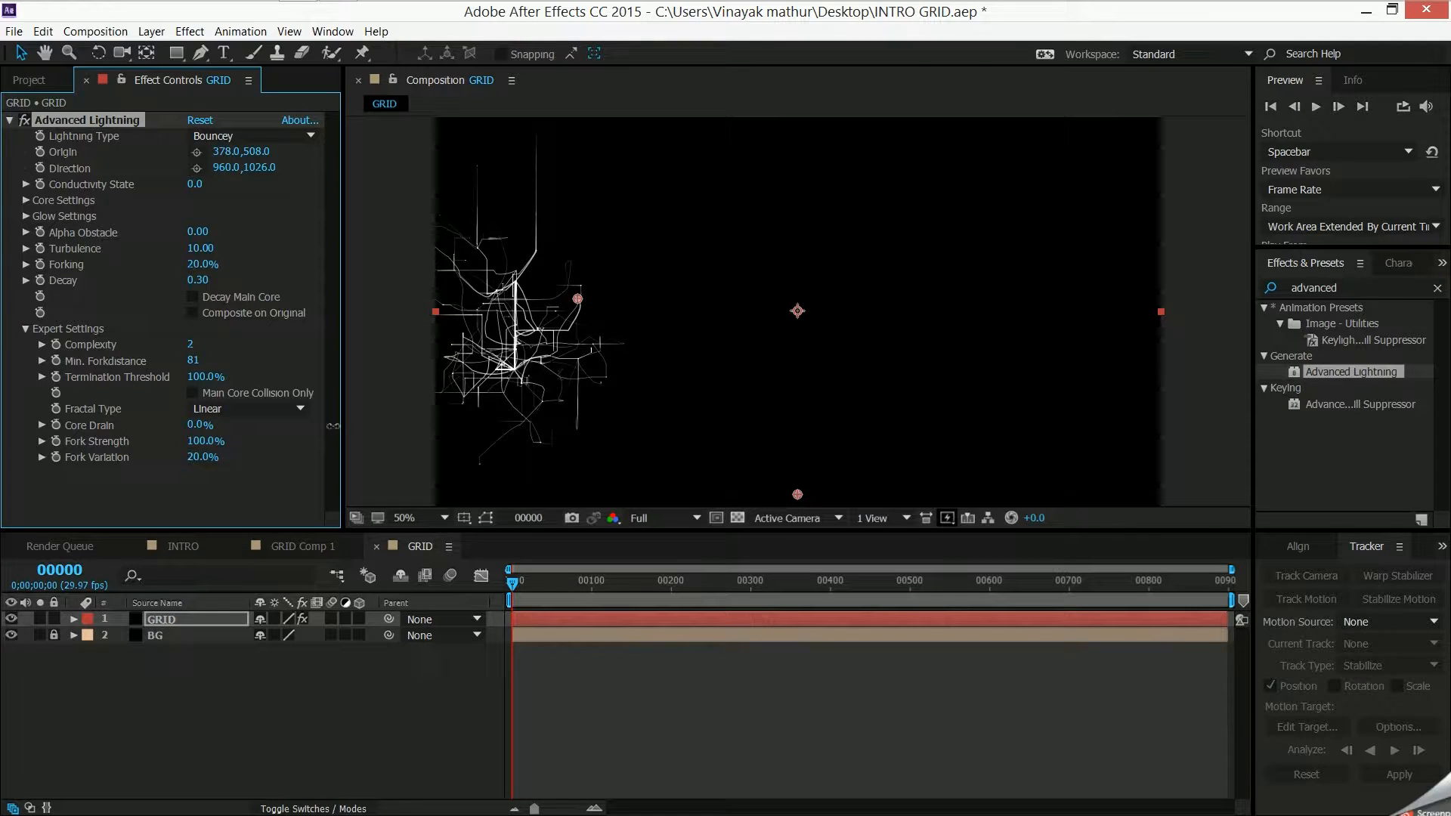
left_click_drag(193, 441, 223, 438)
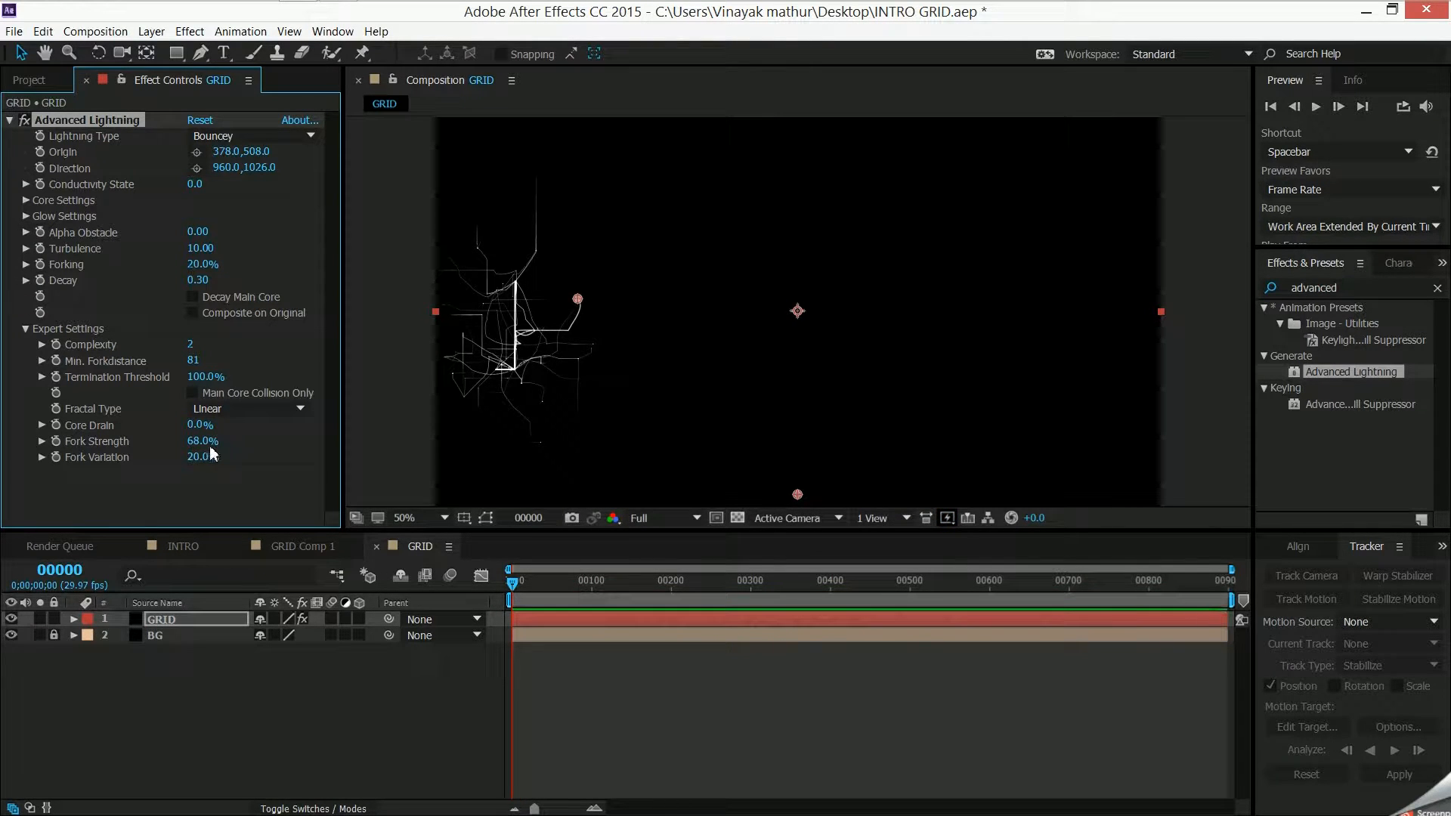
left_click_drag(207, 451, 219, 443)
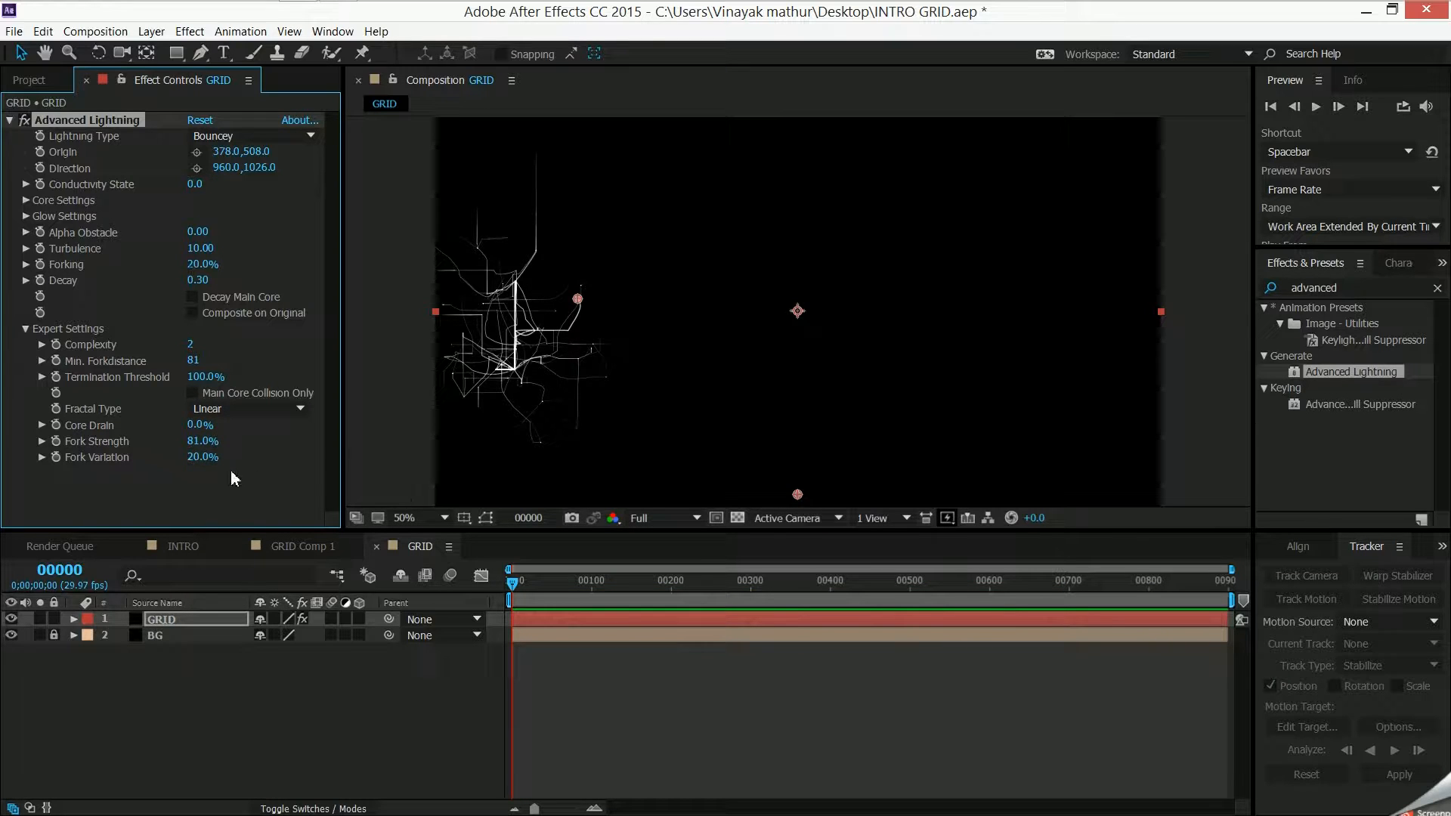
left_click_drag(204, 458, 321, 462)
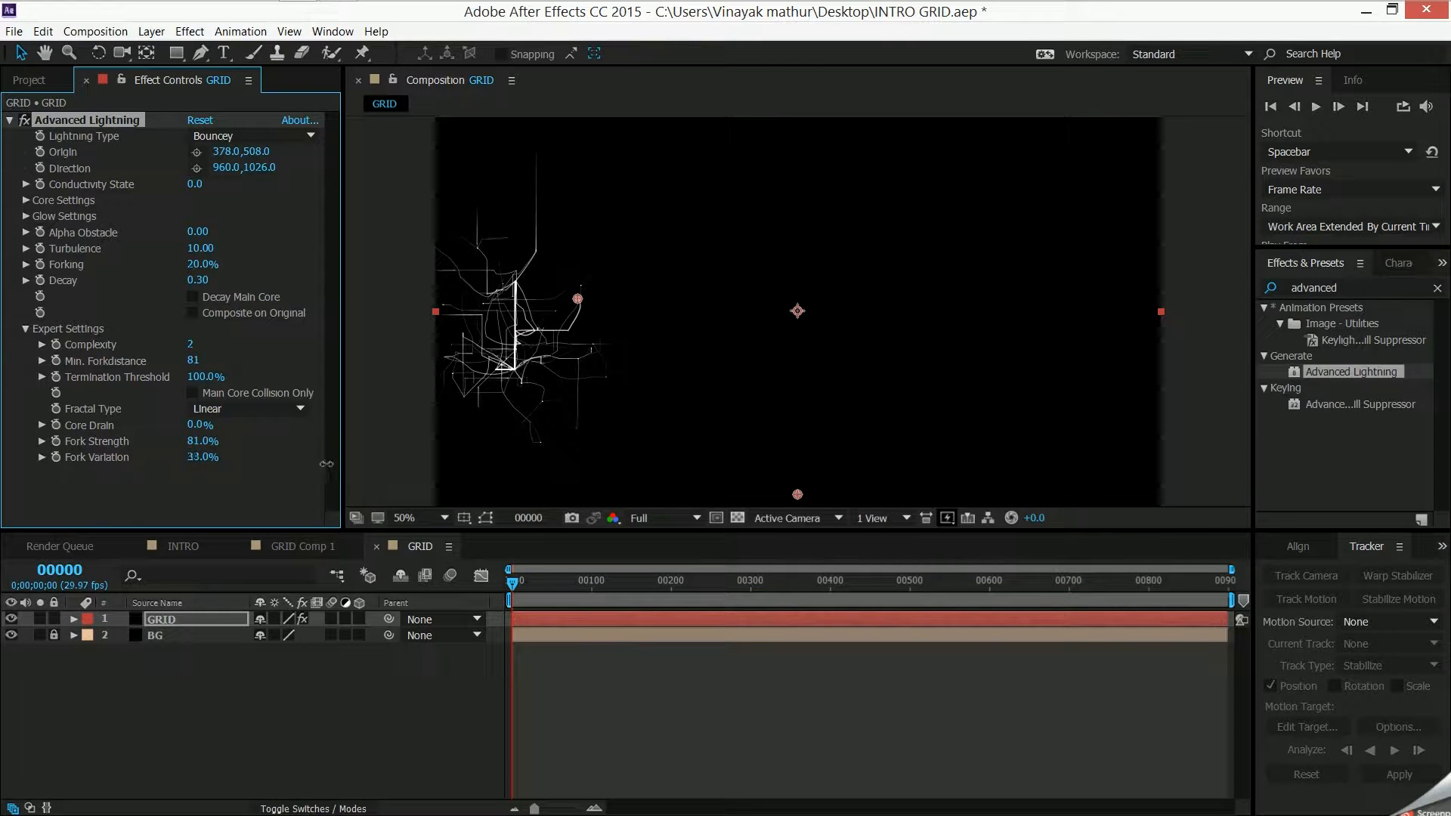
left_click_drag(329, 464, 357, 460)
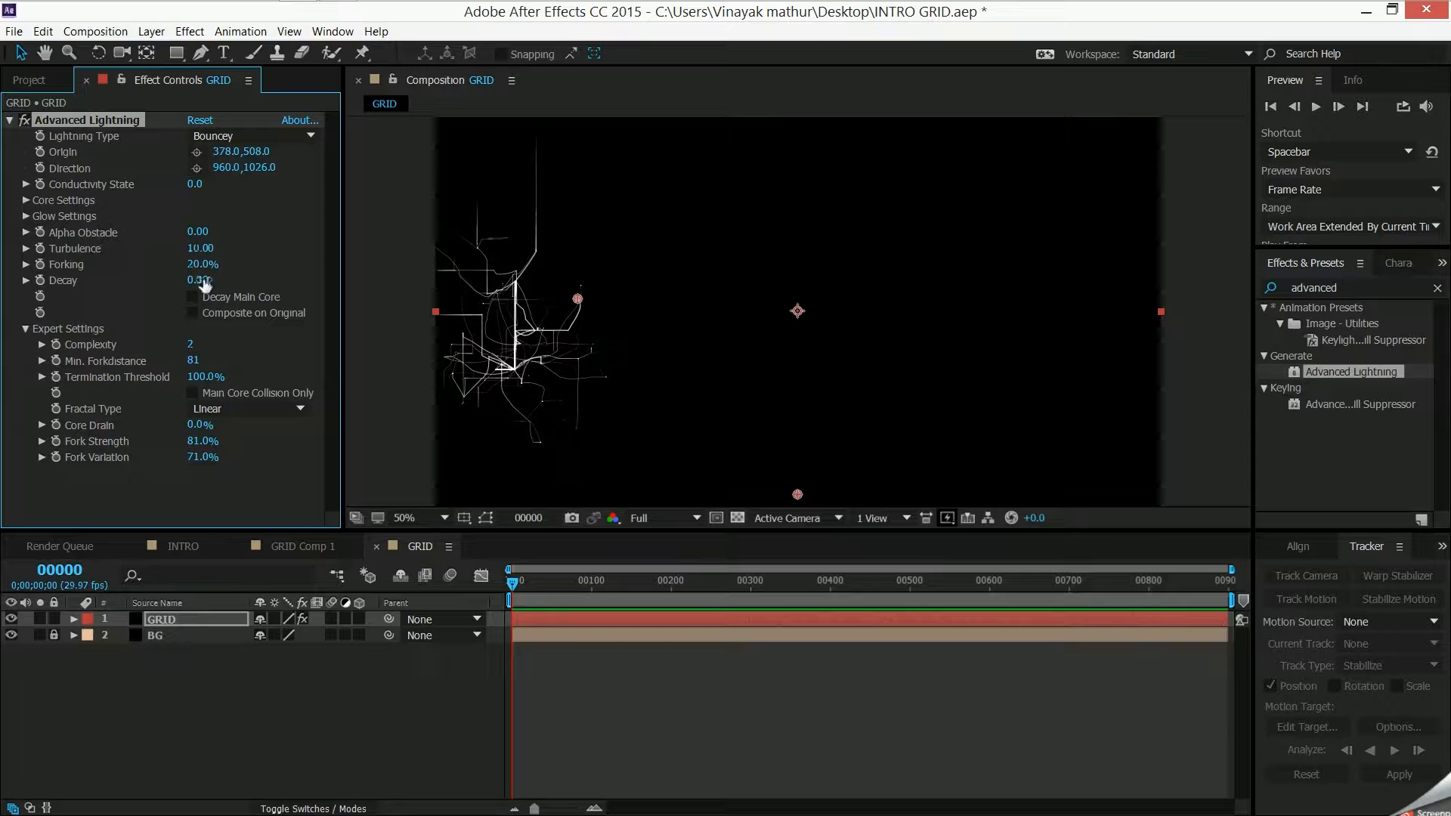
- Enable Decay Main Core for the lightning, with Decay at 0.05 and Fork Strength at 56%
mouse_move(198, 280)
left_mouse_down()
mouse_move(229, 279)
mouse_move(215, 282)
left_mouse_up()
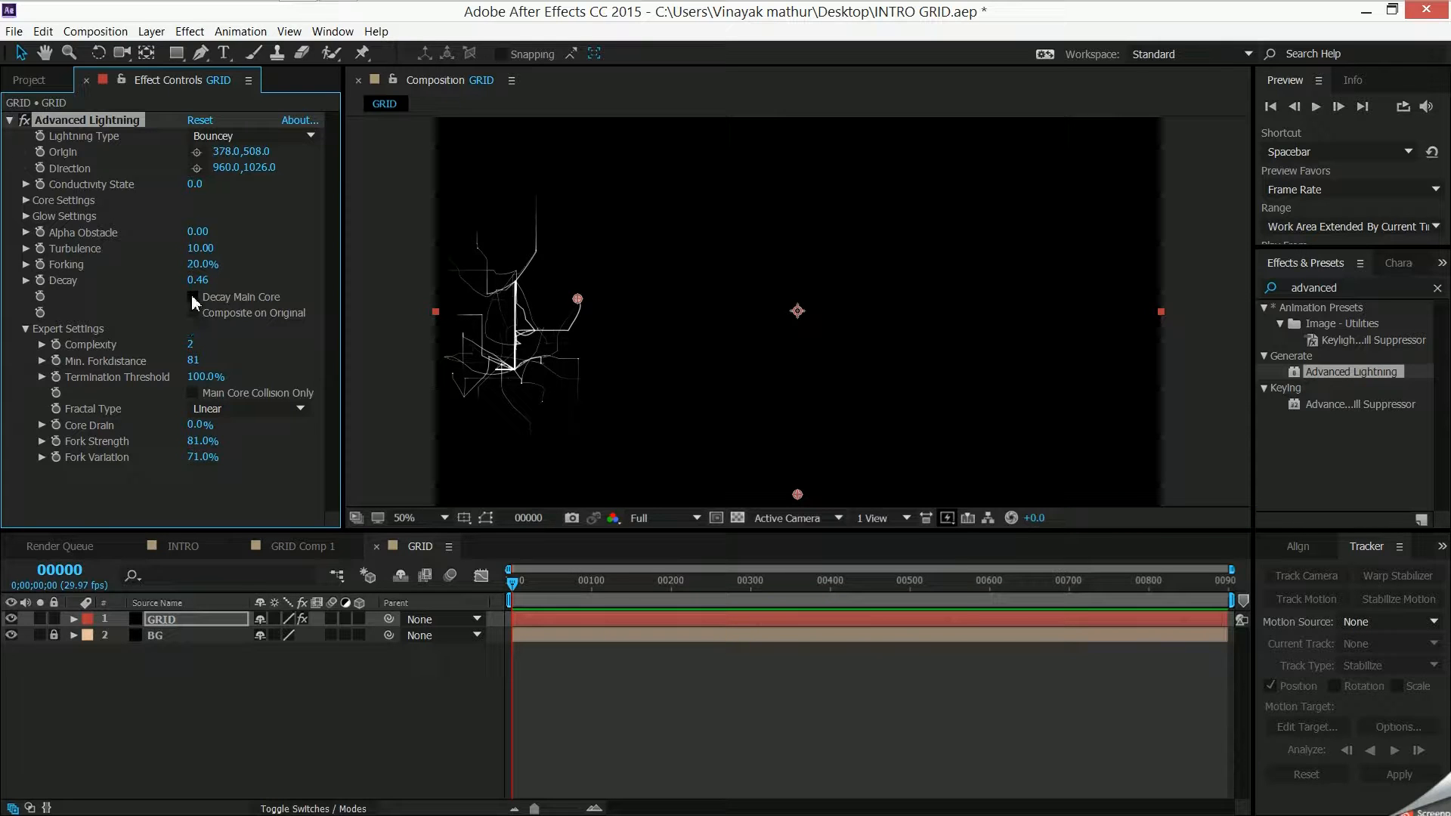
left_click(192, 297)
left_click_drag(199, 280, 119, 318)
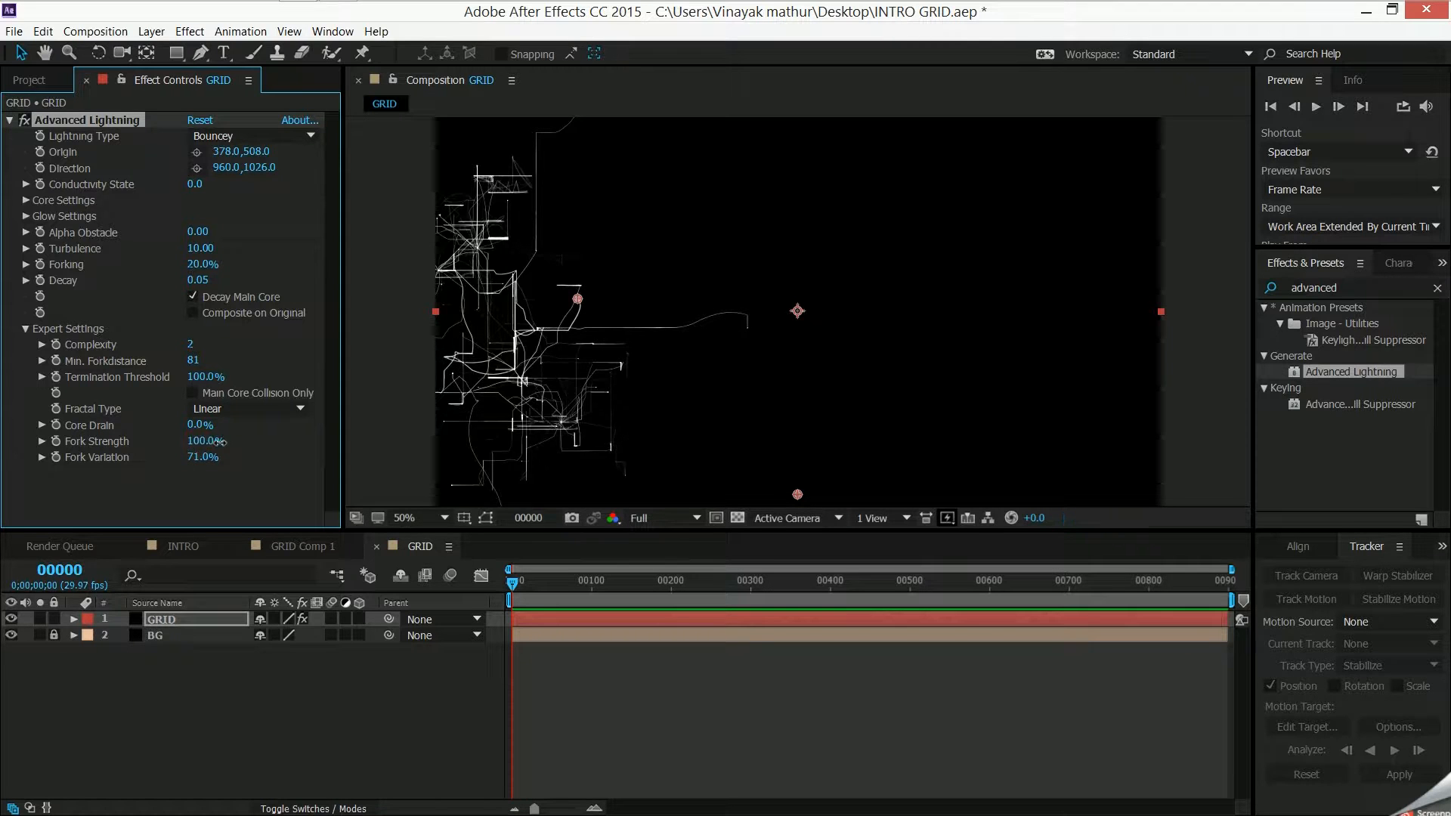
left_click_drag(195, 443, 192, 466)
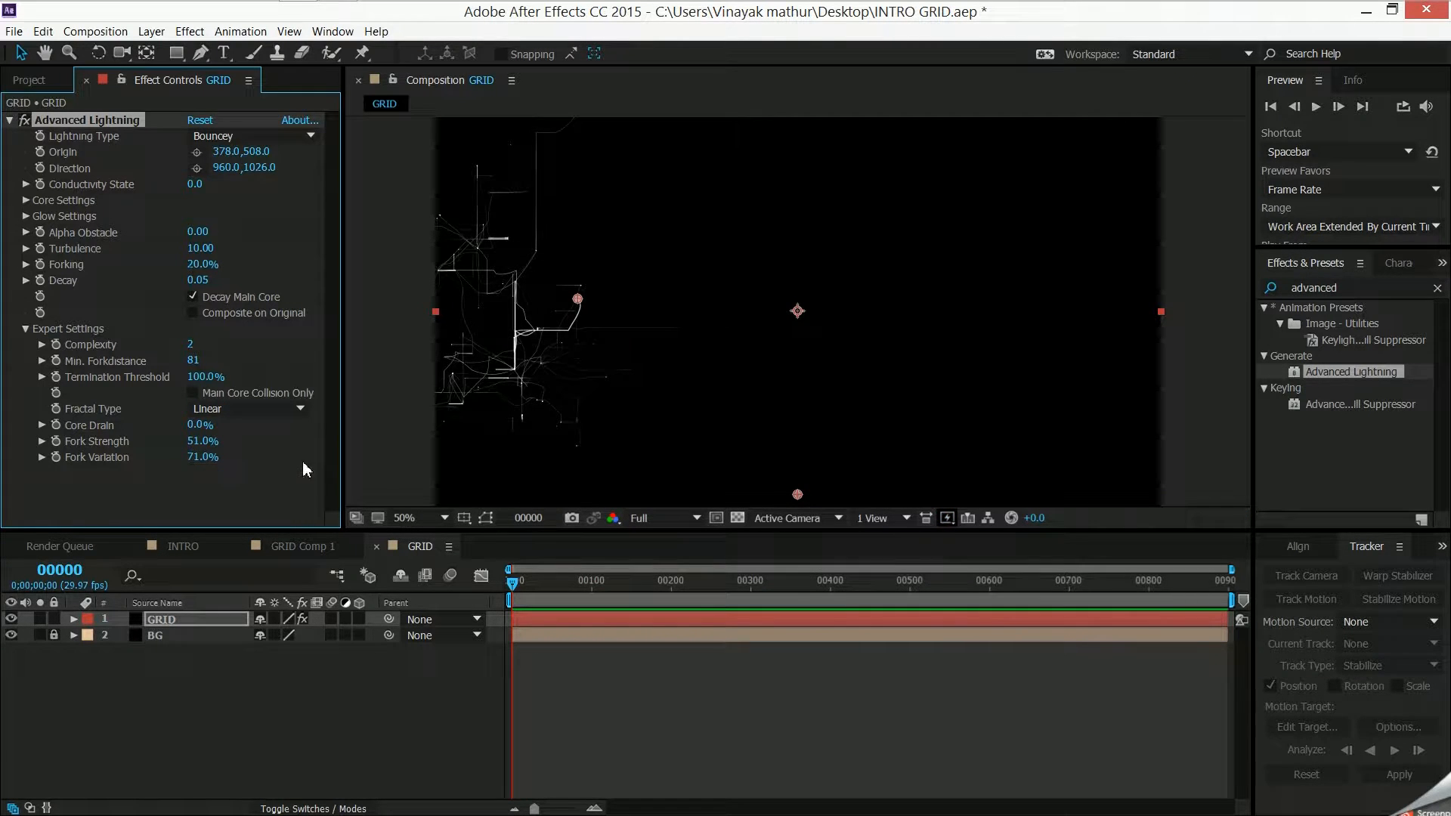
left_click_drag(203, 442, 205, 442)
- Scale the GRID layer down to 55% and move it toward the lower left of the composition frame
left_click(155, 622)
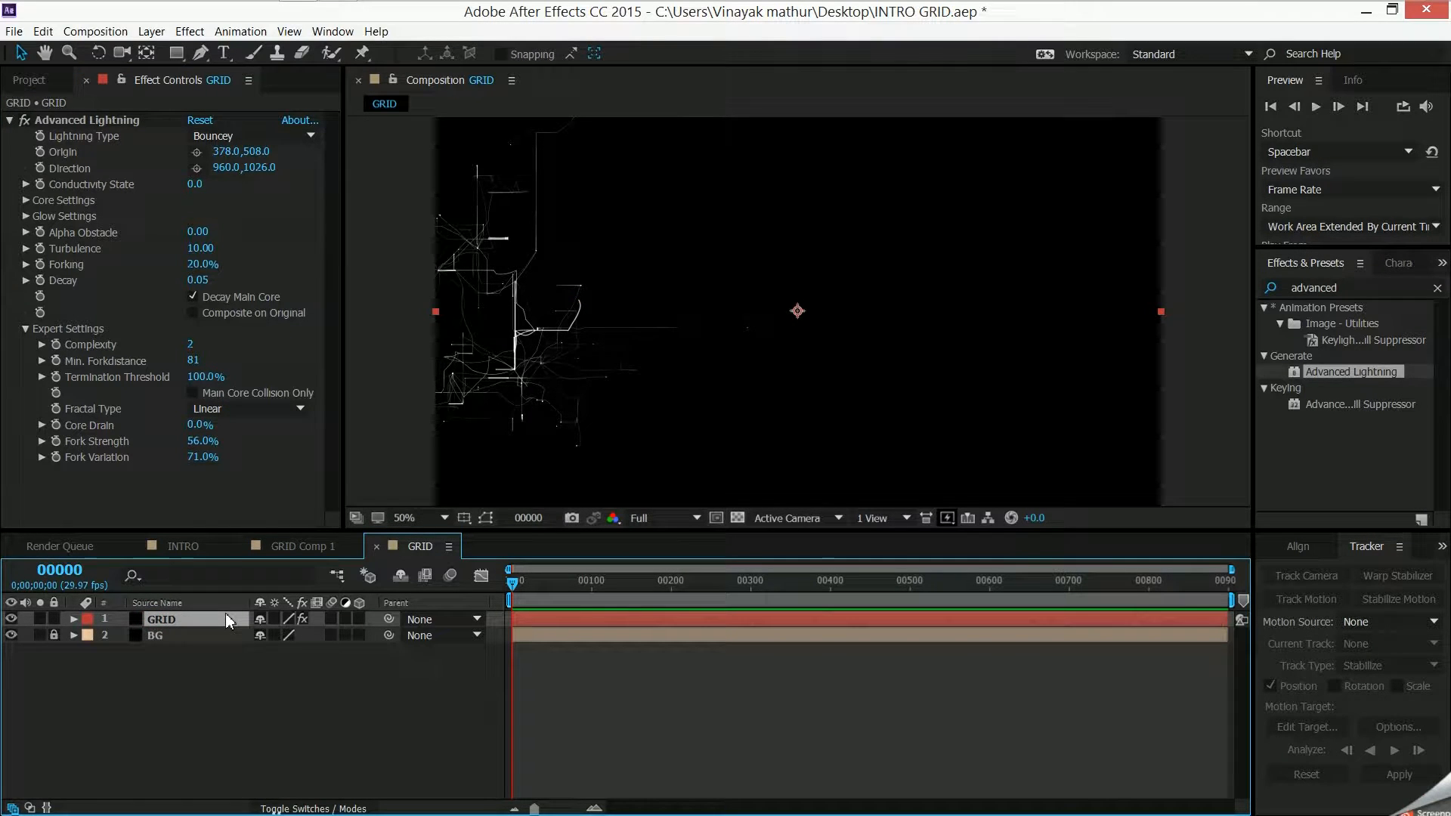
key("s")
left_click_drag(286, 635, 253, 642)
left_click_drag(700, 315, 551, 374)
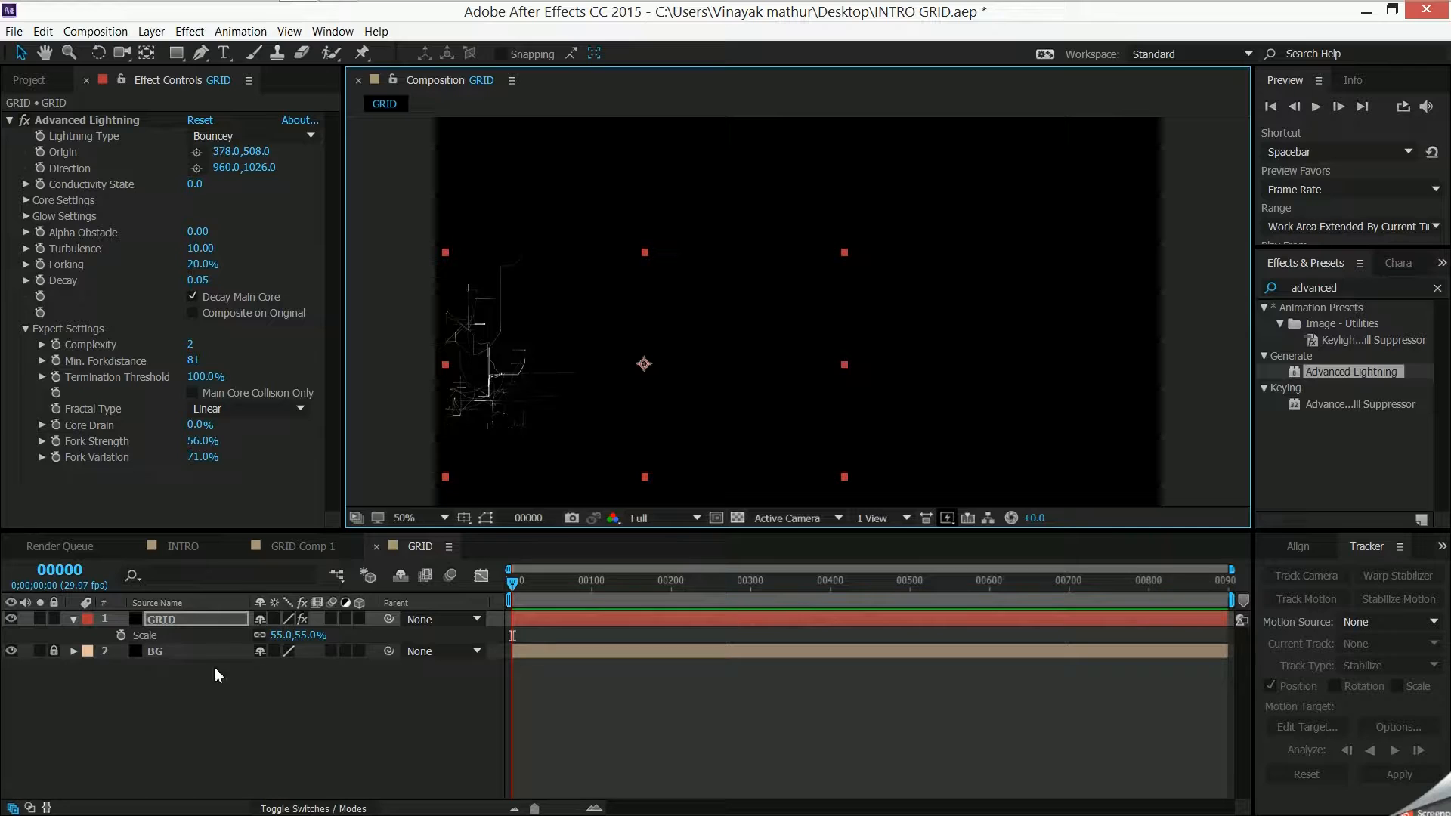
- Animate the lightning's Decay with keyframes from 2.79 at frame 0 to 0.06 at frame 24
left_click(40, 281)
left_click_drag(198, 280, 443, 293)
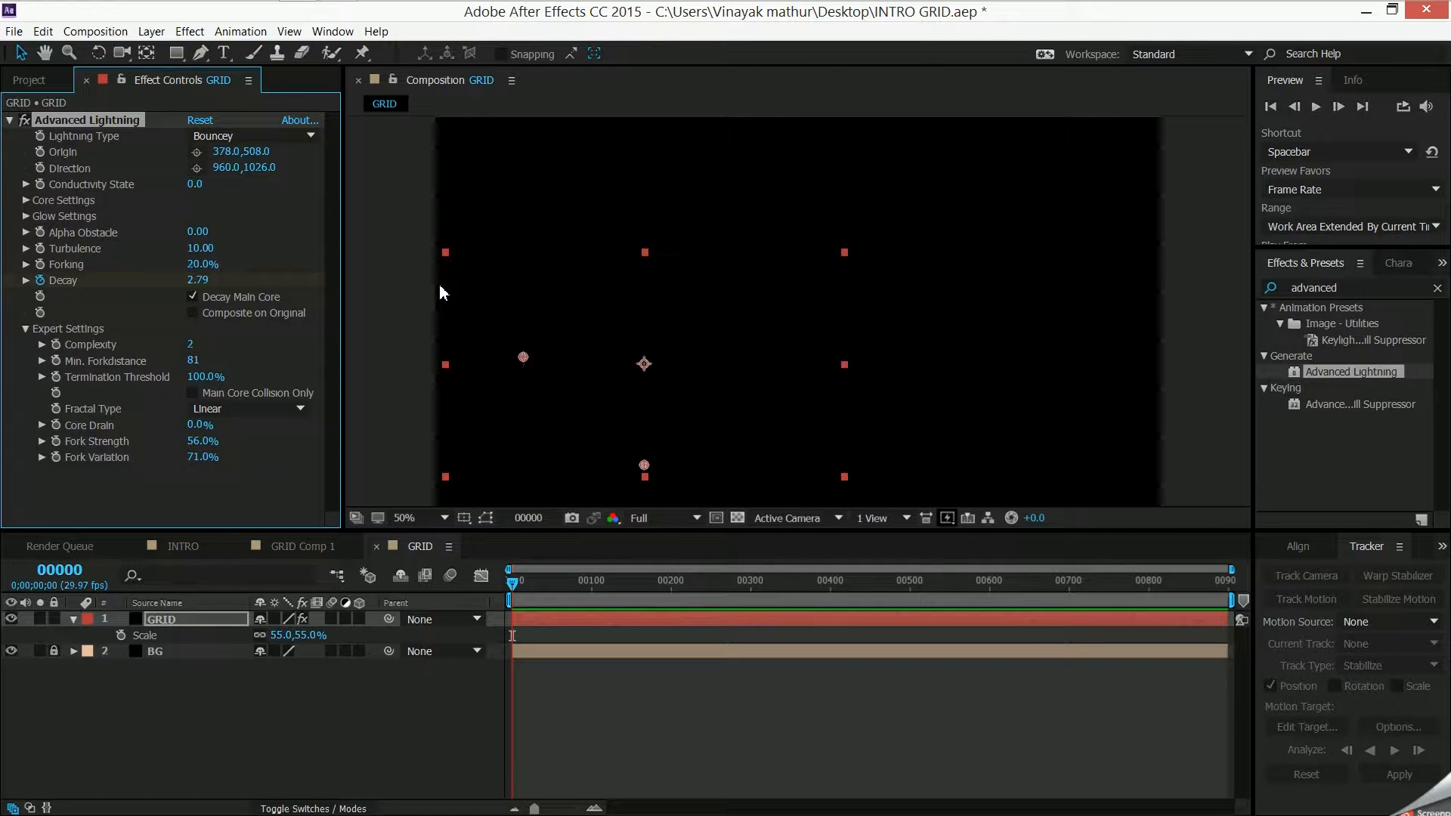
left_click_drag(517, 585, 533, 589)
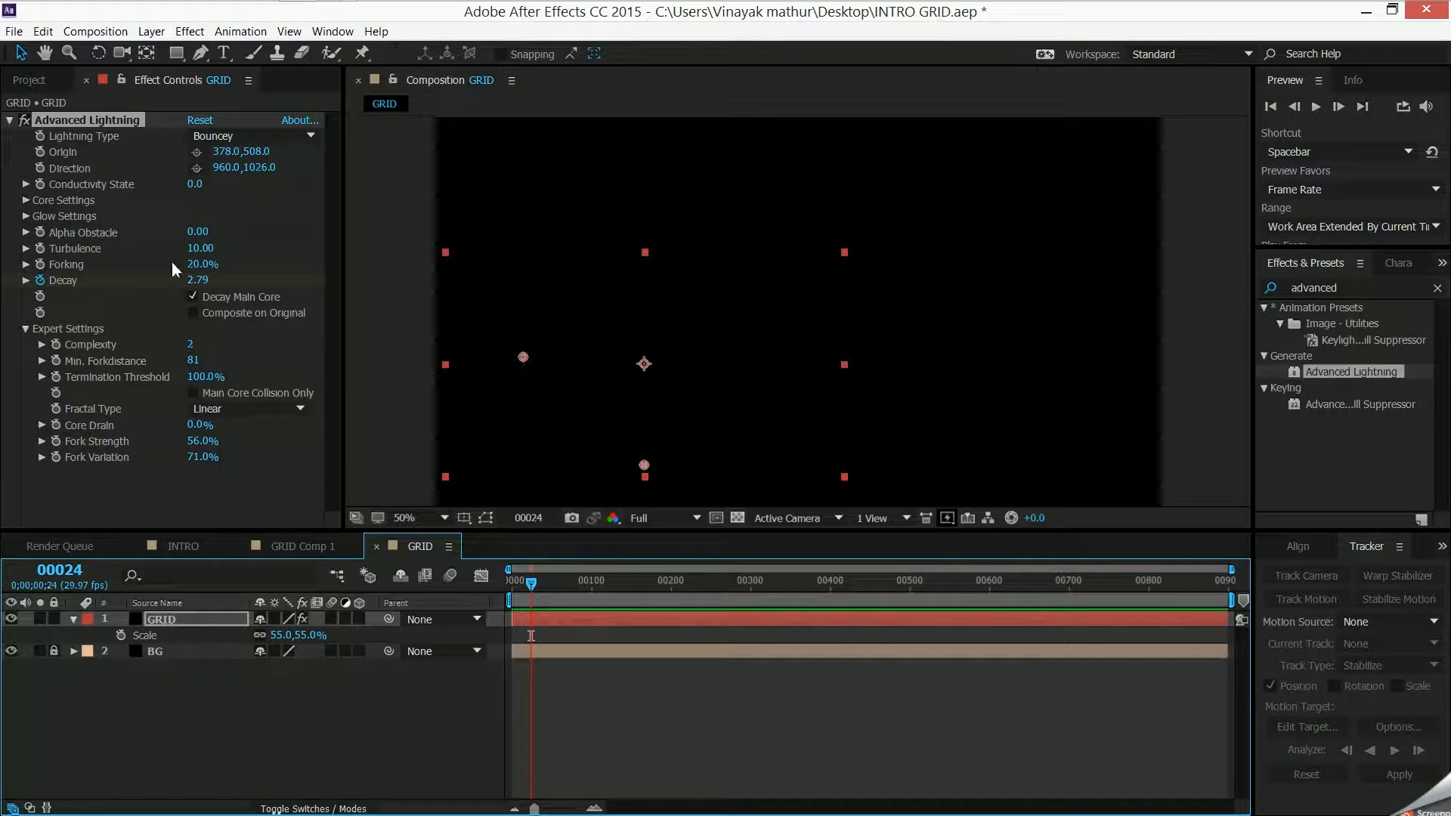
left_click_drag(197, 280, 159, 284)
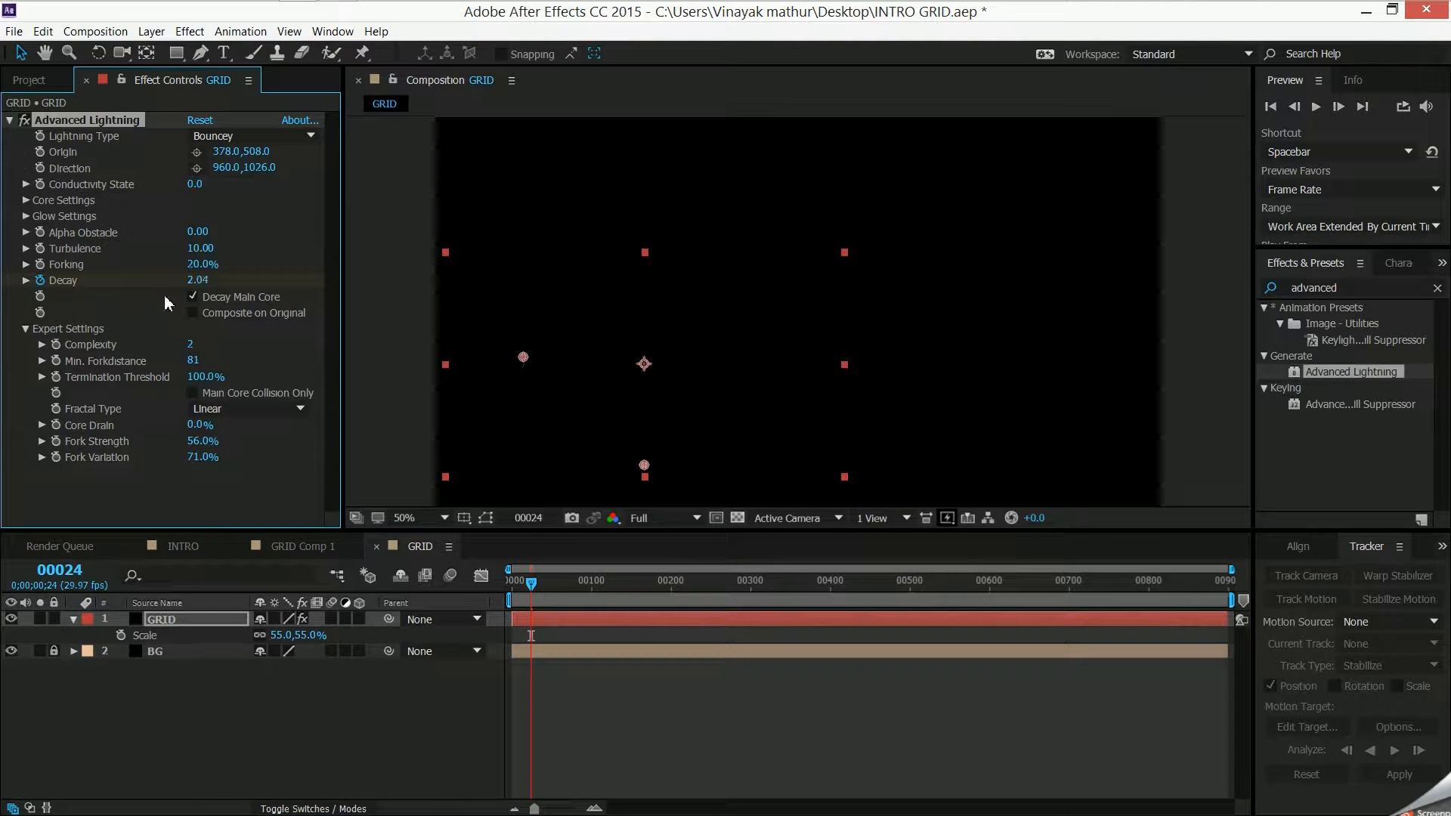
left_click(196, 280)
type("0.")
key("Return")
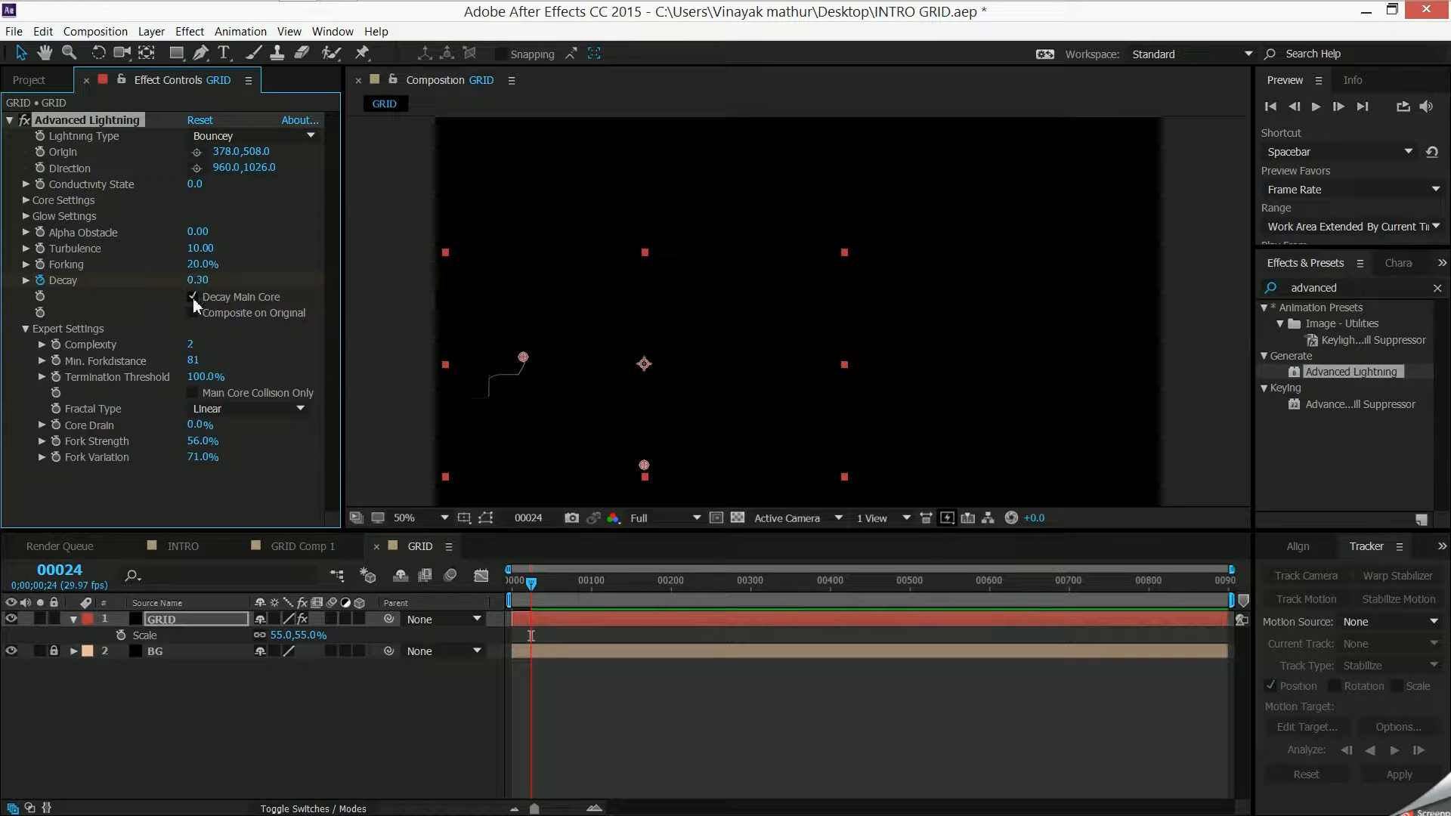
left_click_drag(195, 280, 171, 295)
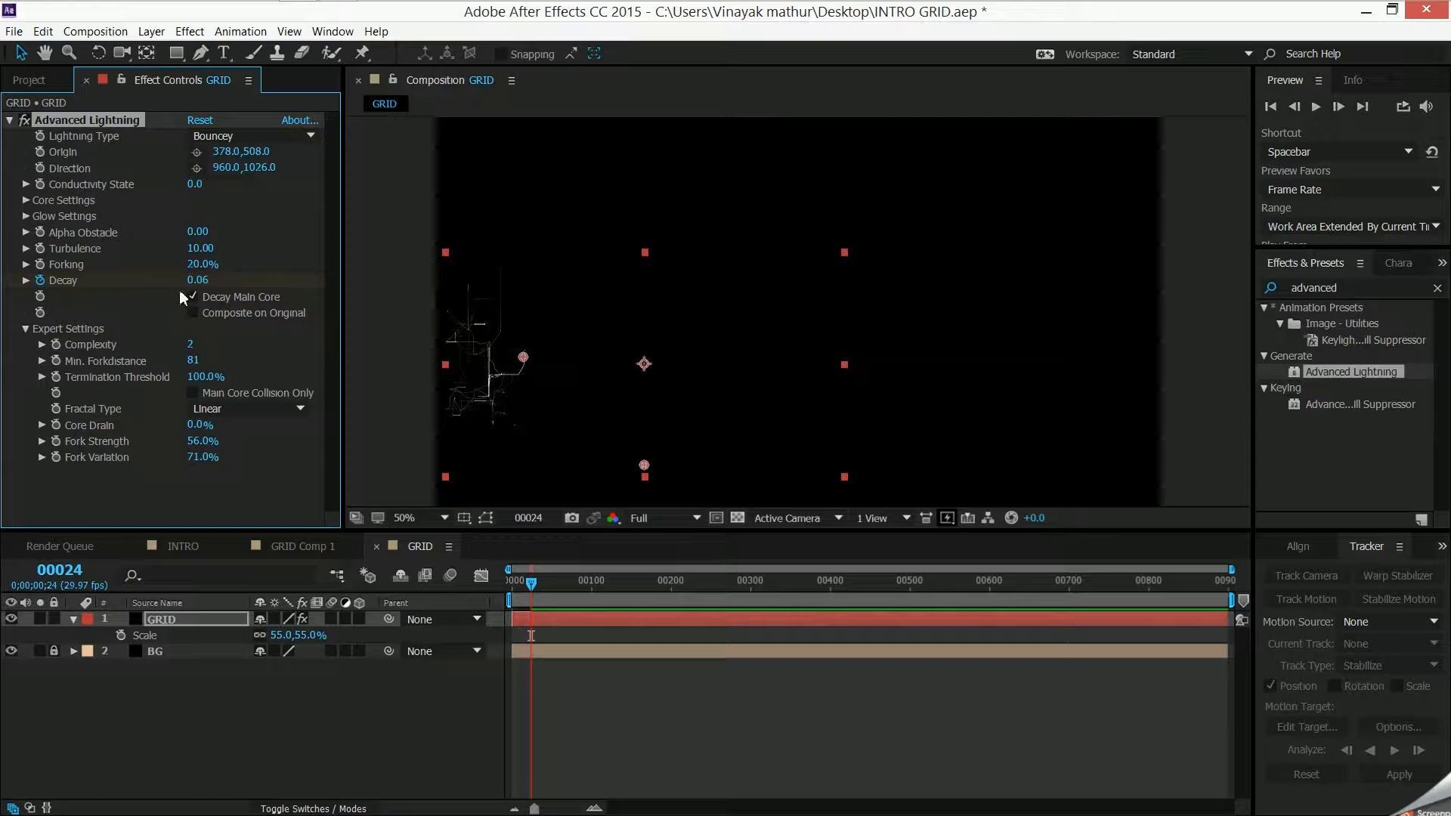
- Lower the GRID lightning's Decay keyframe at frame 24 to 0.04
mouse_move(199, 281)
left_mouse_down()
mouse_move(214, 279)
mouse_move(199, 279)
left_mouse_up()
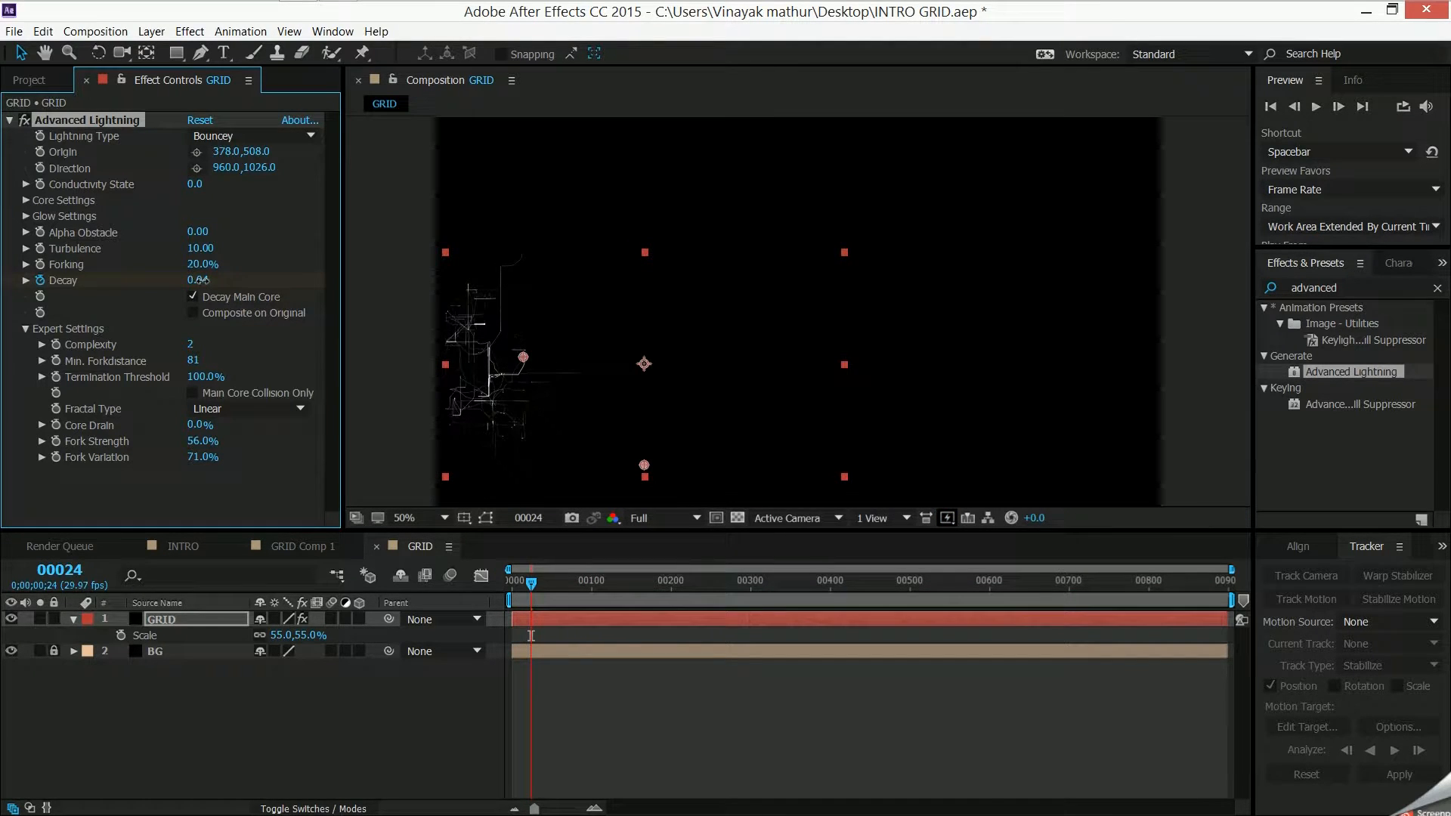
left_click(447, 685)
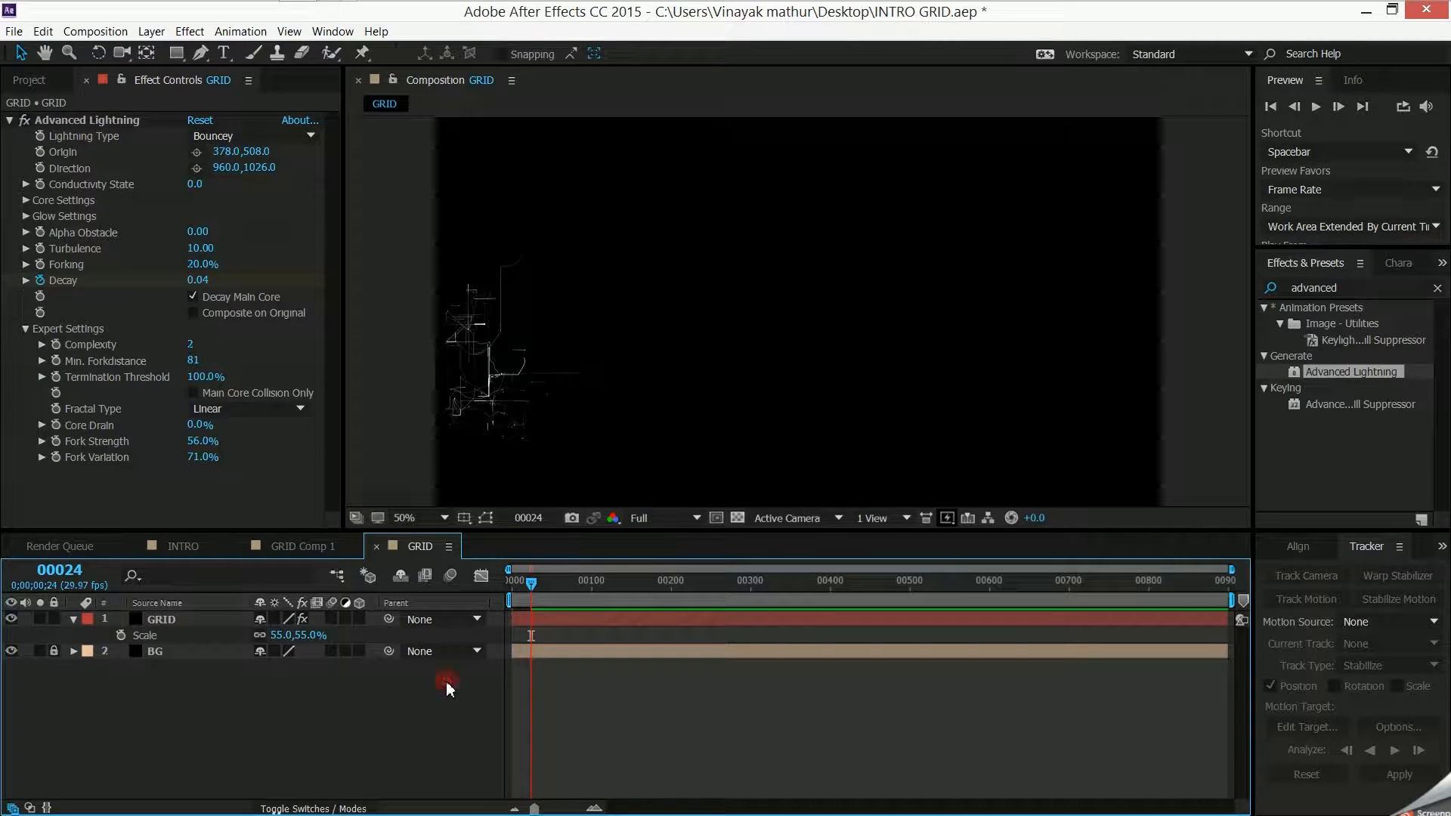
- Duplicate the GRID layer and move the copy above and to the right of the original lightning
left_click(189, 620)
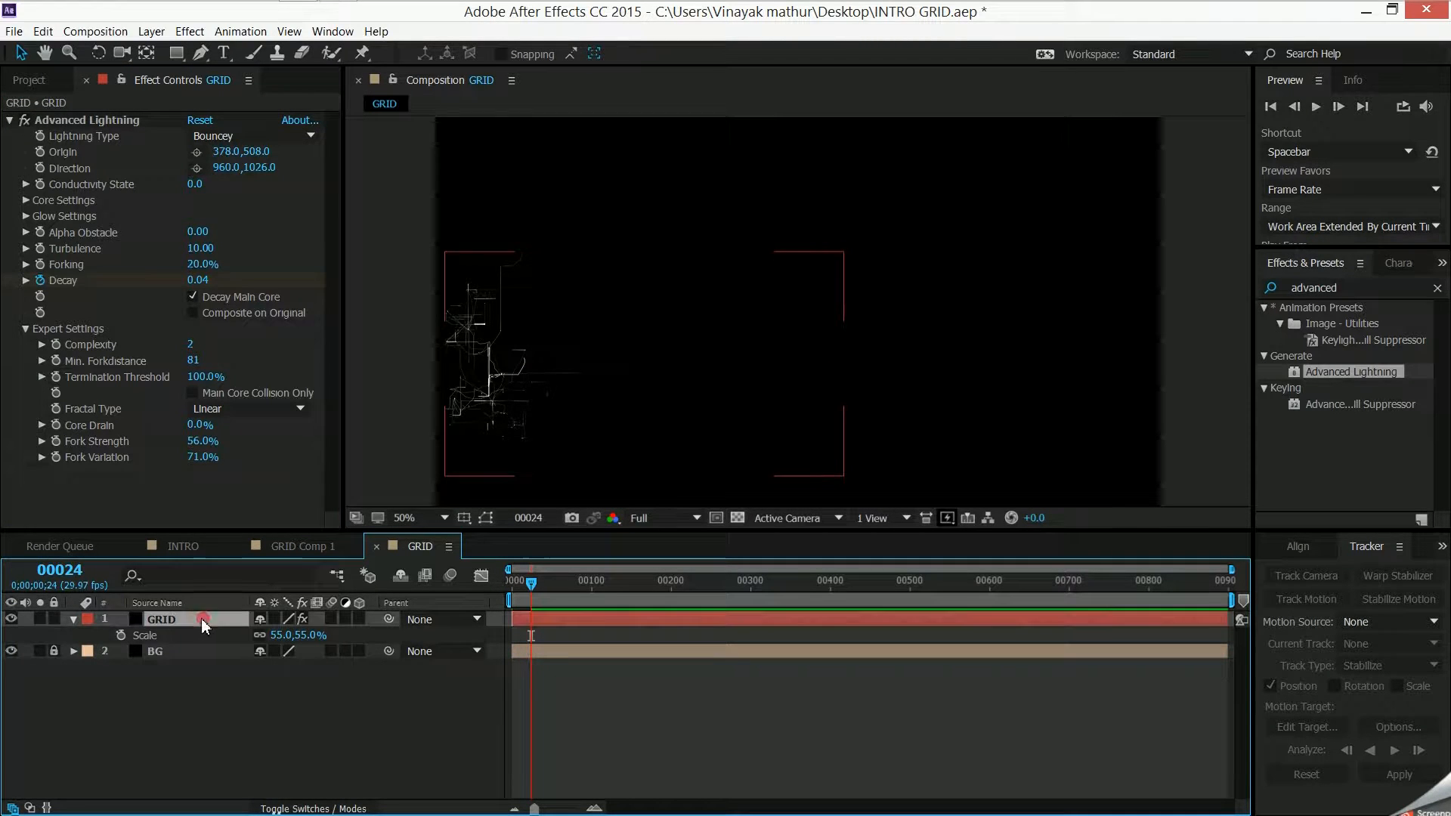
left_click(74, 620)
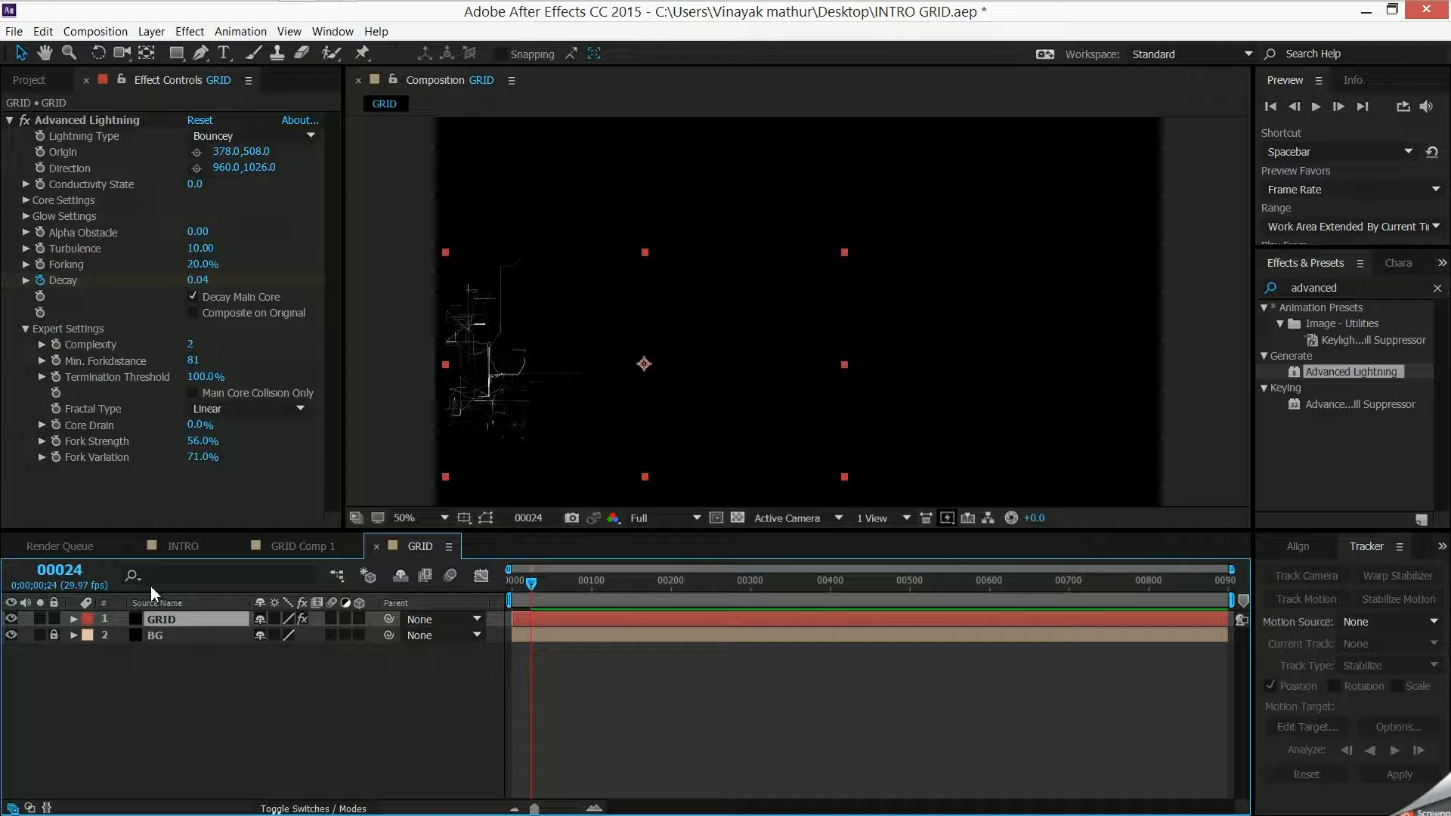
key("ctrl+d")
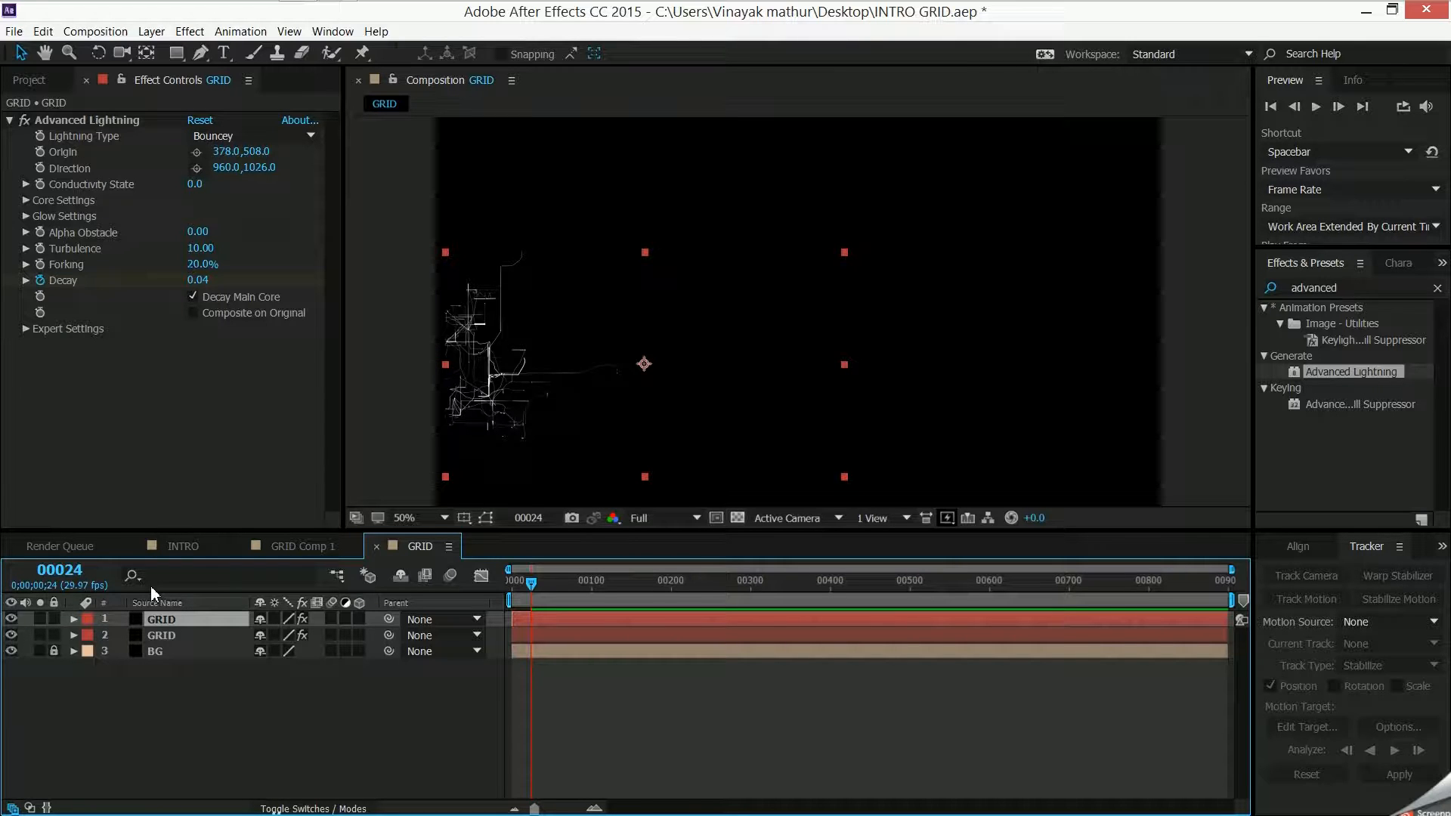
left_click_drag(537, 369, 630, 311)
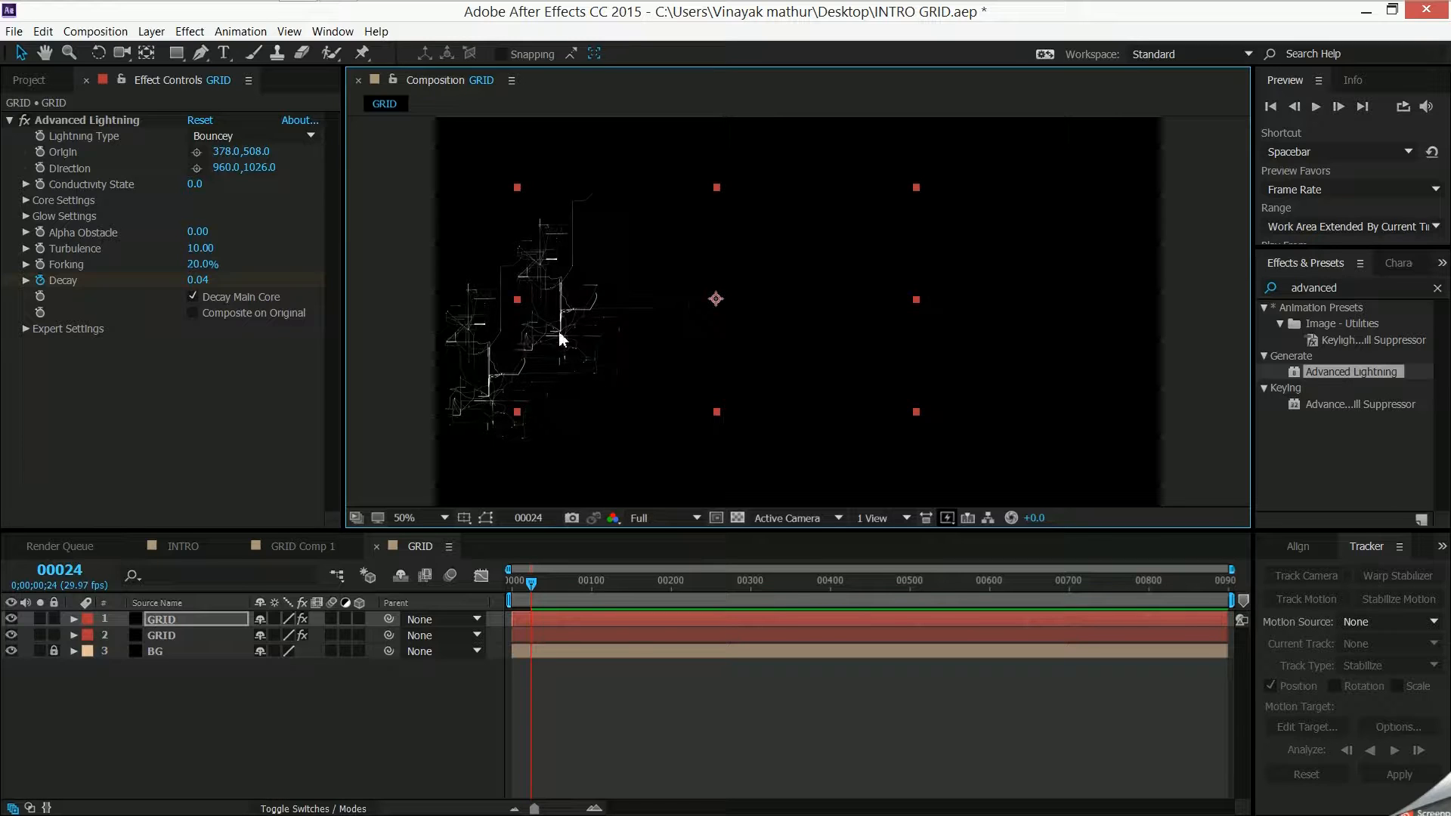
- Disable Decay Main Core on the copy and set its Decay at frame 24 to 0.18
left_click(192, 297)
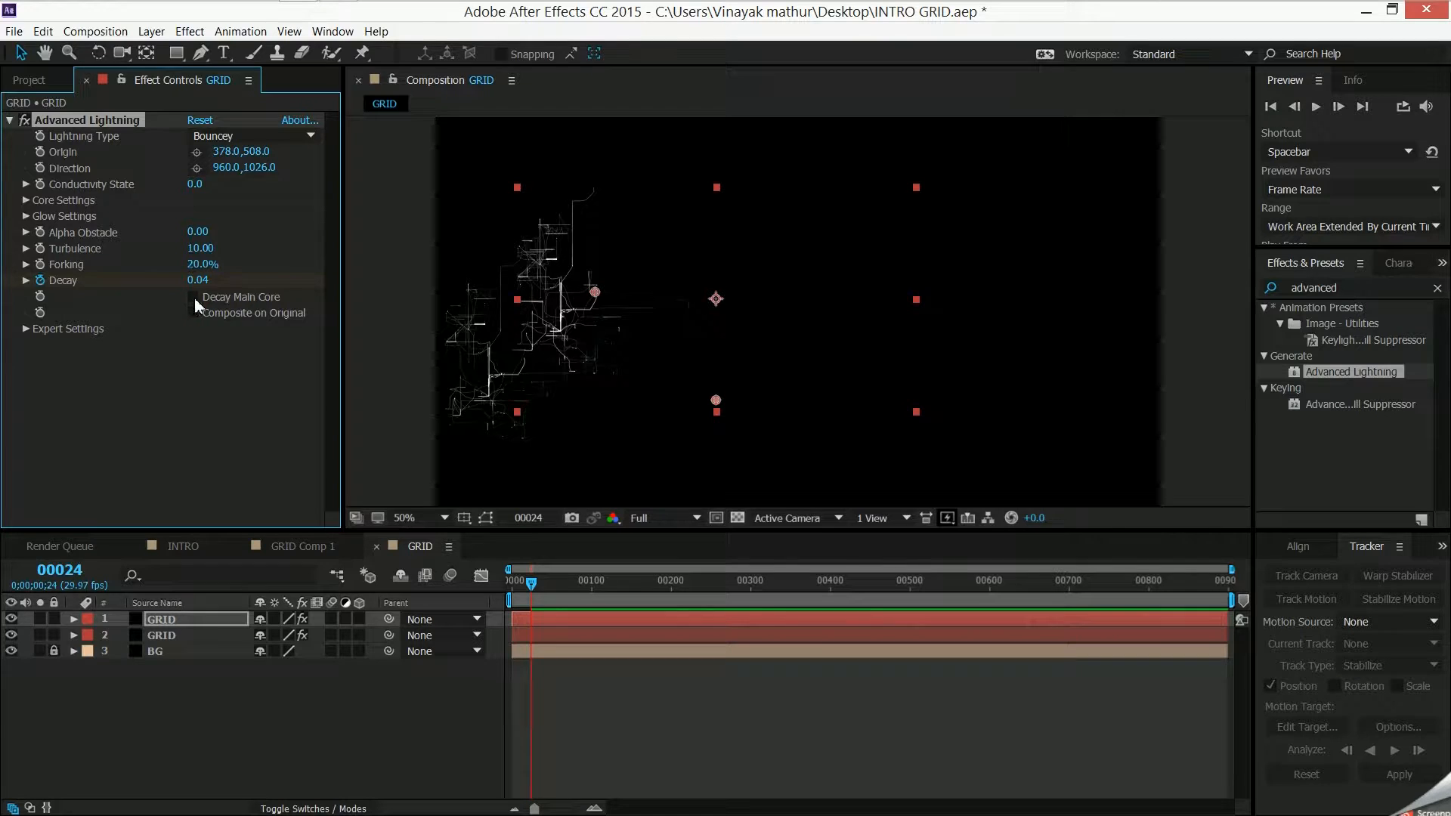
mouse_move(194, 280)
left_mouse_down()
mouse_move(212, 279)
mouse_move(199, 272)
left_mouse_up()
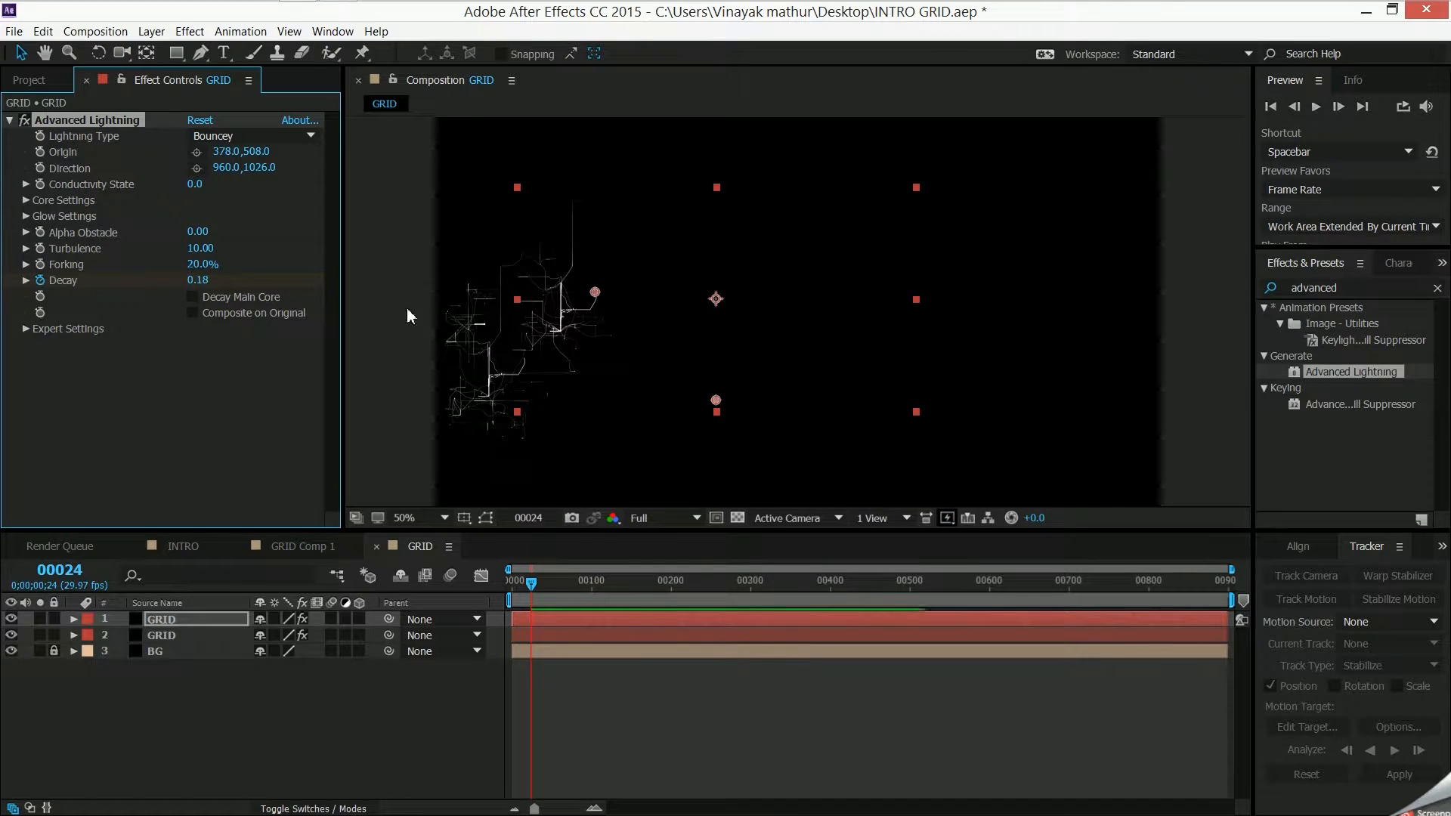
- Reveal the copy's Decay keyframes and shift both of them so the first one sits at frame 24
left_click(519, 622)
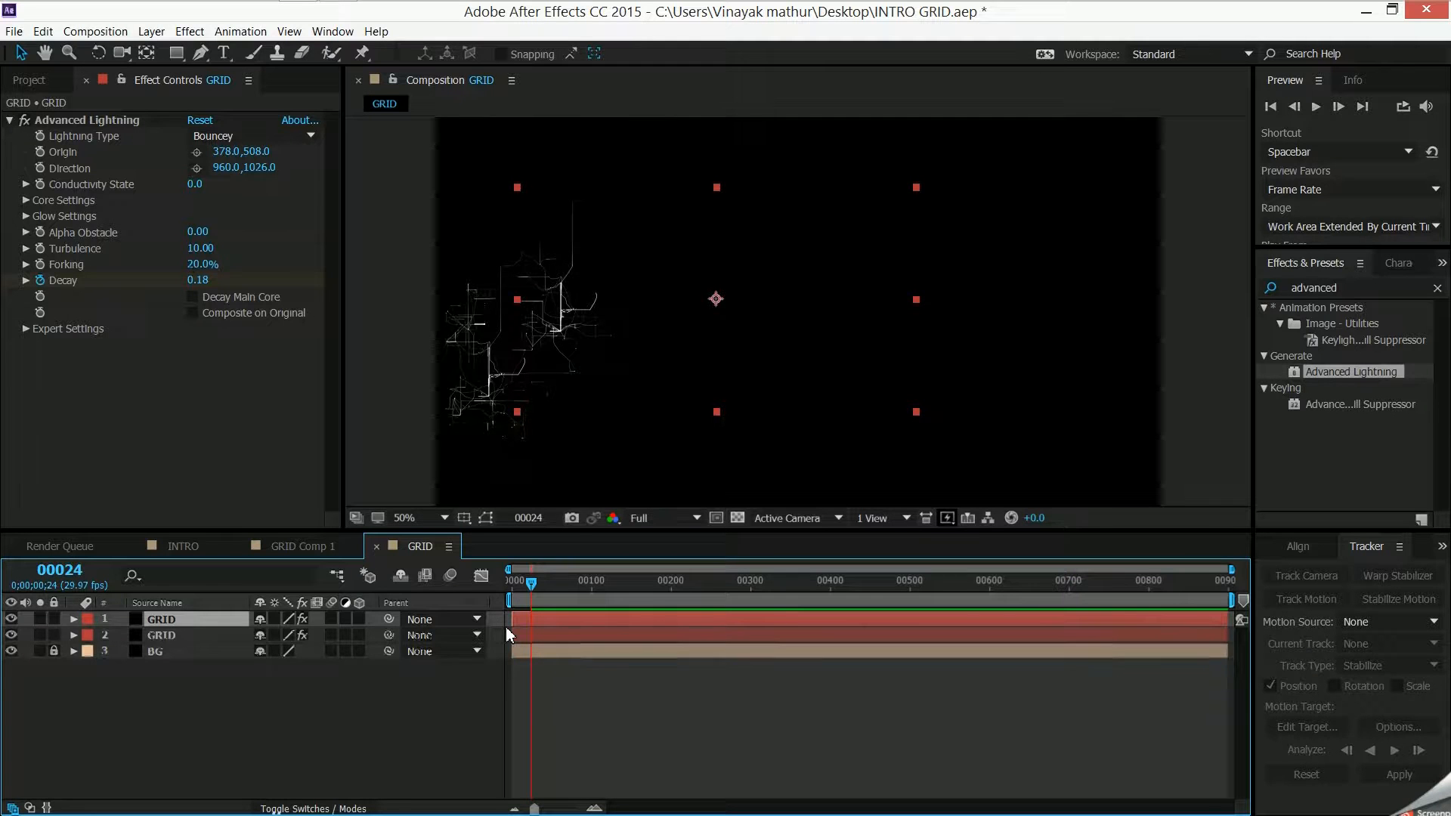
key("u")
mouse_move(556, 650)
left_mouse_down()
mouse_move(484, 660)
mouse_move(537, 656)
left_mouse_up()
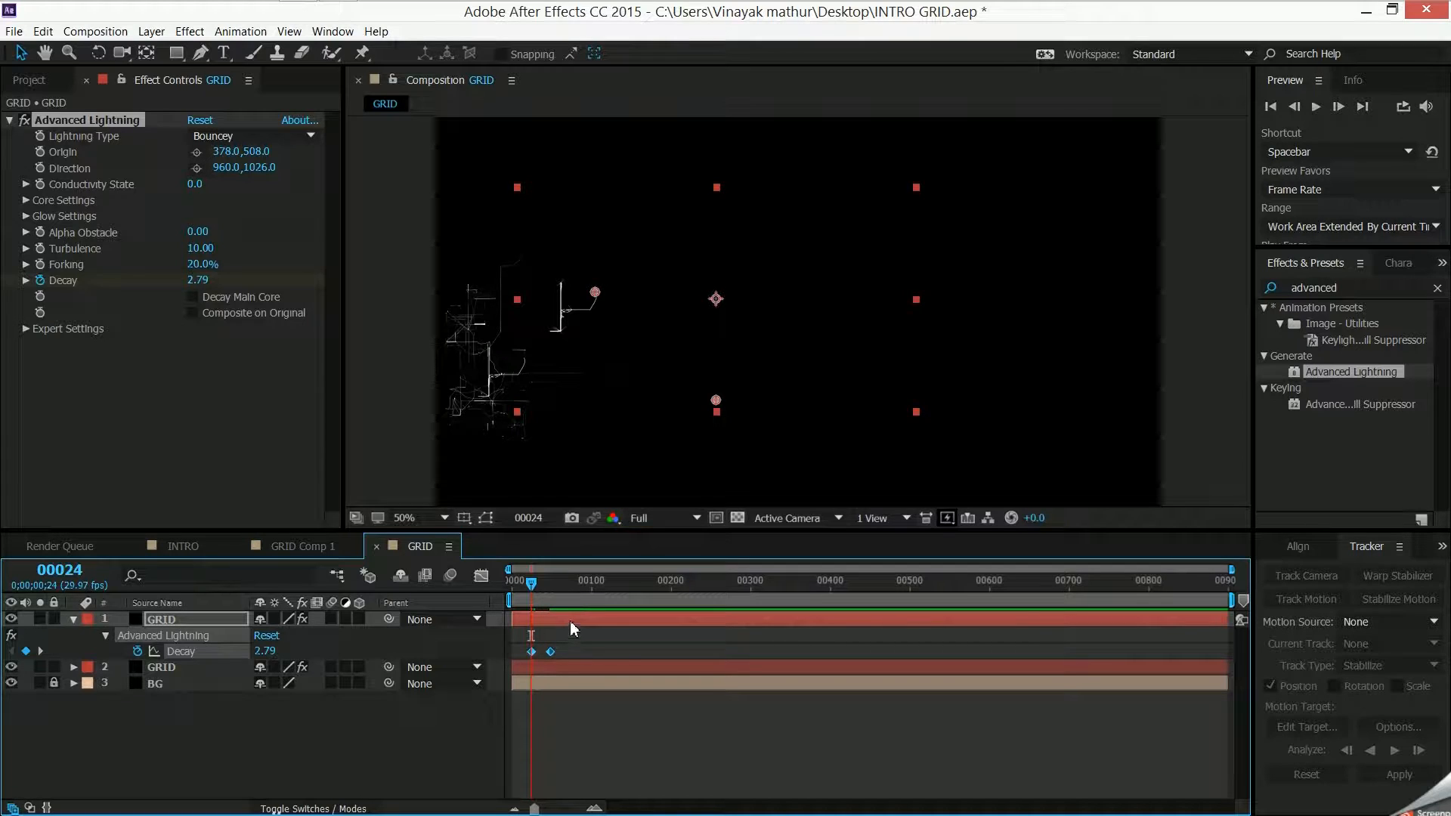
mouse_move(569, 619)
left_mouse_down()
mouse_move(596, 618)
mouse_move(573, 616)
left_mouse_up()
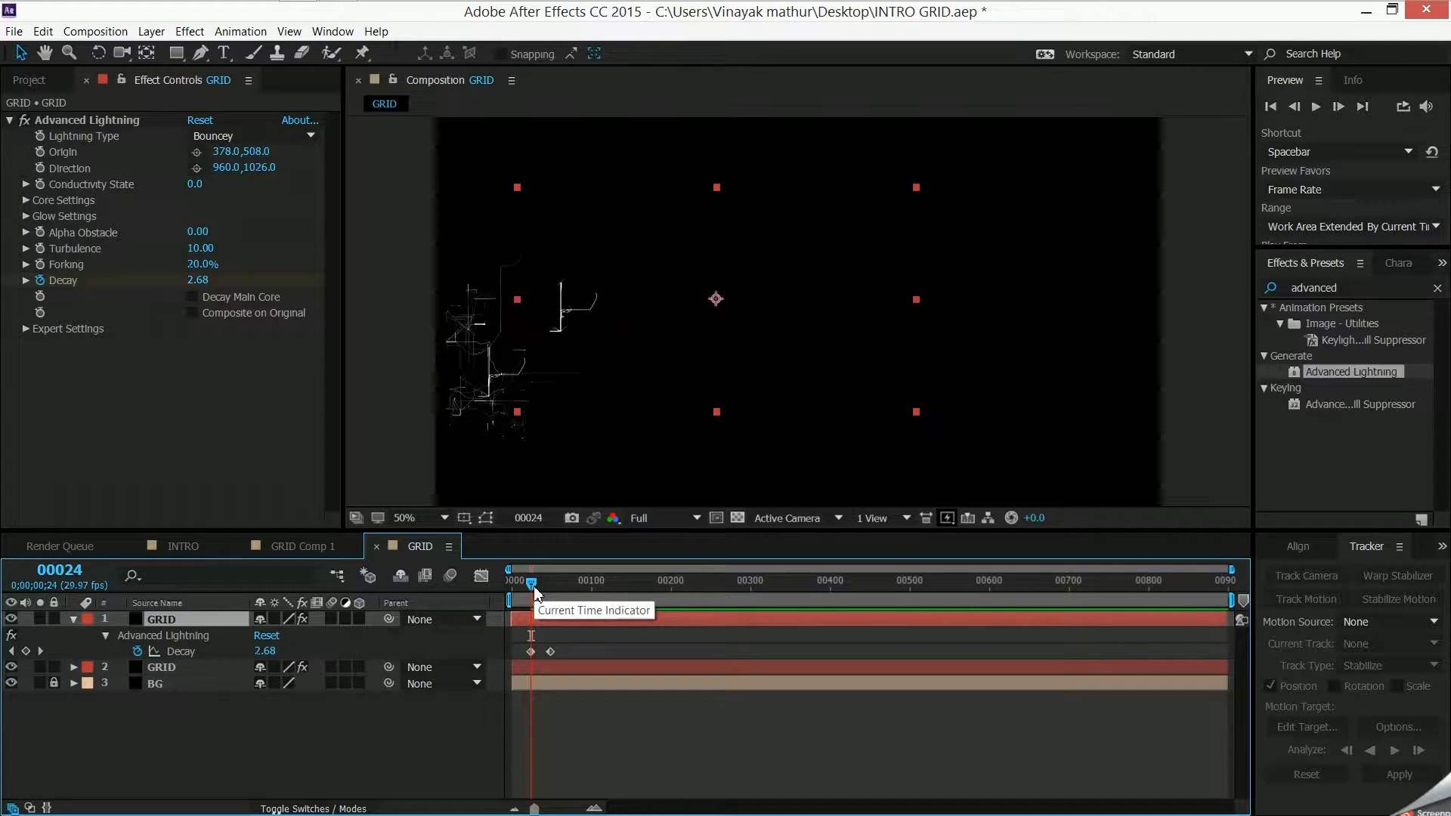
- Set the copy's Decay at frame 24 to 0.77 and move the copy down and left, closer to the original lightning
left_click_drag(199, 282, 61, 319)
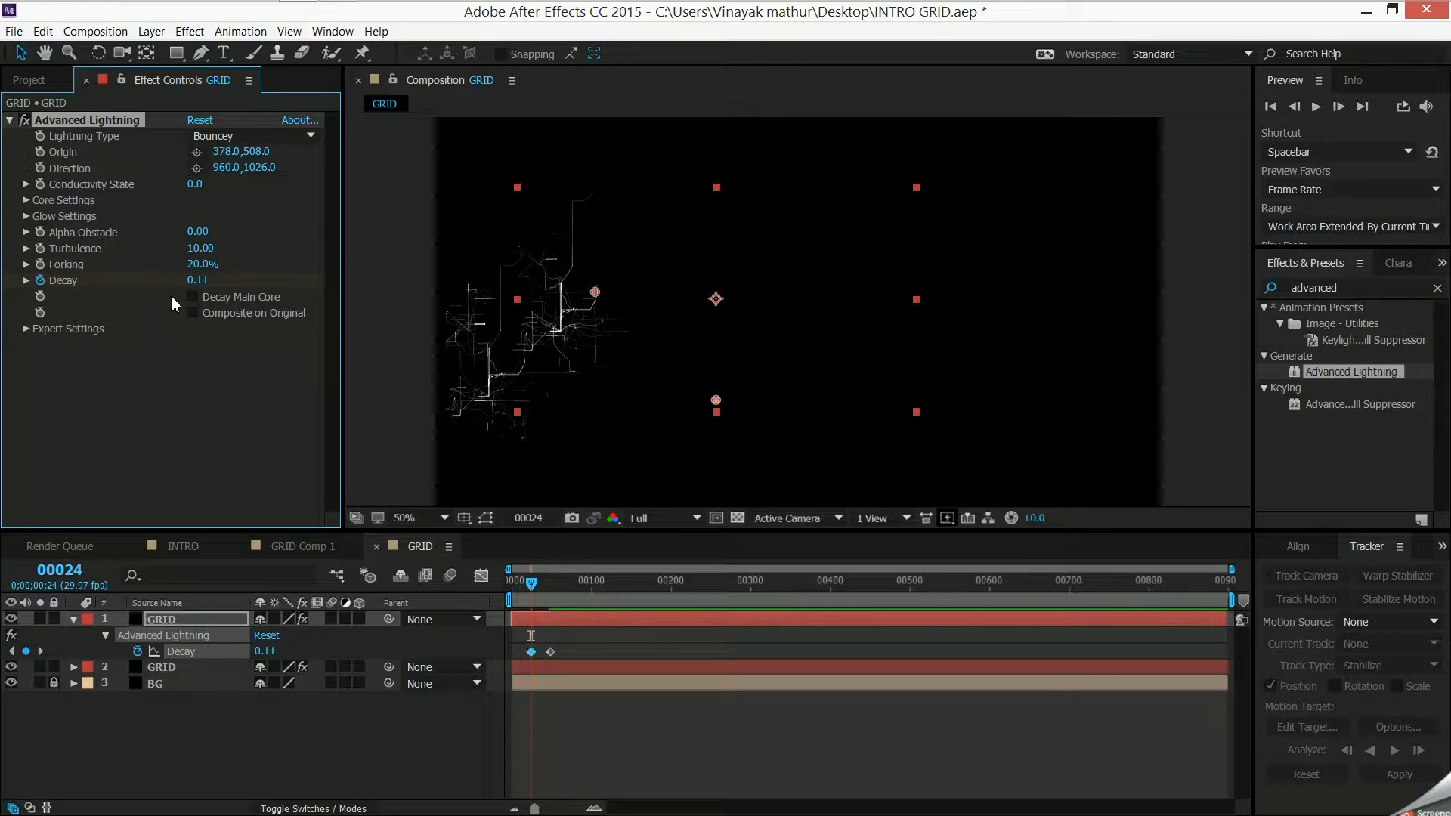
left_click_drag(200, 283, 262, 281)
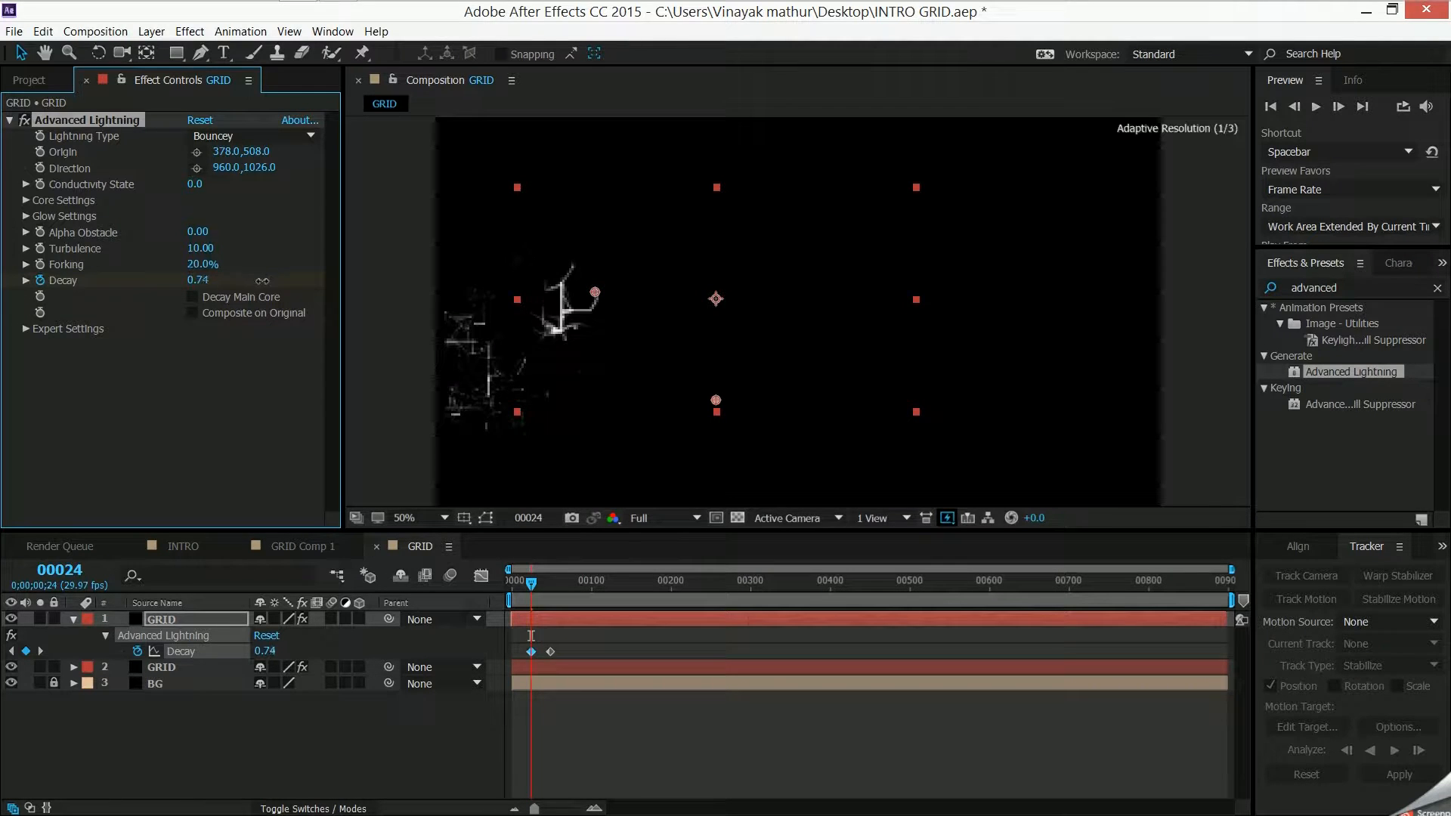
left_click_drag(716, 328, 694, 347)
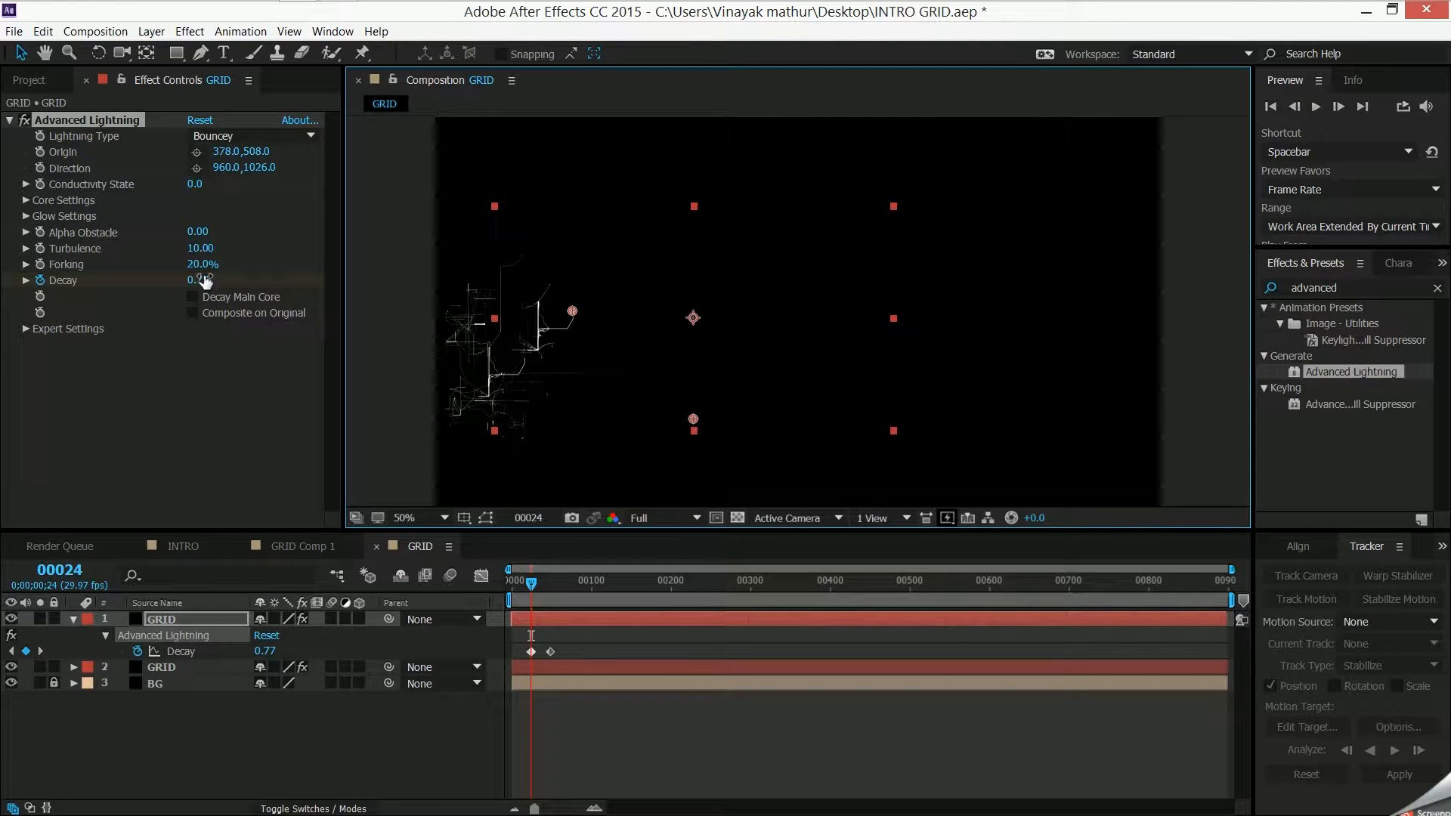
- Set the copy's Decay at frame 49 to 0.26
left_click_drag(532, 584, 554, 592)
left_click_drag(205, 281, 214, 281)
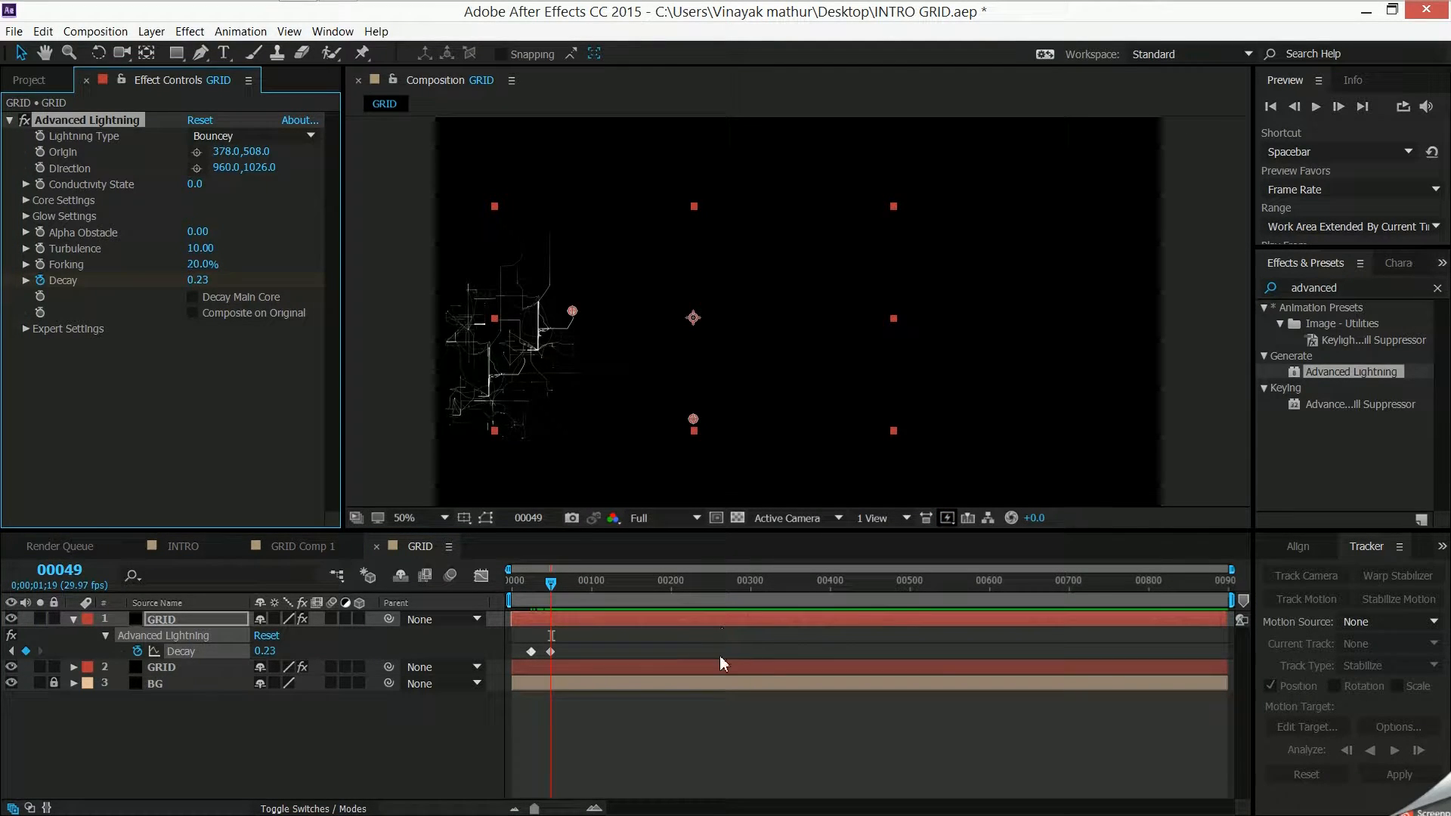
left_click_drag(201, 281, 192, 281)
- Raise the copy's Expert Settings to Min. Forkdistance 106 and Fork Strength 87%
left_click(26, 329)
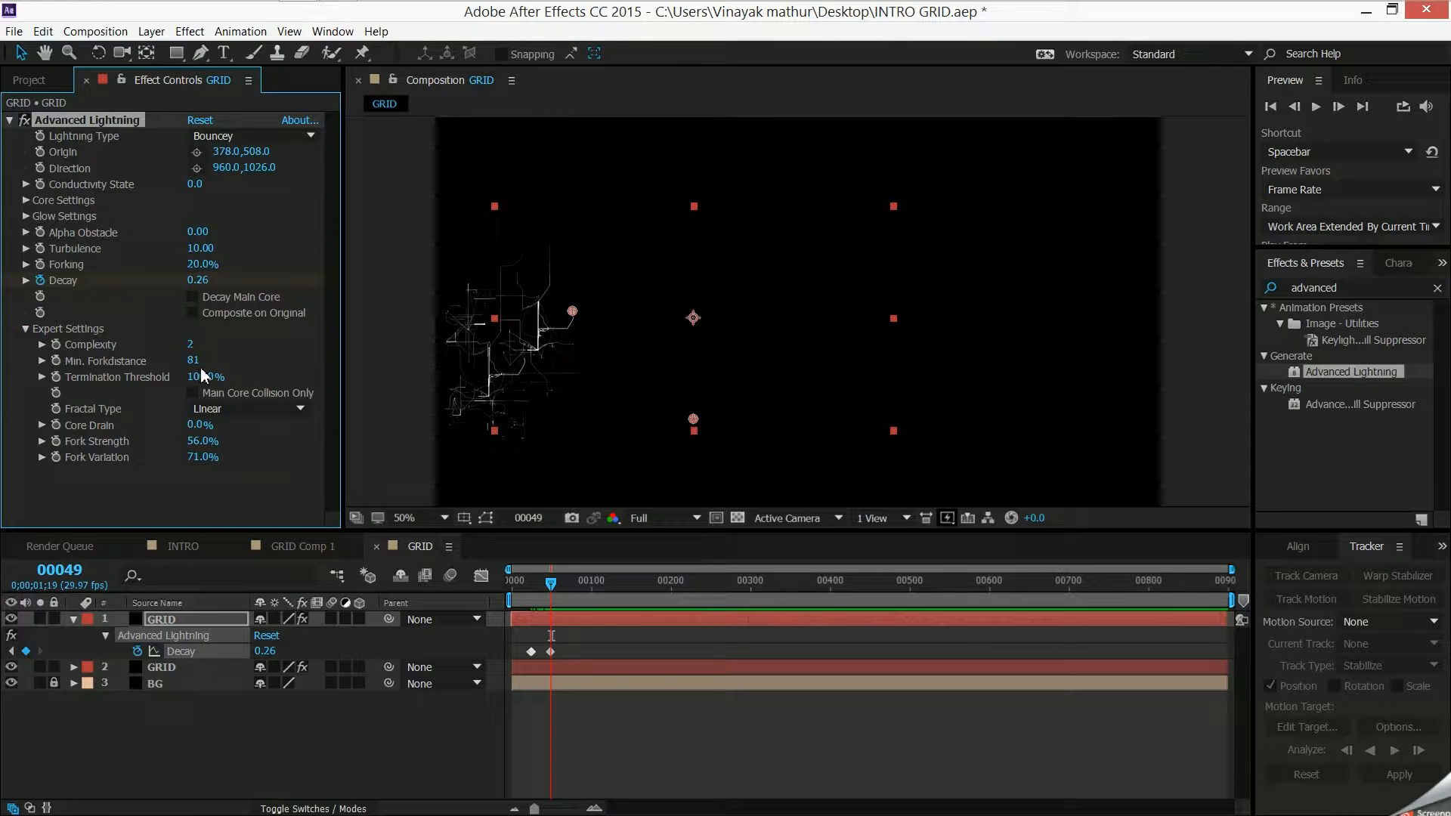
left_click_drag(195, 363, 204, 358)
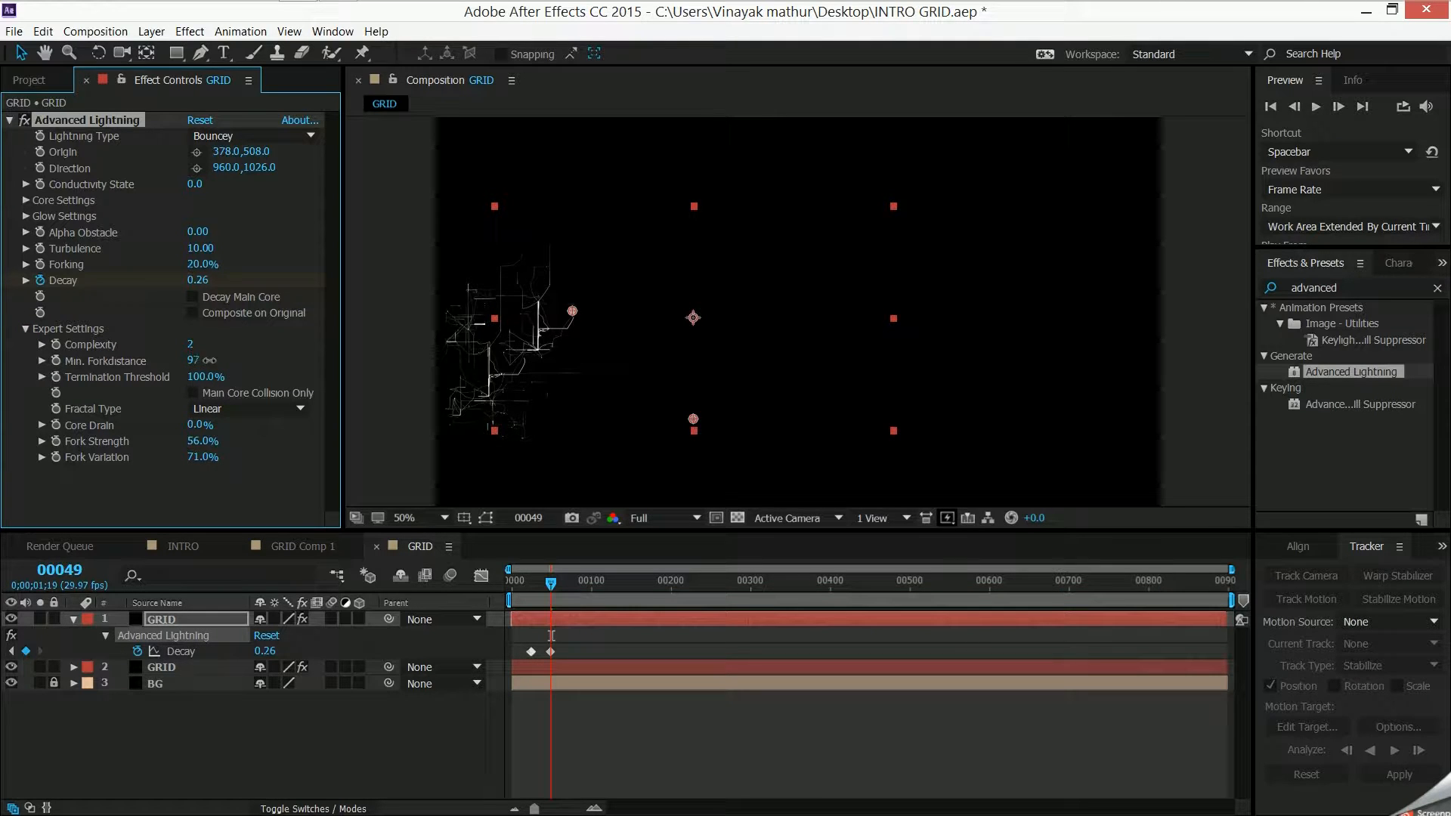
left_click_drag(193, 442, 218, 440)
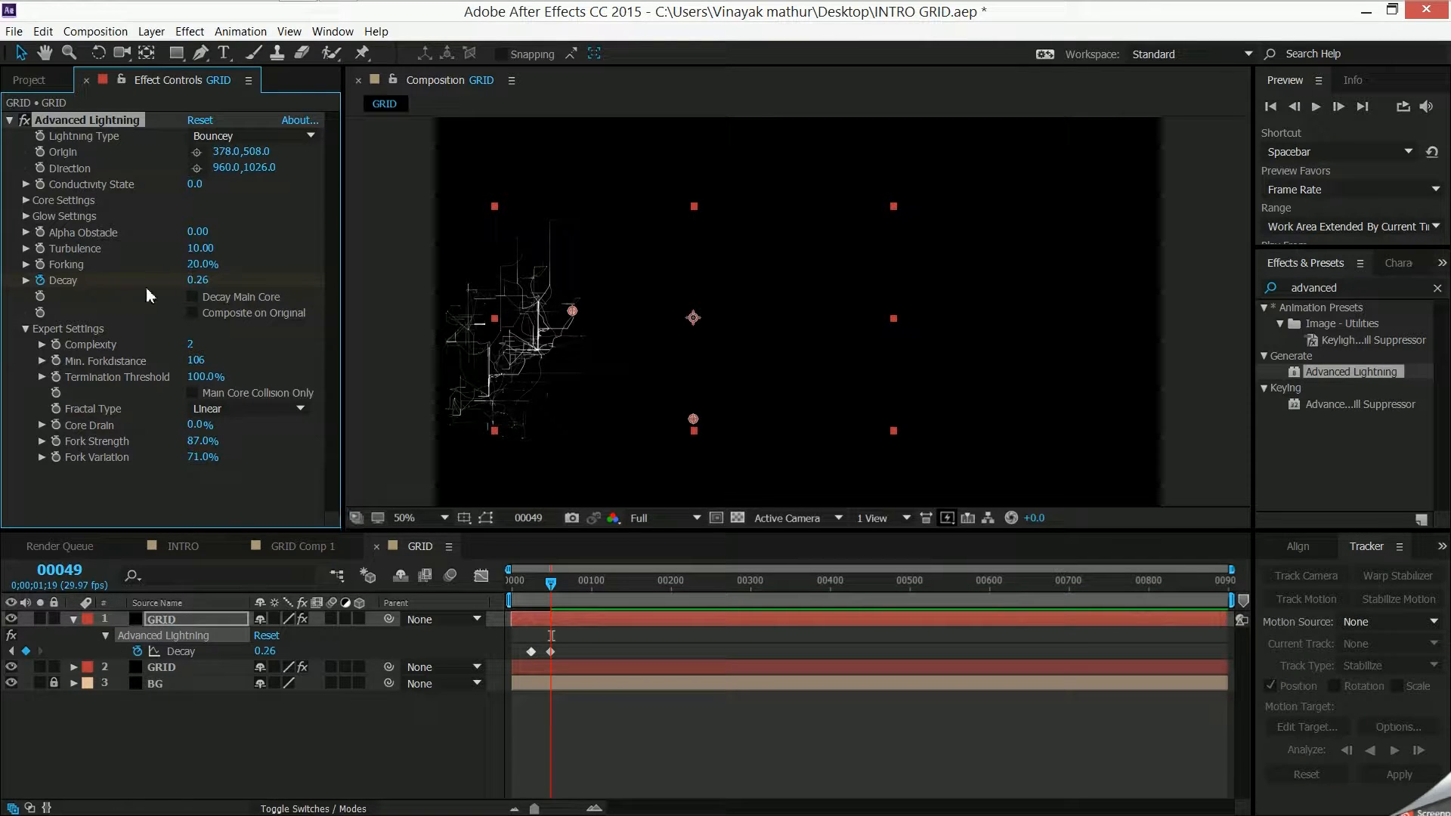
- Try a higher Conductivity State on the copy's lightning and reset it to 0
left_click_drag(194, 183, 201, 186)
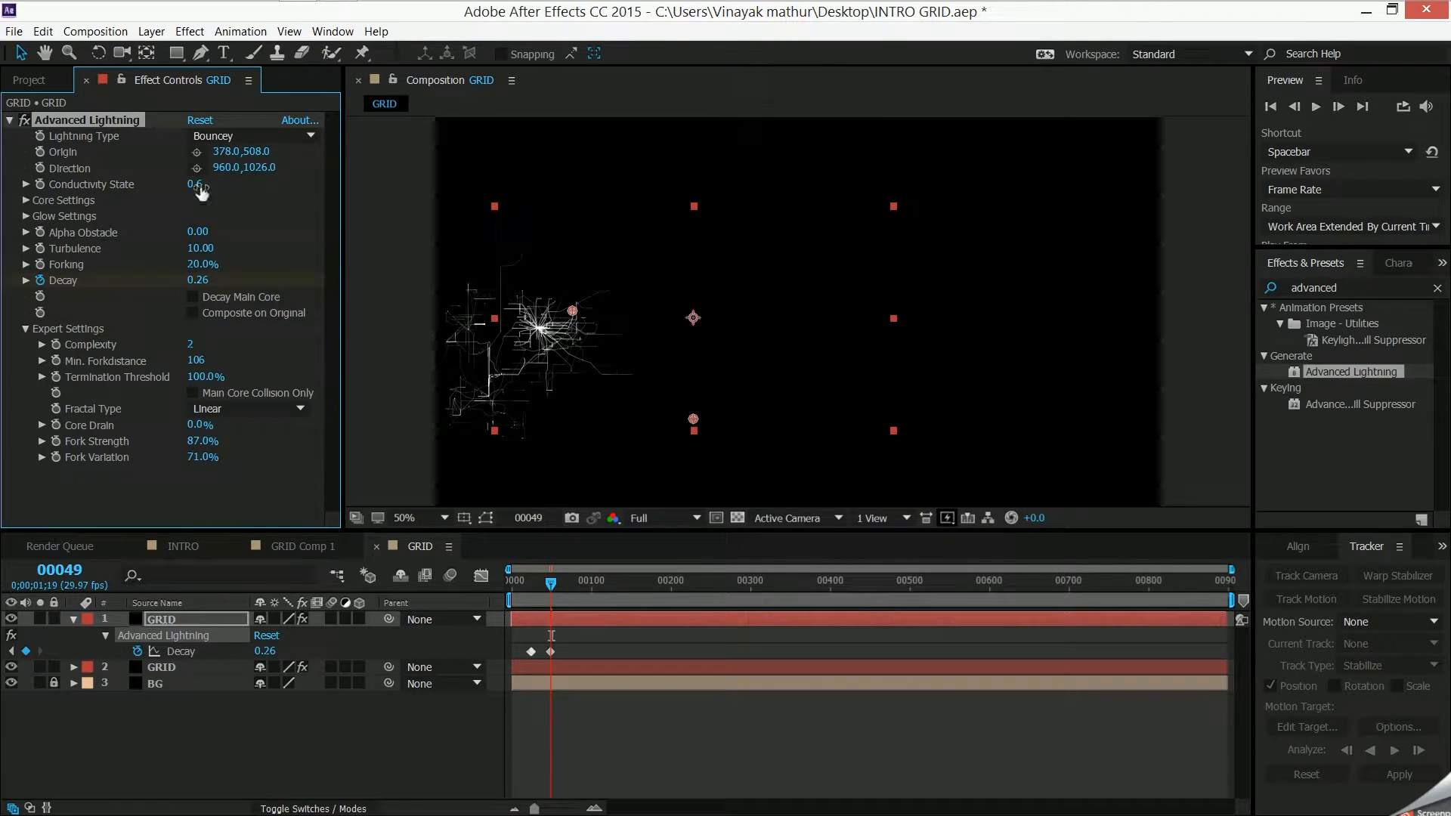
left_click(200, 184)
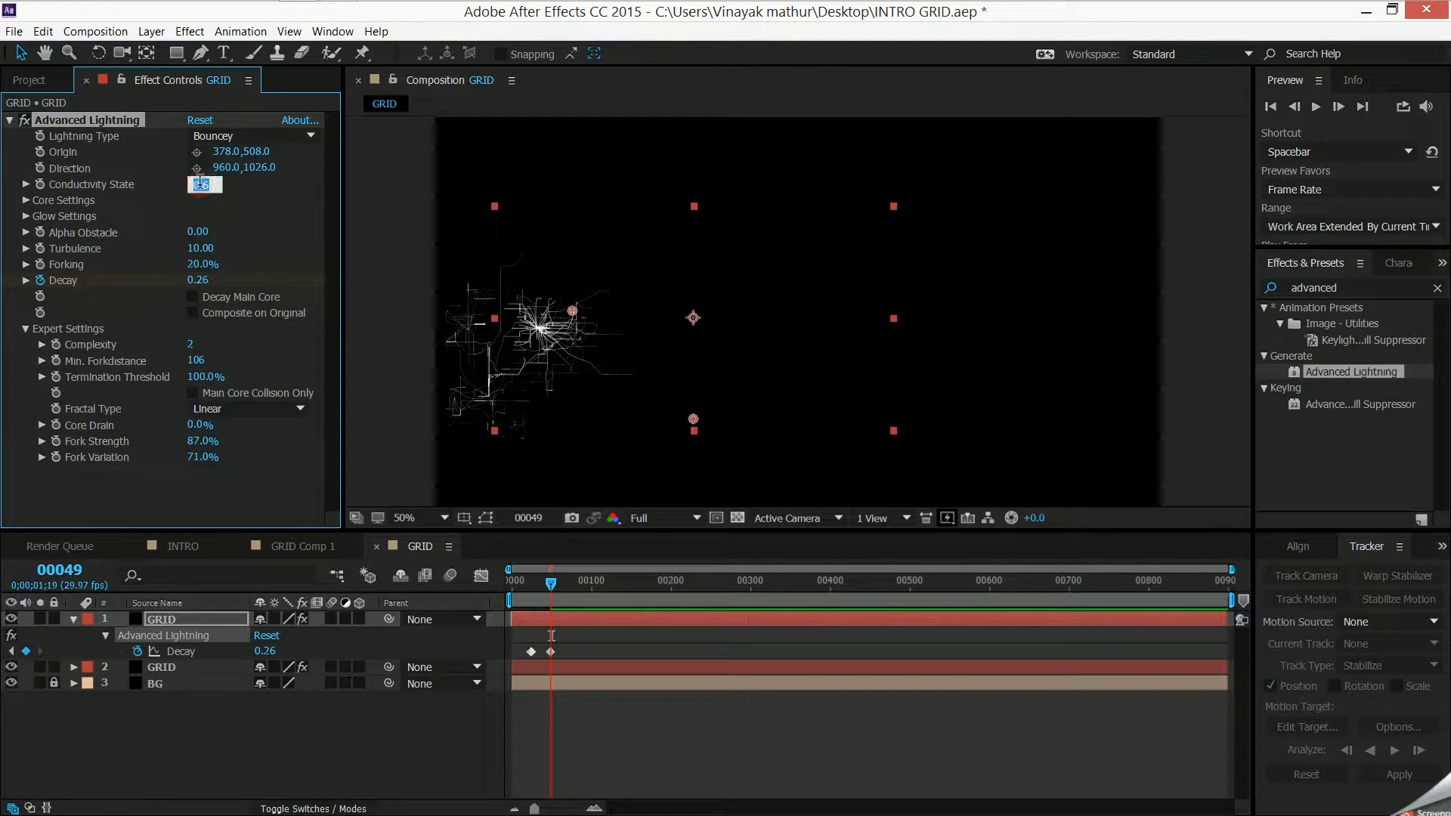
type("0")
key("Return")
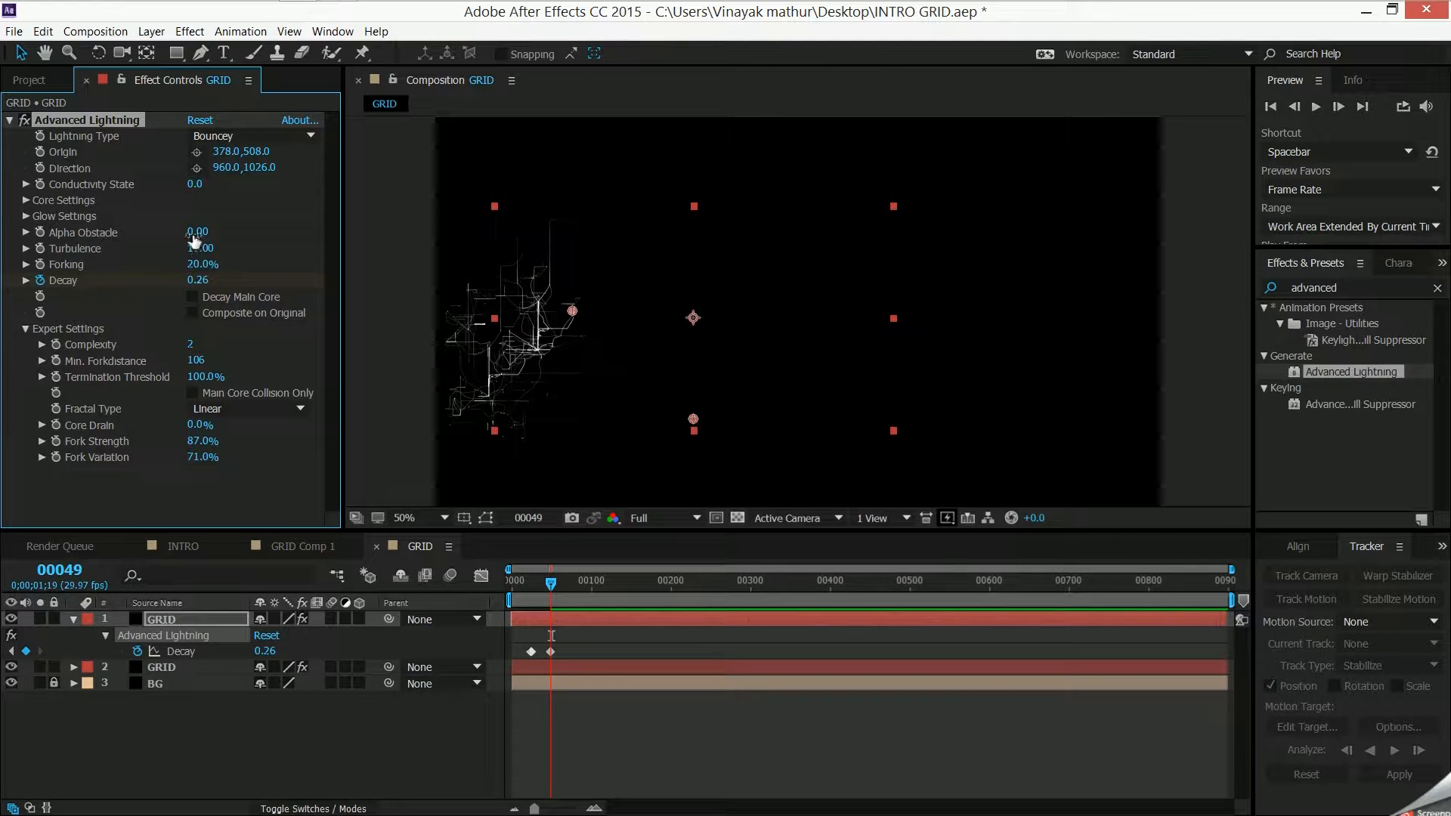
- Raise the copy's Forking to 28% and collapse its layer properties in the timeline
left_click_drag(211, 266, 210, 270)
left_click(415, 742)
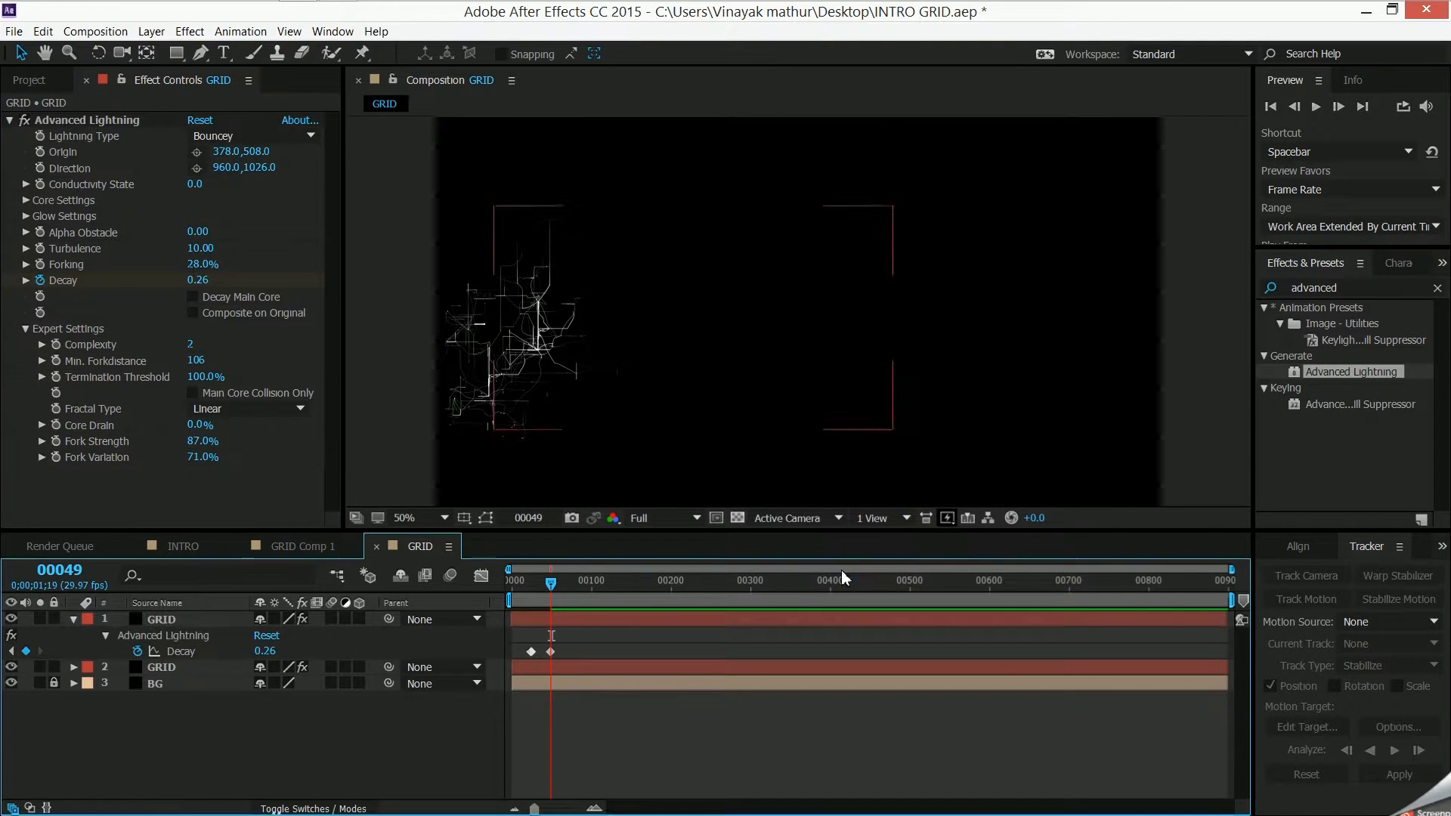
left_click(73, 621)
- Duplicate the uppermost GRID layer and place the new copy below and to the right of its source
left_click(169, 621)
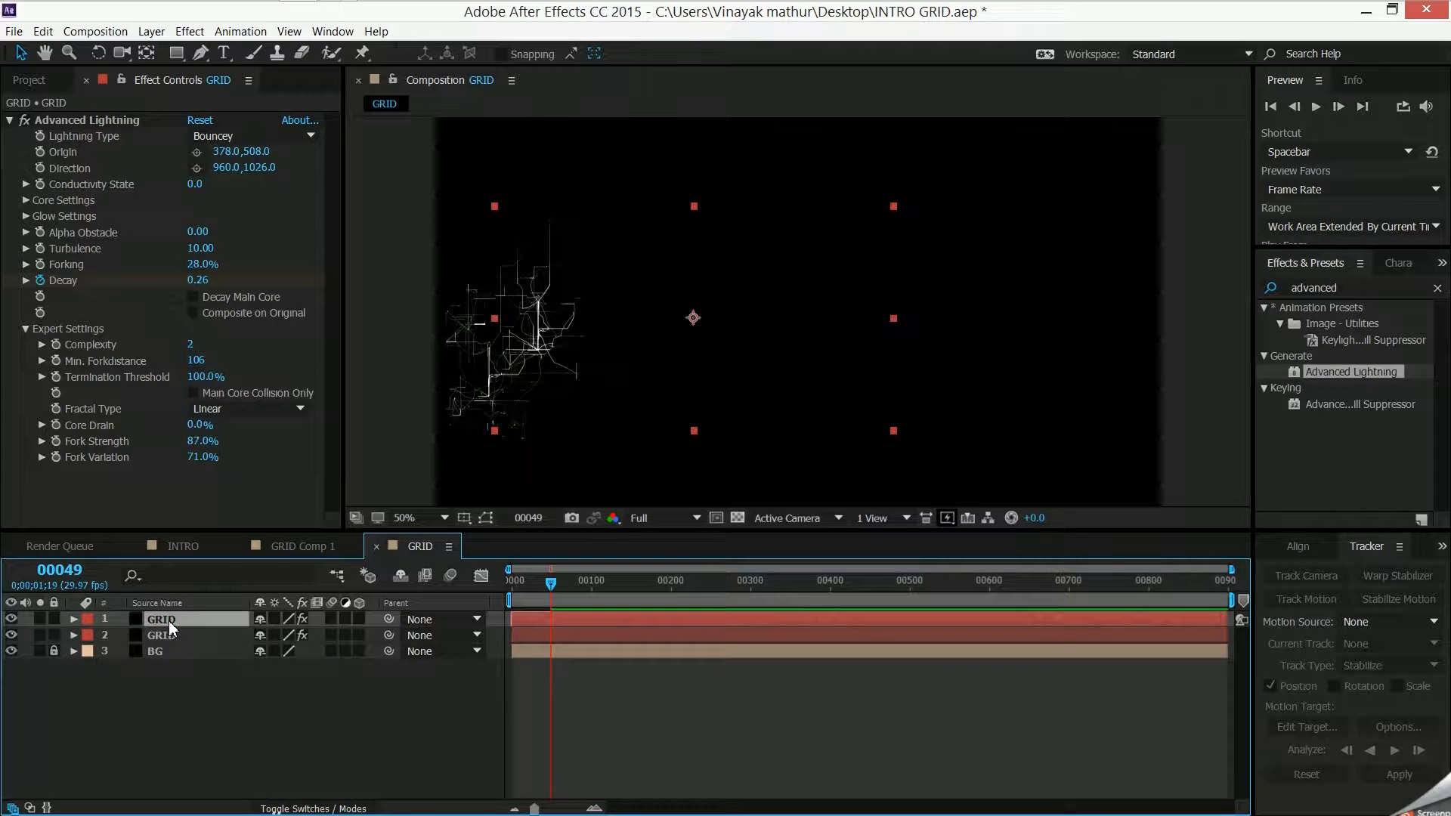
key("ctrl+d")
left_click_drag(674, 277, 731, 319)
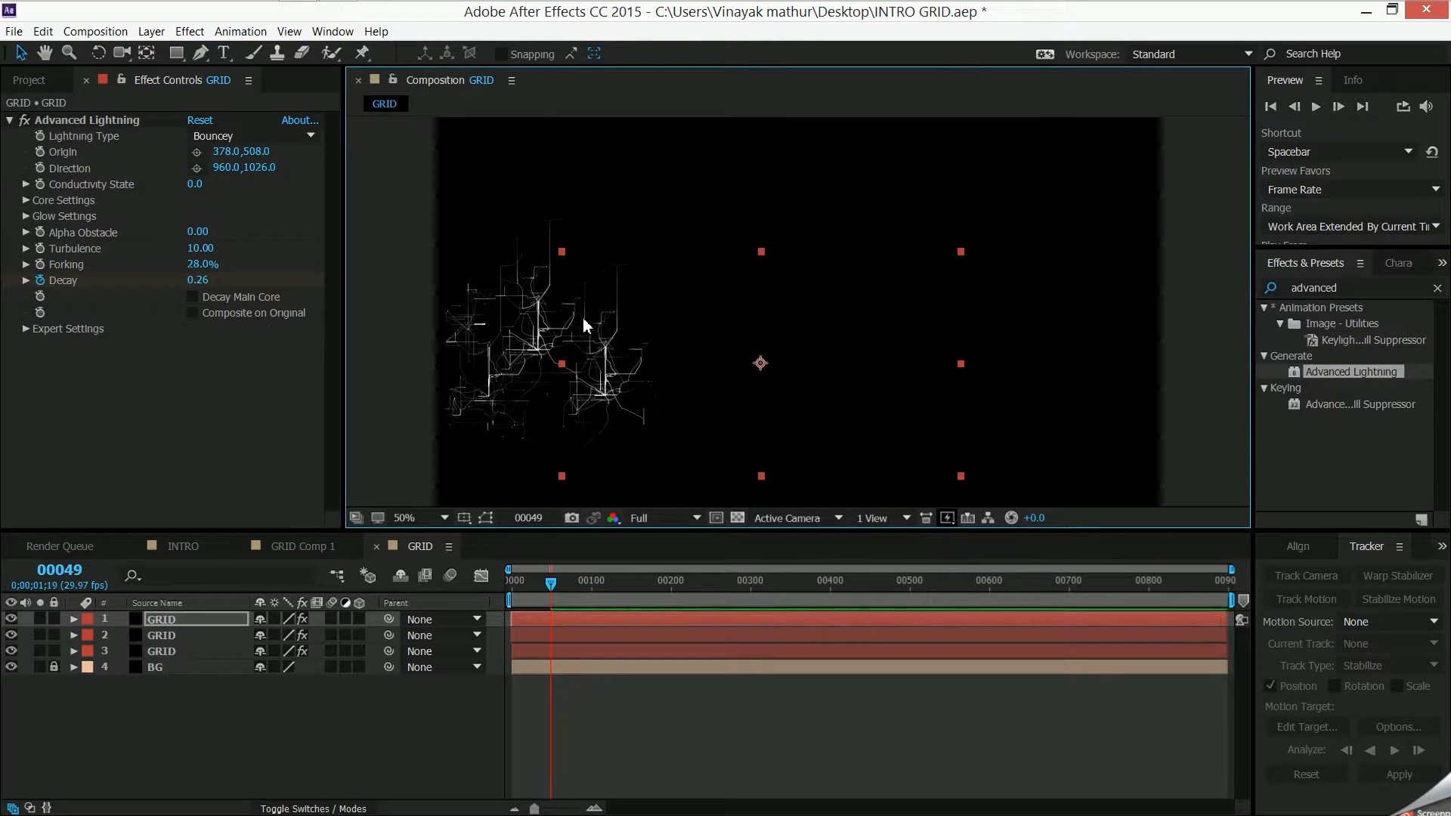
- Set the new copy's Conductivity State to 1.4 and nudge the layer slightly up and left toward the other lightning
left_click(197, 184)
type("1")
key("Return")
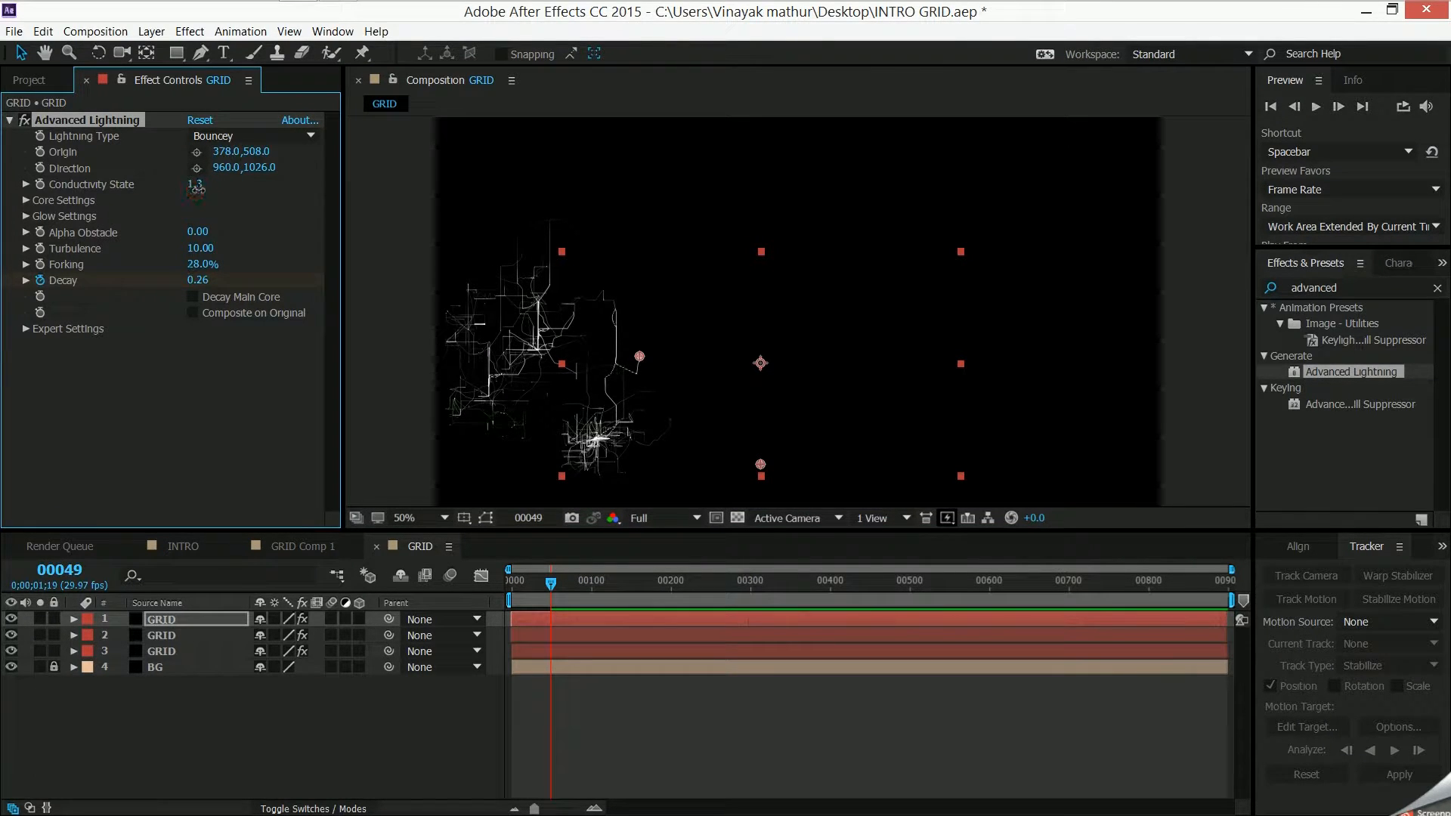
left_click_drag(197, 189, 199, 189)
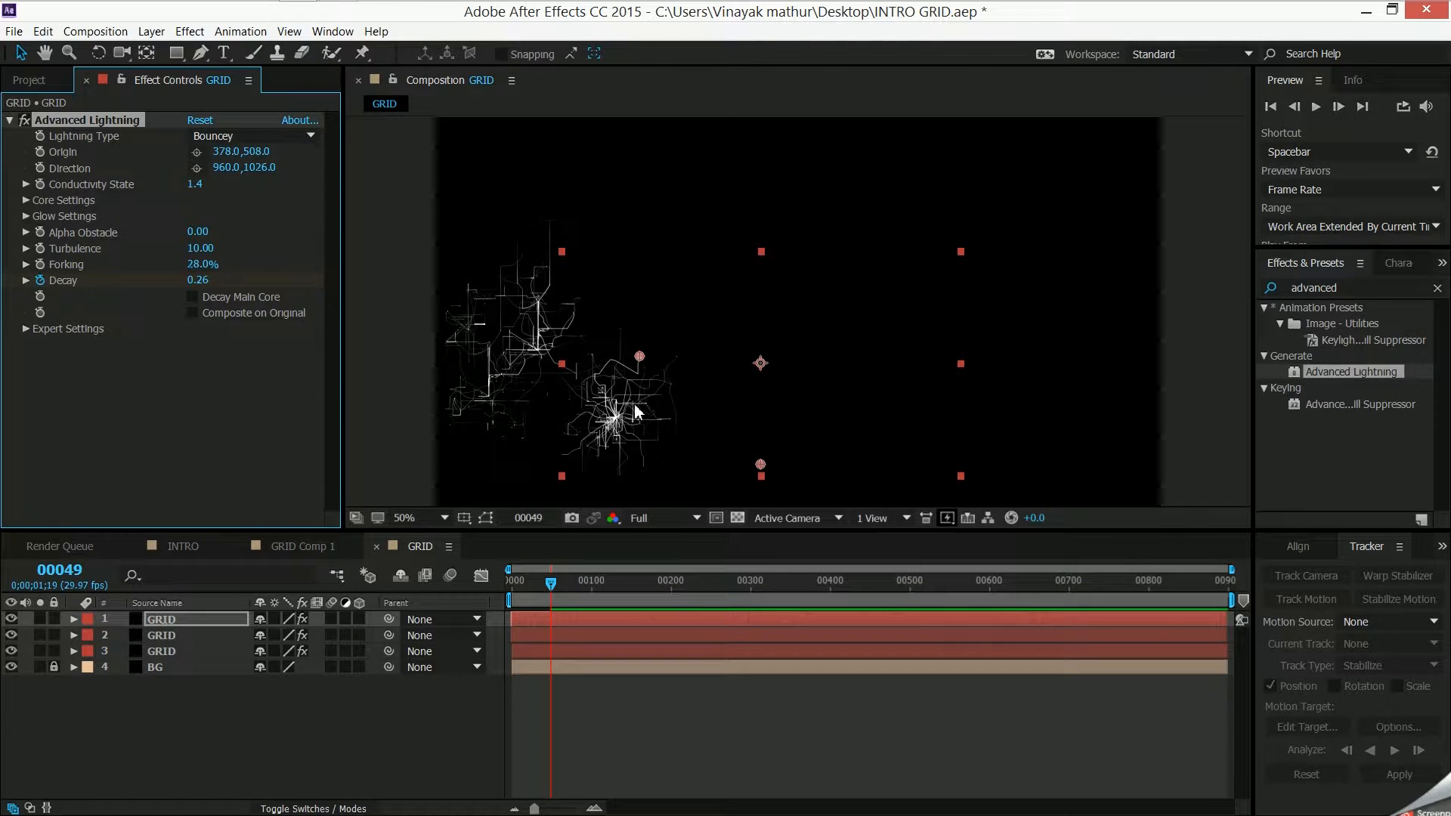
left_click_drag(635, 412, 624, 405)
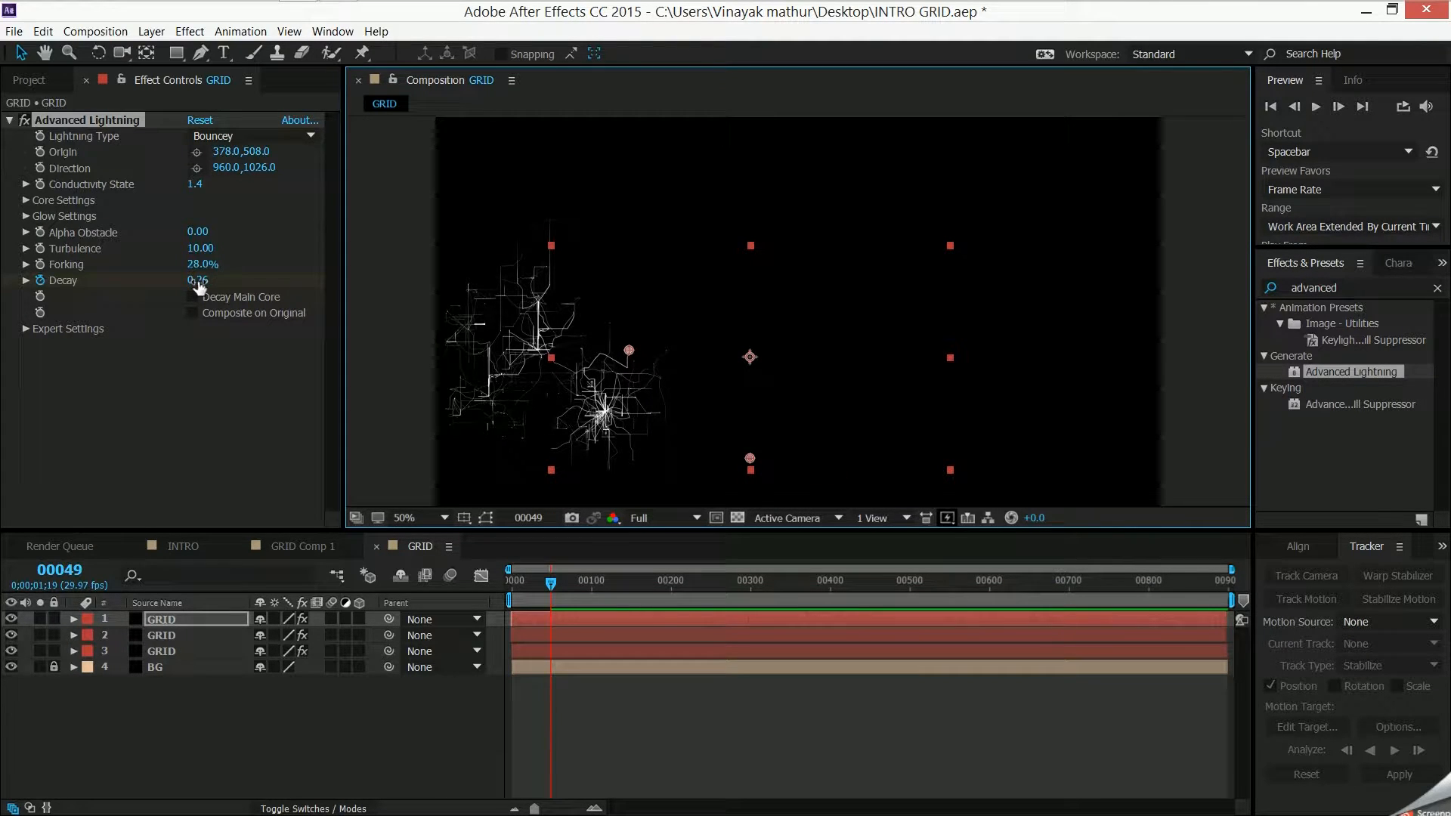
- Reveal the new copy's Decay keyframes and shift them to frames 49 and 74
left_click(526, 620)
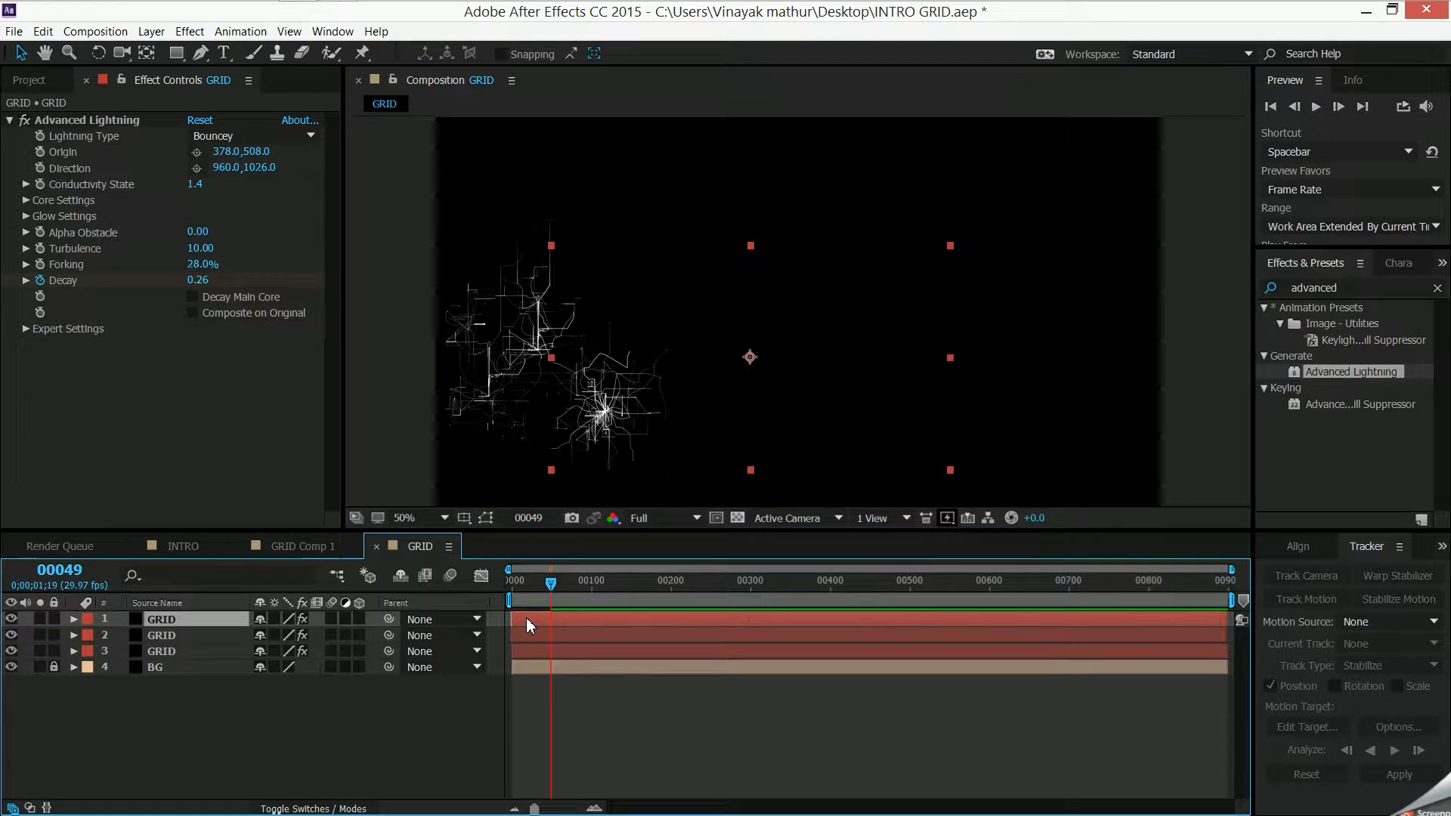
key("u")
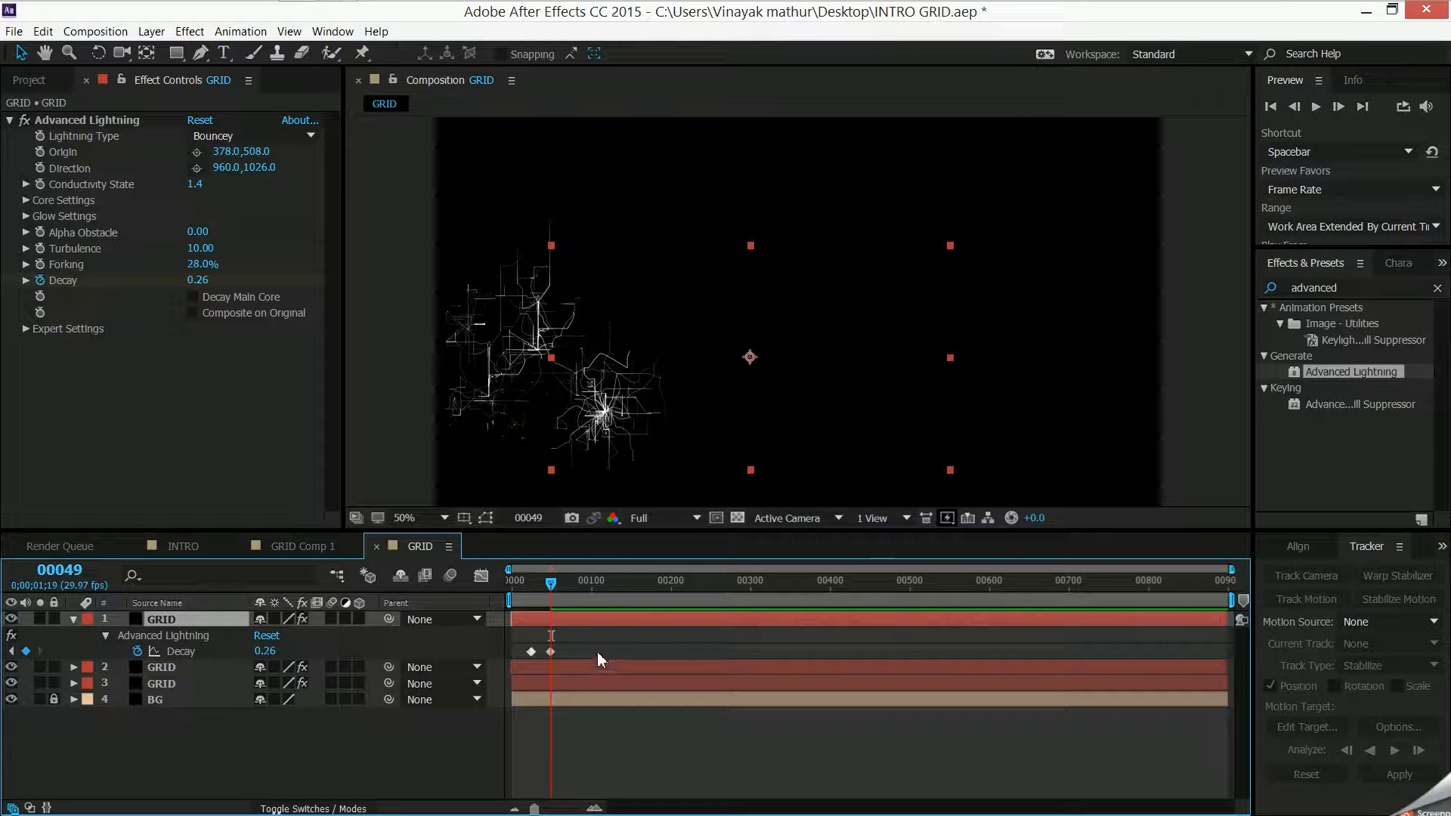
left_click_drag(598, 661, 553, 658)
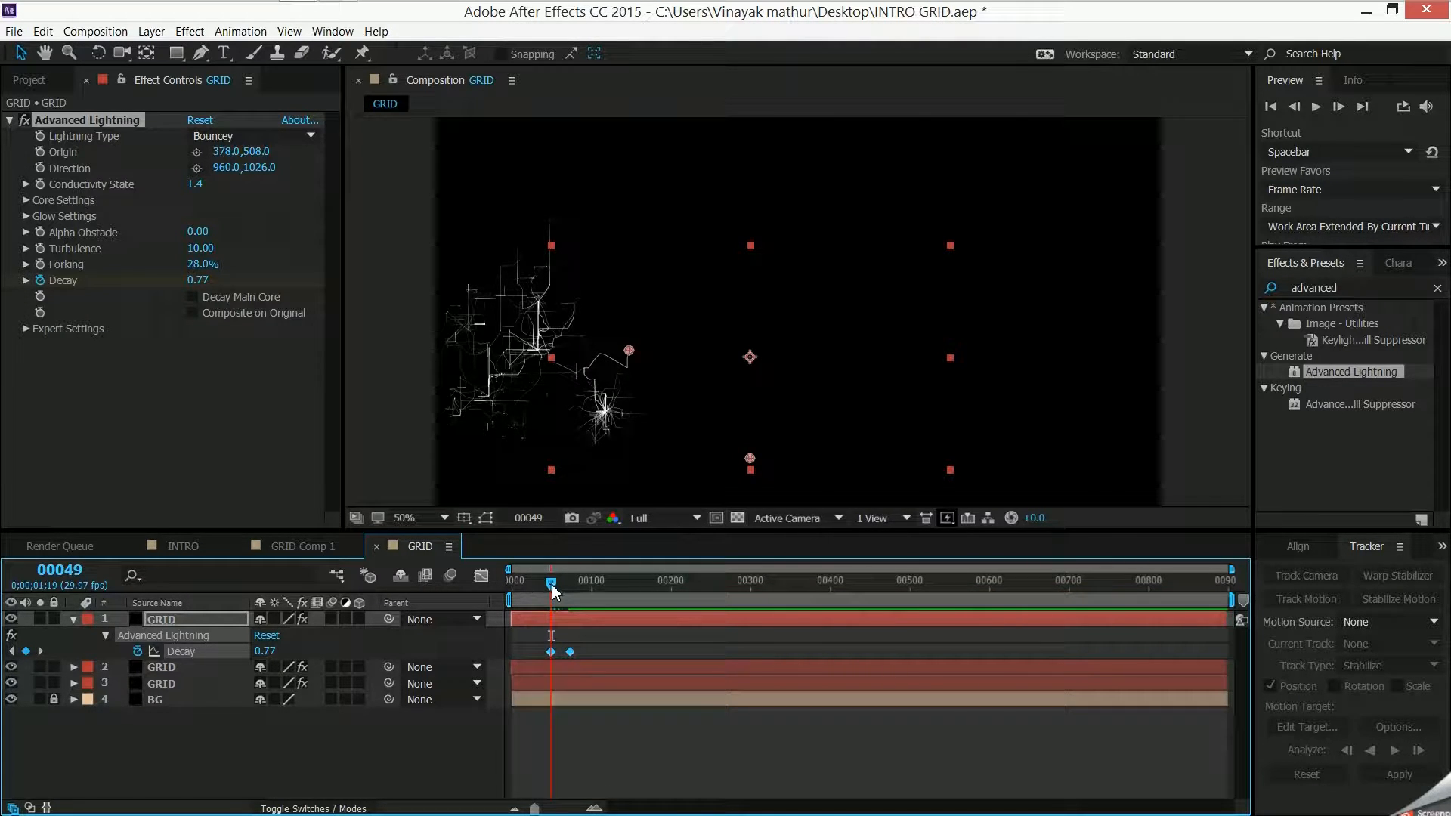
- Set the new copy's Decay to 3.41 at frame 49 and 0.04 at frame 74
left_click_drag(197, 281, 464, 307)
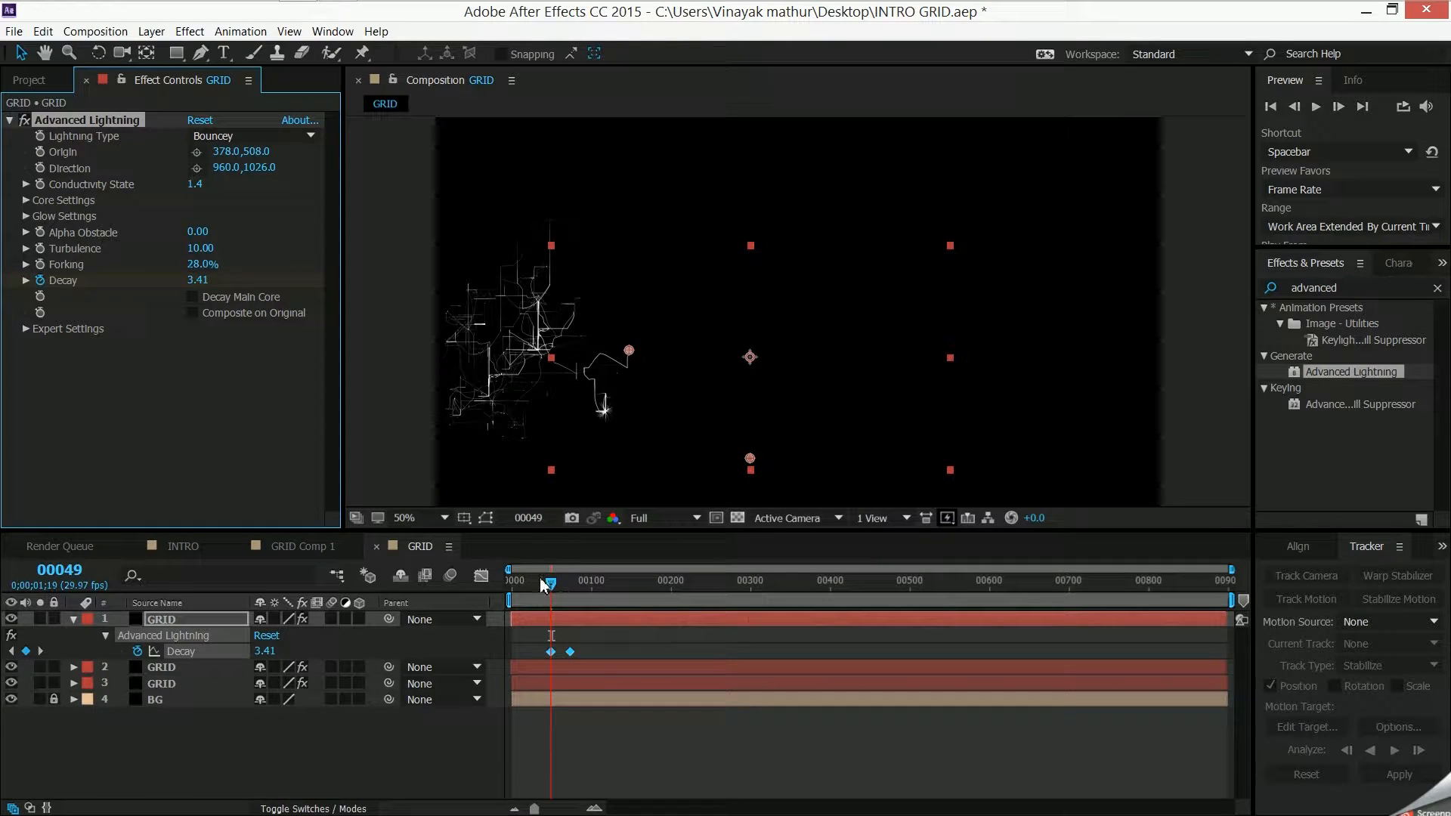
left_click_drag(550, 583, 573, 594)
mouse_move(195, 282)
left_mouse_down()
mouse_move(111, 301)
mouse_move(184, 279)
left_mouse_up()
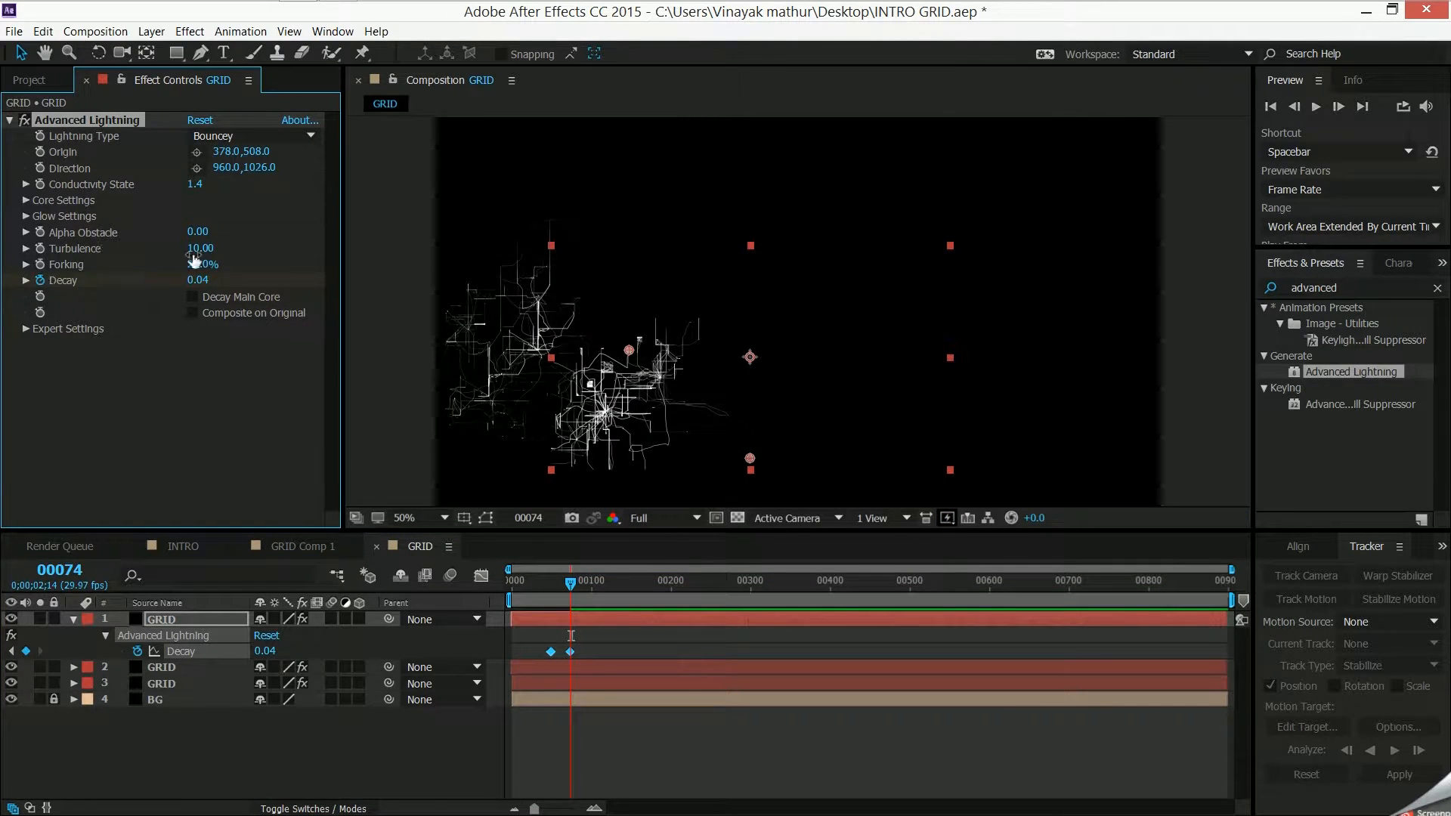
- Reduce the new copy's Forking to 3% and its Fork Strength to 41%
left_click_drag(198, 265, 110, 264)
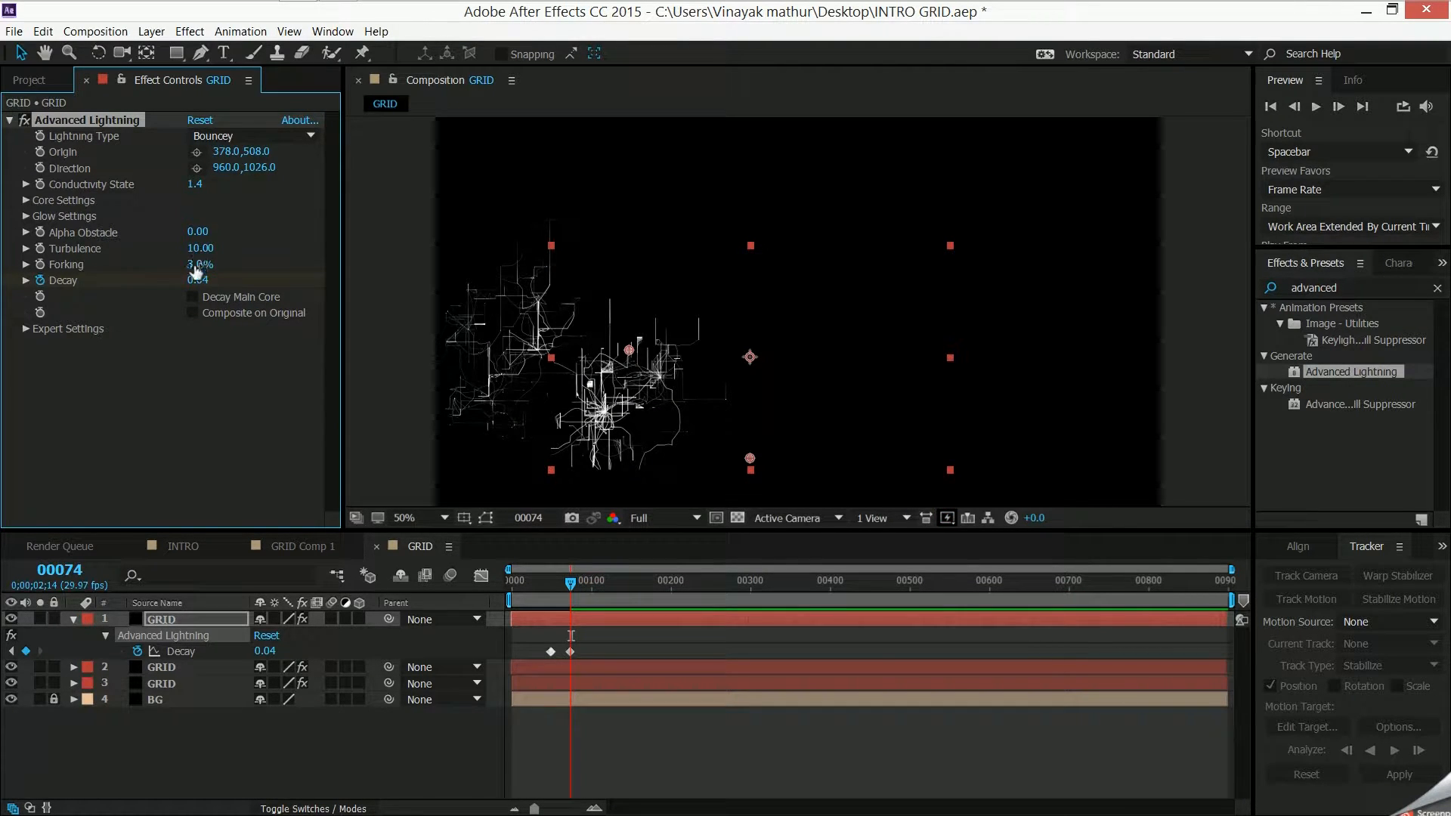
left_click(26, 331)
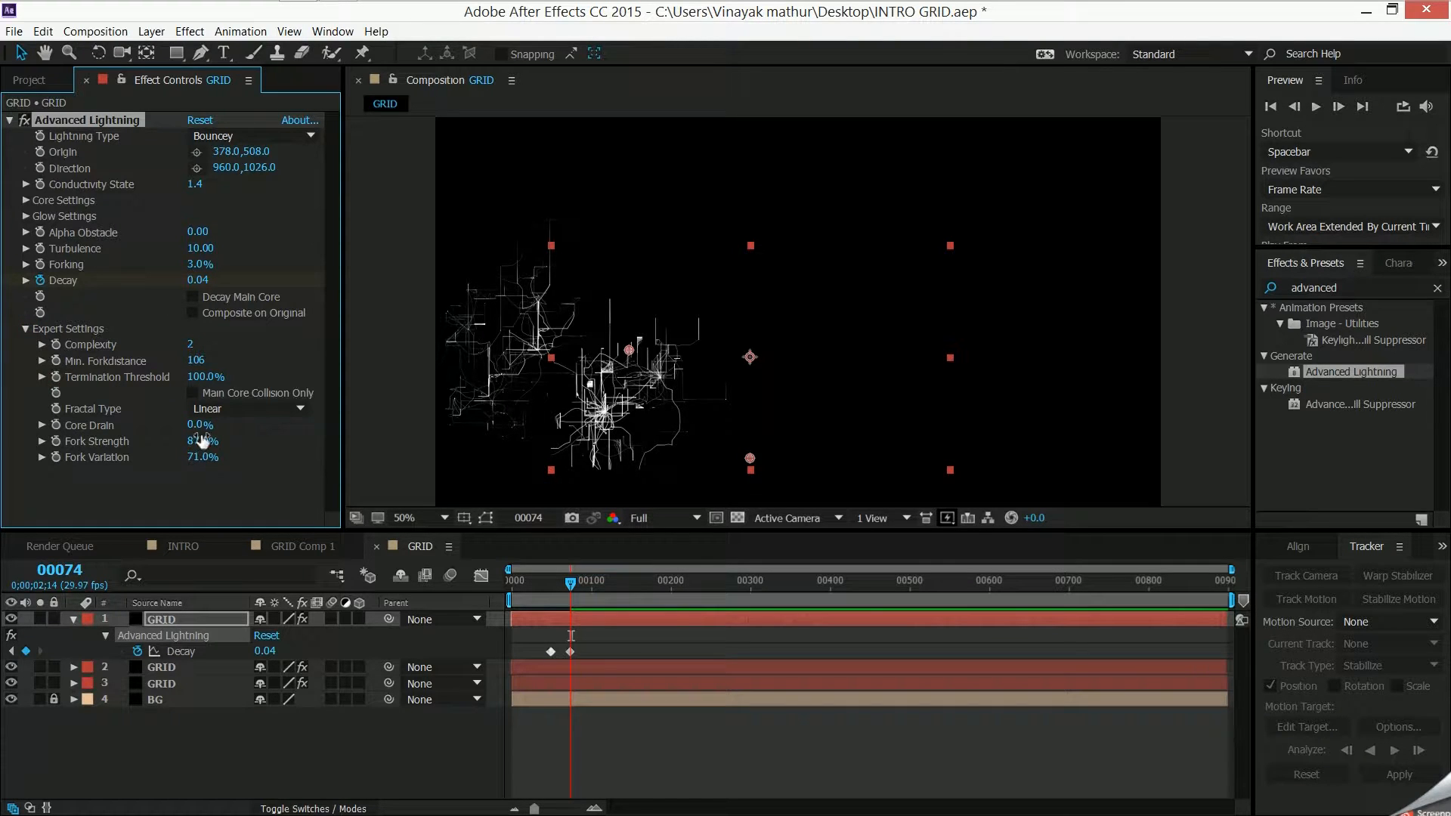
left_click_drag(195, 441, 159, 449)
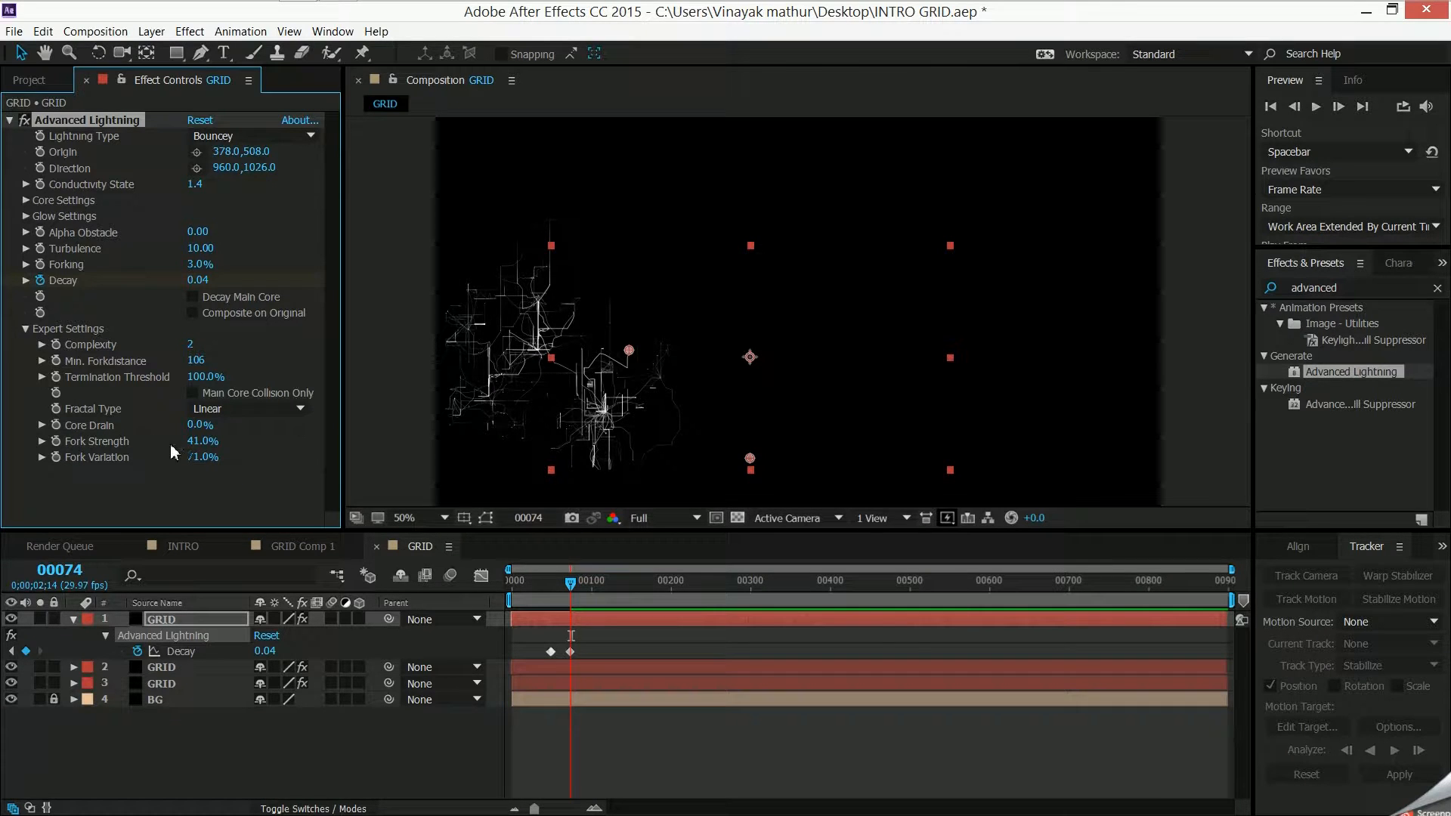
- Set the newest GRID copy's Fork Strength to 26% and Fork Variation to 100%, and move to frame 72
left_click_drag(200, 442, 189, 443)
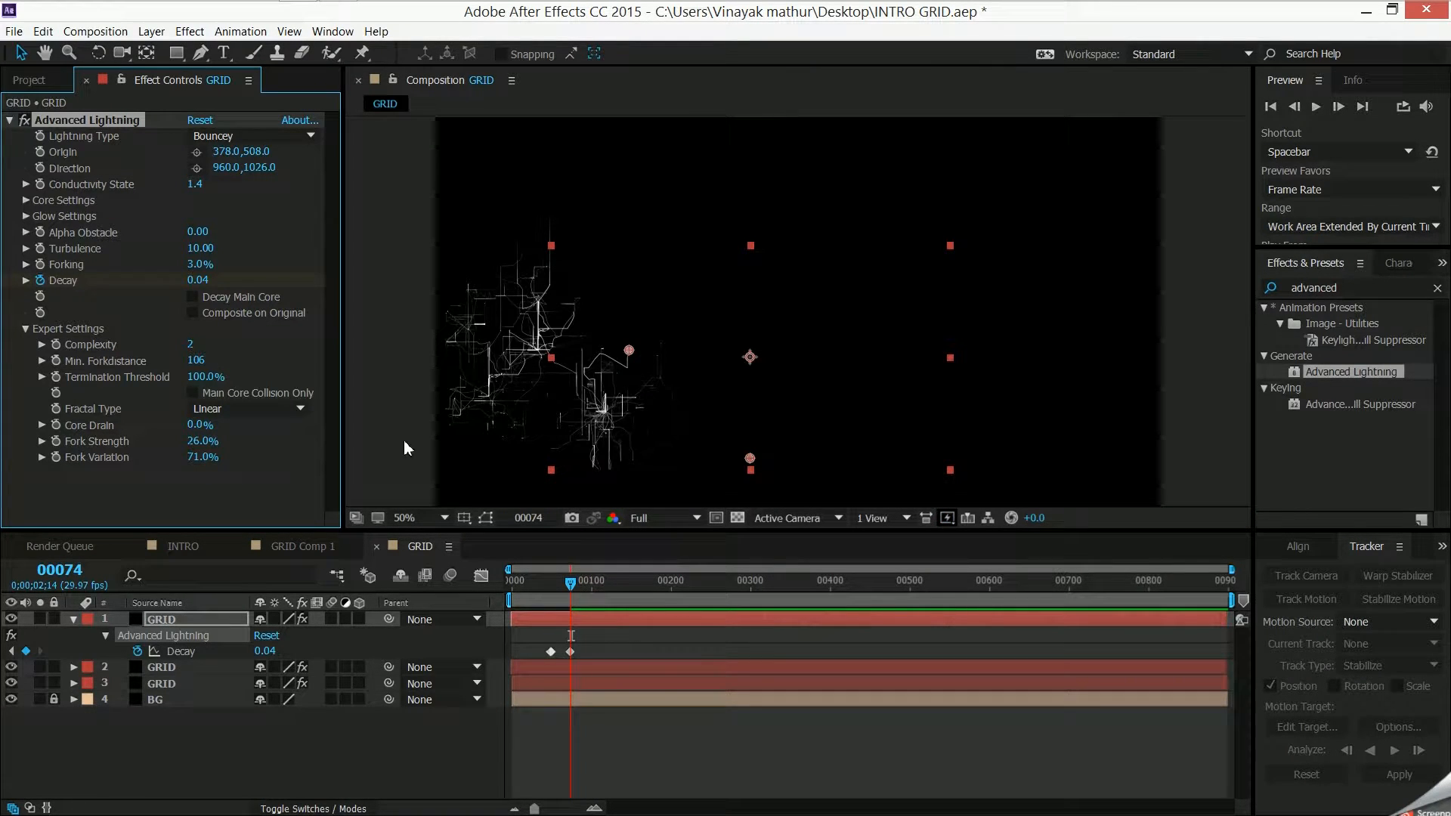
left_click_drag(198, 457, 222, 469)
left_click_drag(189, 460, 204, 460)
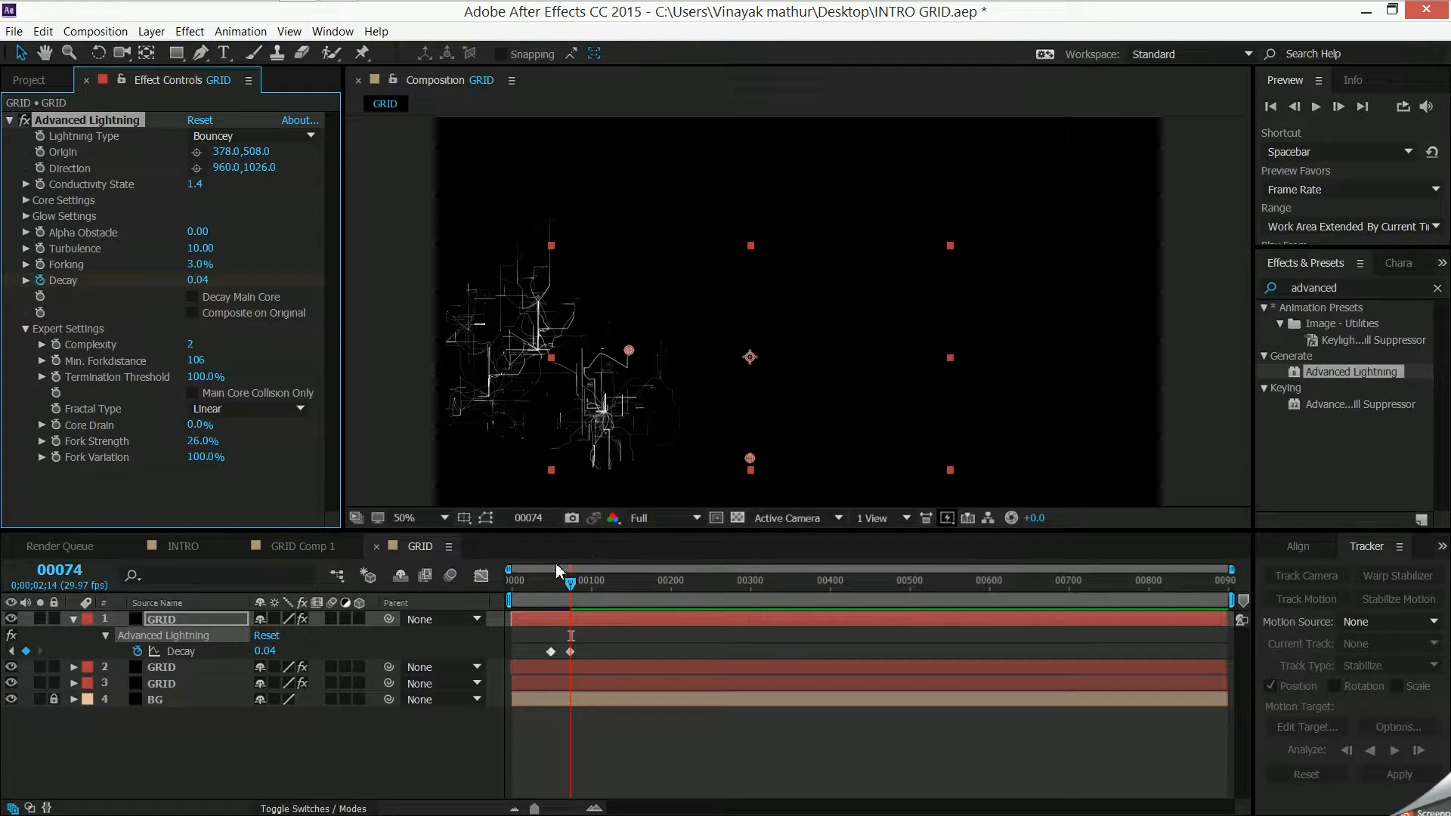
mouse_move(571, 586)
left_mouse_down()
mouse_move(508, 604)
mouse_move(570, 600)
left_mouse_up()
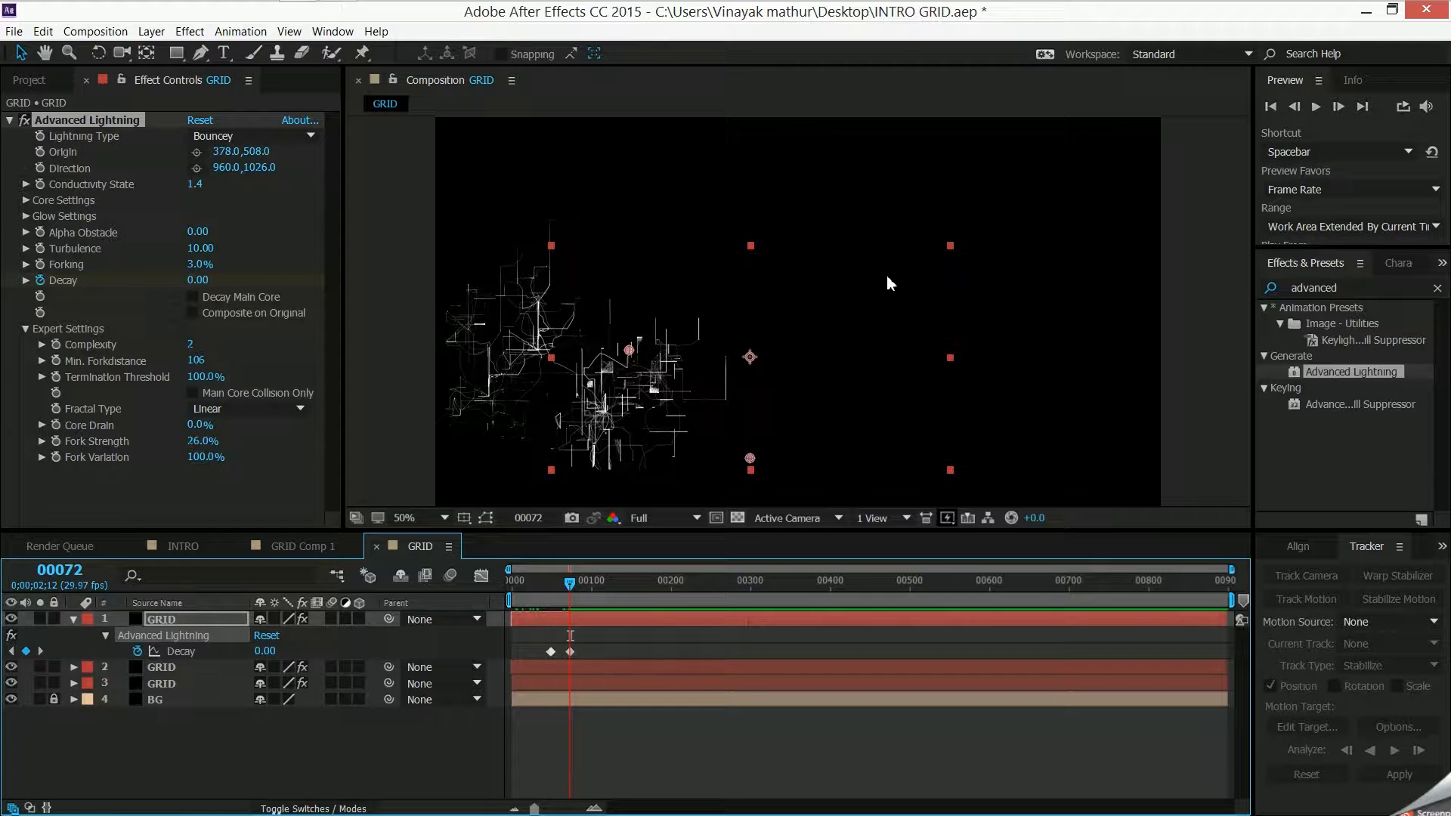
- Open the GPU information from the Previews preferences
mouse_move(954, 8)
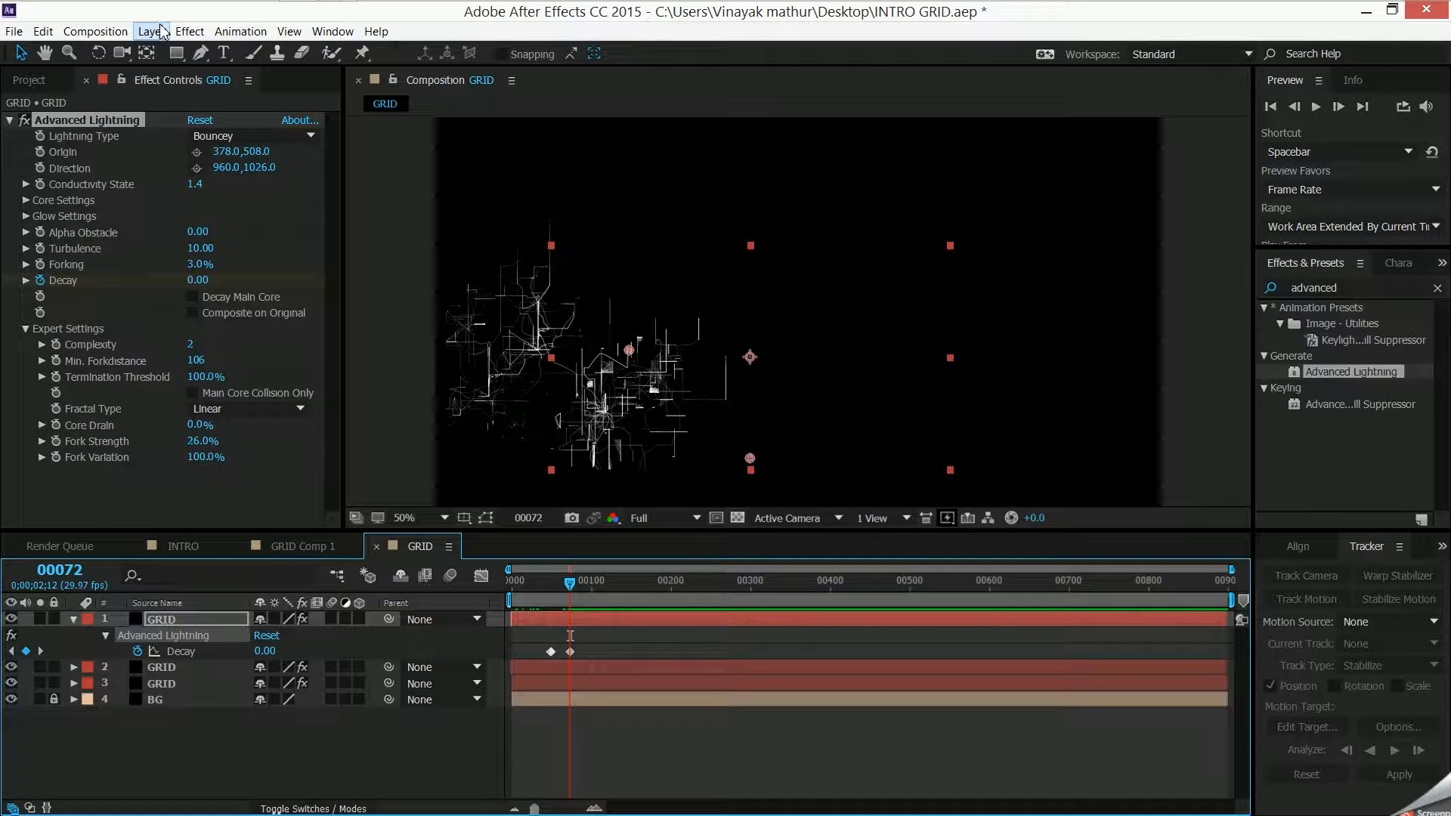
left_click(42, 33)
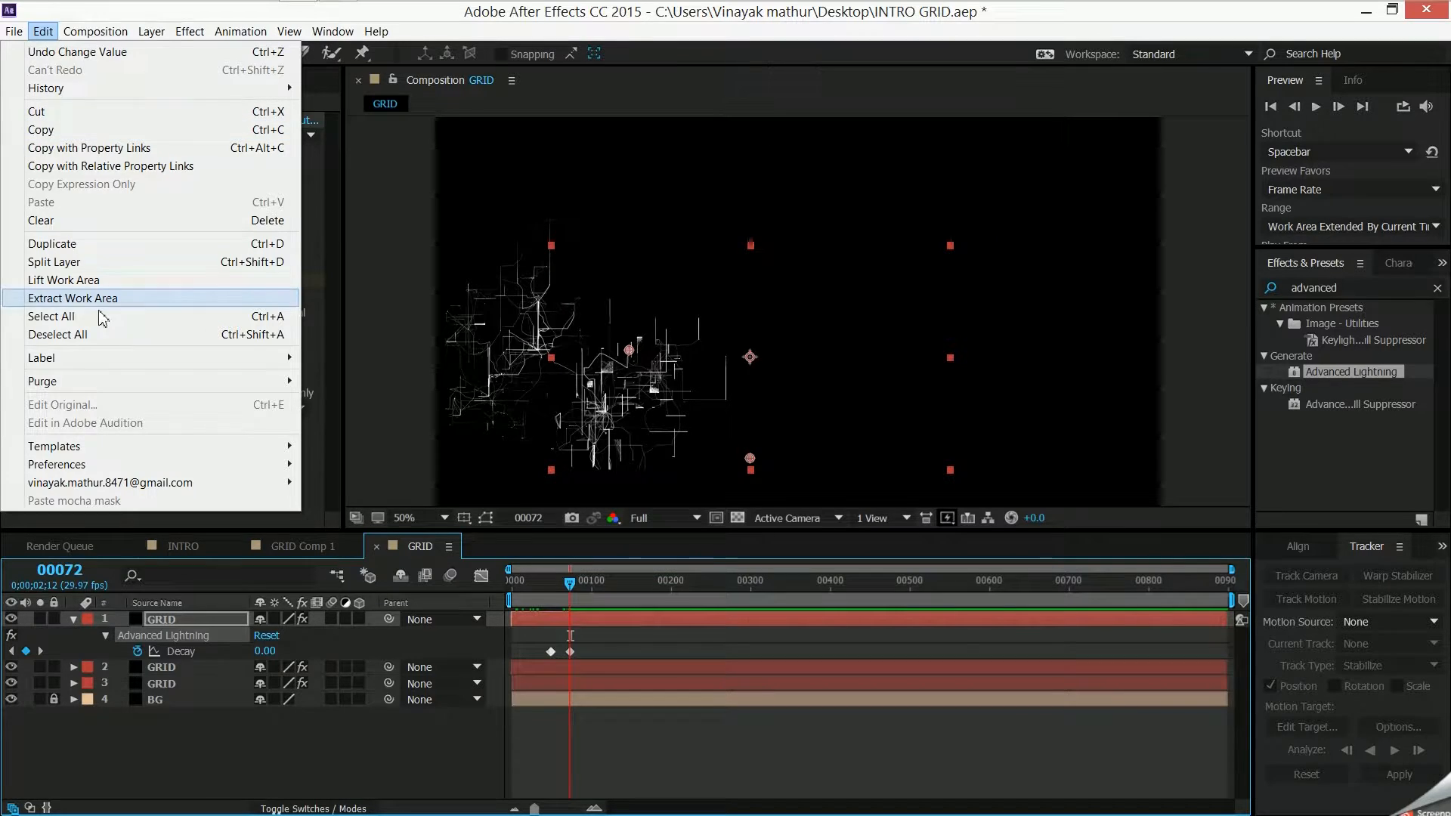
left_click(144, 470)
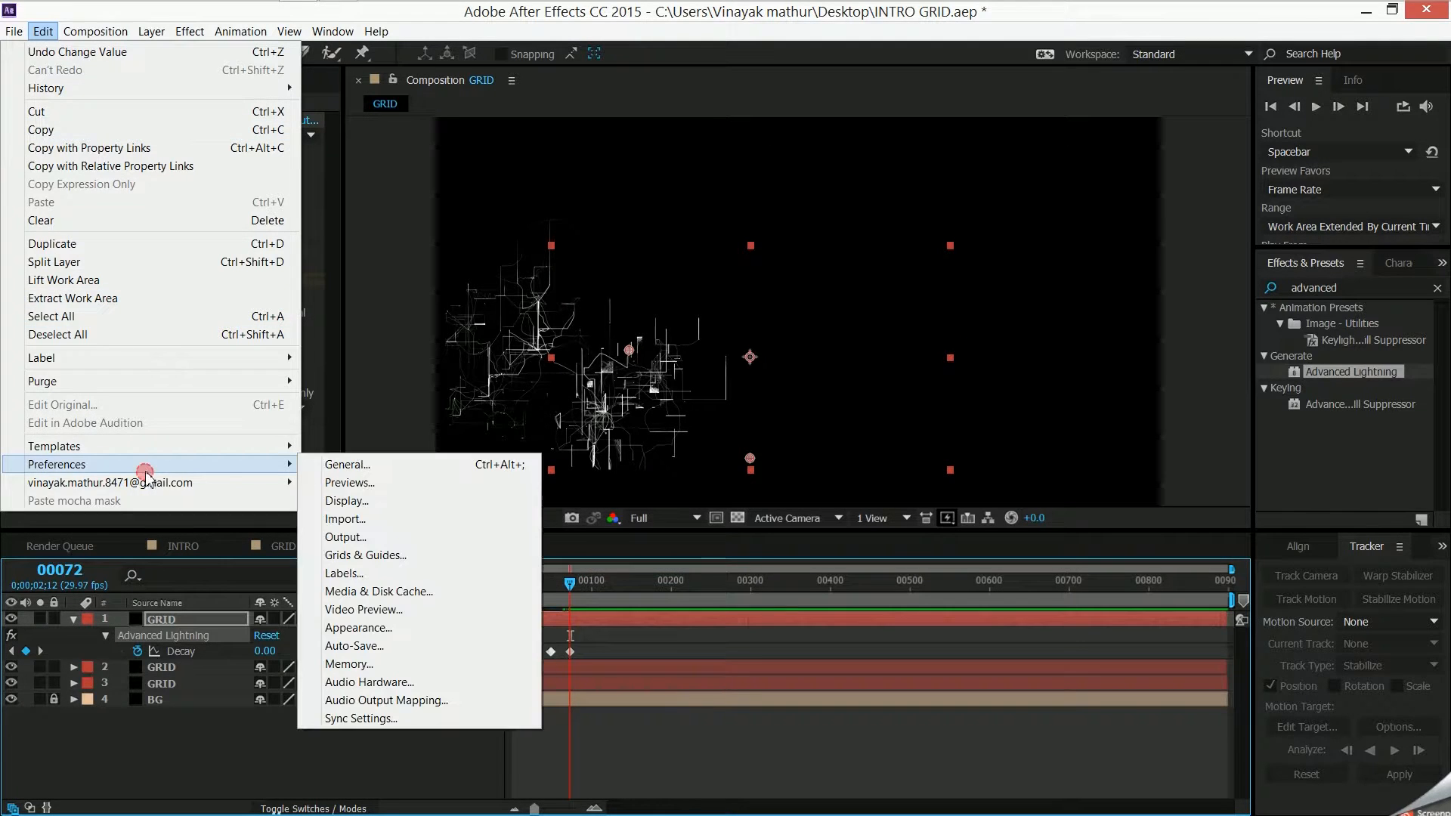
left_click(328, 466)
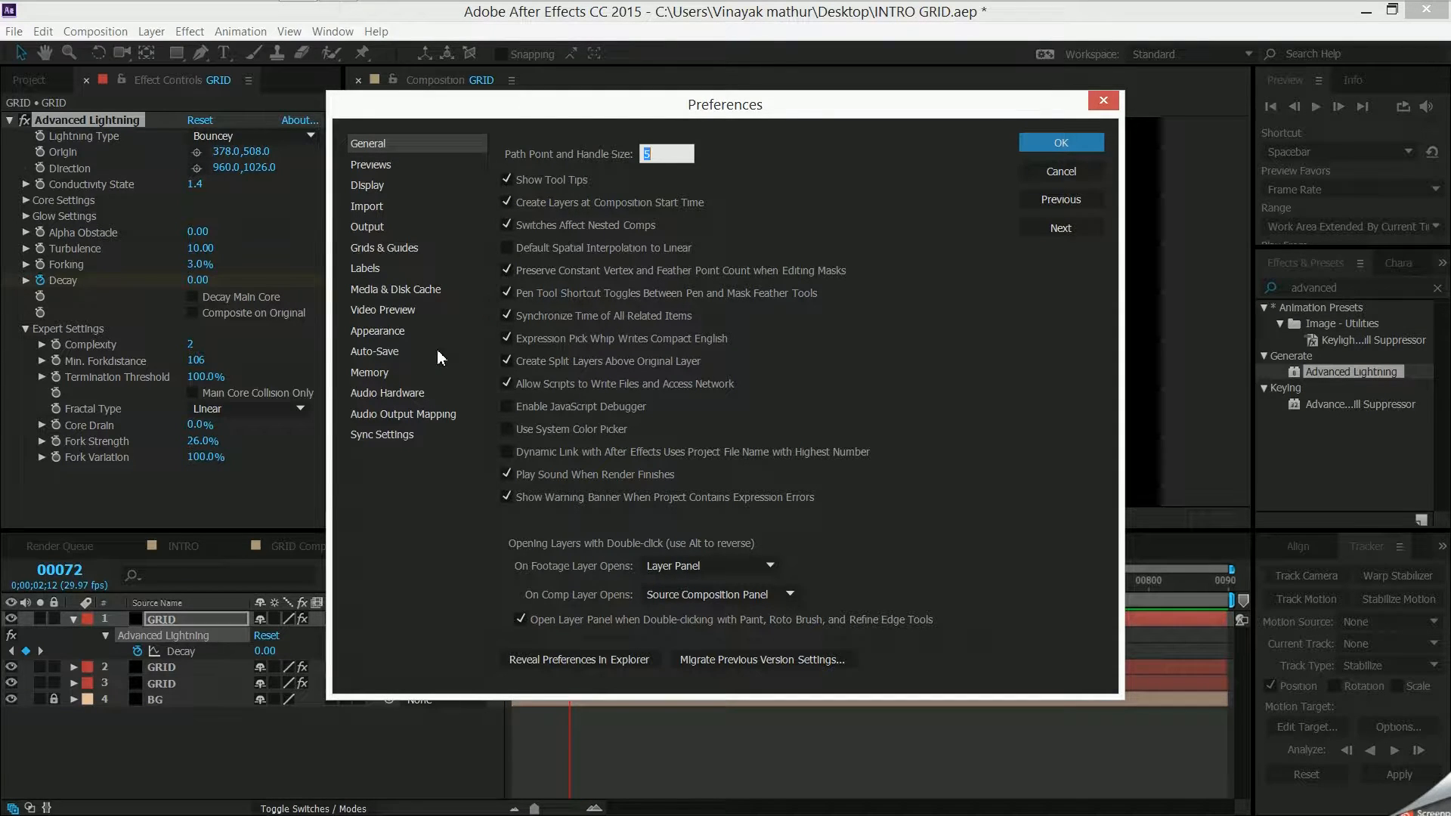
left_click(414, 187)
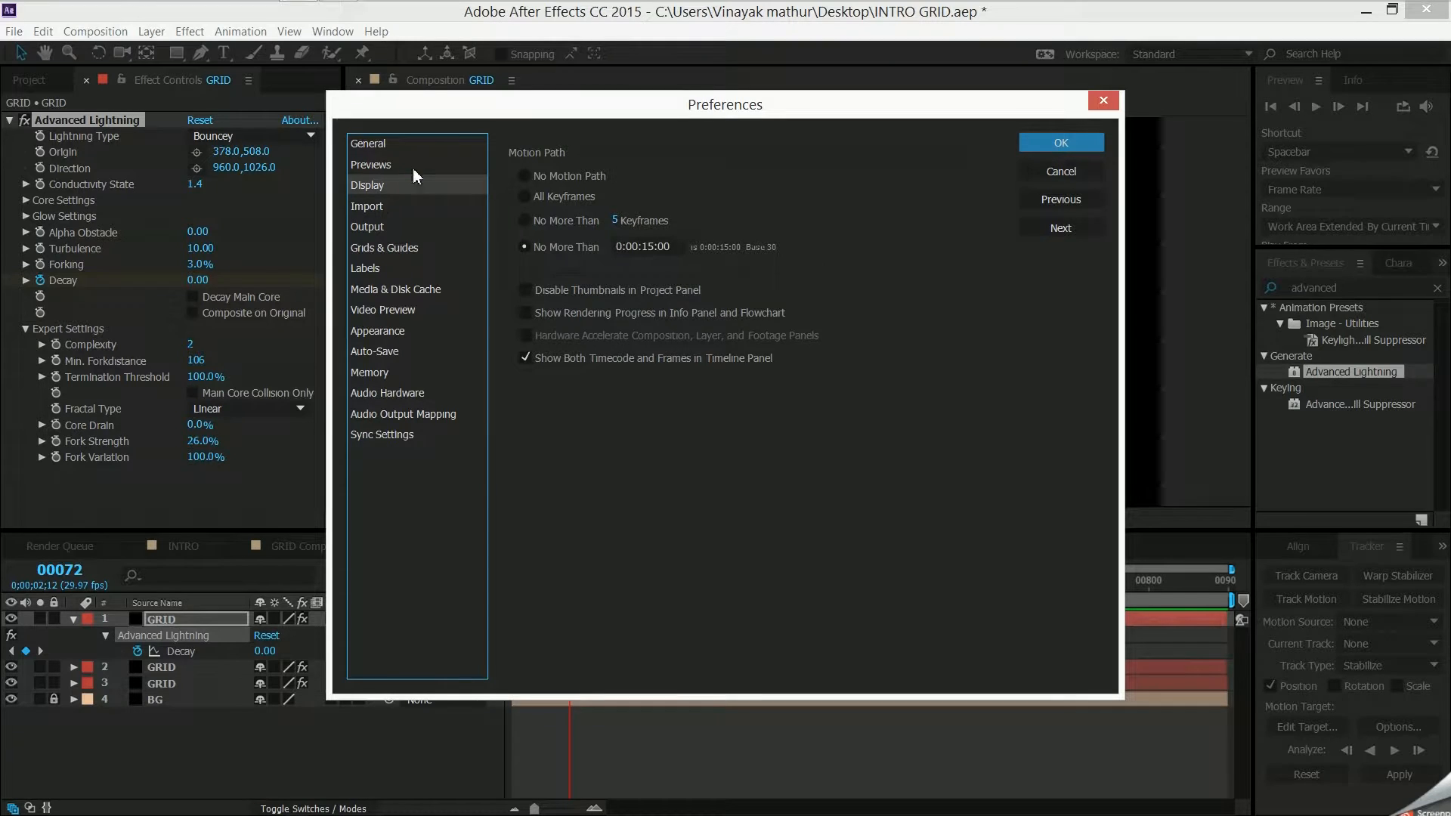
left_click(413, 163)
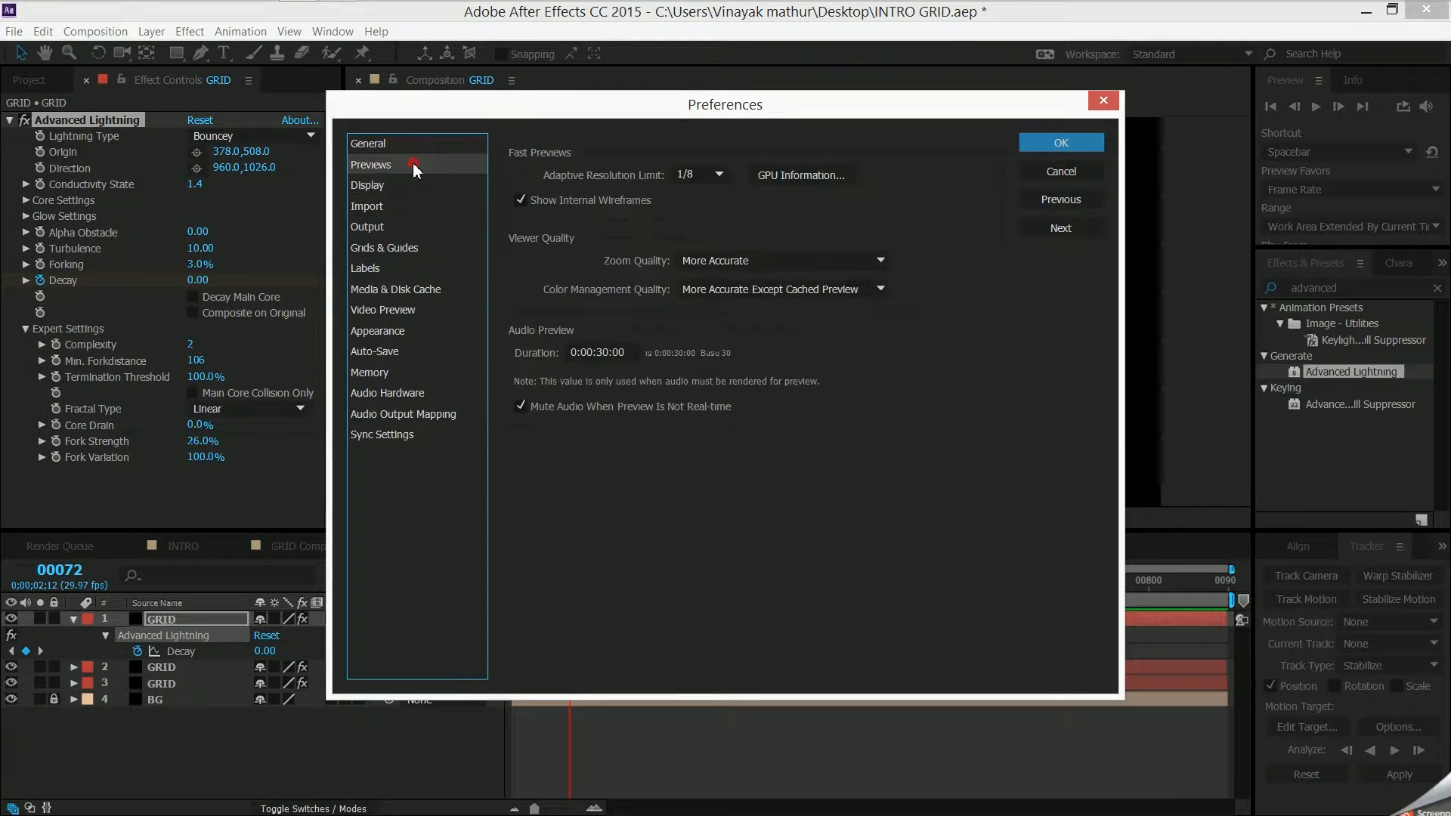
left_click(801, 174)
- Try switching the ray-tracing renderer from the GPU to CPU
left_click(681, 268)
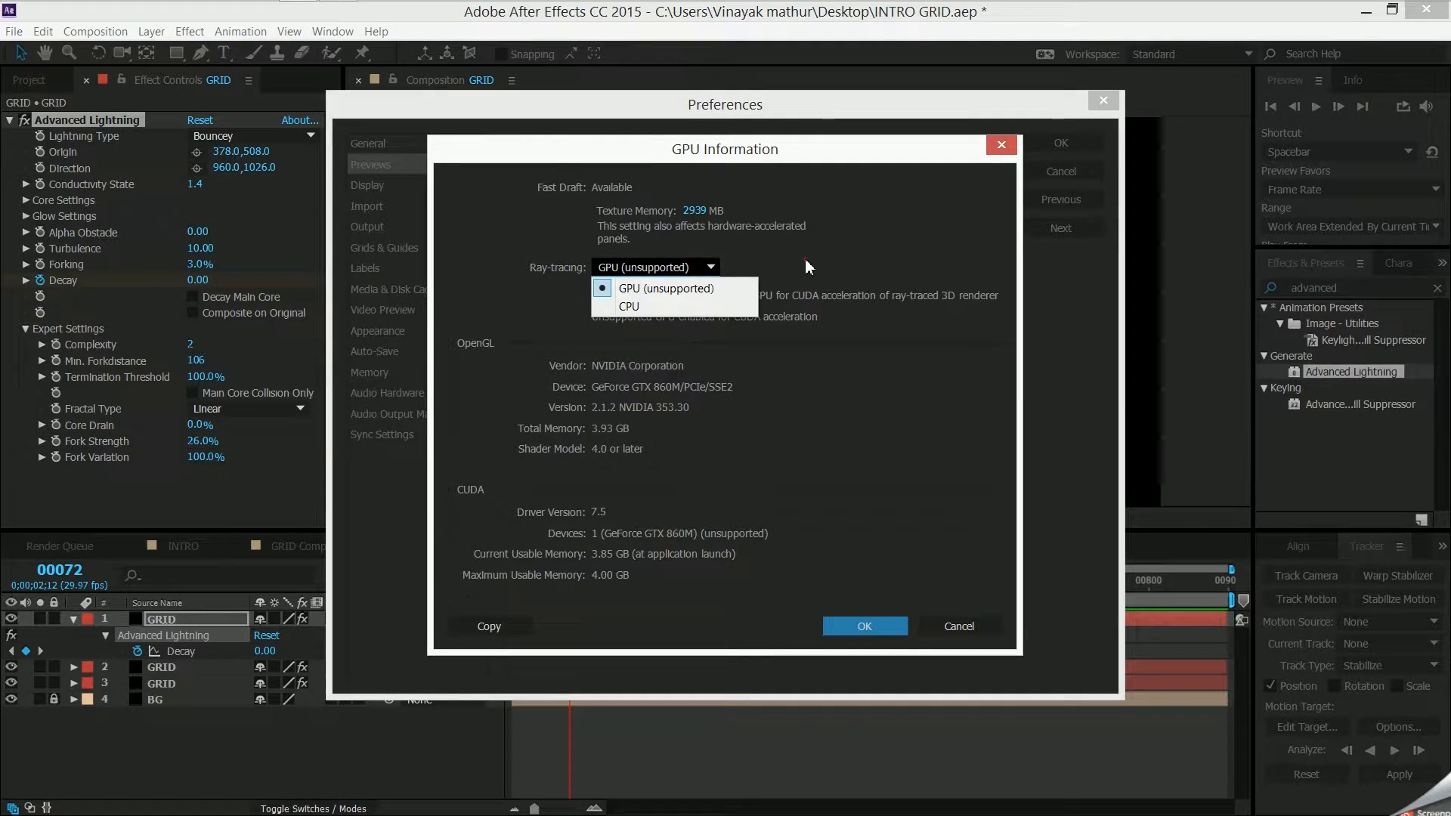
left_click(634, 307)
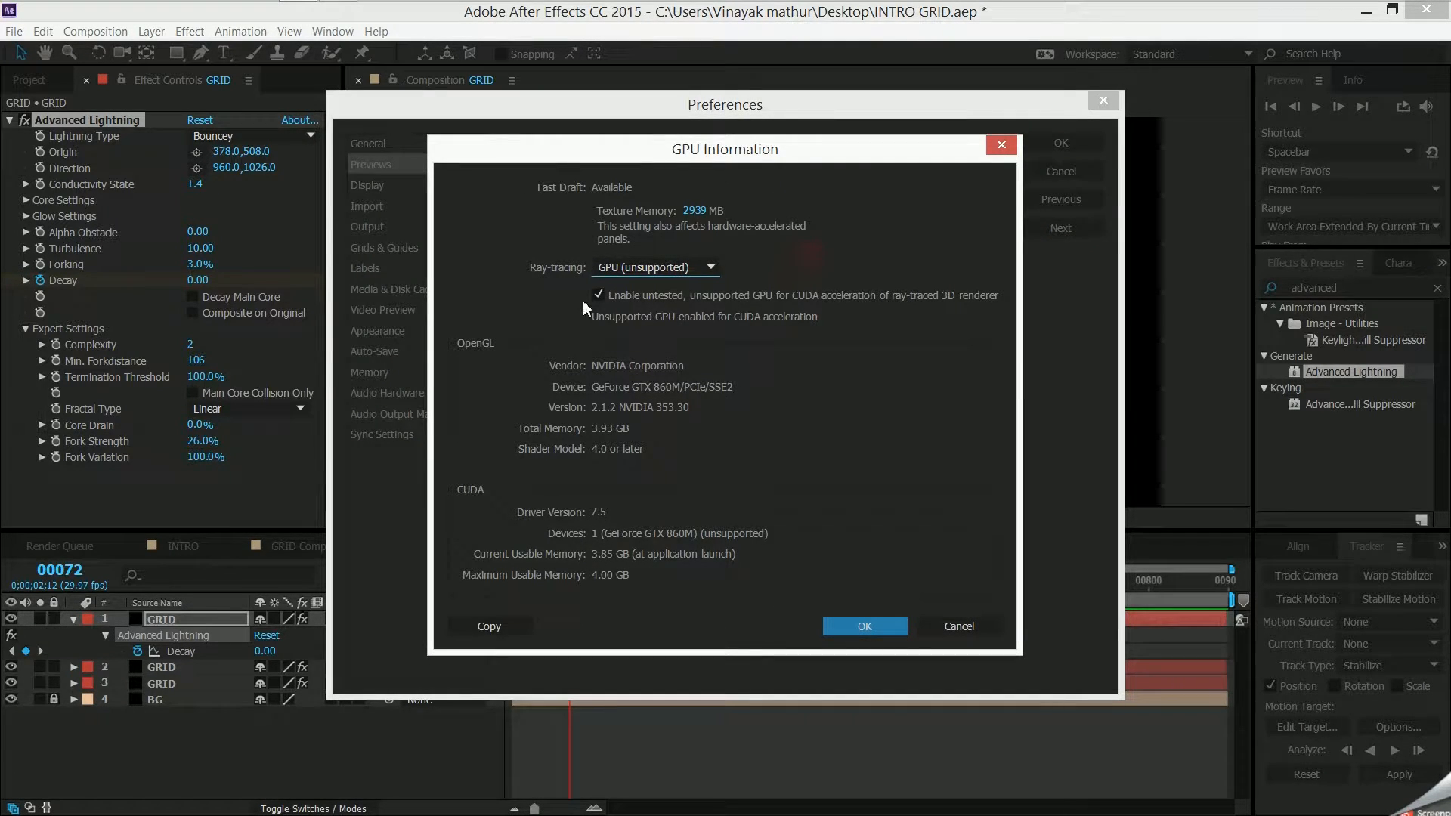
left_click(676, 268)
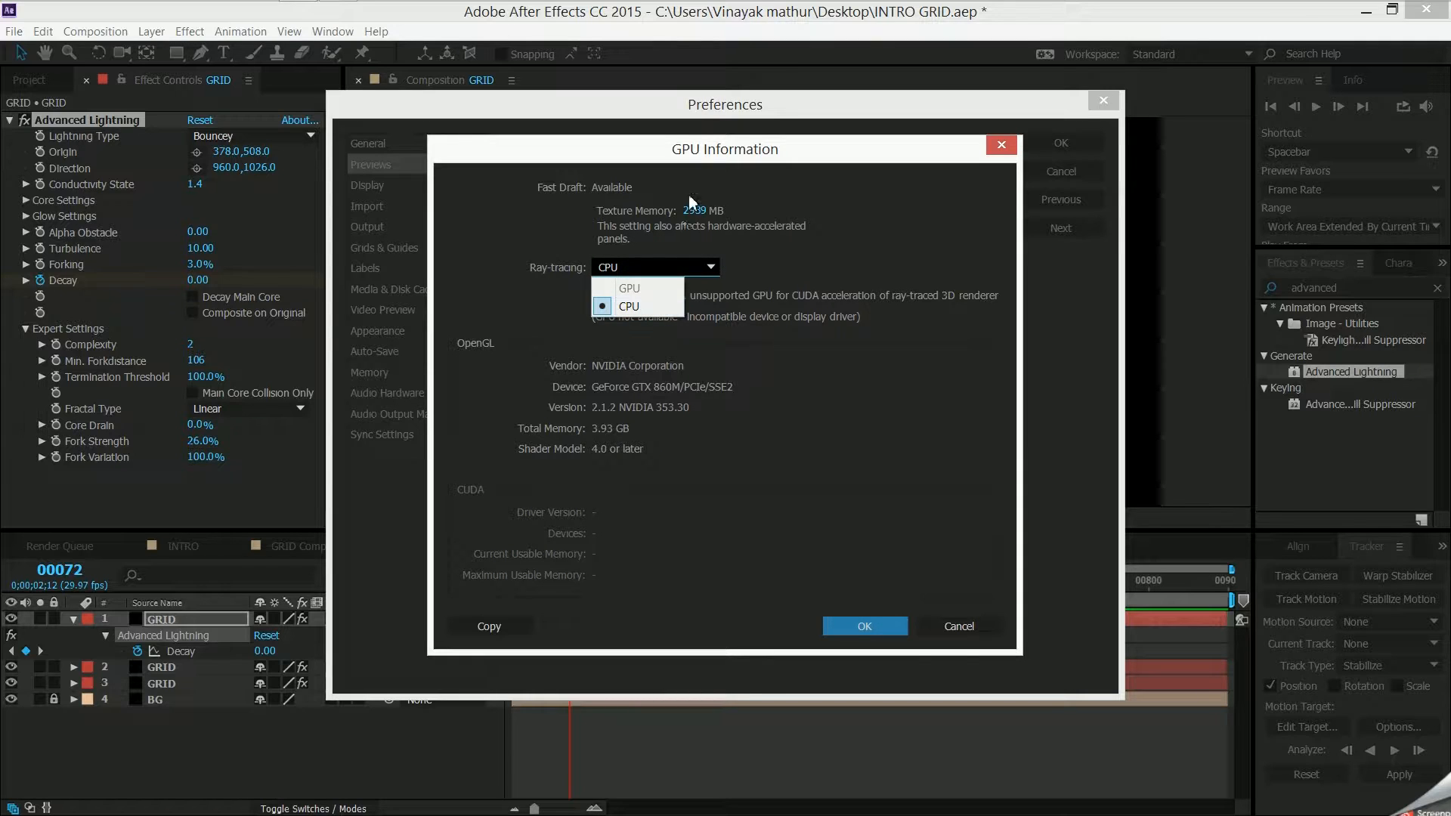
left_click(712, 269)
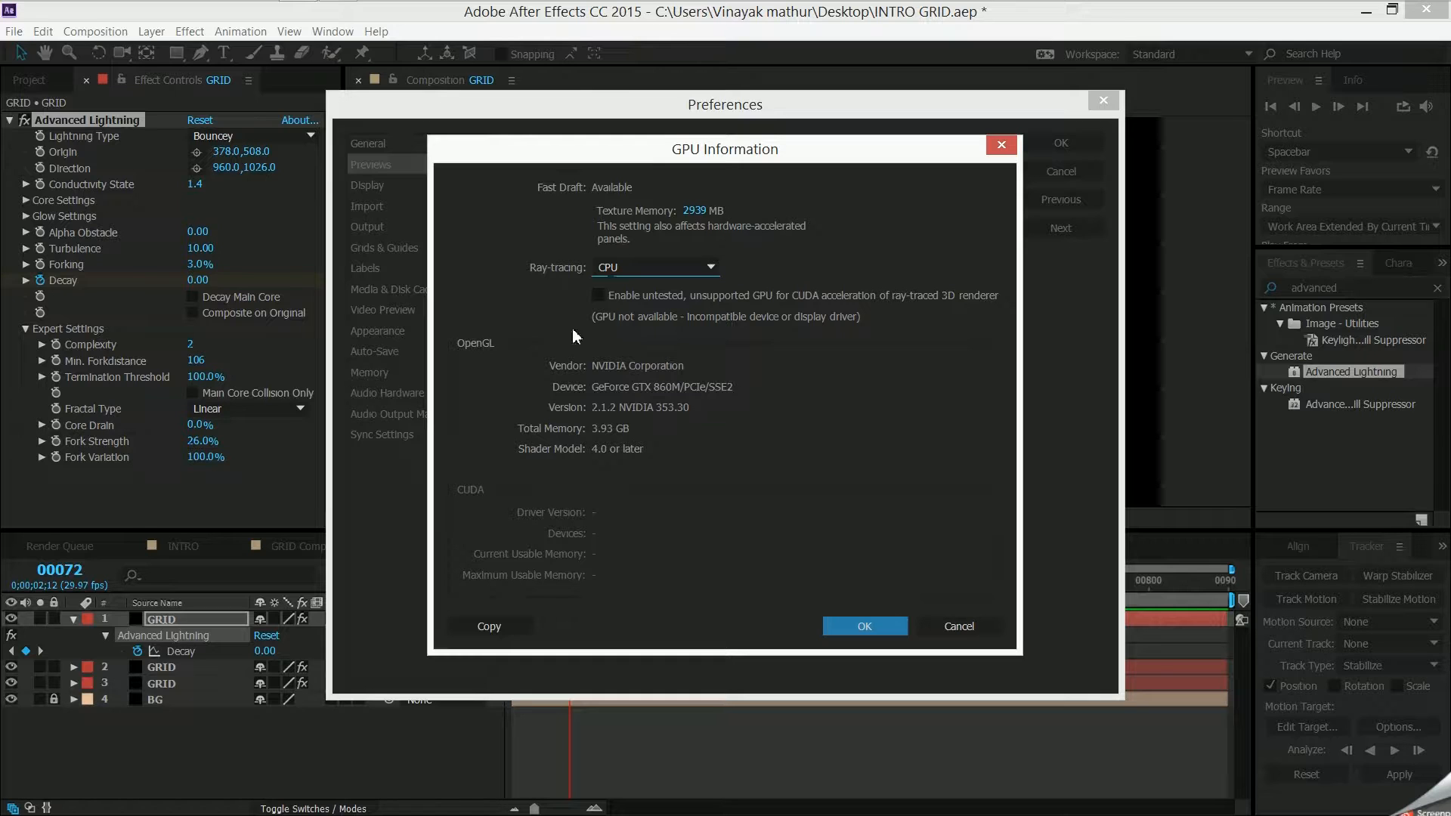
- Enable the untested, unsupported GPU for CUDA acceleration and set Ray-tracing to GPU (unsupported)
left_click(598, 295)
left_click(963, 461)
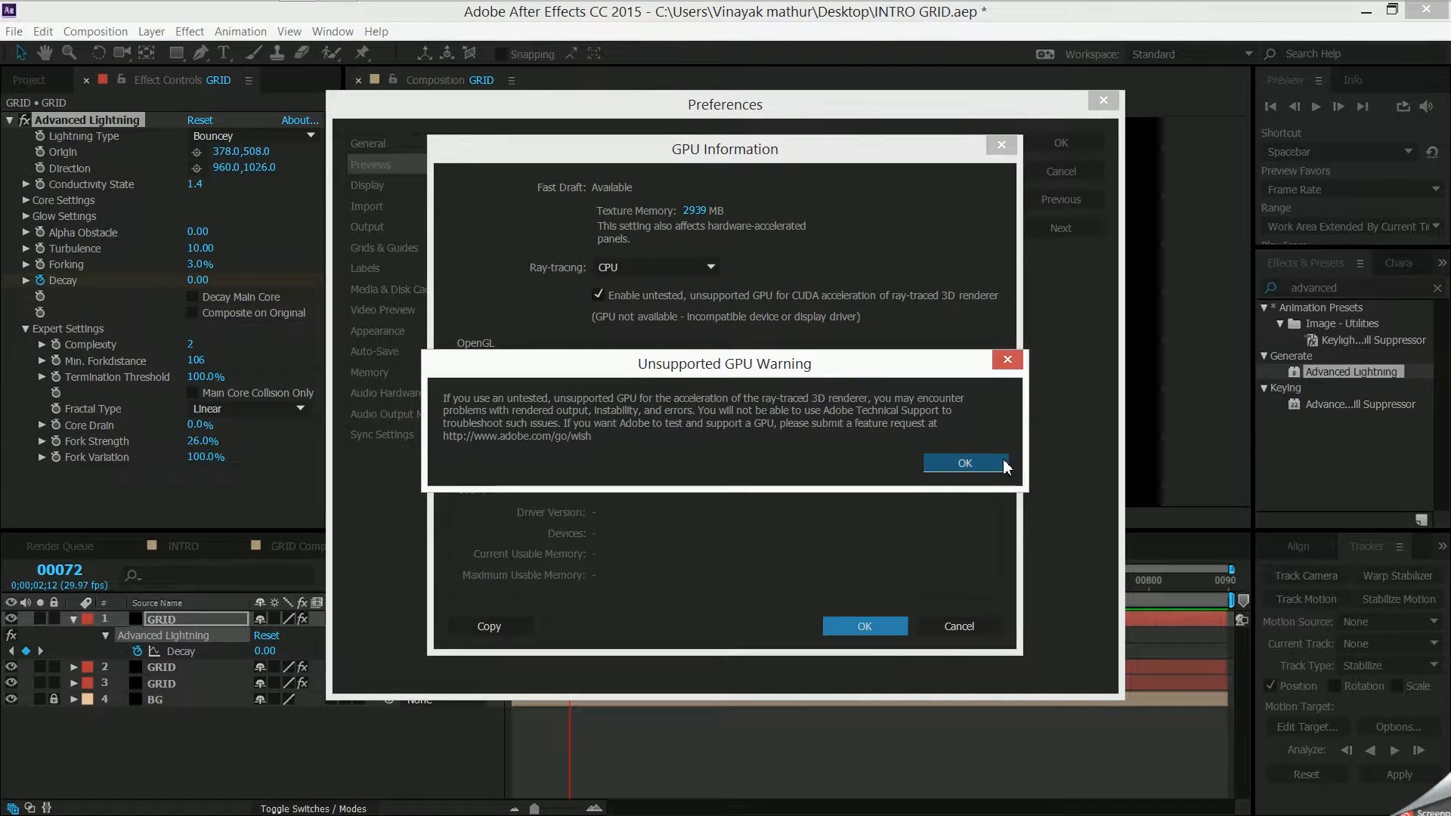
left_click(715, 270)
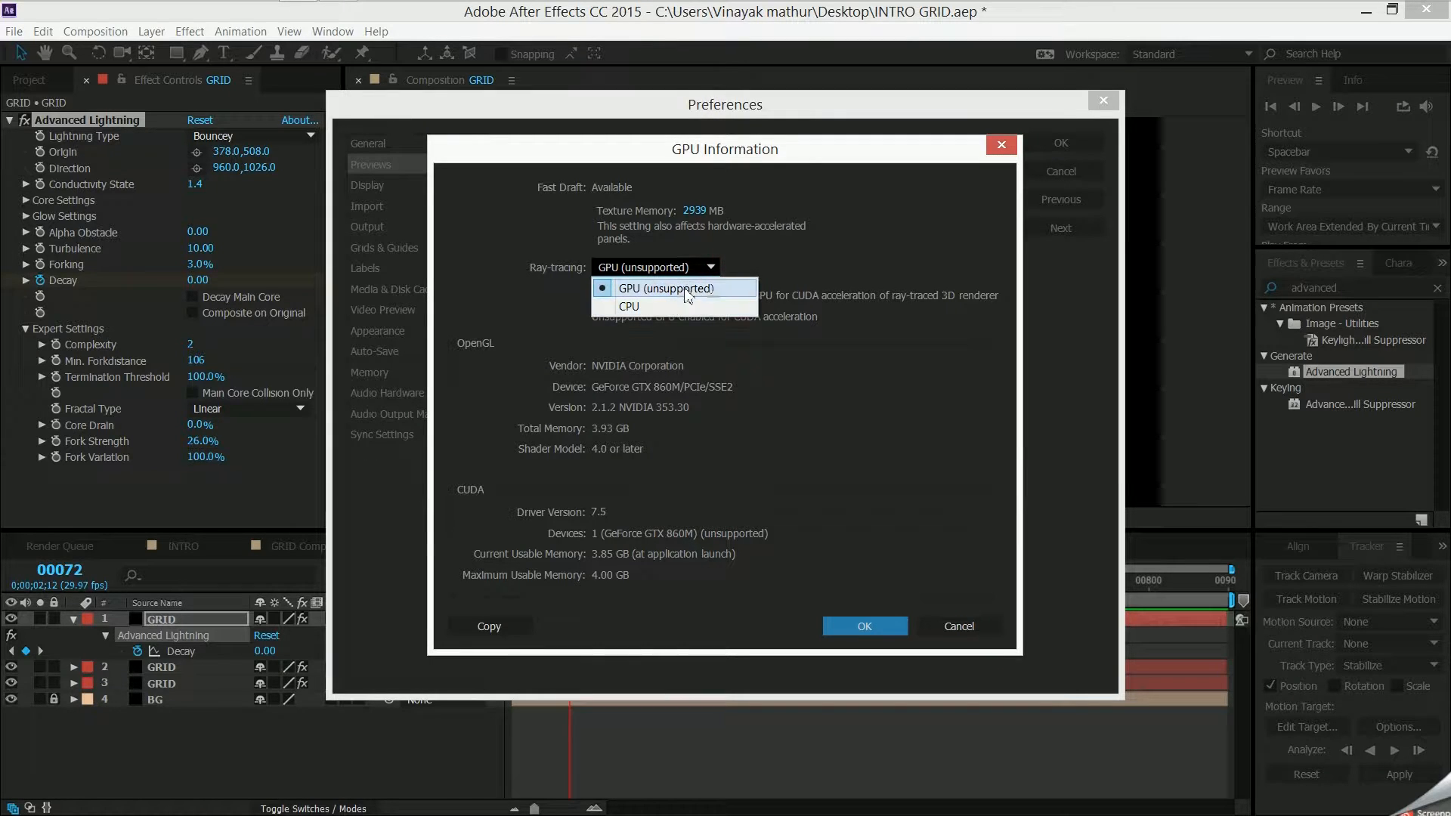
left_click(745, 288)
- Raise the GPU Texture Memory to 2979 MB and accept the preferences
left_click_drag(694, 211, 723, 211)
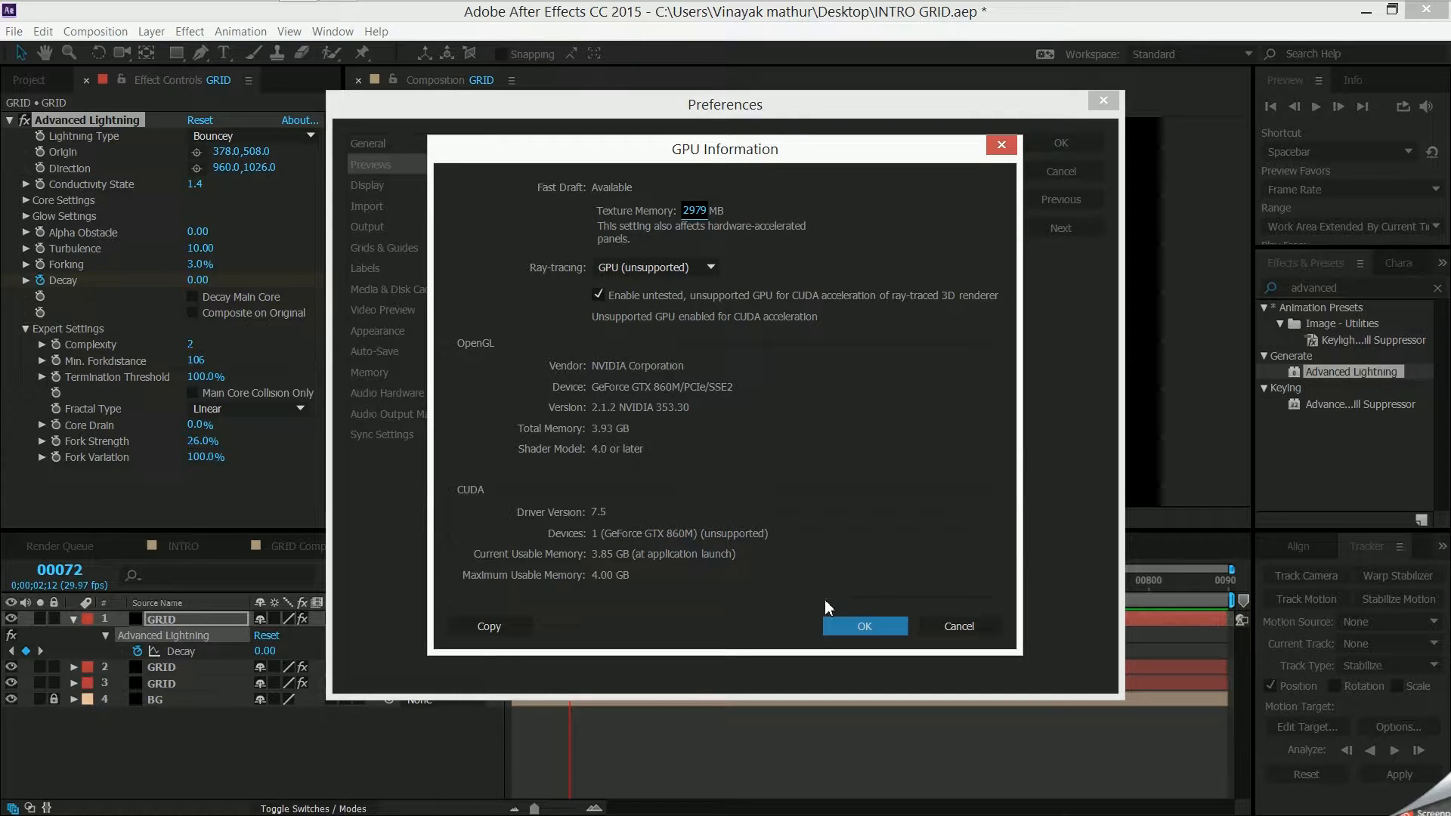
left_click(894, 634)
left_click(1062, 143)
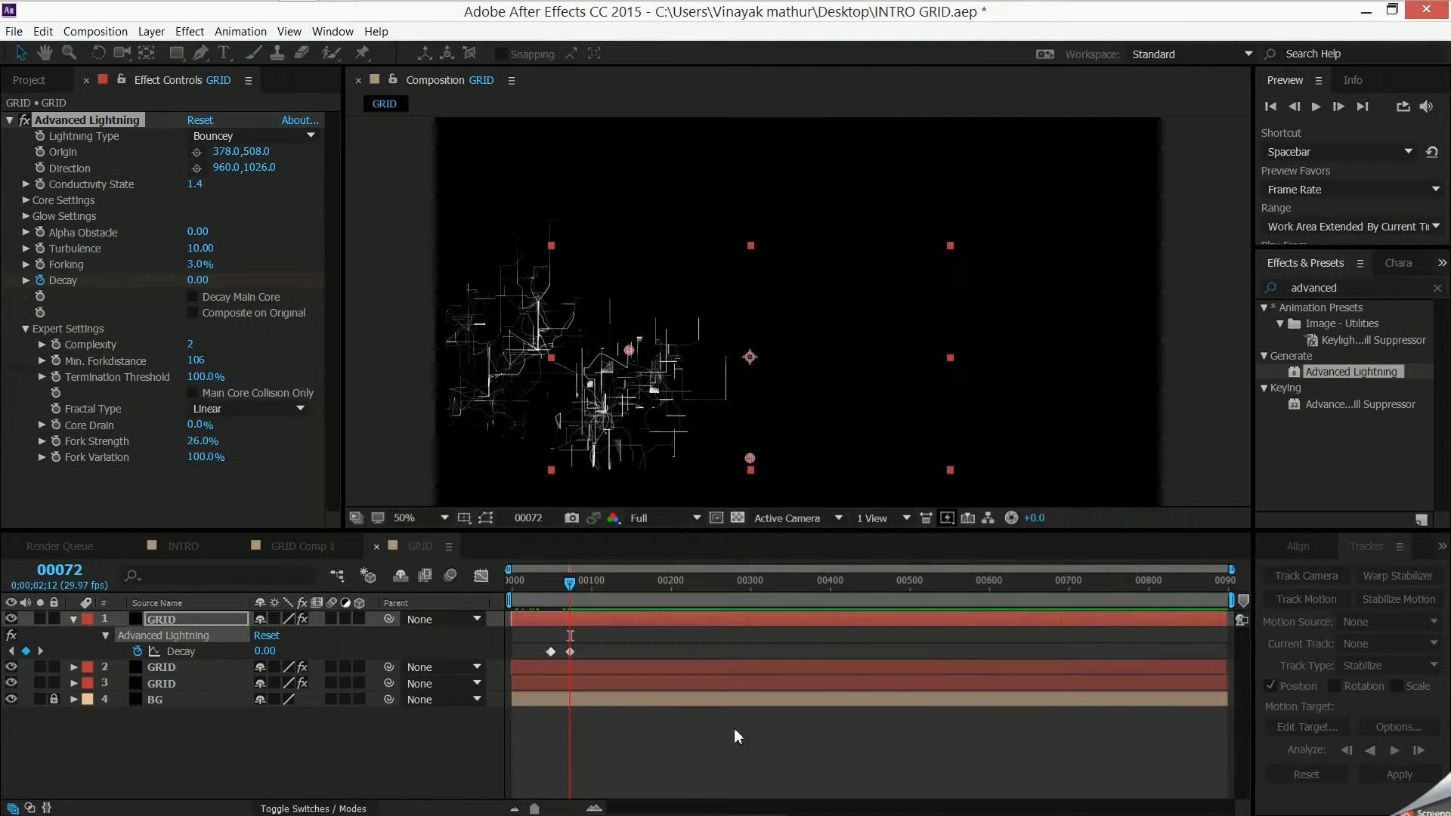
- Collapse the top GRID layer, duplicate it, and place the copy straight above the original's lightning in the composition
mouse_move(570, 582)
left_mouse_down()
mouse_move(591, 584)
mouse_move(544, 583)
mouse_move(575, 583)
left_mouse_up()
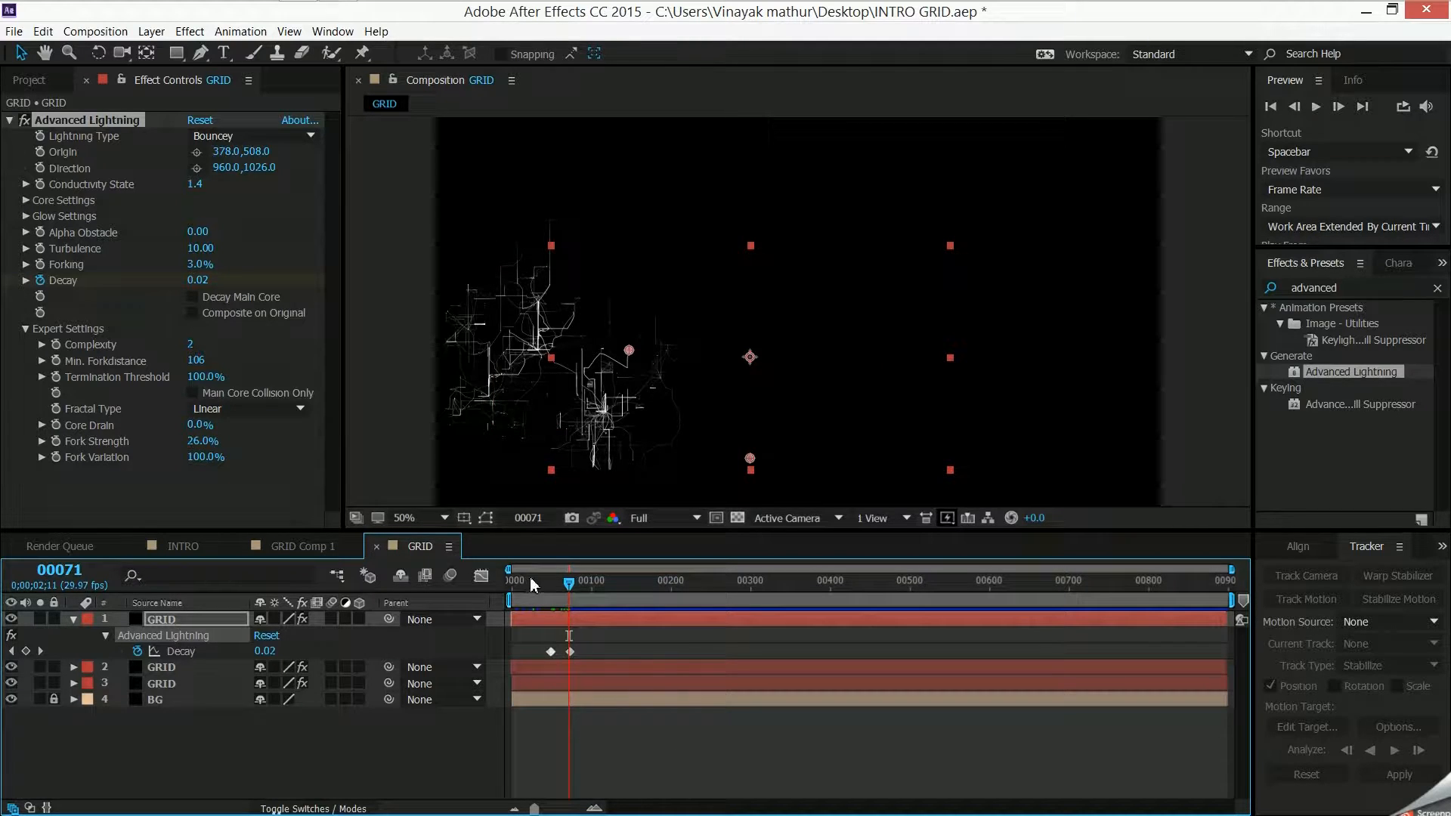
left_click(70, 626)
left_click(74, 619)
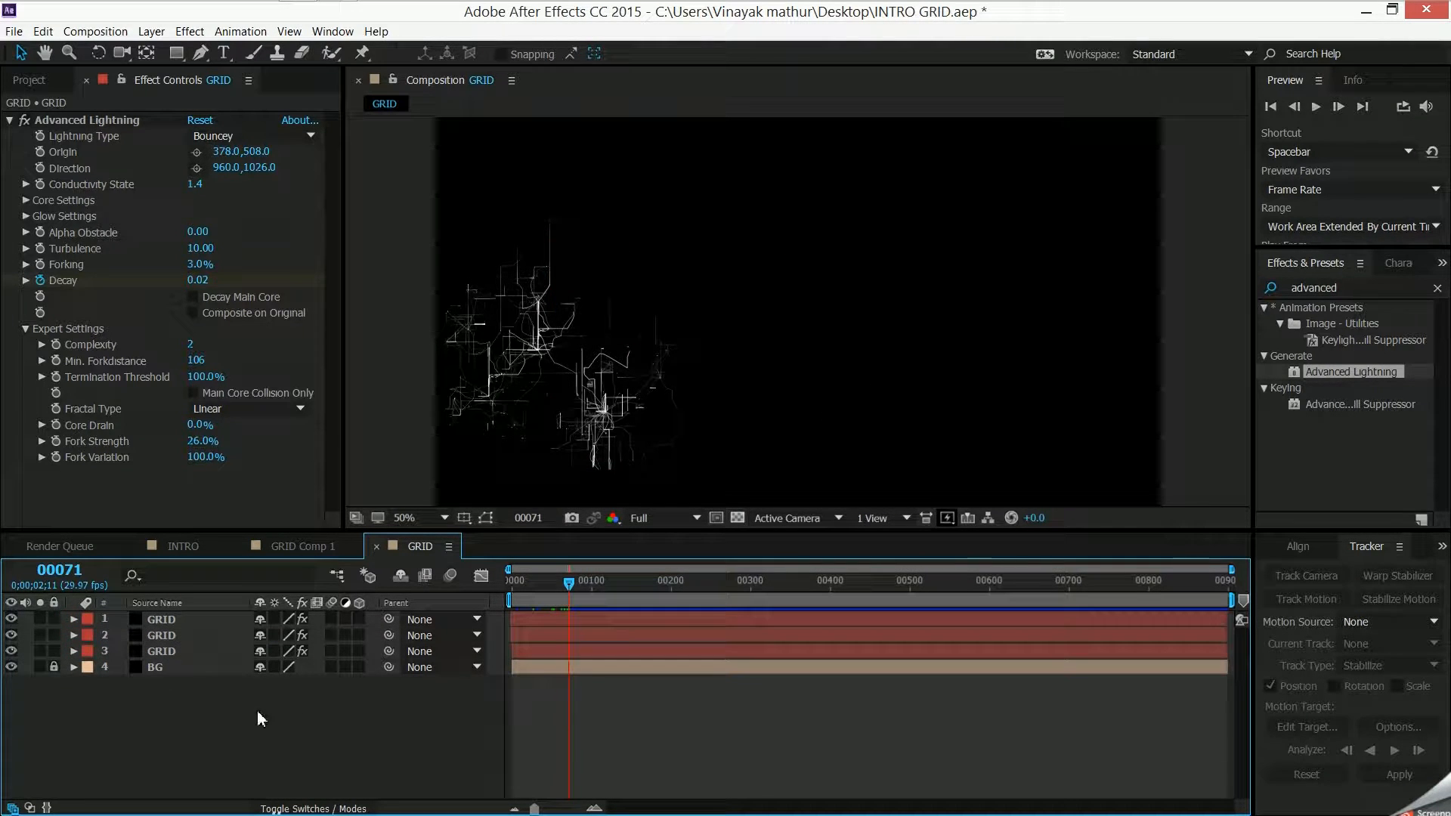
left_click(198, 619)
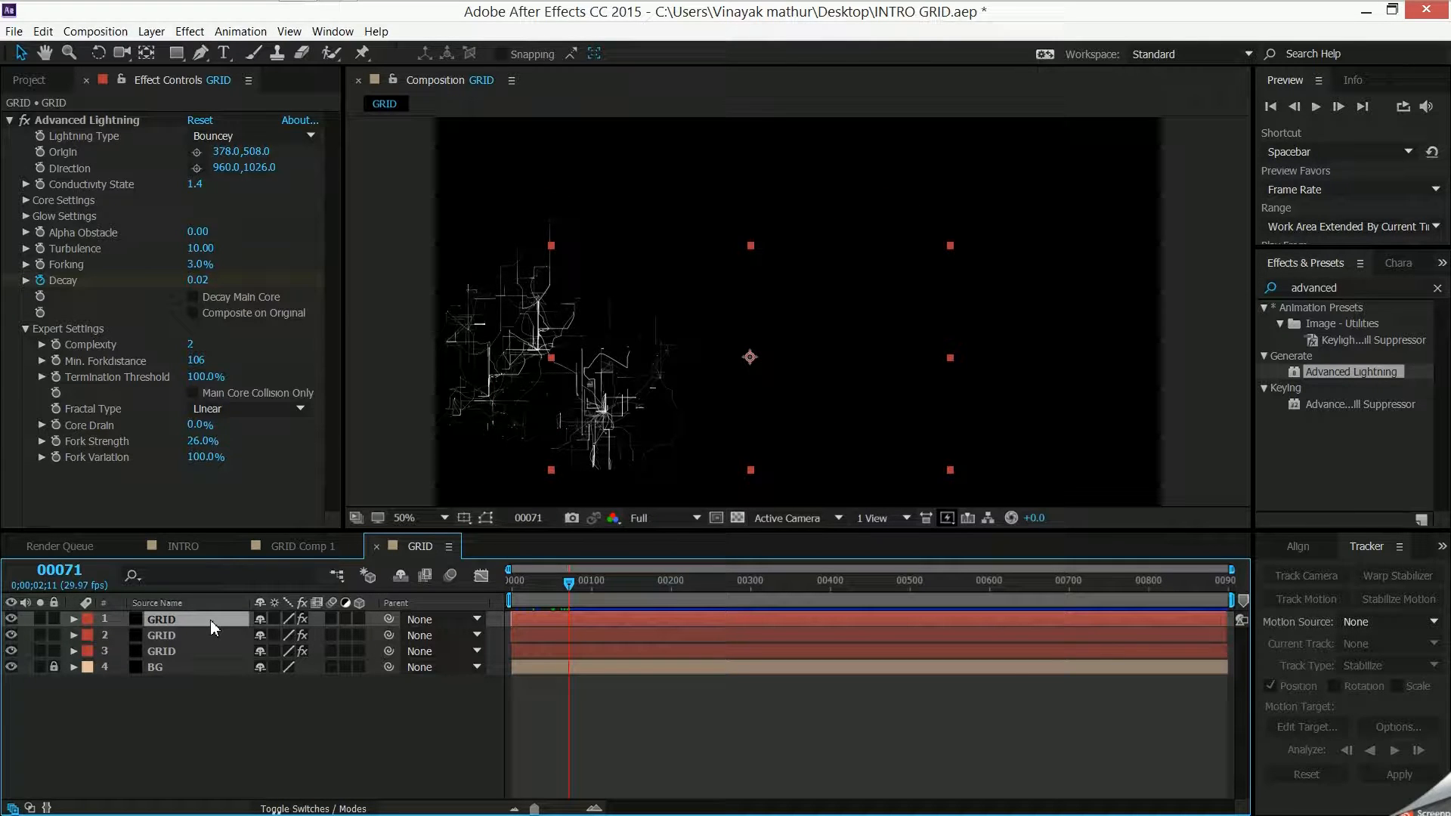
key("ctrl+d")
left_click(824, 332)
left_click_drag(664, 349, 658, 245)
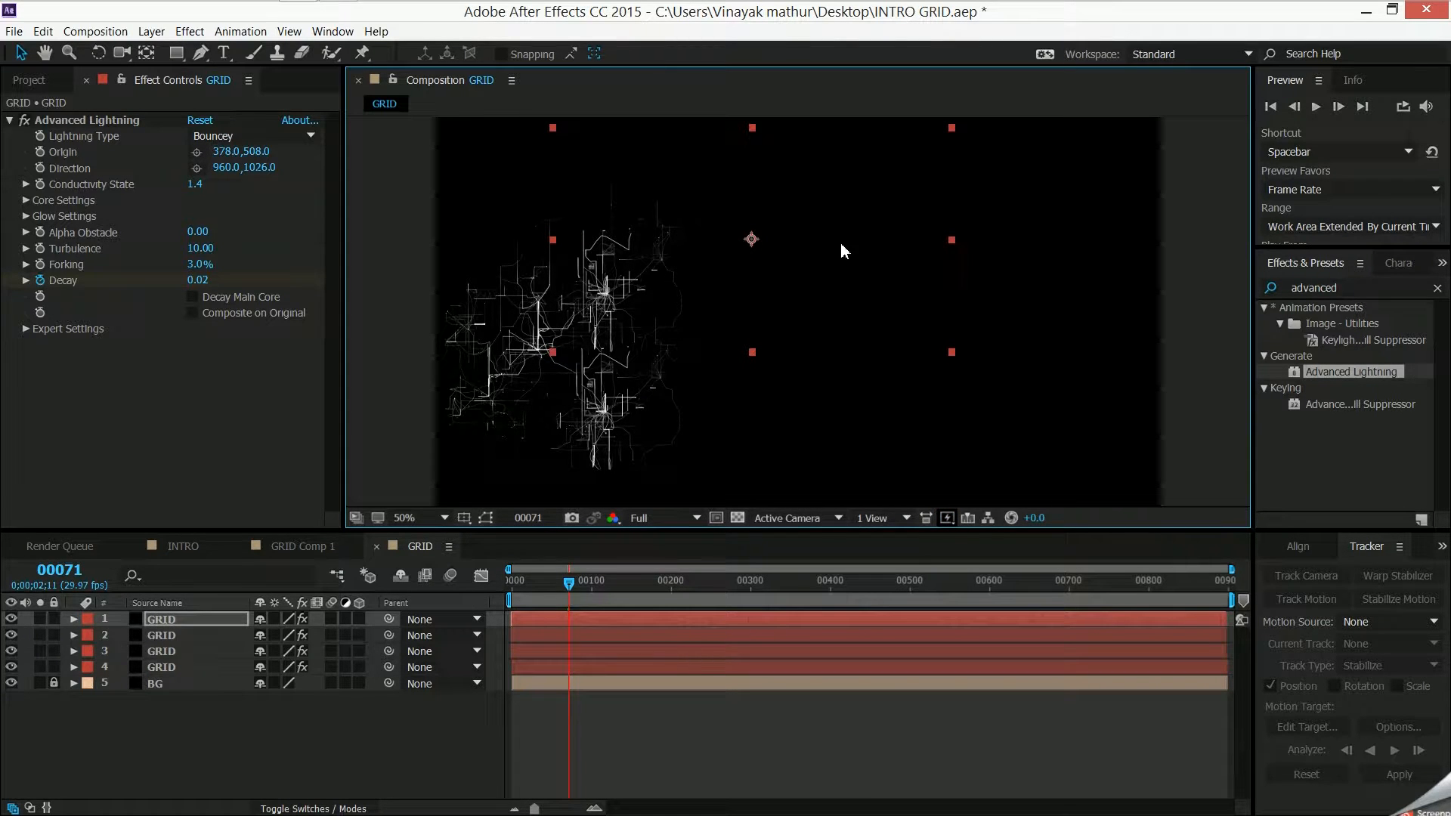
- Examine the stacked GRID layers in GRID Comp 1 and the grown grid at frame 218, and return to frame 0
left_click(301, 546)
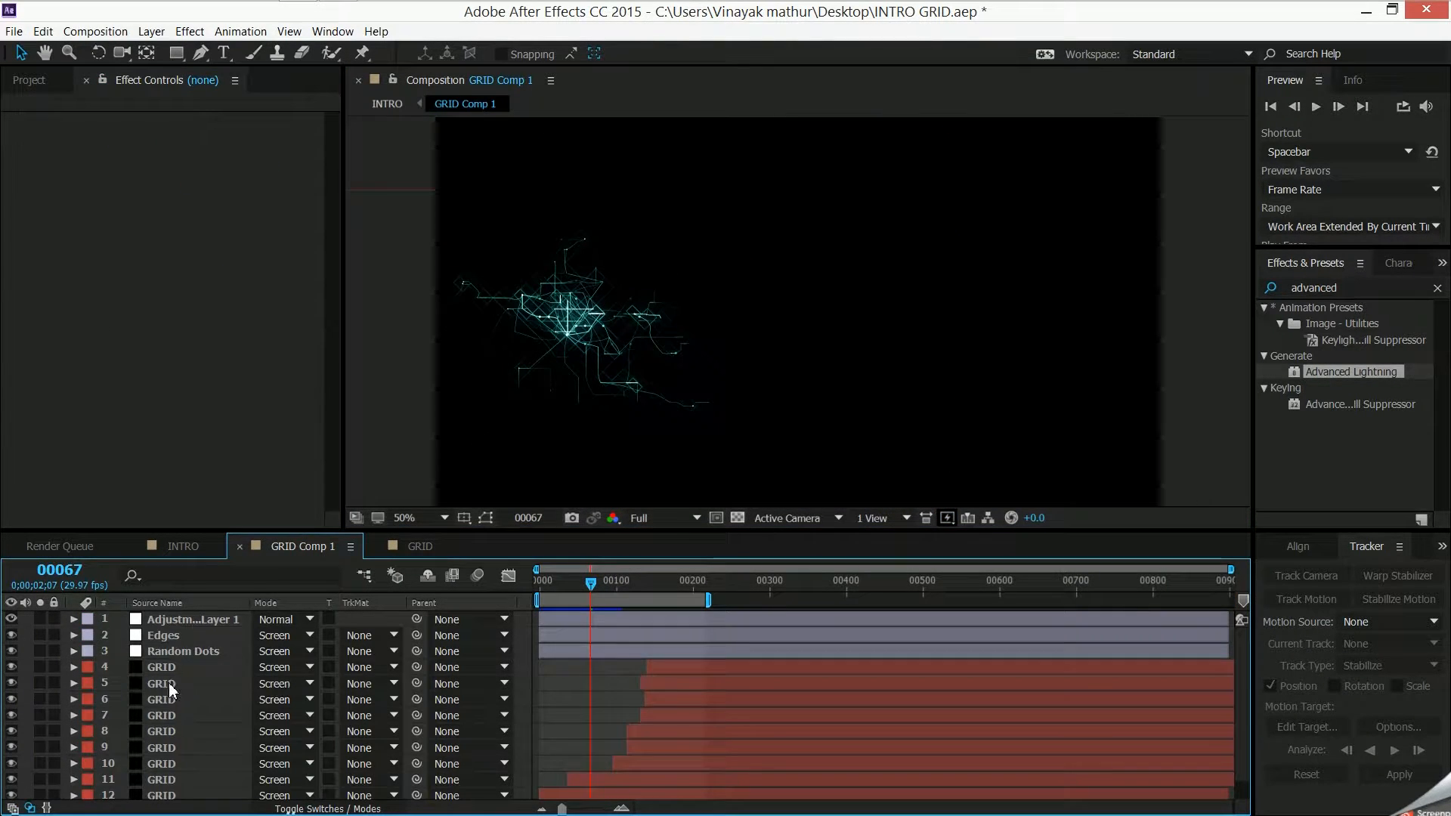
scroll(169, 682, "down", 1)
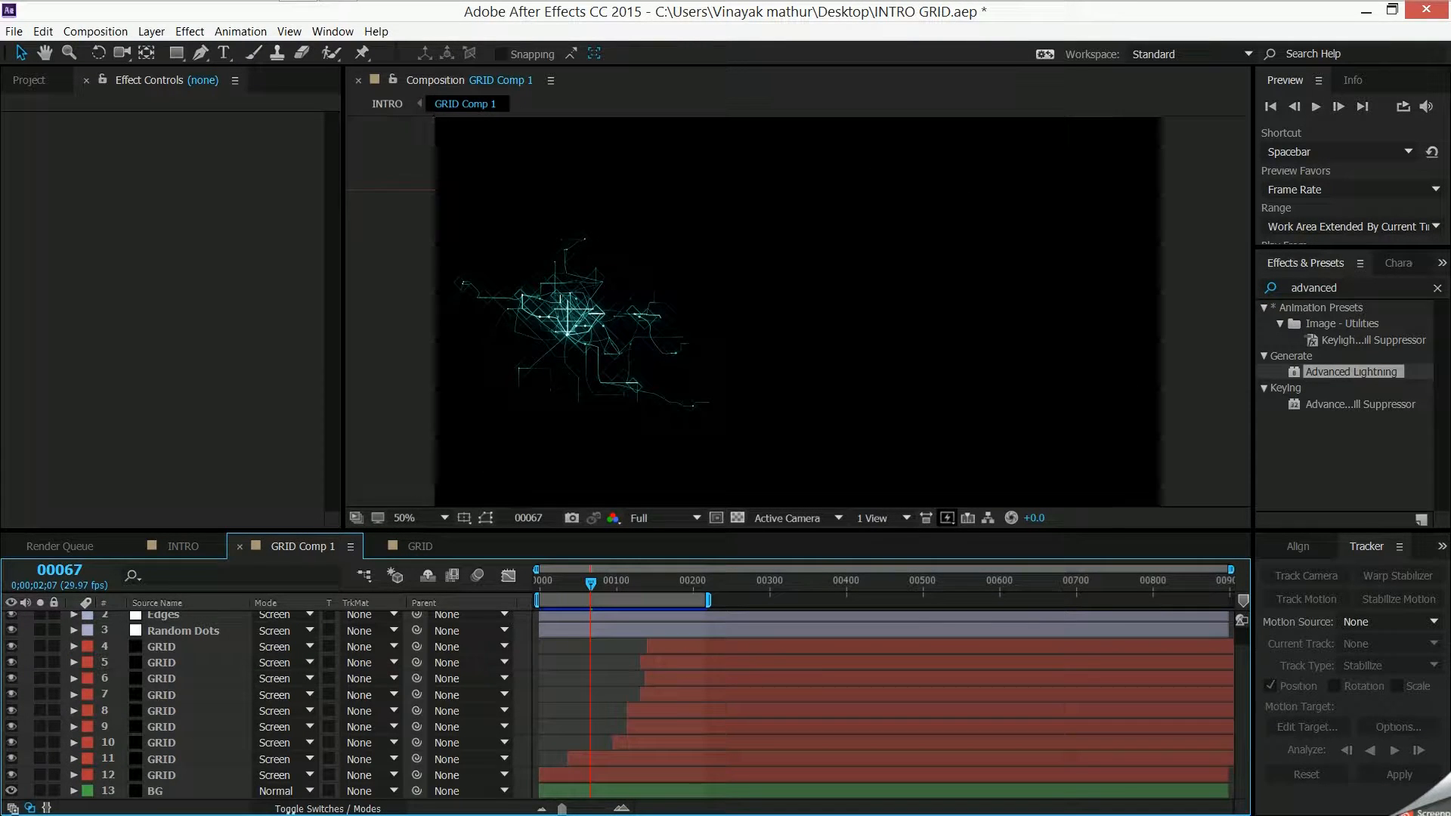
left_click(198, 775)
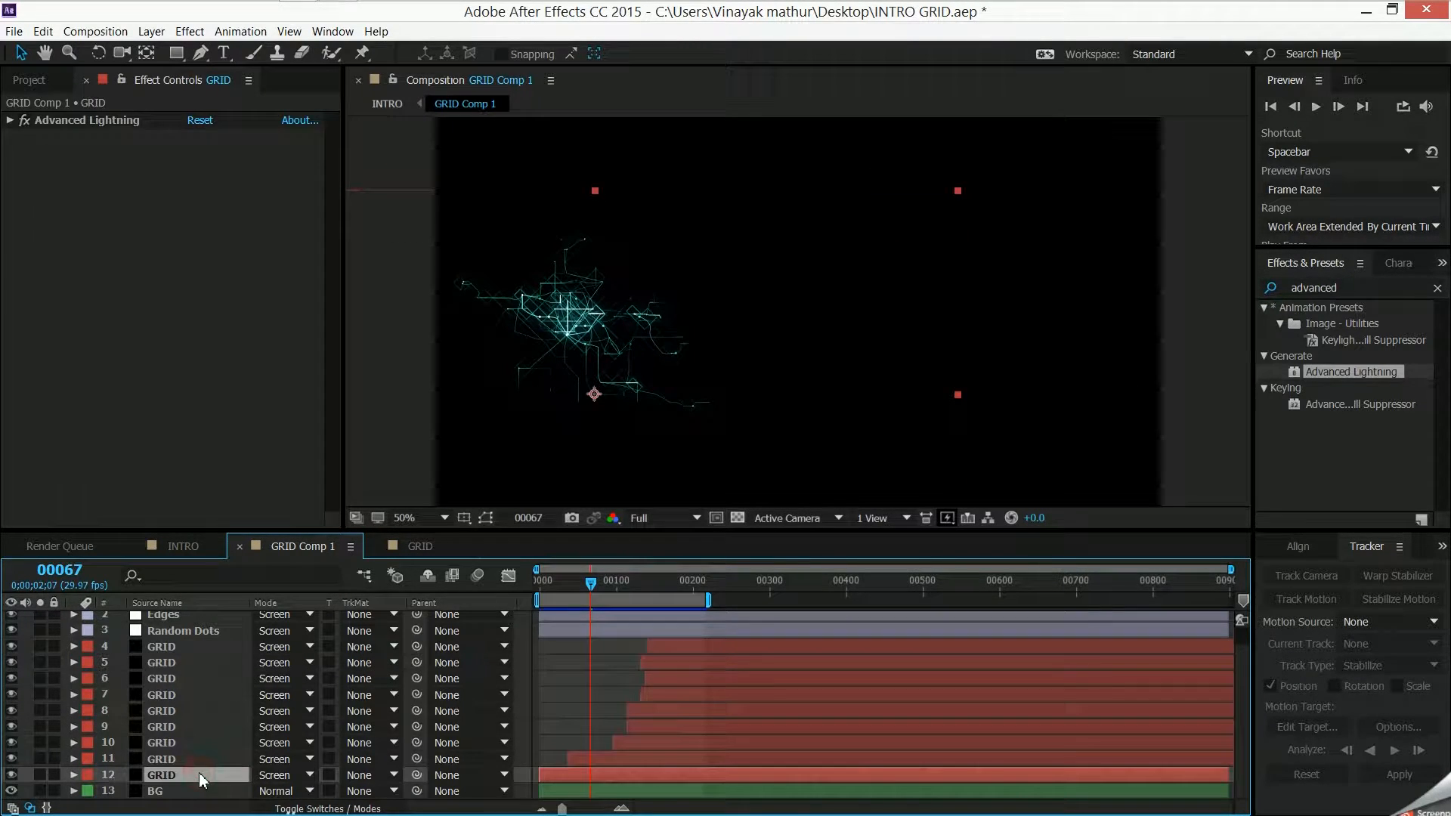
left_click(231, 649)
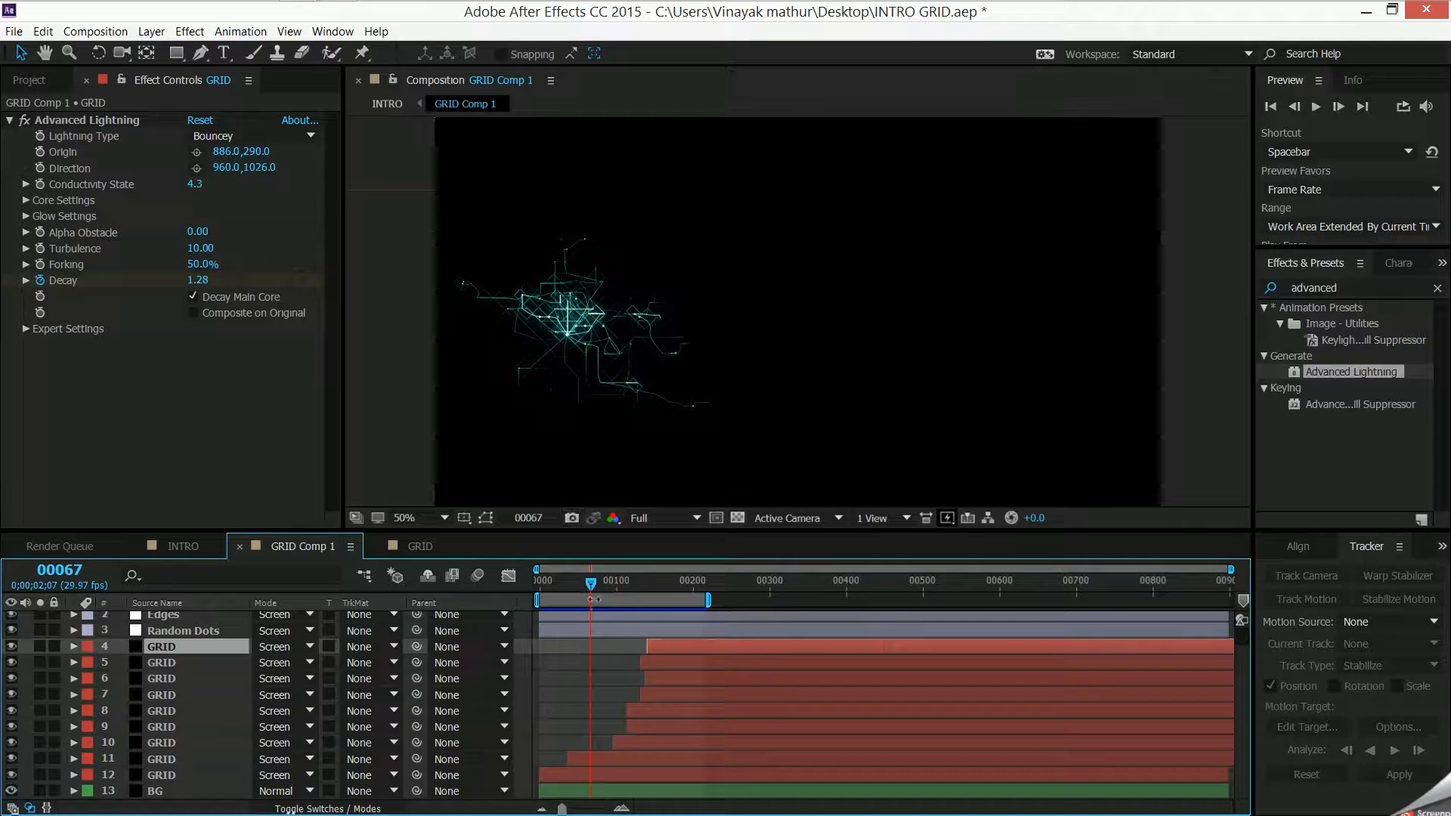
left_click(708, 584)
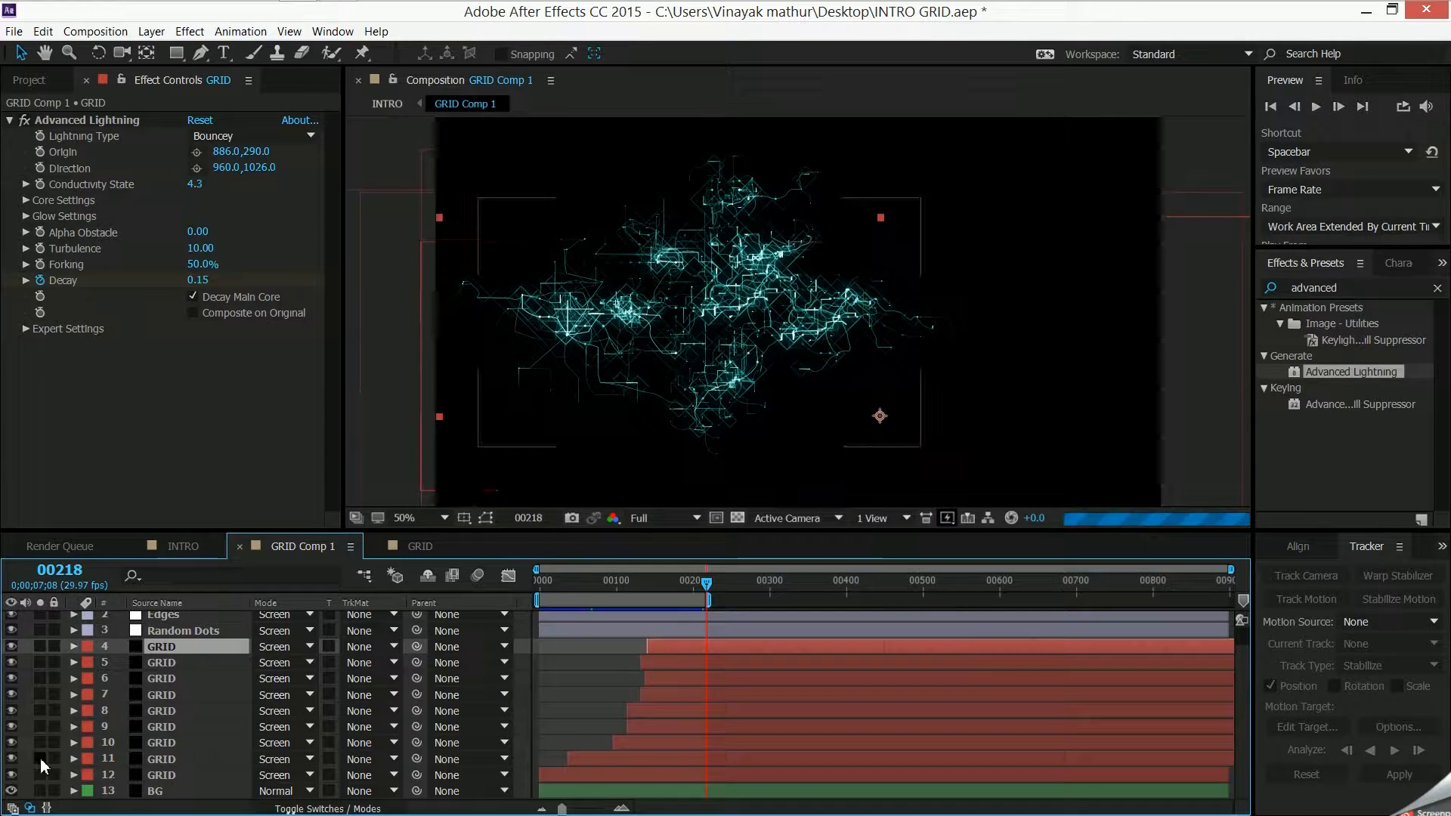
left_click(11, 694)
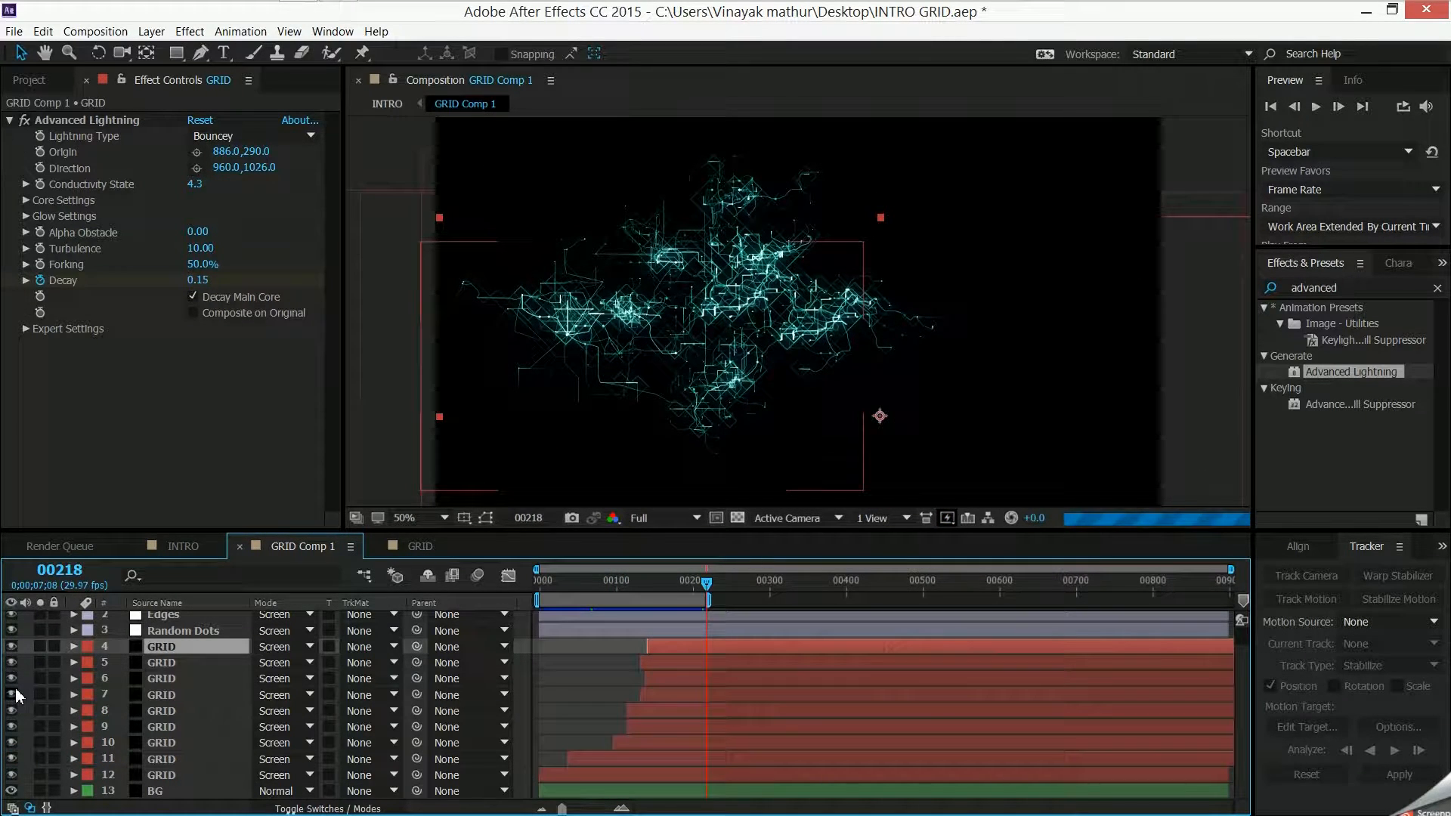
left_click(11, 697)
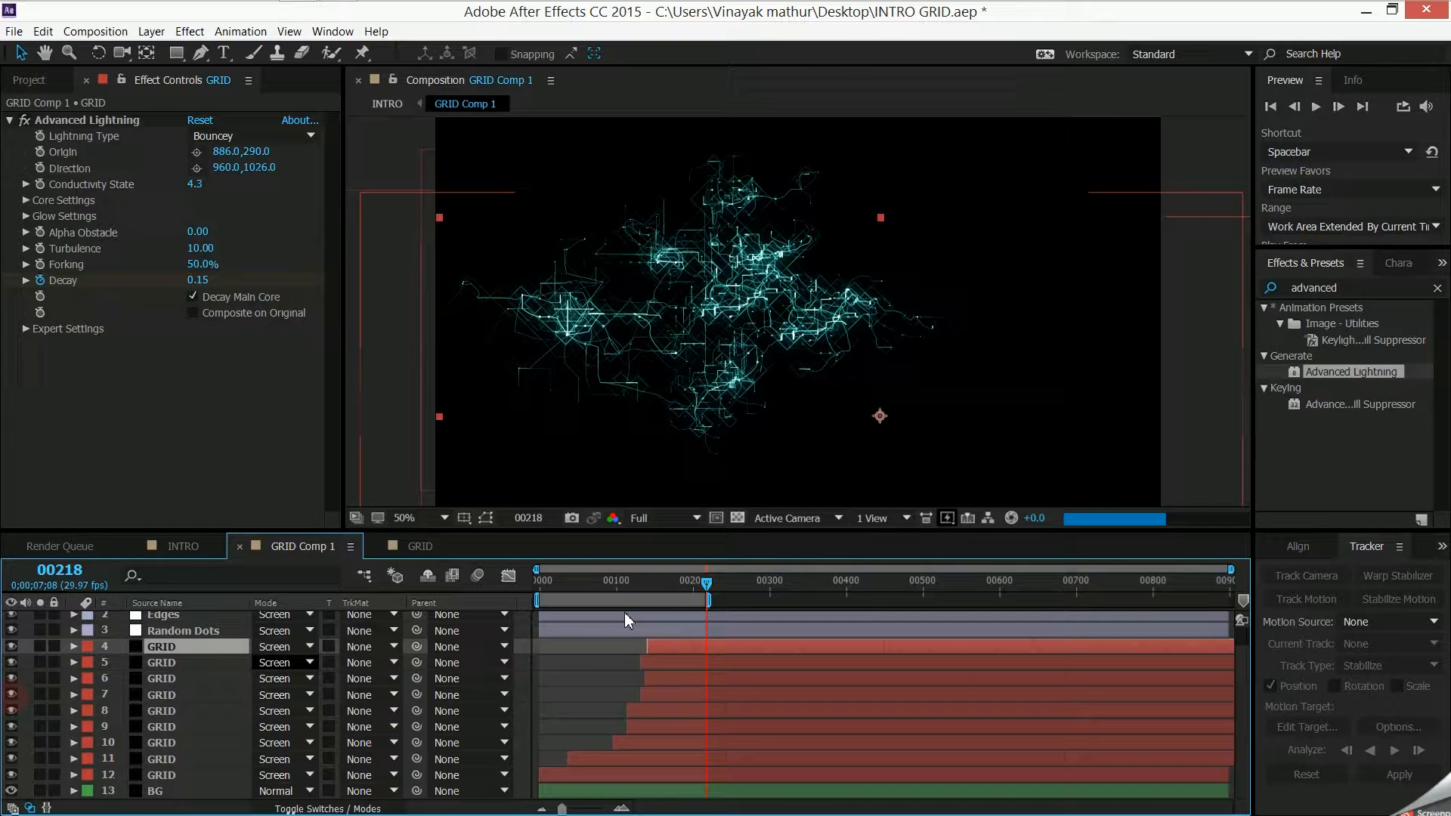
left_click_drag(707, 584, 420, 582)
- Return to the GRID composition, compare the bottom and top GRID layers' lightning settings, and view the result at frame 63
left_click(420, 548)
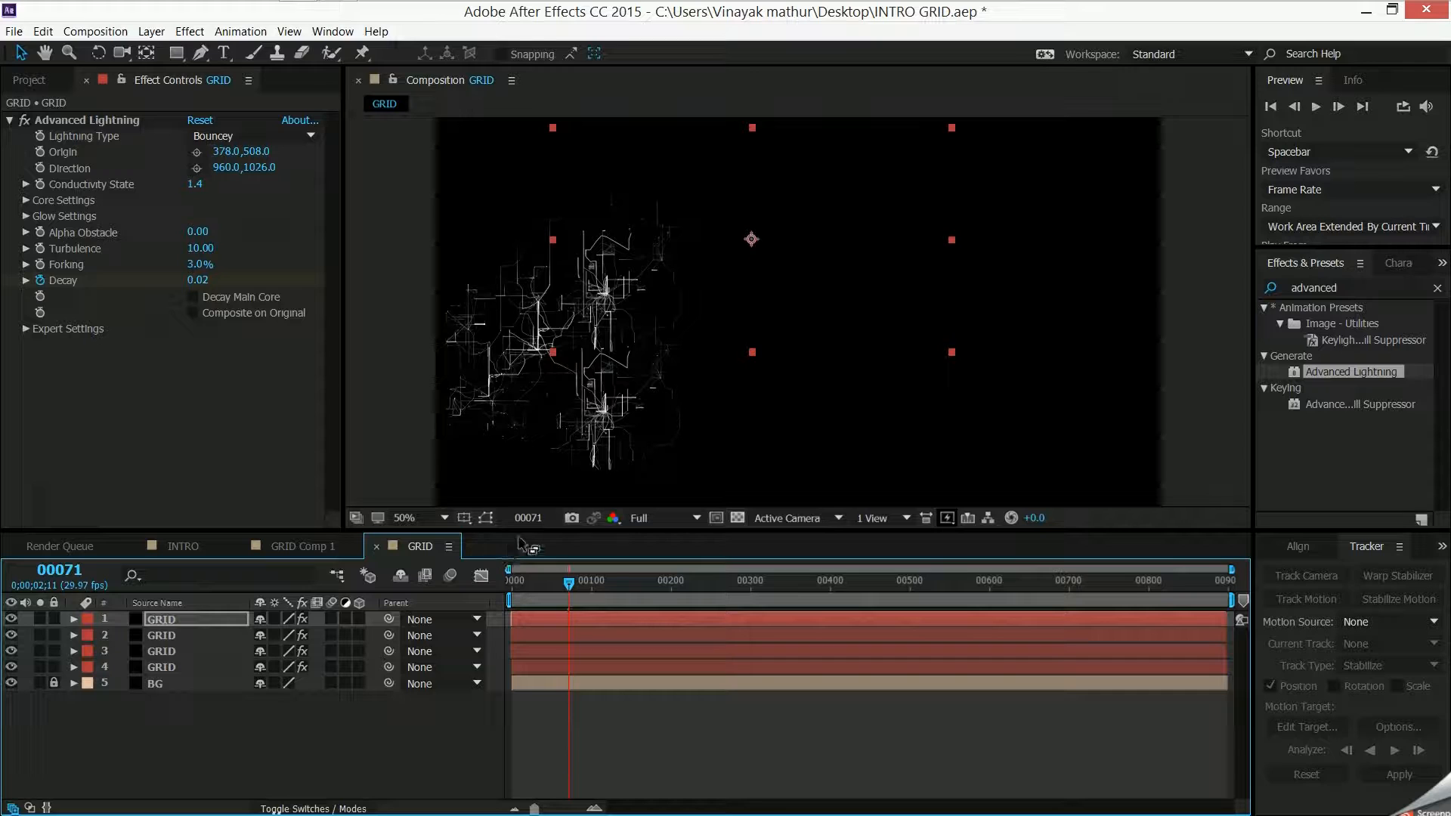
left_click(200, 669)
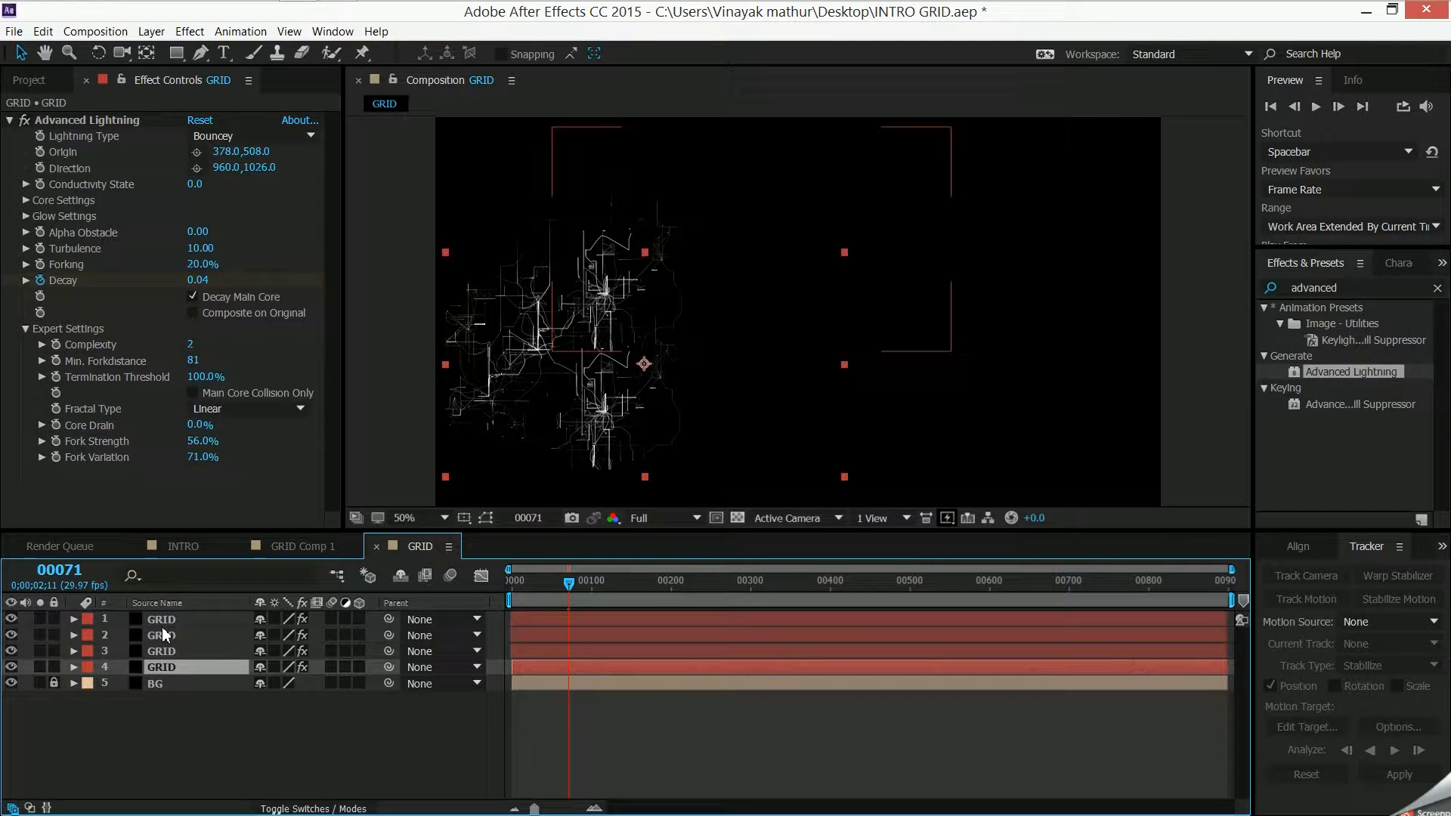
left_click(168, 624)
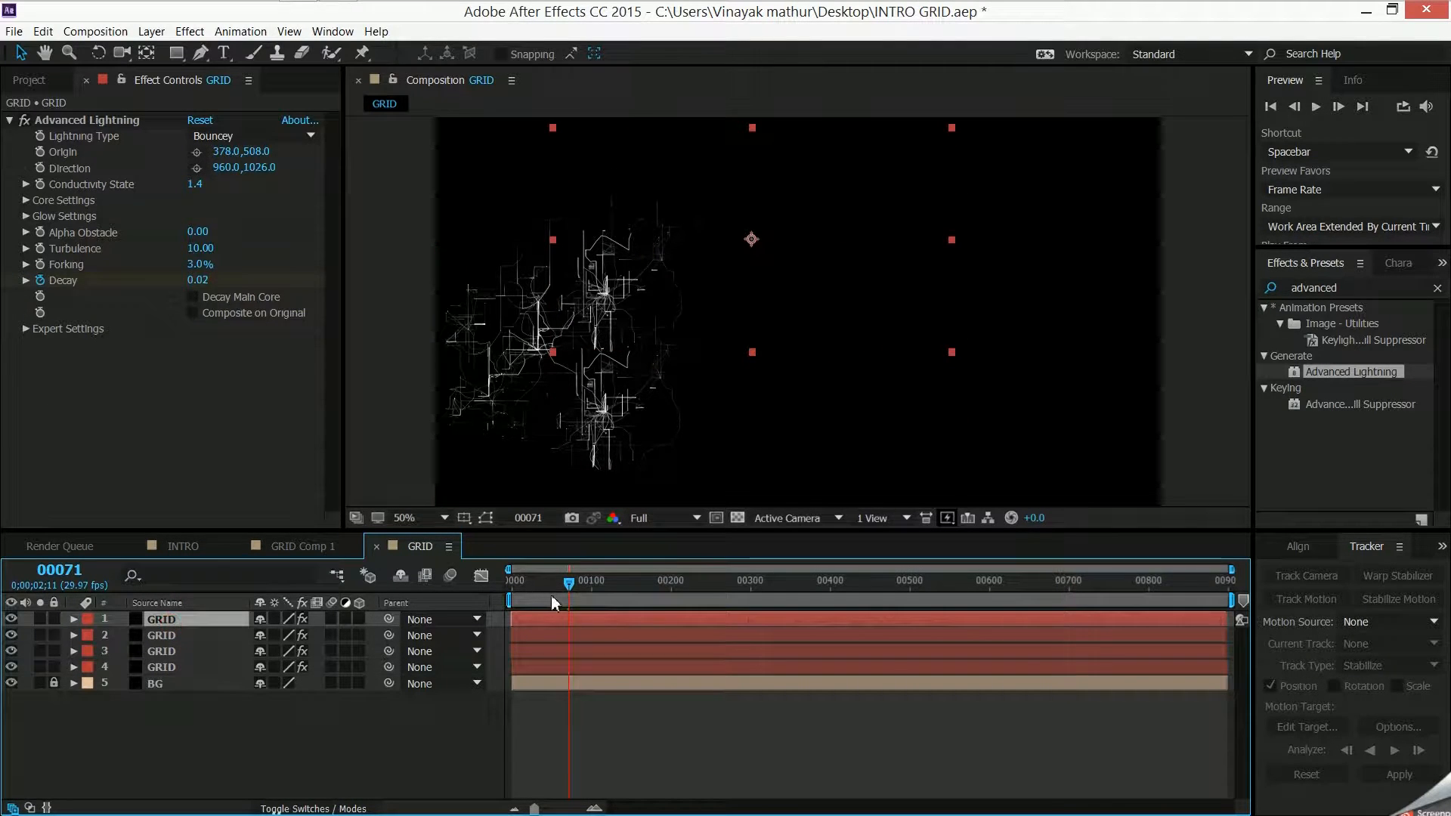
mouse_move(560, 583)
left_mouse_down()
mouse_move(509, 579)
mouse_move(567, 597)
mouse_move(561, 586)
left_mouse_up()
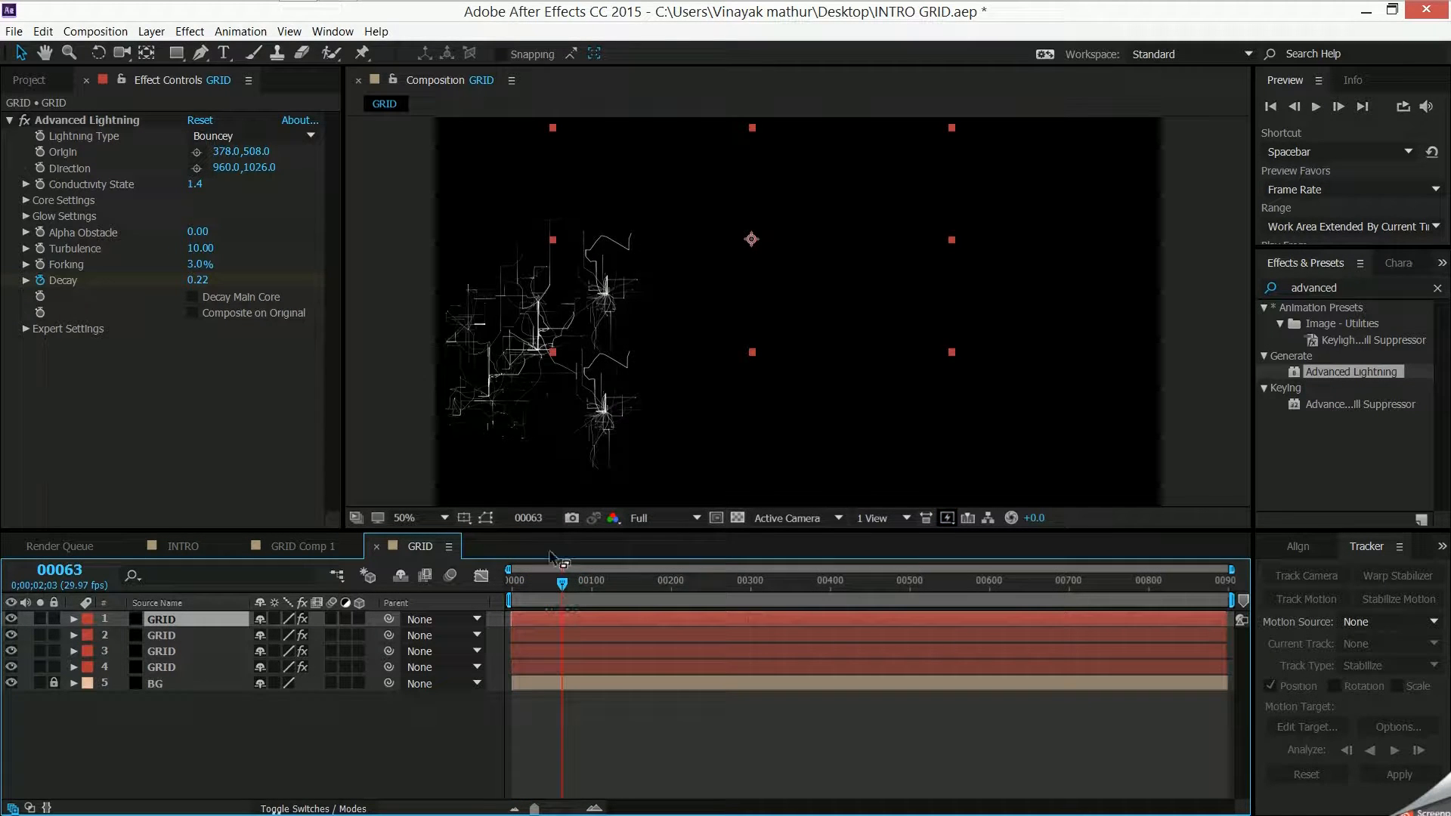
left_click(220, 756)
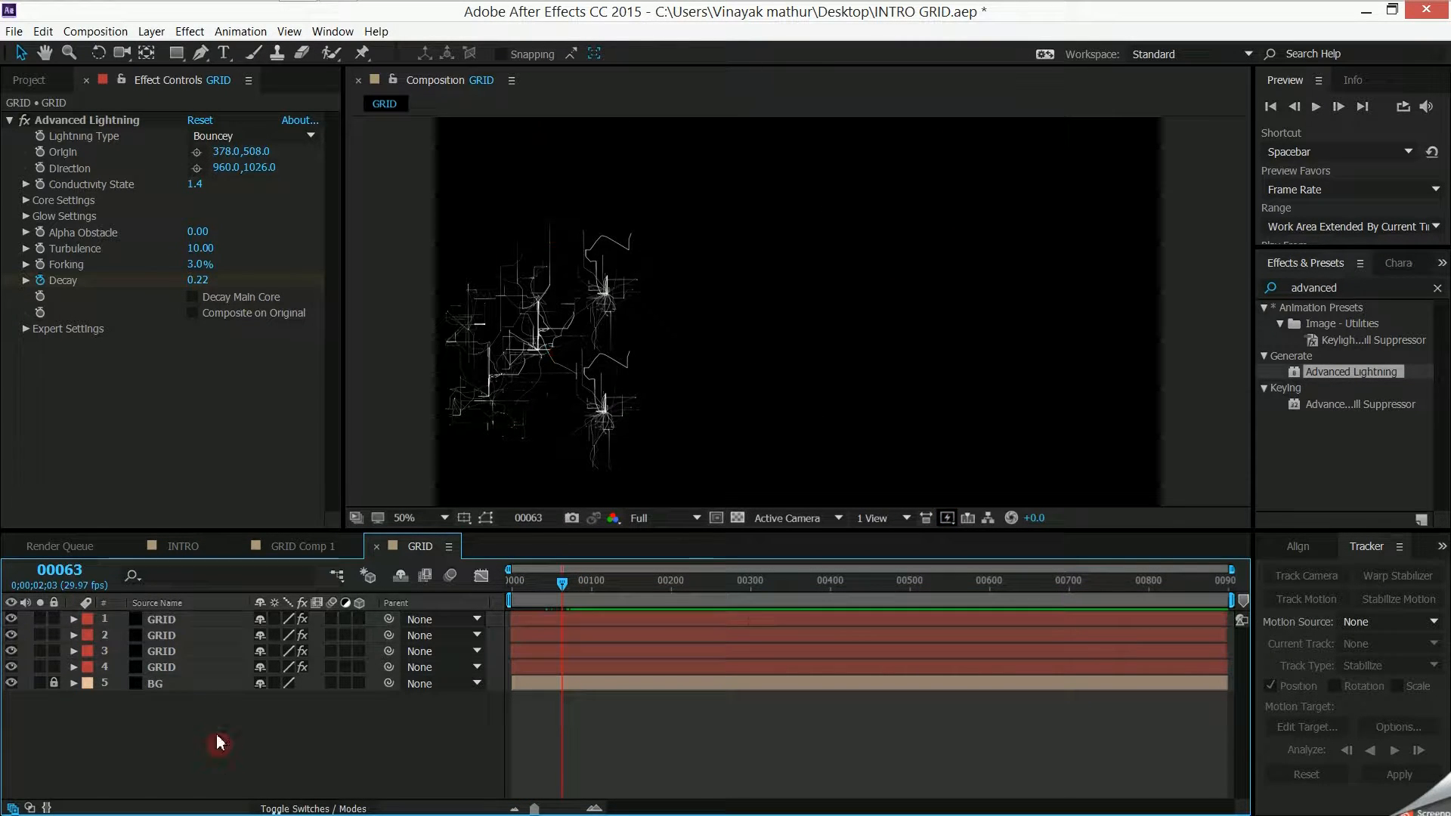
- Open GRID Comp 1 and inspect the effects applied to the Random Dots layer
left_click(270, 558)
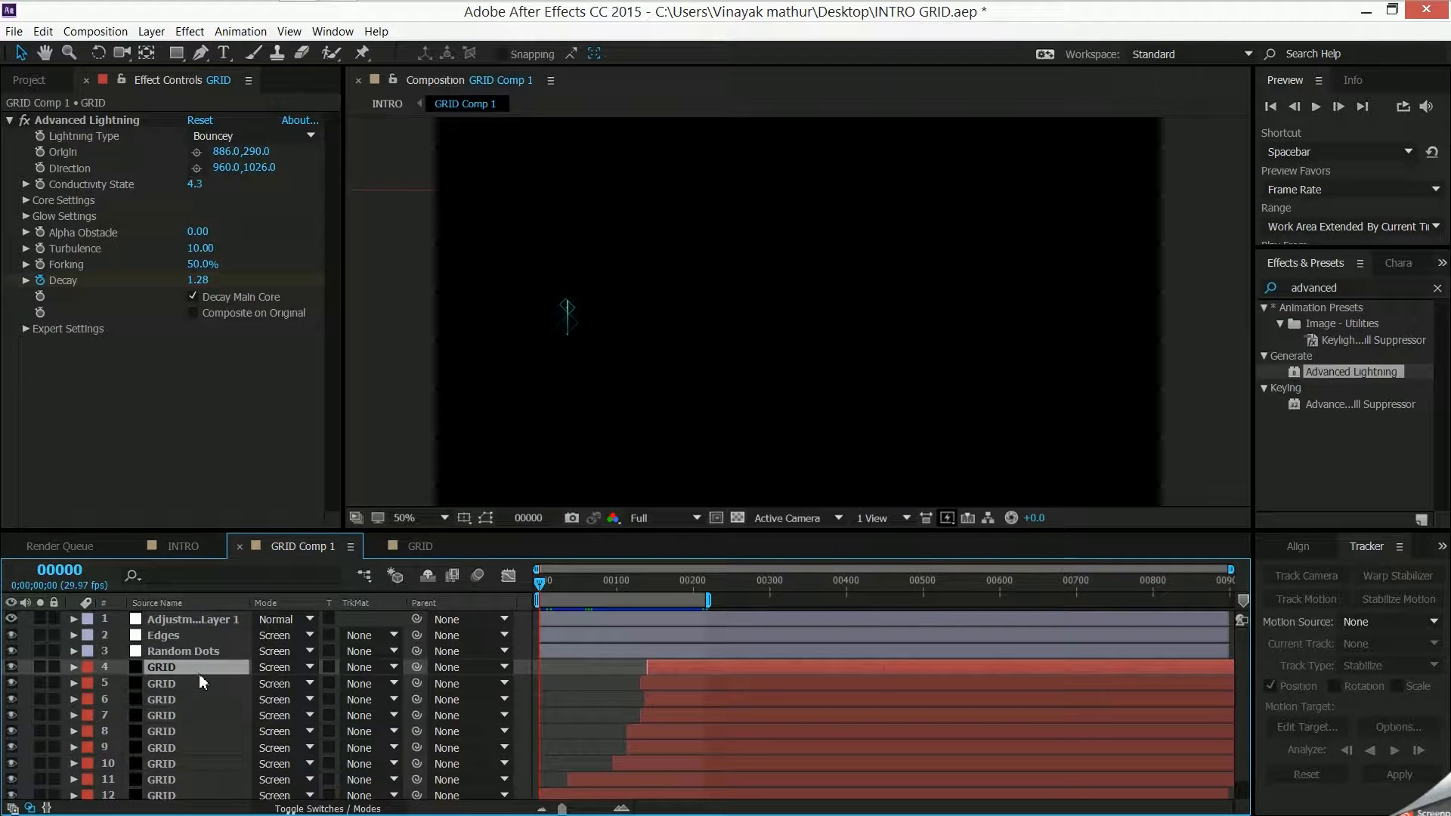
left_click(211, 649)
left_click(104, 240)
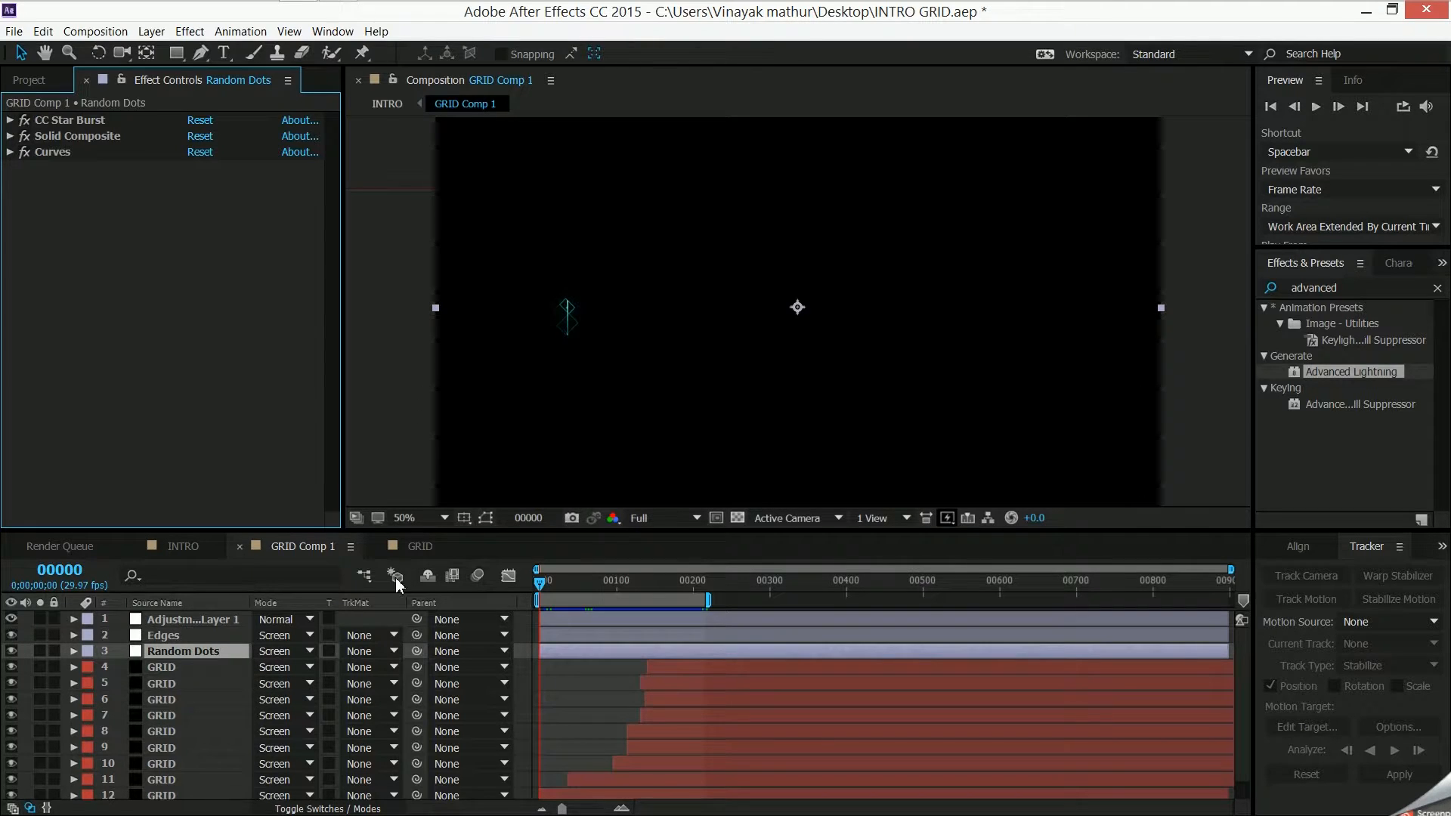
- Return to the GRID composition and create a black solid layer named "star bust"
left_click(417, 545)
right_click(246, 709)
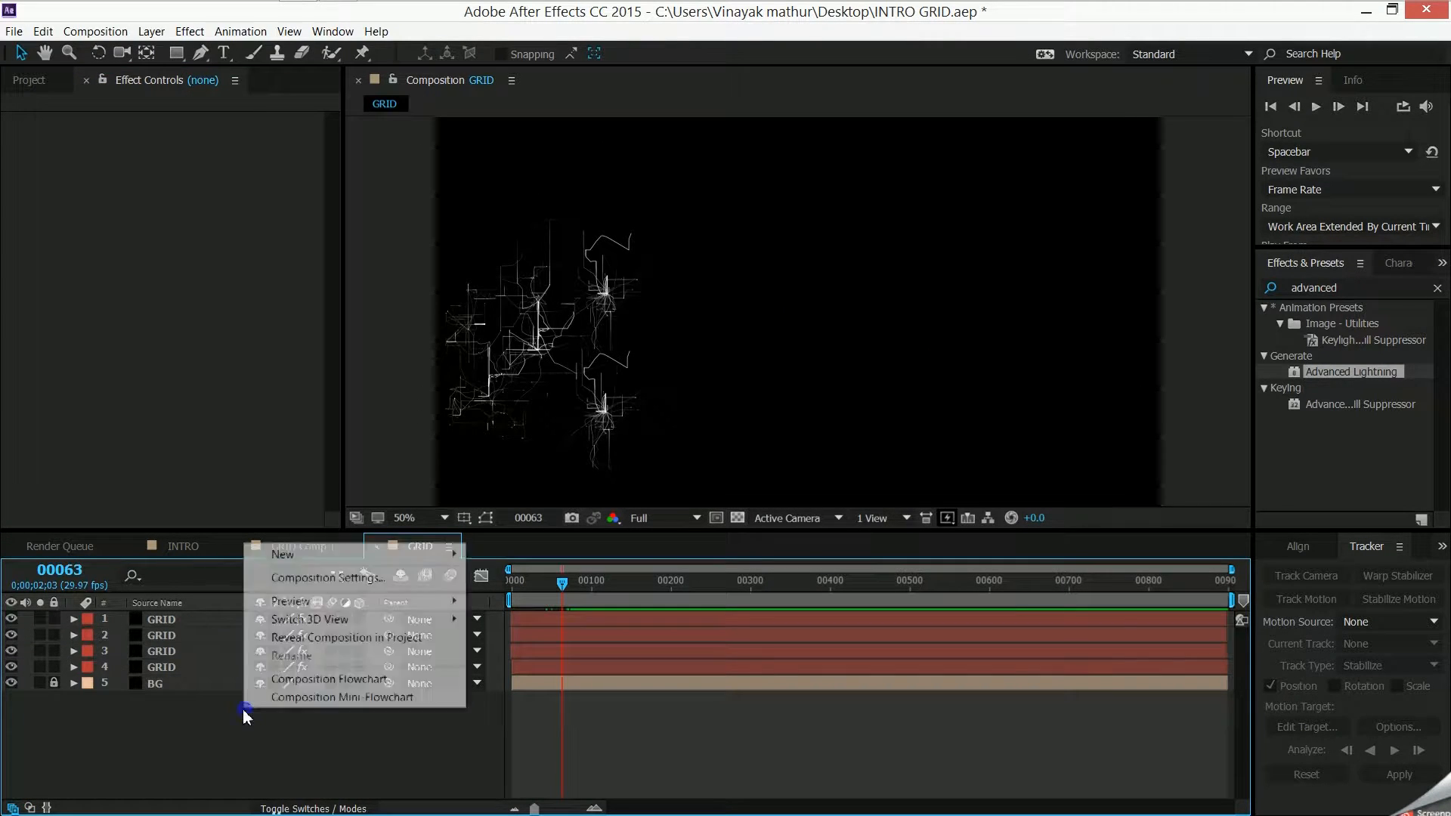
mouse_move(315, 557)
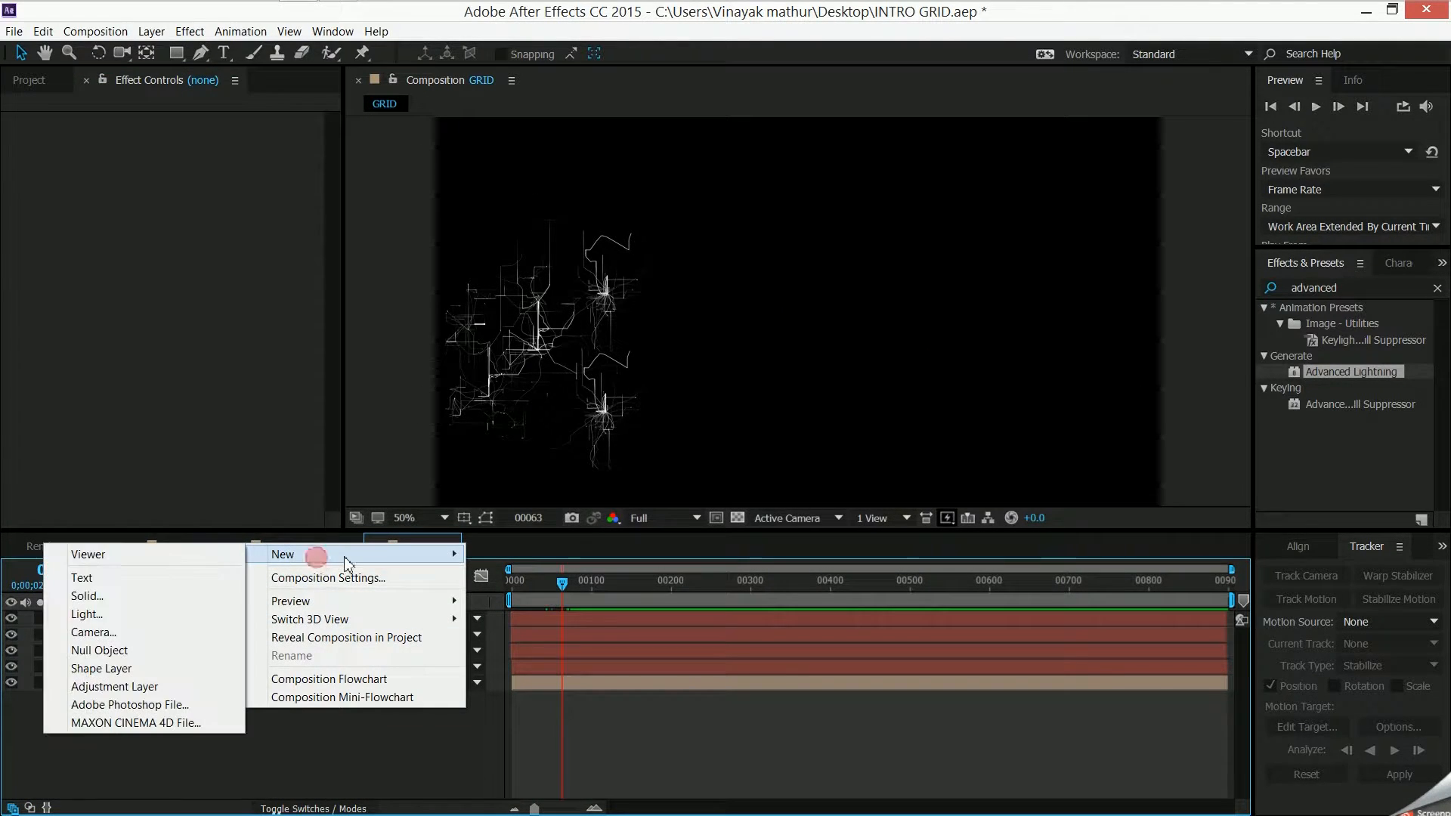
left_click(144, 598)
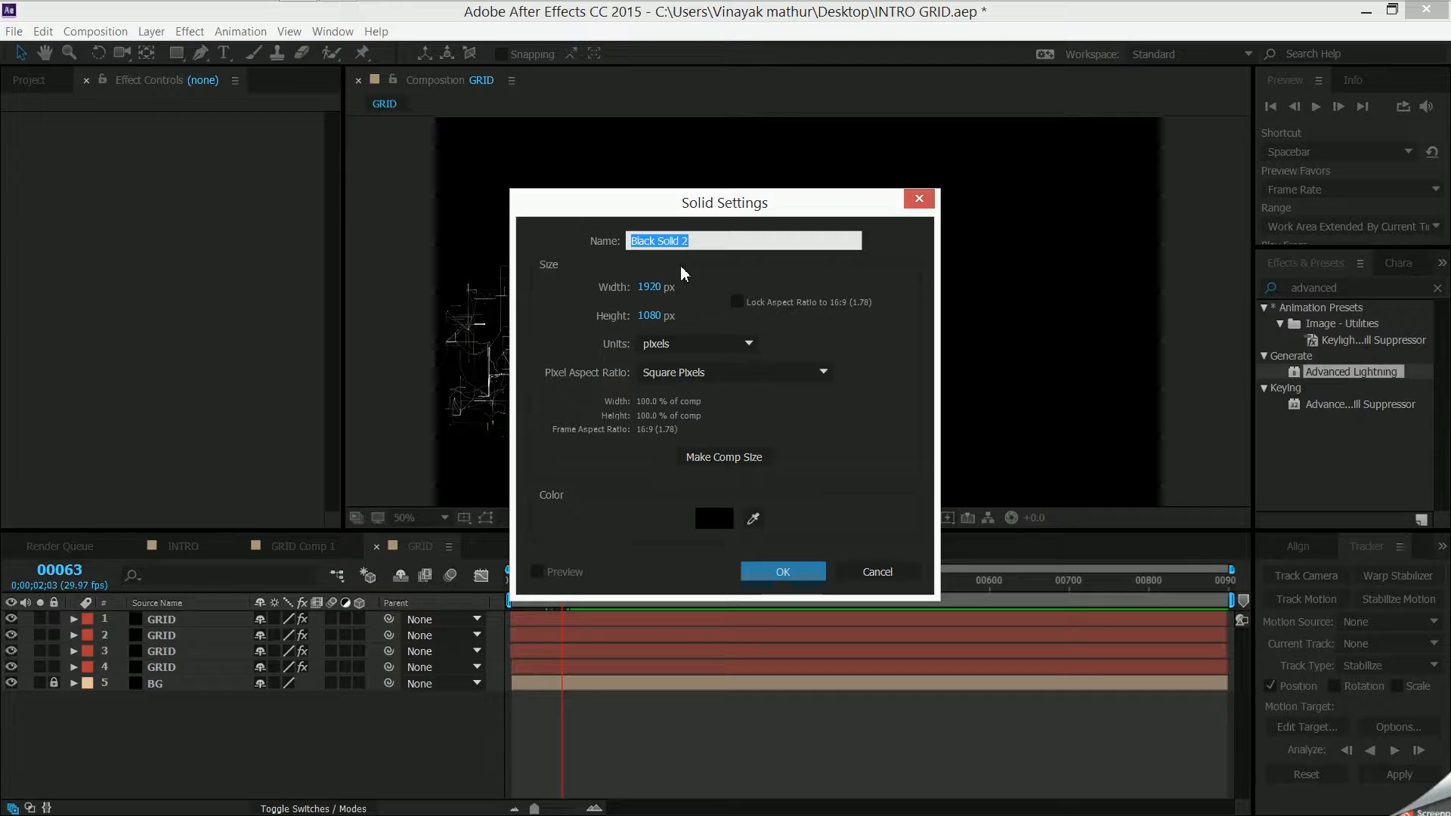
type("star bust")
left_click(783, 572)
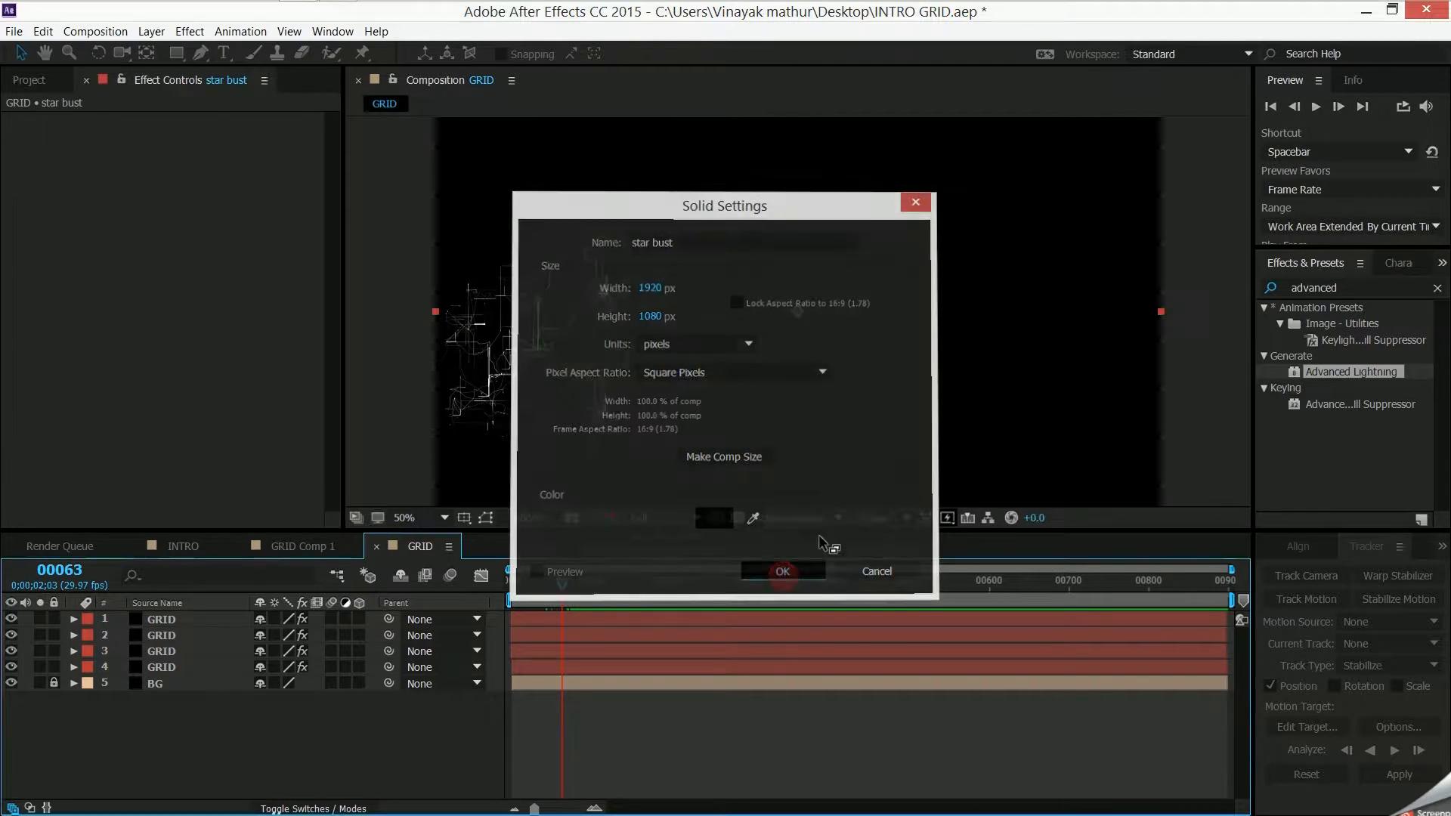
- Find the CC Star Burst effect and apply it to the star bust layer
left_click_drag(1367, 288, 770, 279)
type("cc star bus")
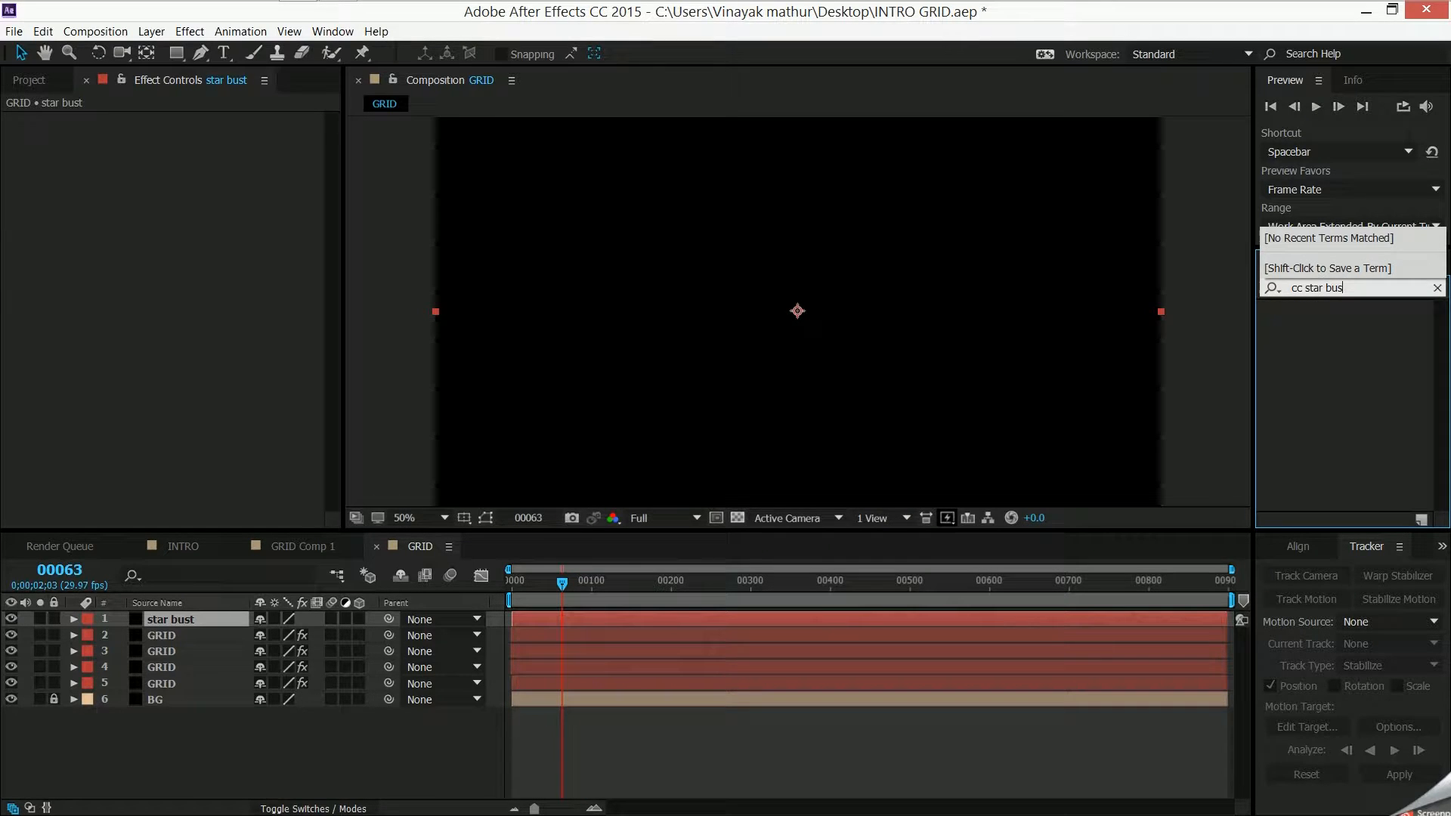
key("BackSpace")
left_click(1362, 324)
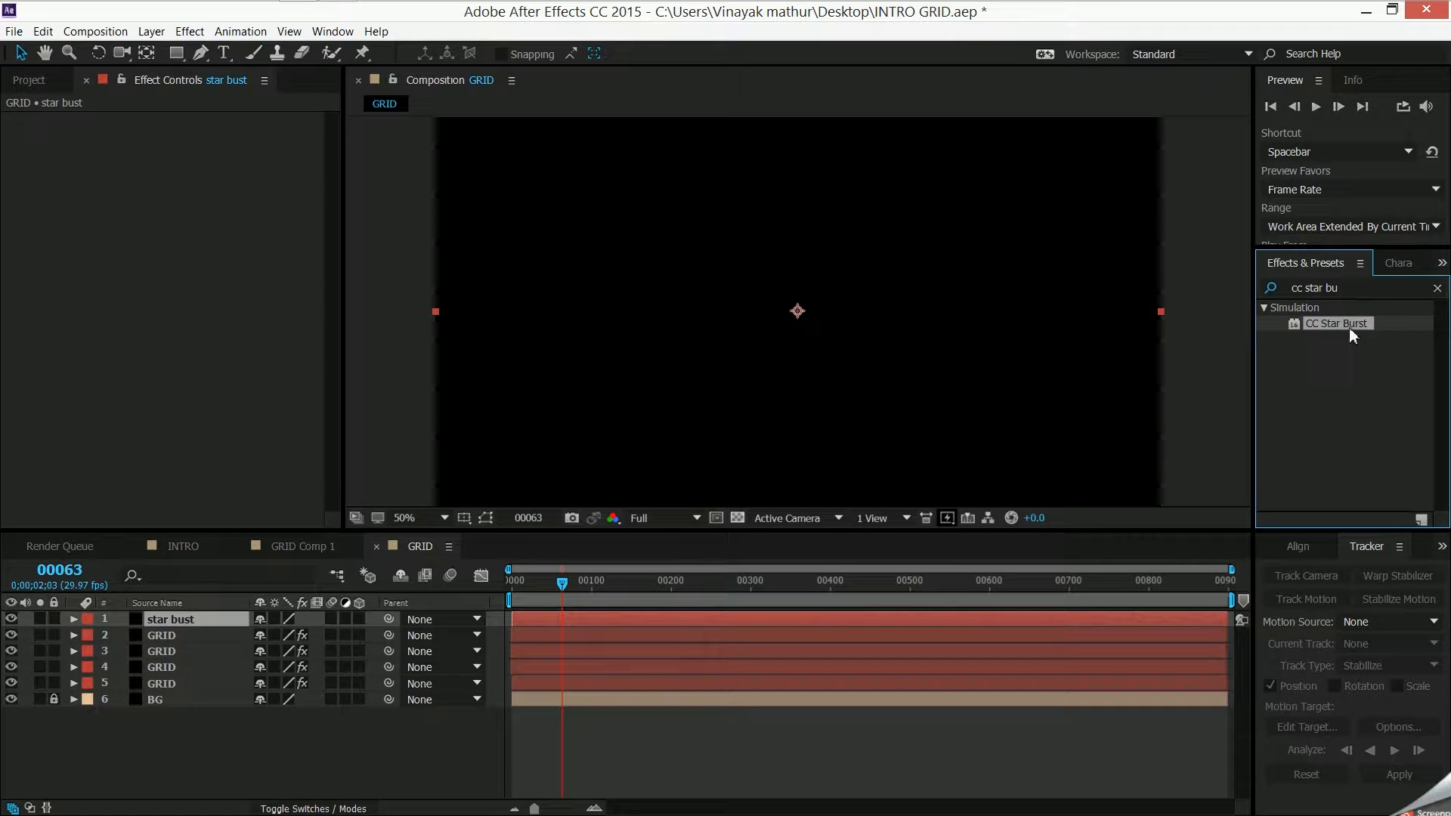
left_click_drag(1357, 322, 146, 143)
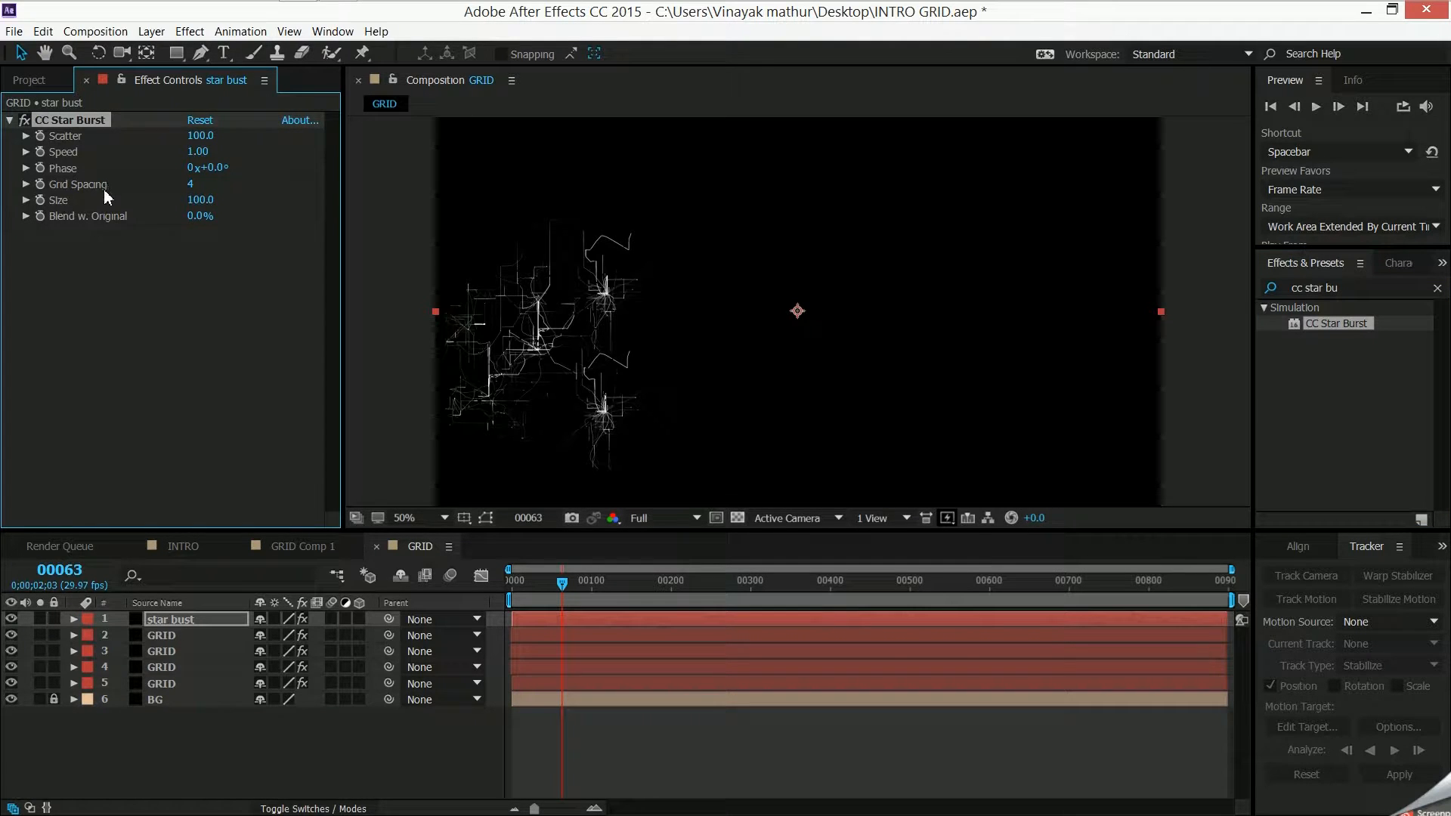
- Set CC Star Burst's Scatter and Speed to 0 on the star bust layer
left_click(195, 136)
type("0")
key("Return")
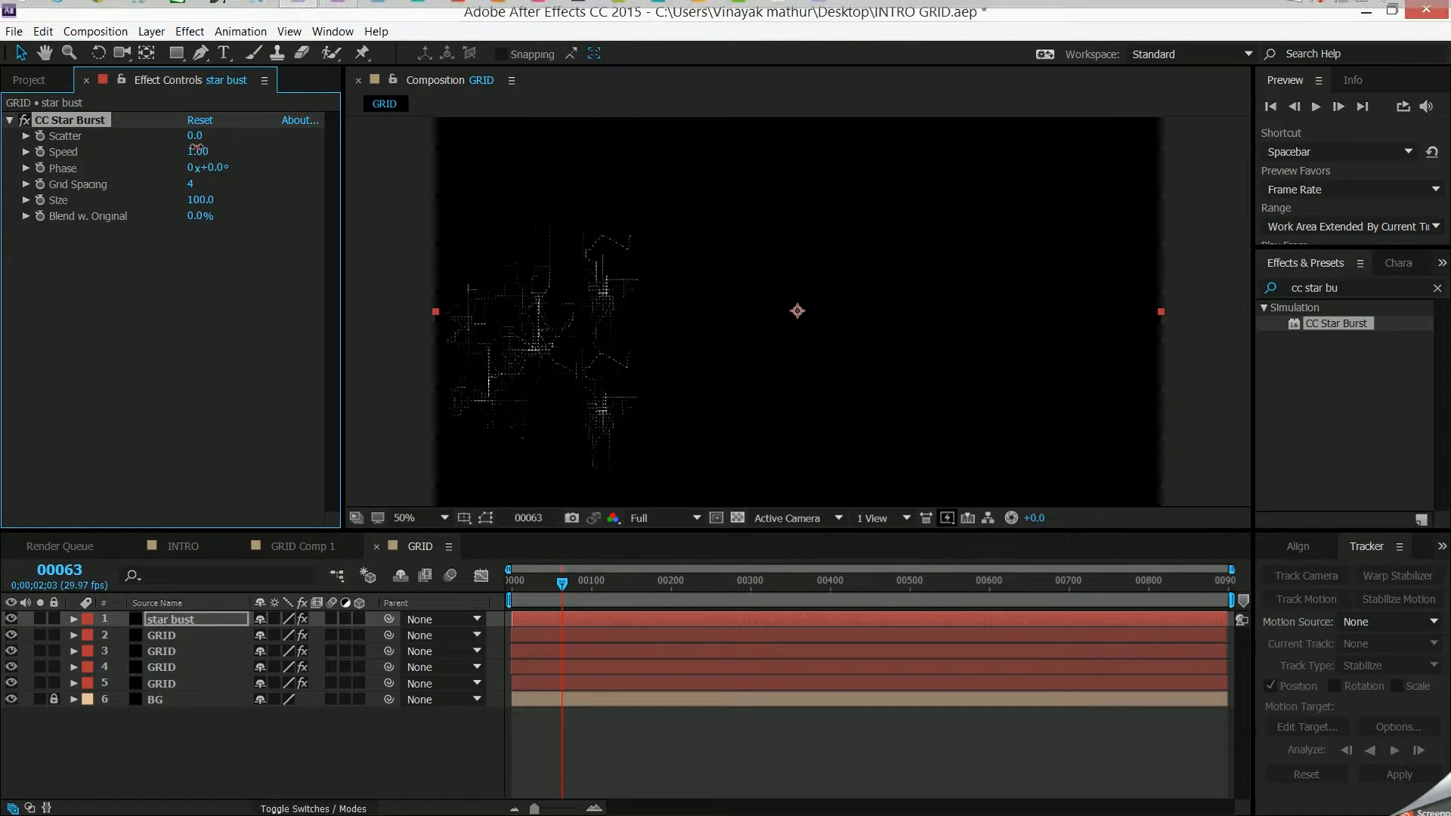
key("Tab")
type("0")
key("Return")
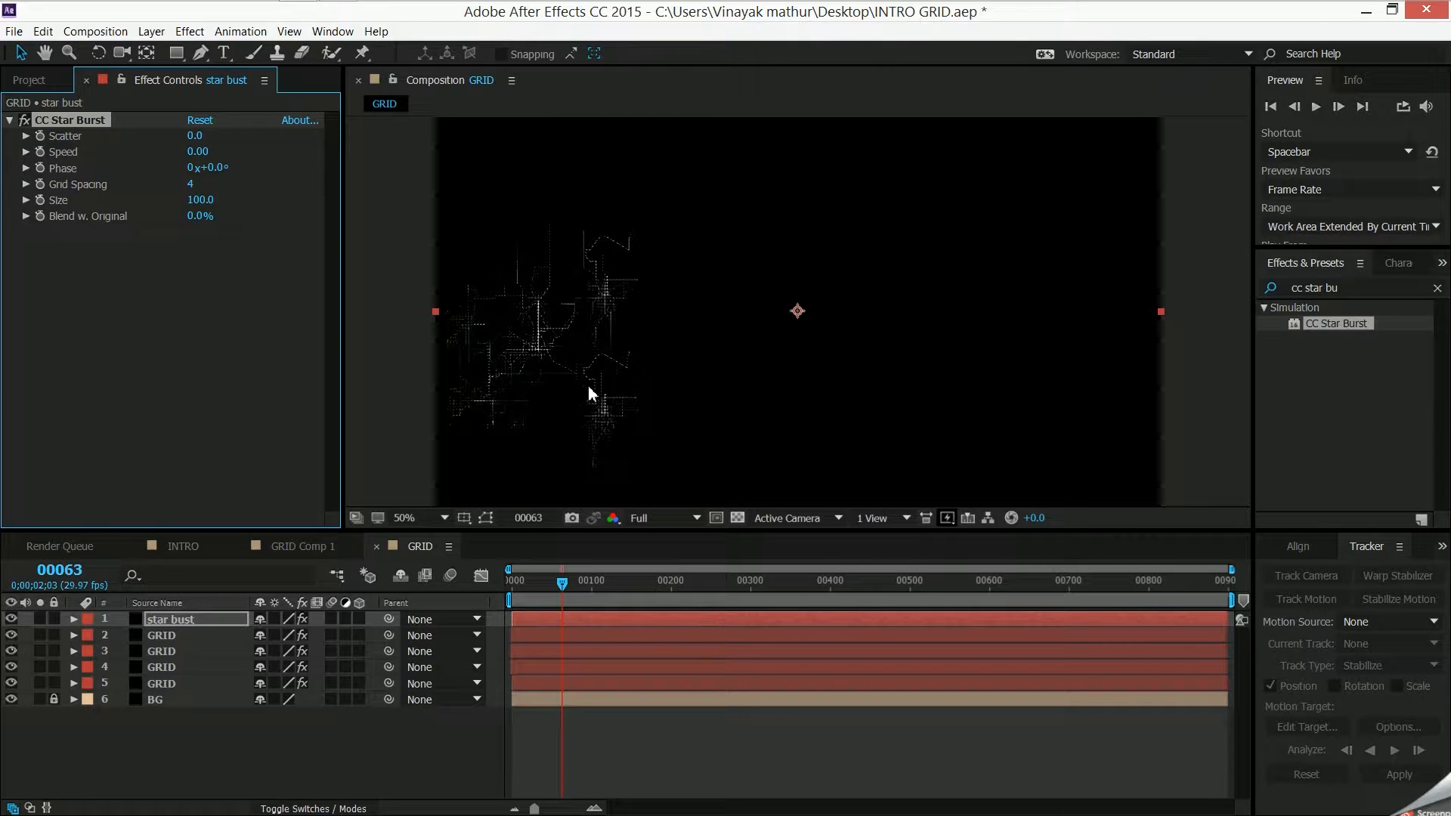
- Set CC Star Burst's Size to 122, try Grid Spacing values of 1 and 18, and settle on a small spacing giving fine dots
left_click_drag(198, 202, 240, 201)
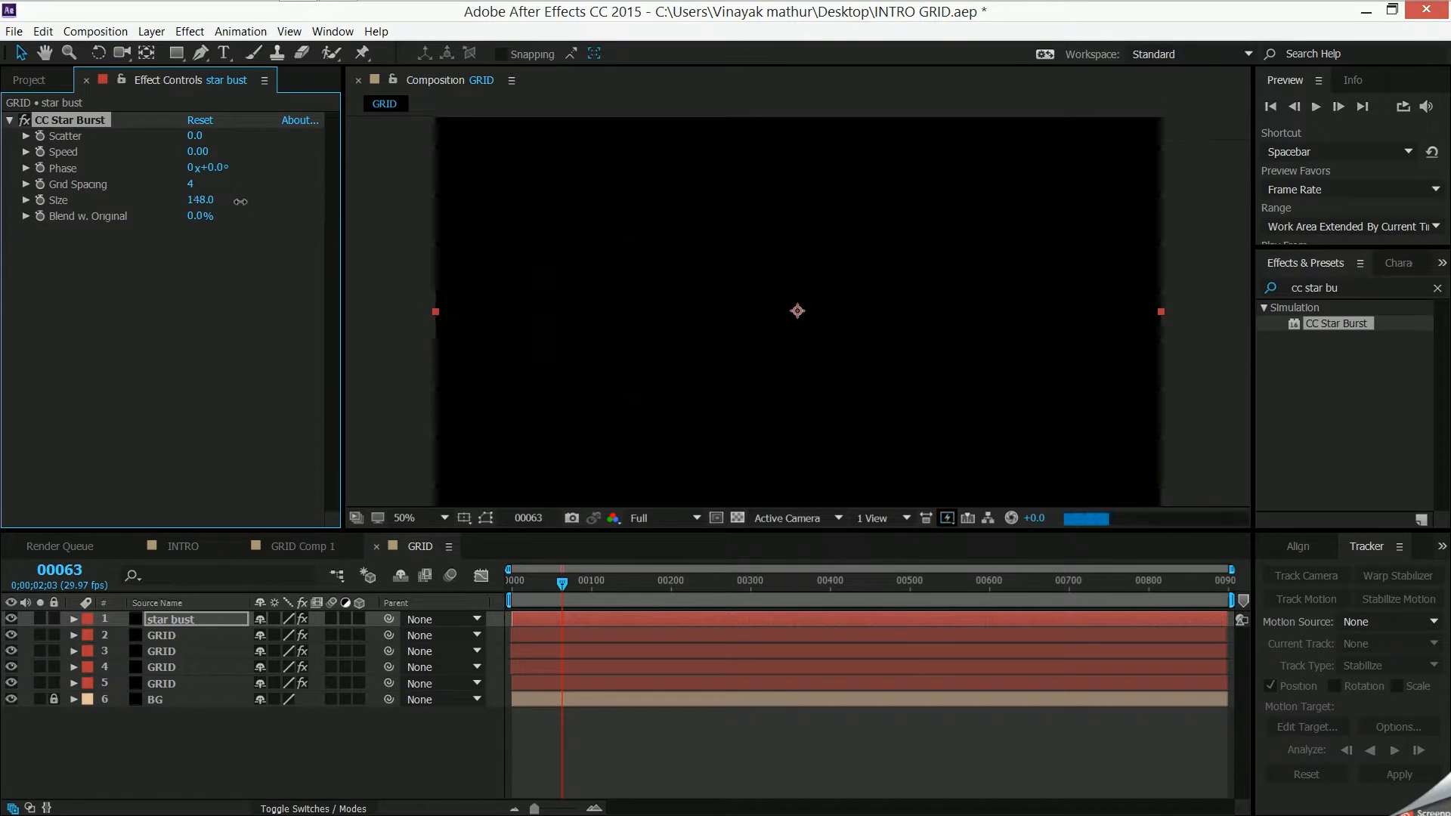
left_click_drag(201, 199, 182, 201)
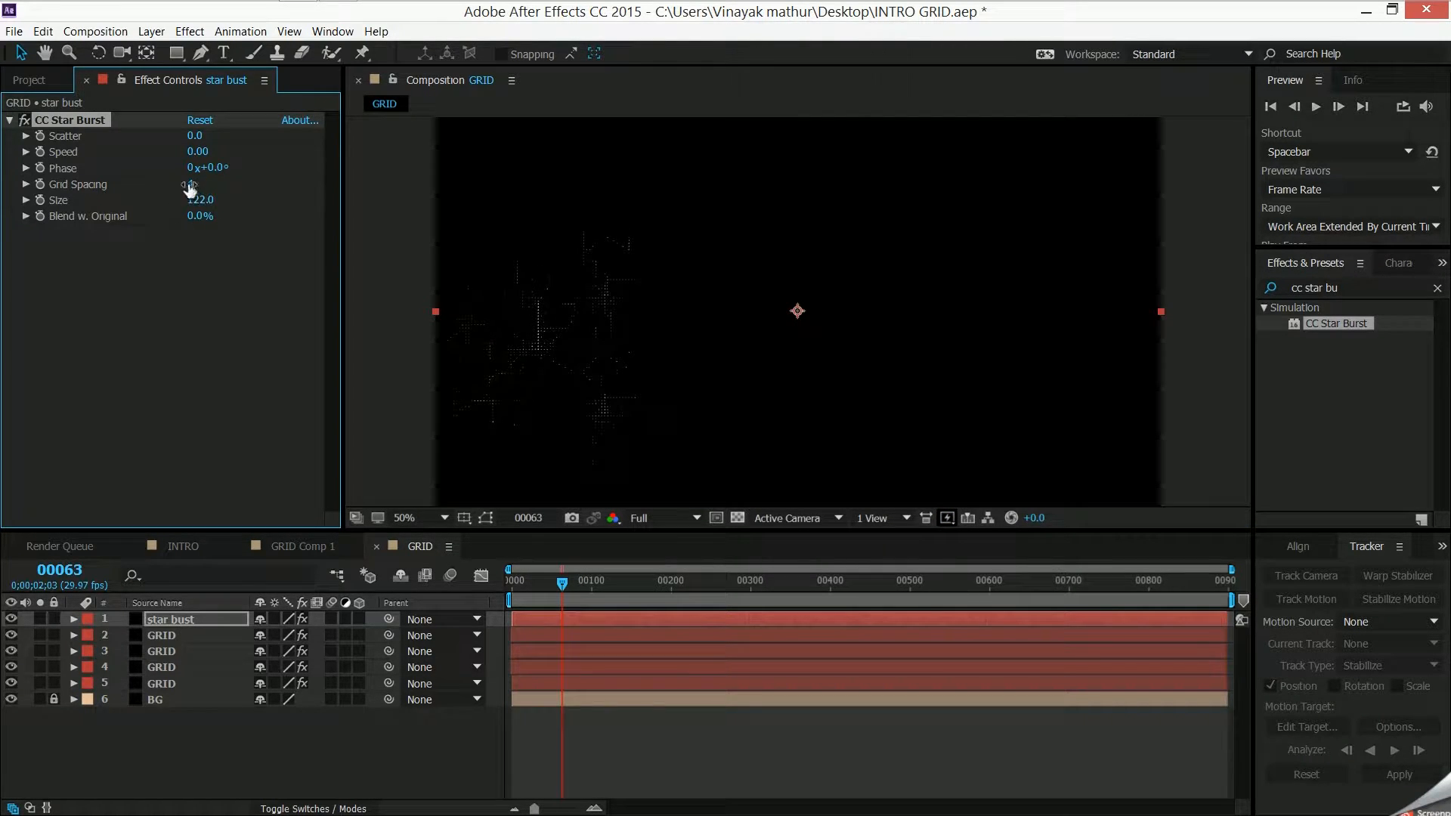
left_click_drag(185, 183, 168, 184)
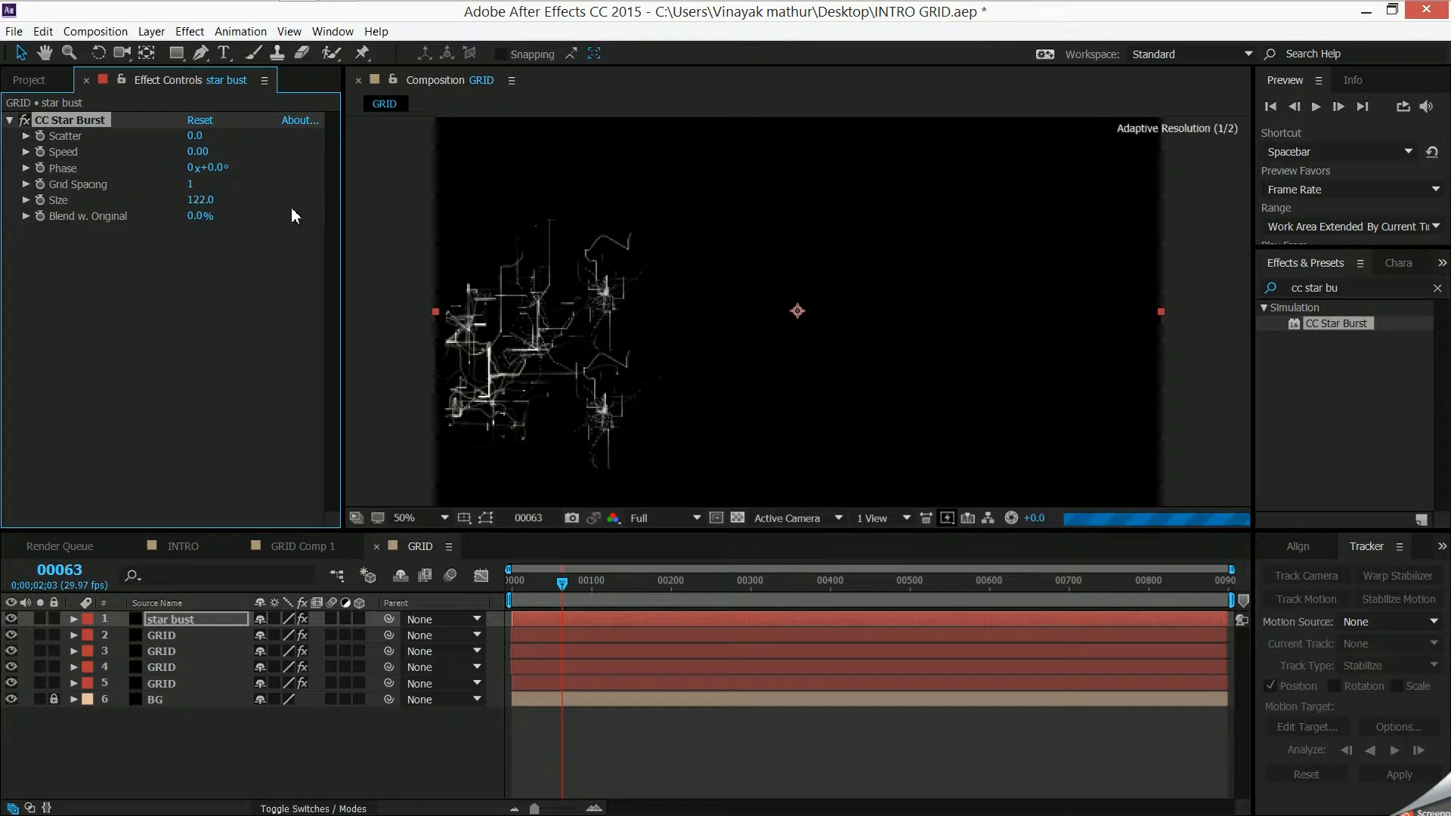
left_click_drag(181, 186, 210, 184)
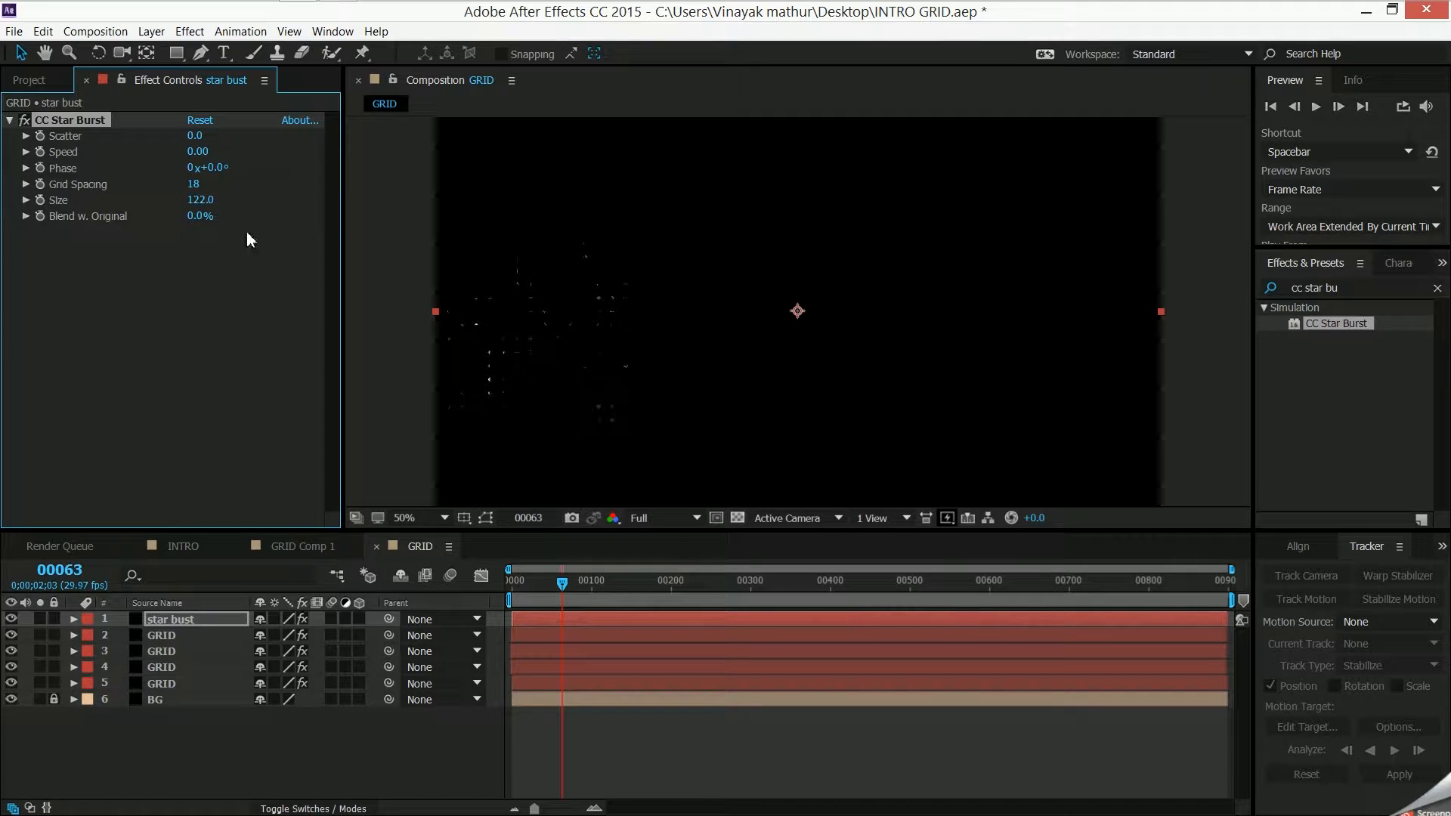
left_click_drag(192, 189, 175, 184)
left_click(9, 119)
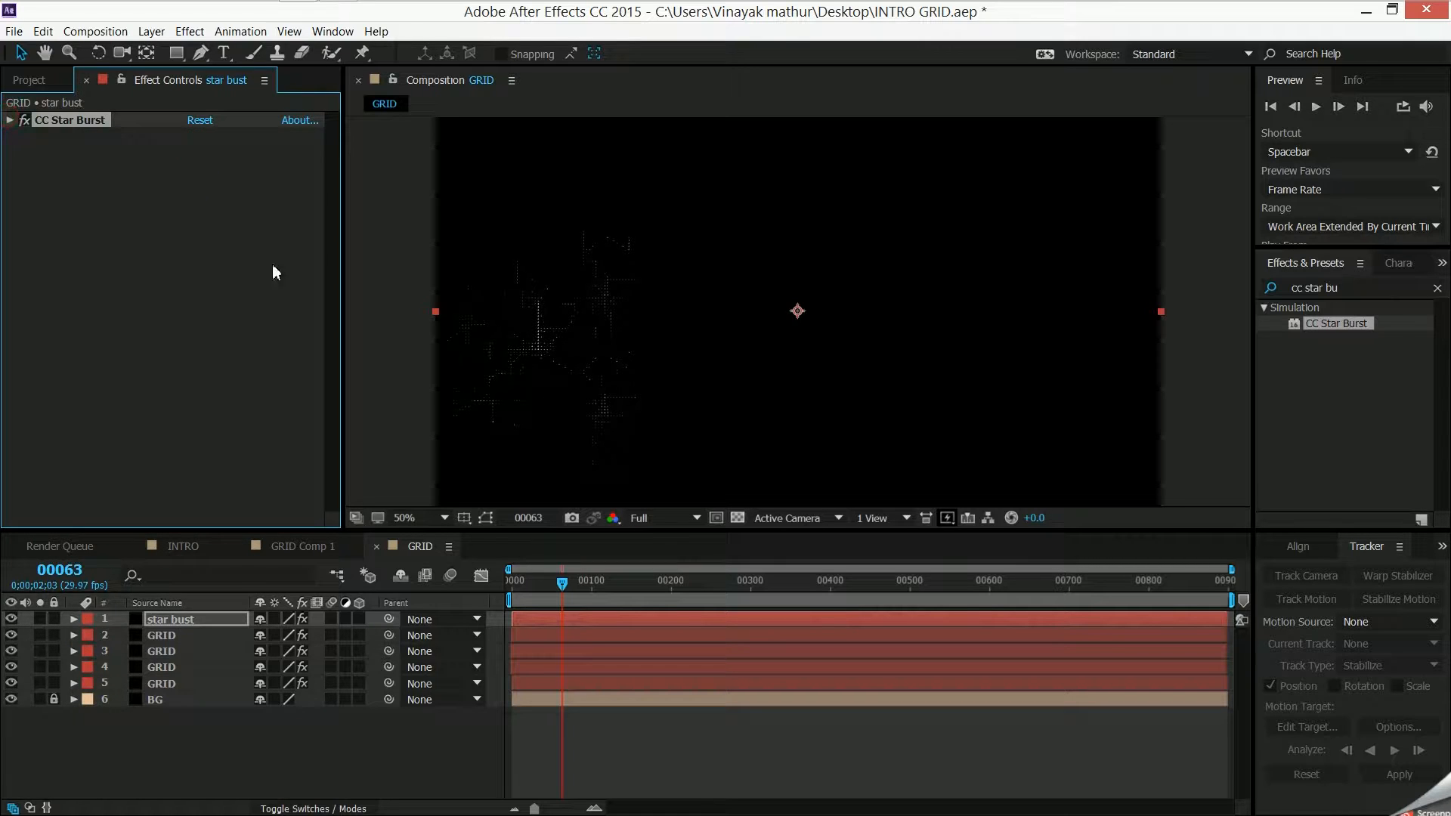
- Check the Random Dots effects in GRID Comp 1, and add Solid Composite with a black color to the star bust layer
left_click(280, 555)
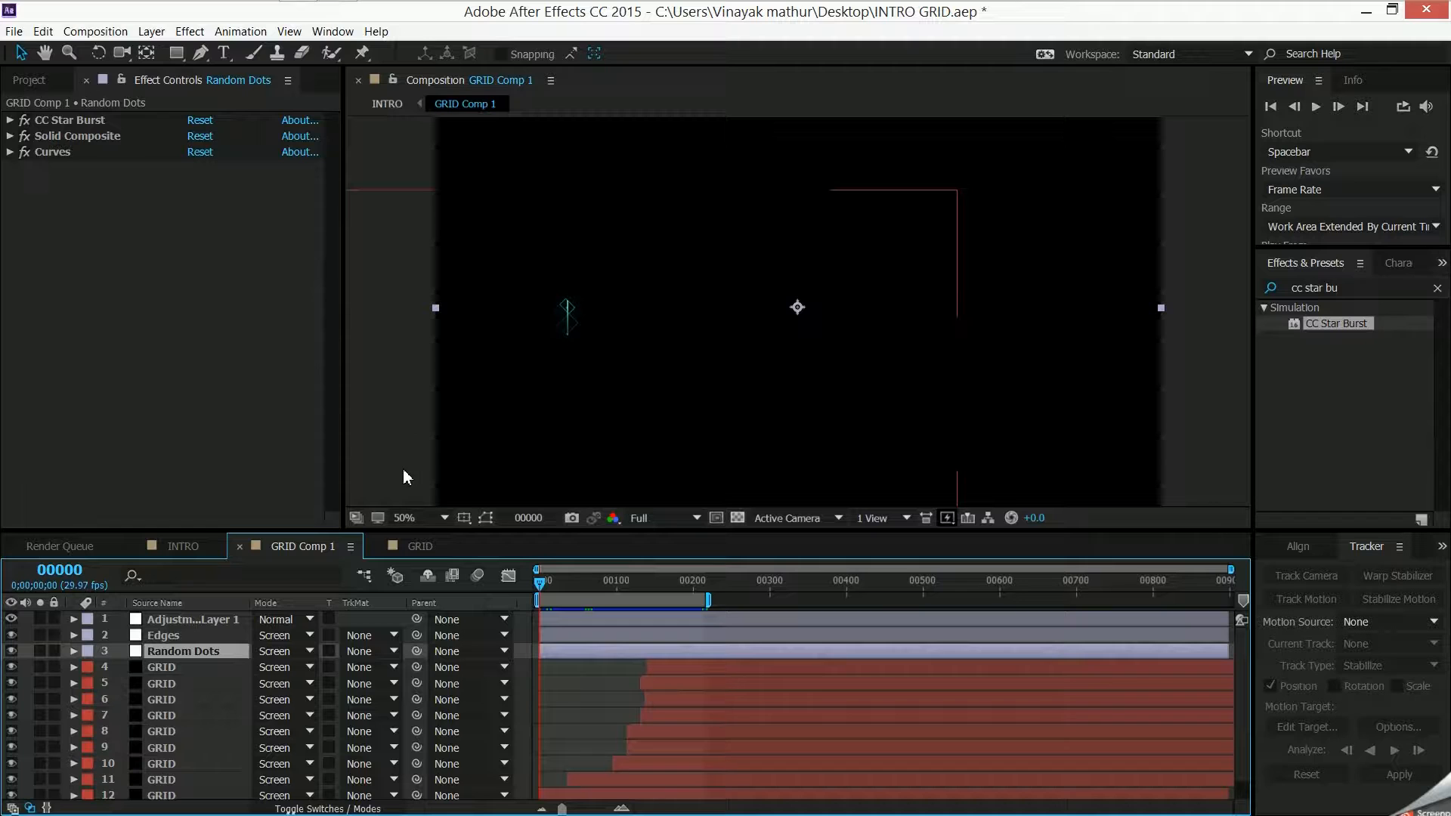
left_click(420, 546)
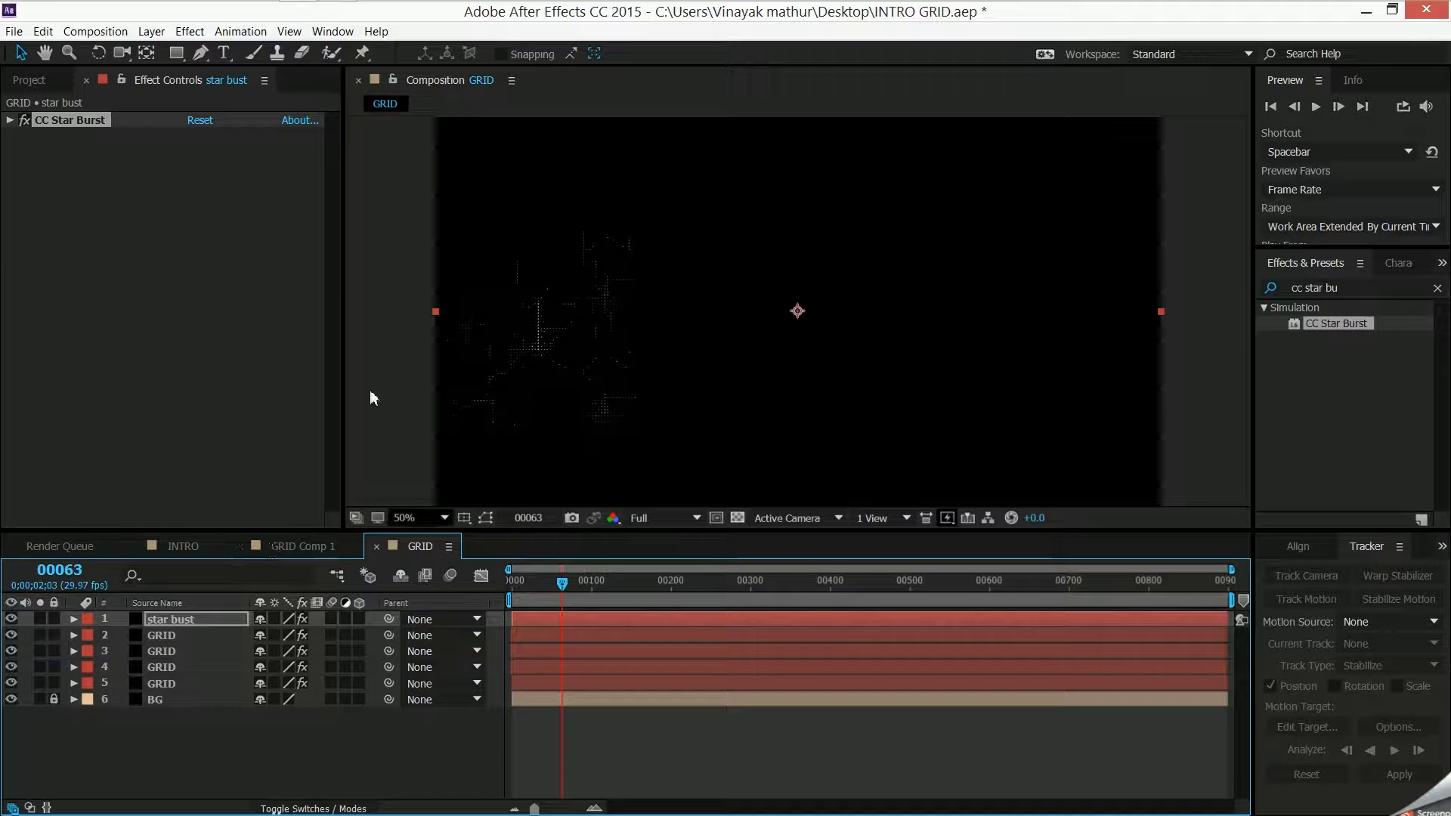
left_click(201, 31)
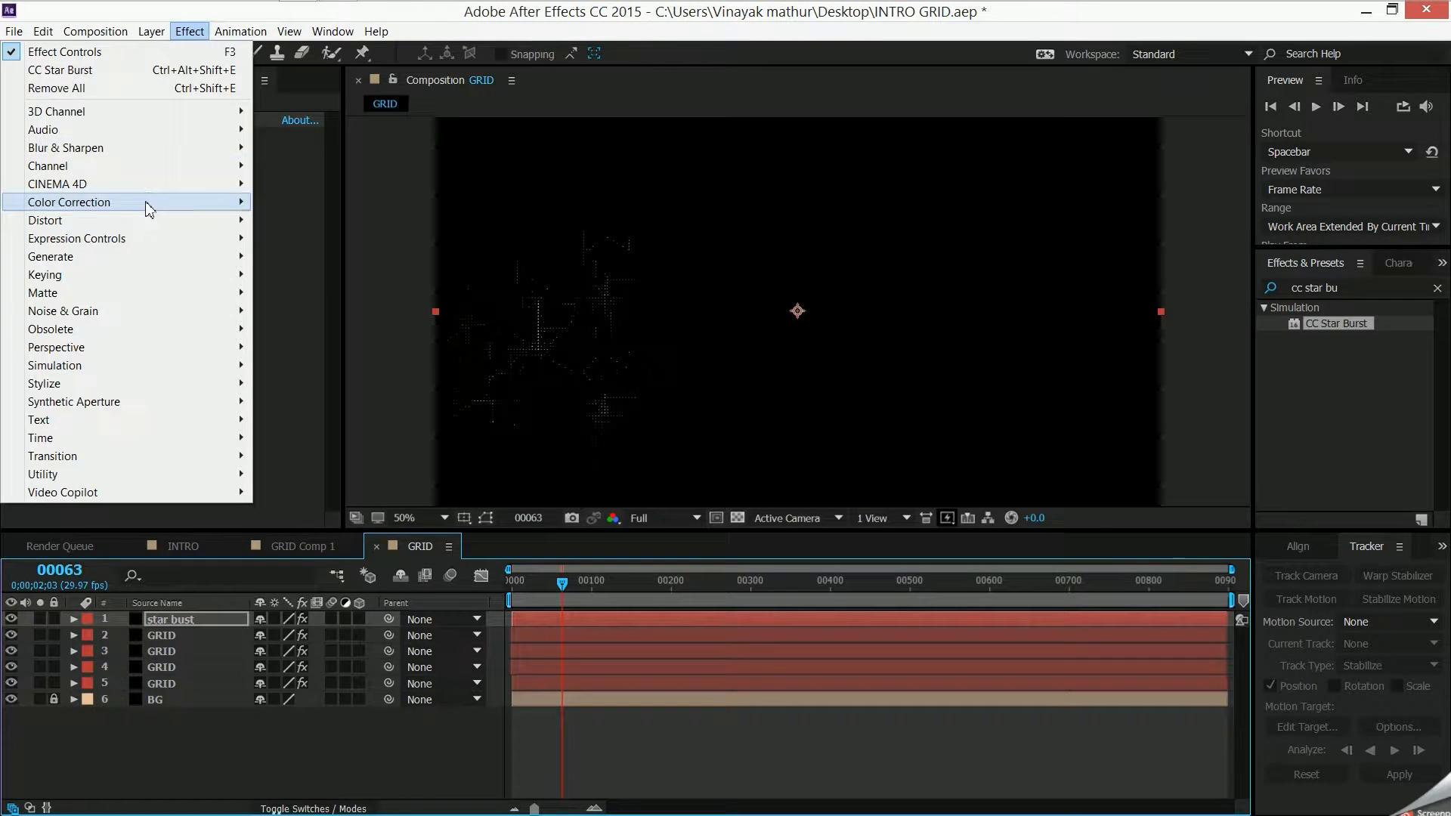
mouse_move(189, 166)
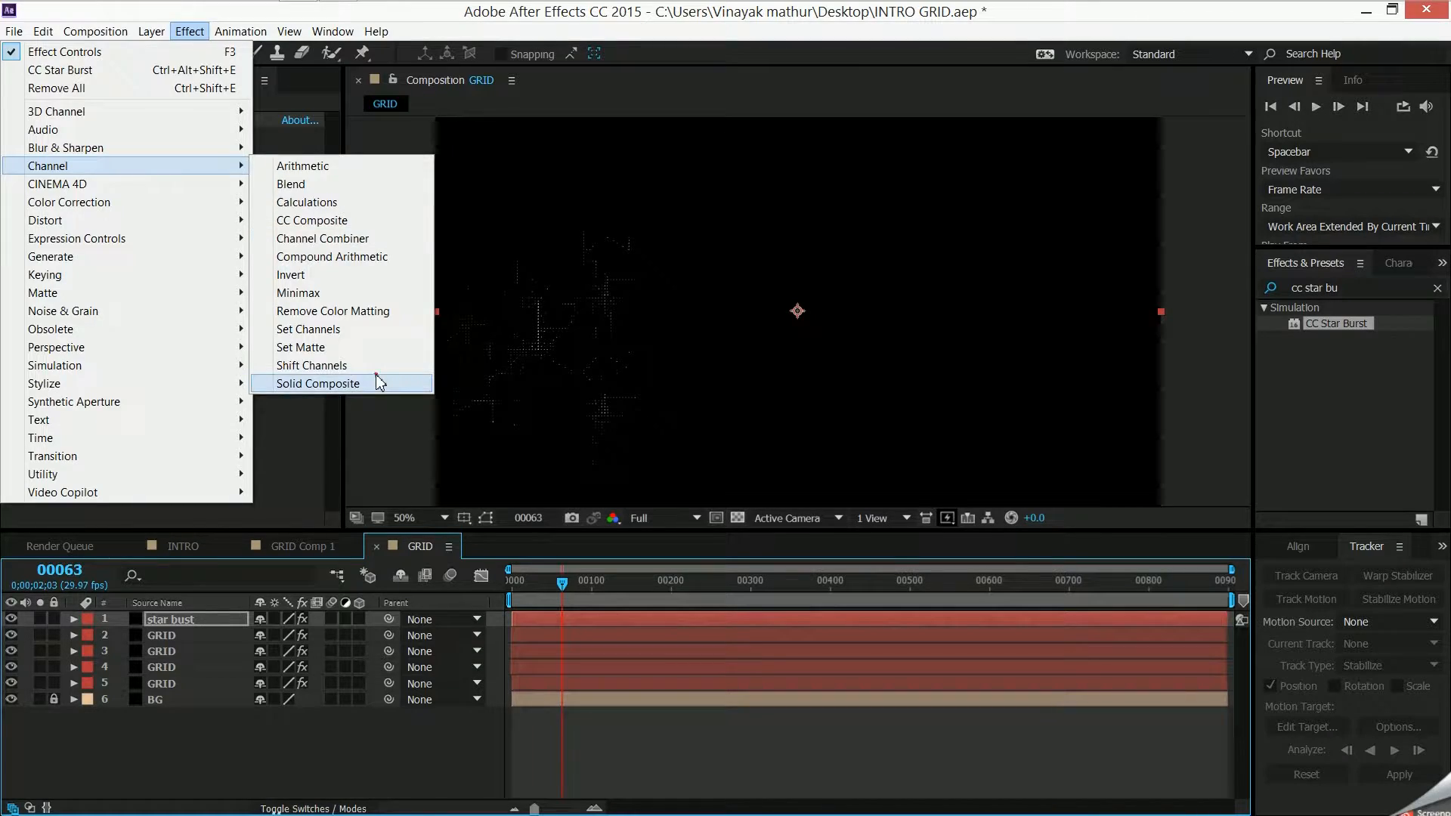
left_click(377, 383)
left_click(201, 169)
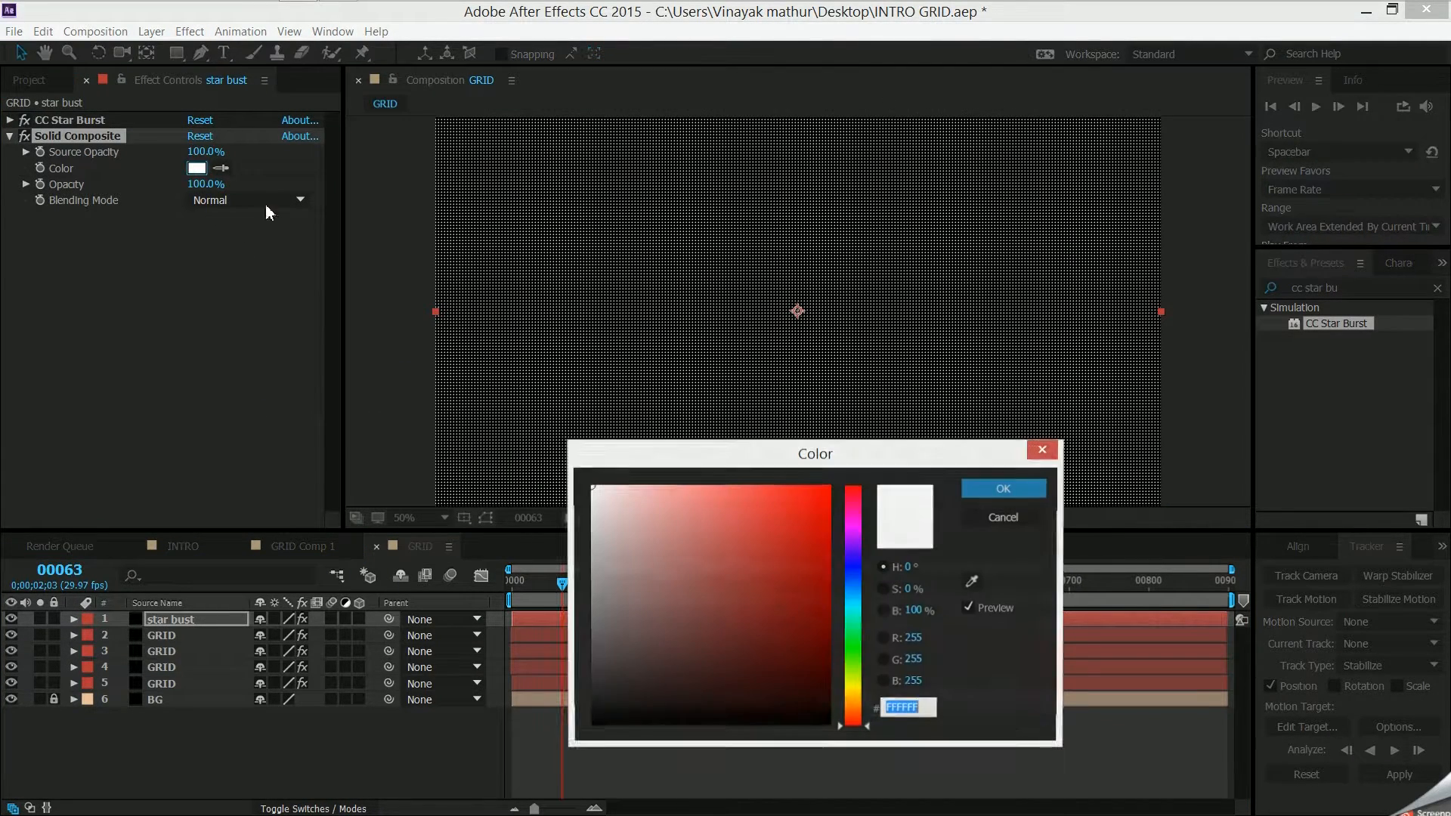
left_click_drag(668, 557, 605, 772)
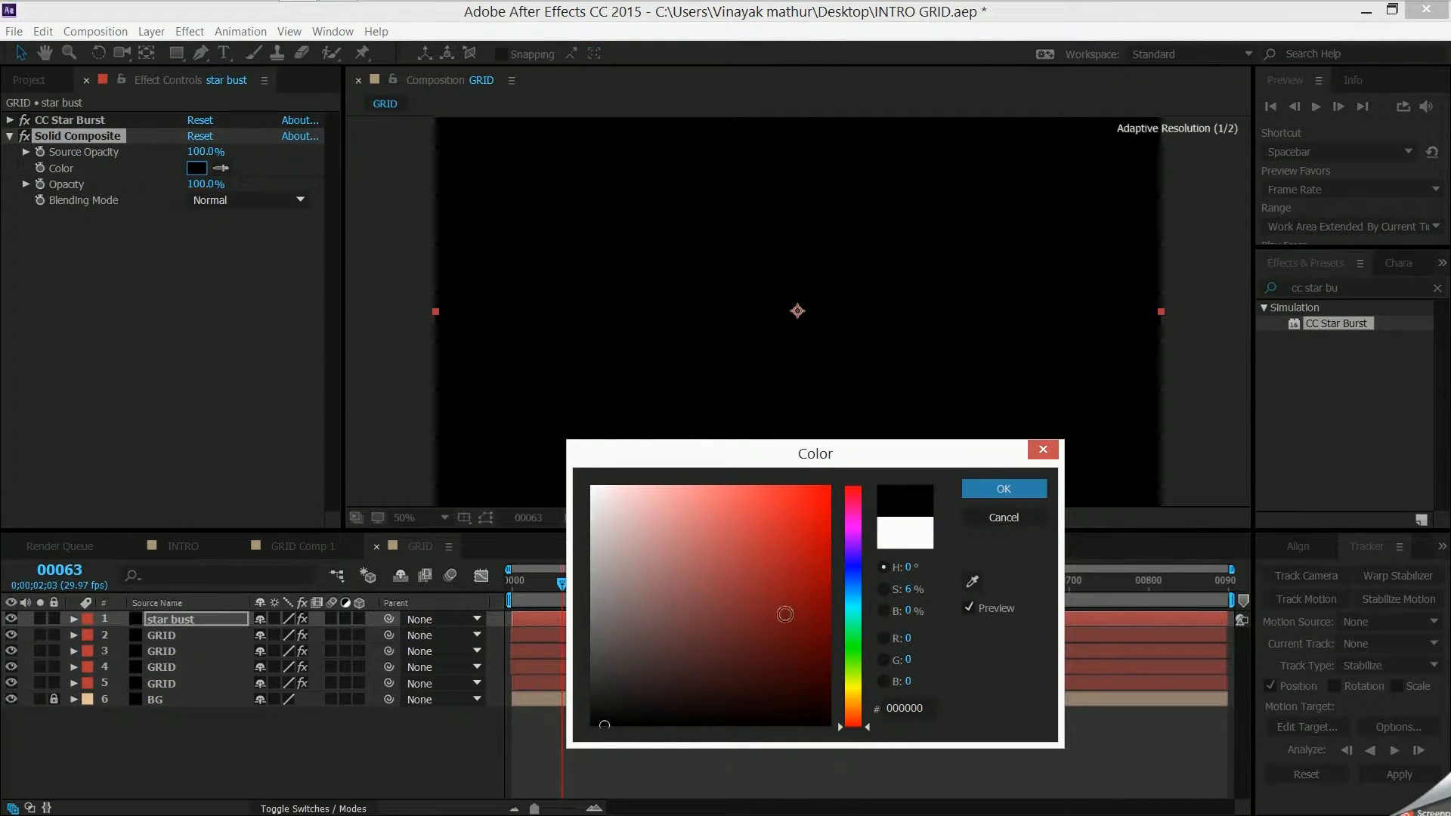
left_click(1000, 490)
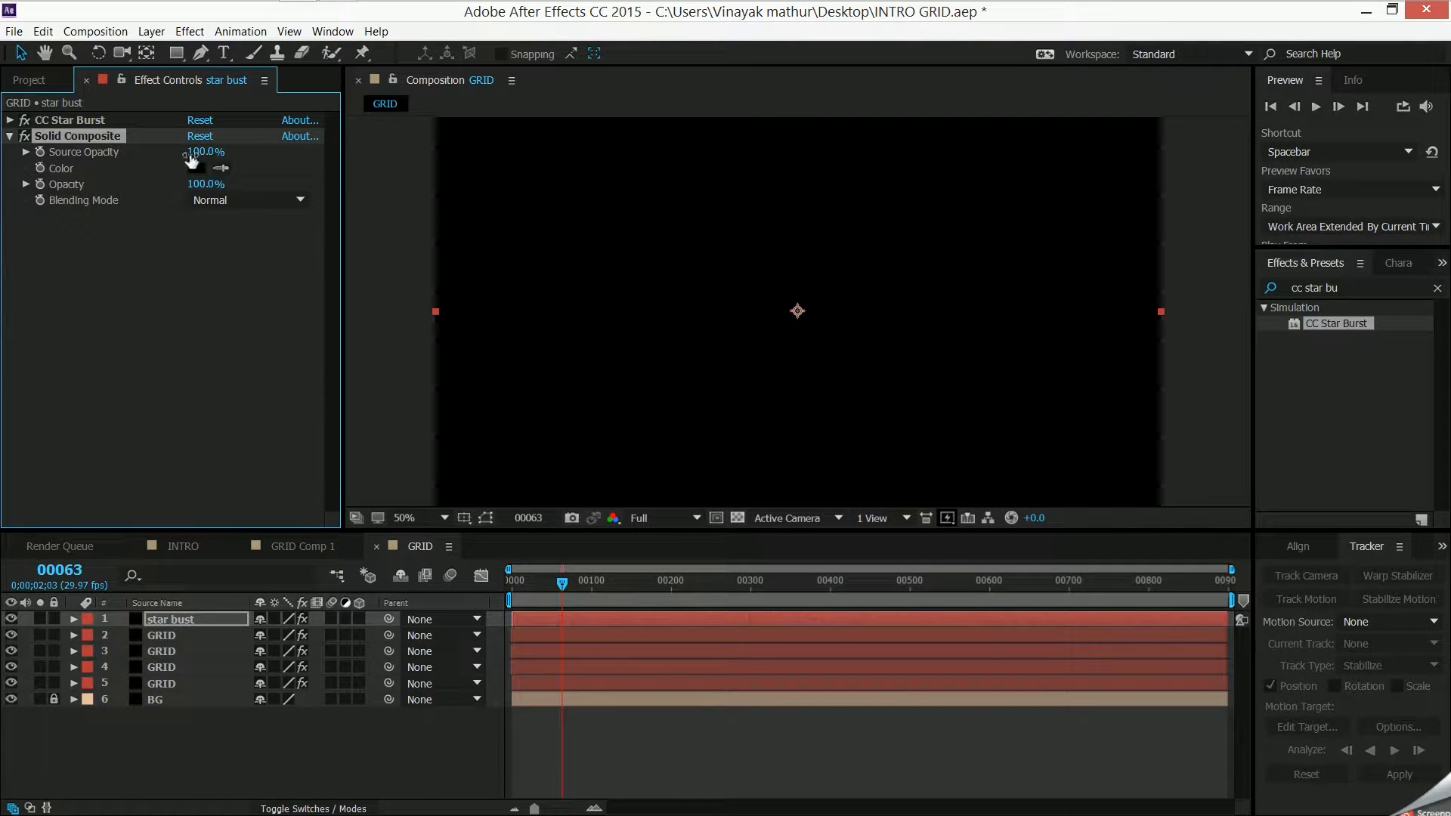
- Try the Screen and Add blending modes for Solid Composite on the star bust layer
left_click(216, 201)
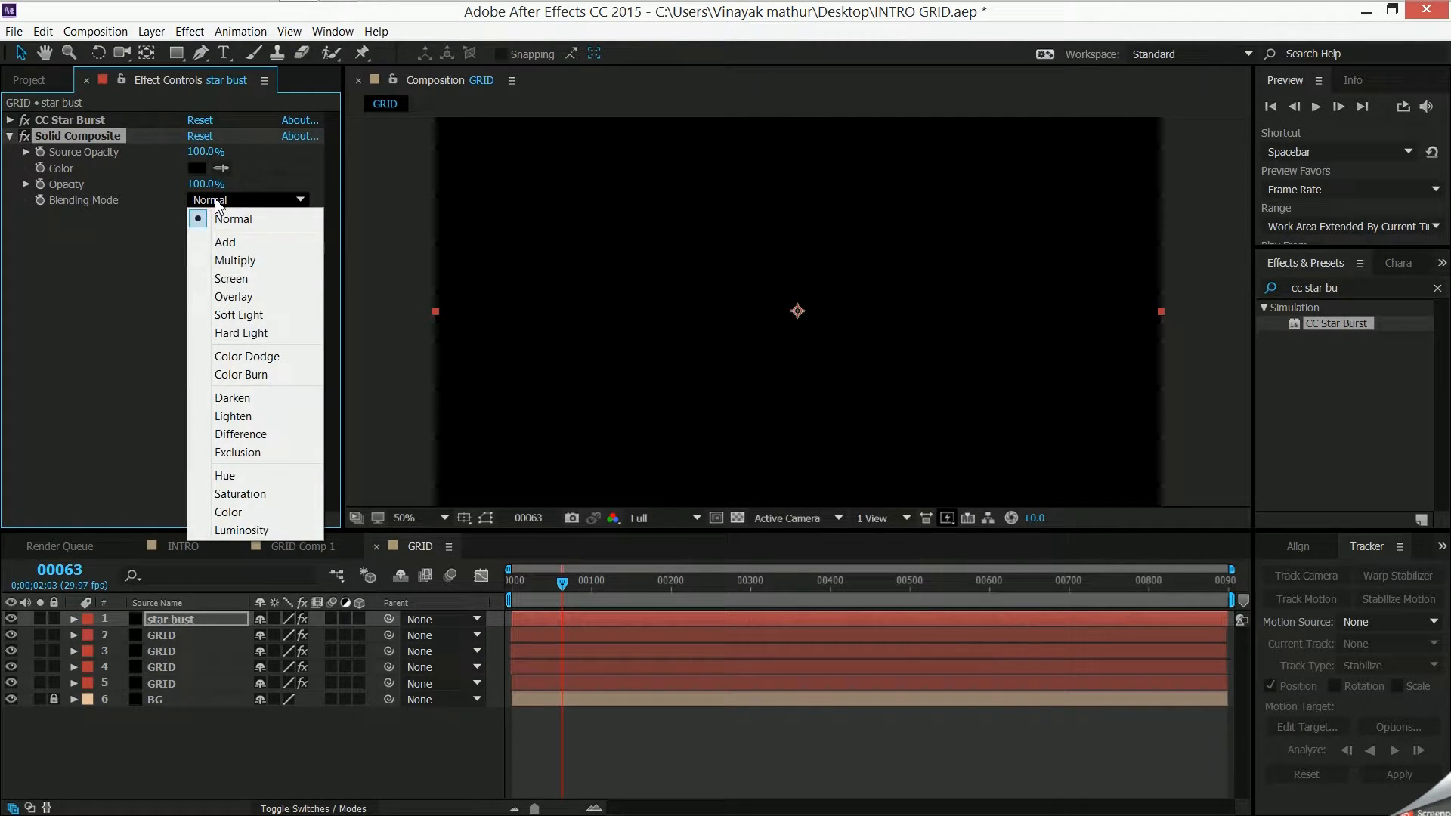
left_click(235, 279)
left_click(241, 201)
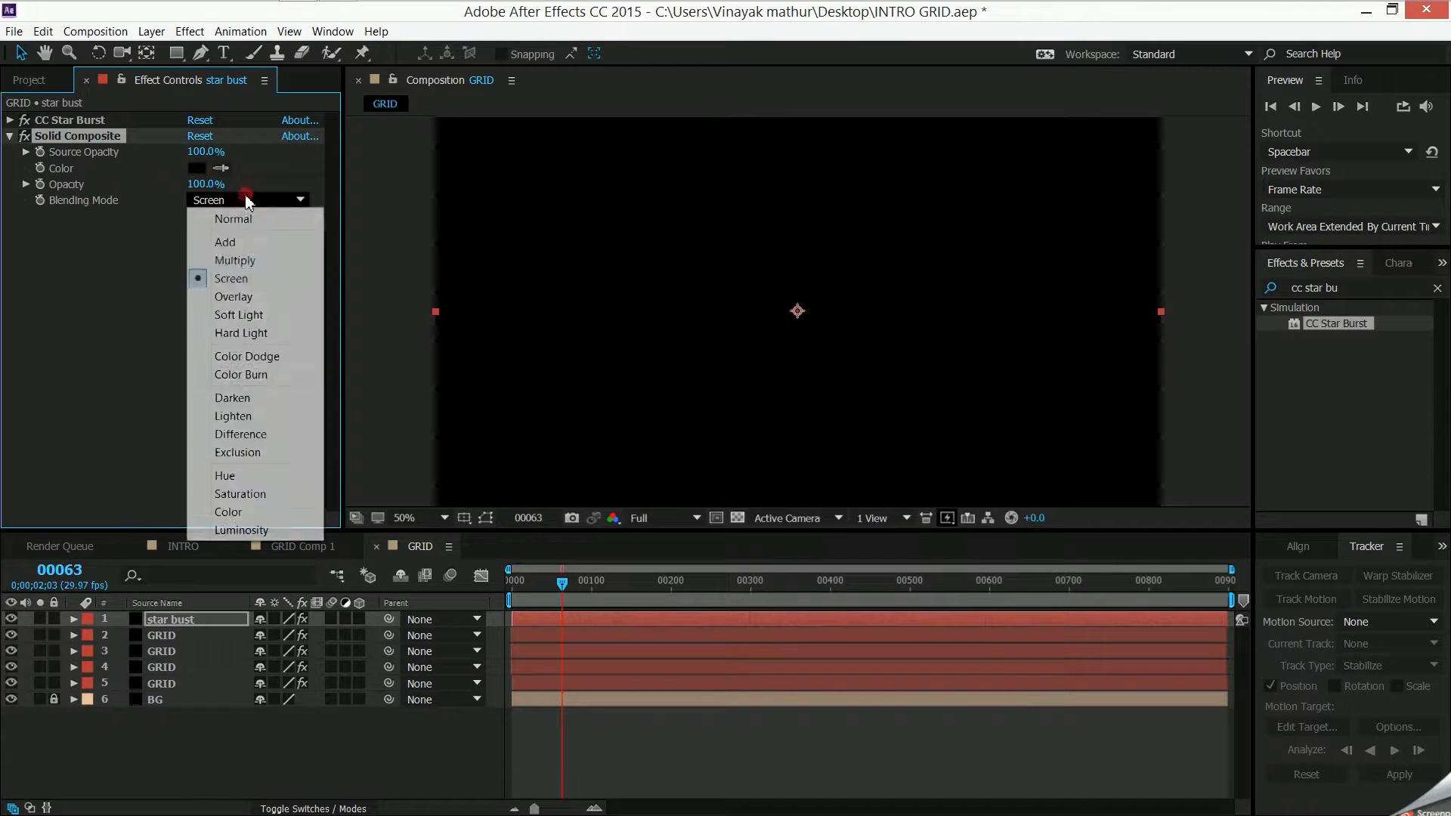
left_click(232, 242)
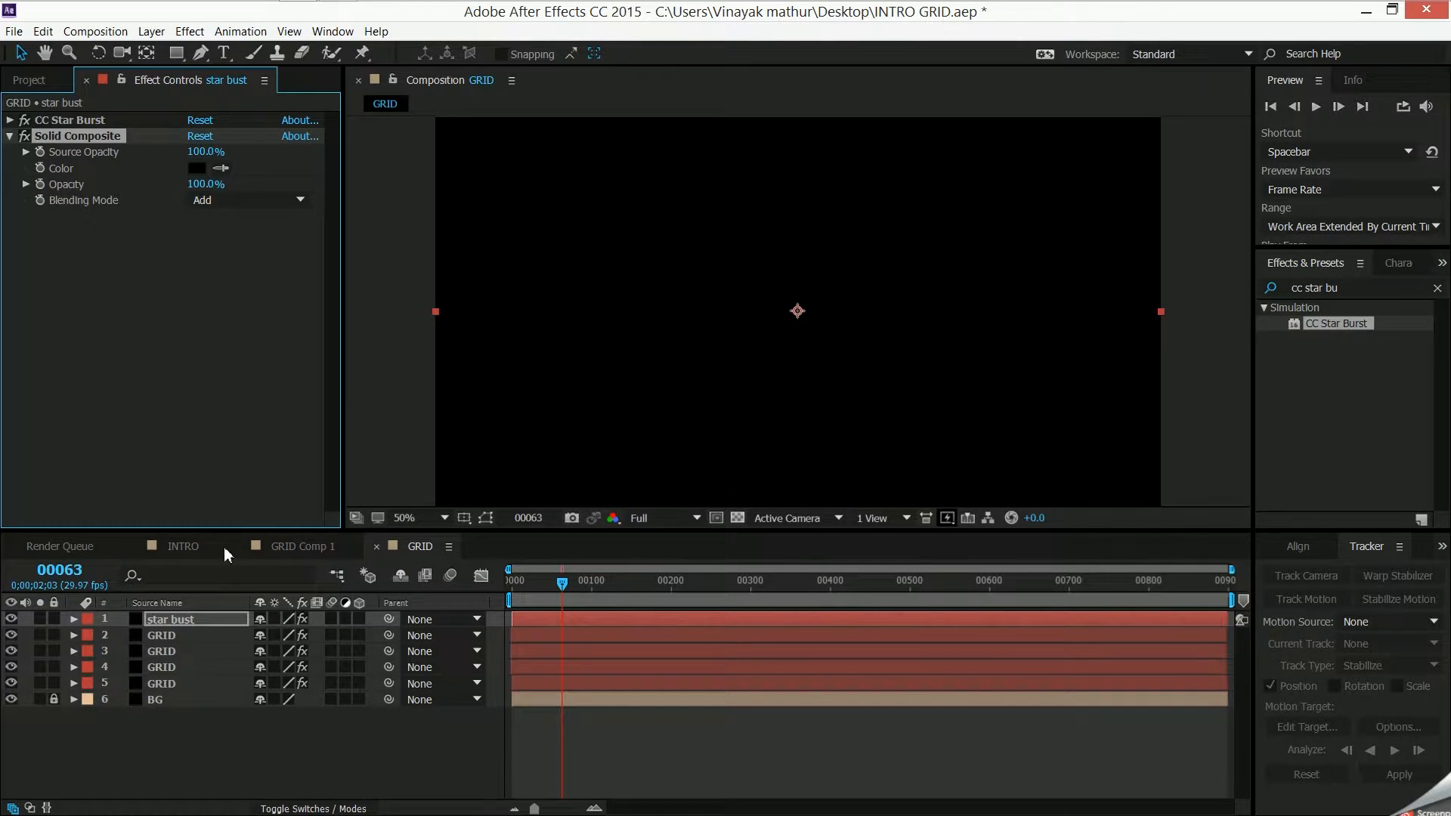
- Check Random Dots' Solid Composite settings in GRID Comp 1, and set the star bust layer's Solid Composite blending mode to Normal
left_click(301, 546)
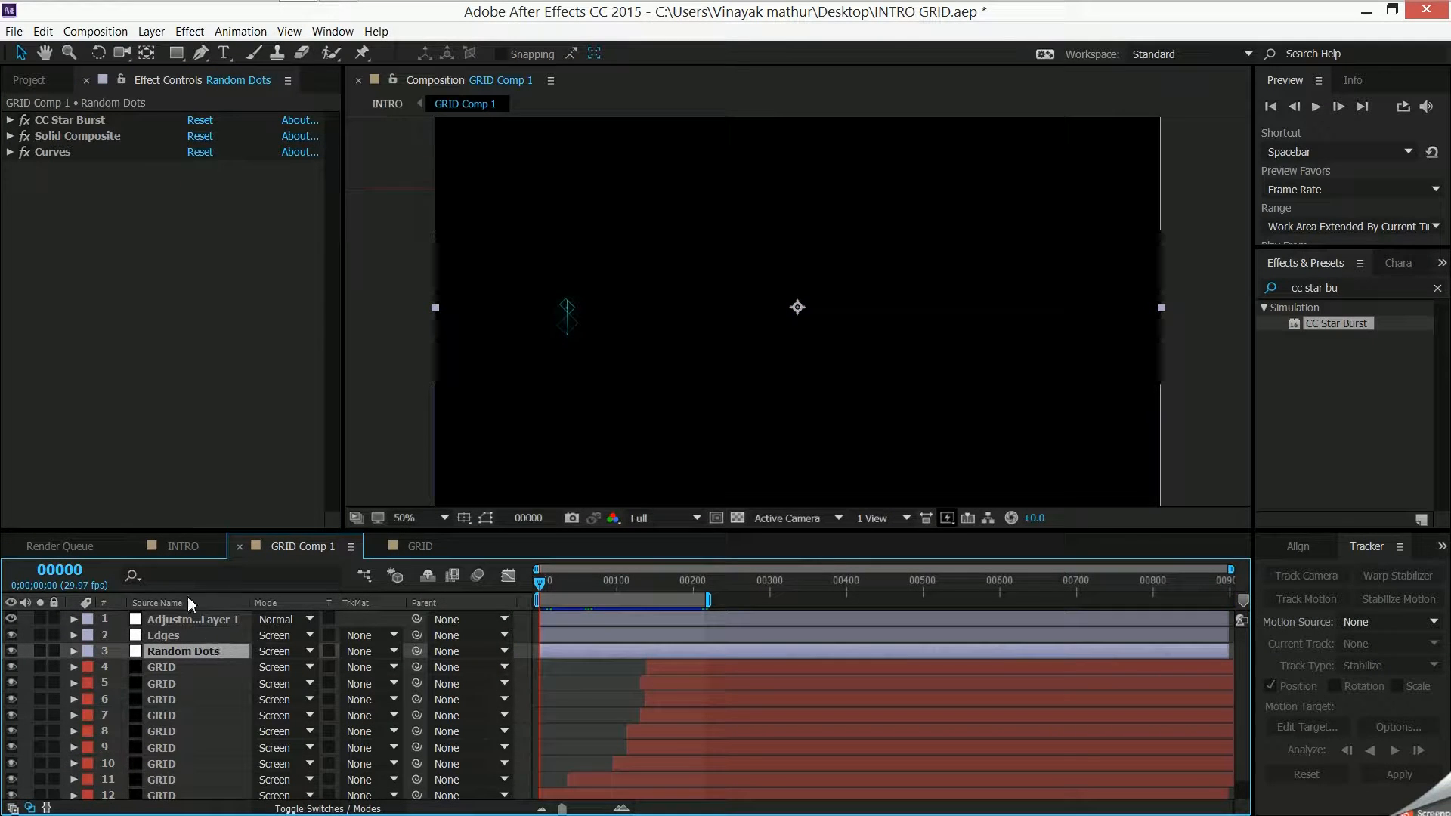
left_click(10, 139)
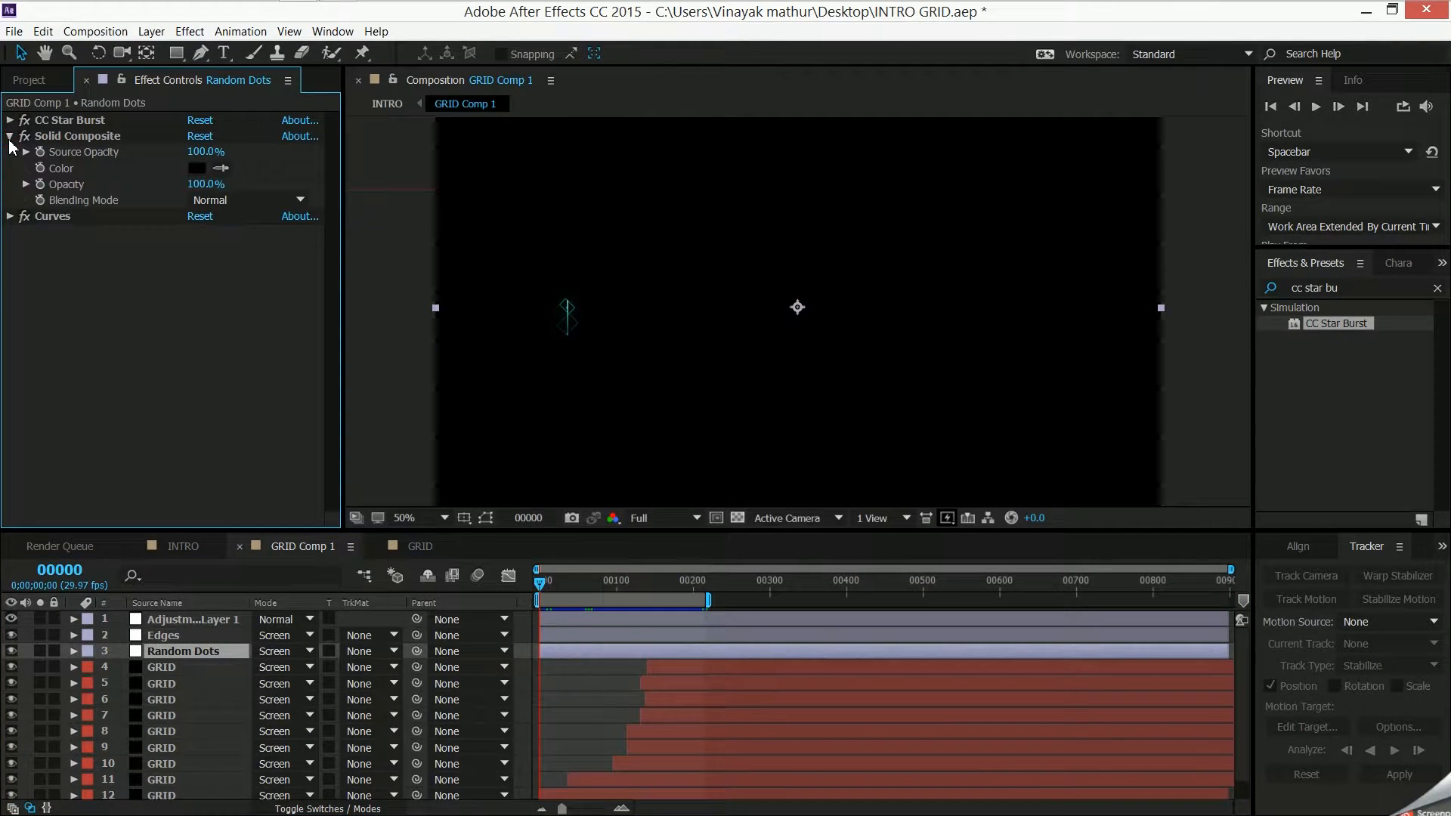
left_click(10, 140)
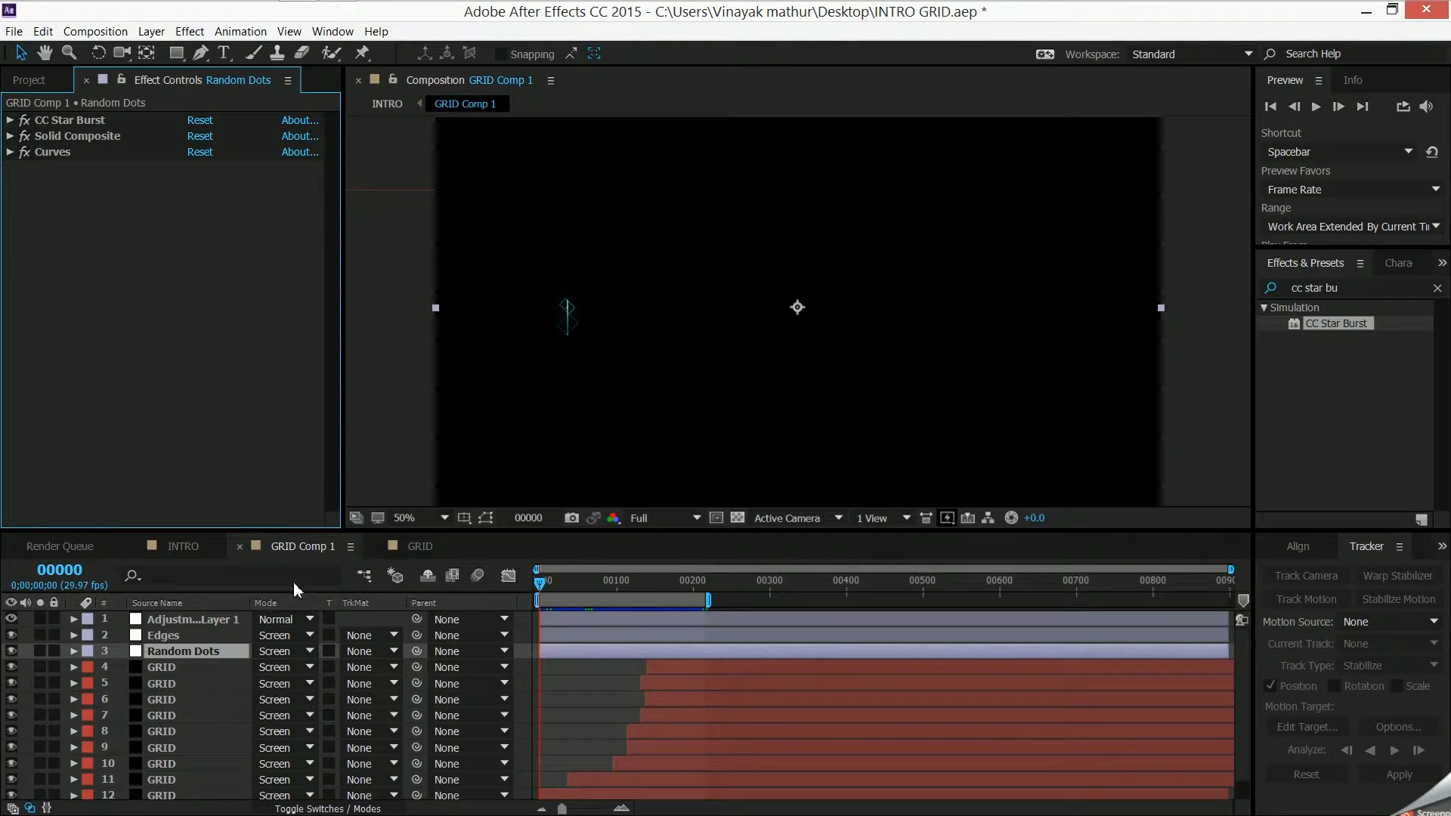
left_click(422, 545)
left_click(256, 201)
left_click(257, 219)
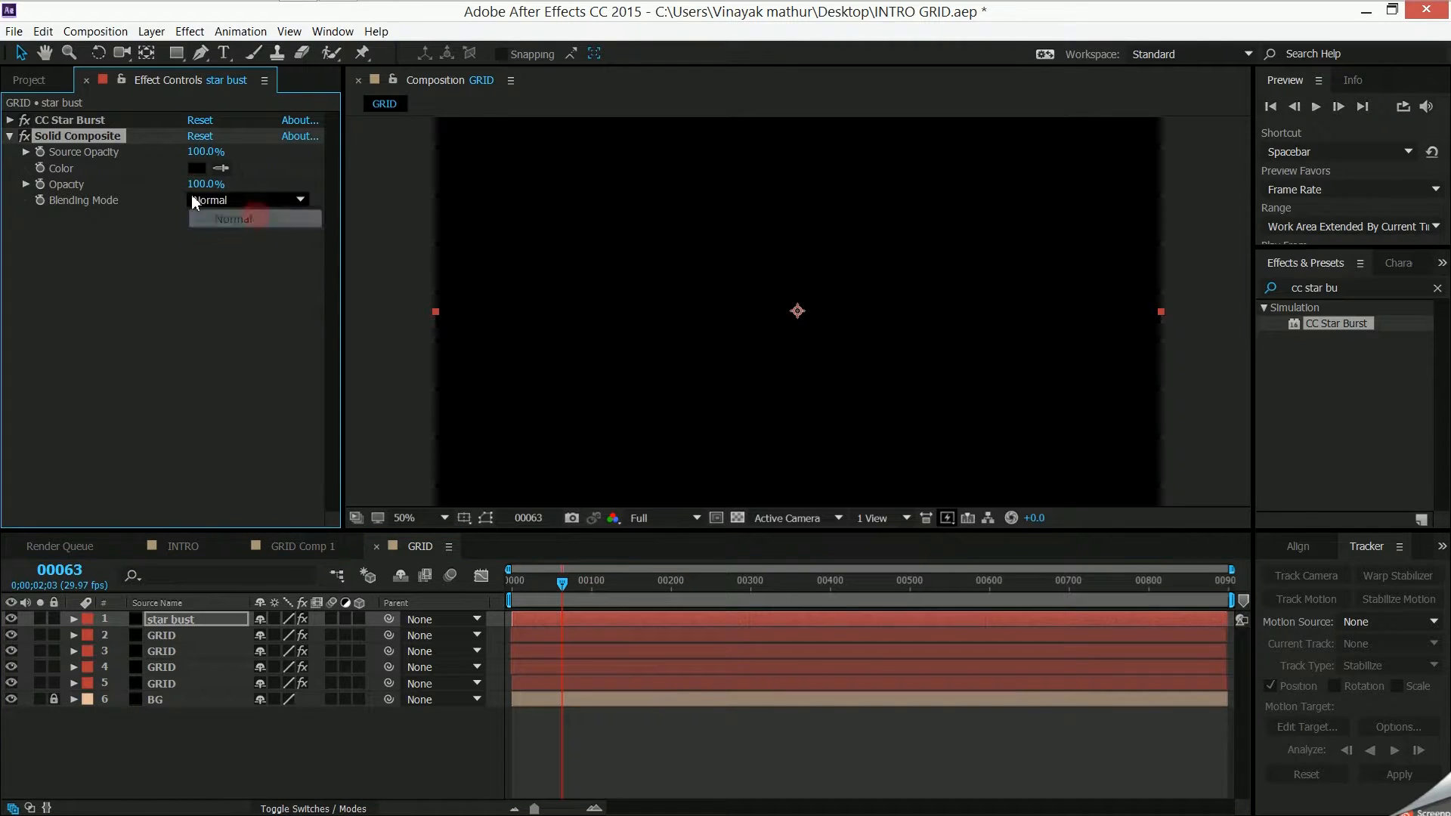
left_click(9, 137)
- Make the four GRID layers 3D layers
left_click(185, 31)
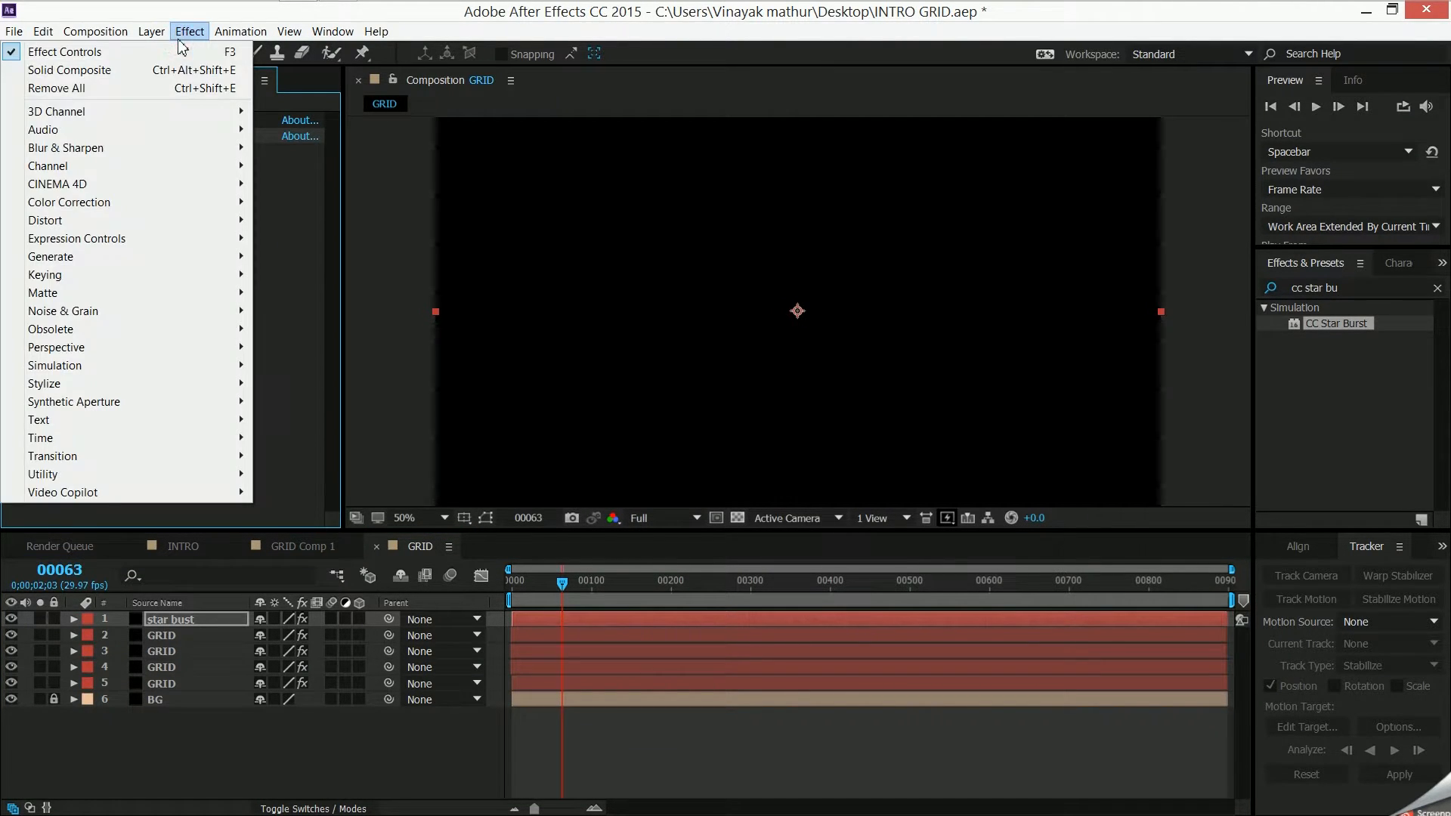
left_click(189, 31)
left_click(361, 684)
left_click_drag(364, 687, 362, 632)
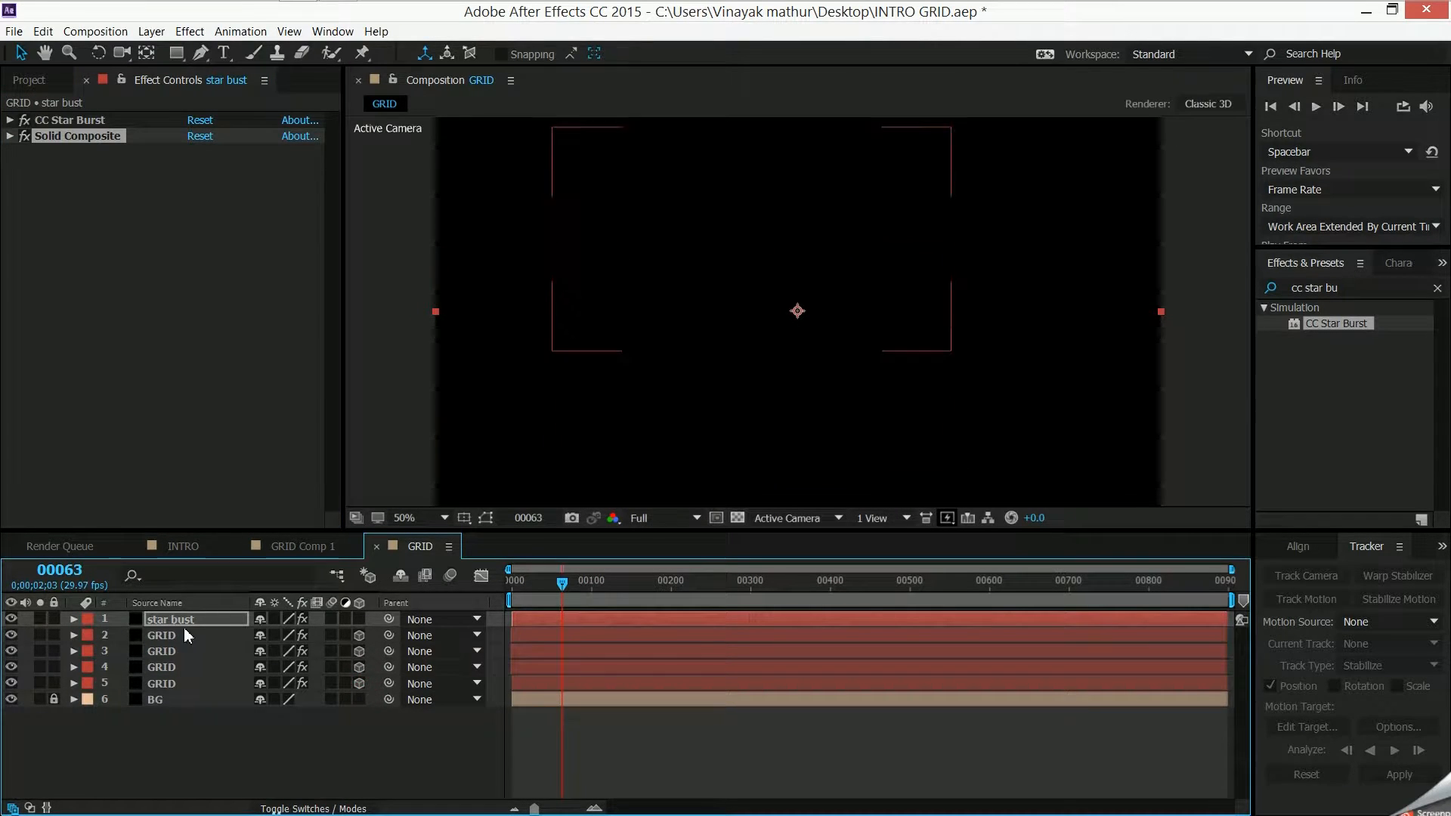
- Set the blending mode of all four GRID layers to Screen
left_click(208, 637)
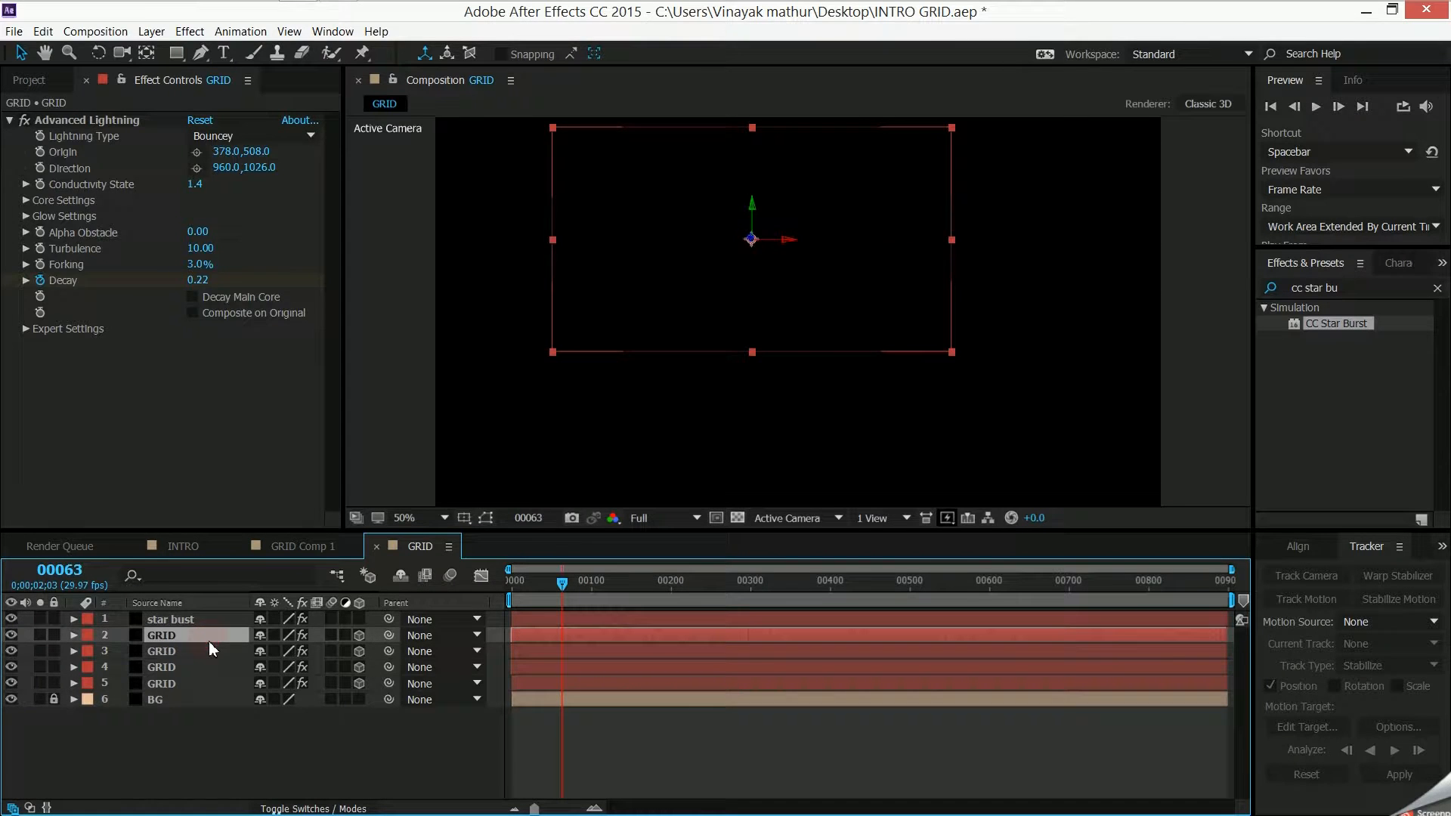
left_click(210, 684)
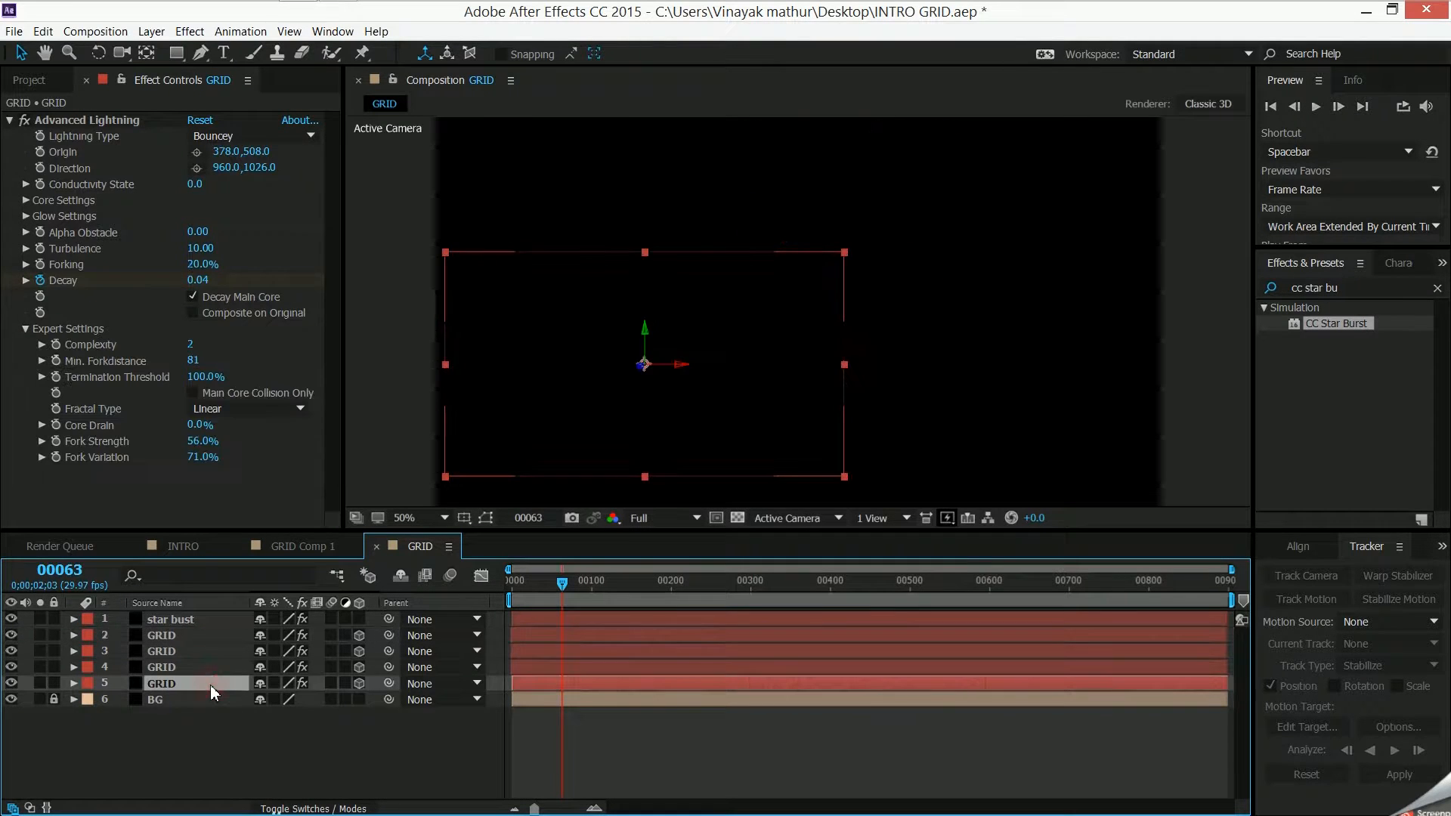
left_click(230, 637, "ctrl")
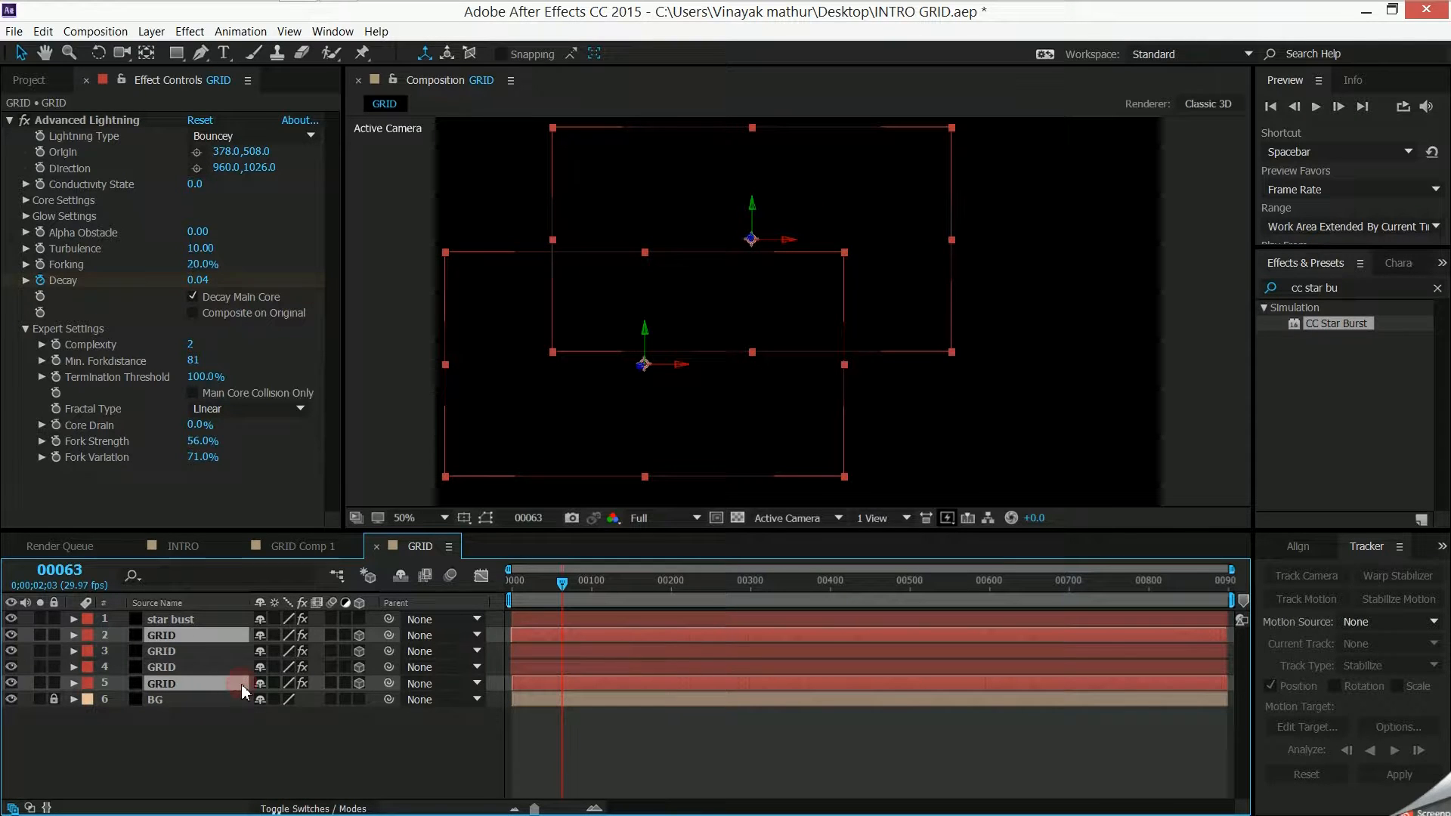
left_click(225, 644, "shift")
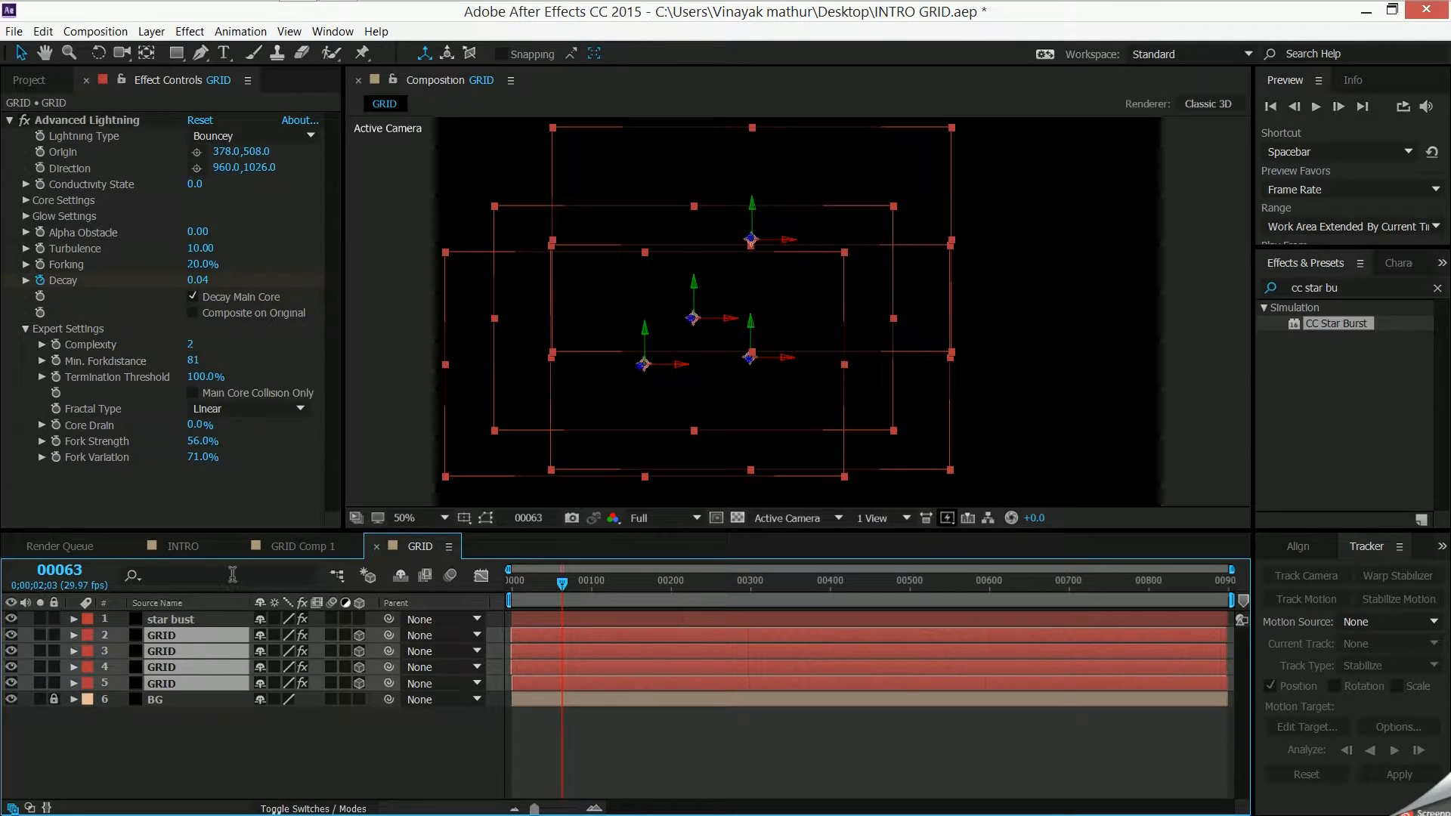
left_click(312, 808)
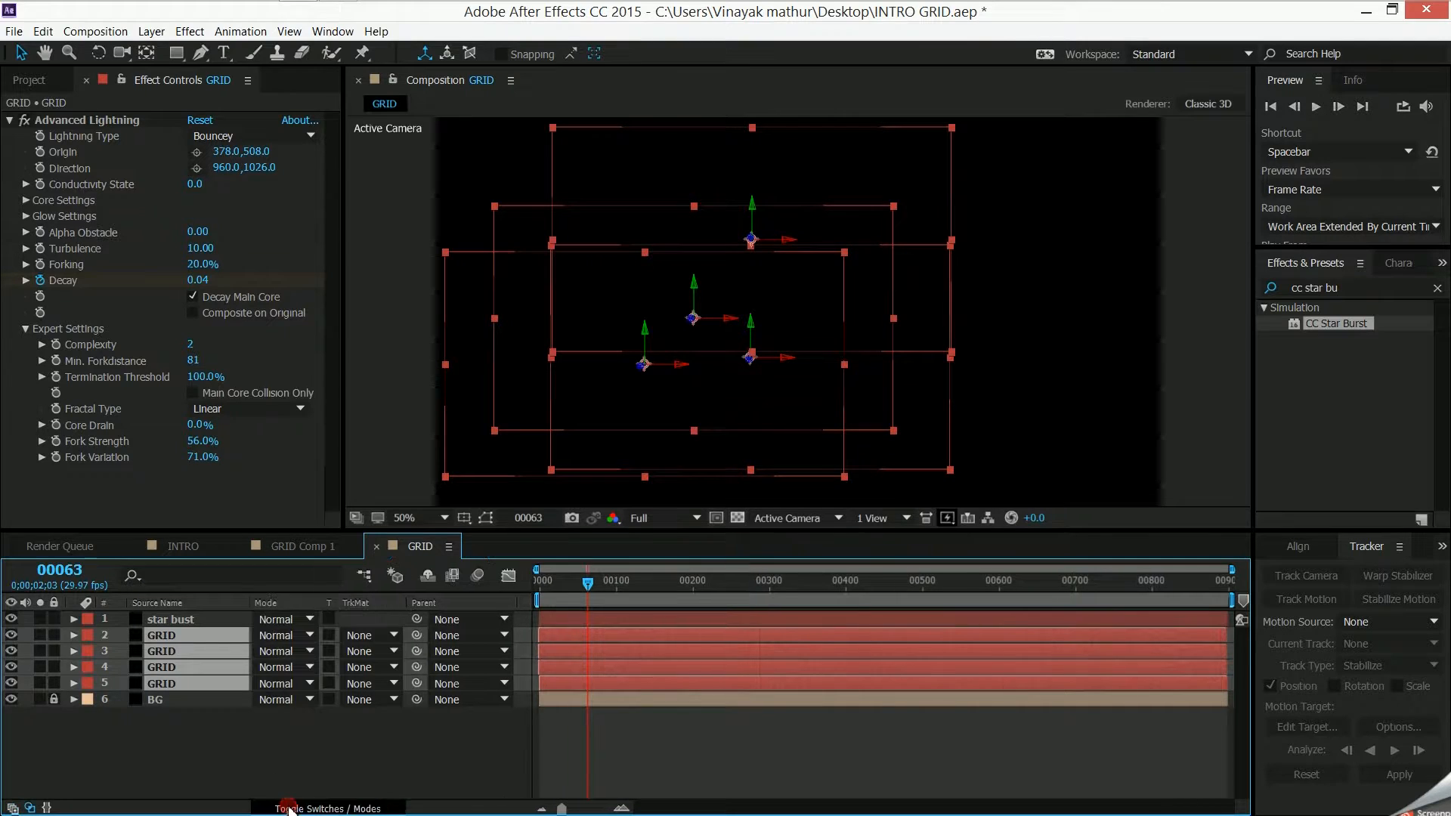
left_click(303, 642)
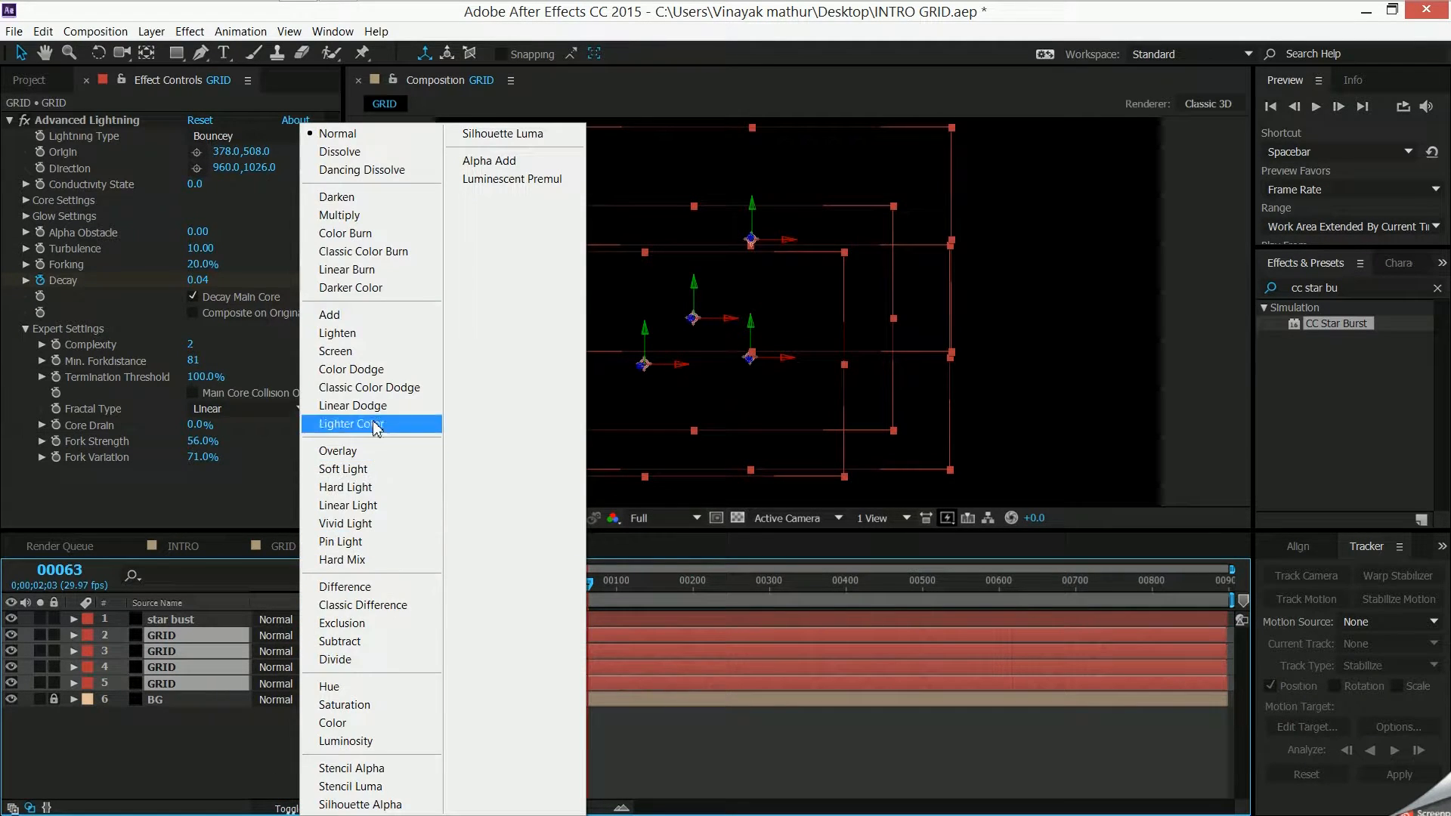
left_click(382, 349)
left_click(310, 727)
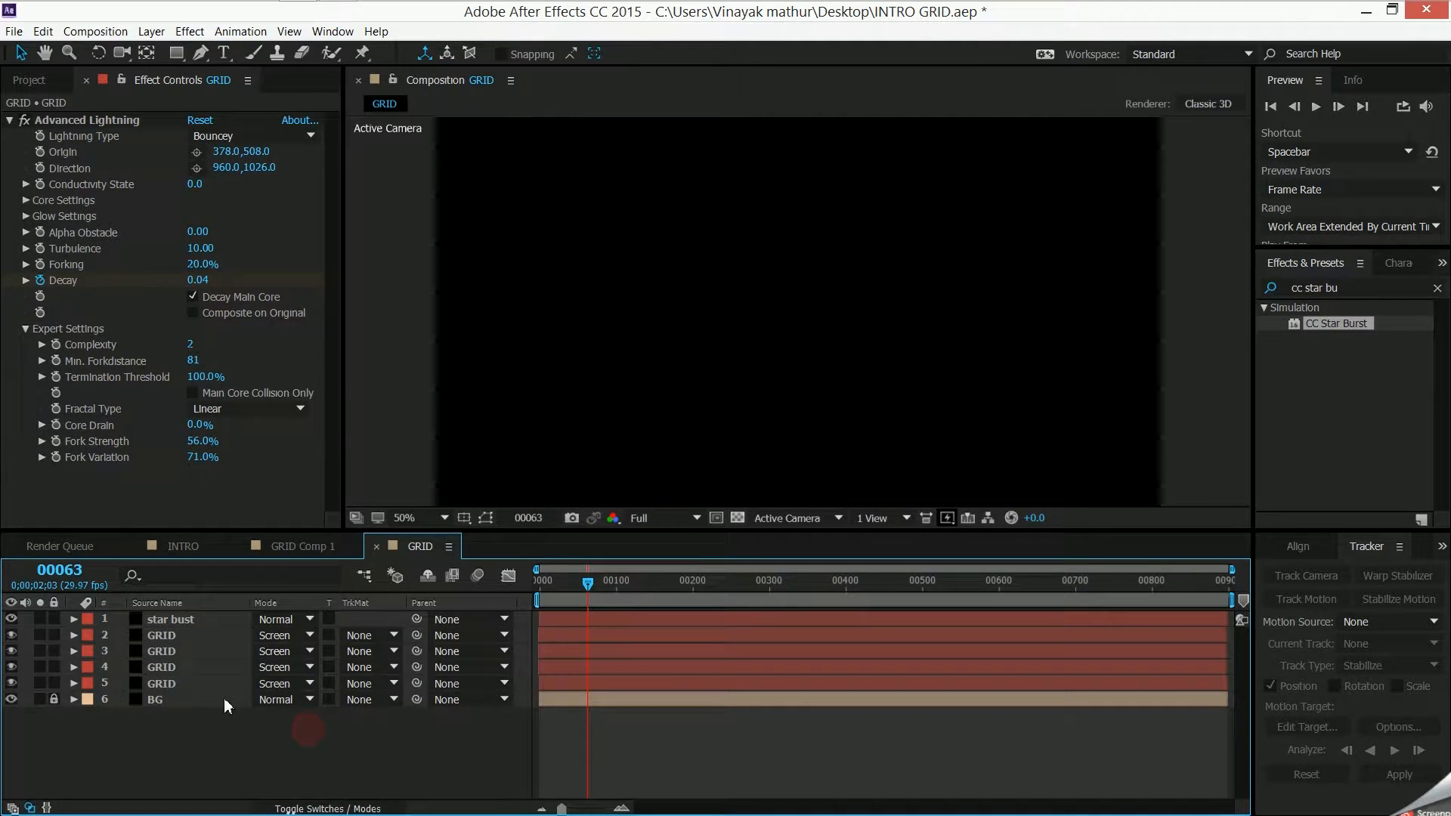
- Set the star bust layer's blending mode to Screen, and check its Solid Composite settings
left_click(296, 619)
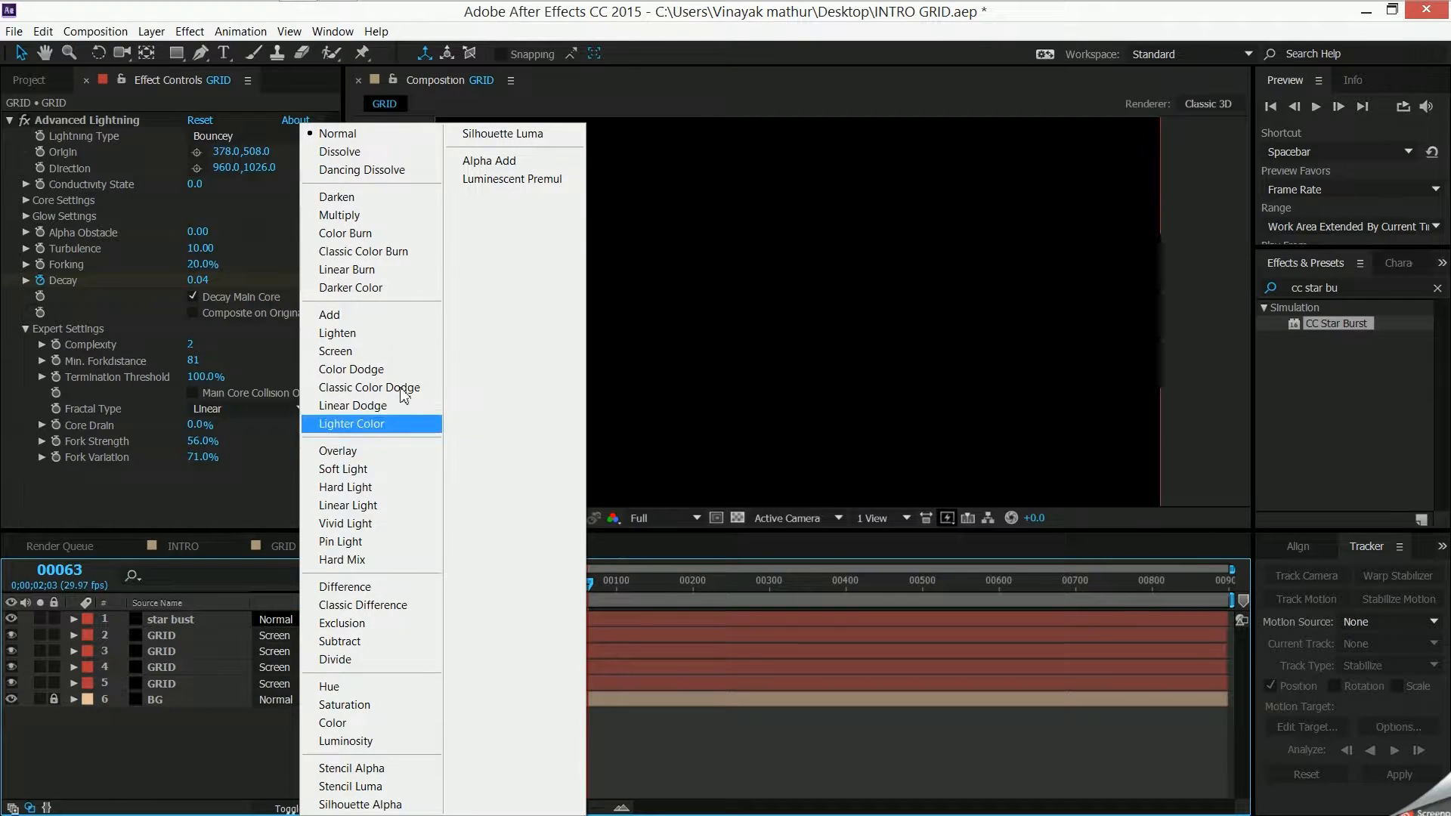
left_click(405, 351)
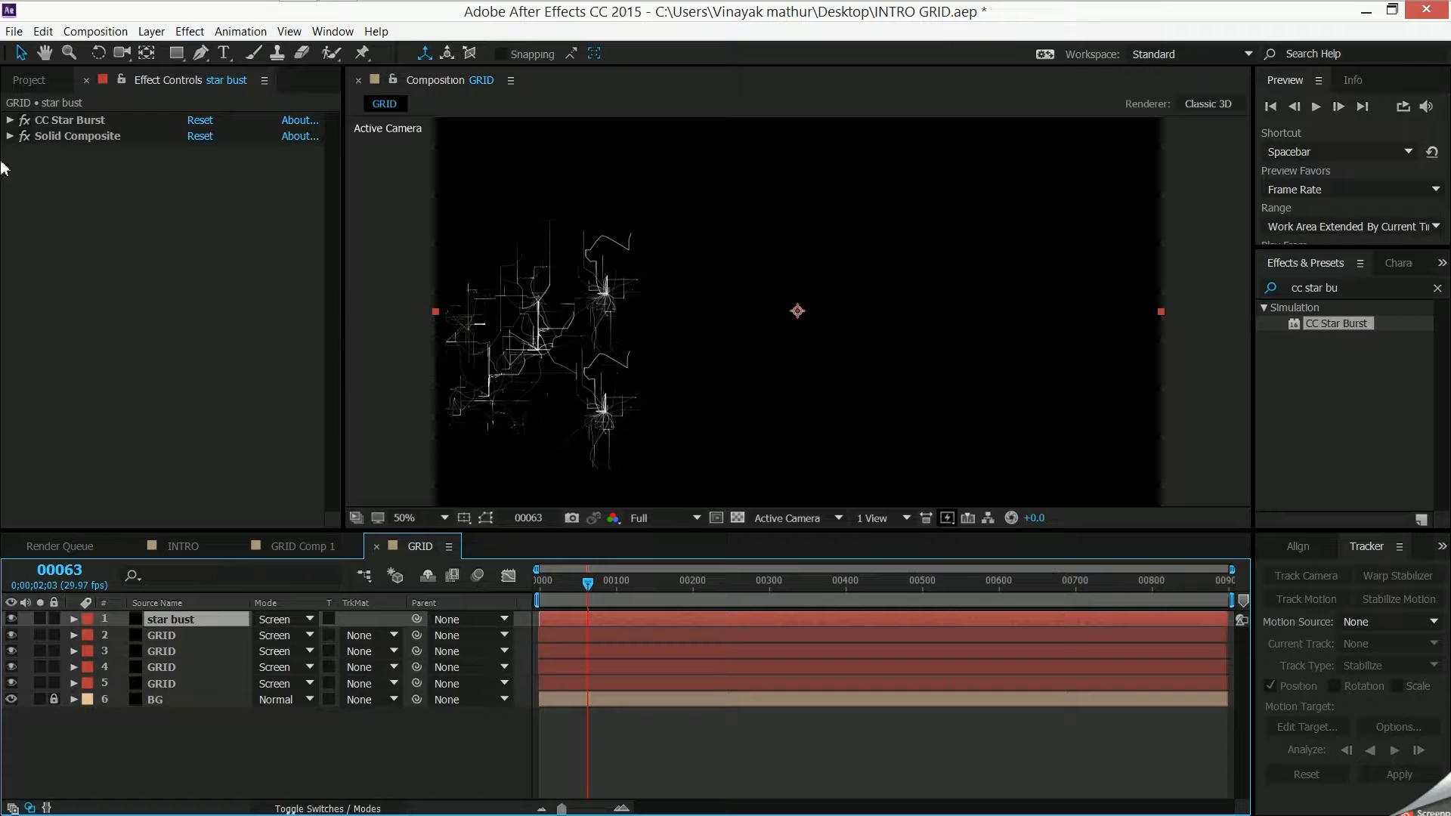
left_click(9, 136)
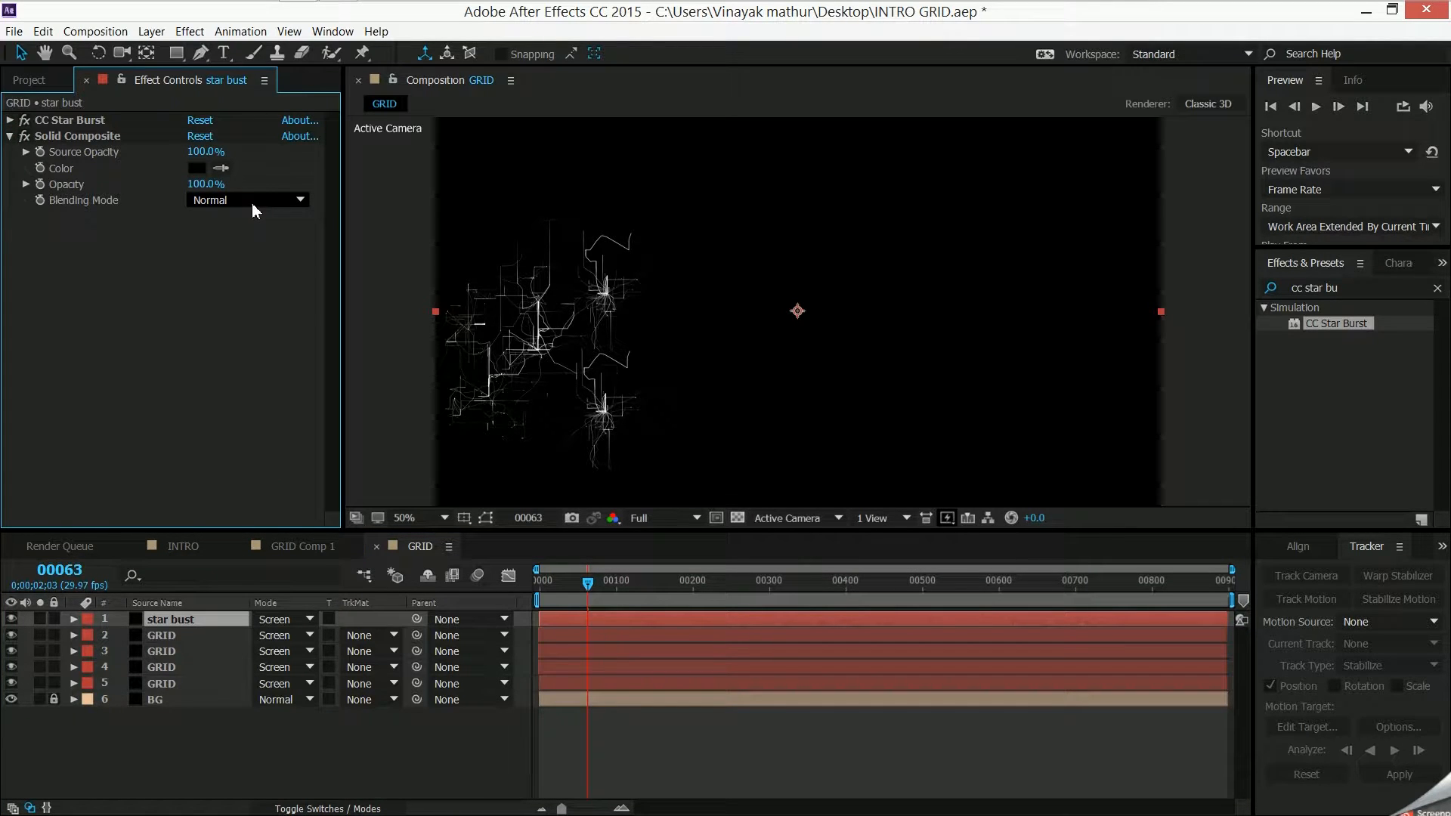
left_click(9, 136)
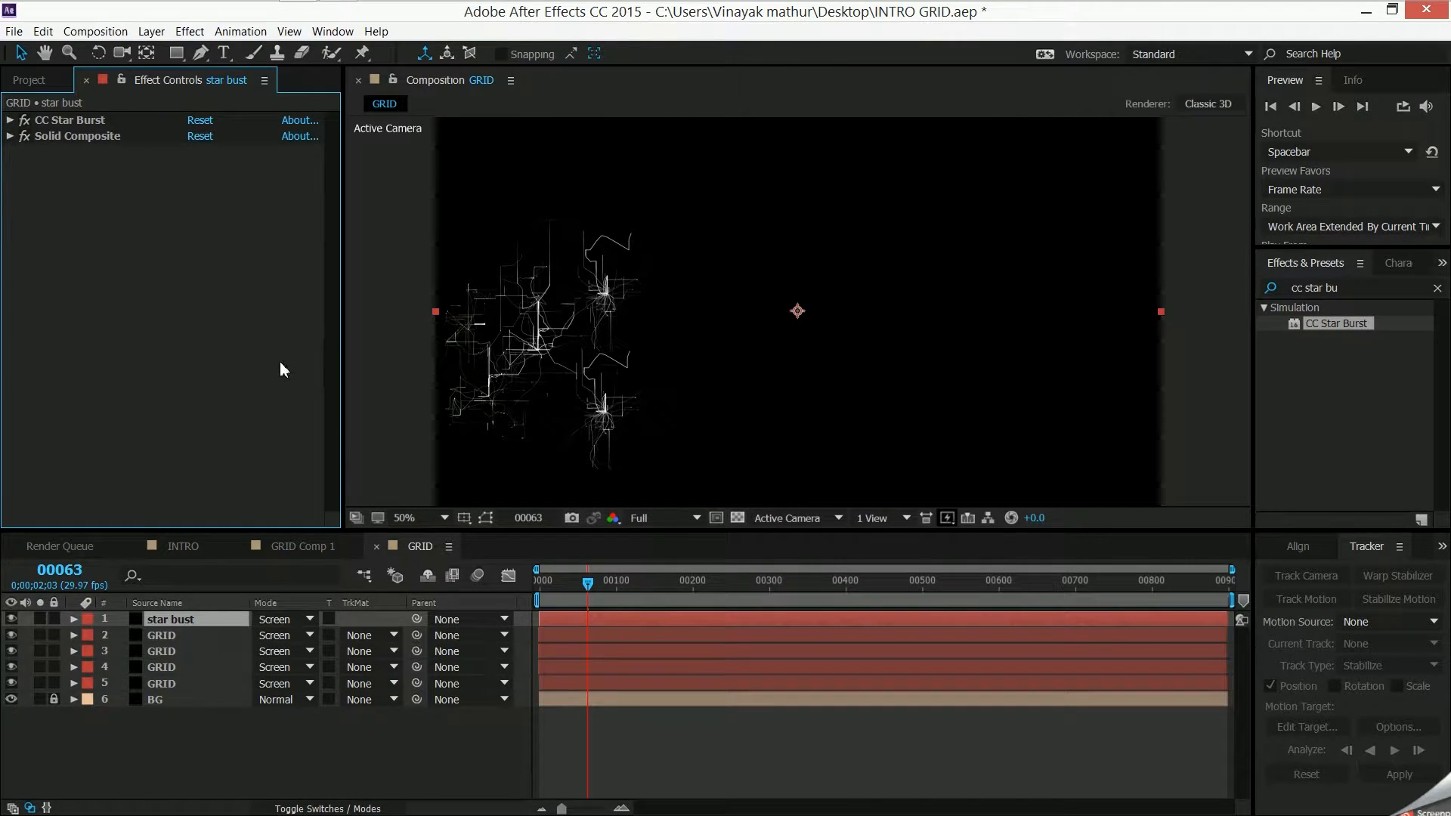
- Check the Random Dots effects in GRID Comp 1, and add the Curves color correction effect to the star bust layer in GRID
left_click(265, 546)
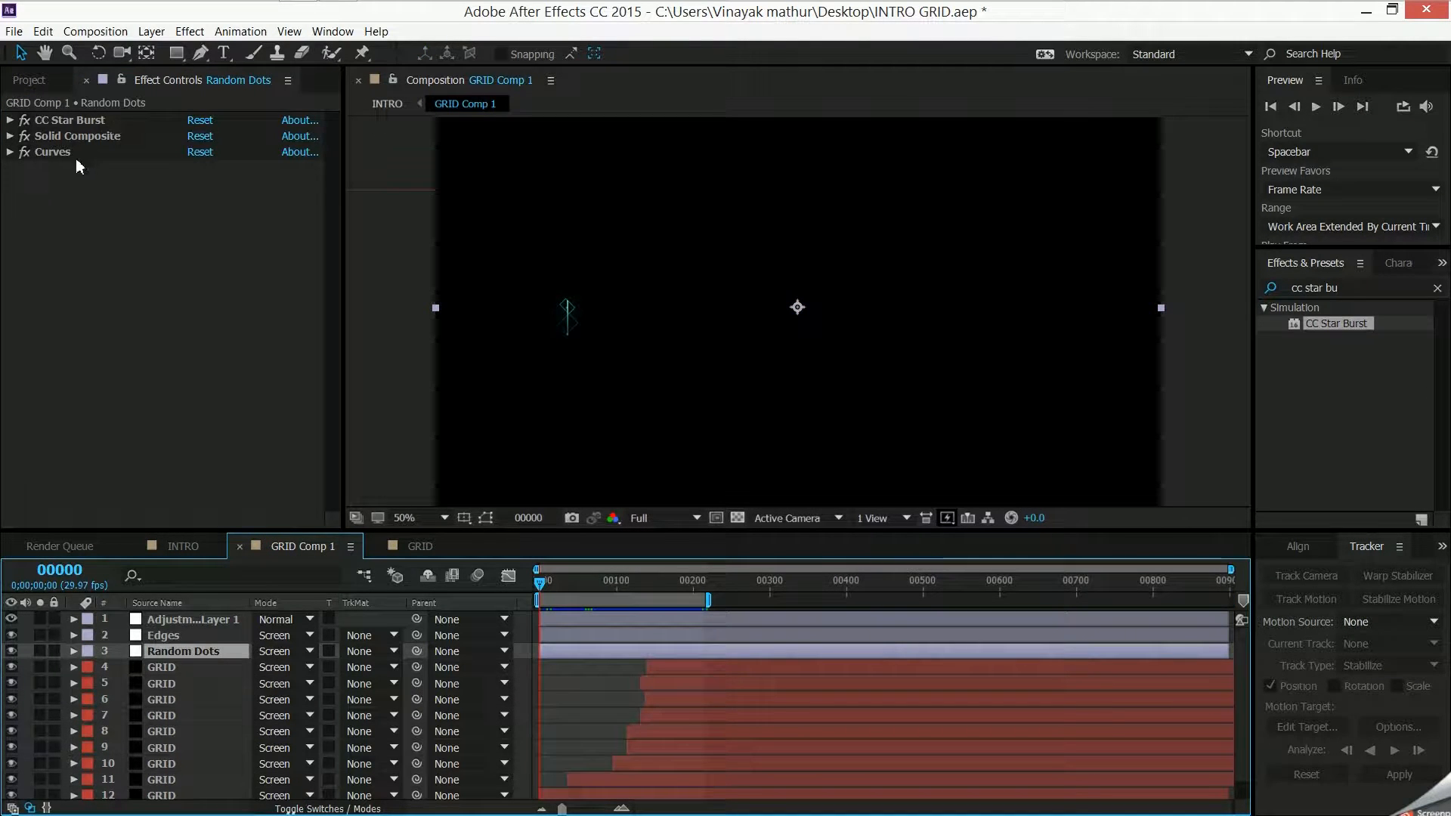
left_click(53, 152)
left_click(423, 545)
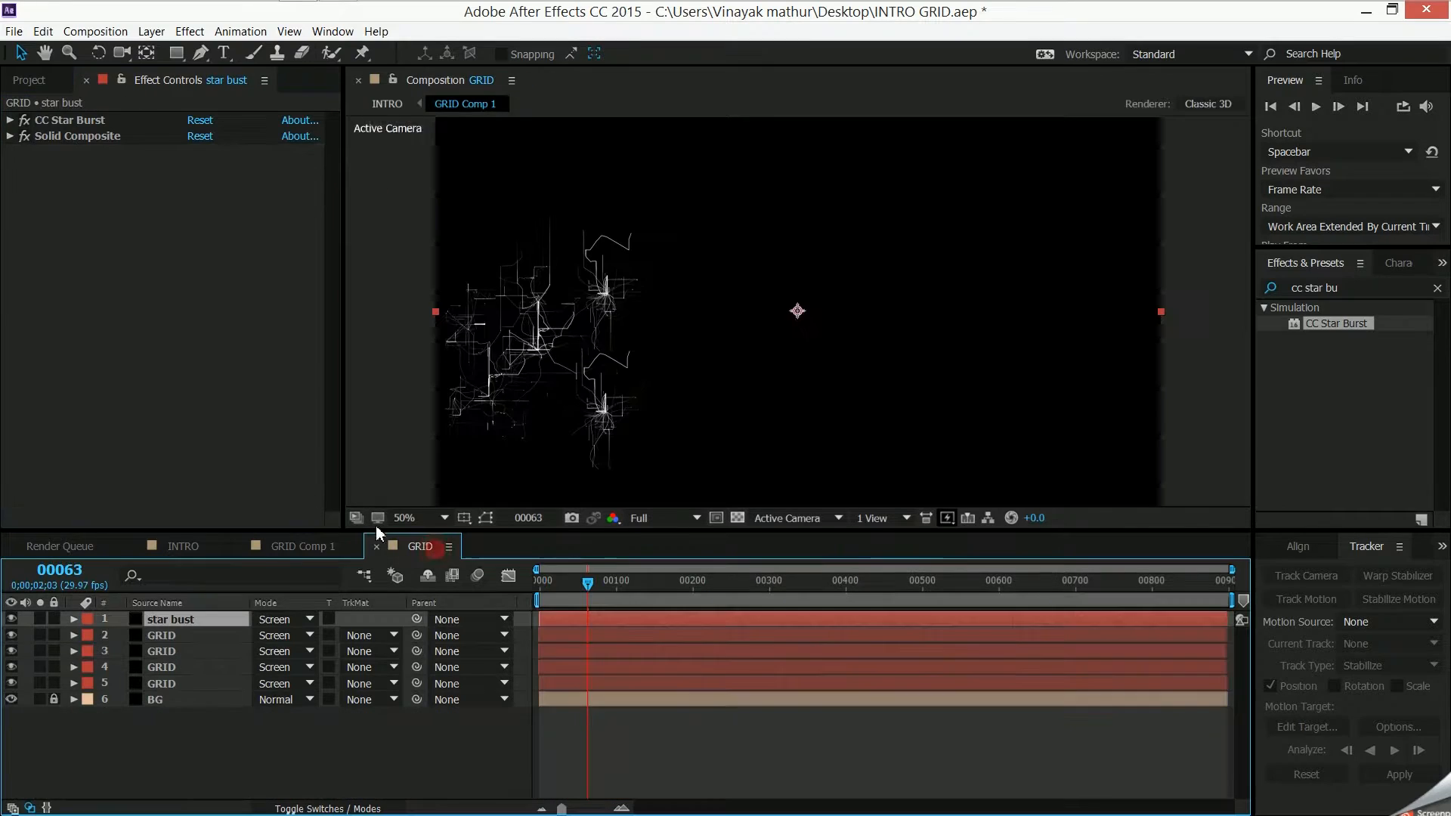
left_click(189, 31)
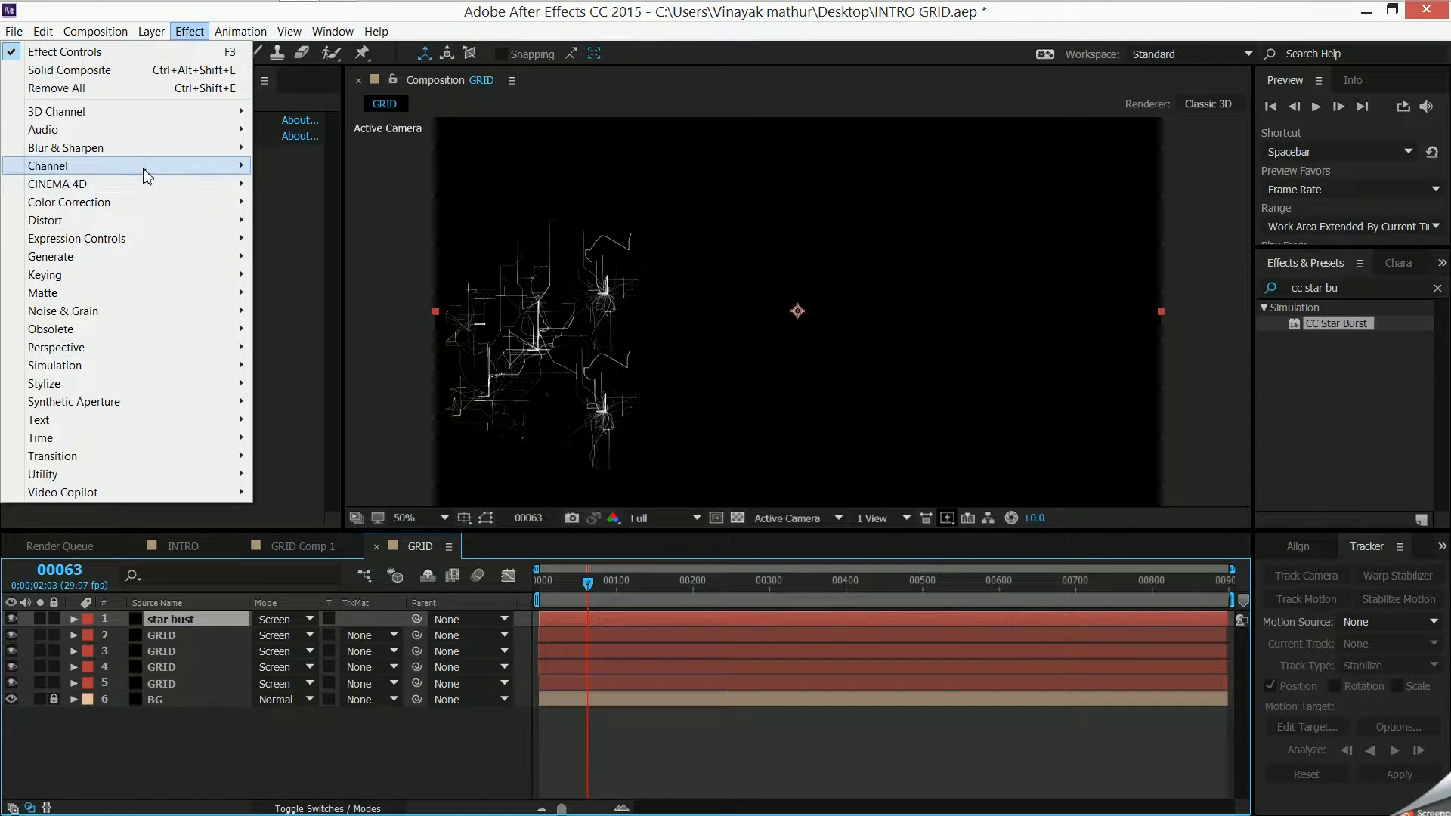
mouse_move(147, 199)
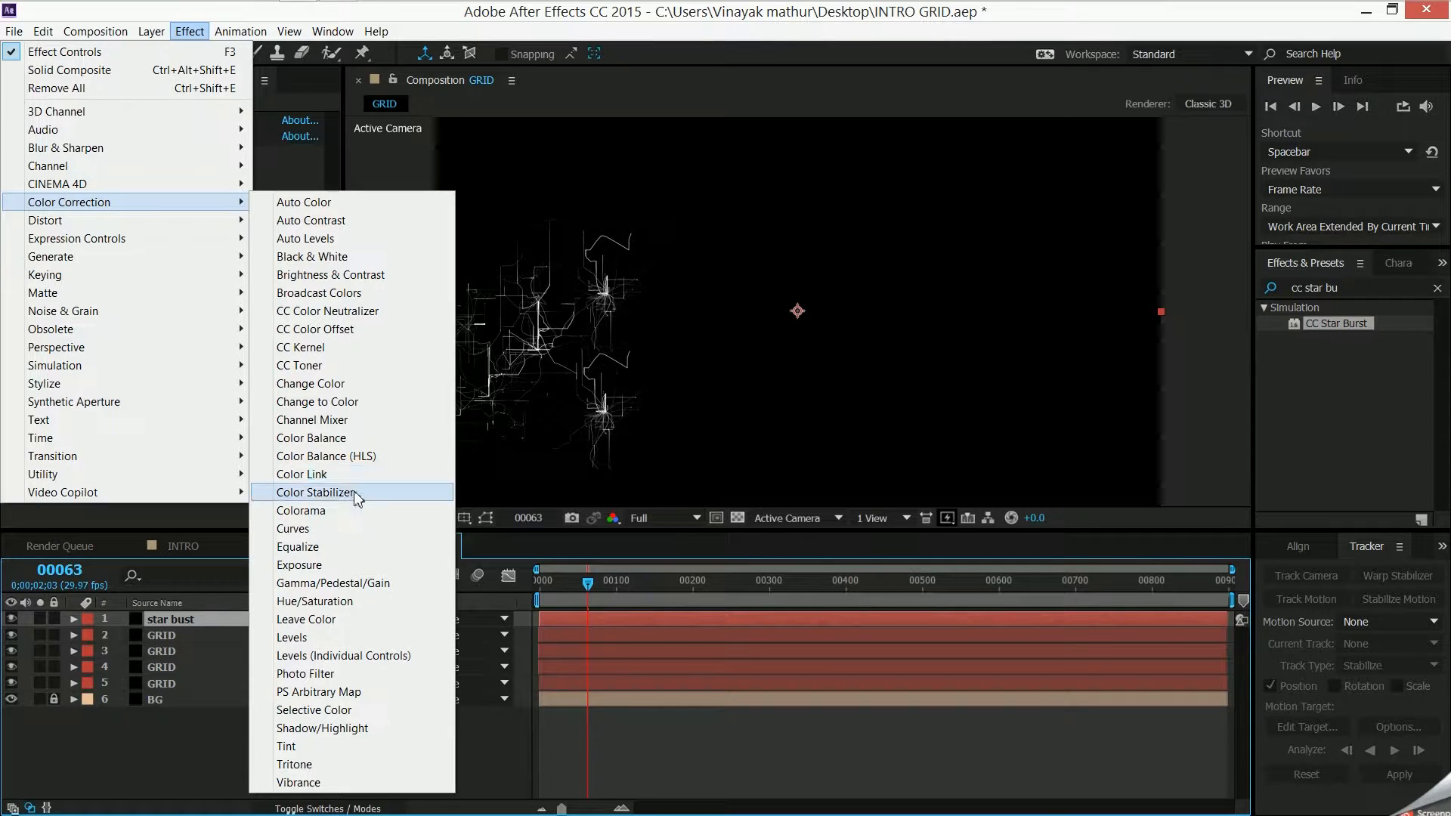
left_click(355, 528)
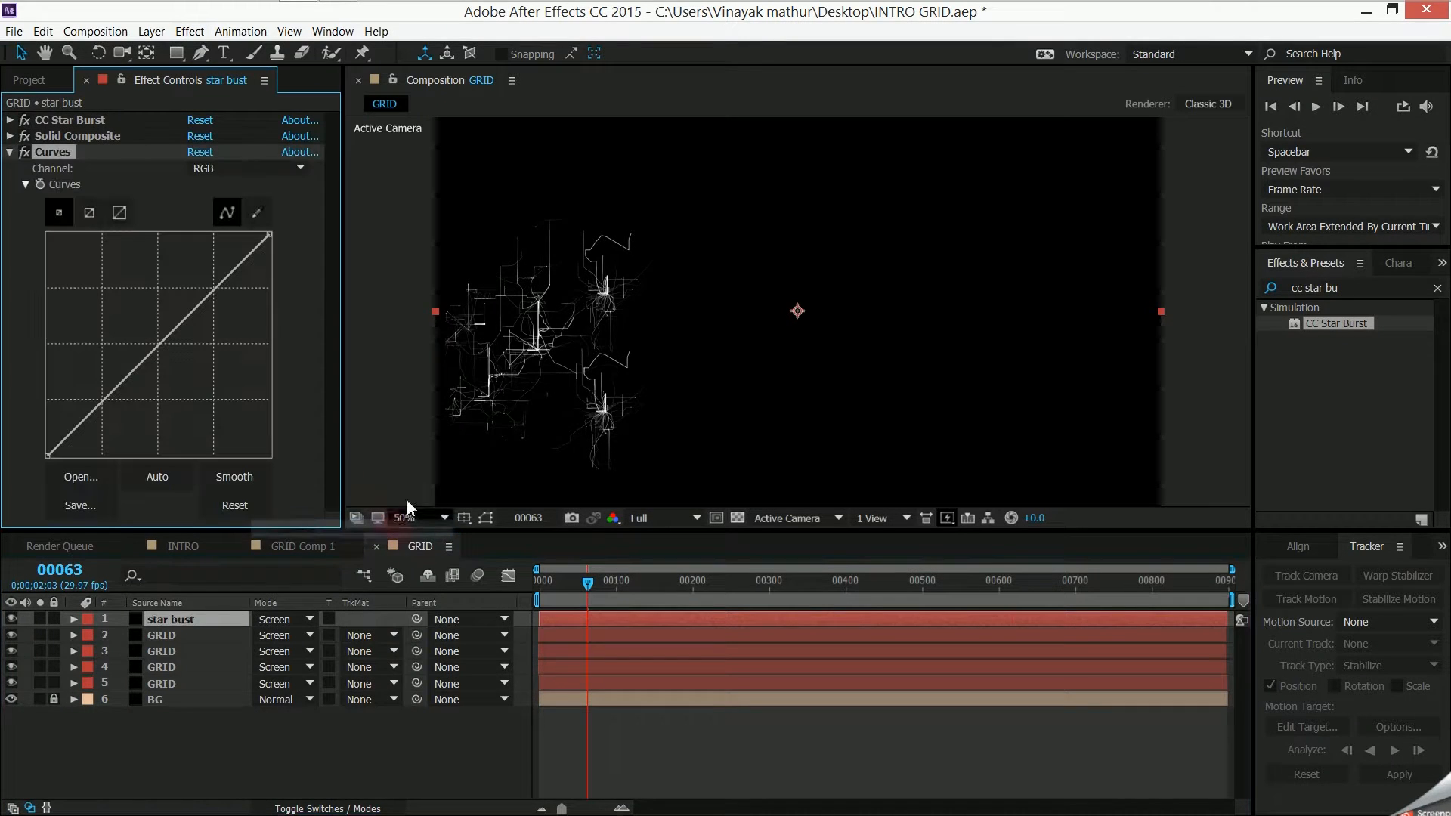
- Raise the middle of the star bust layer's RGB curve into a strong upward bow to brighten its midtones
left_click_drag(158, 346, 166, 360)
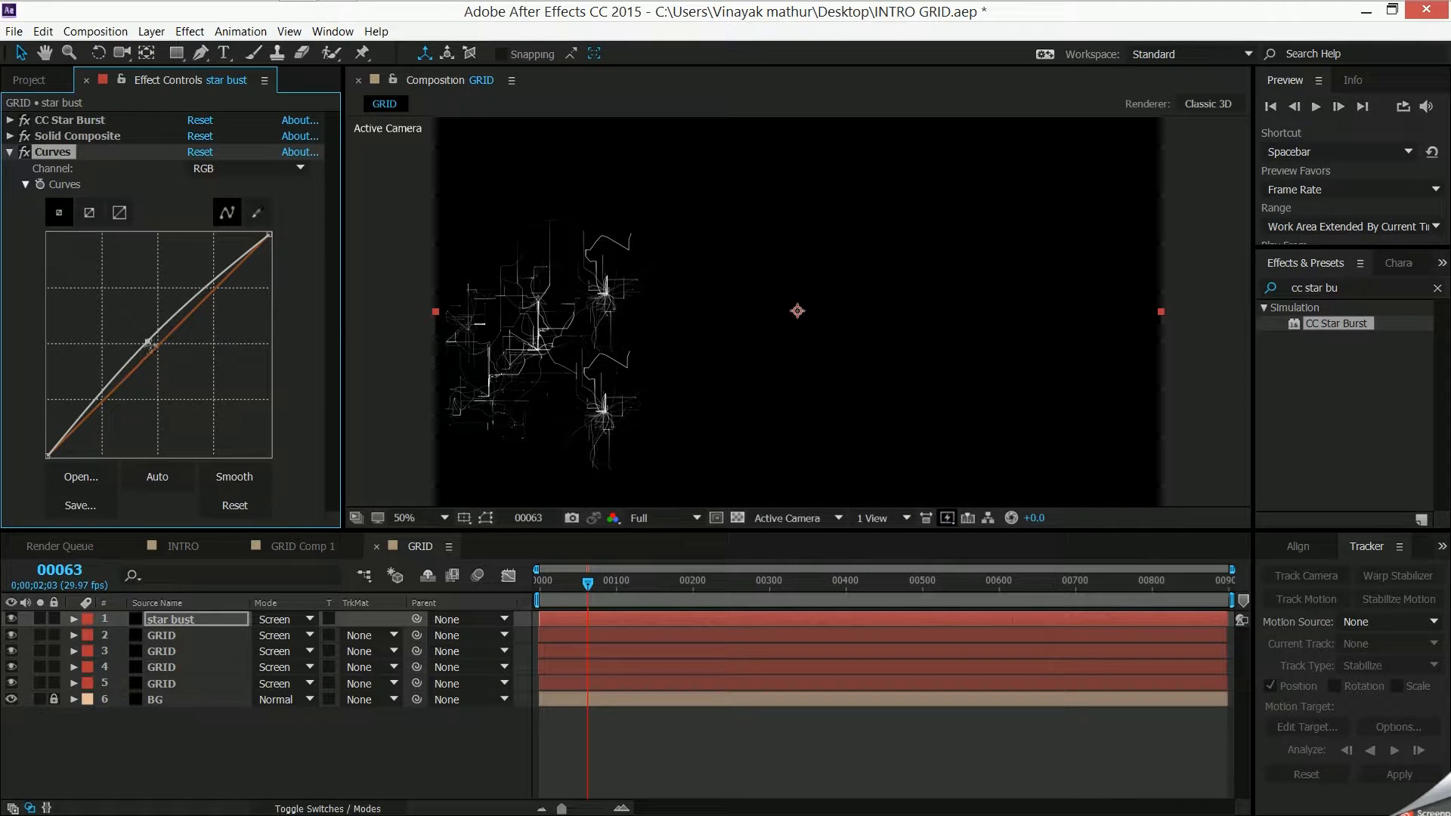
left_click_drag(148, 342, 144, 320)
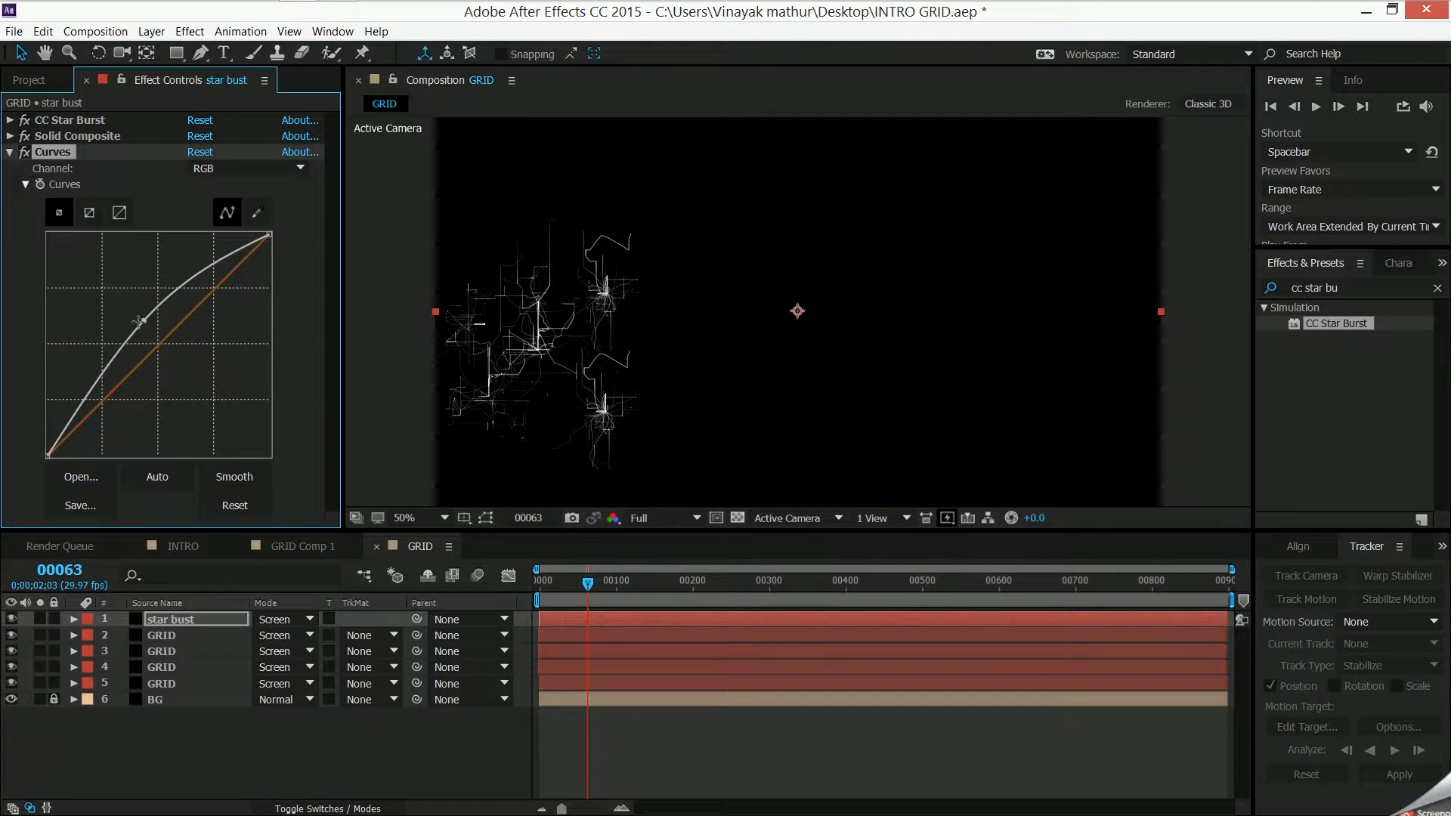
left_click_drag(141, 320, 144, 300)
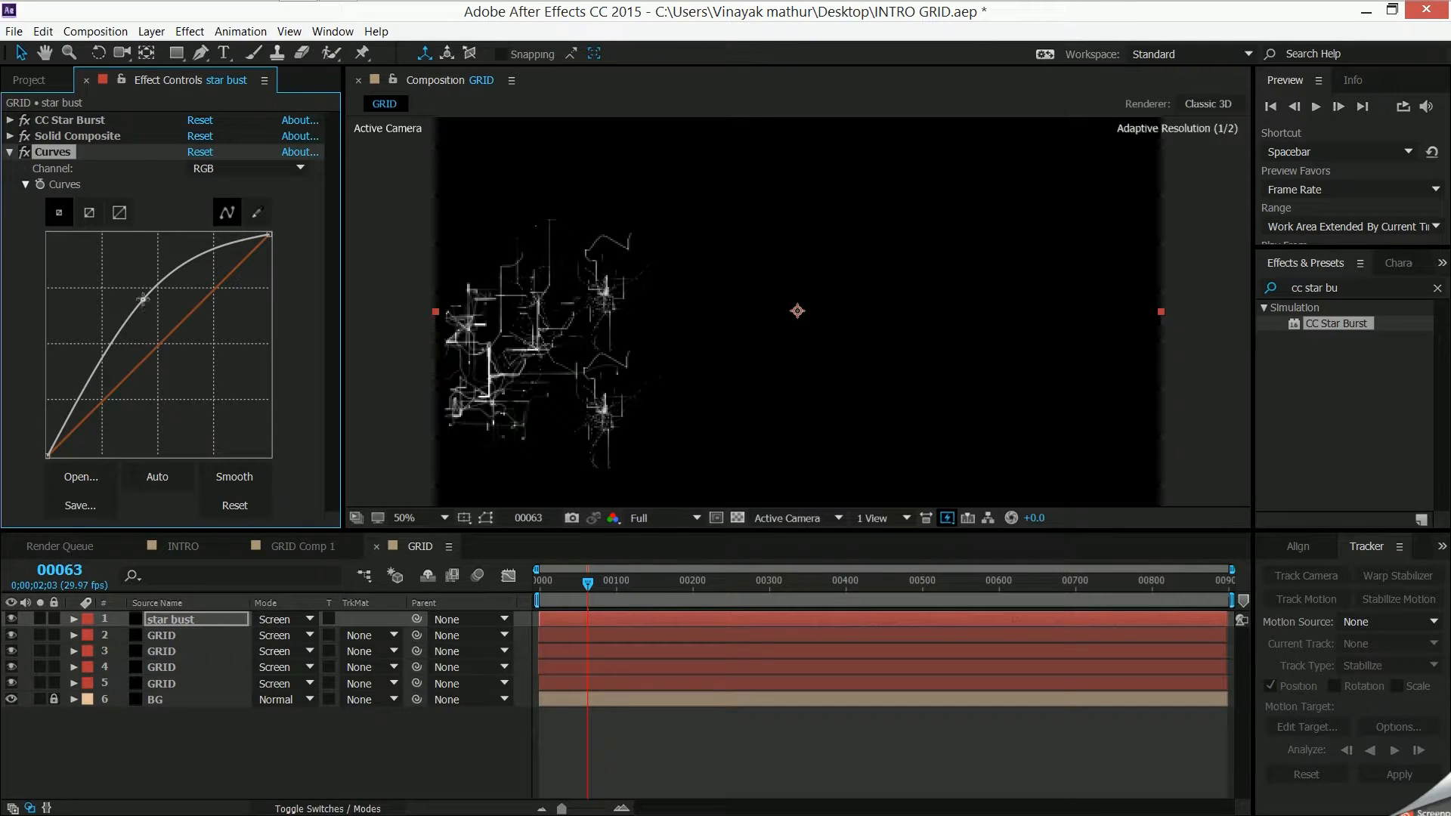
left_click(10, 152)
left_click(257, 723)
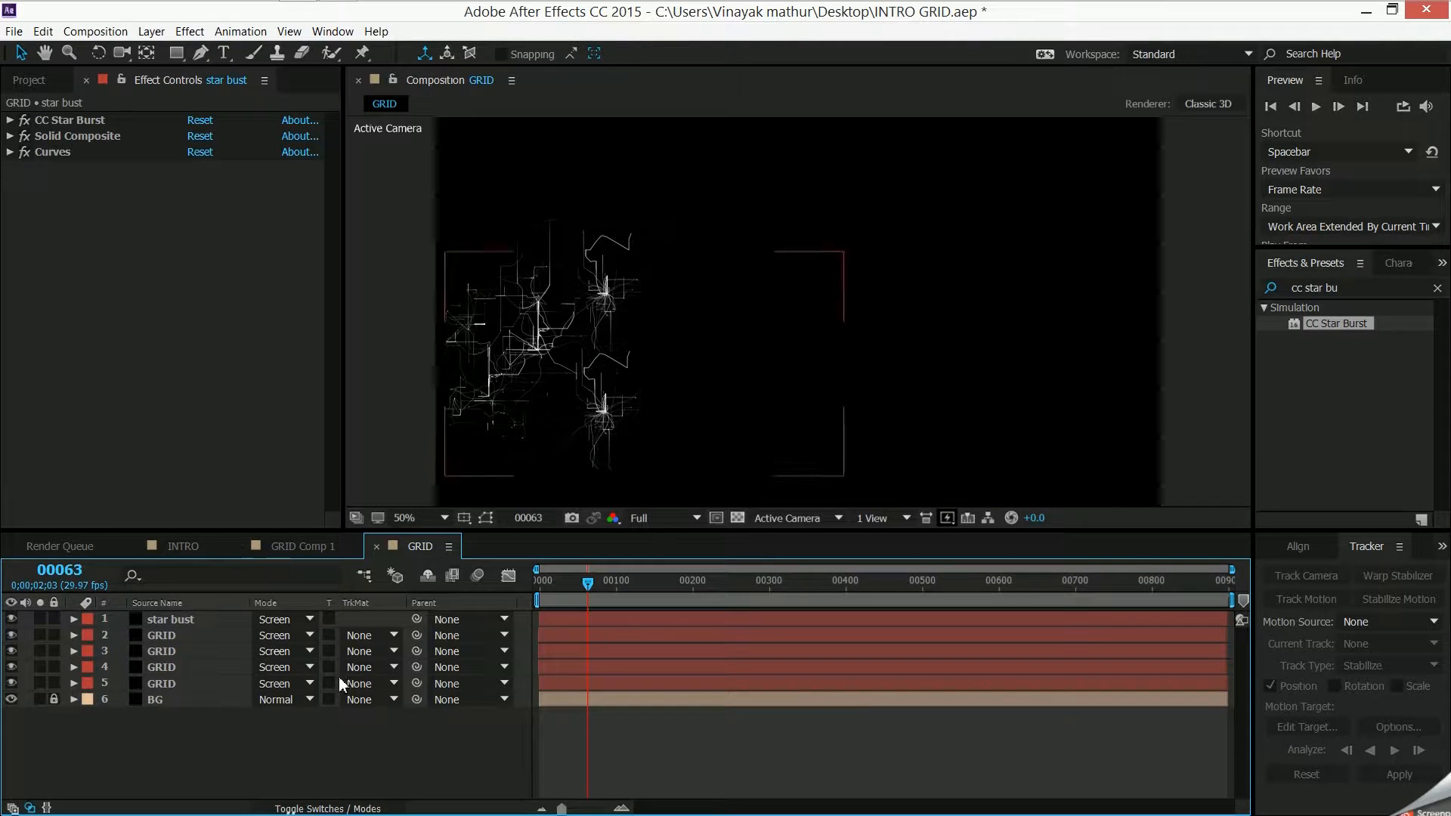
- Create a black 1920 x 1080 px solid named mosaic in GRID, and search the effects for "mos"
right_click(178, 741)
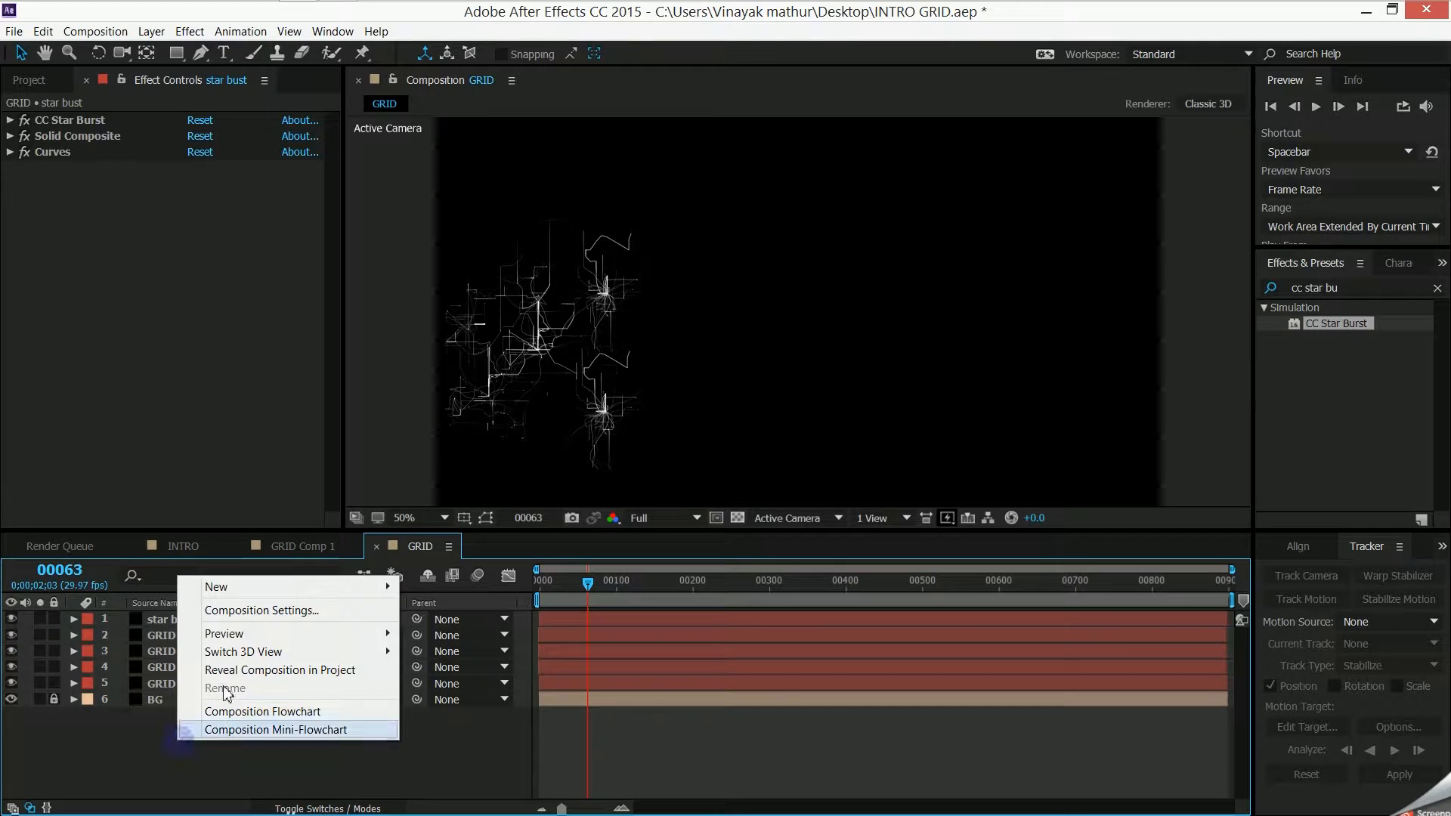
mouse_move(242, 588)
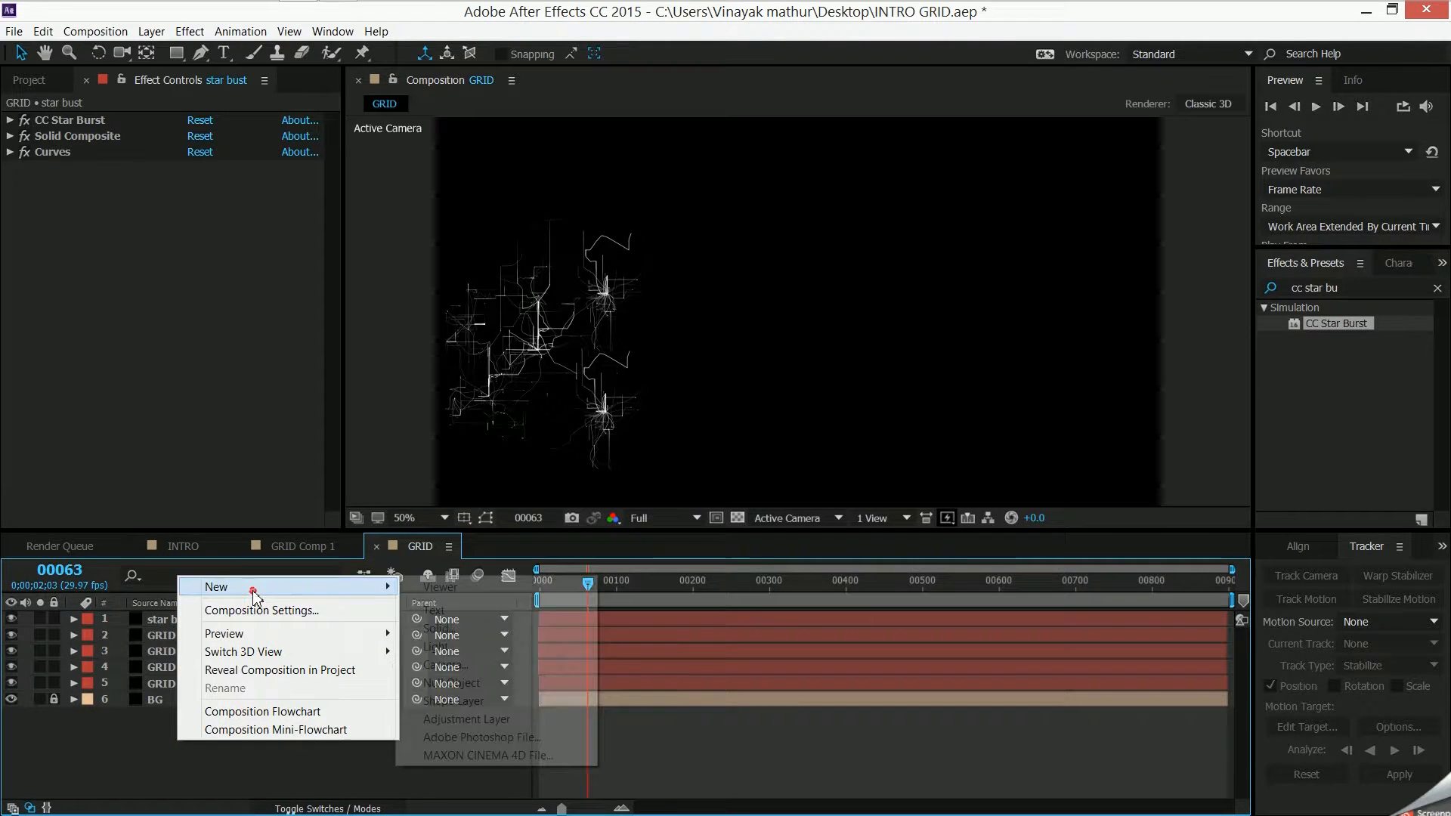
left_click(465, 628)
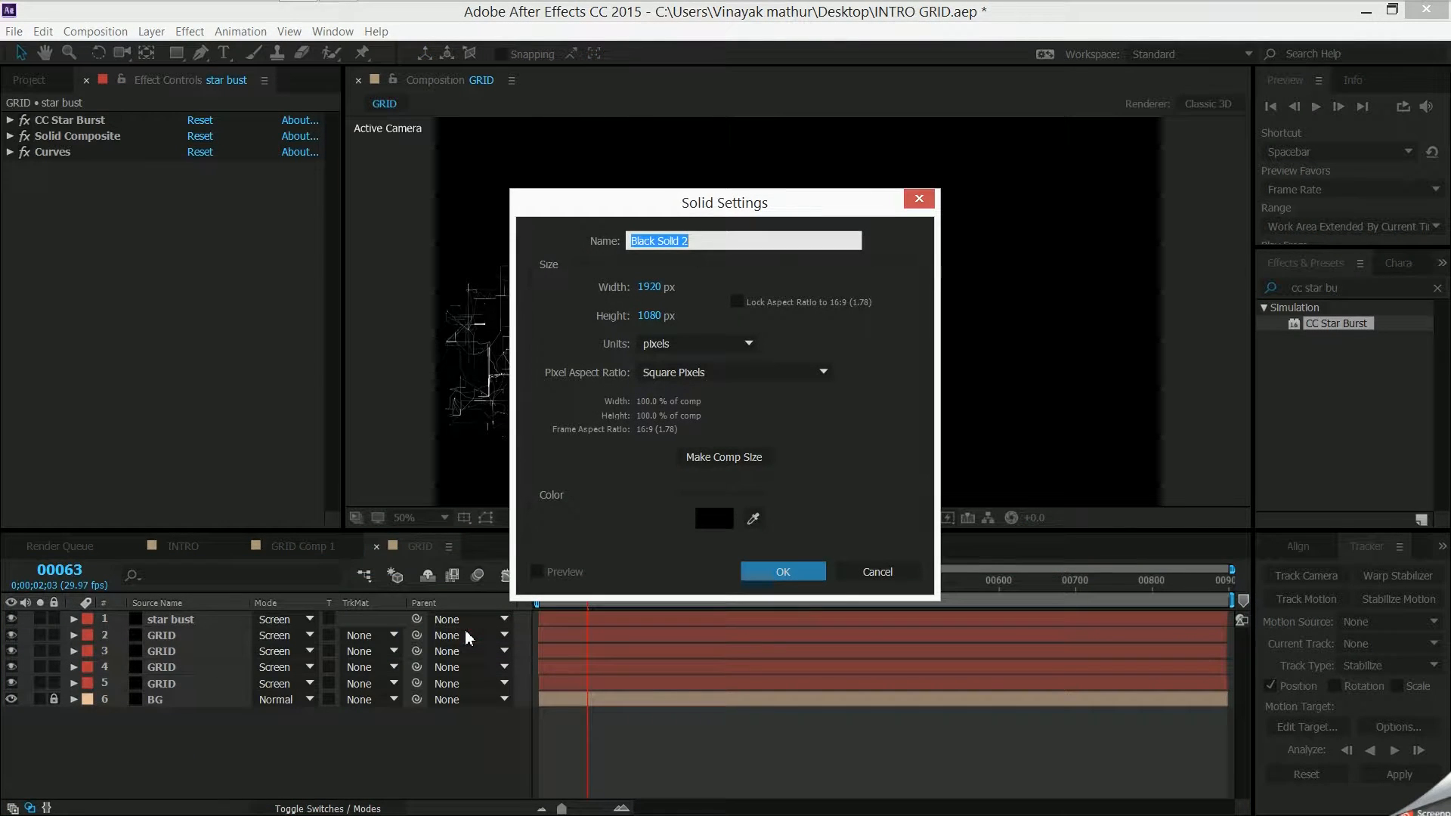
type("mosaic")
key("Return")
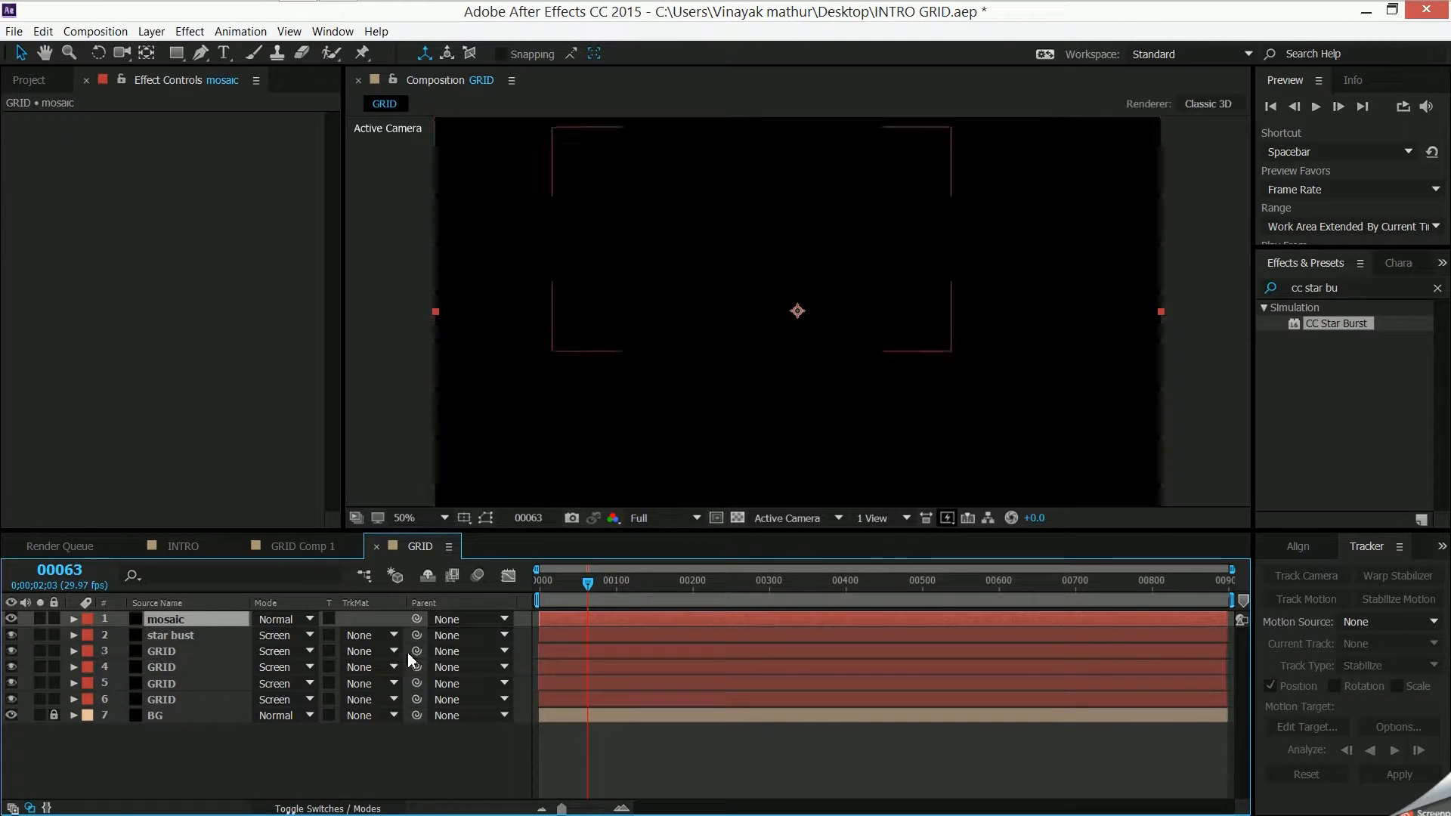
left_click(291, 619)
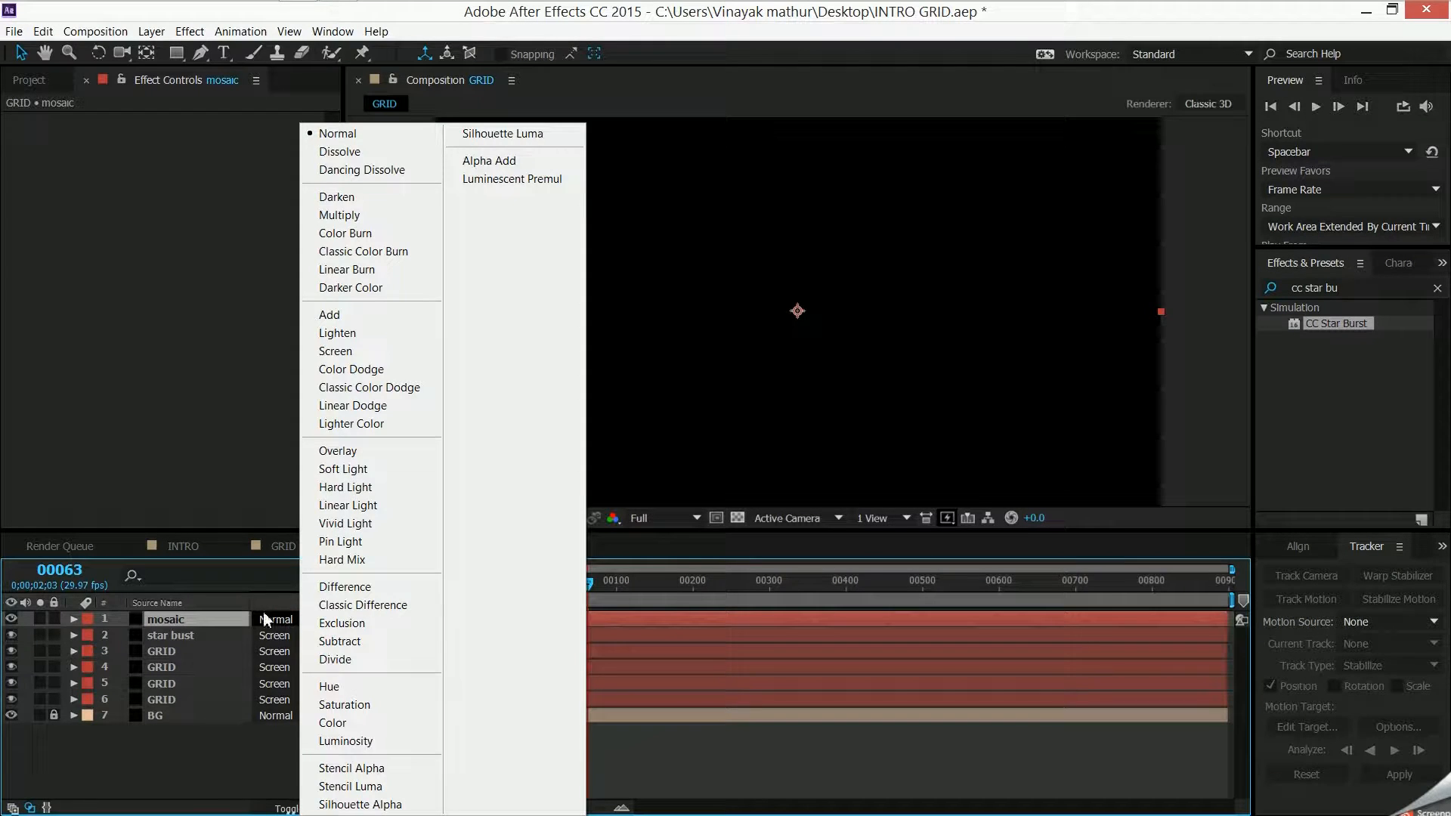
left_click(209, 758)
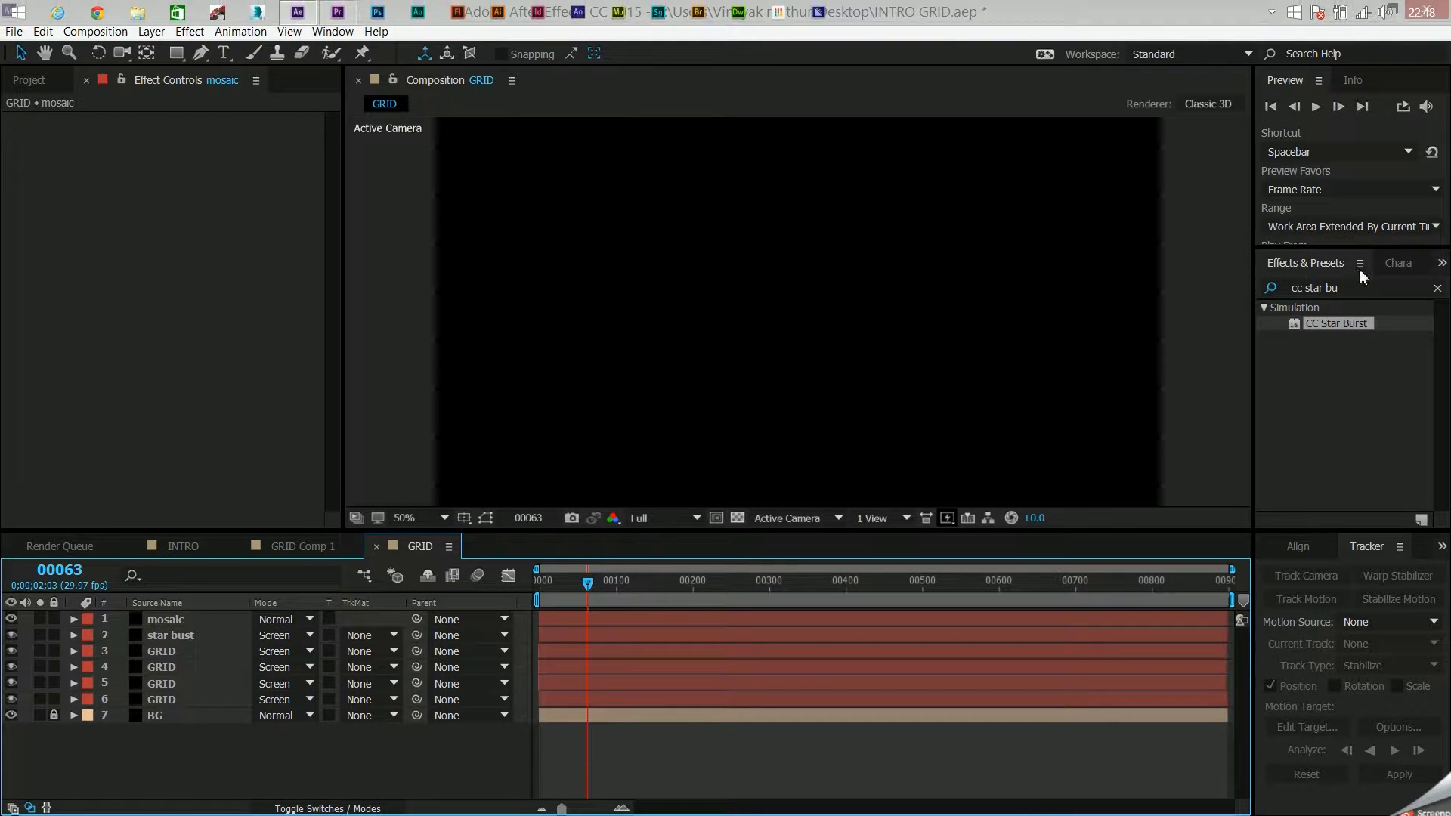
left_click(1367, 288)
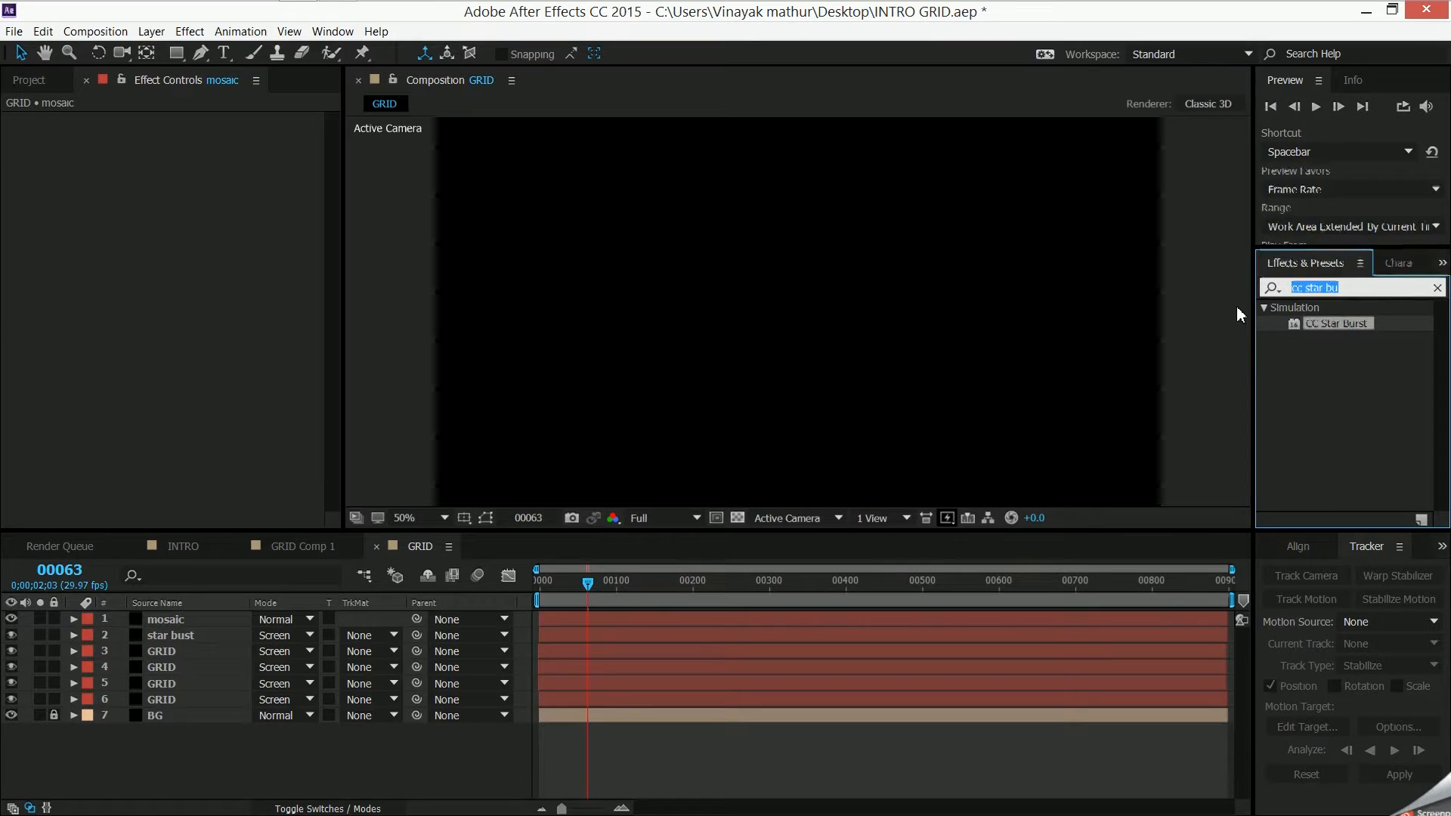
type("mos")
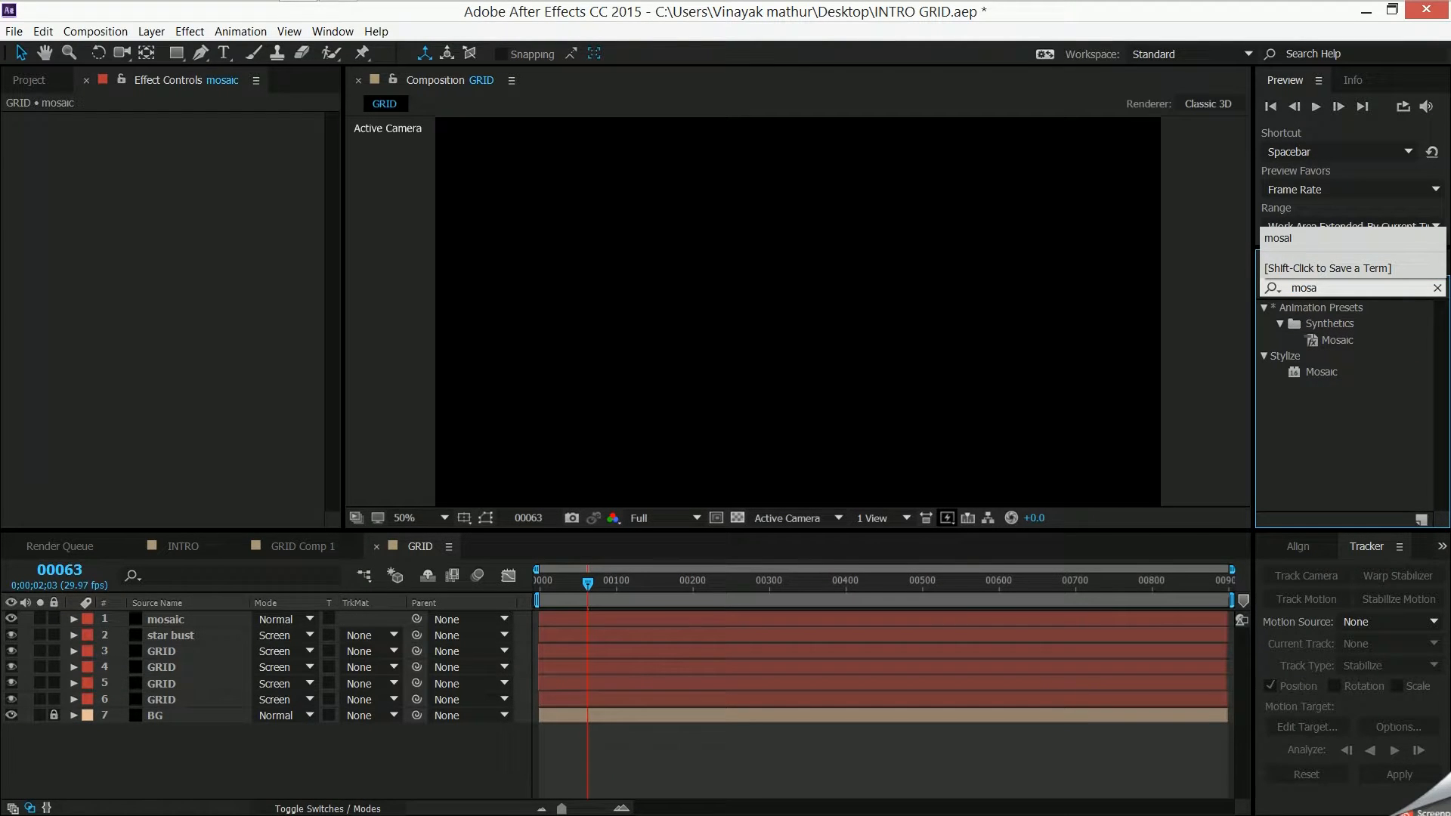
- Try the Synthetics Mosaic animation preset on the mosaic layer, and delete the effects it adds
left_click(1337, 341)
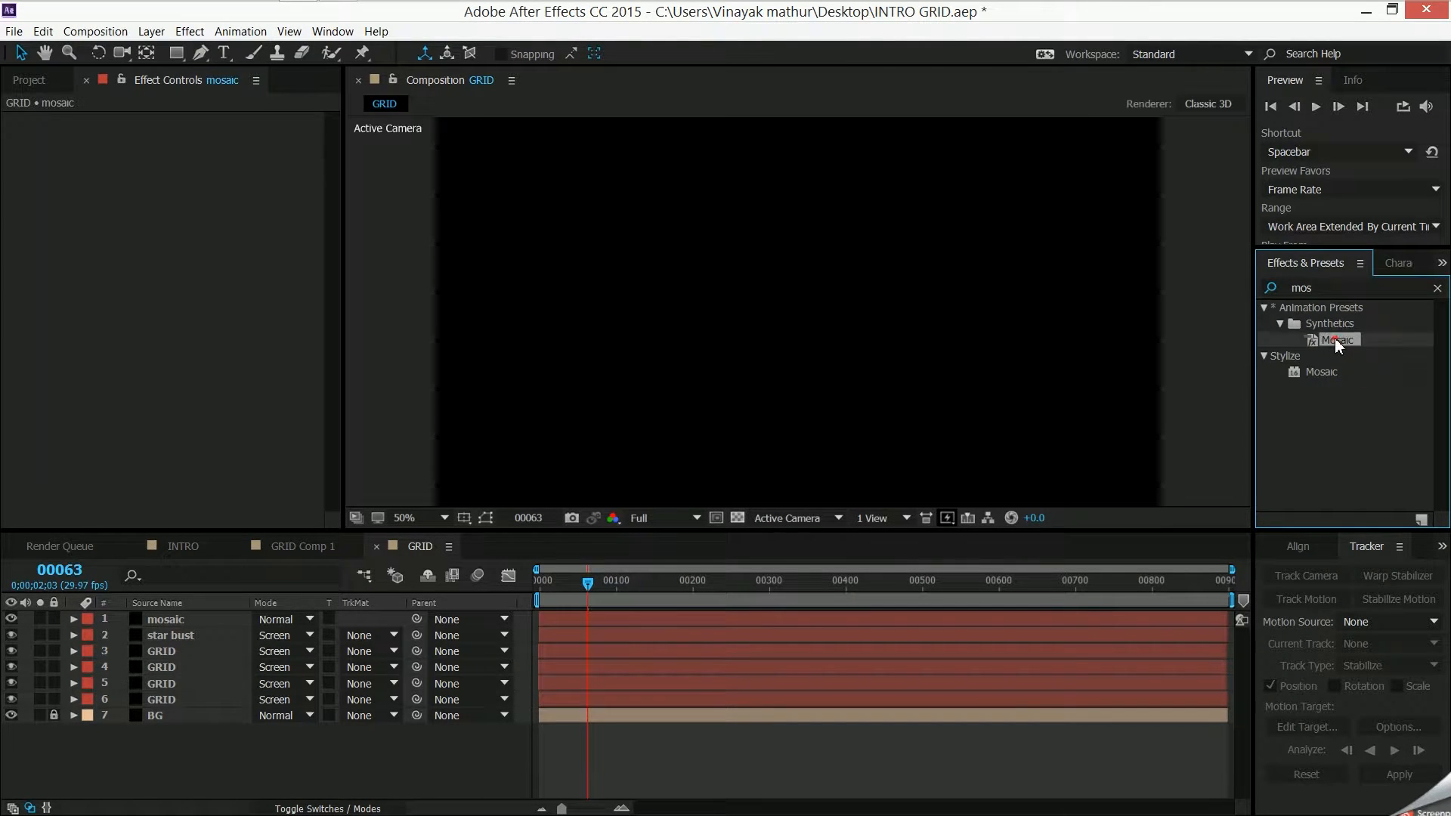
left_click_drag(1338, 346, 180, 614)
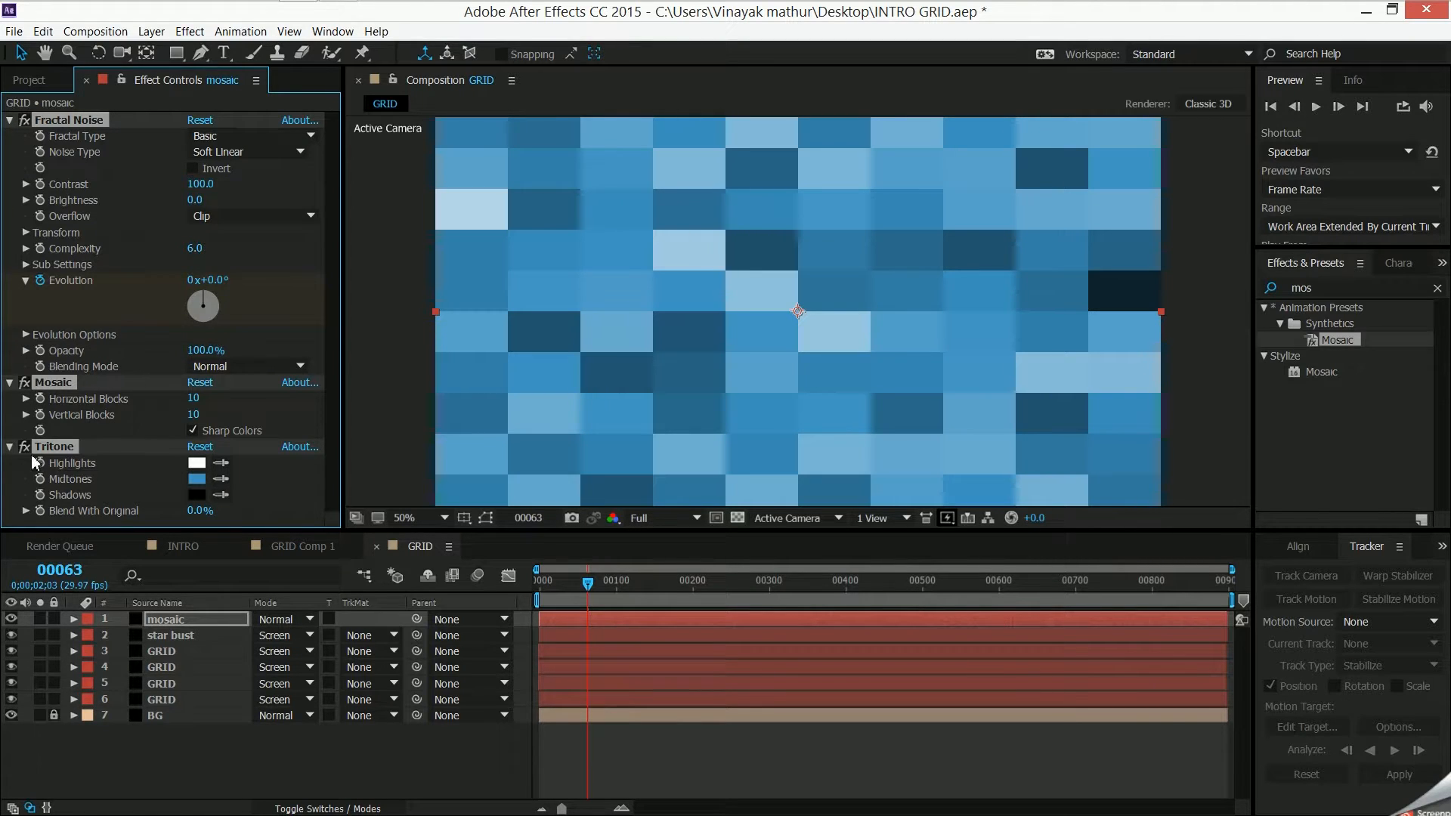
left_click(61, 119)
key("Delete")
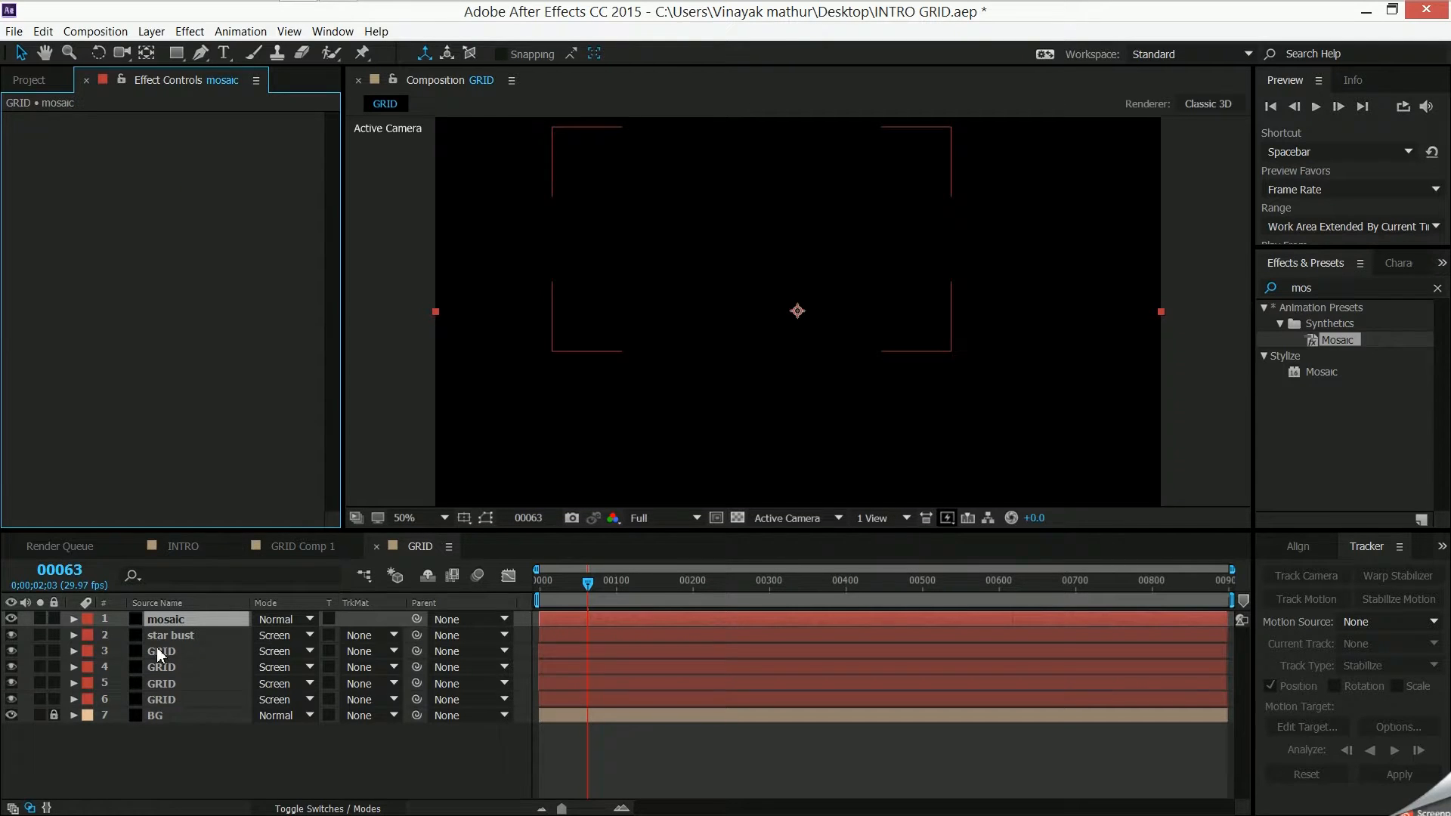
- Check the Edges layer's effects in GRID Comp 1, and apply the Stylize Mosaic effect to GRID's mosaic layer
left_click(296, 546)
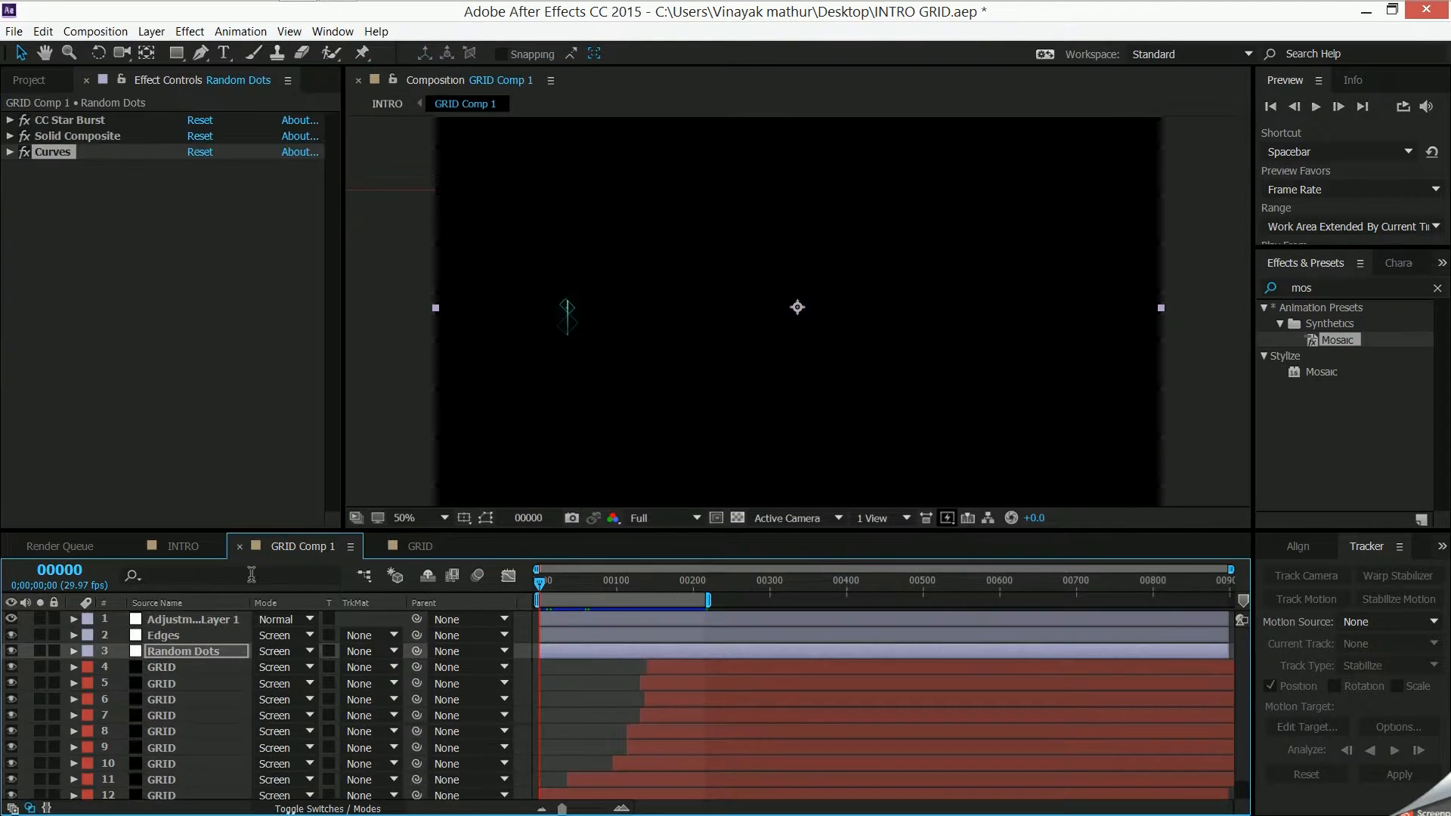
left_click(207, 635)
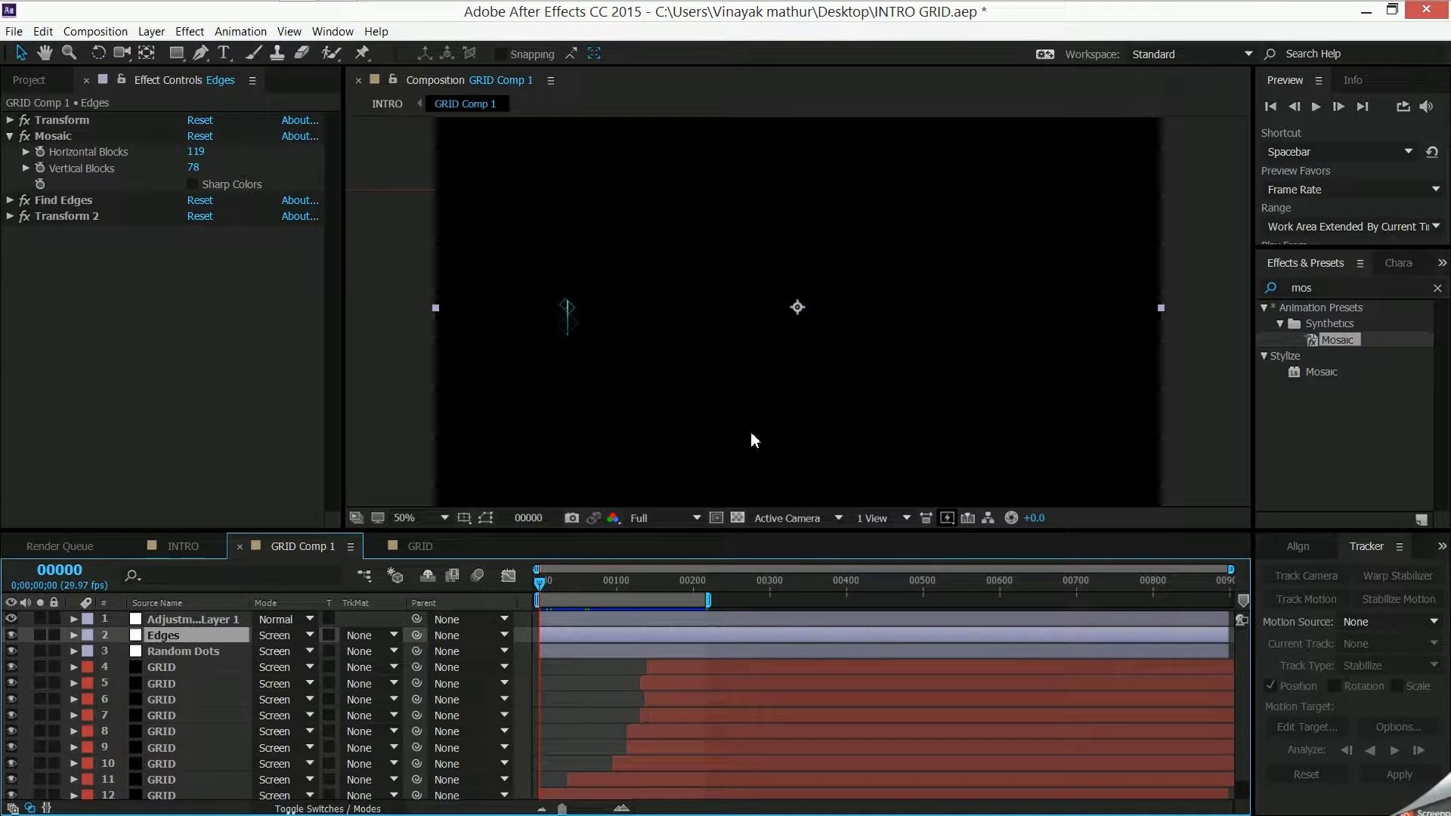
left_click(408, 541)
left_click(1335, 378)
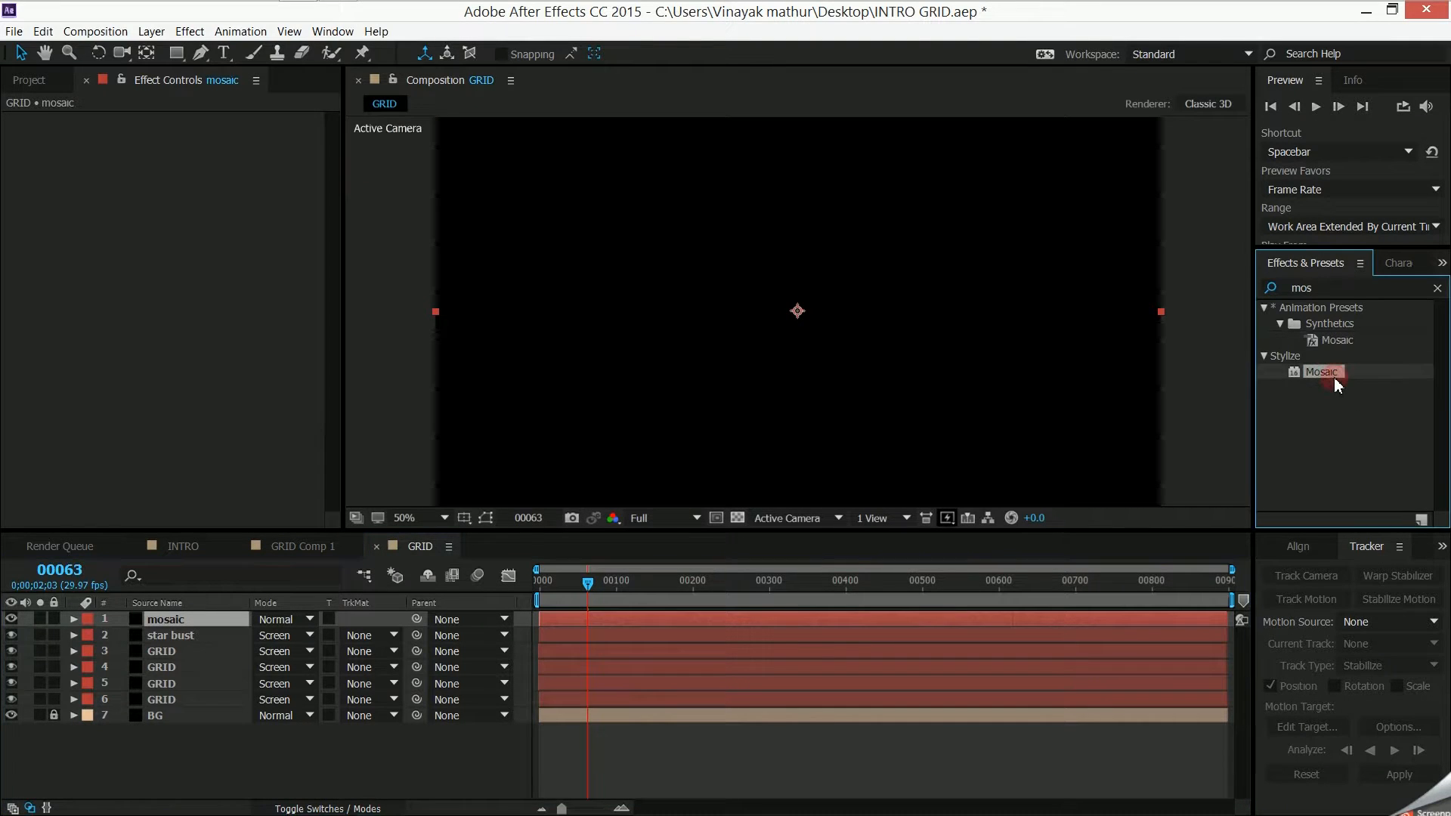
left_click_drag(1335, 378, 220, 618)
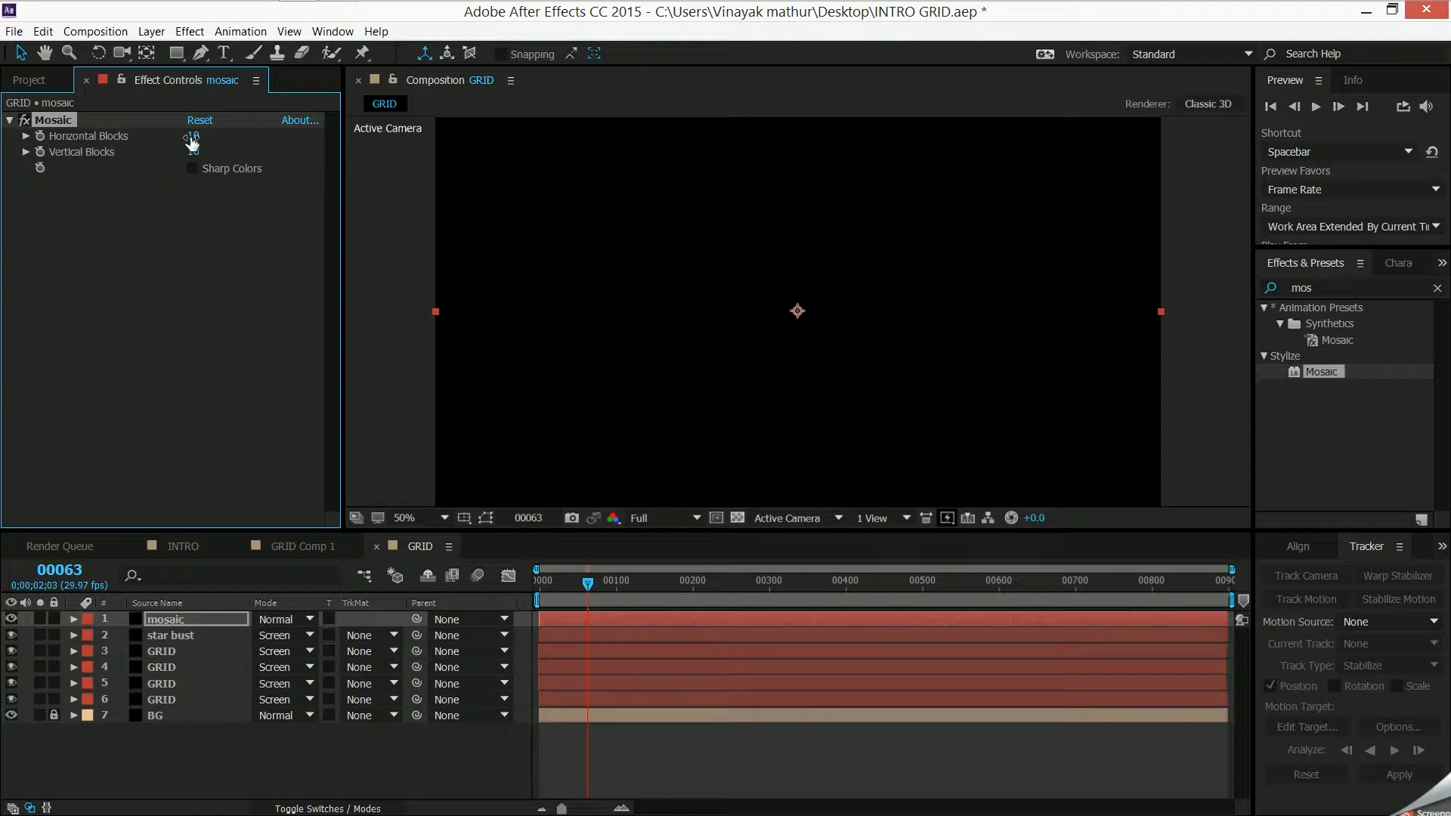
- Blend the mosaic layer in Screen mode, and raise the Mosaic effect's Horizontal Blocks and Vertical Blocks
left_click(284, 619)
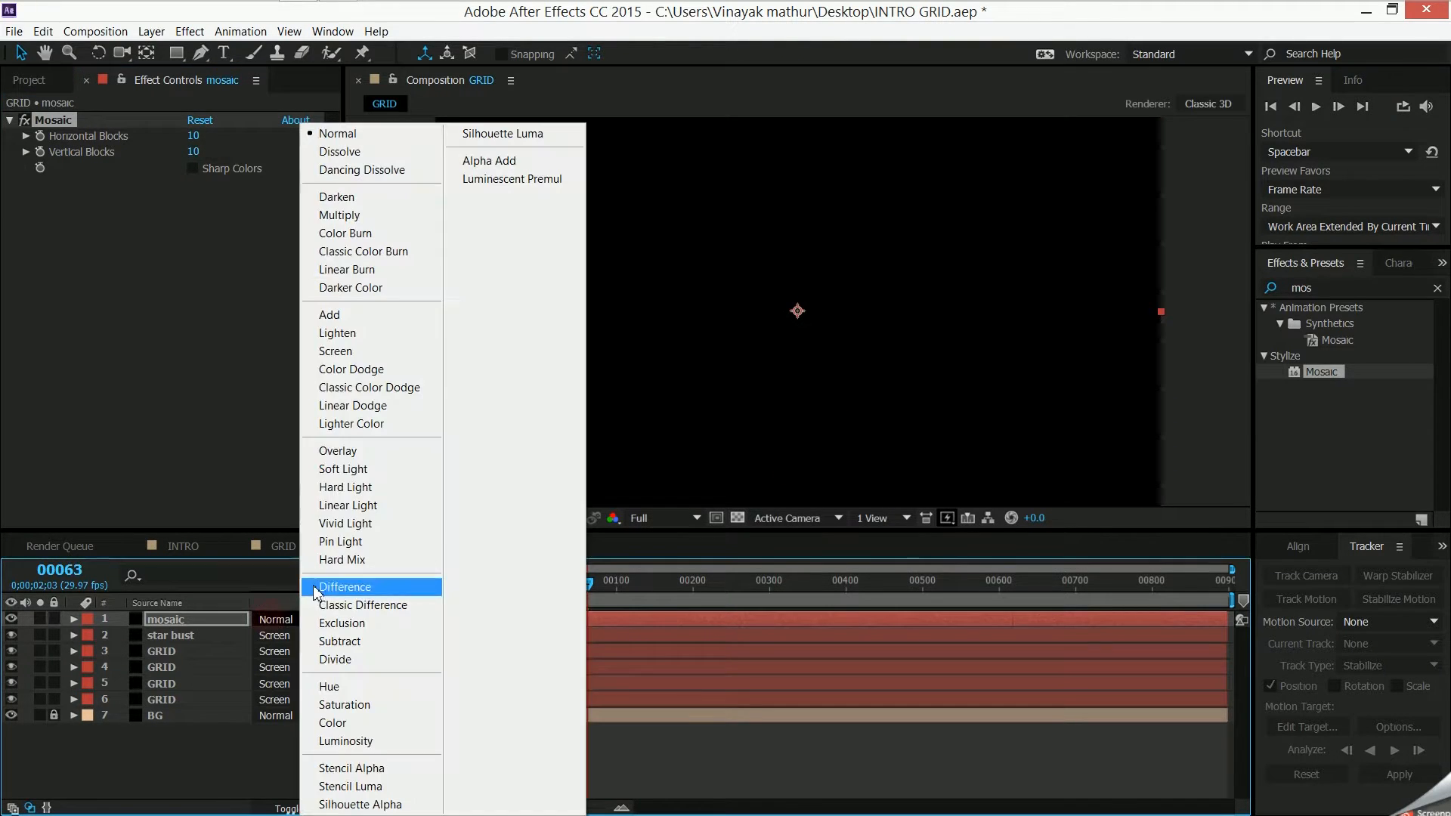
left_click(355, 352)
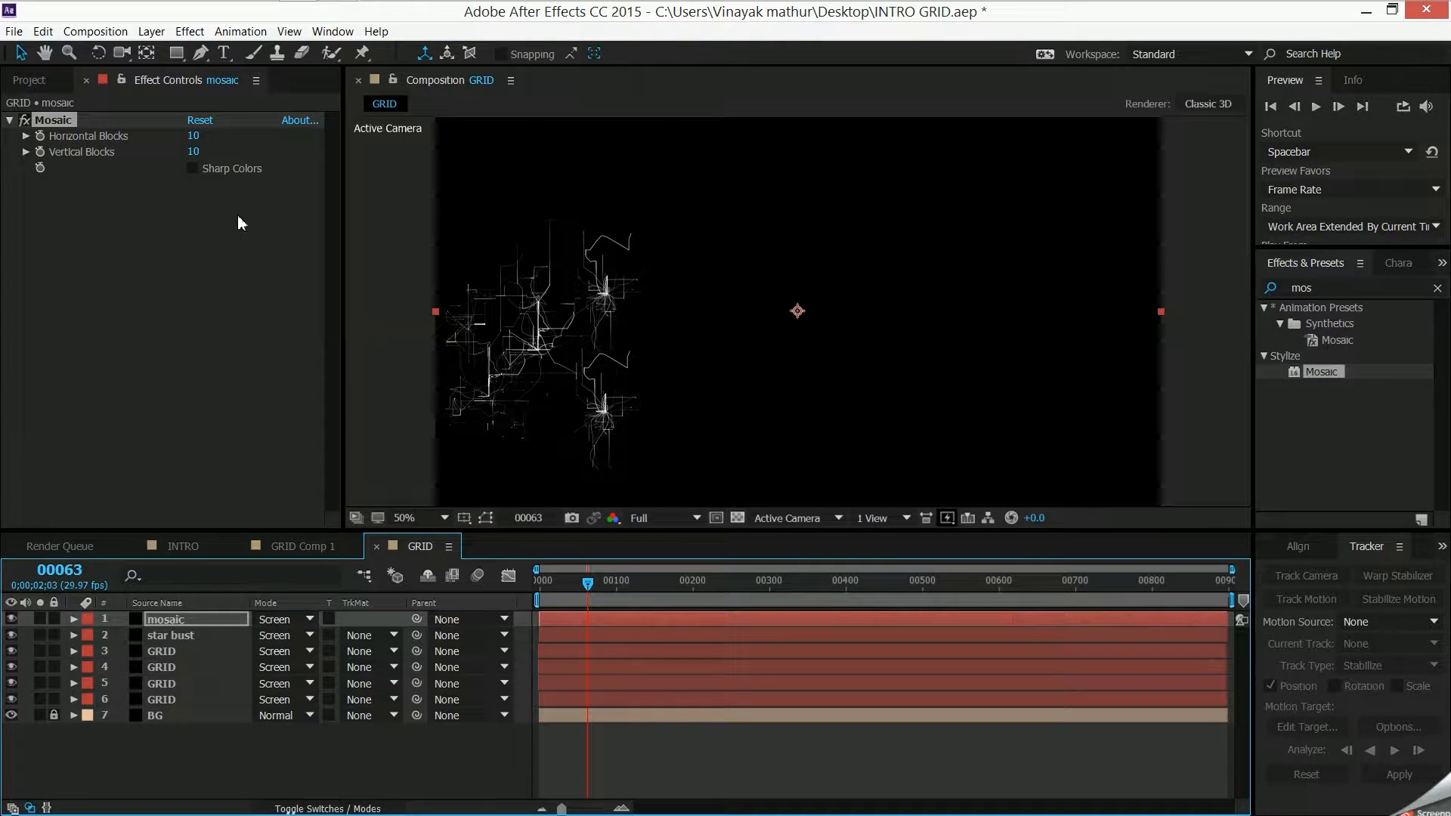
mouse_move(194, 136)
left_mouse_down()
mouse_move(243, 133)
mouse_move(219, 155)
mouse_move(241, 157)
left_mouse_up()
left_click(202, 151)
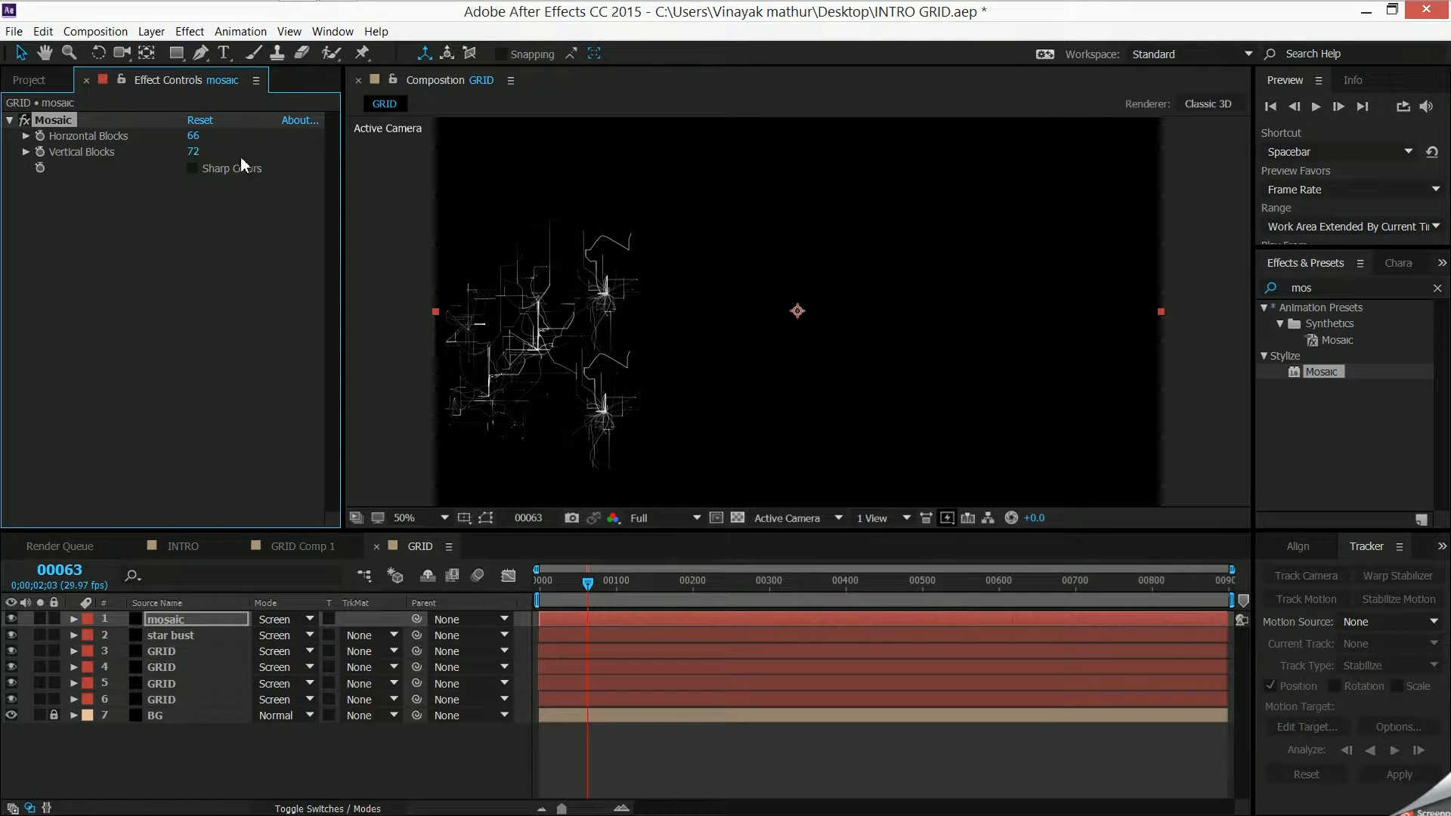
mouse_move(193, 153)
left_mouse_down()
mouse_move(216, 154)
mouse_move(216, 139)
left_mouse_up()
left_click(188, 137)
left_click(9, 120)
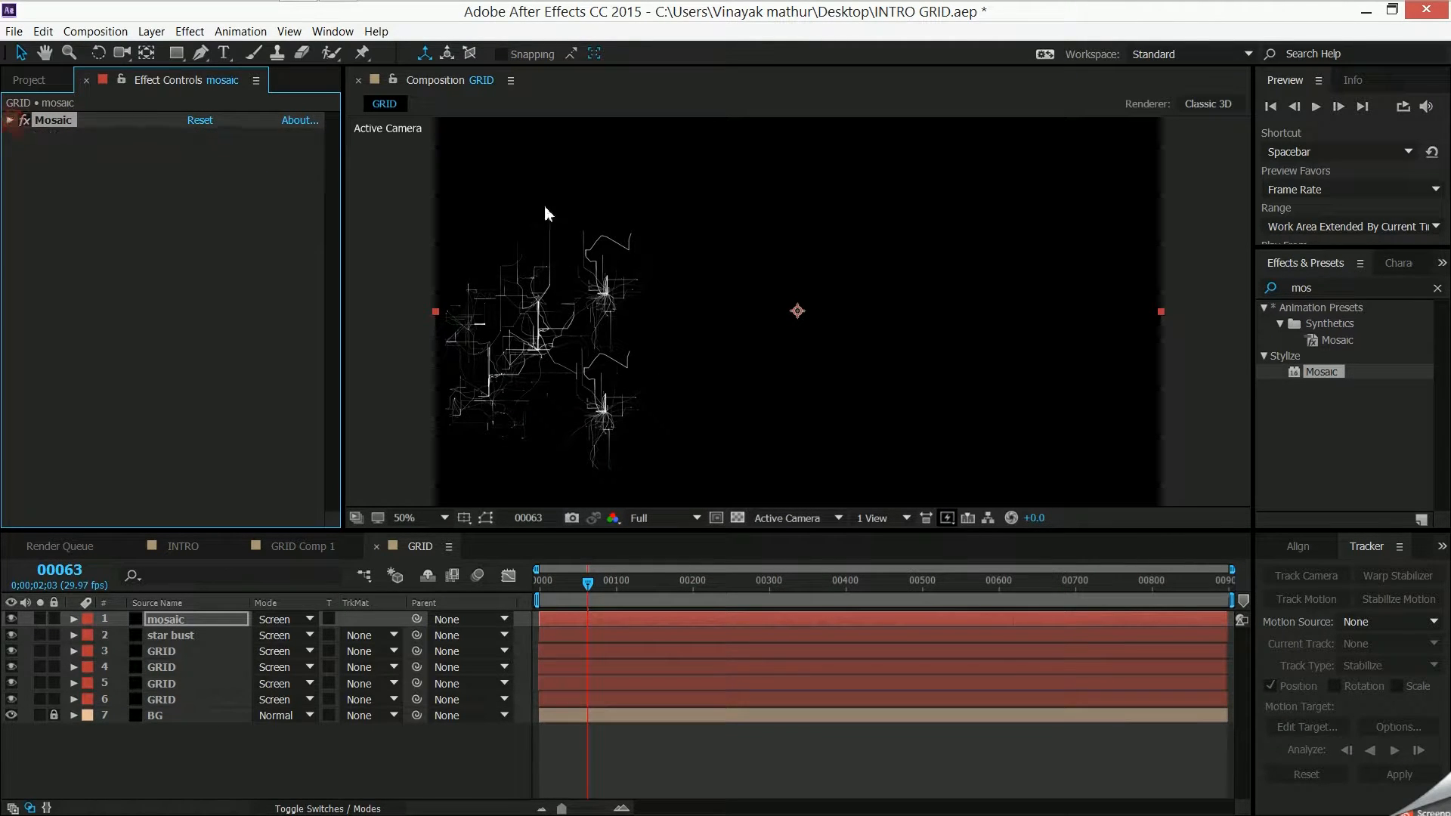
- Search the effects for Transform, and apply the Distort Transform effect to the mosaic layer above its Mosaic effect
left_click(1387, 282)
type("transfor")
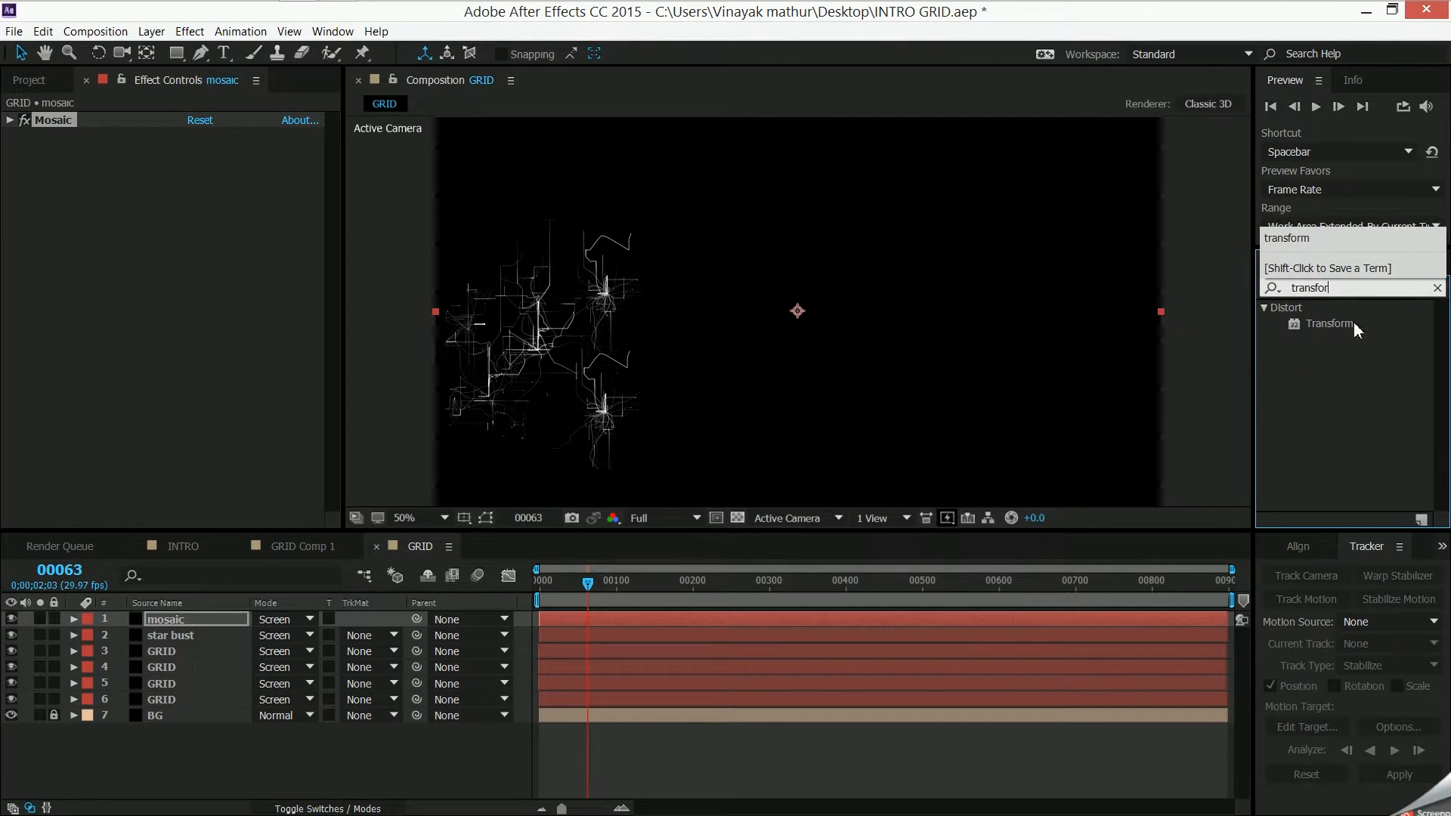
left_click_drag(1354, 324, 80, 122)
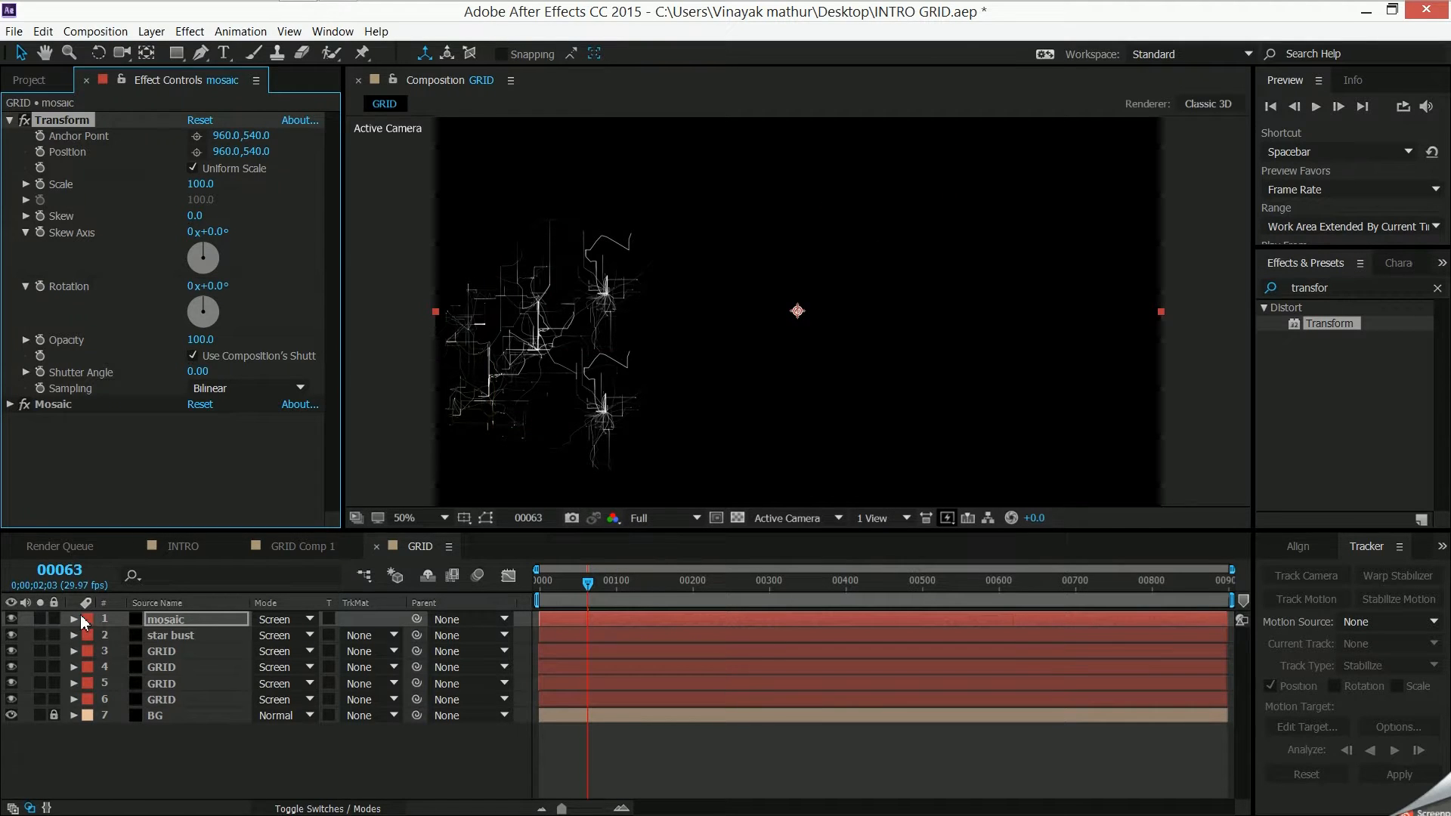
- Delete the mosaic layer from the GRID composition
key("Delete")
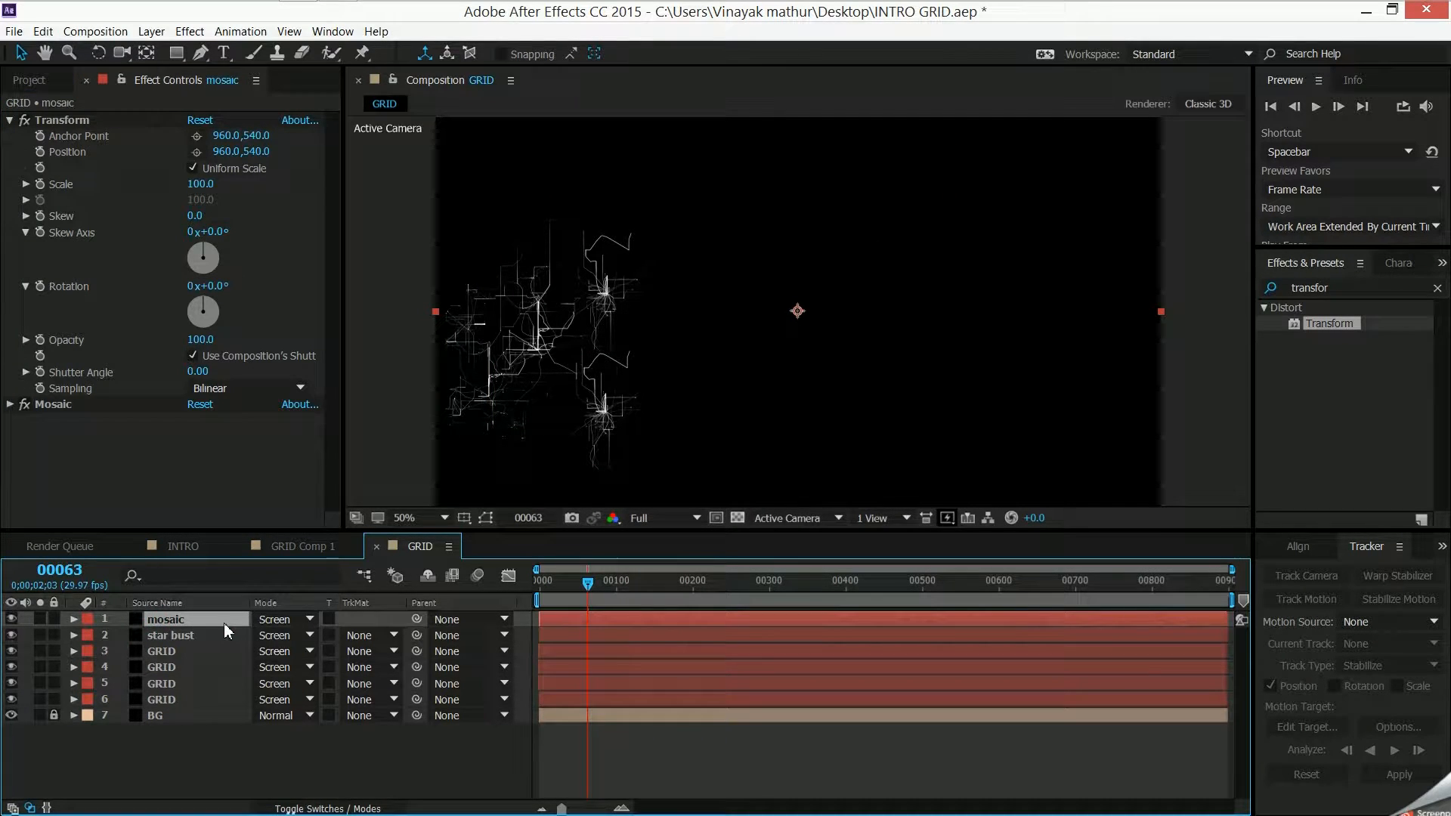
left_click(62, 215)
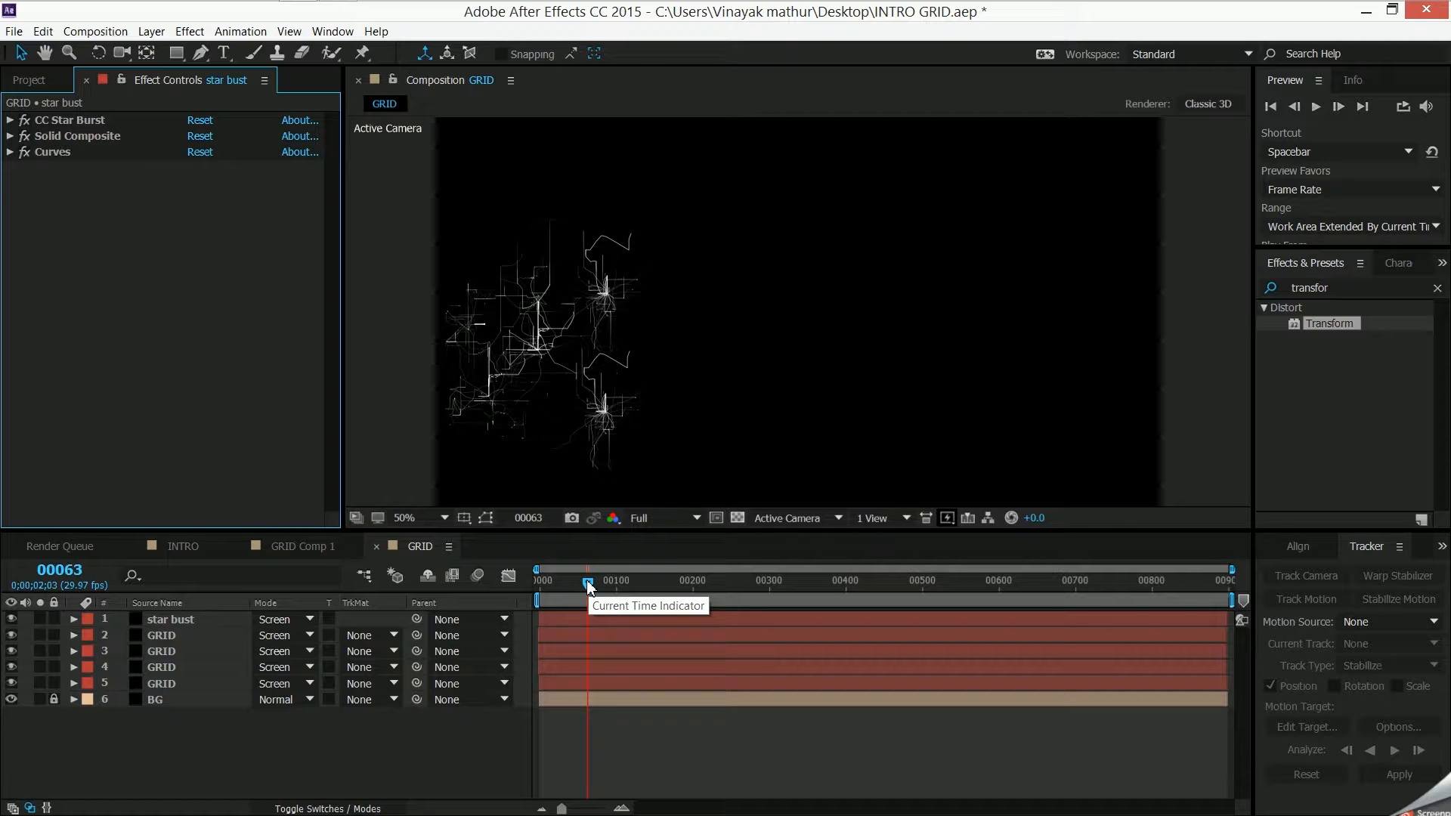
- Preview the lightning growth in GRID from the start of the timeline
left_click_drag(588, 584, 543, 584)
key("space")
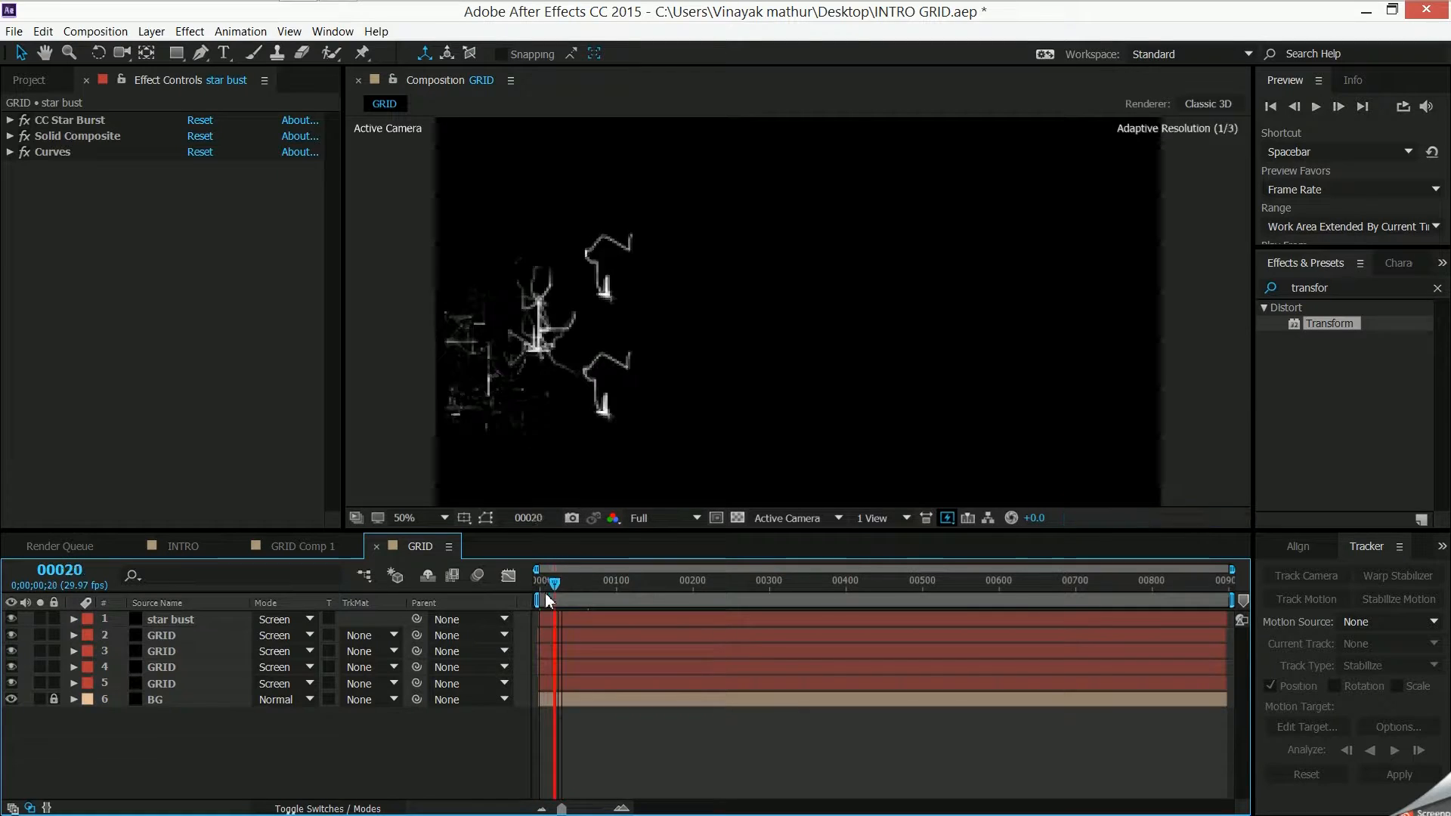
key("space")
key("space")
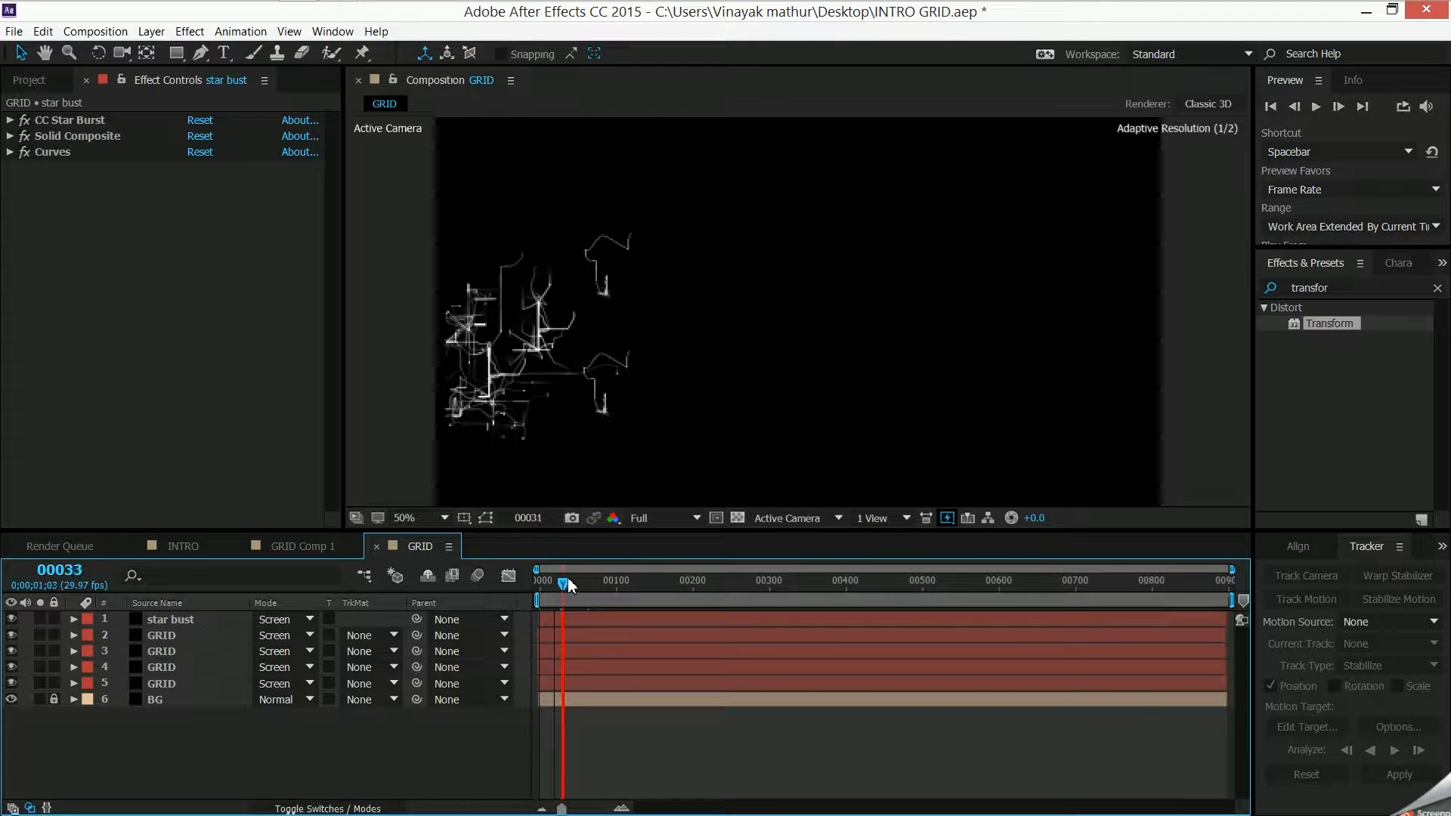
- Stagger the upper three GRID layers and star bust progressively later in the timeline, with star bust starting at about frame 30
mouse_move(576, 579)
left_mouse_down()
mouse_move(593, 583)
mouse_move(564, 588)
left_mouse_up()
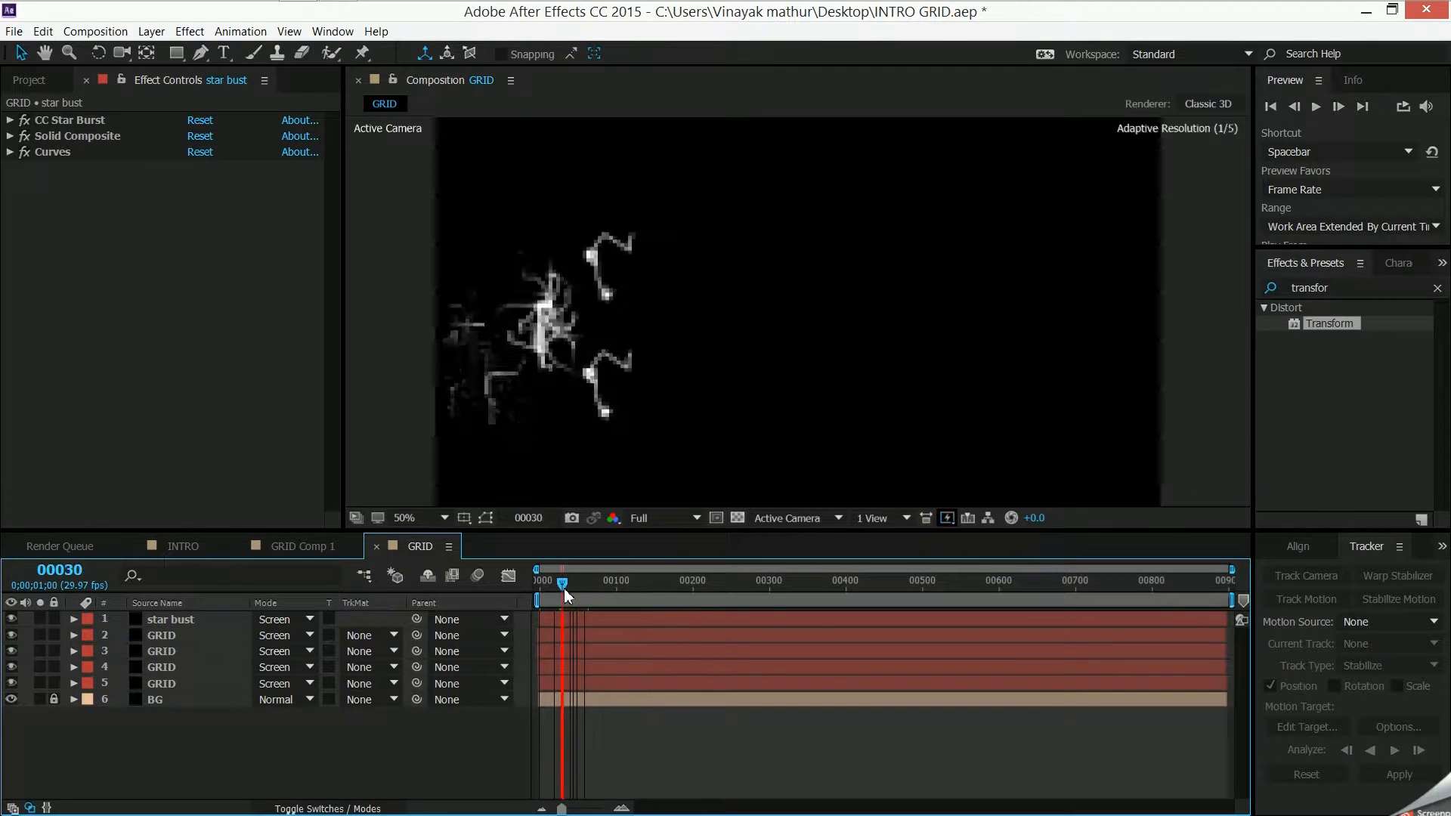
left_click(585, 665)
left_click(593, 651)
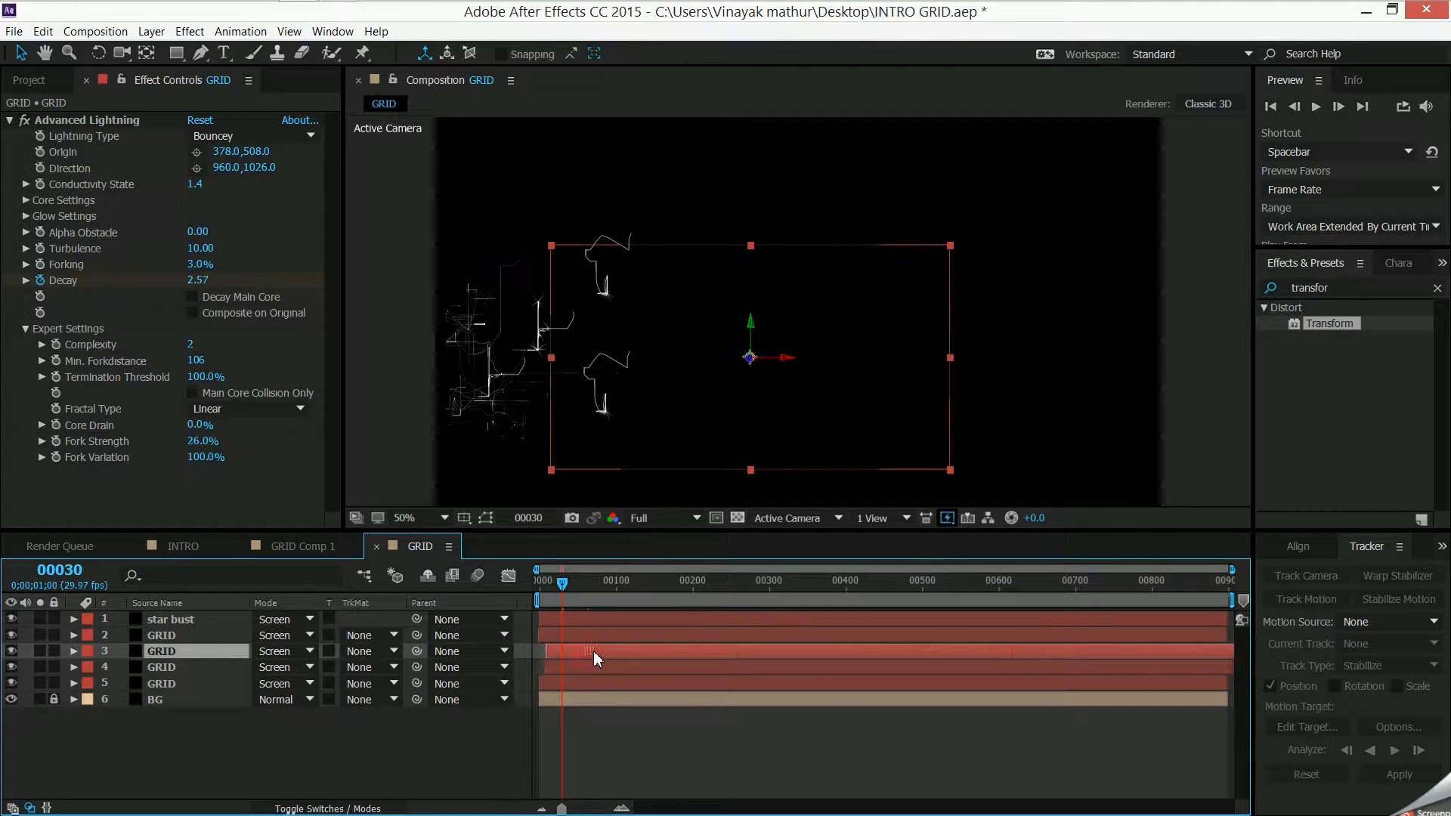
left_click(604, 635)
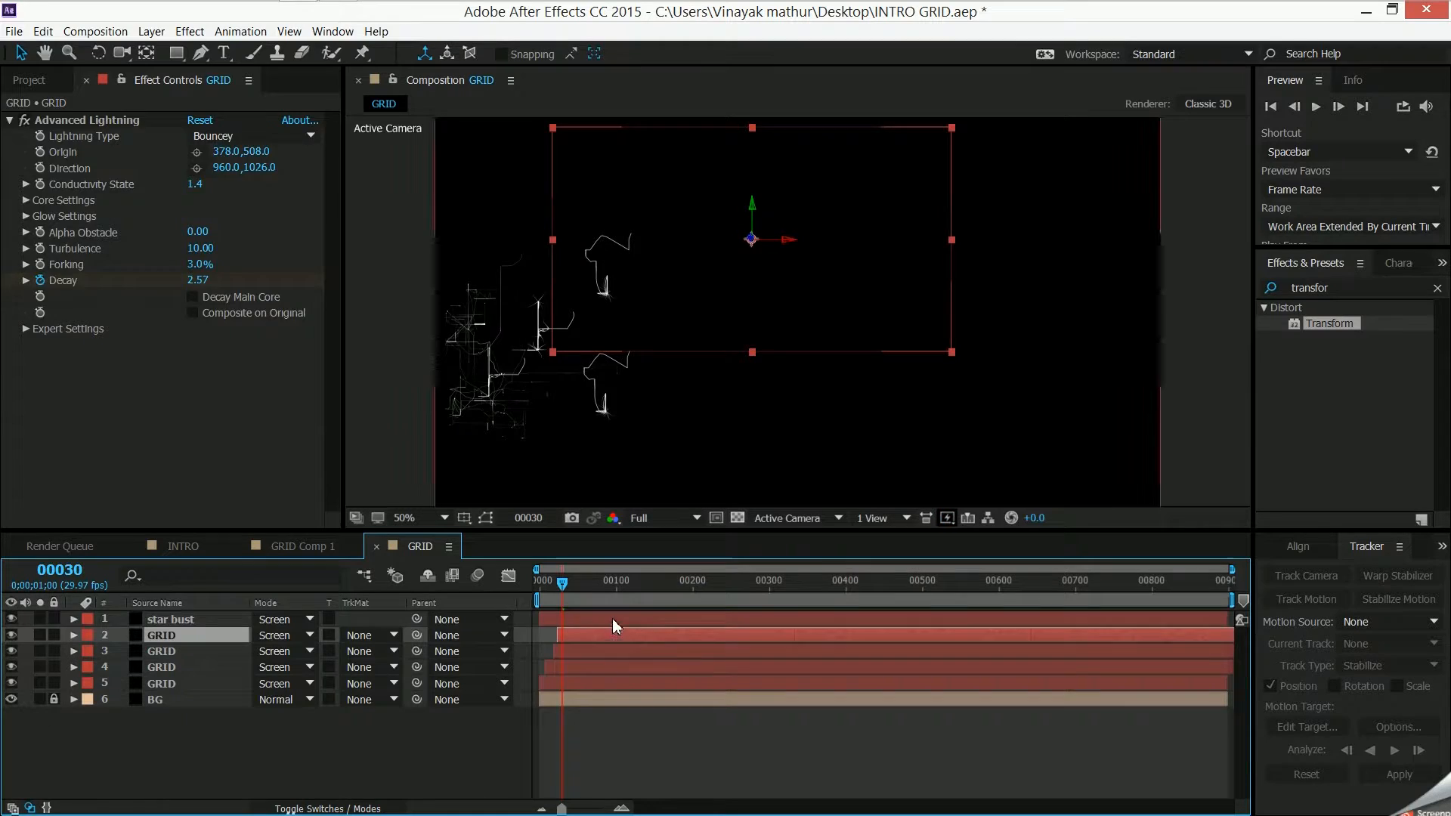
left_click(621, 620)
left_click_drag(562, 584, 509, 605)
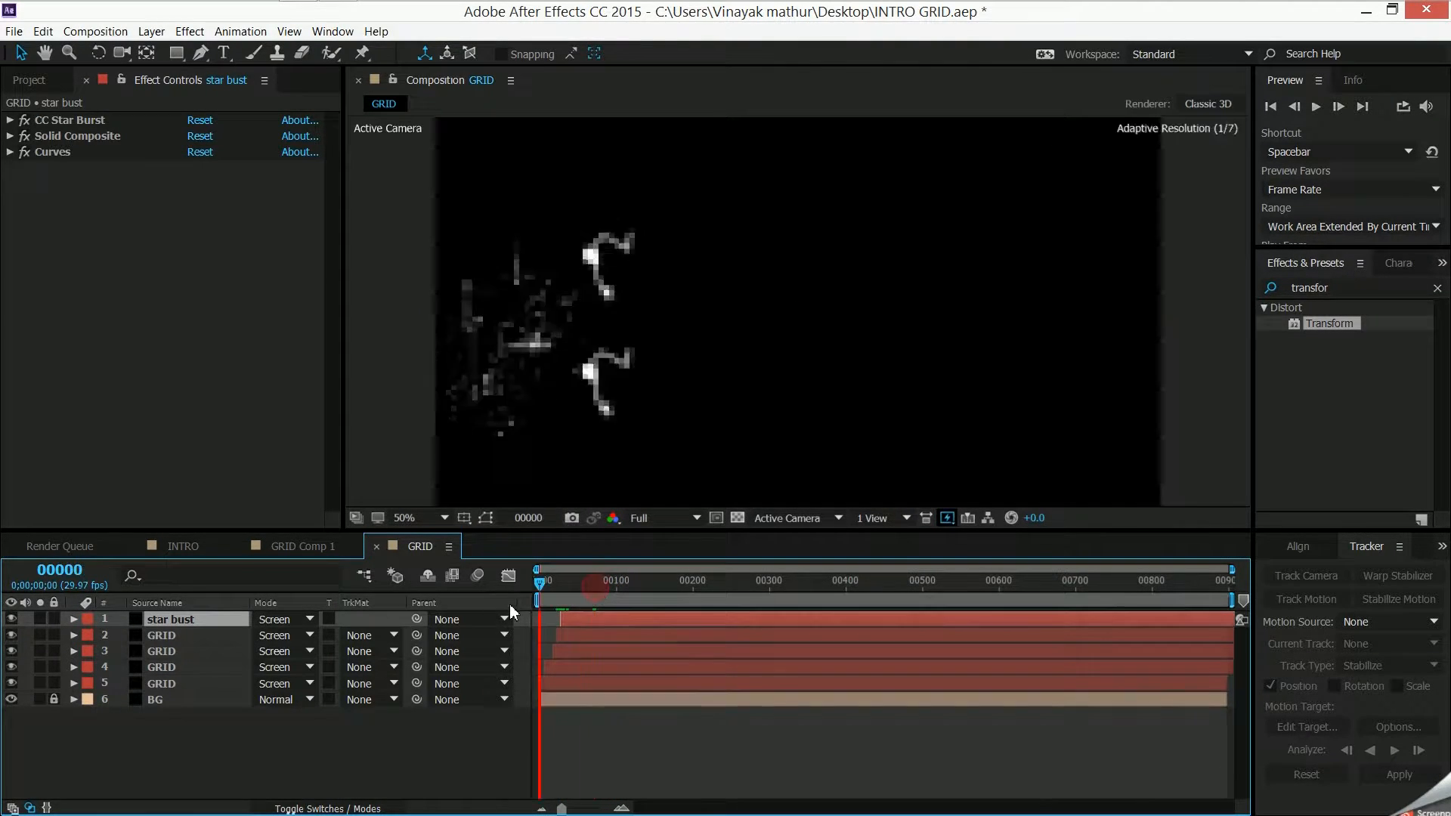
left_click(257, 762)
left_click_drag(543, 583, 579, 588)
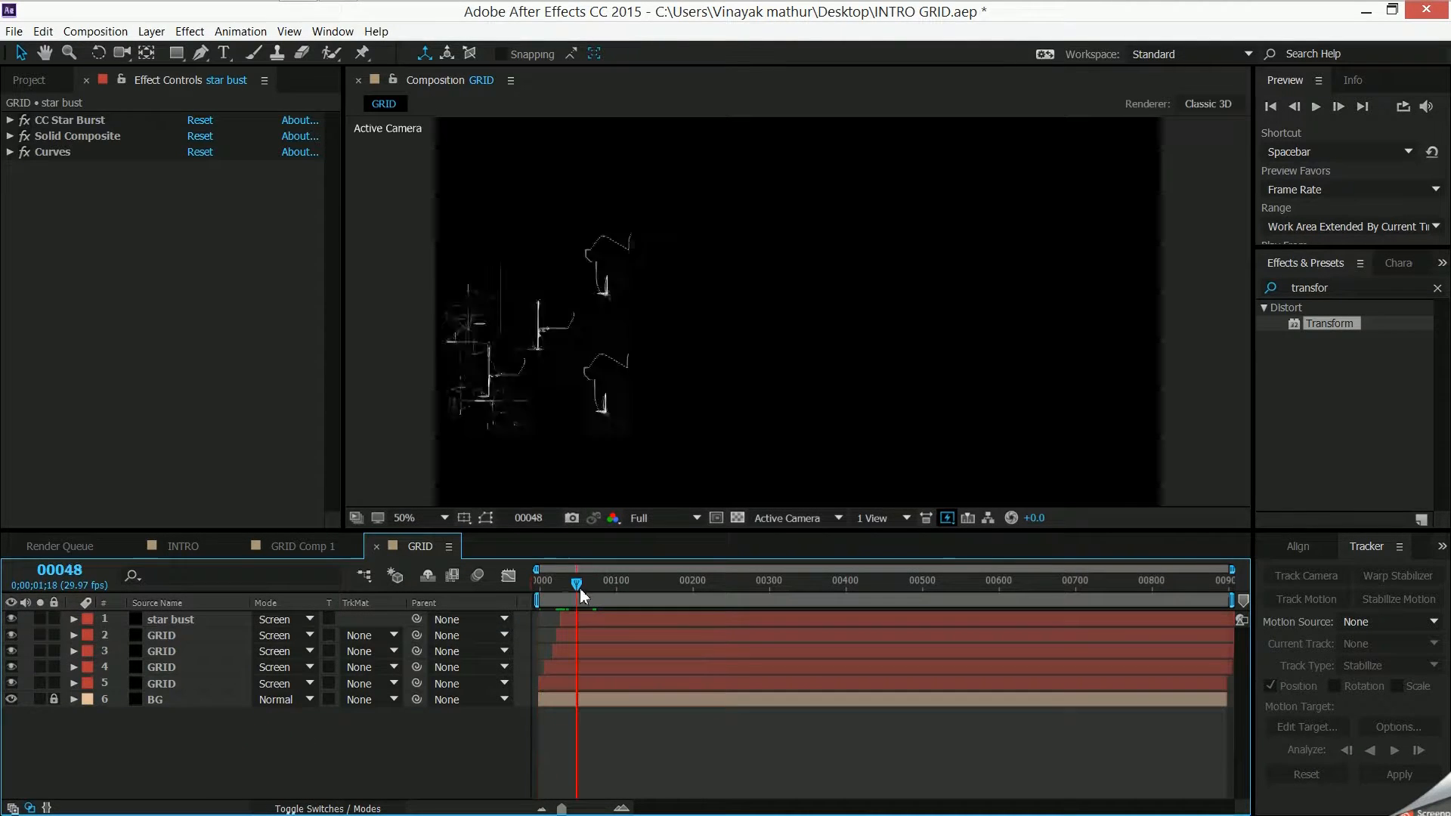
right_click(376, 747)
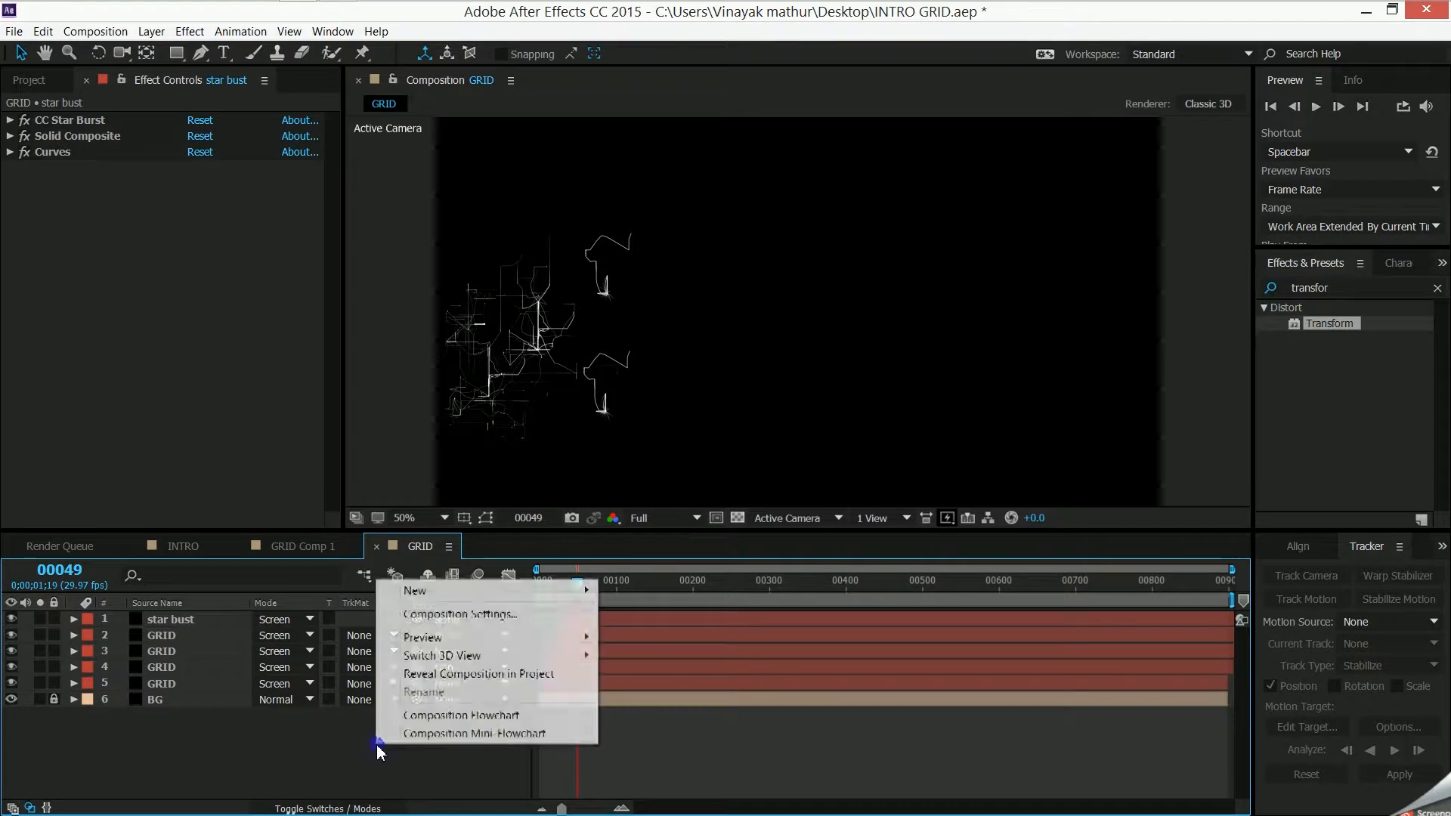
mouse_move(460, 601)
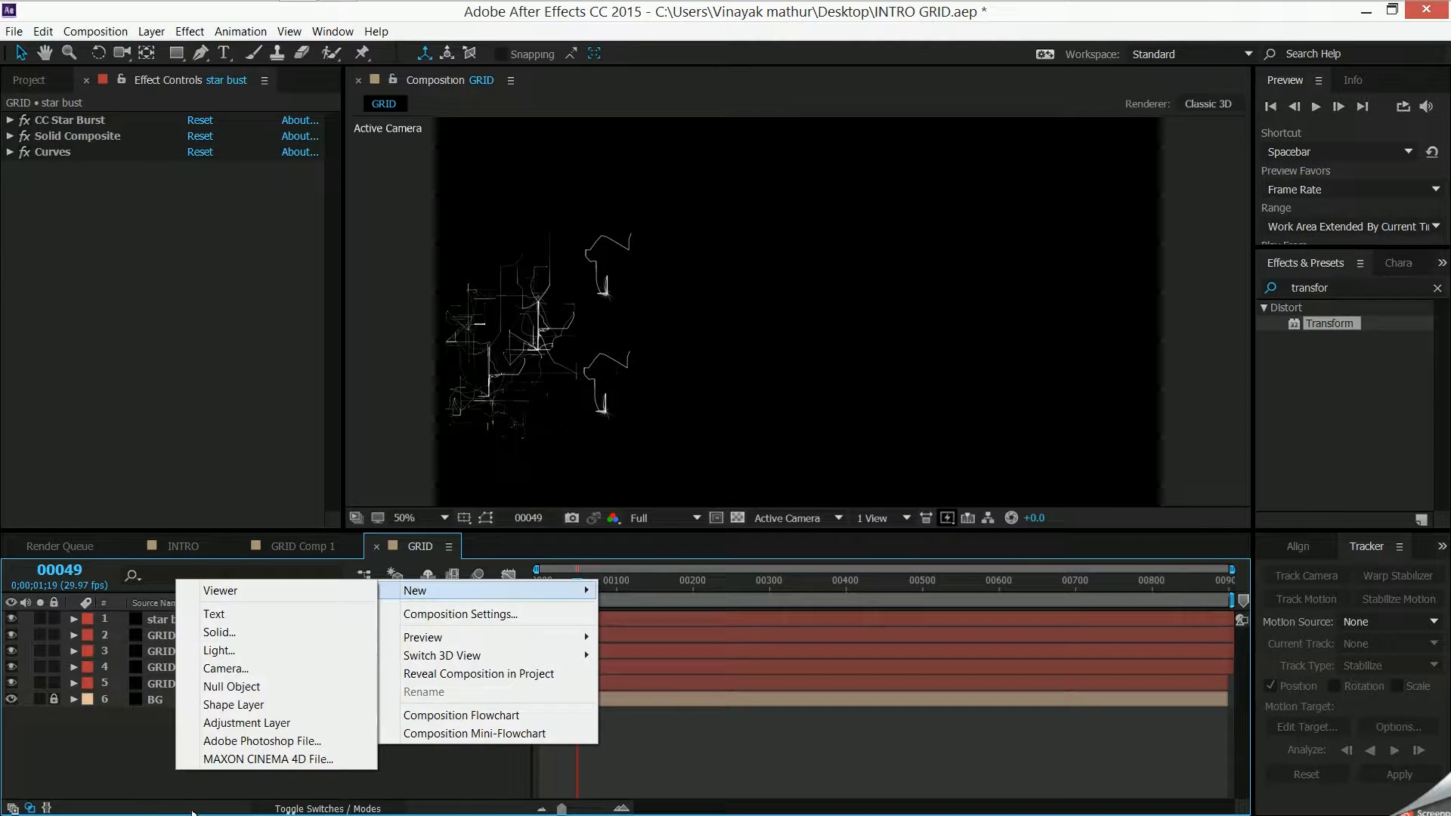
left_click(131, 757)
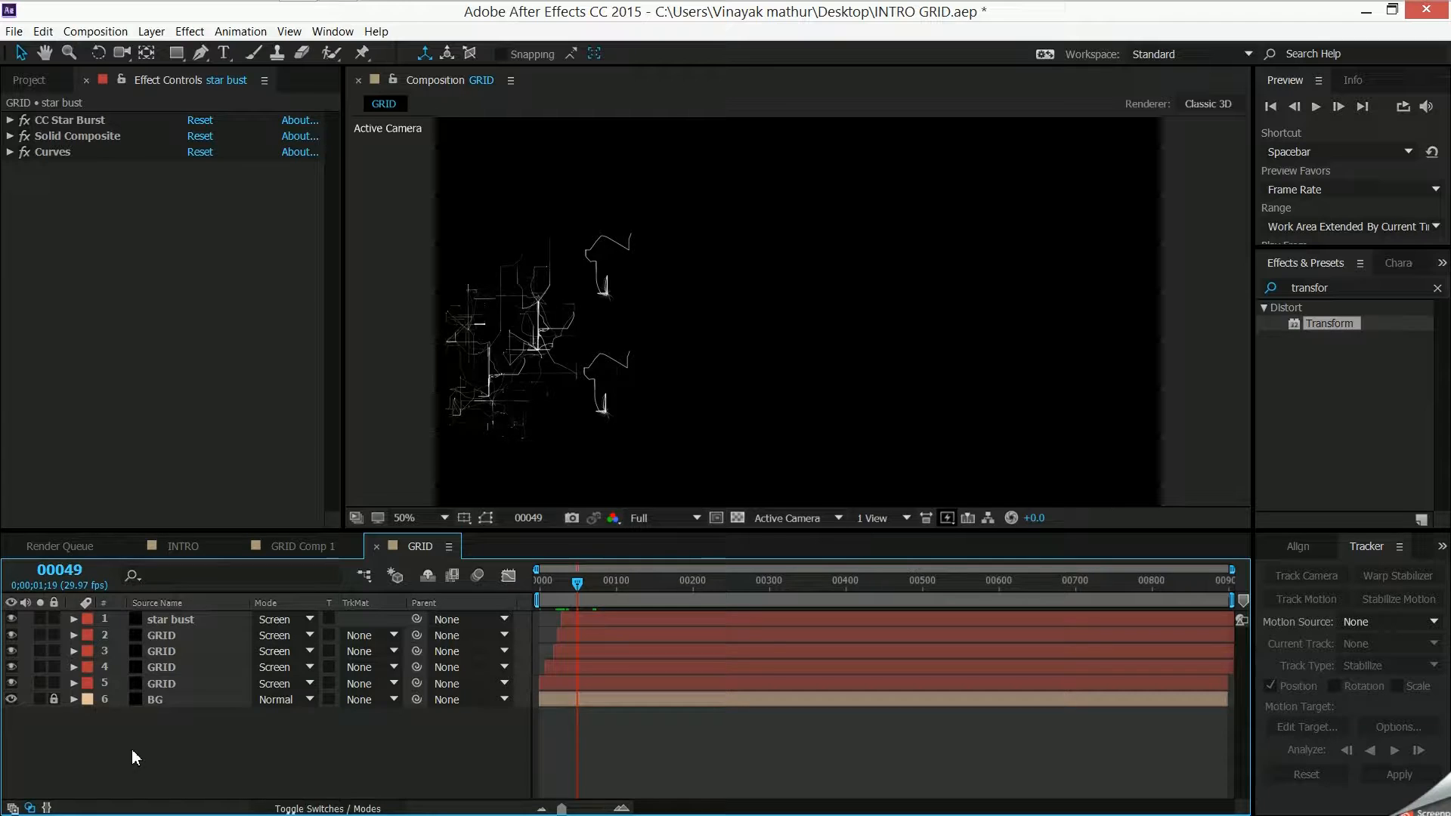
- Check the INTRO composition's look, and add an adjustment layer with the Curves effect on top of the GRID layers
left_click(198, 545)
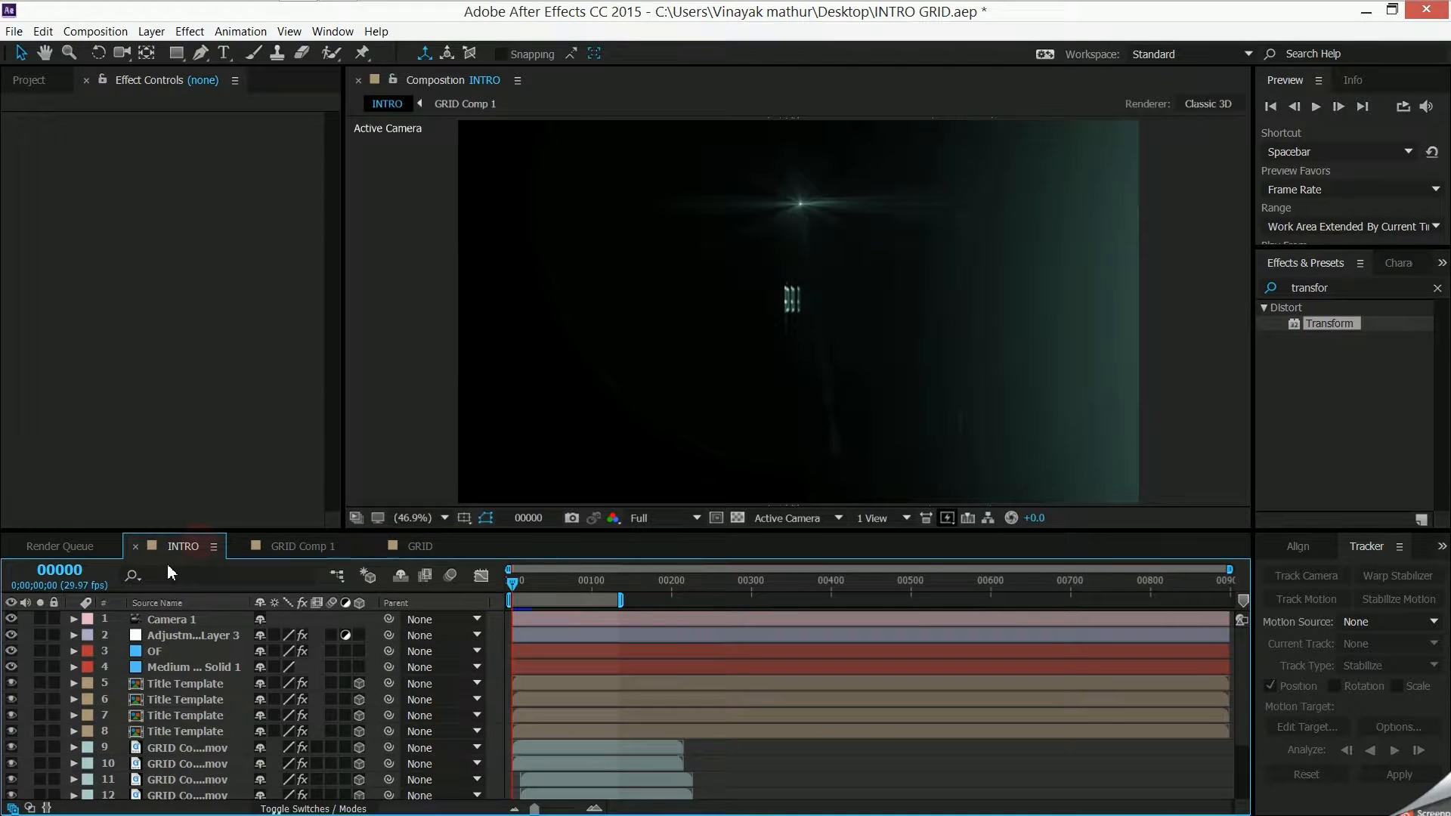
left_click(430, 546)
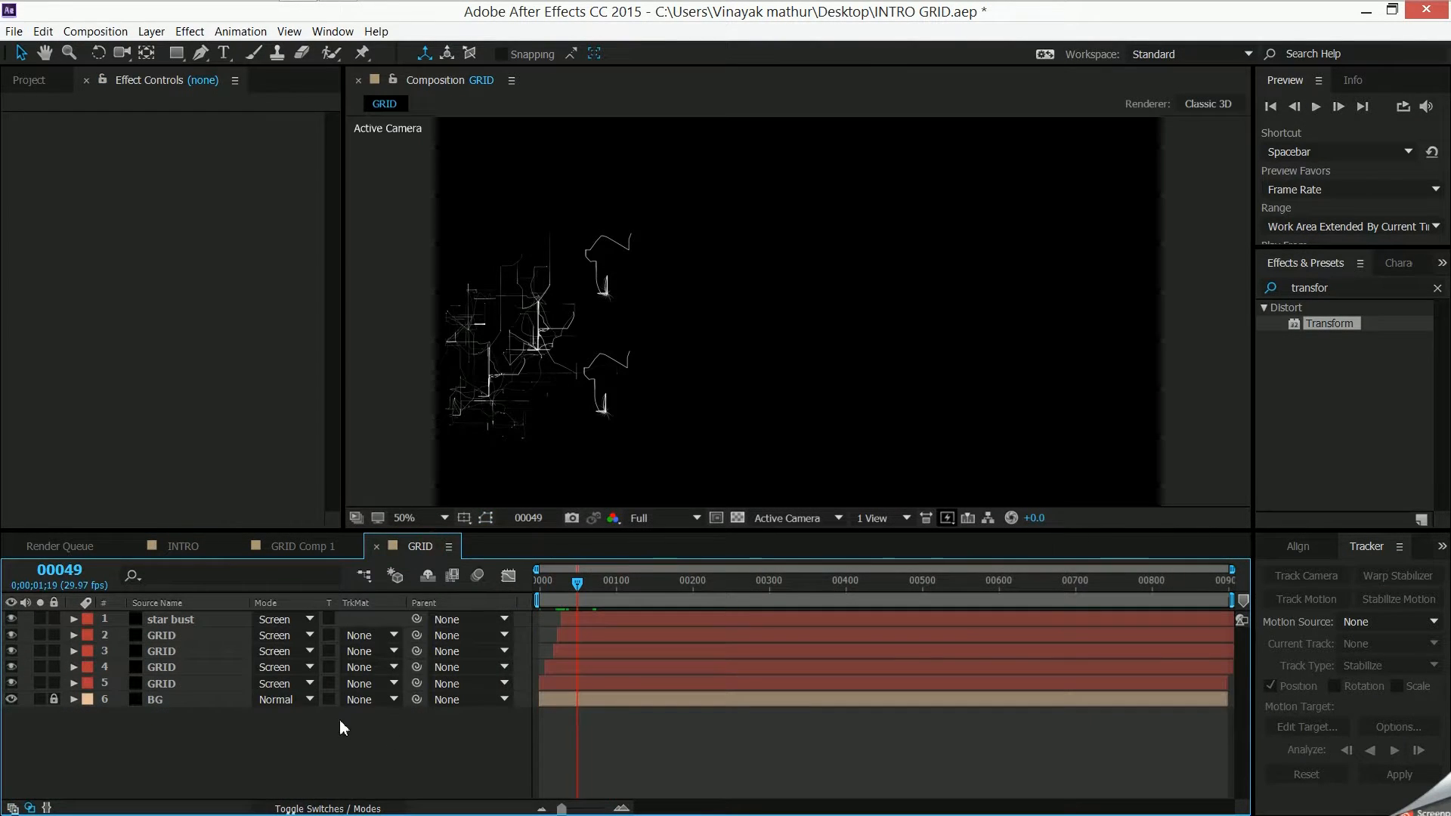
right_click(325, 728)
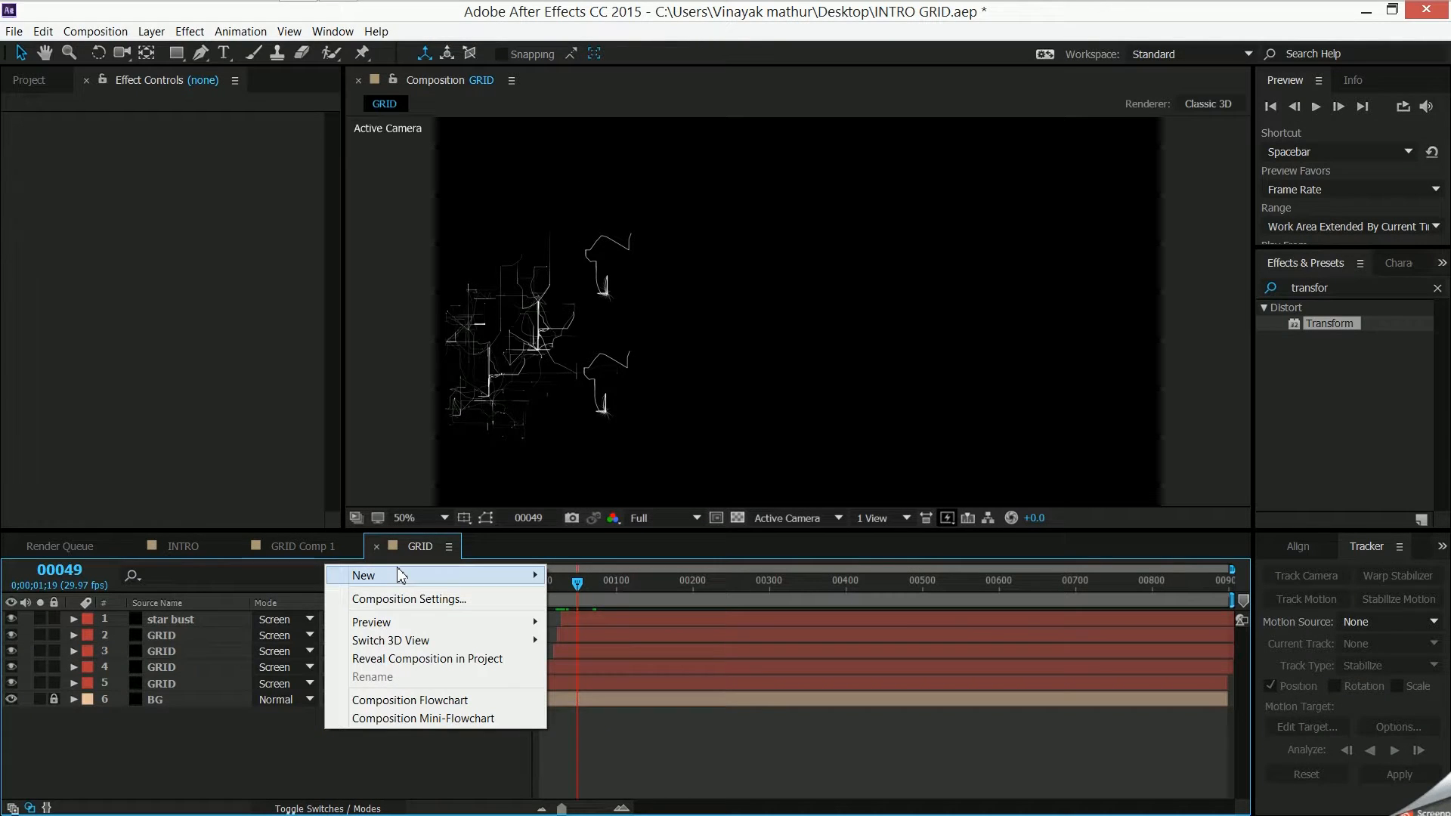
mouse_move(397, 576)
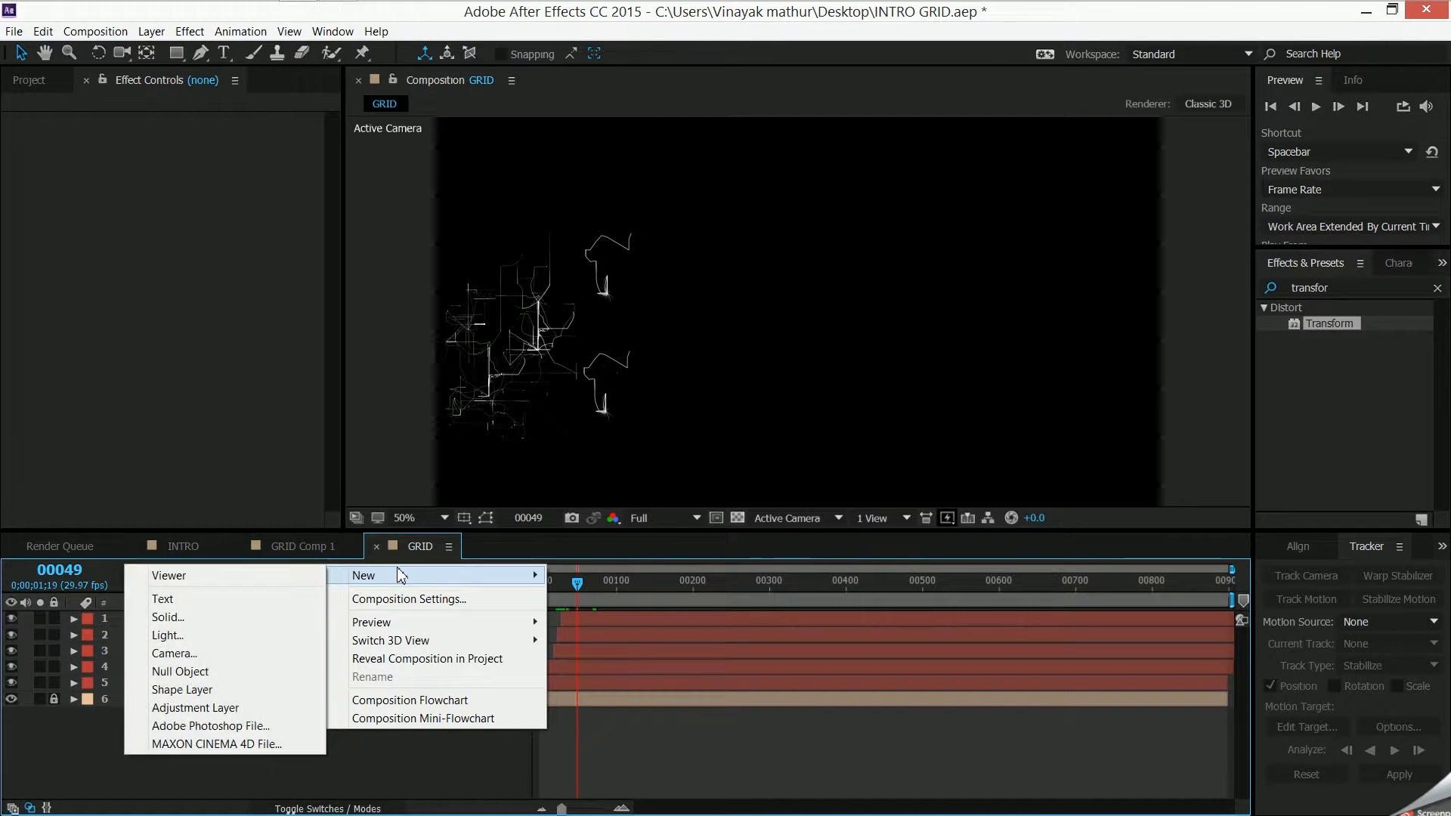
left_click(198, 708)
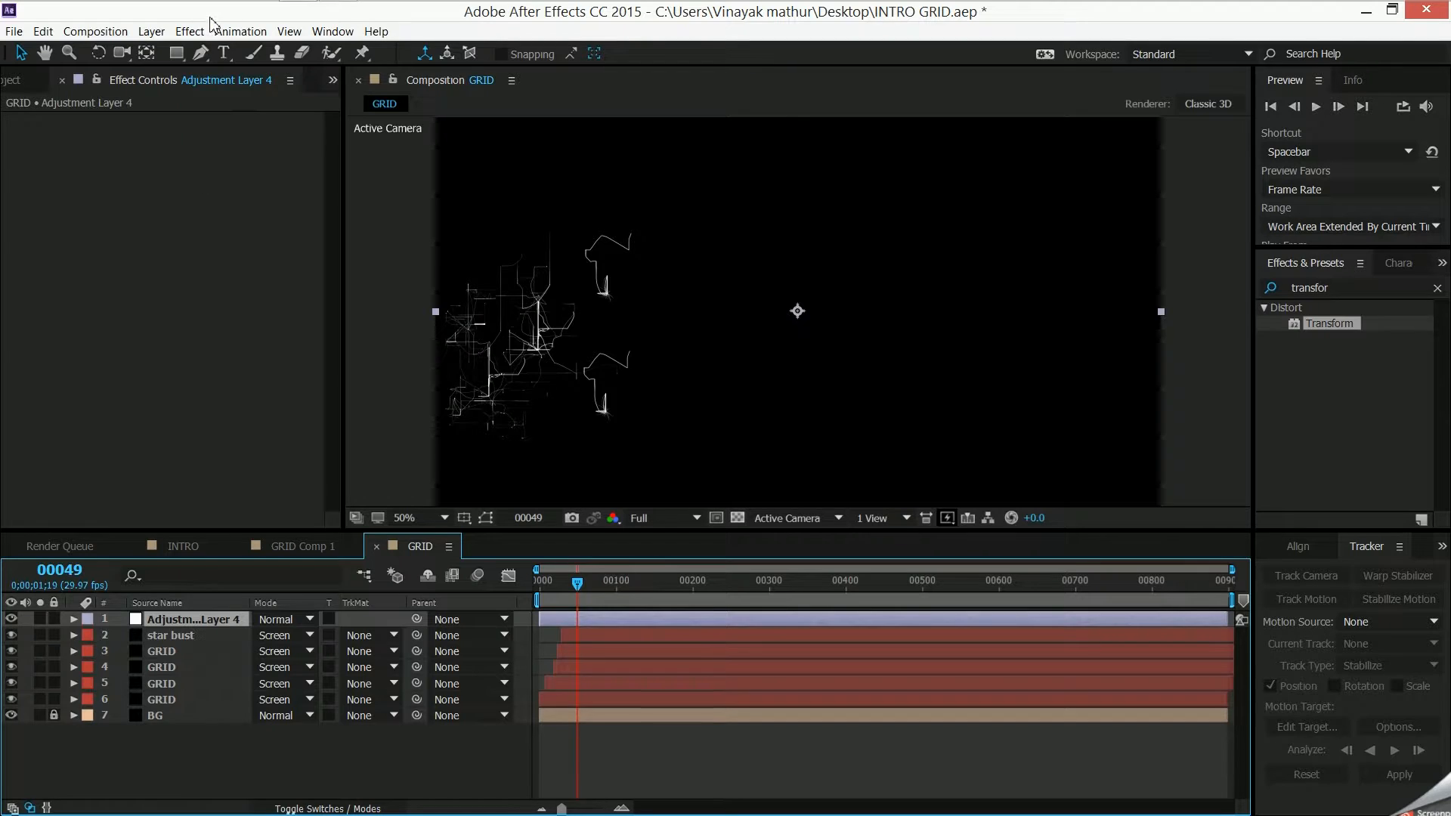
left_click(190, 31)
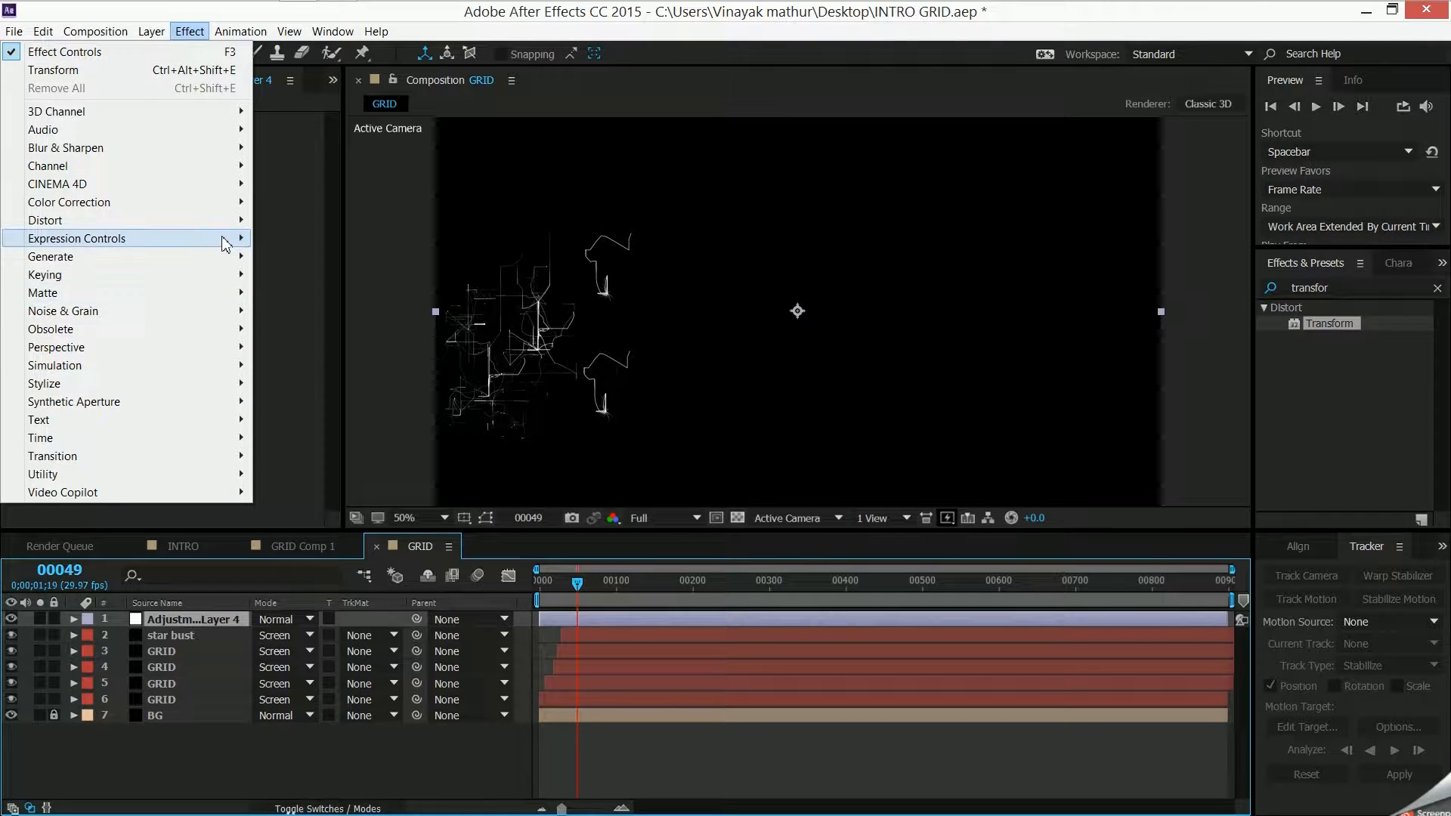
left_click(232, 198)
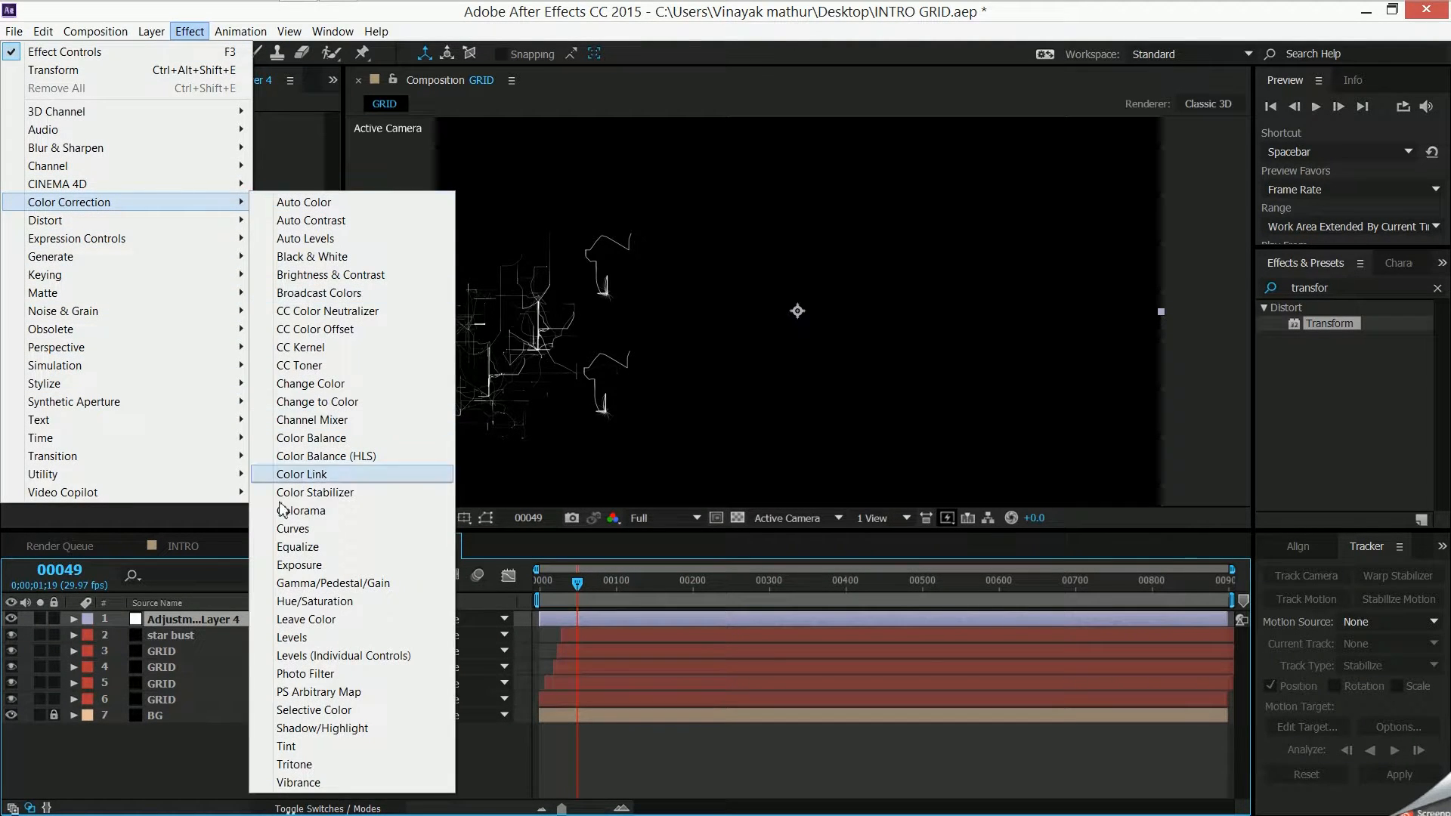
left_click(299, 528)
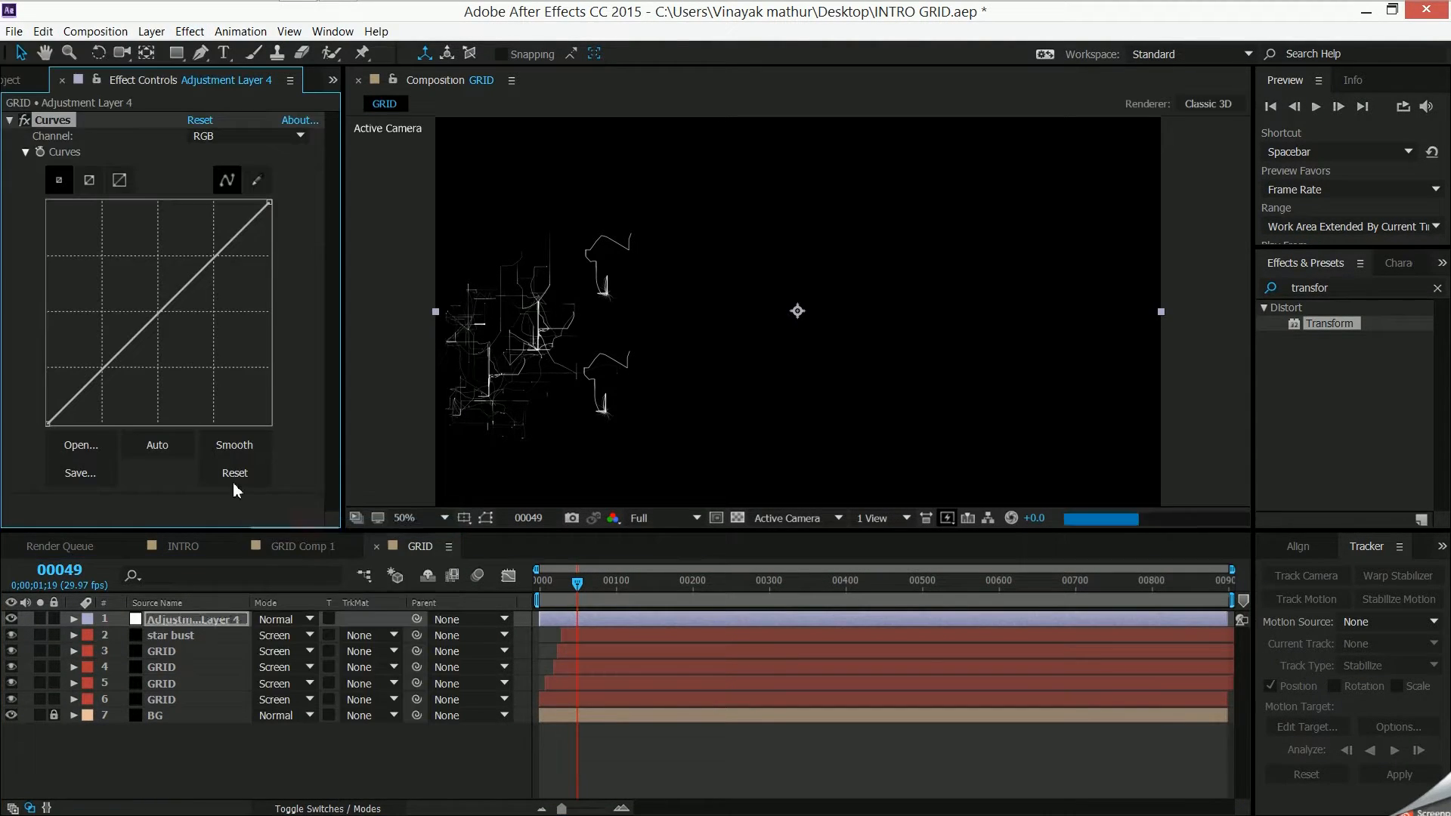
- Tint the grid teal with the adjustment layer's Curves, bowing the Blue and Green channels upward and the Red channel downward
left_click(221, 136)
left_click(208, 202)
left_click_drag(149, 327, 133, 308)
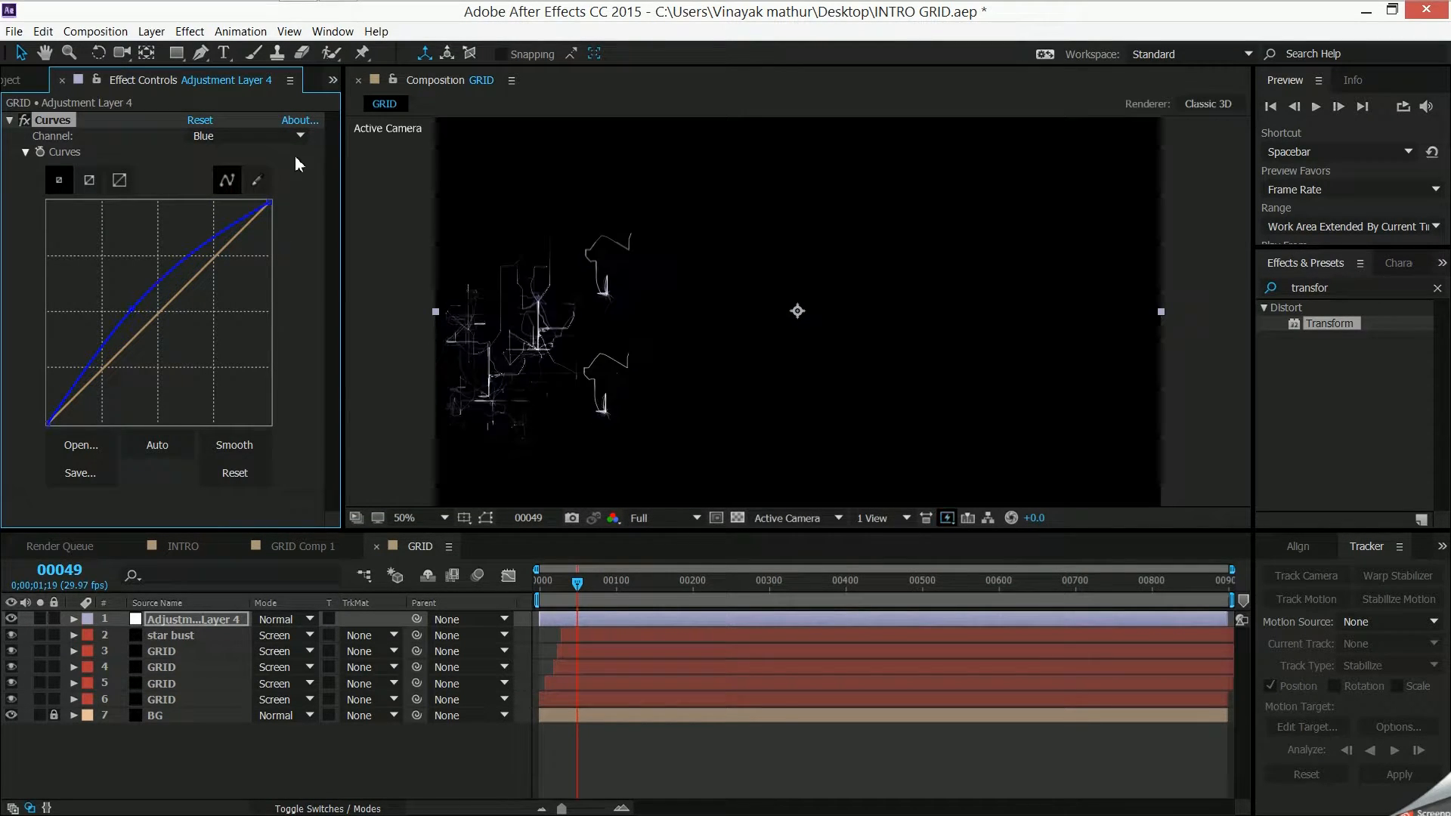
left_click(276, 136)
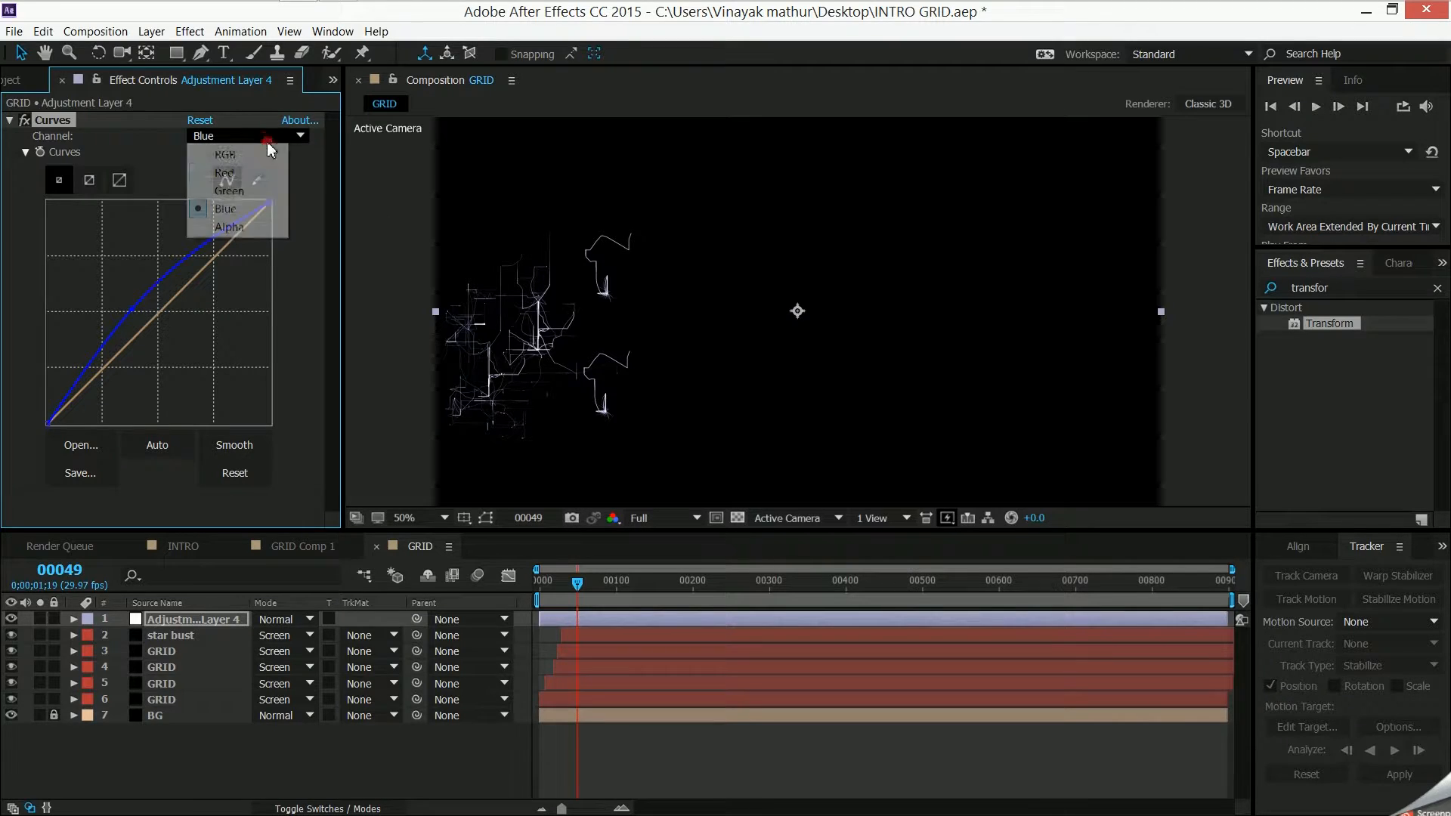
left_click(261, 187)
left_click_drag(159, 313, 142, 283)
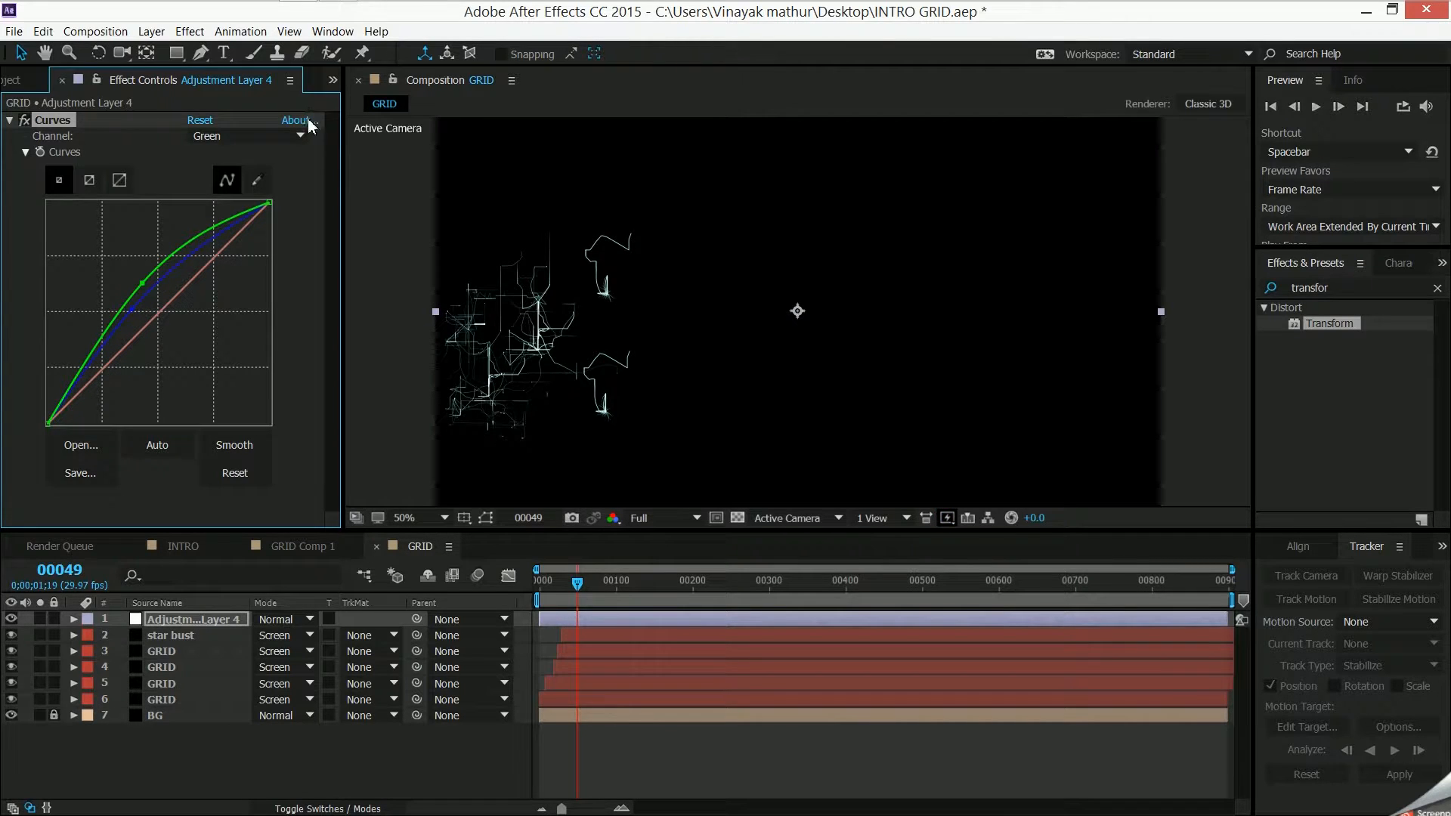
left_click(292, 130)
left_click(223, 172)
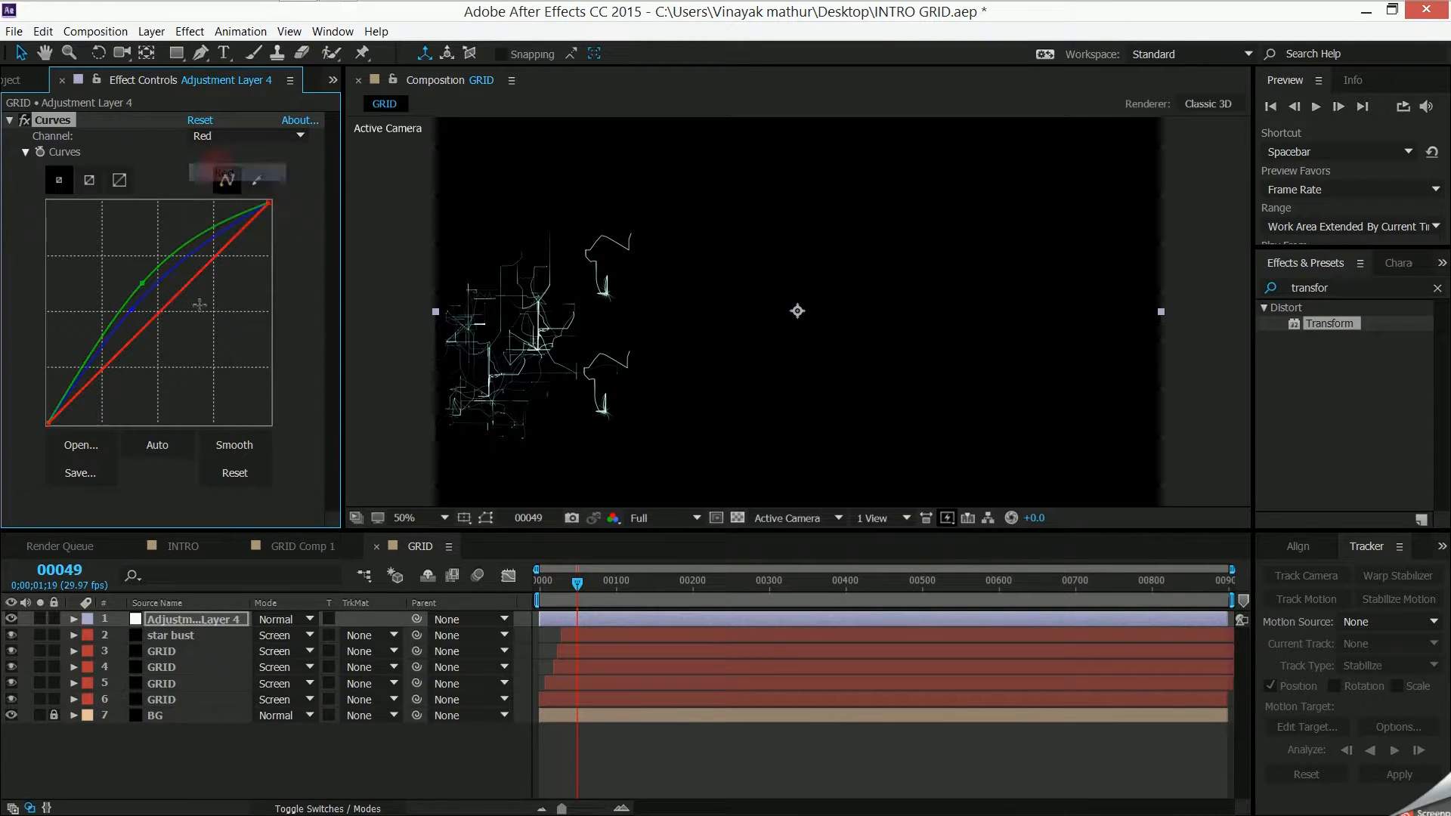
left_click_drag(156, 310, 179, 327)
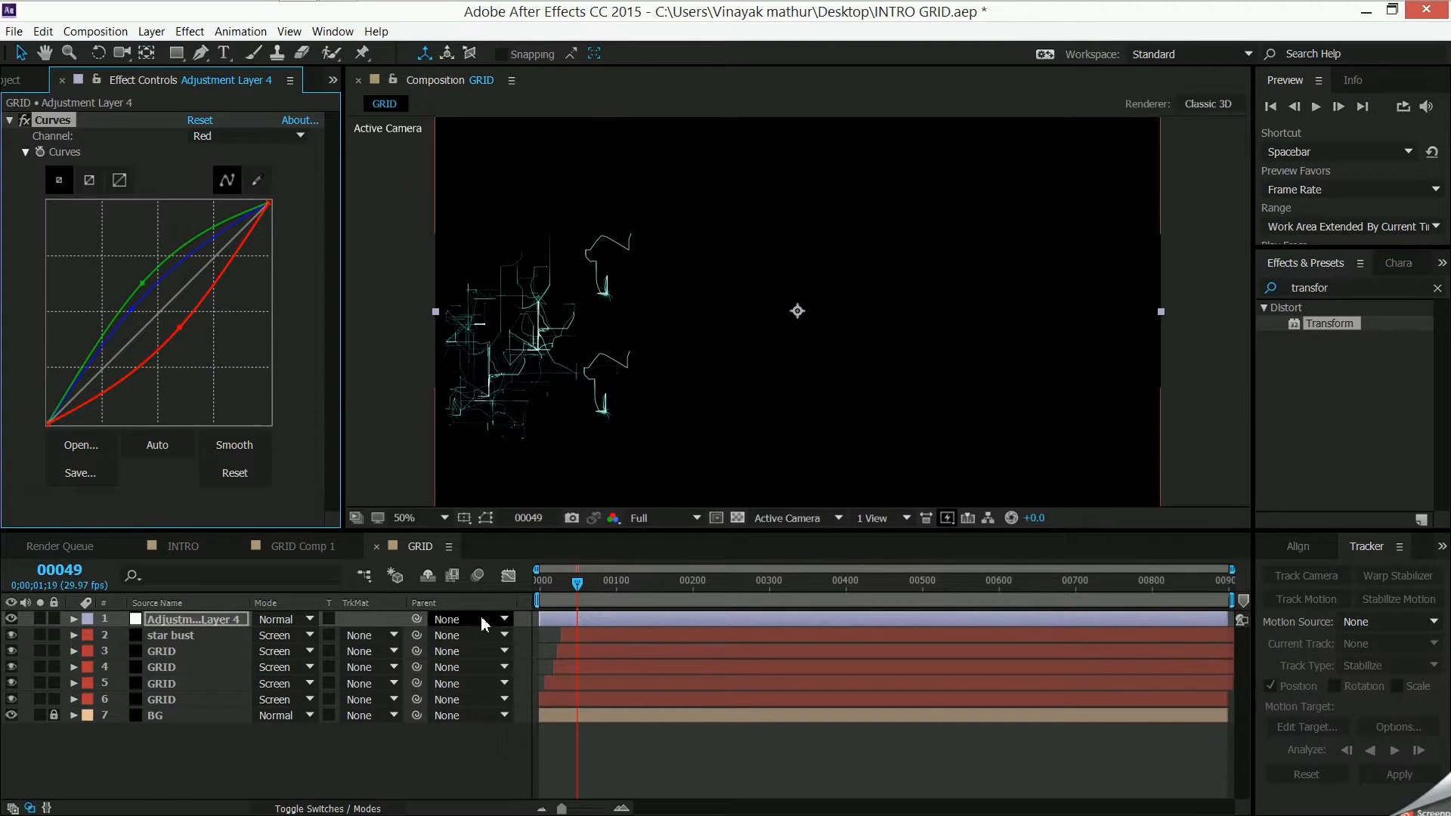
- Preview the tinted GRID animation from frame 0, and compare it with the INTRO composition
left_click_drag(578, 583, 539, 601)
key("space")
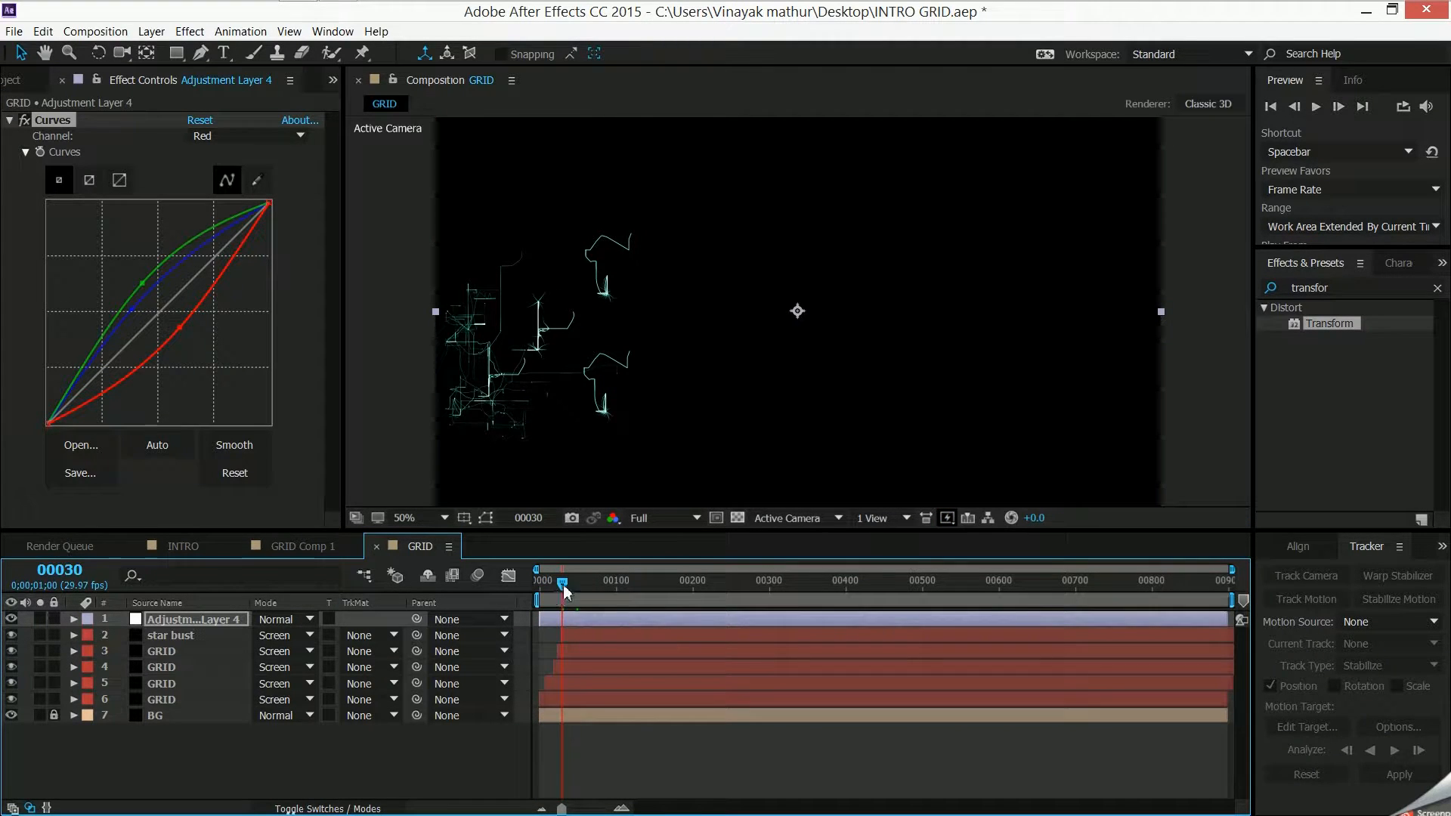
mouse_move(558, 582)
left_mouse_down()
mouse_move(533, 593)
mouse_move(582, 582)
mouse_move(542, 597)
mouse_move(579, 597)
mouse_move(538, 590)
left_mouse_up()
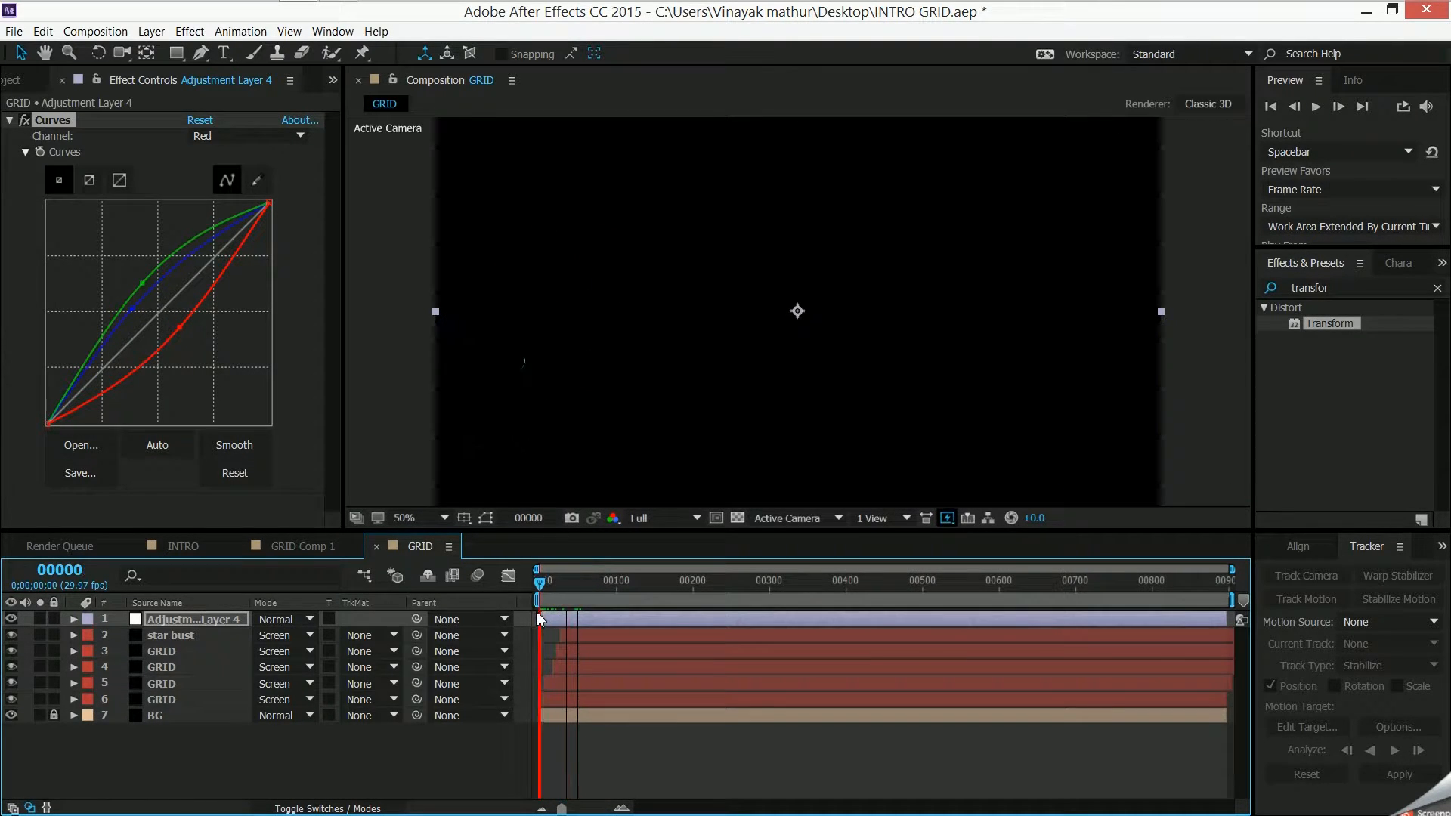
left_click(198, 545)
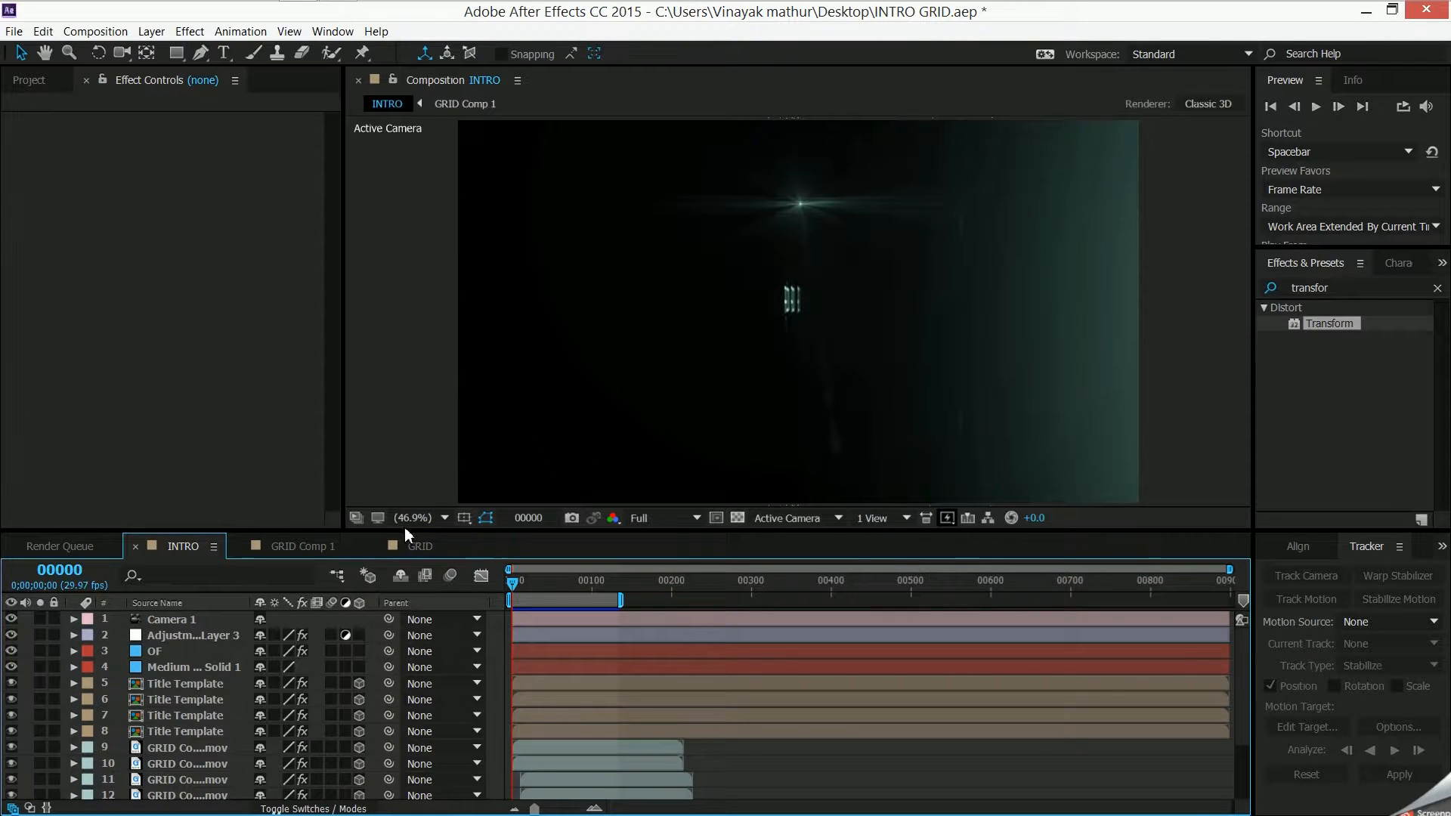
left_click(416, 546)
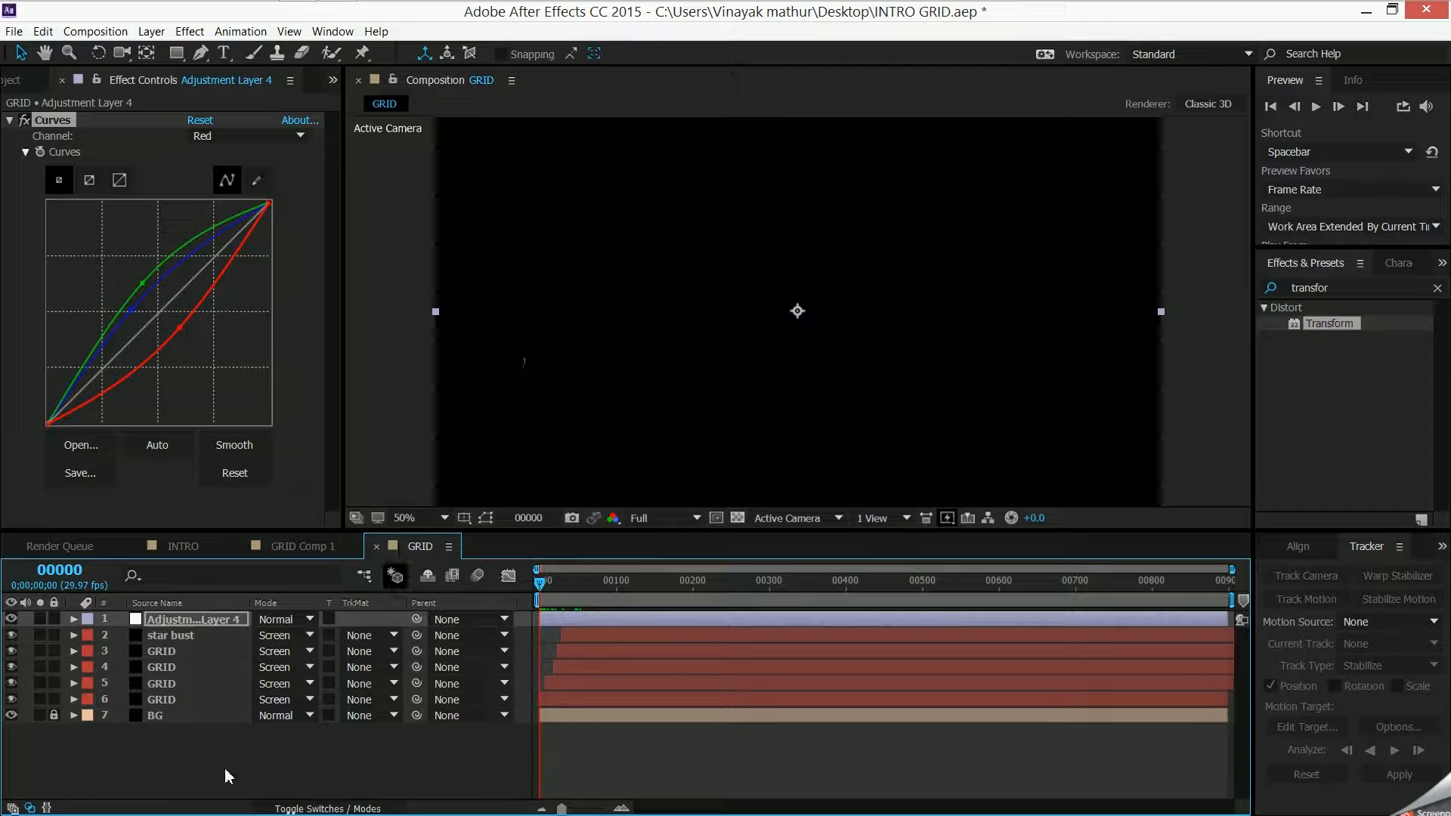
- Scrub the GRID animation to frame 85 and shorten the work area to end around that frame
left_click(203, 775)
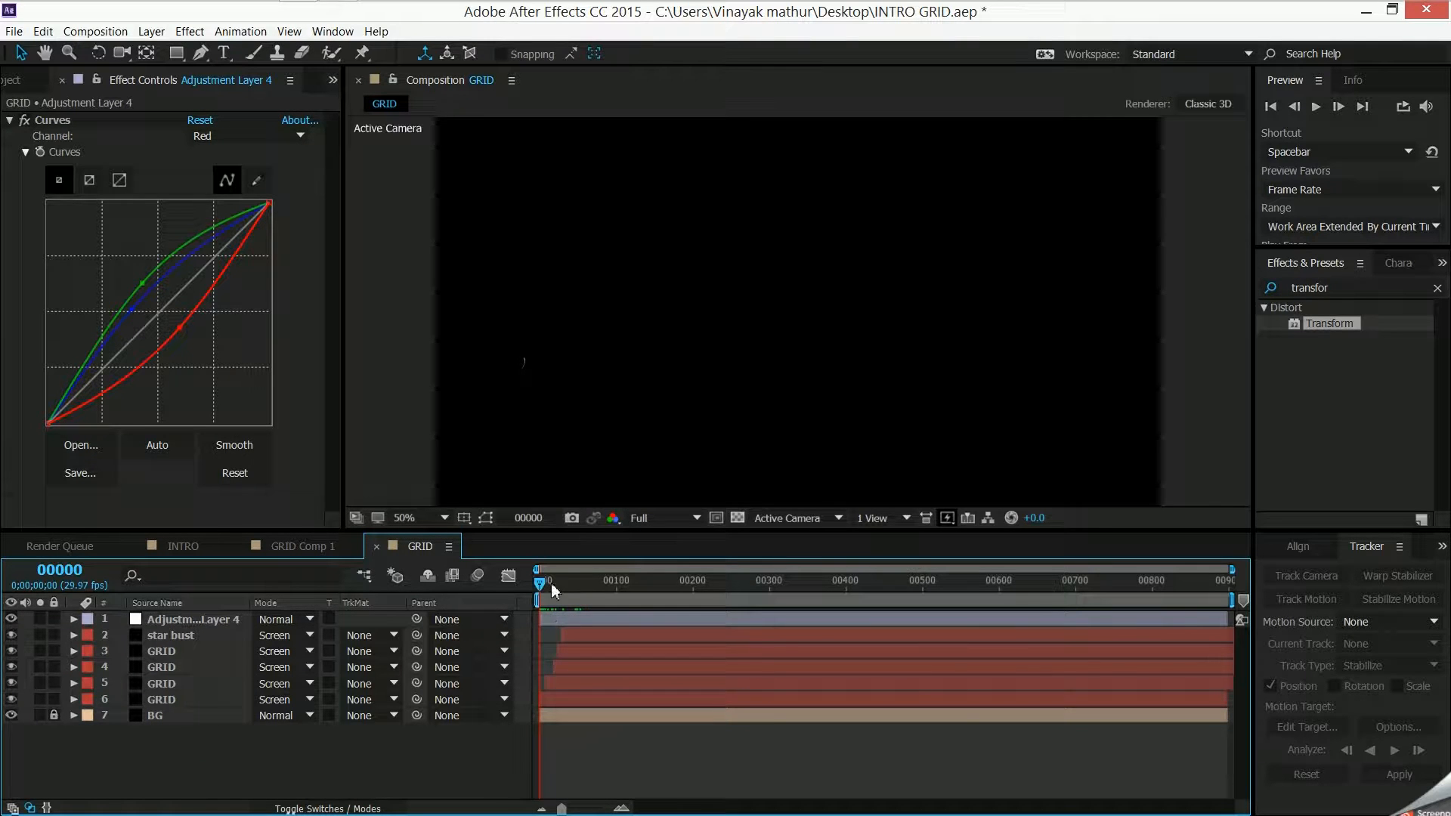
left_click(543, 582)
left_click_drag(552, 583, 606, 584)
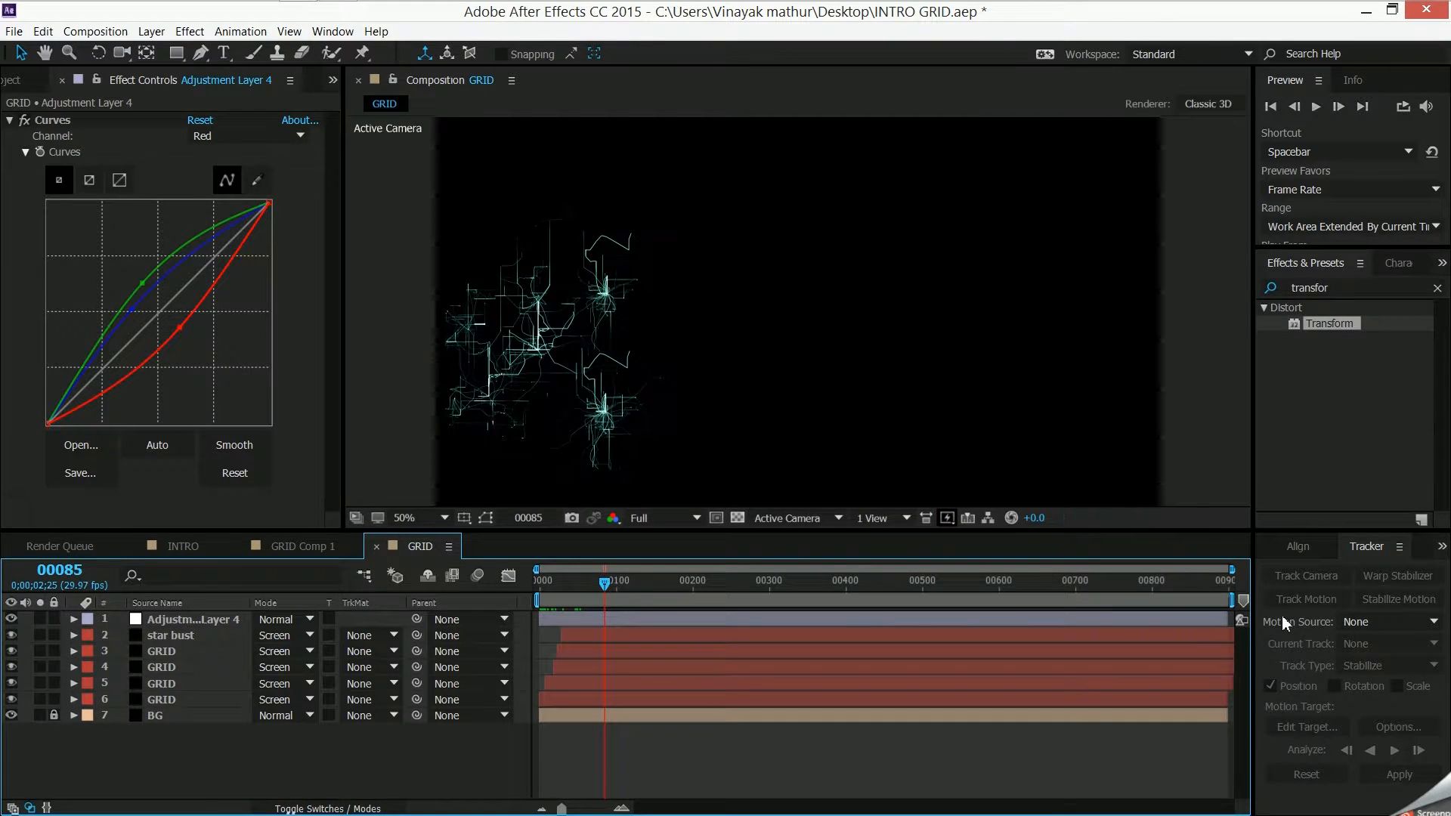
left_click_drag(1231, 601, 602, 654)
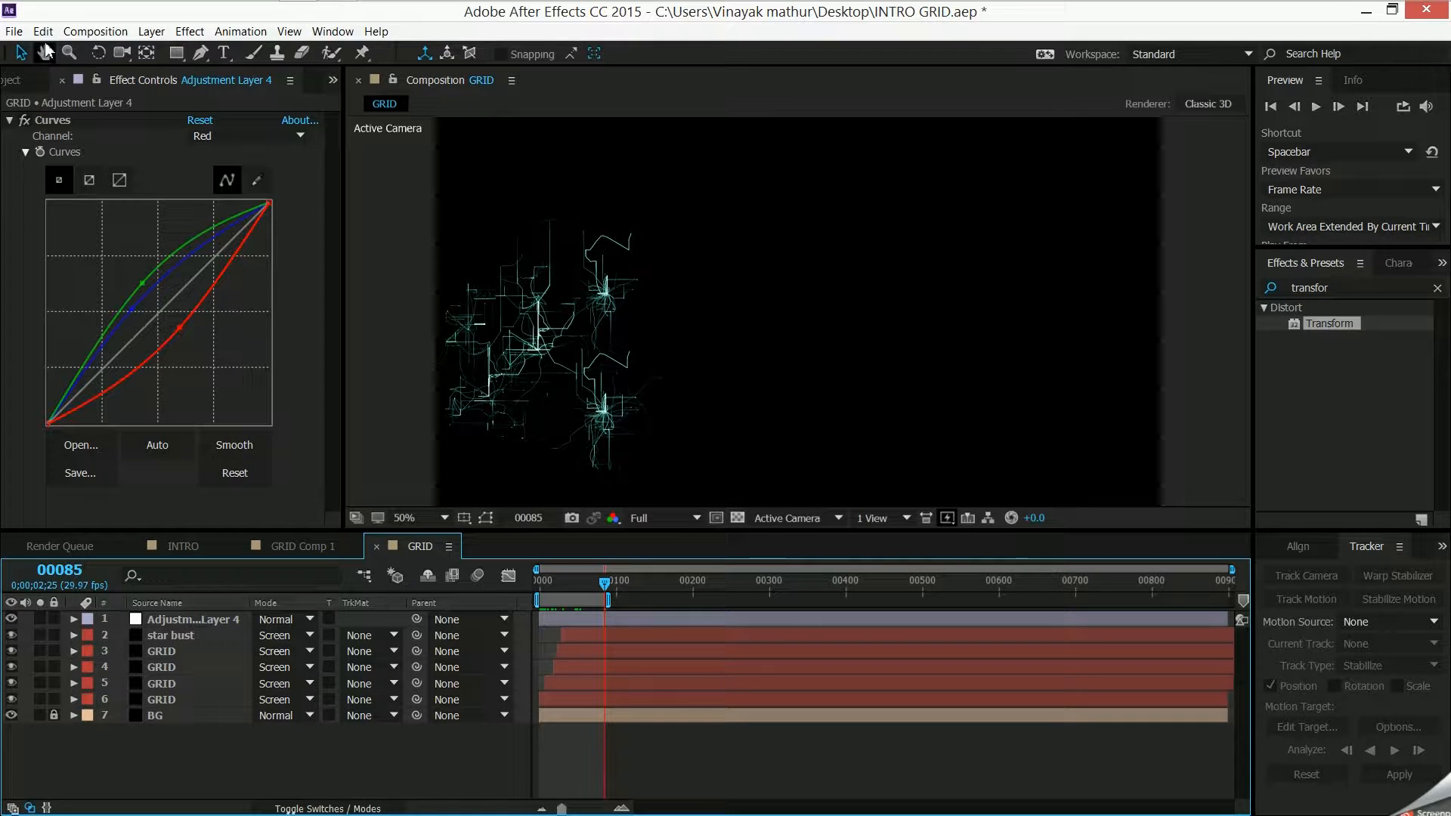
- Add the GRID composition to the render queue and set its output module format to QuickTime
left_click(95, 31)
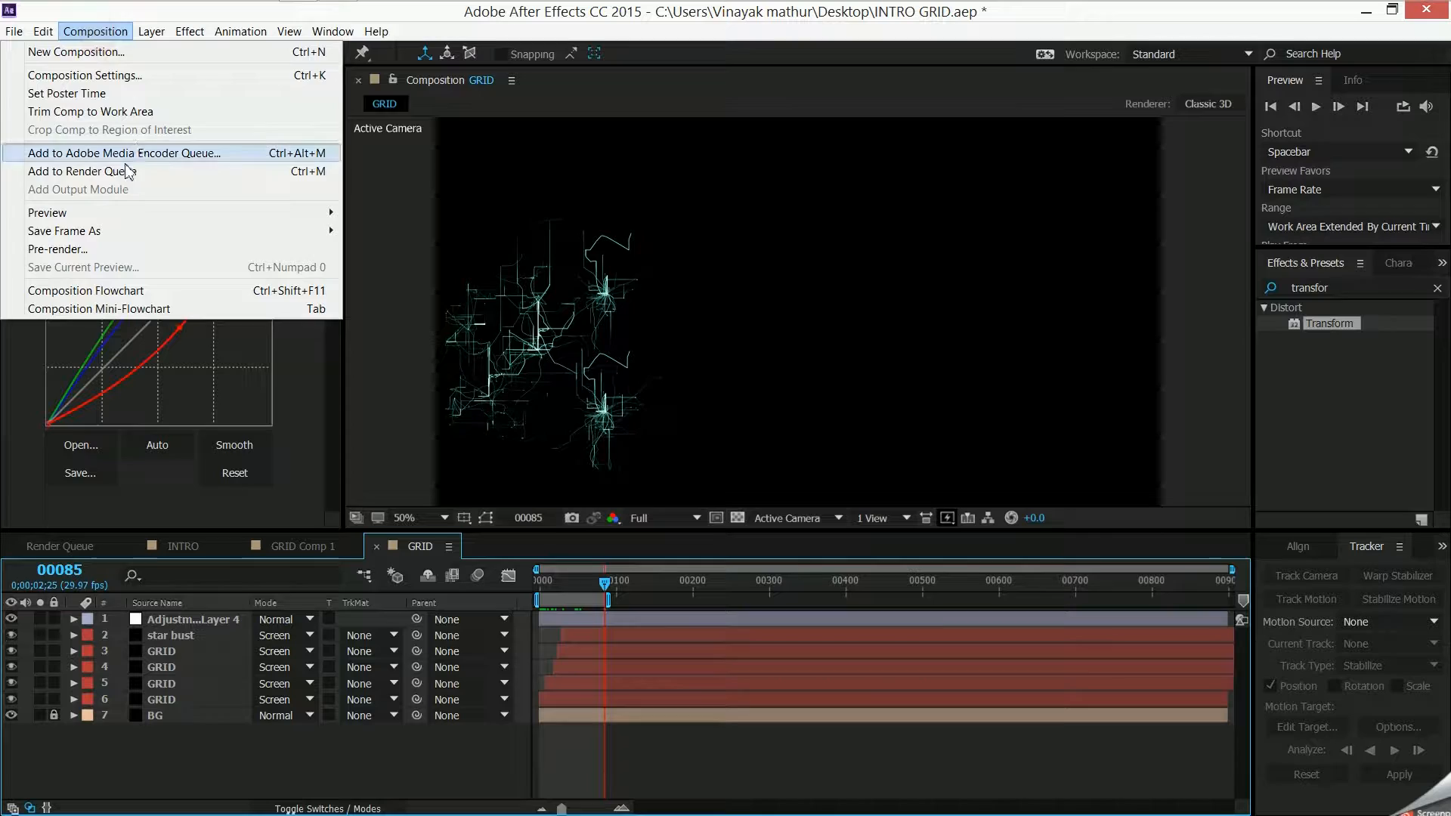
left_click(127, 170)
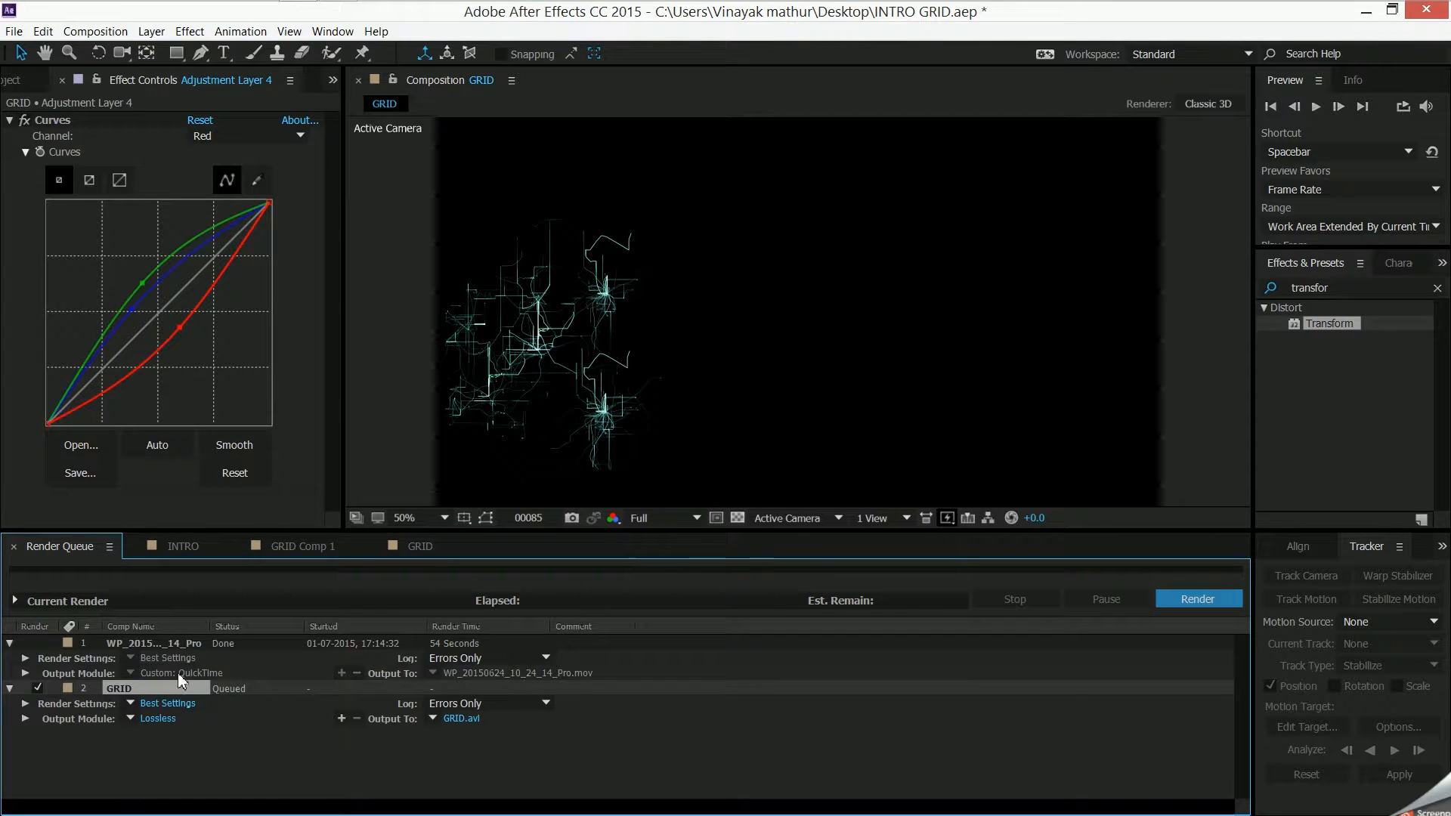
left_click(157, 719)
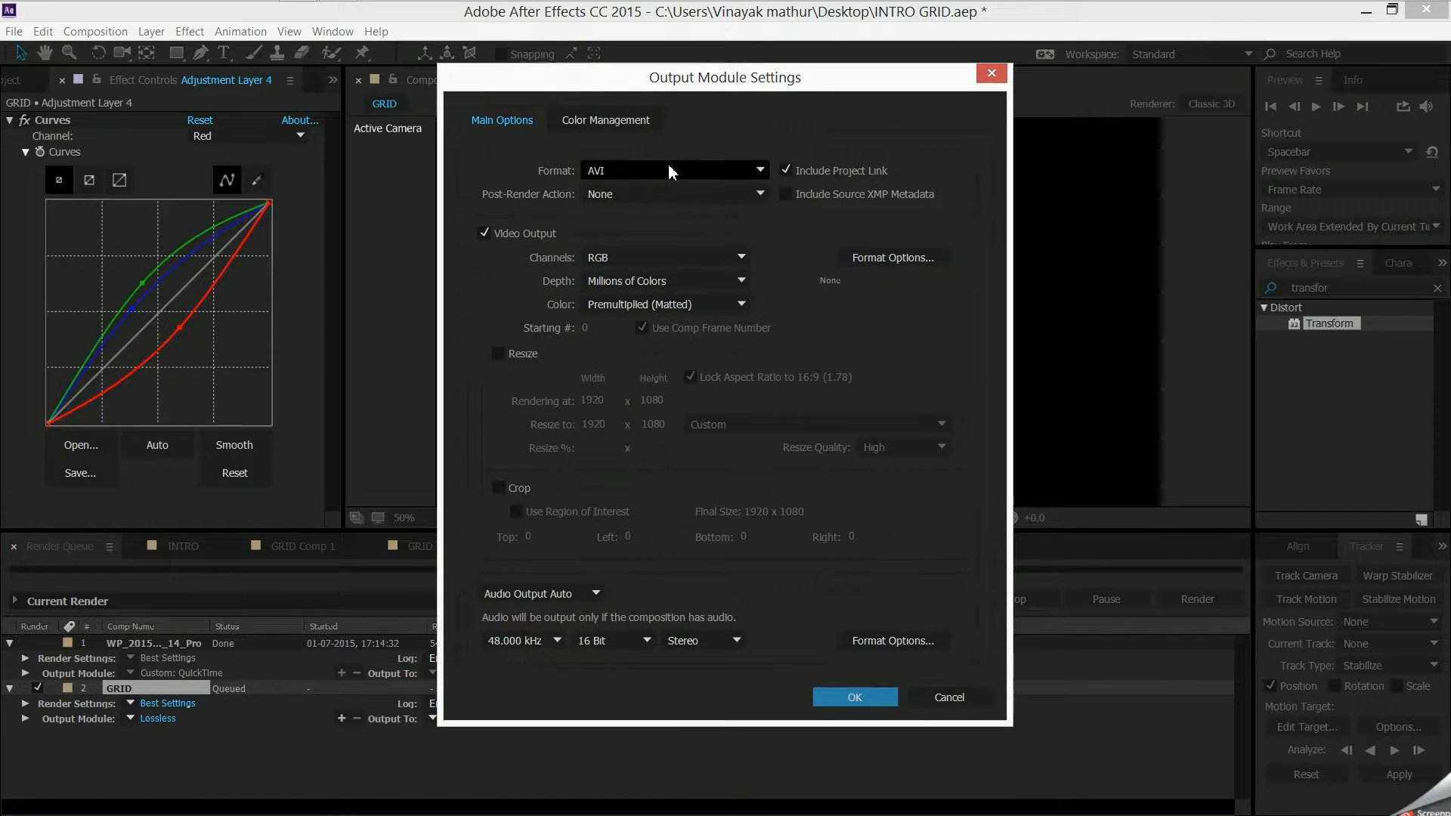
left_click(665, 172)
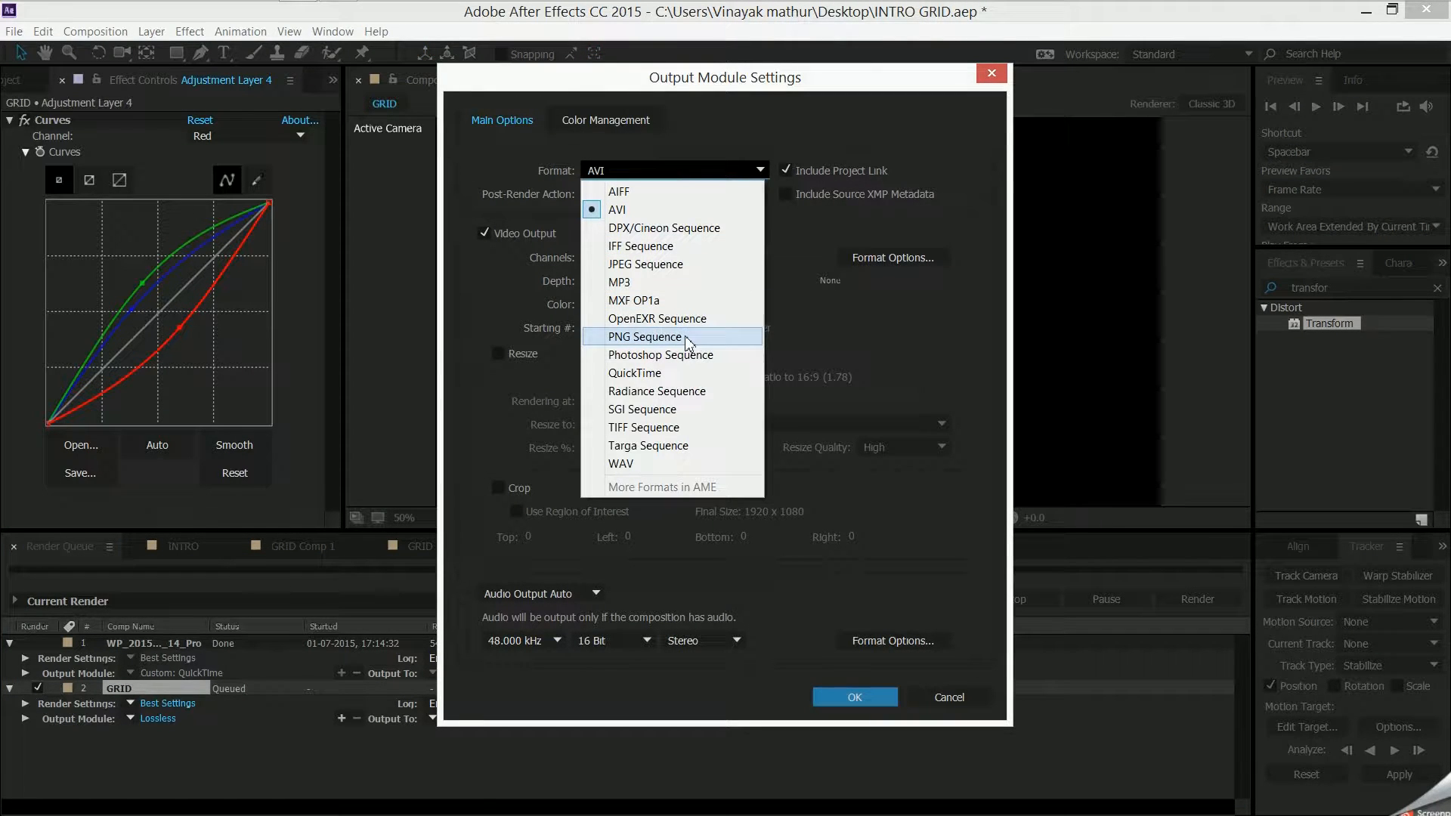
left_click(638, 373)
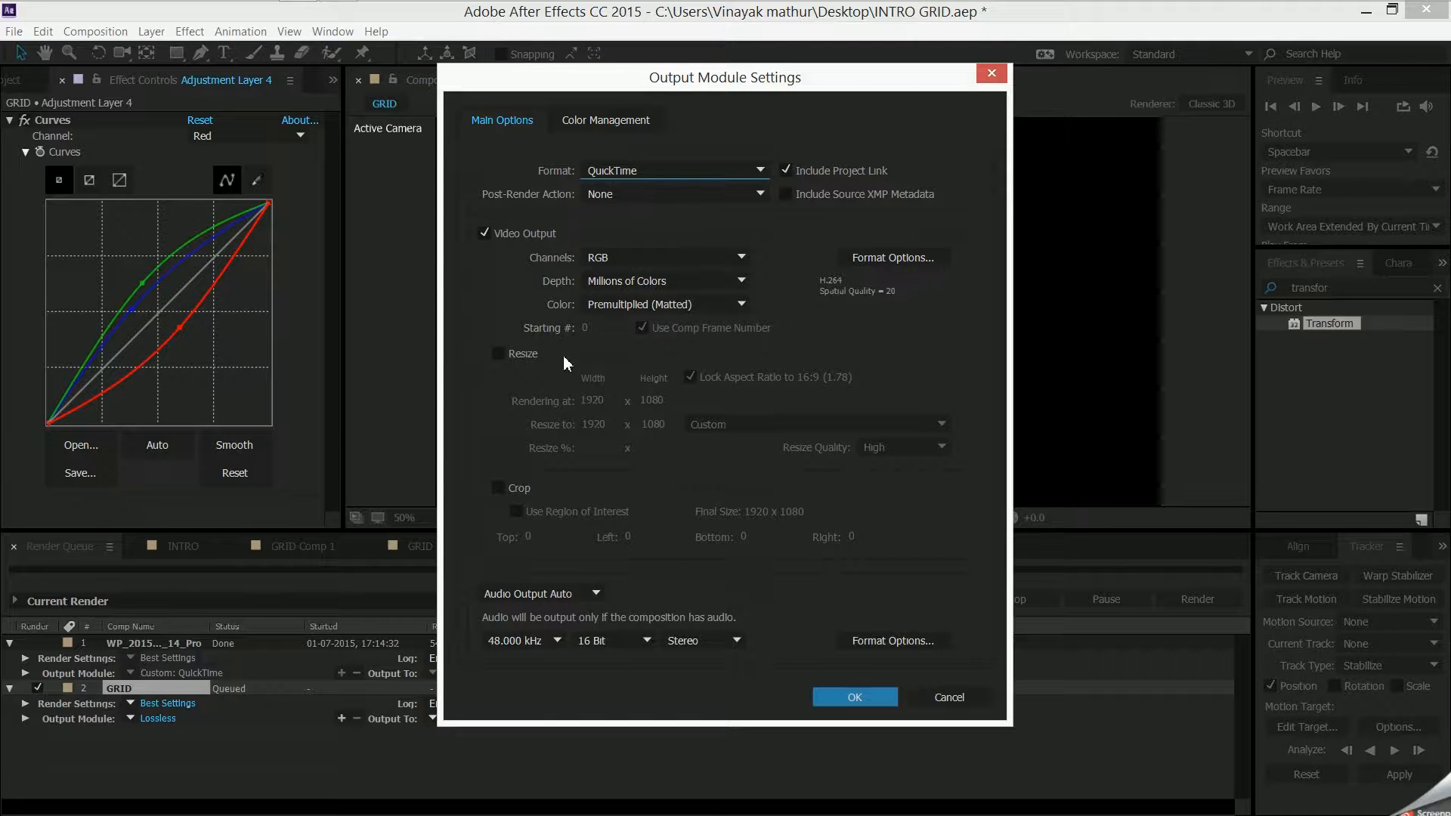
left_click(851, 699)
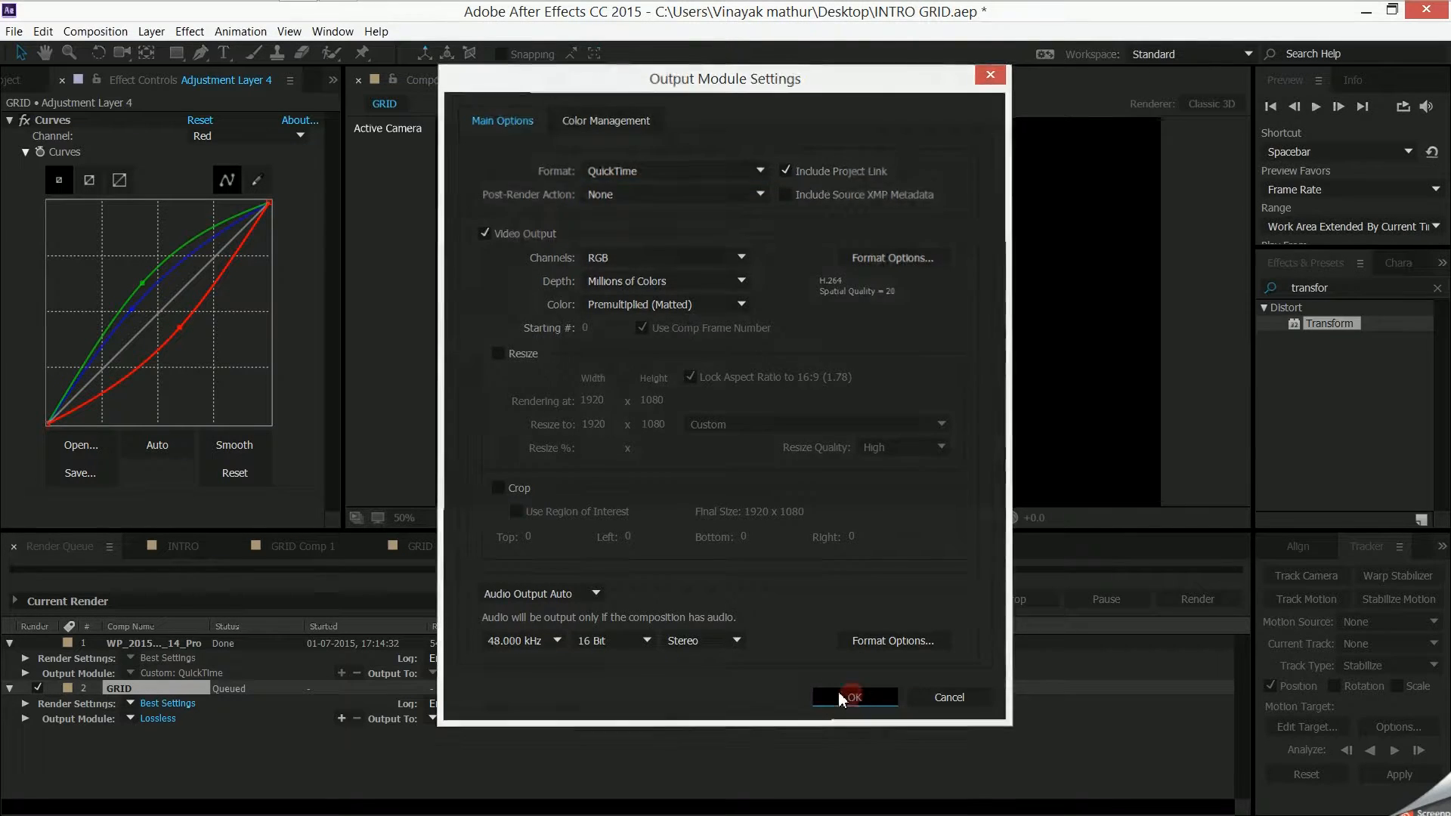
- Check the save location for the GRID render without saving, and close the render queue to return to the GRID composition
left_click(454, 722)
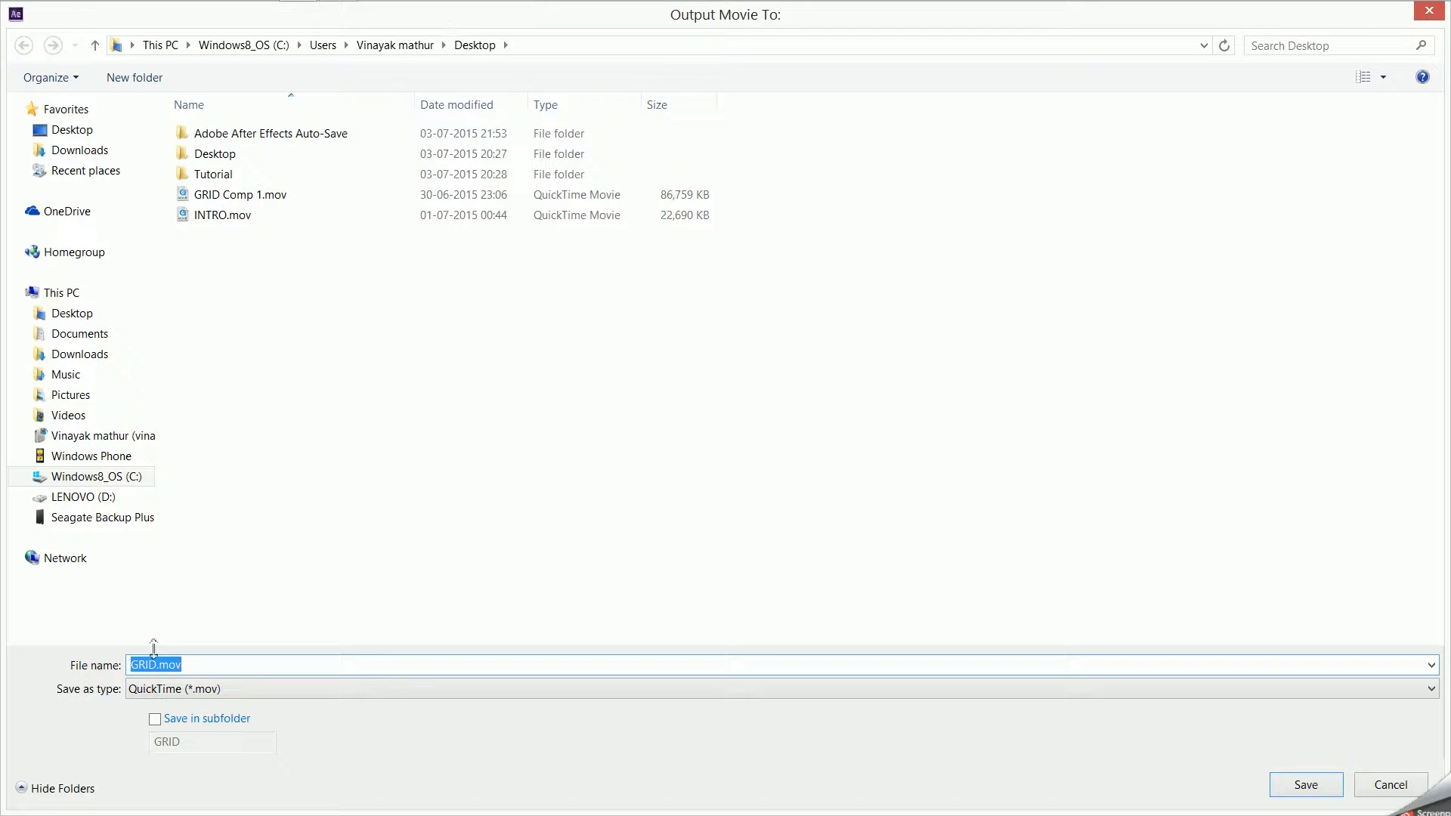
left_click(1397, 787)
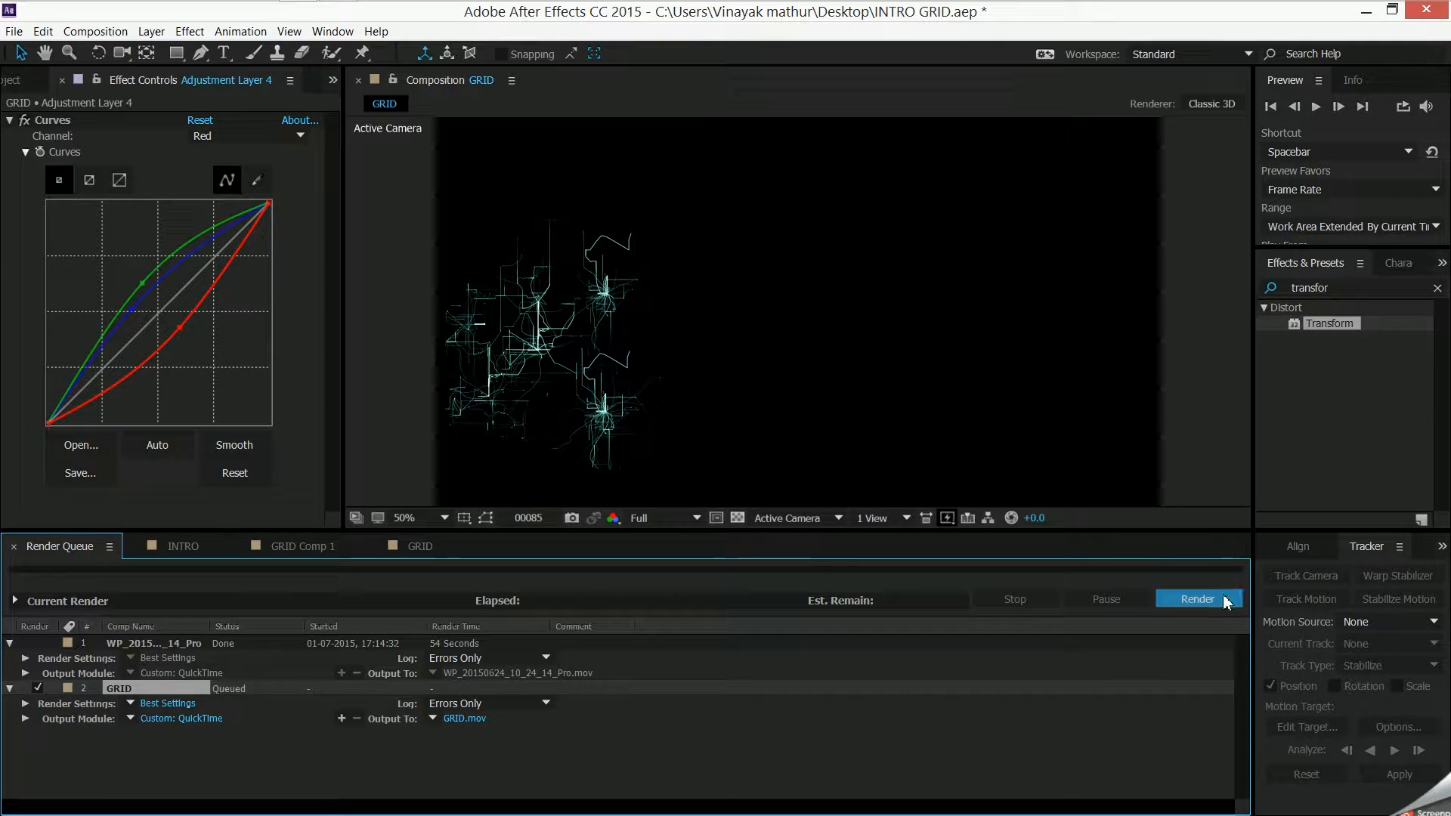
left_click(13, 548)
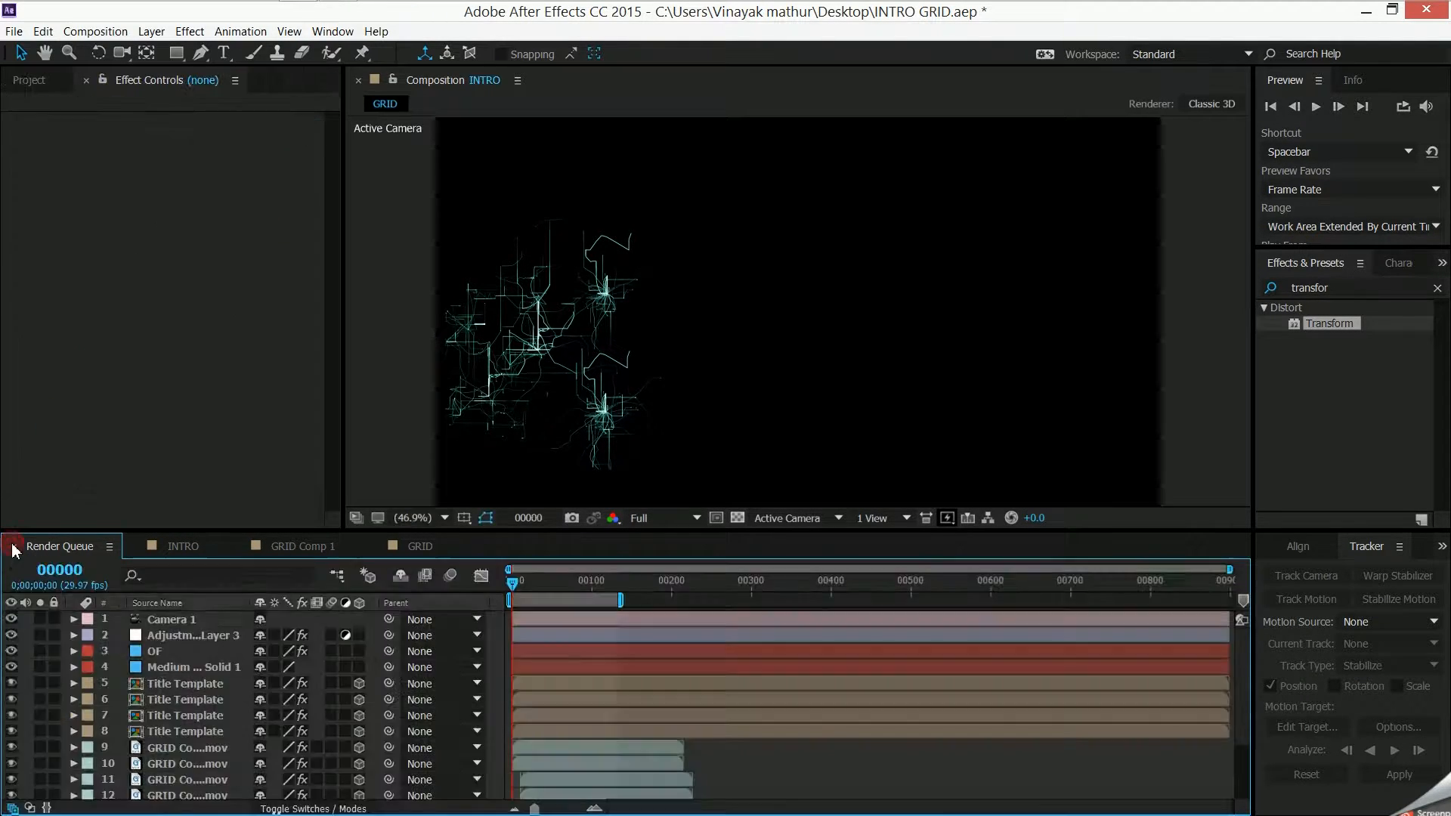
left_click(257, 543)
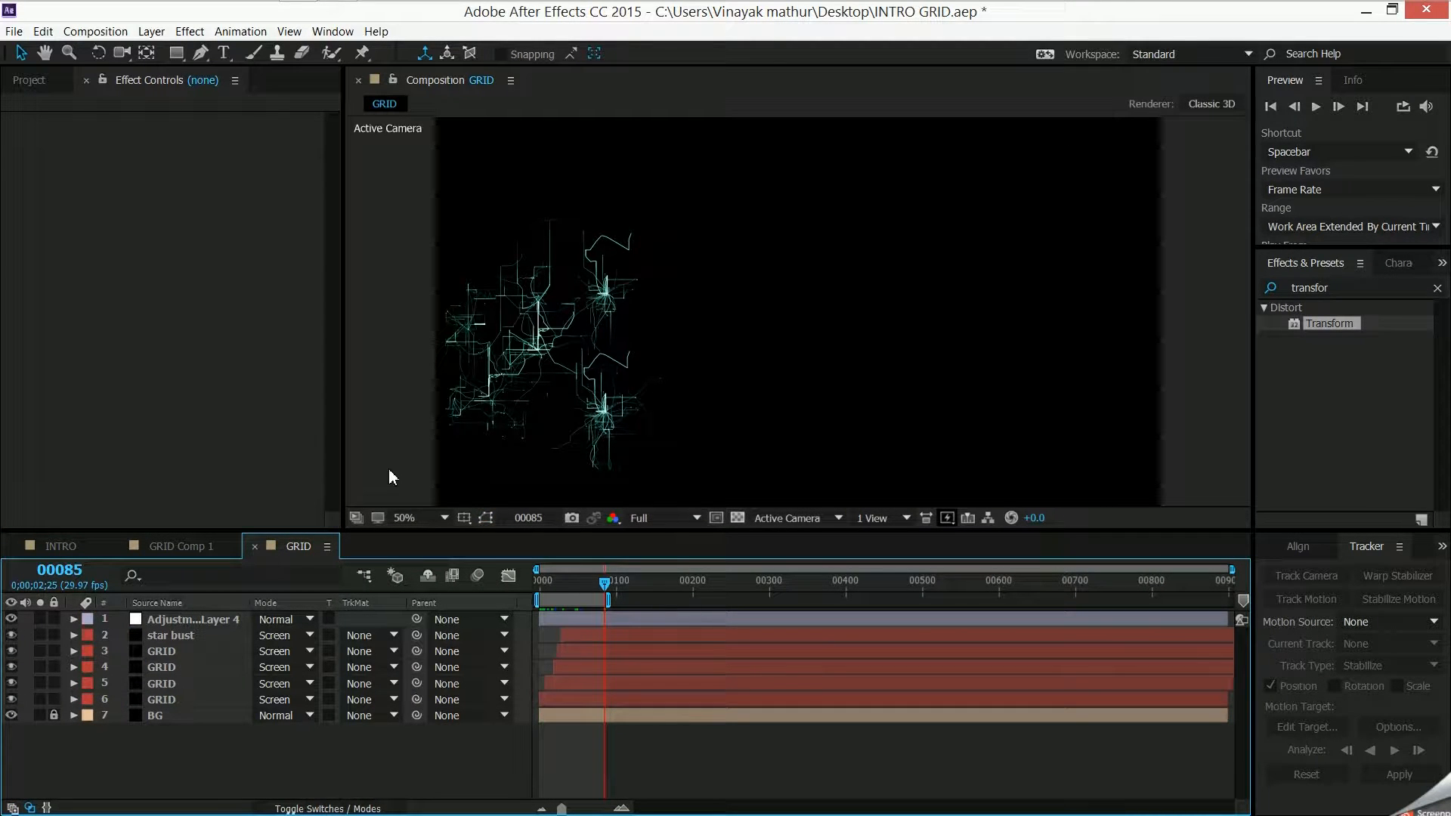
- Create a new composition named INTRO TUTORIAL with the HDTV 1080 29.97 preset and a duration of 900 frames
key("ctrl+n")
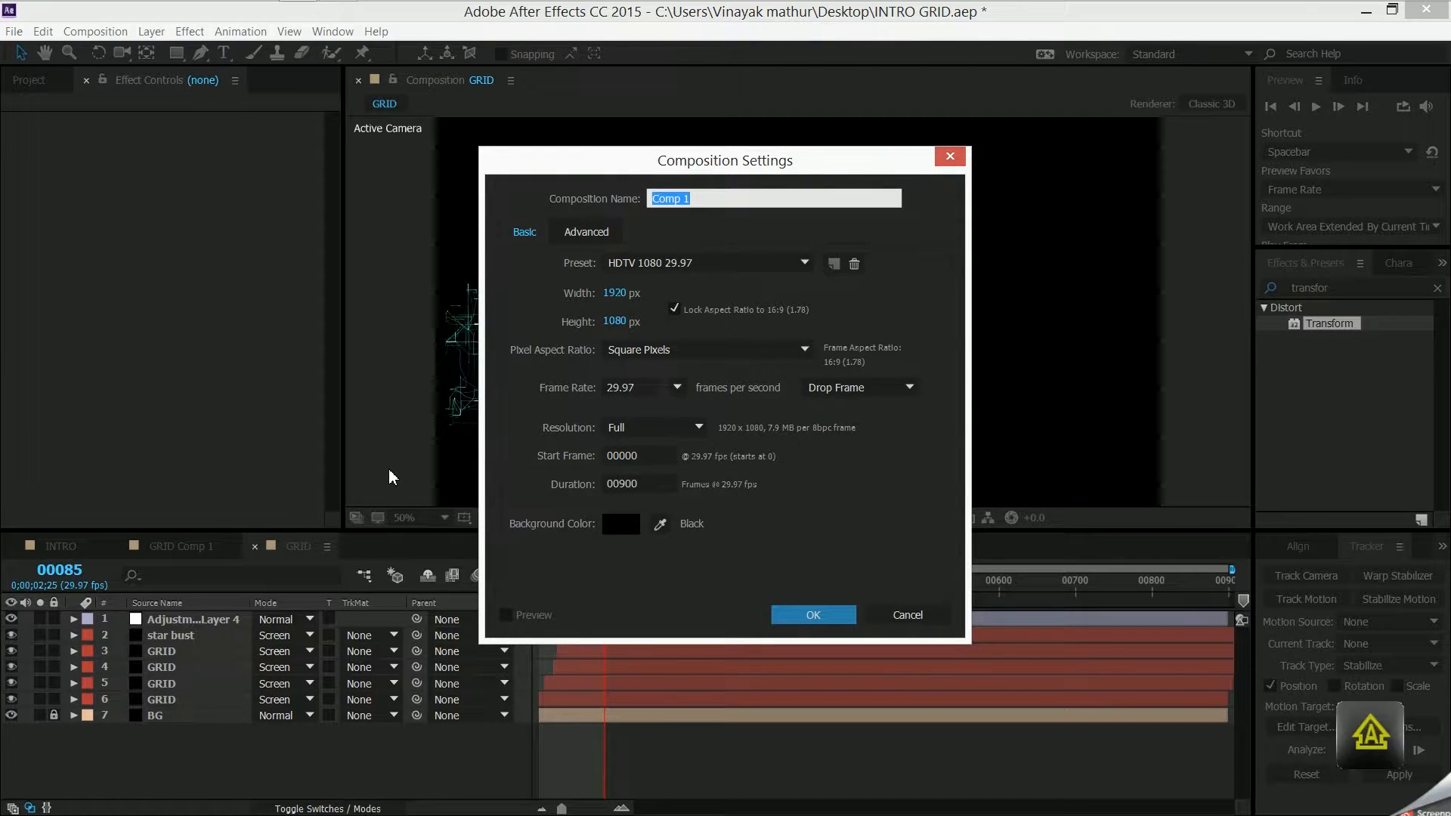
type("INTRO TUTORIAL")
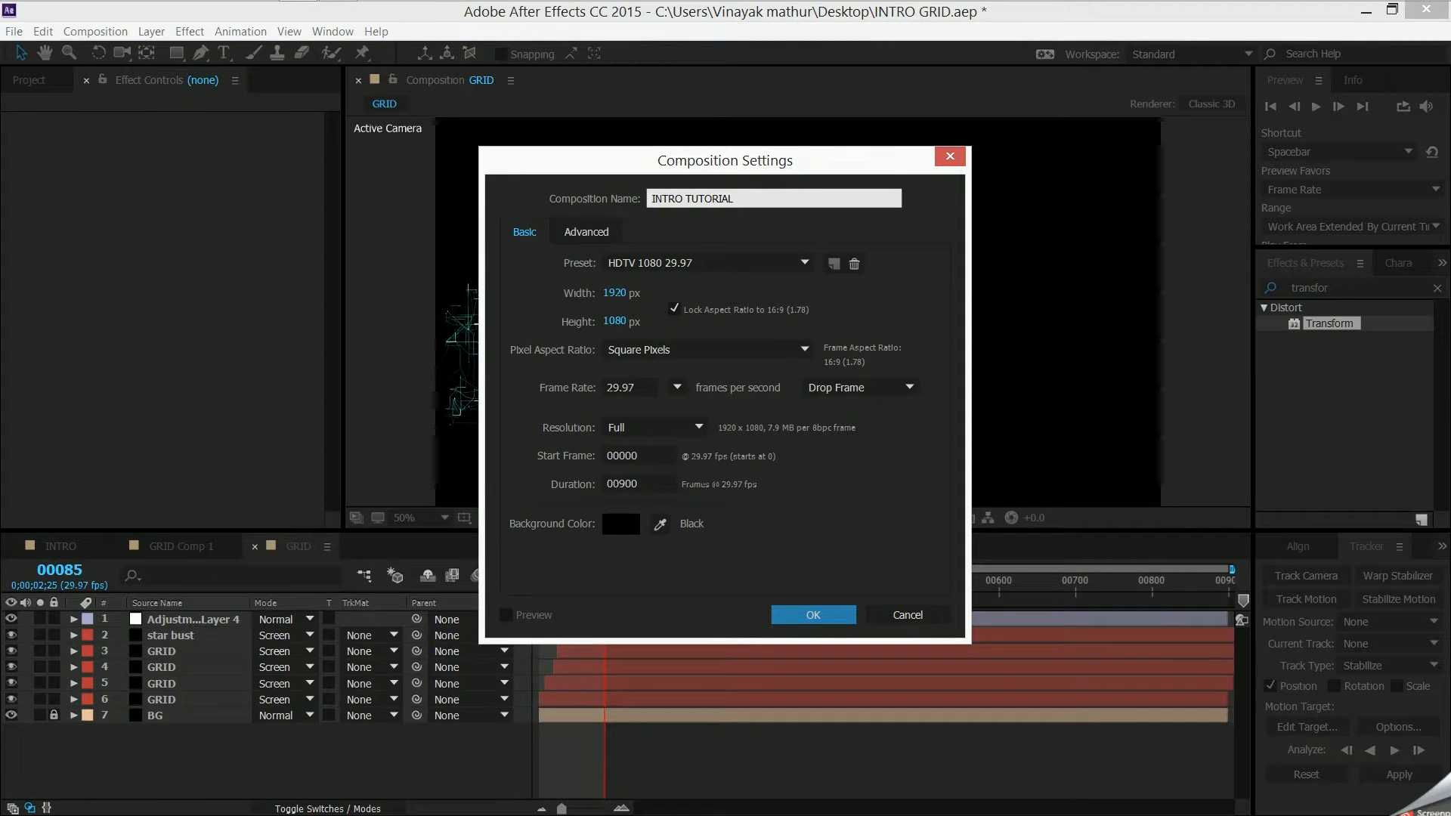
key("Return")
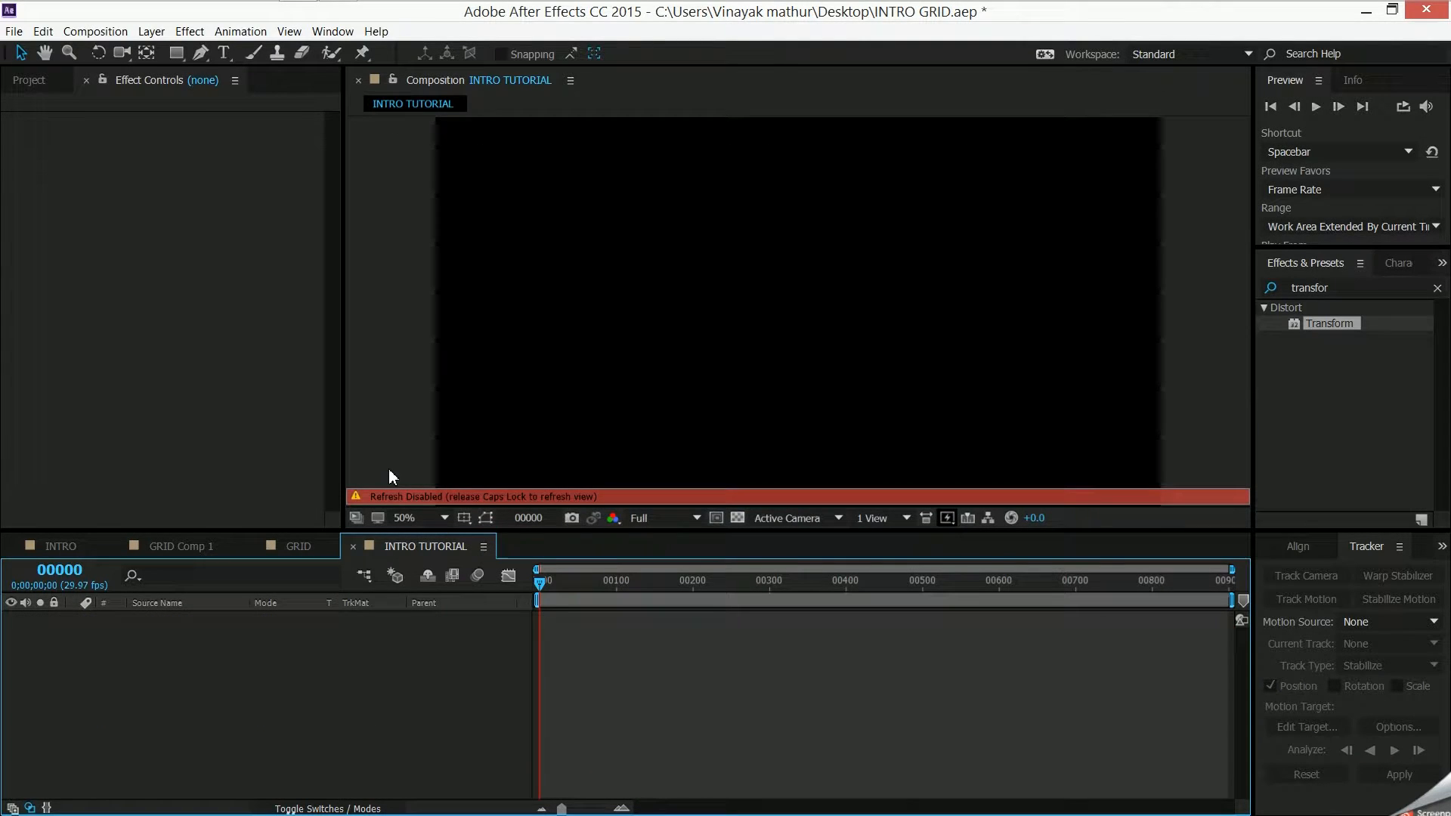
key("Caps_Lock")
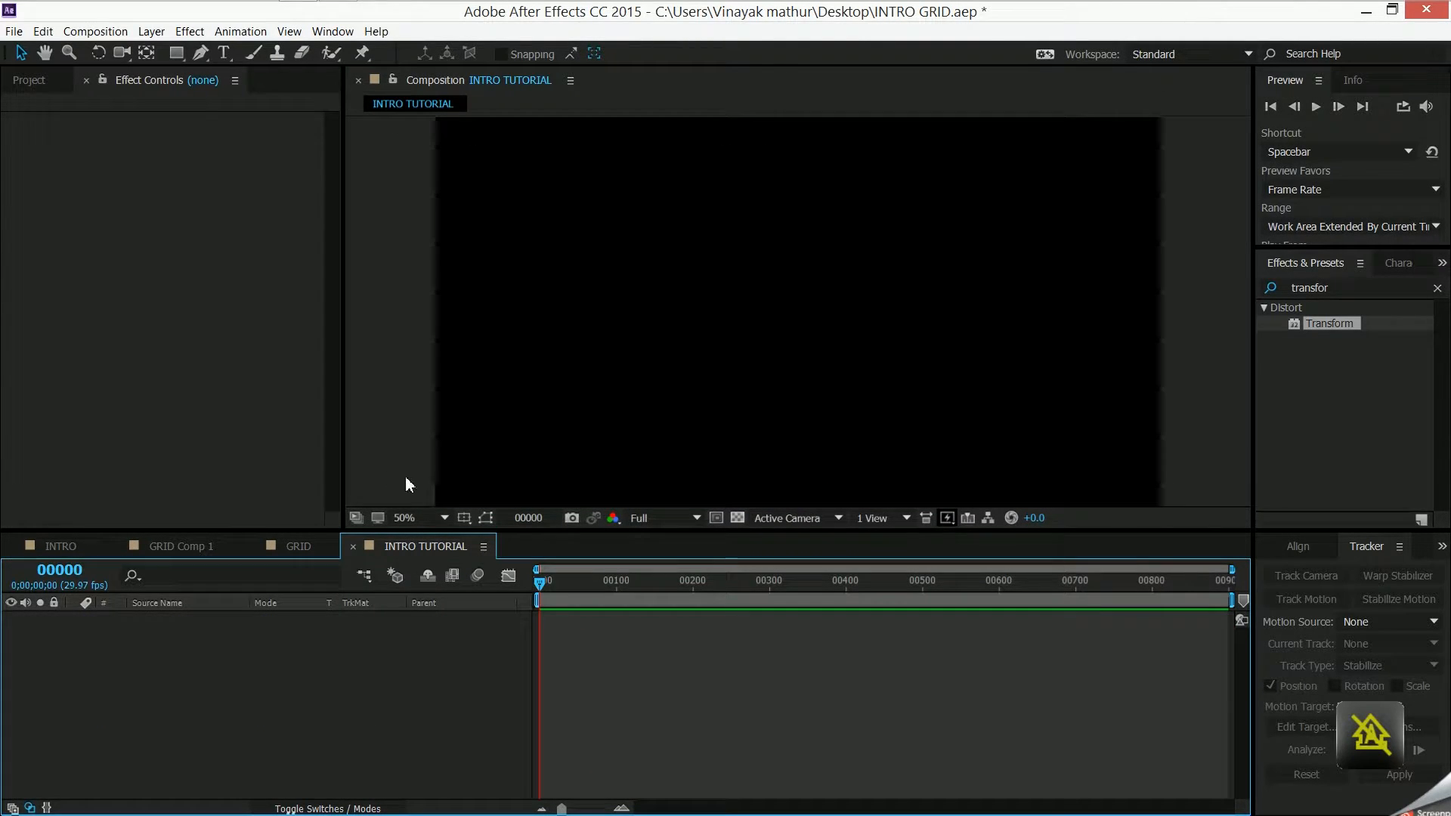
key("Caps_Lock")
left_click(246, 552)
left_click(303, 718)
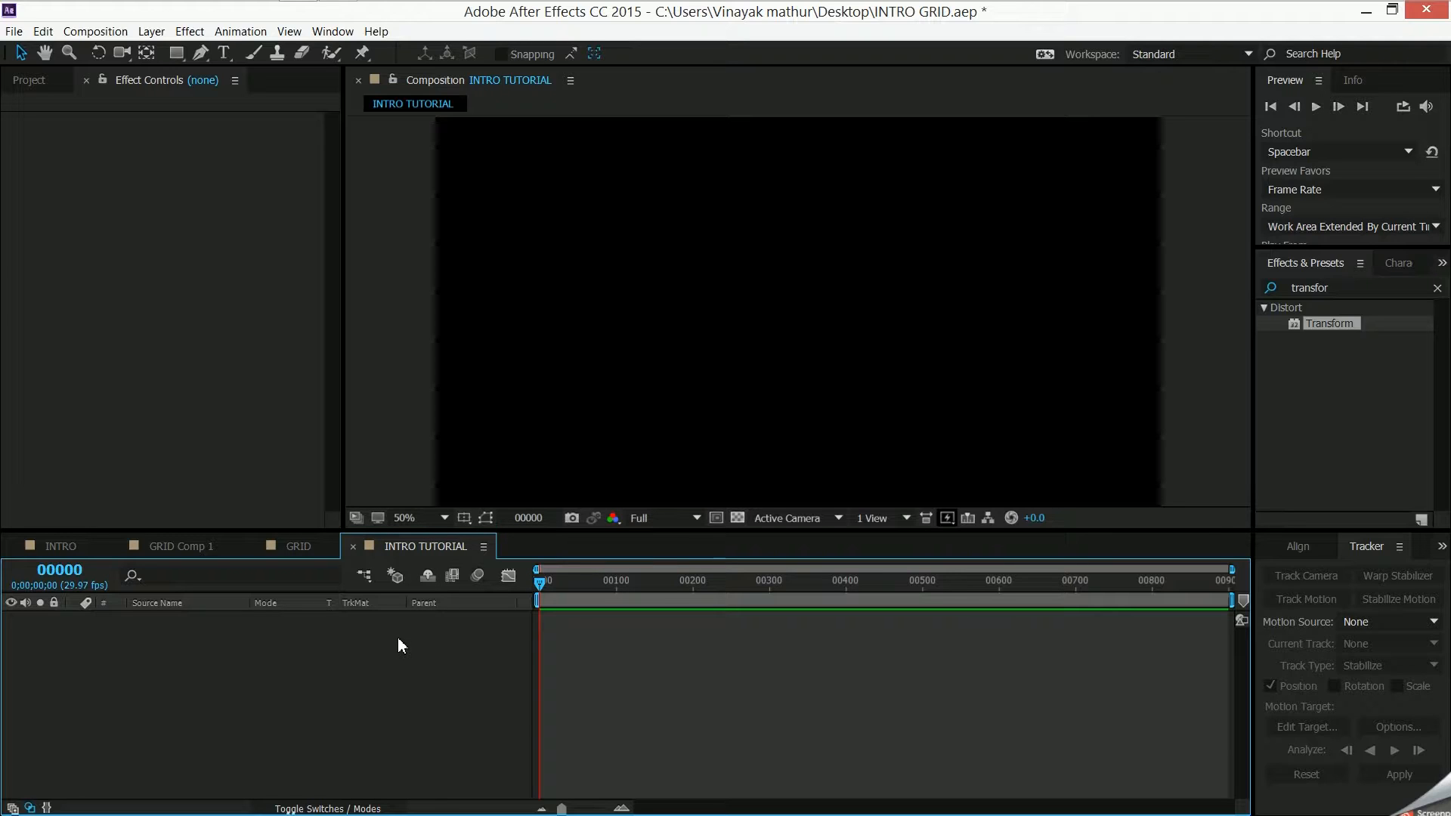
key("Caps_Lock")
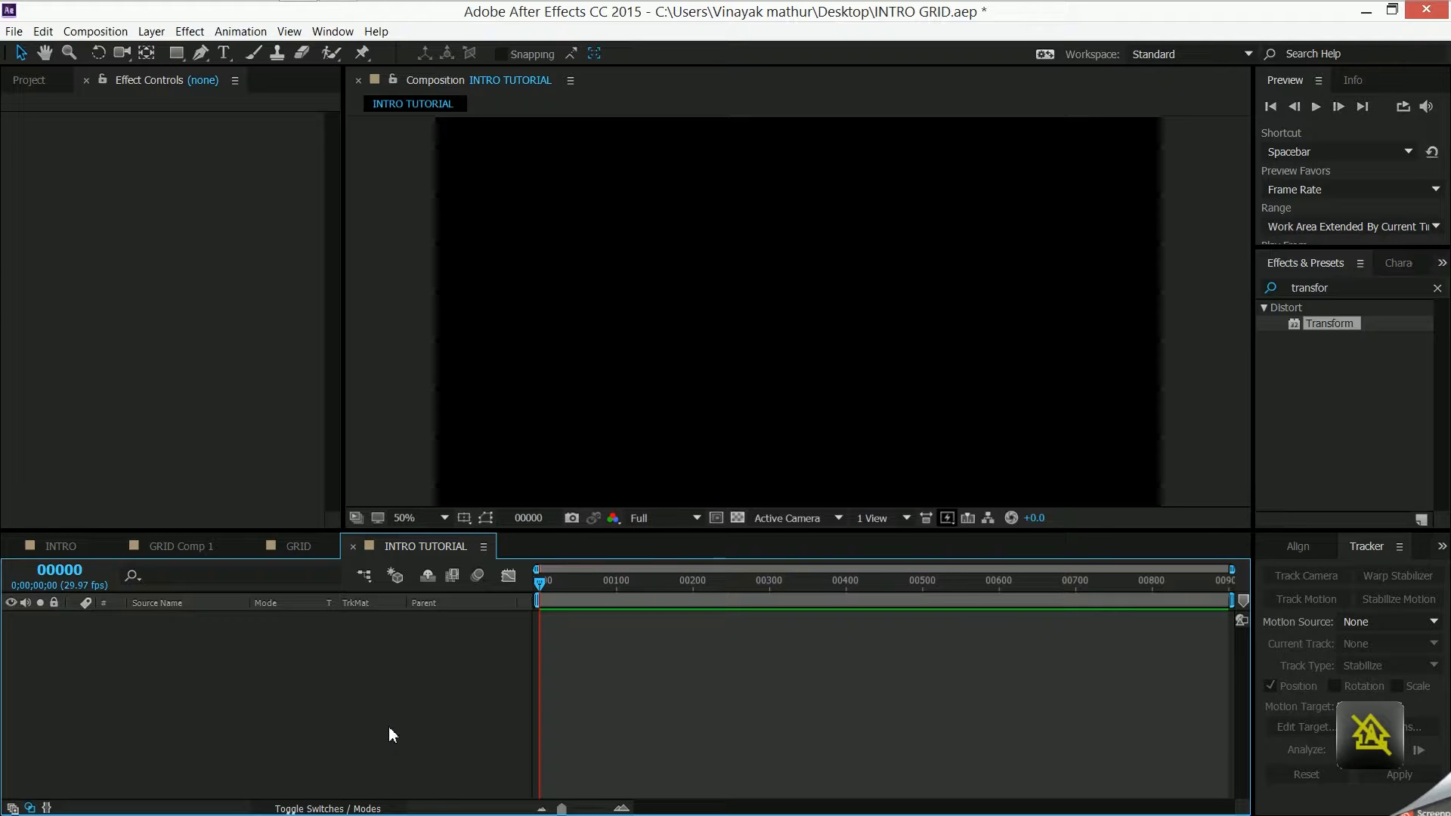
right_click(297, 690)
left_click(202, 661)
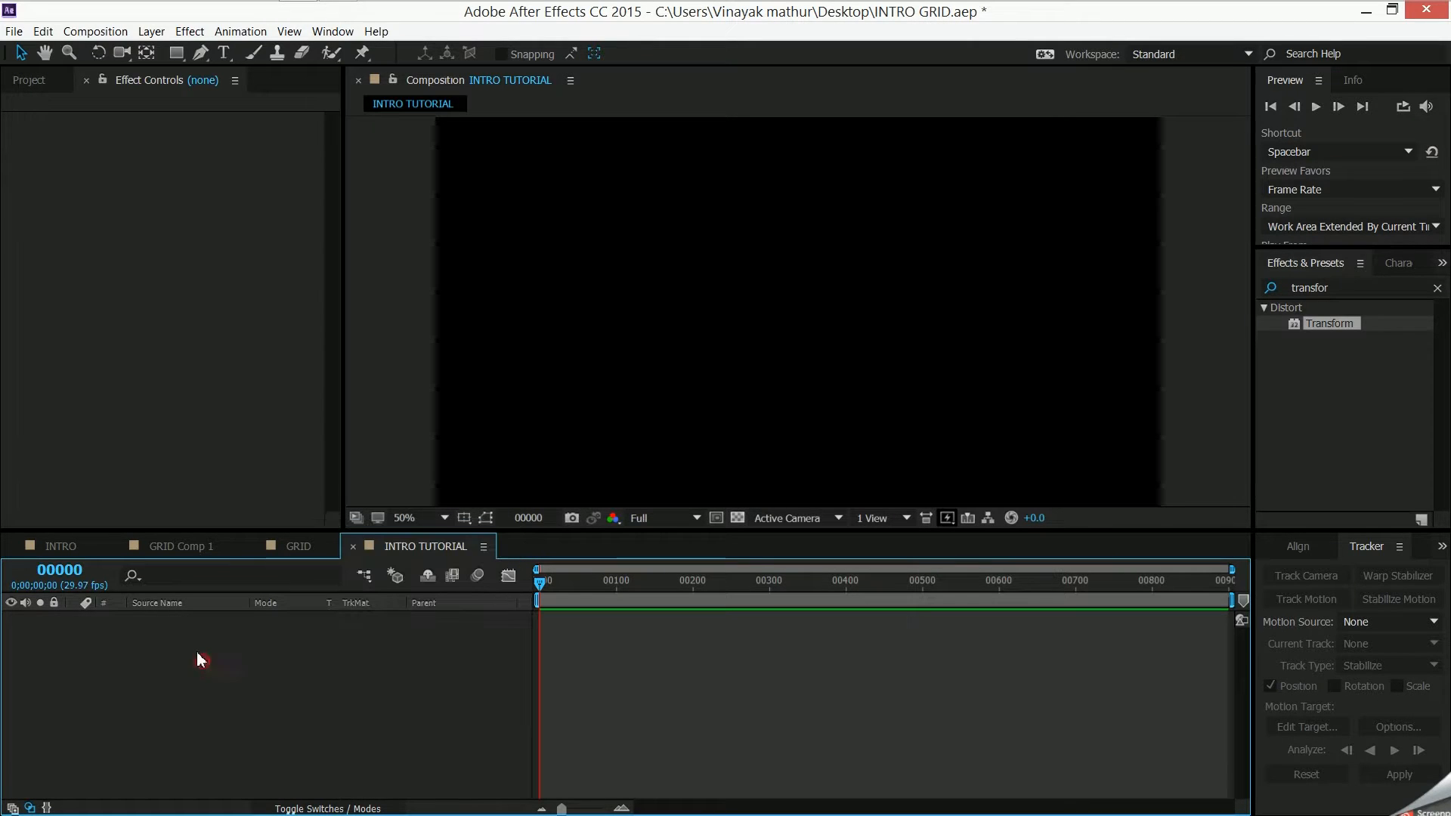
- Add GRID Comp 1 from the INTRO RAW MTRL folder to the INTRO TUTORIAL composition, and scrub its animation to frame 243
left_click(29, 79)
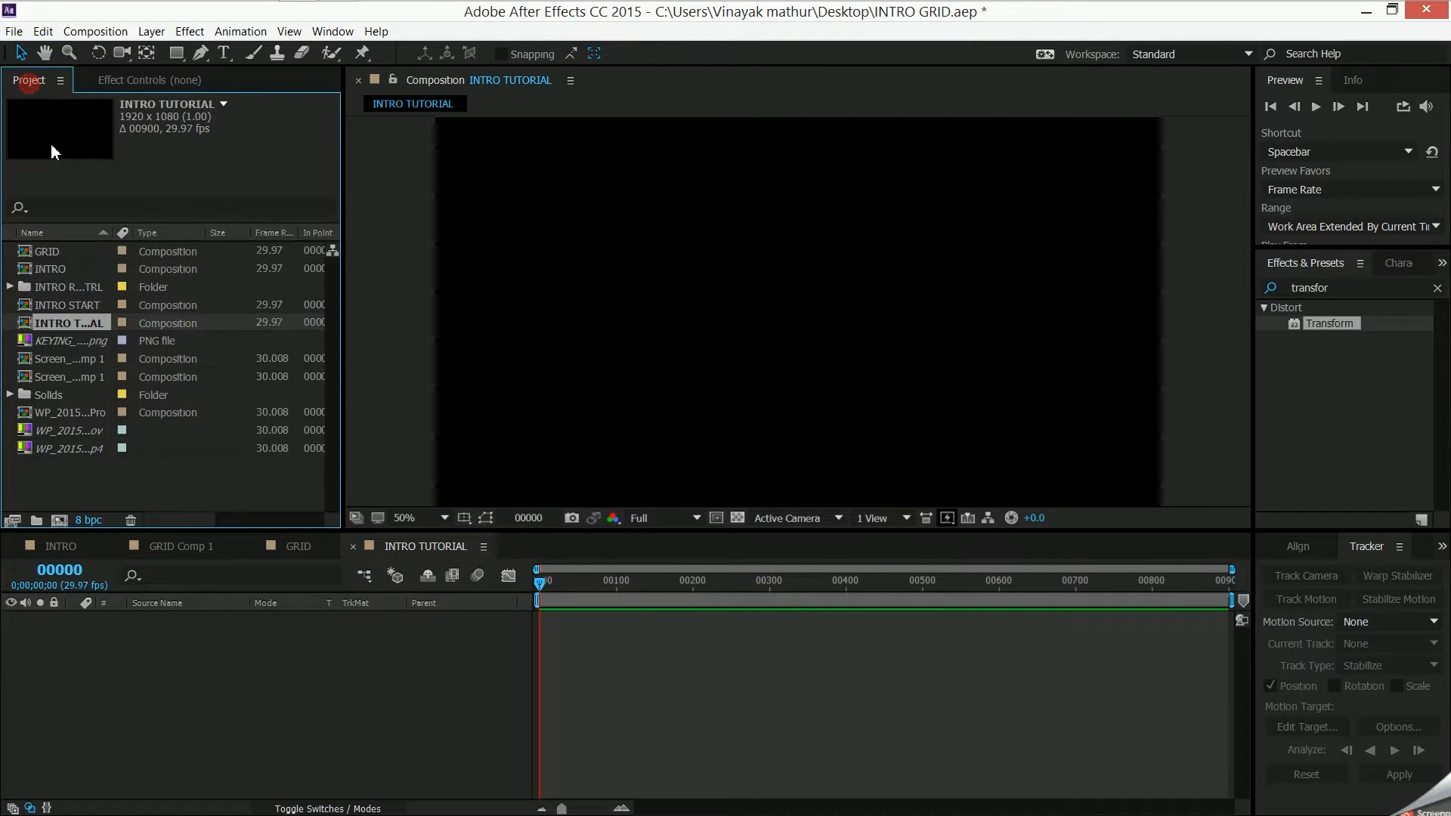
left_click(9, 287)
left_click(87, 324)
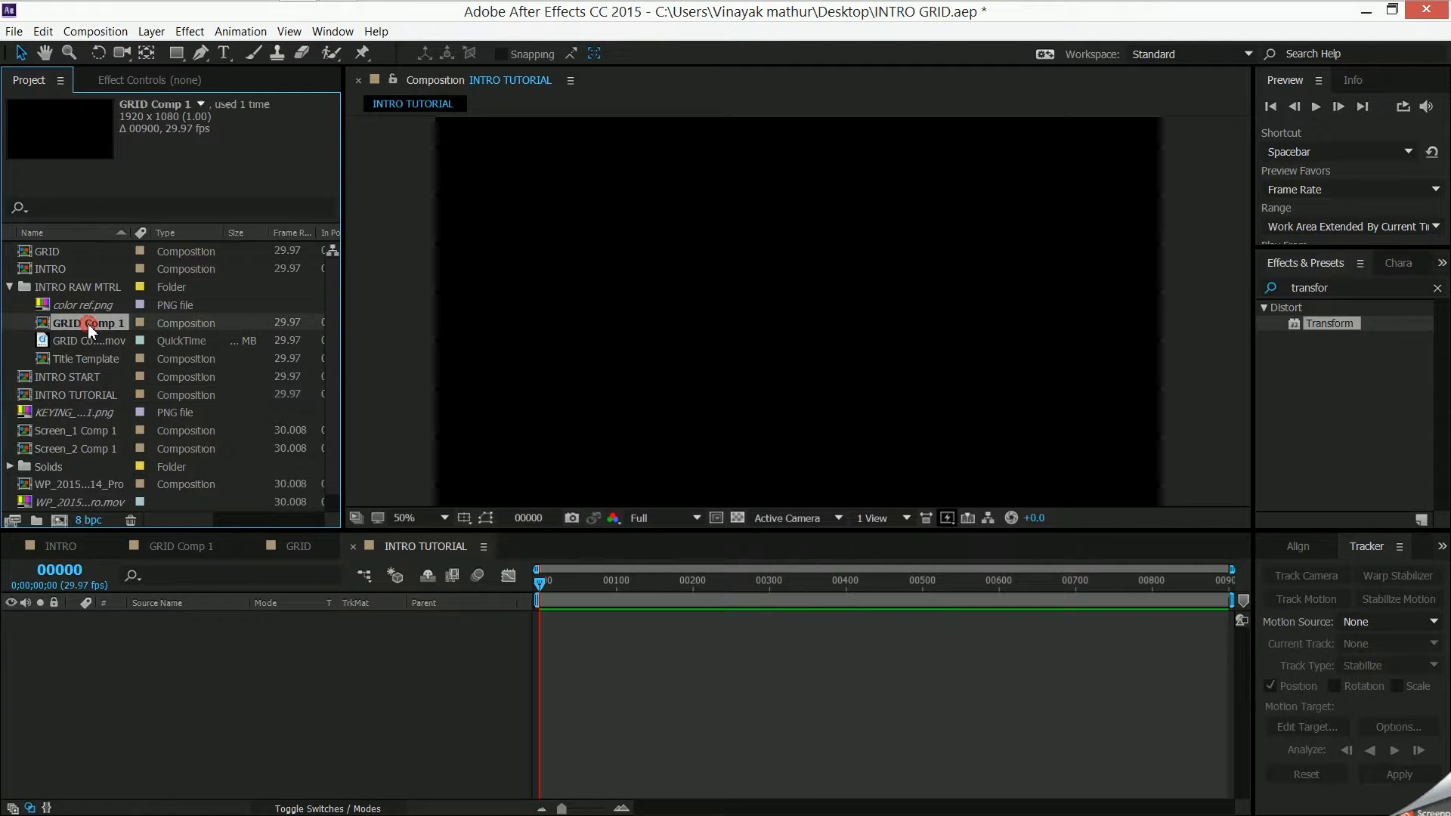
left_click_drag(88, 324, 396, 620)
left_click_drag(542, 587, 725, 578)
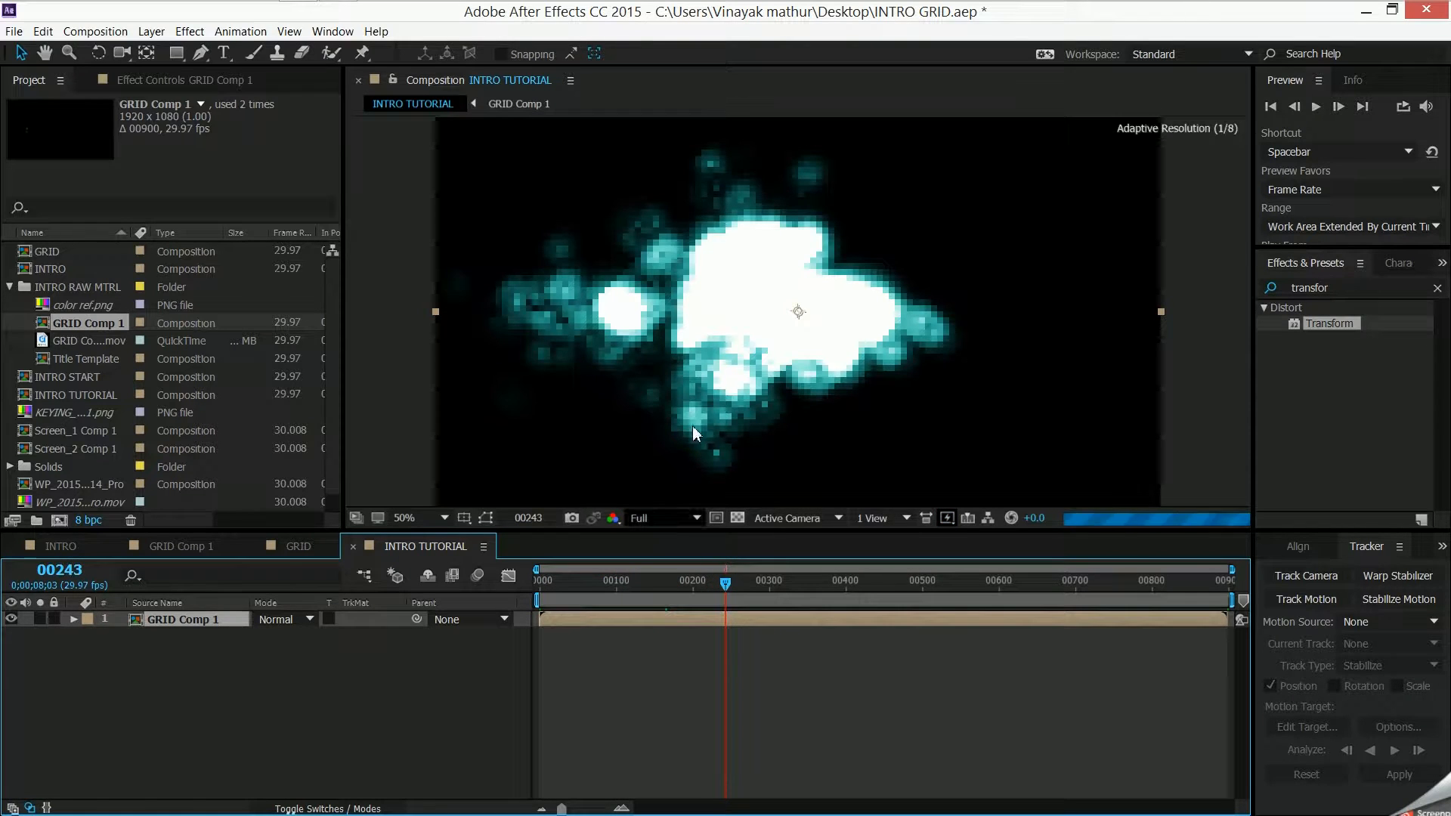
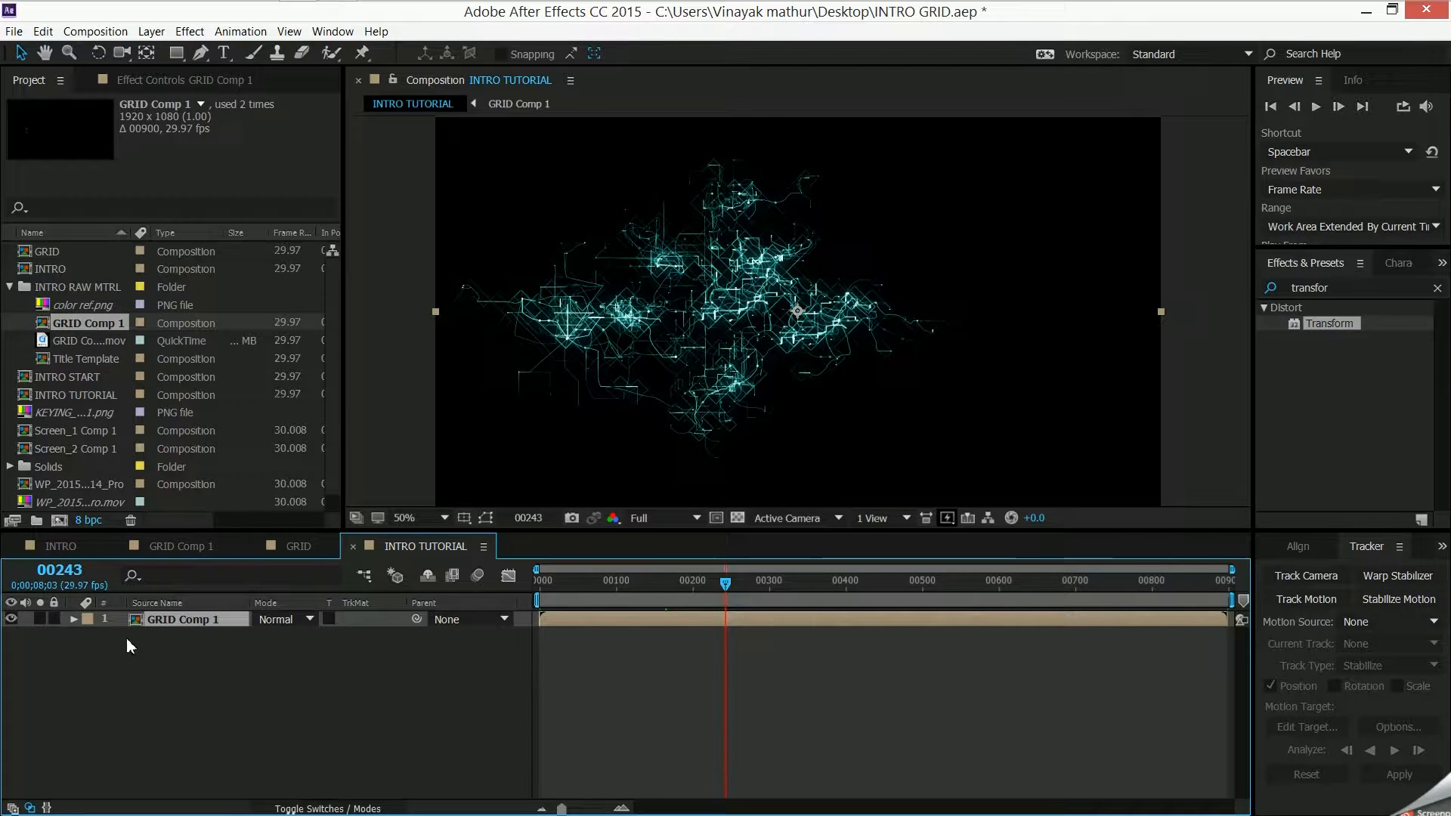
- Create a text layer in the INTRO TUTORIAL composition that reads "VM Graphics Solution"
right_click(99, 690)
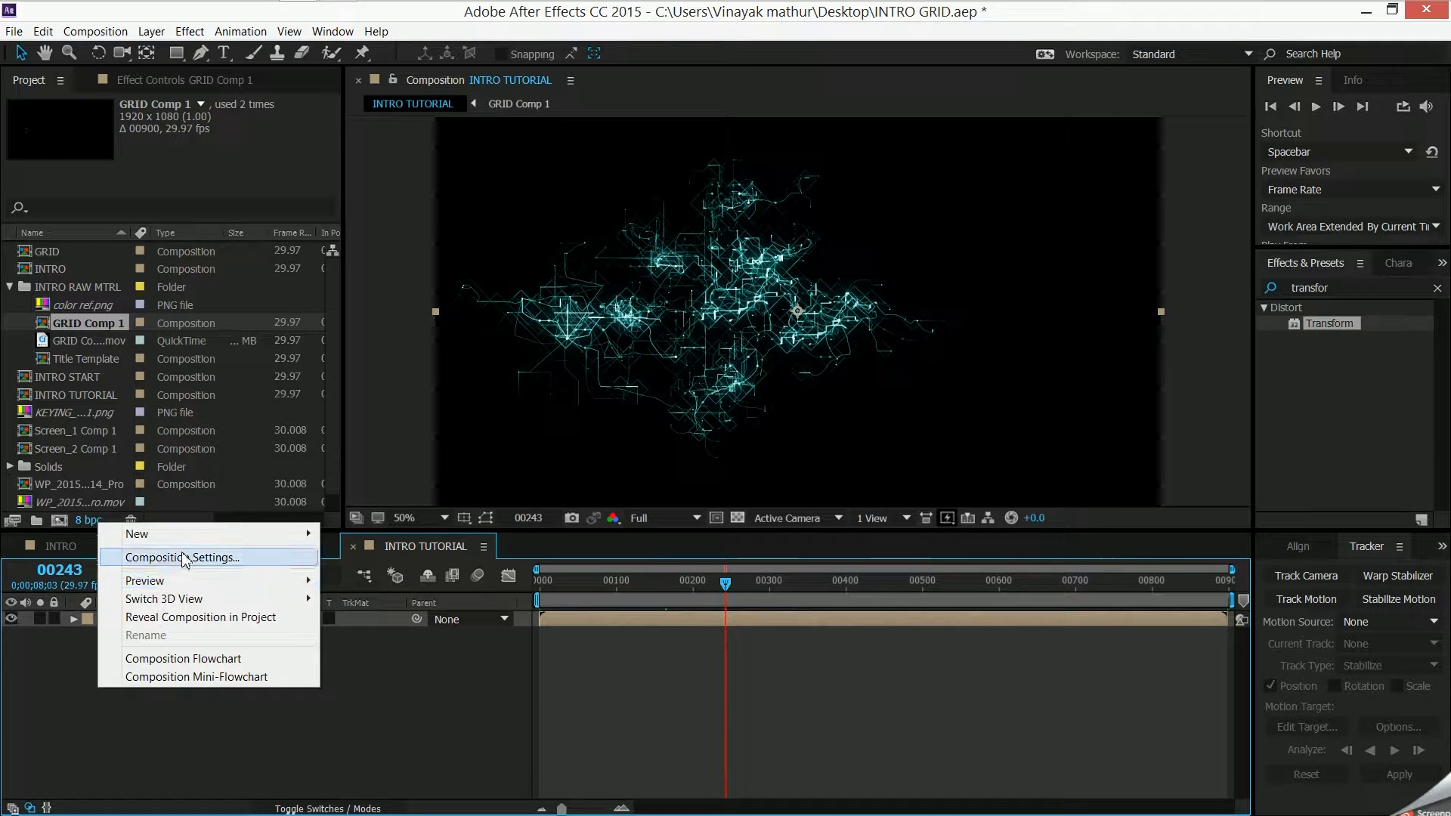
mouse_move(260, 534)
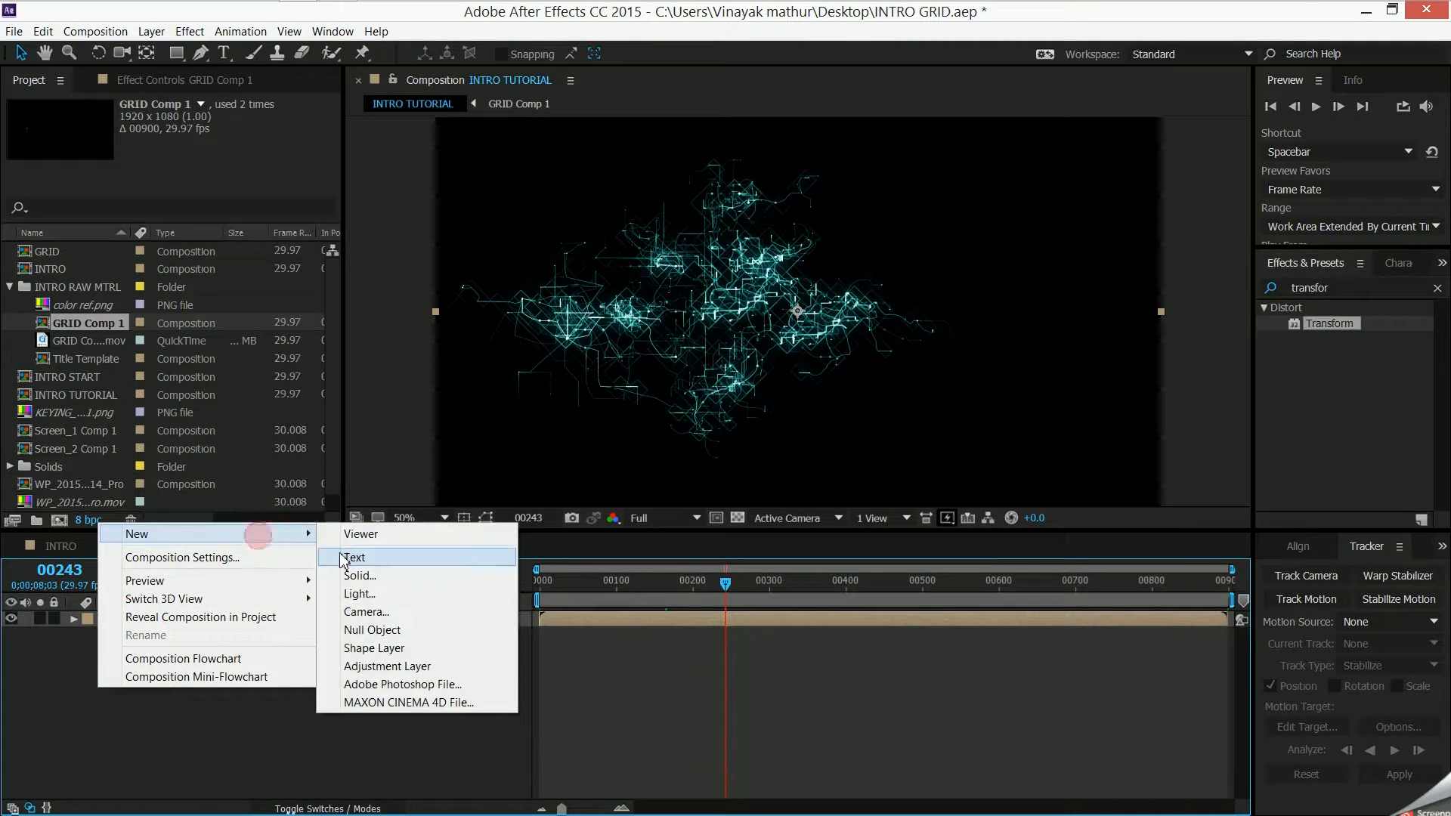
left_click(350, 557)
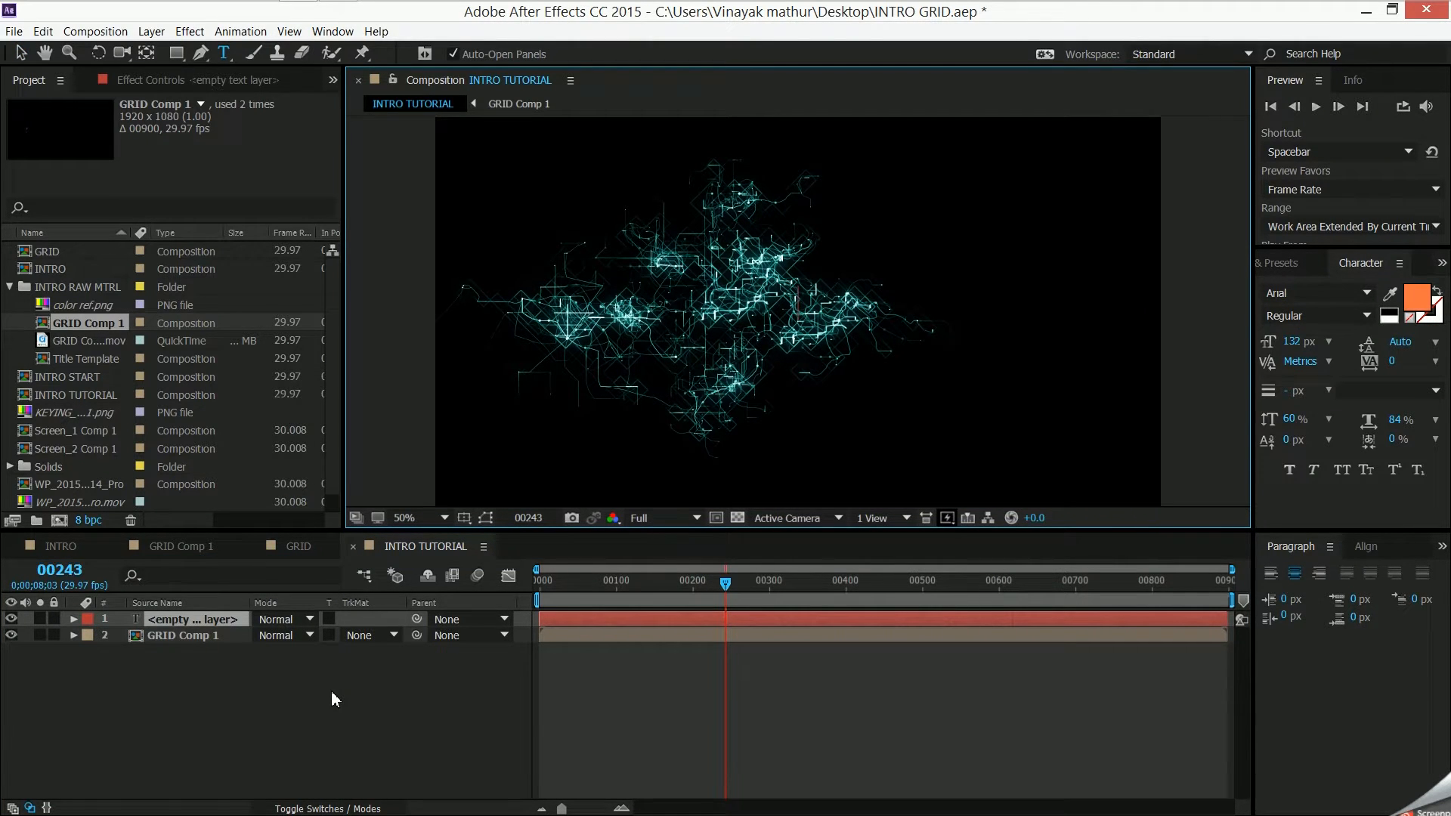
type("VM")
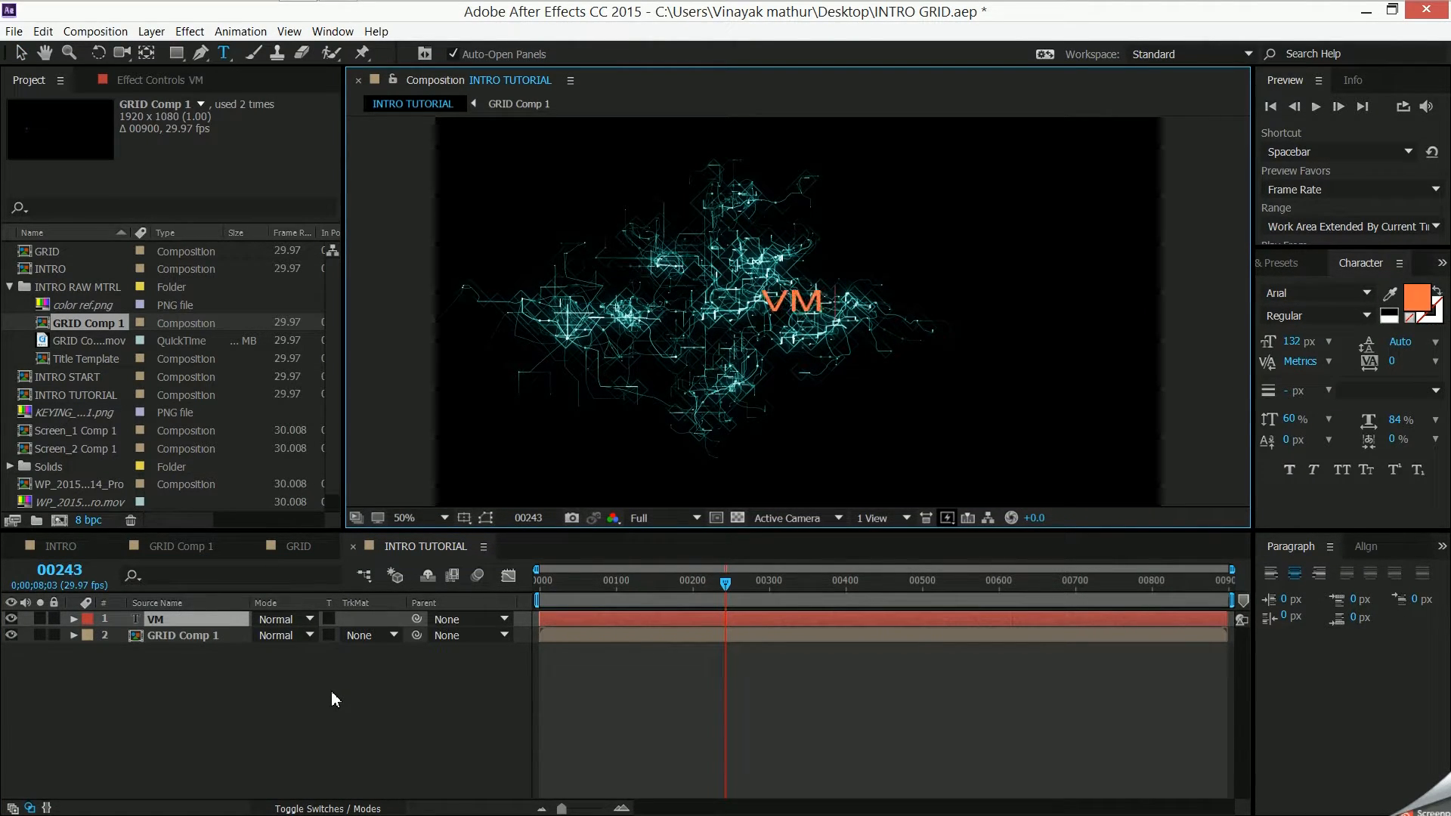
type(" Grapg")
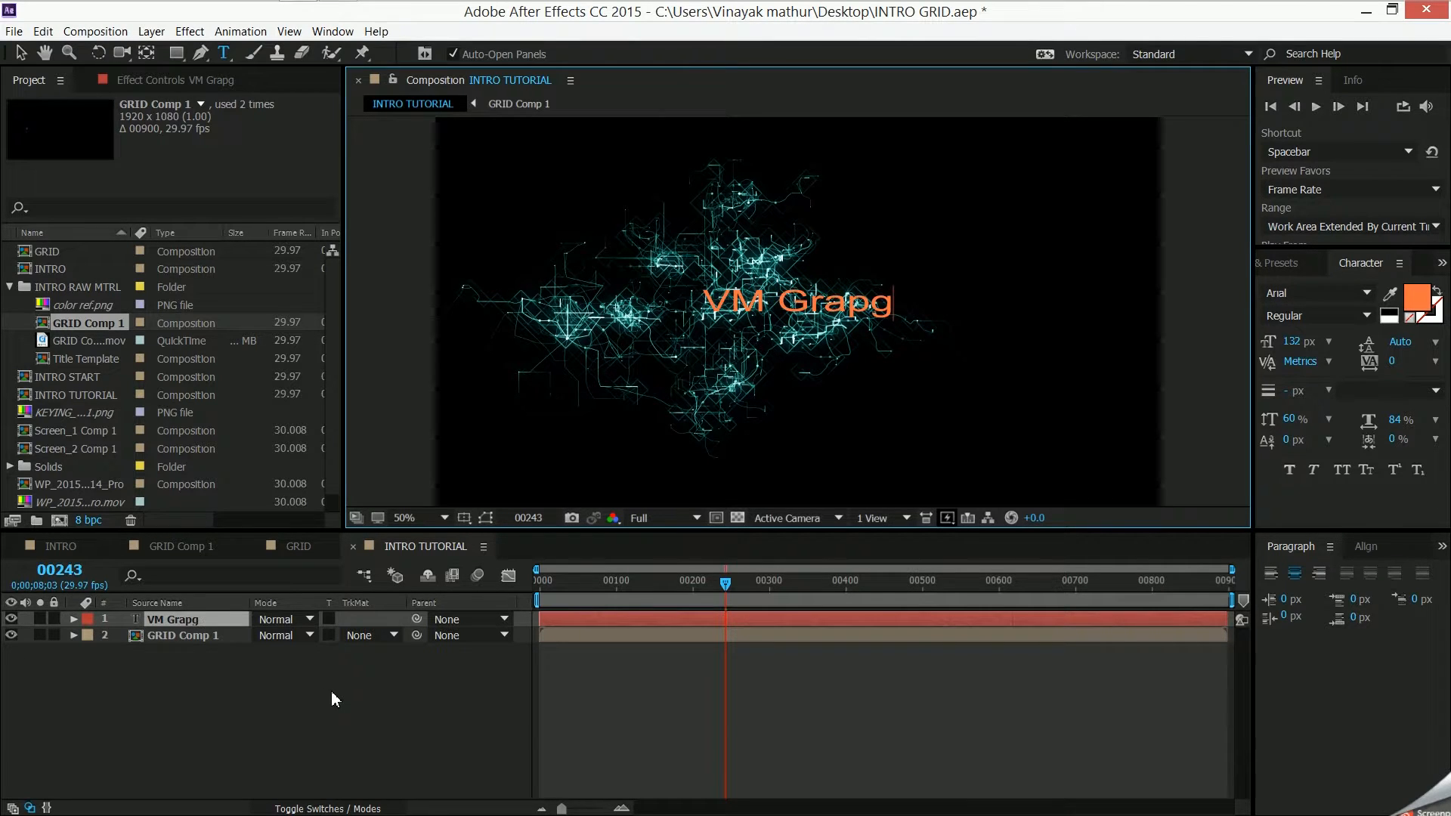
key("BackSpace")
type("hics")
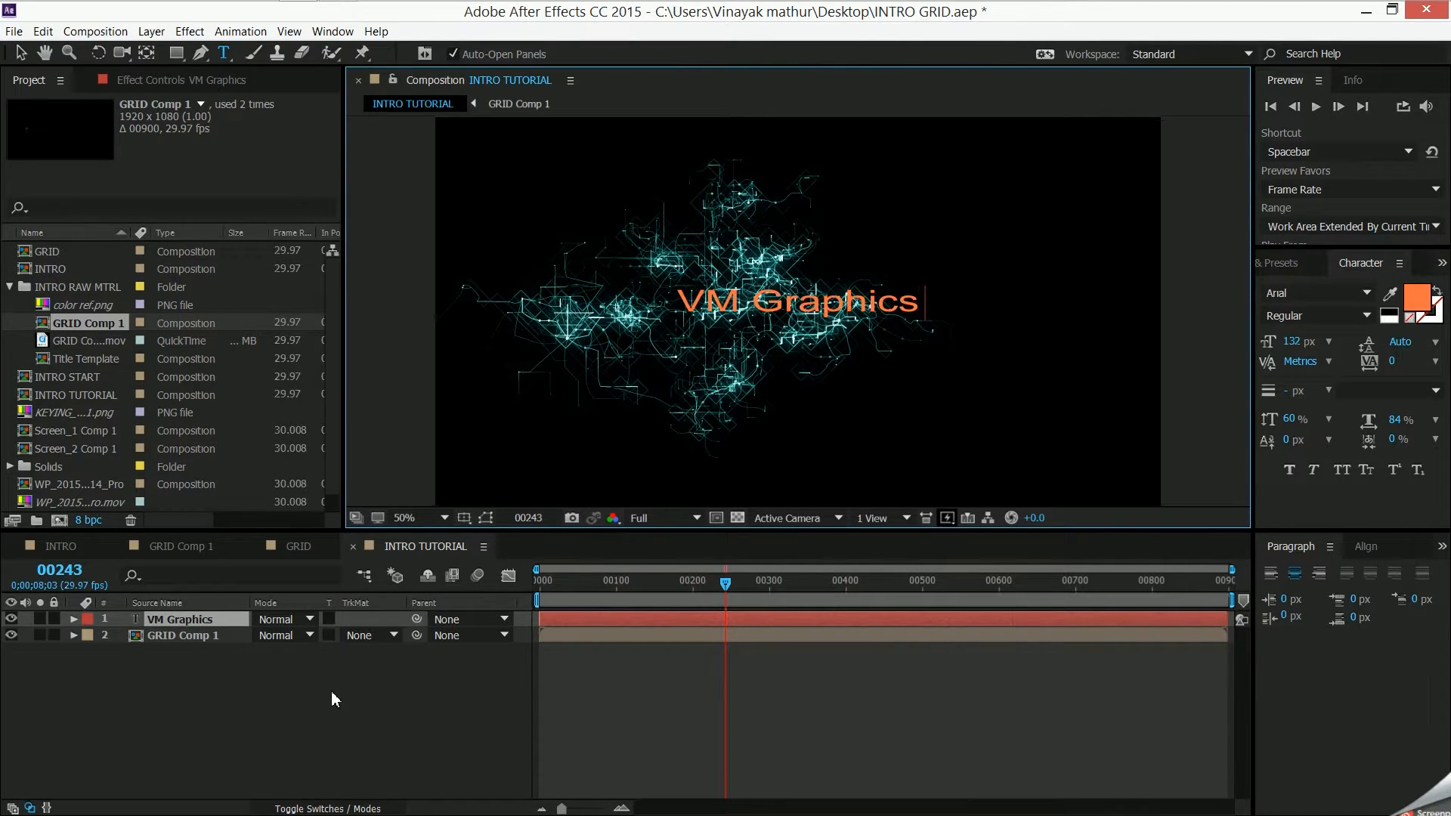
type(" Solu")
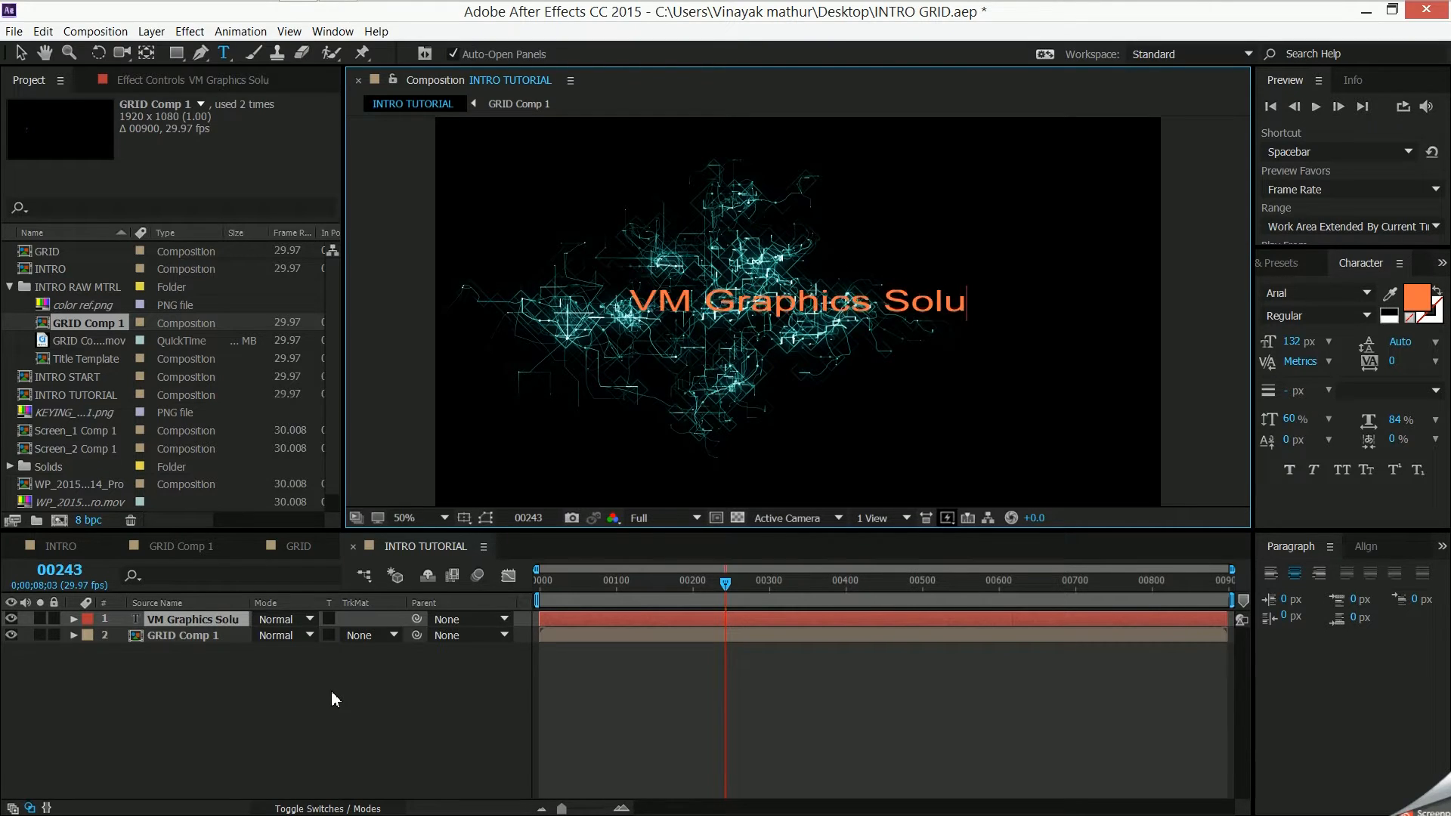
type("tion")
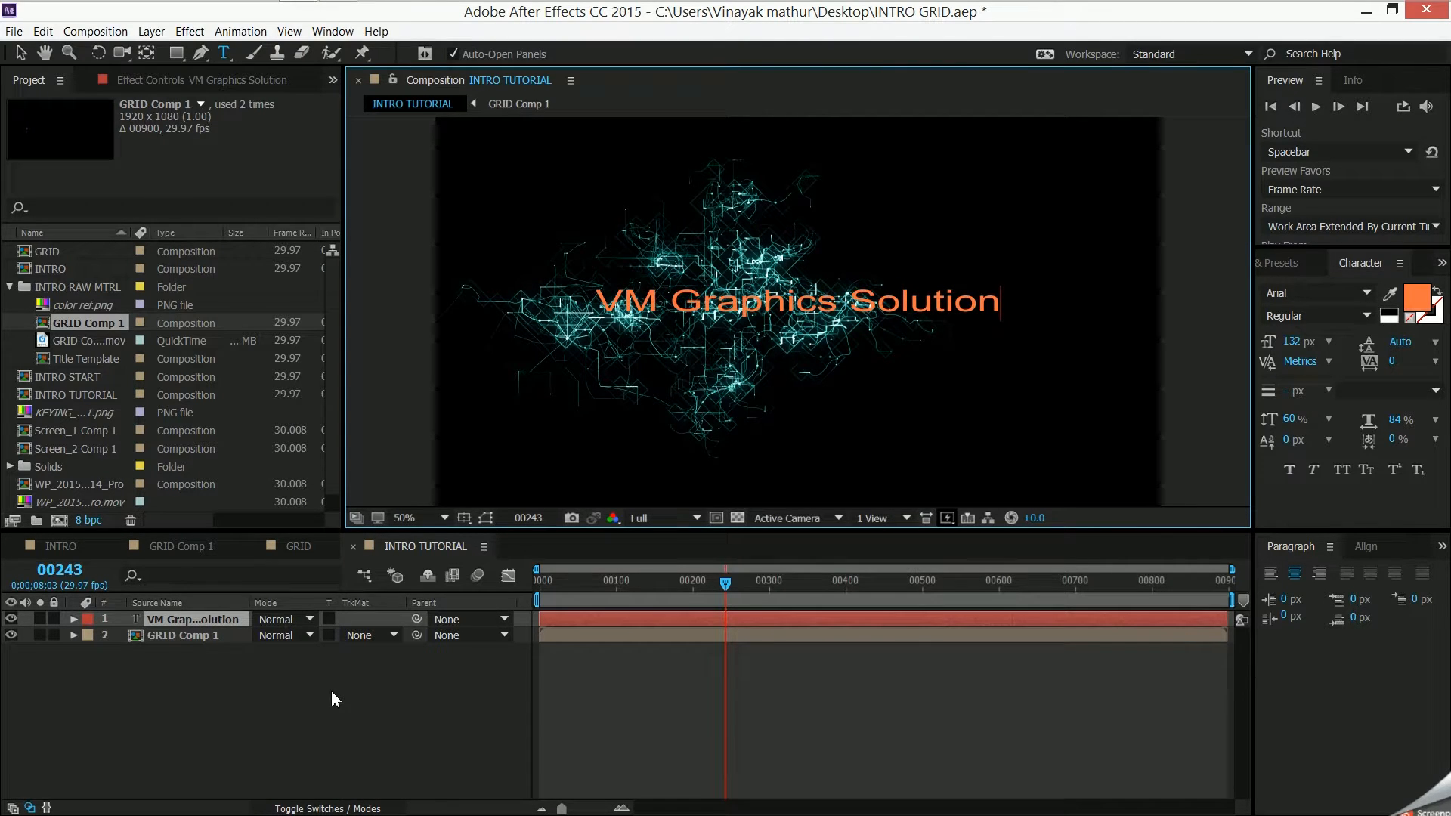
- Set the whole VM Graphics Solution title in Orbitron Light and sample its fill color from the teal grid lines
key("ctrl+a")
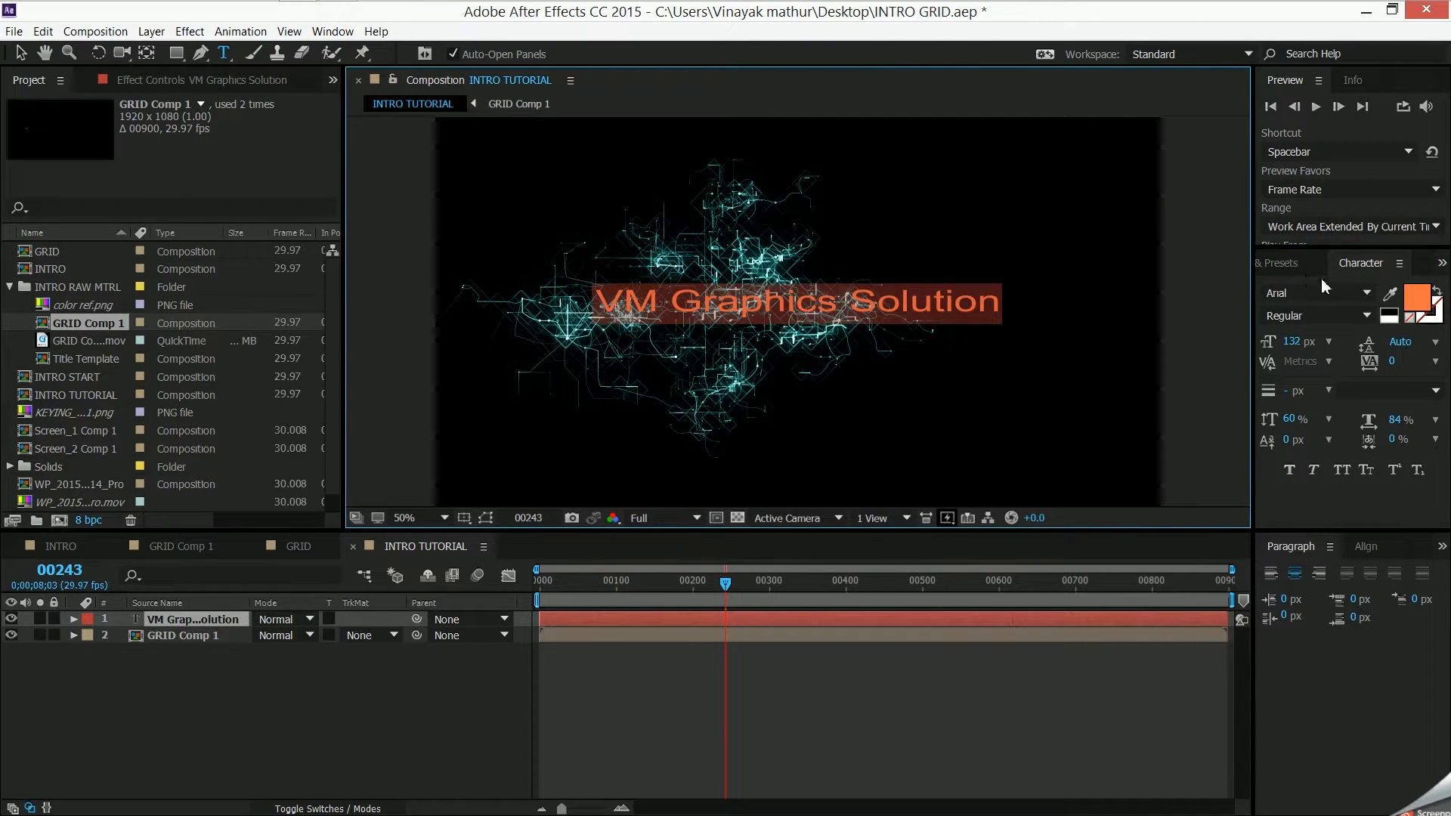
left_click(1369, 299)
type("rbitro")
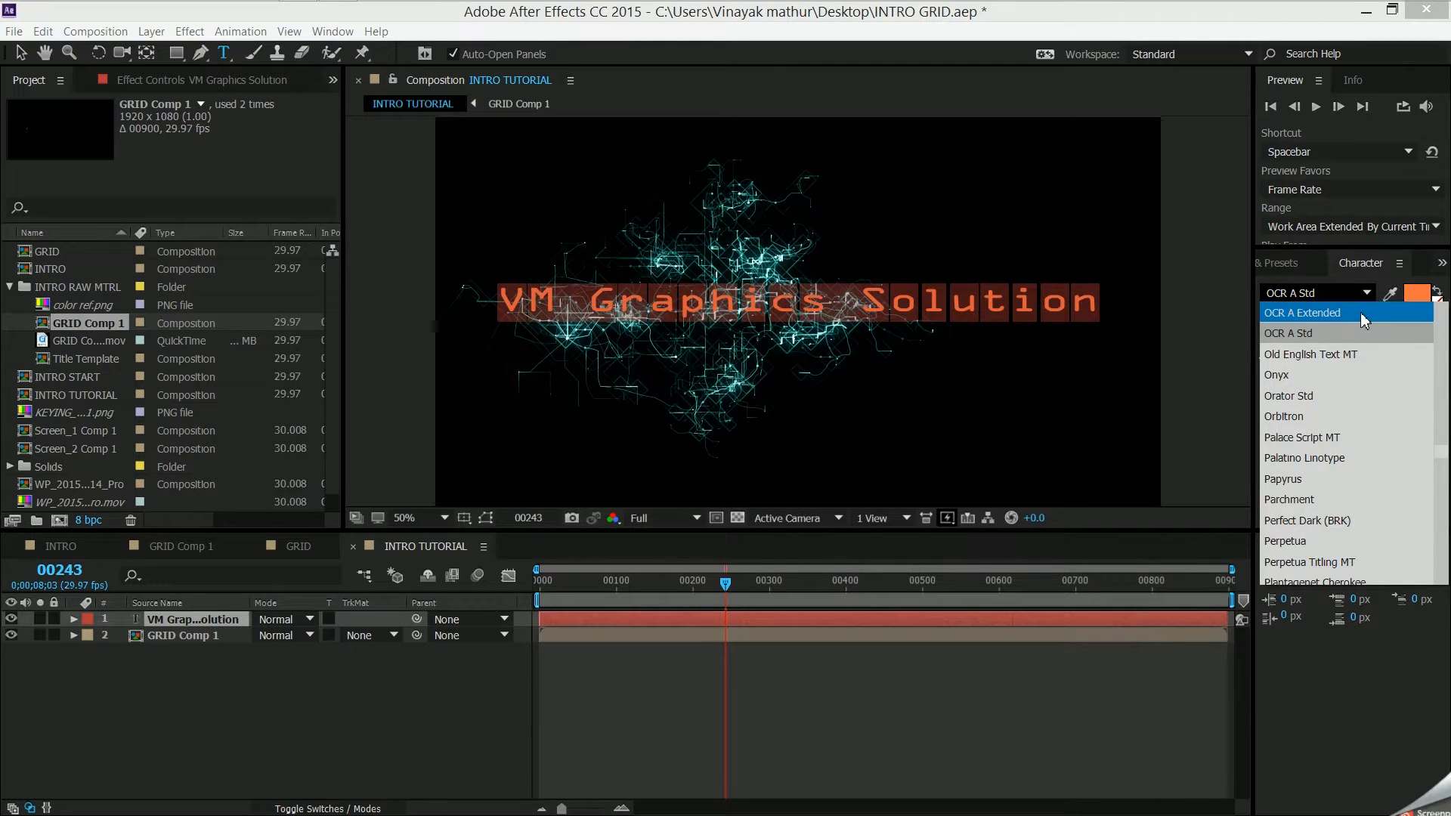
scroll(1350, 378, "up", 8)
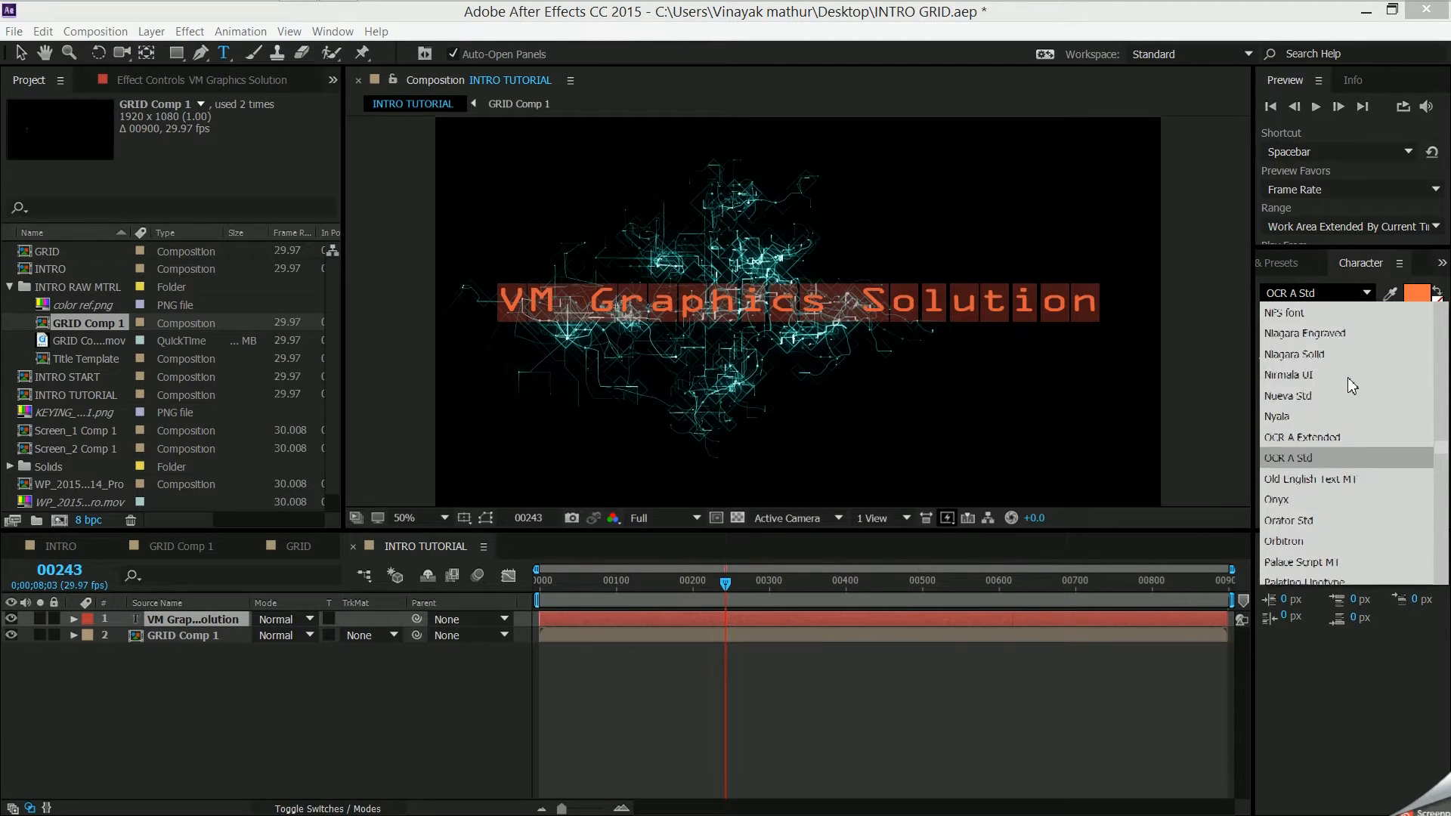
scroll(1370, 370, "down", 8)
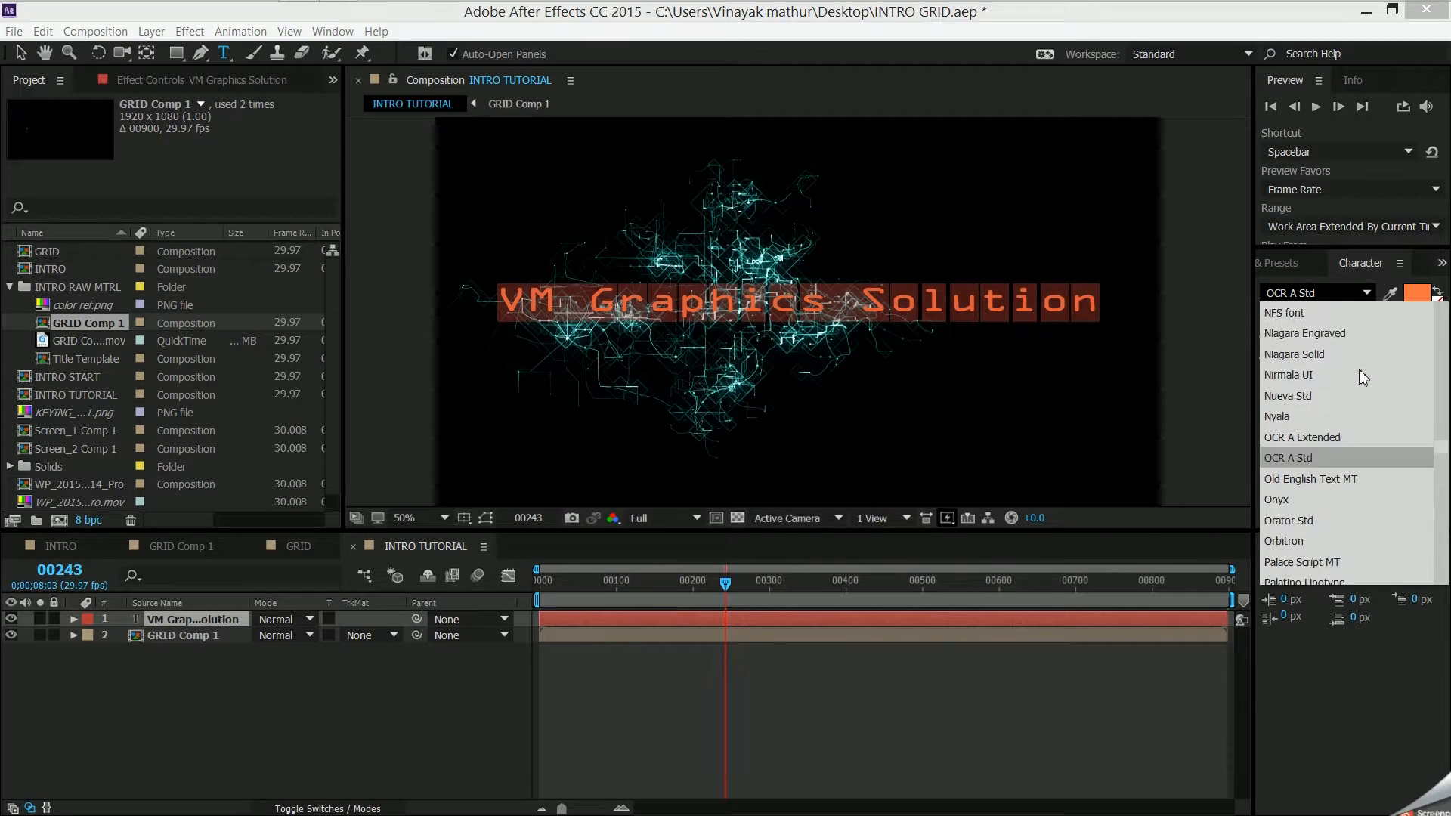
left_click(1316, 479)
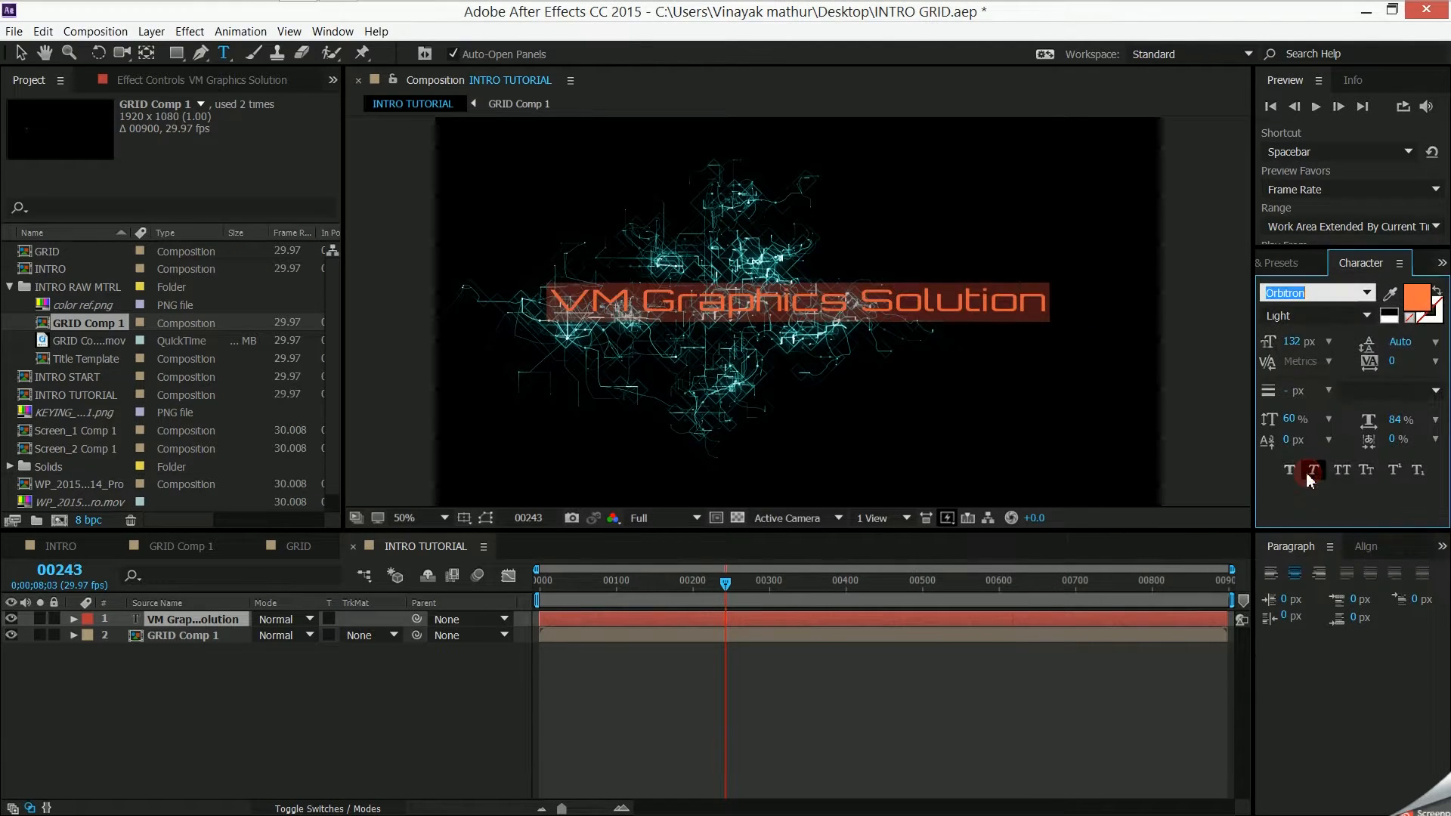
left_click(1389, 293)
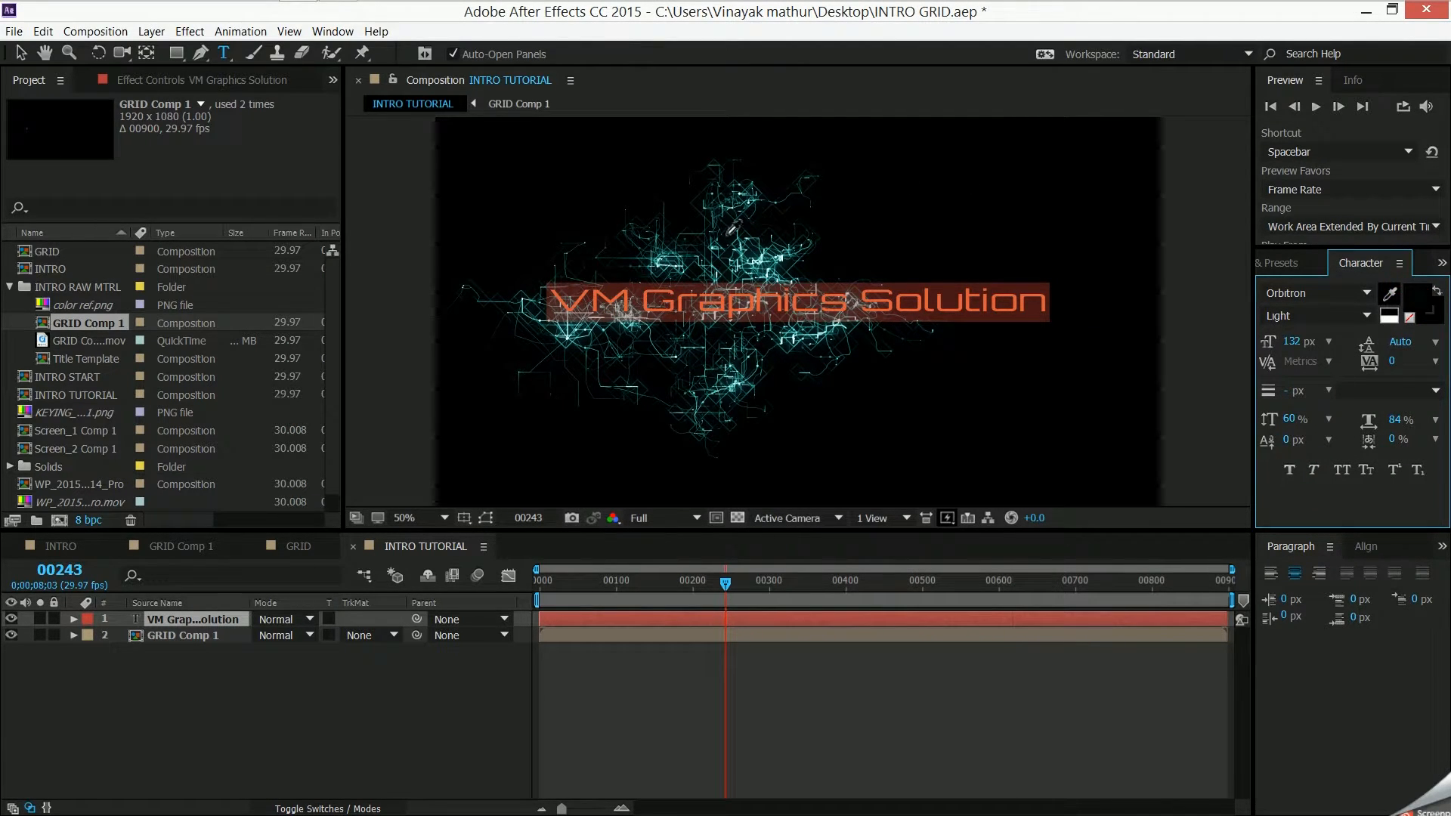
left_click(747, 234)
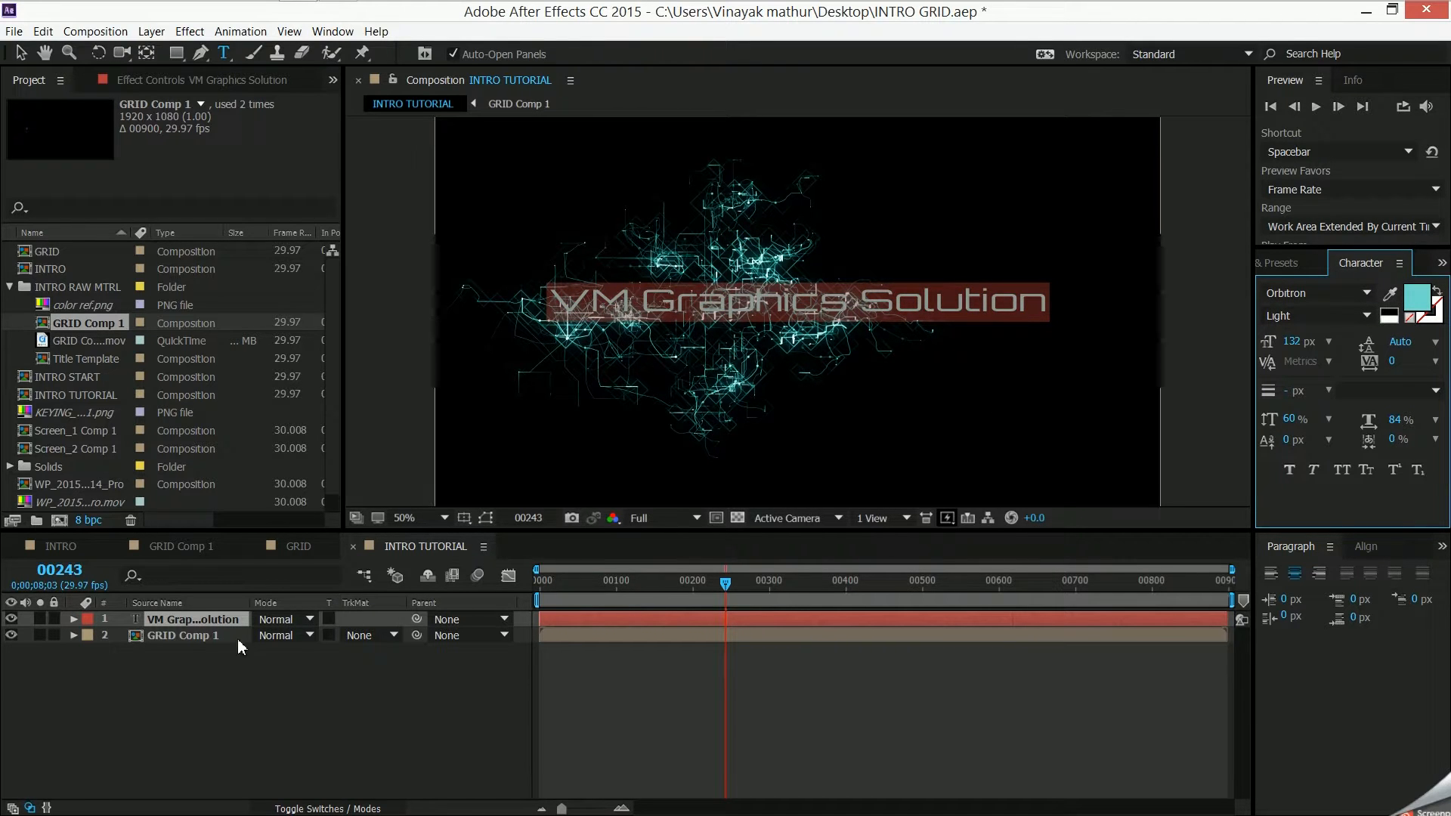
- Apply the Curves color correction effect to the VM Graphics Solution text layer
left_click(166, 625)
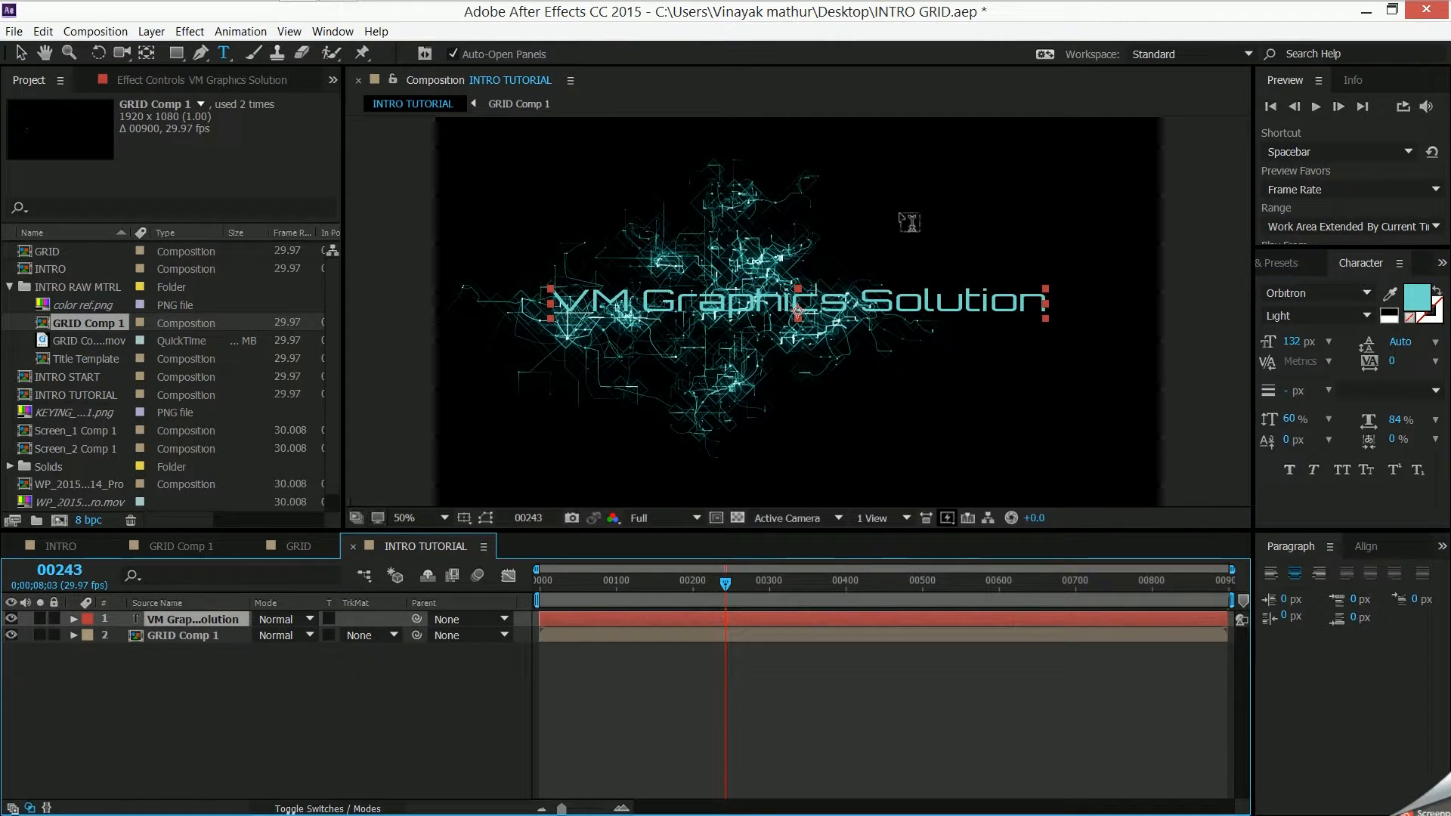
left_click(190, 31)
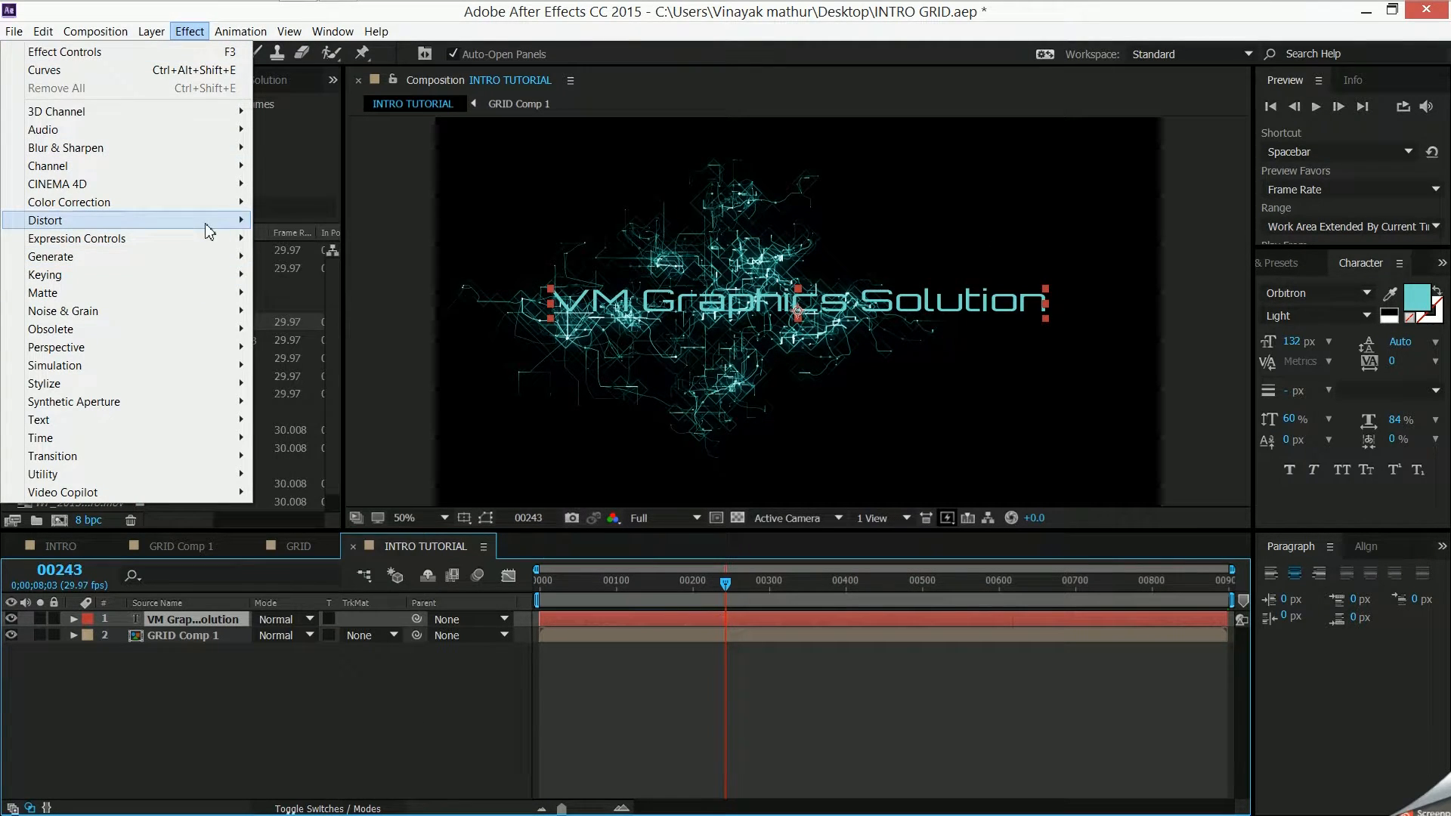
mouse_move(217, 210)
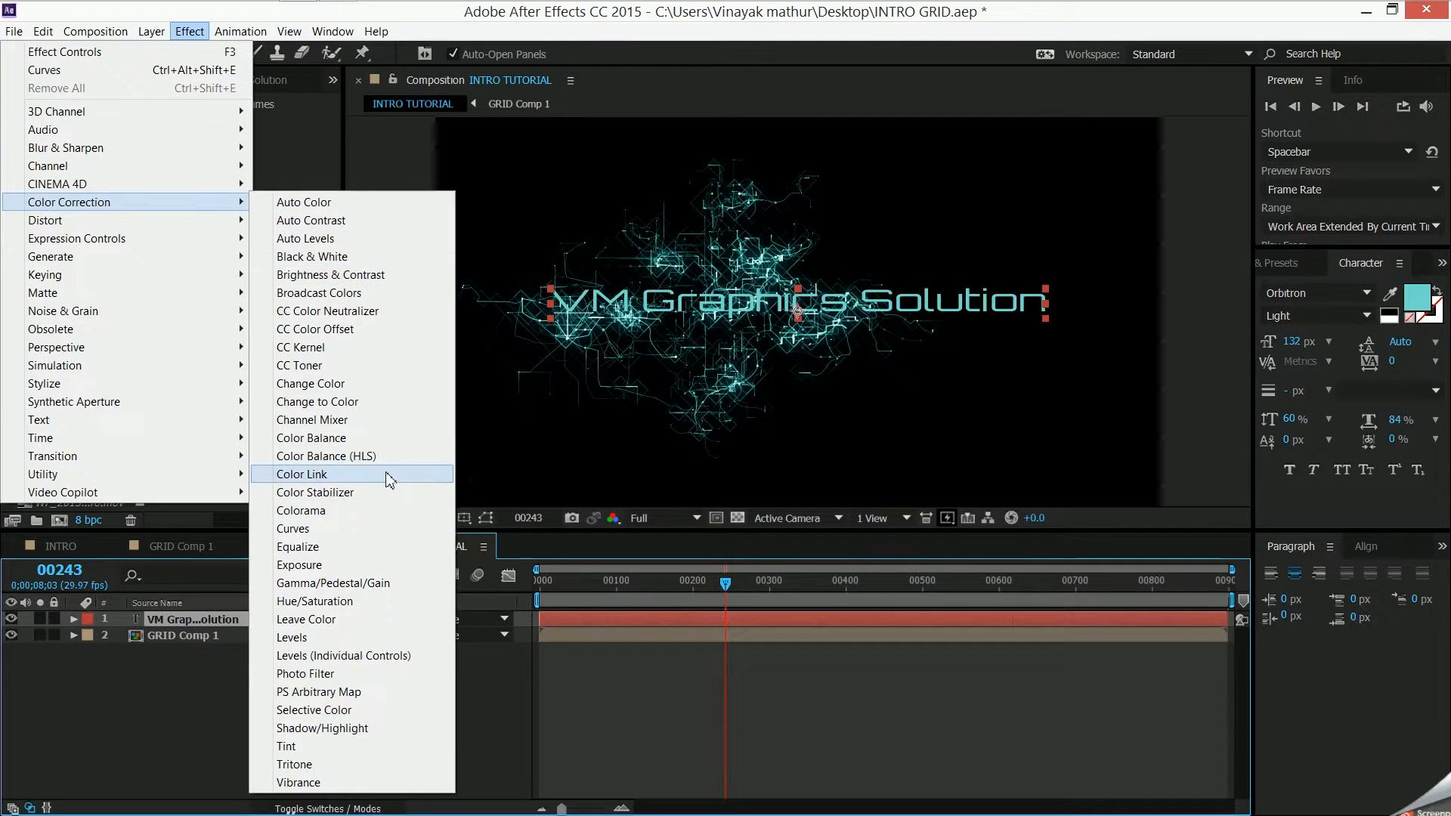
left_click(382, 528)
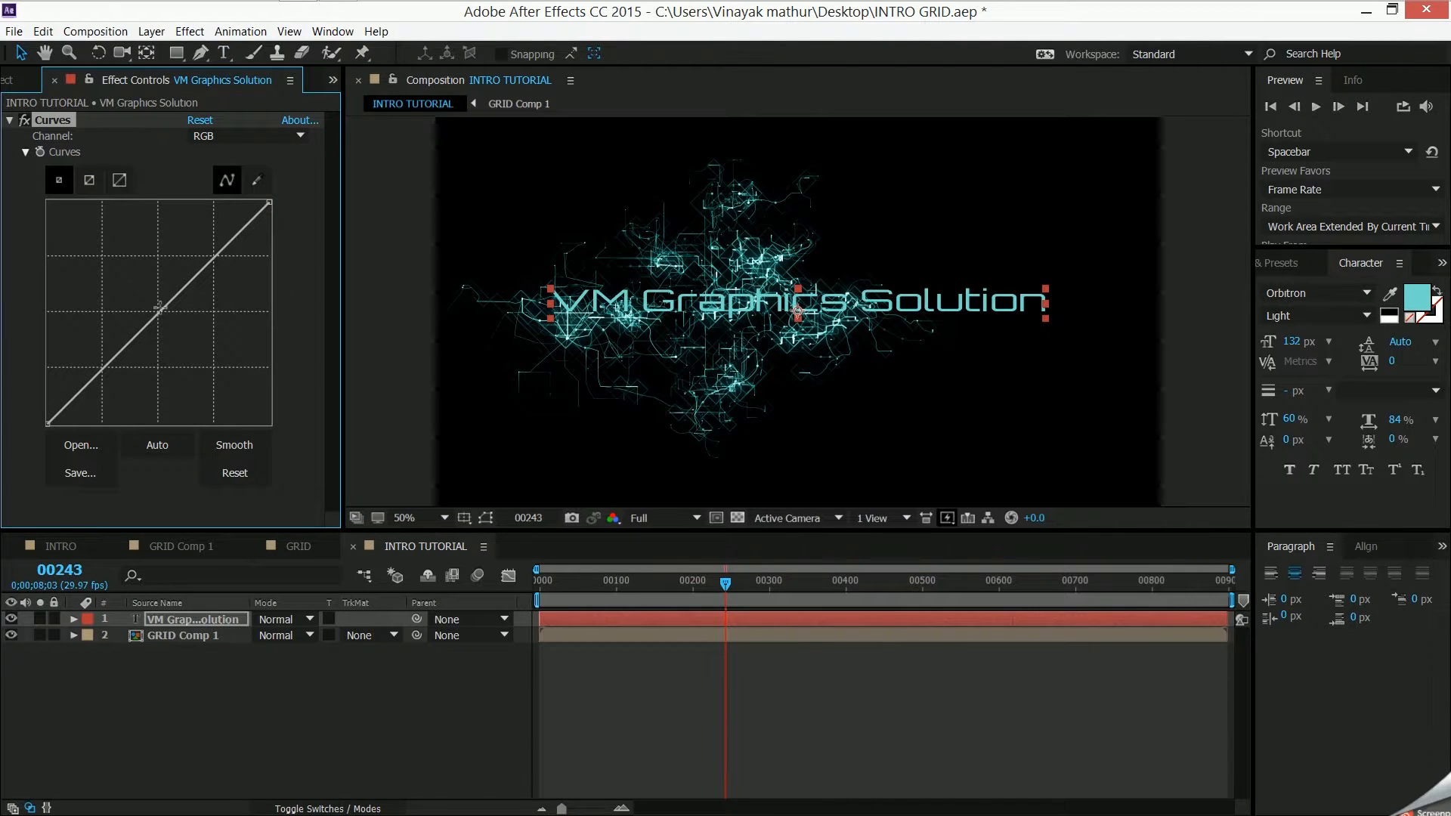
- Tint the title in Curves by raising the Blue curve, lowering the Green curve and moderately raising the Red curve
left_click(208, 136)
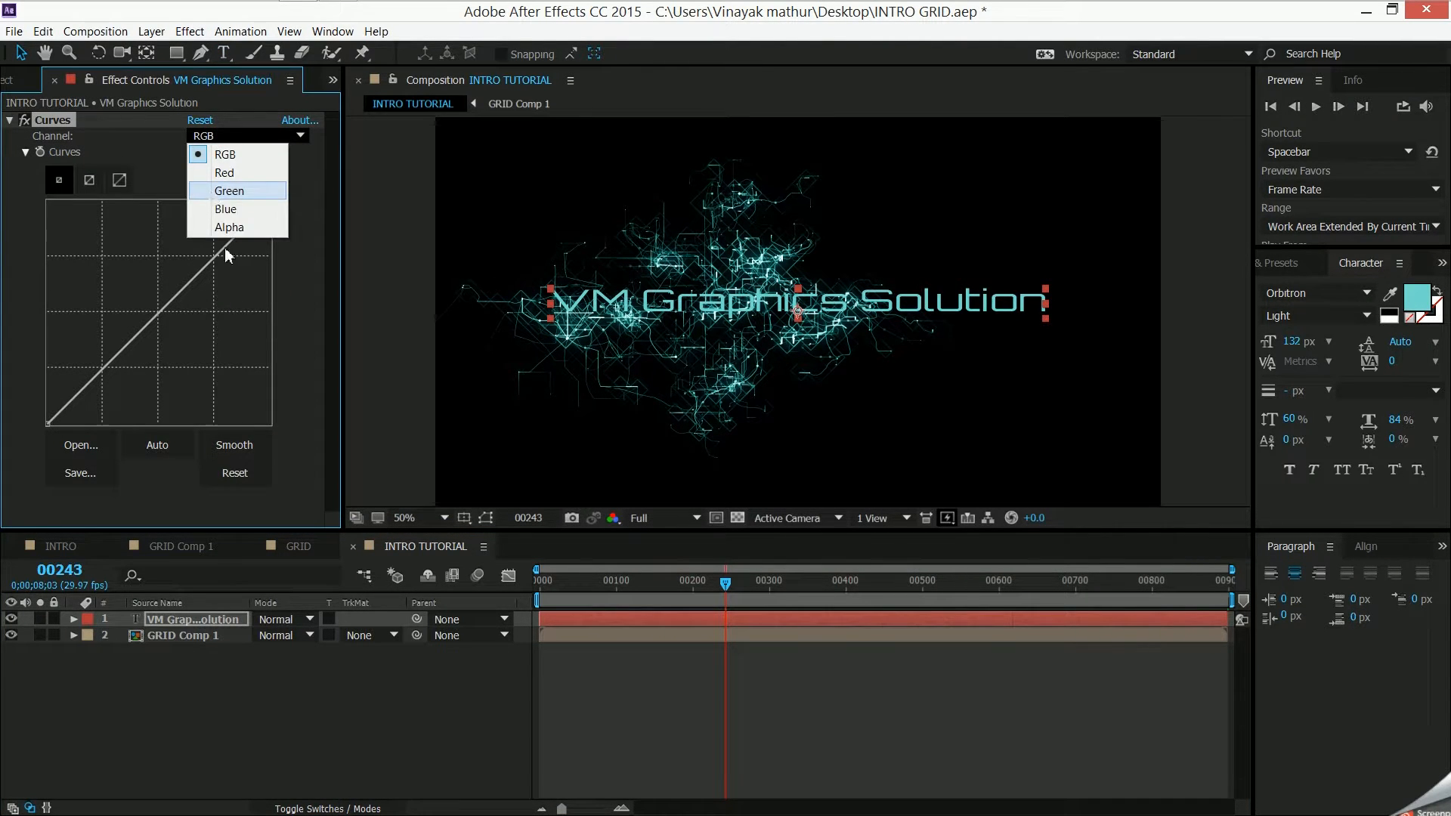
left_click(225, 209)
left_click_drag(156, 317, 118, 281)
left_click(193, 136)
left_click(212, 185)
left_click_drag(165, 310, 172, 338)
left_click(226, 137)
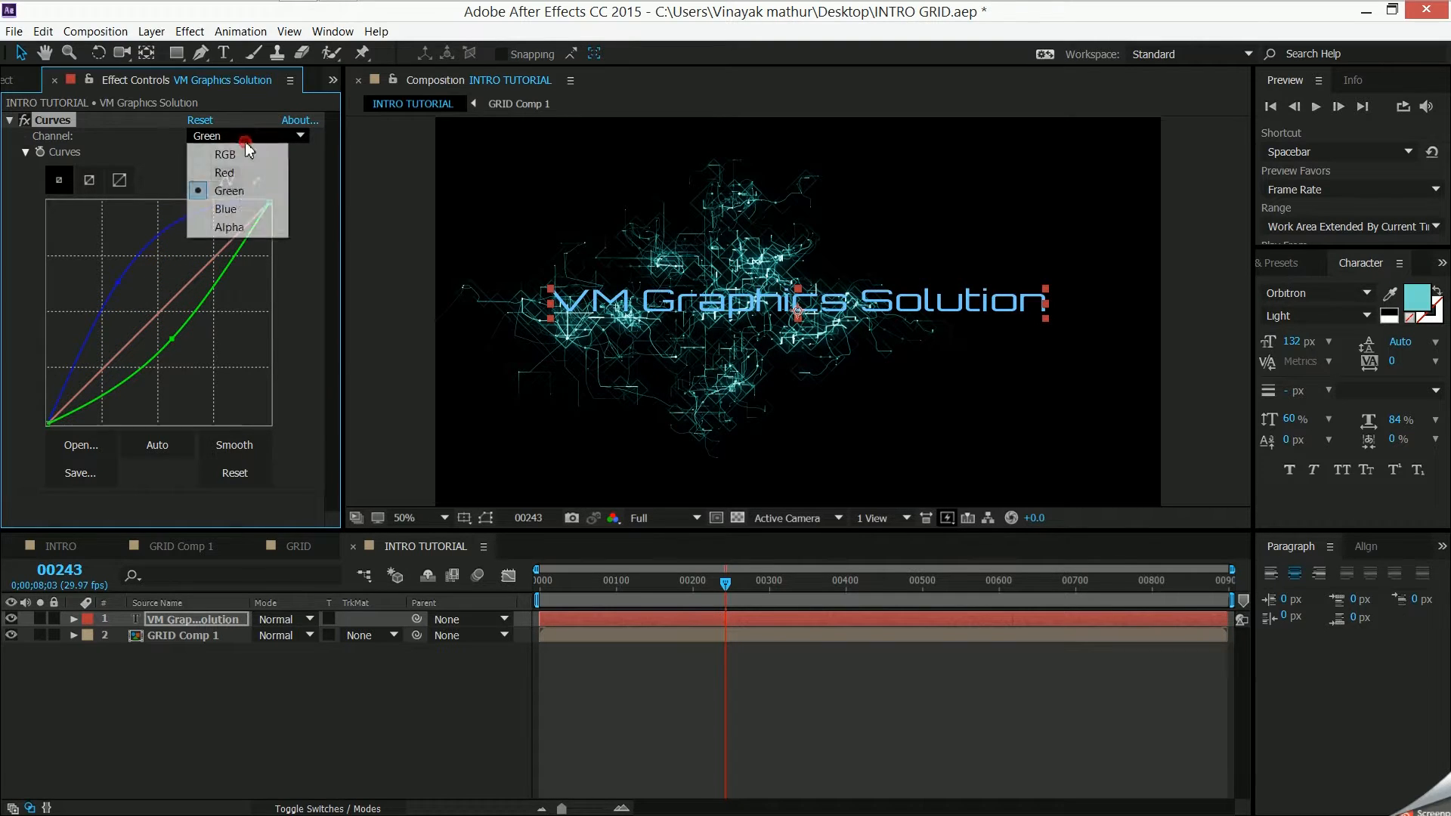
left_click(219, 173)
left_click_drag(161, 310, 155, 276)
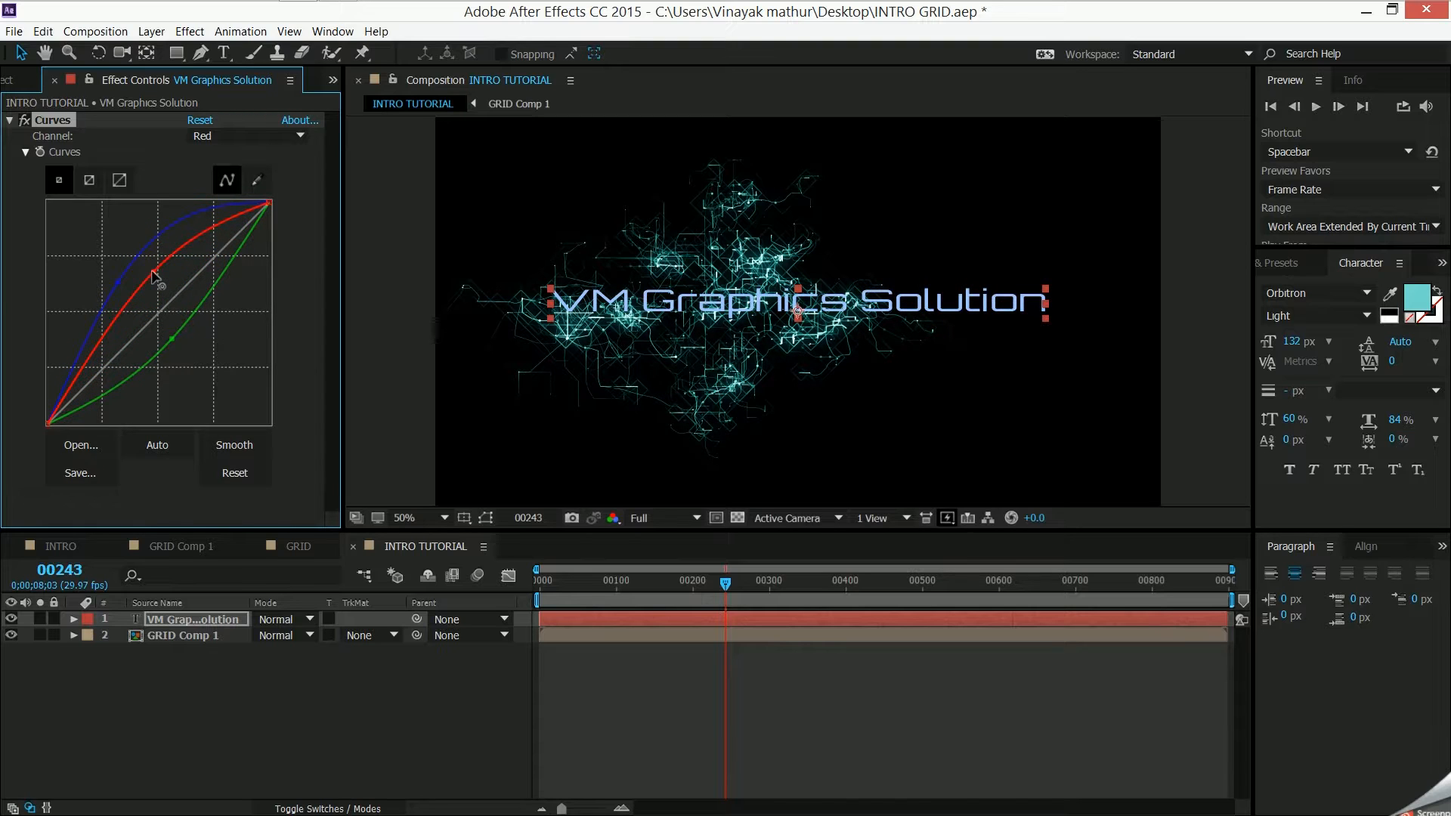
left_click(338, 728)
- Duplicate the GRID Comp 1 layer twice and set the blending mode of all three GRID Comp 1 layers to Screen
left_click(209, 643)
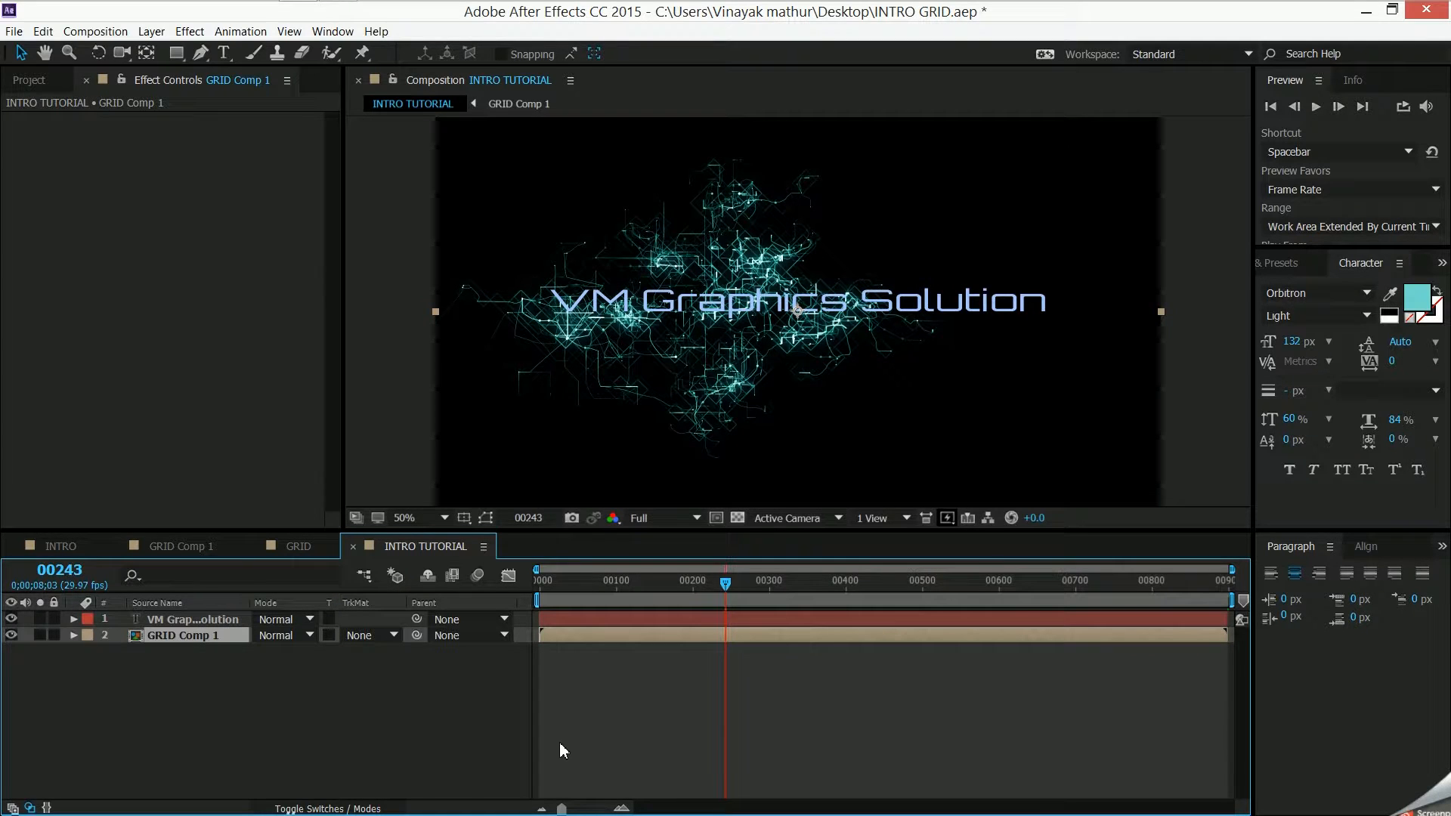
key("ctrl+d")
key("ctrl+d")
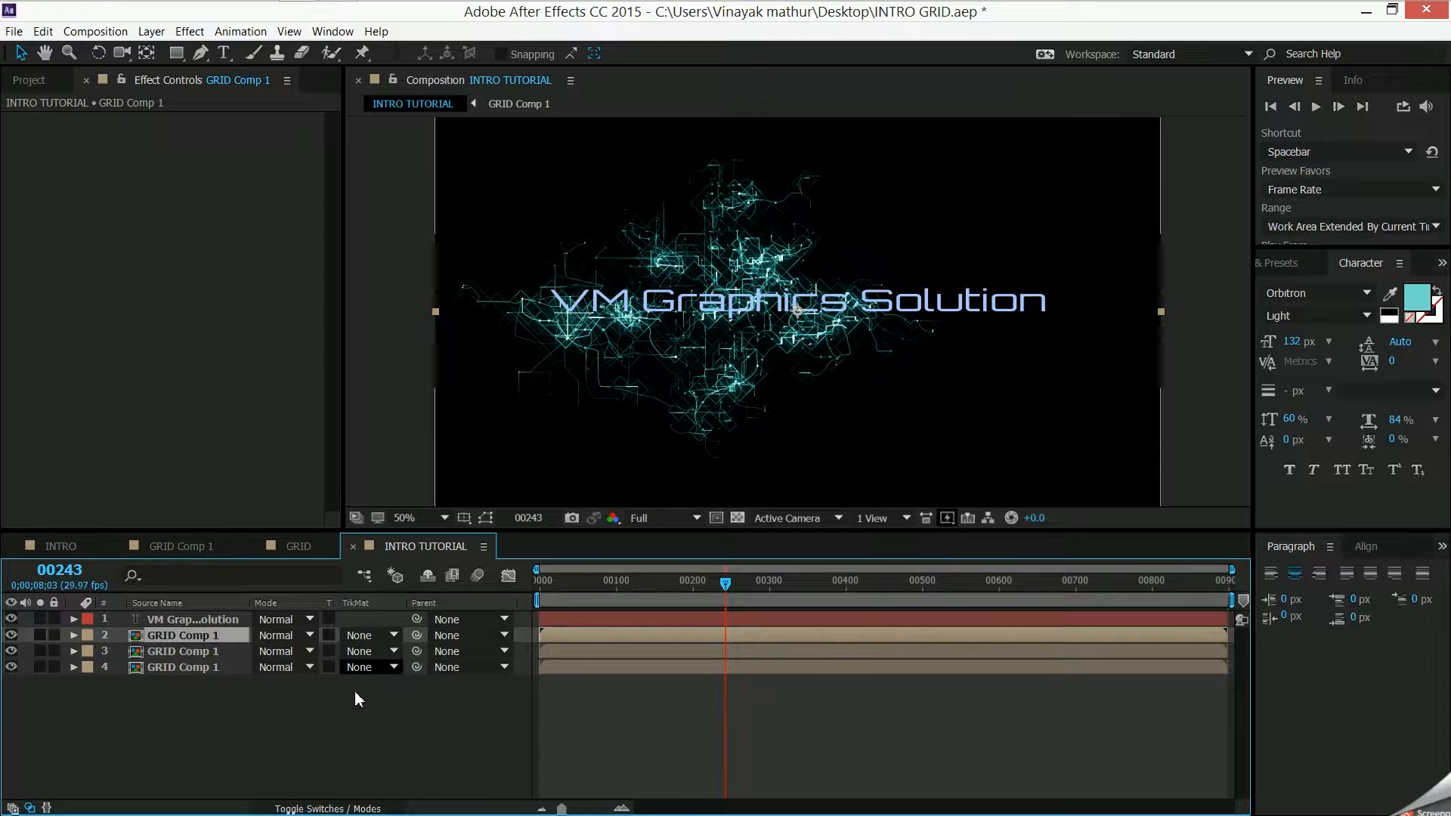
left_click(210, 668, "shift")
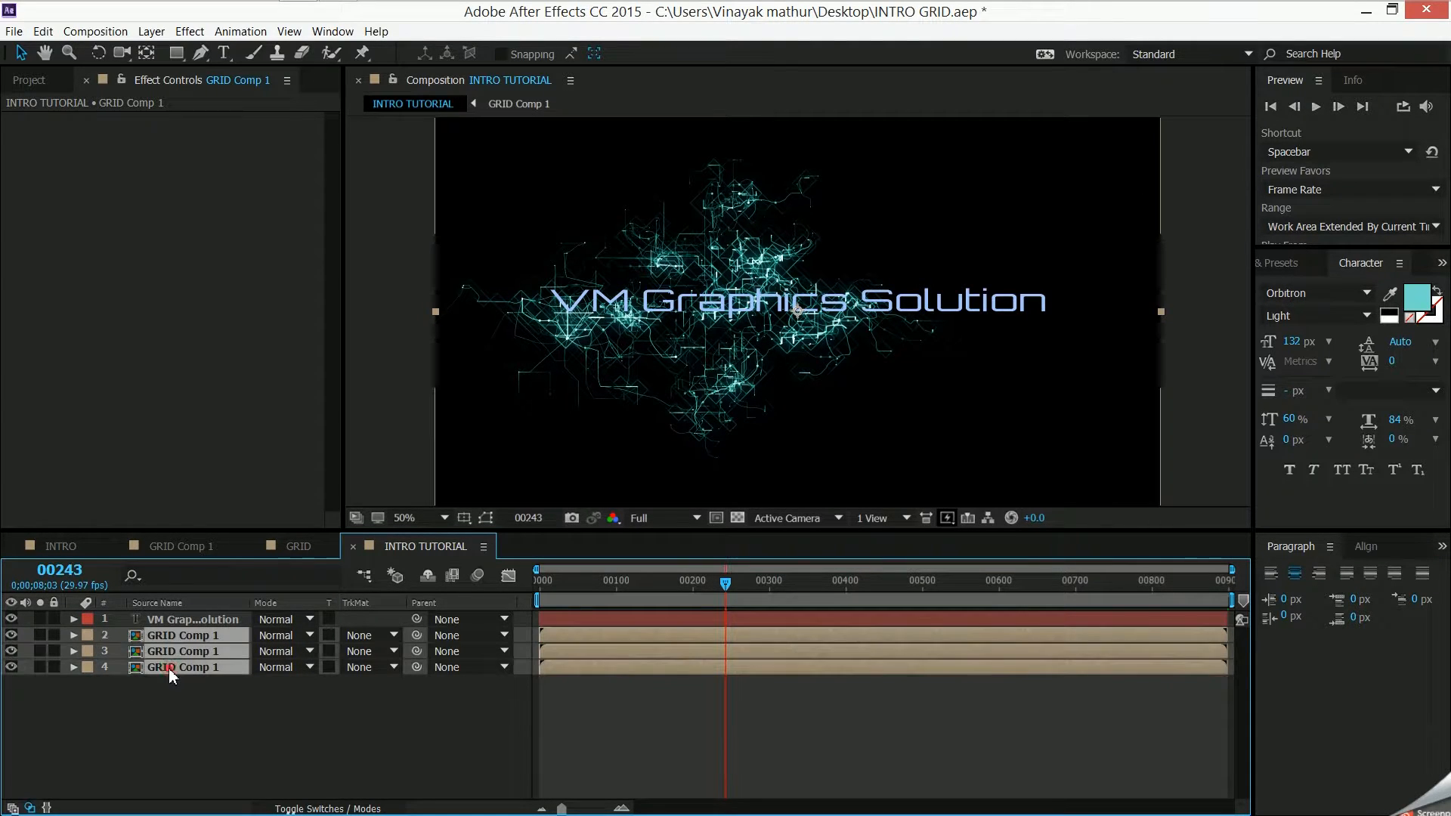
left_click(306, 652)
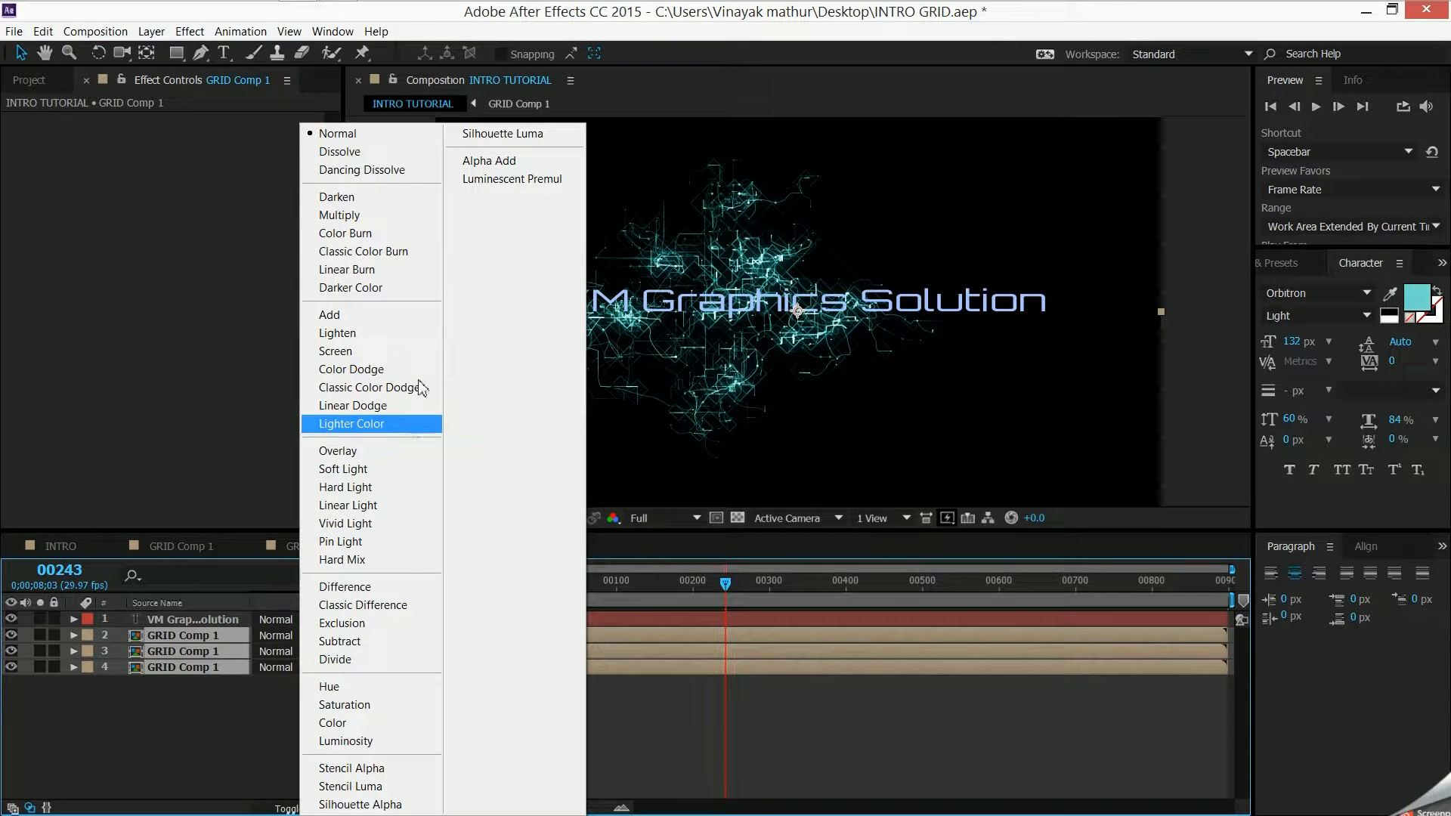
left_click(400, 350)
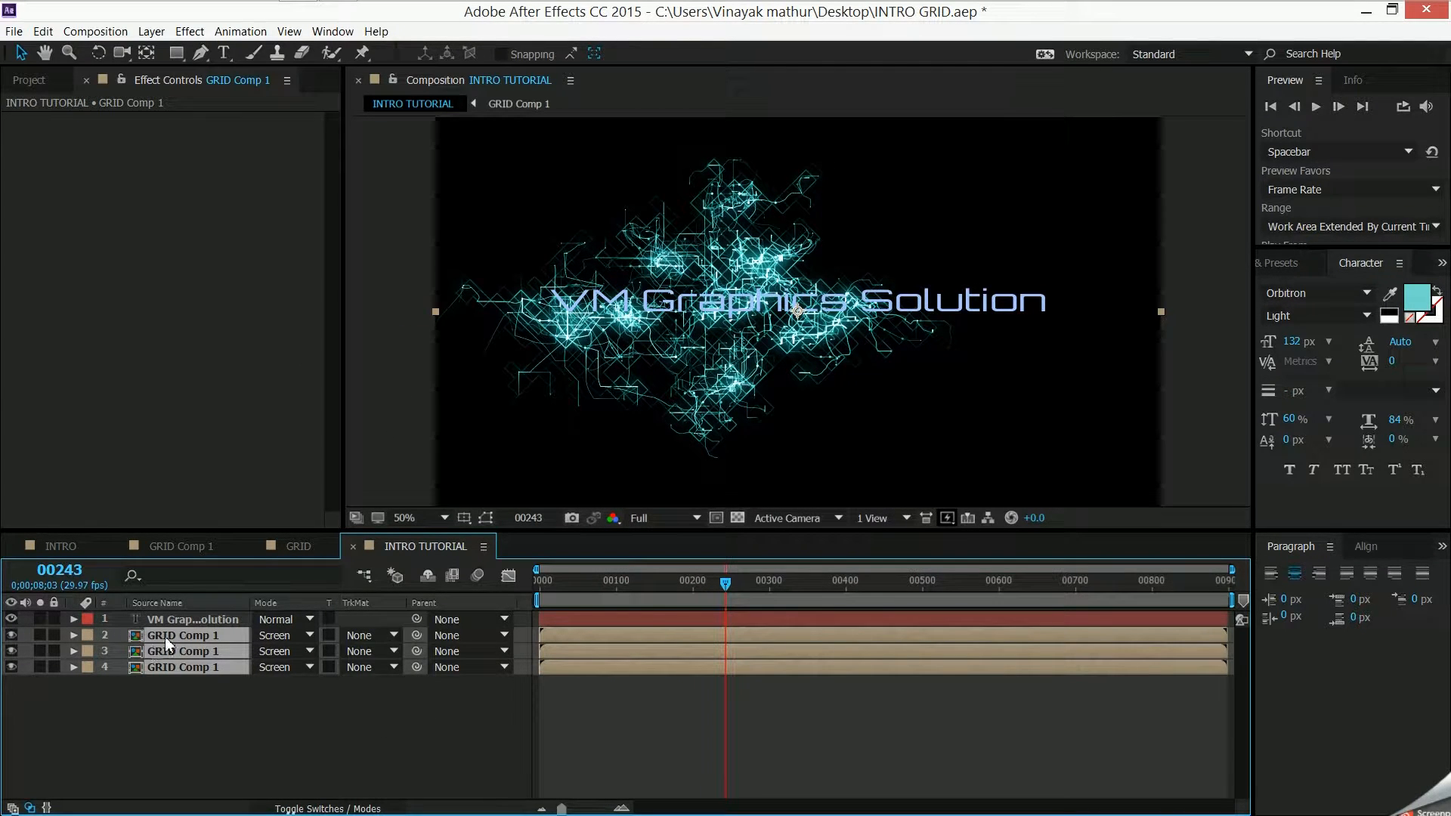
- Turn all three GRID Comp 1 layers into 3D layers
left_click(368, 808)
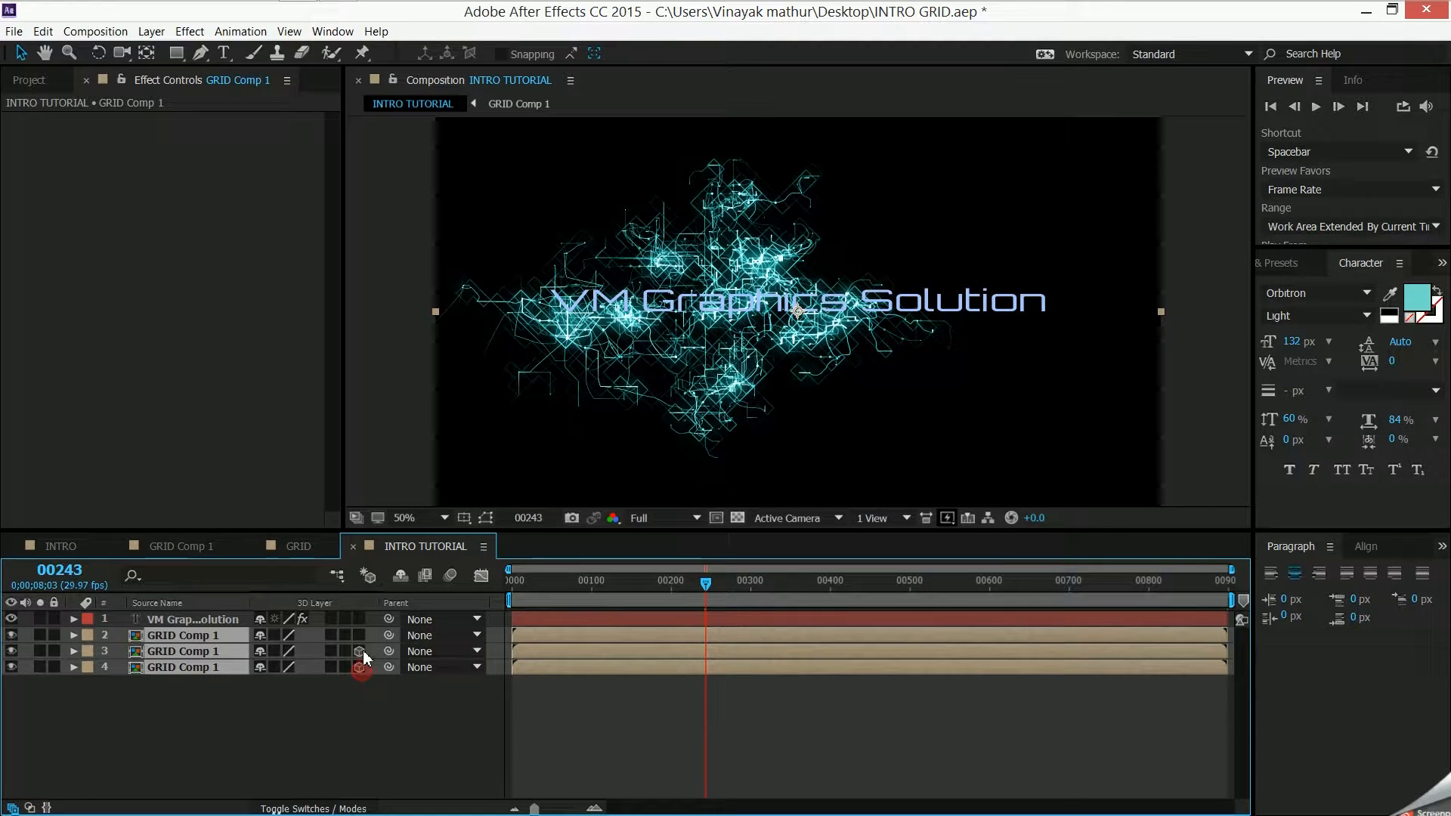
left_click_drag(360, 667, 359, 635)
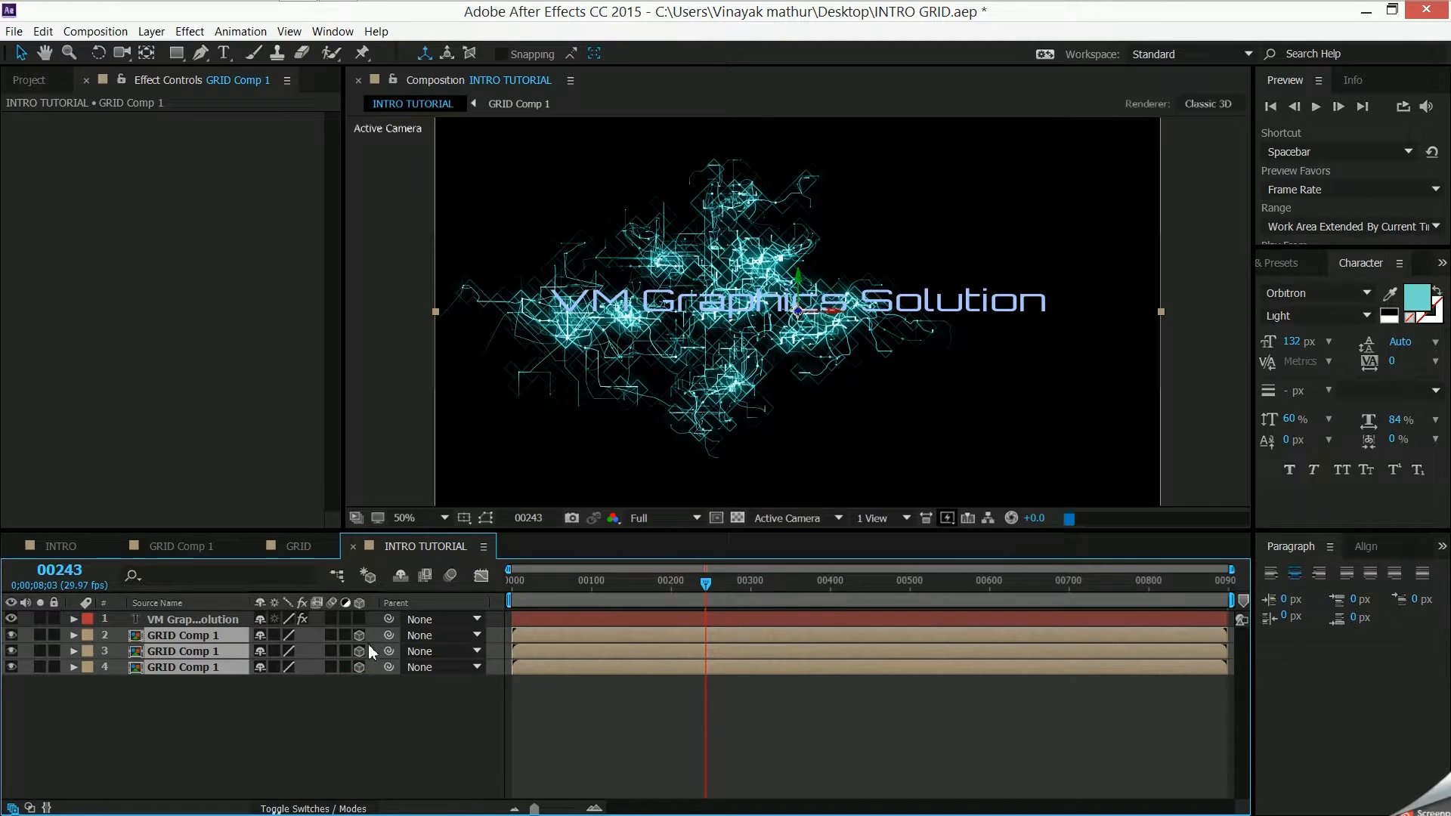
left_click(136, 706)
- Offset the GRID Comp 1 copies in depth, setting the Z position to 64 for layer 3 and 73 for layer 2
left_click(174, 652)
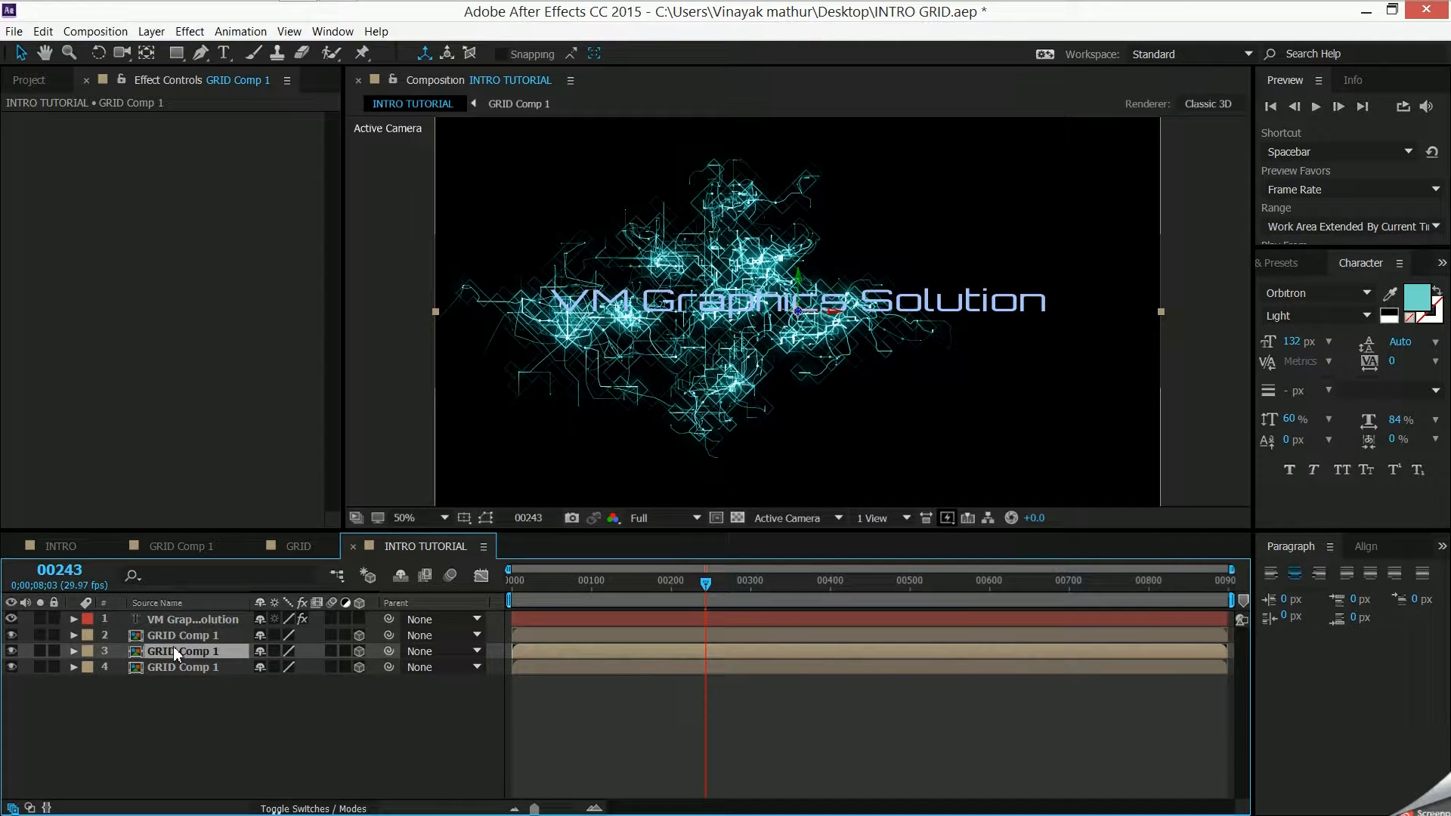
key("p")
left_click(204, 636)
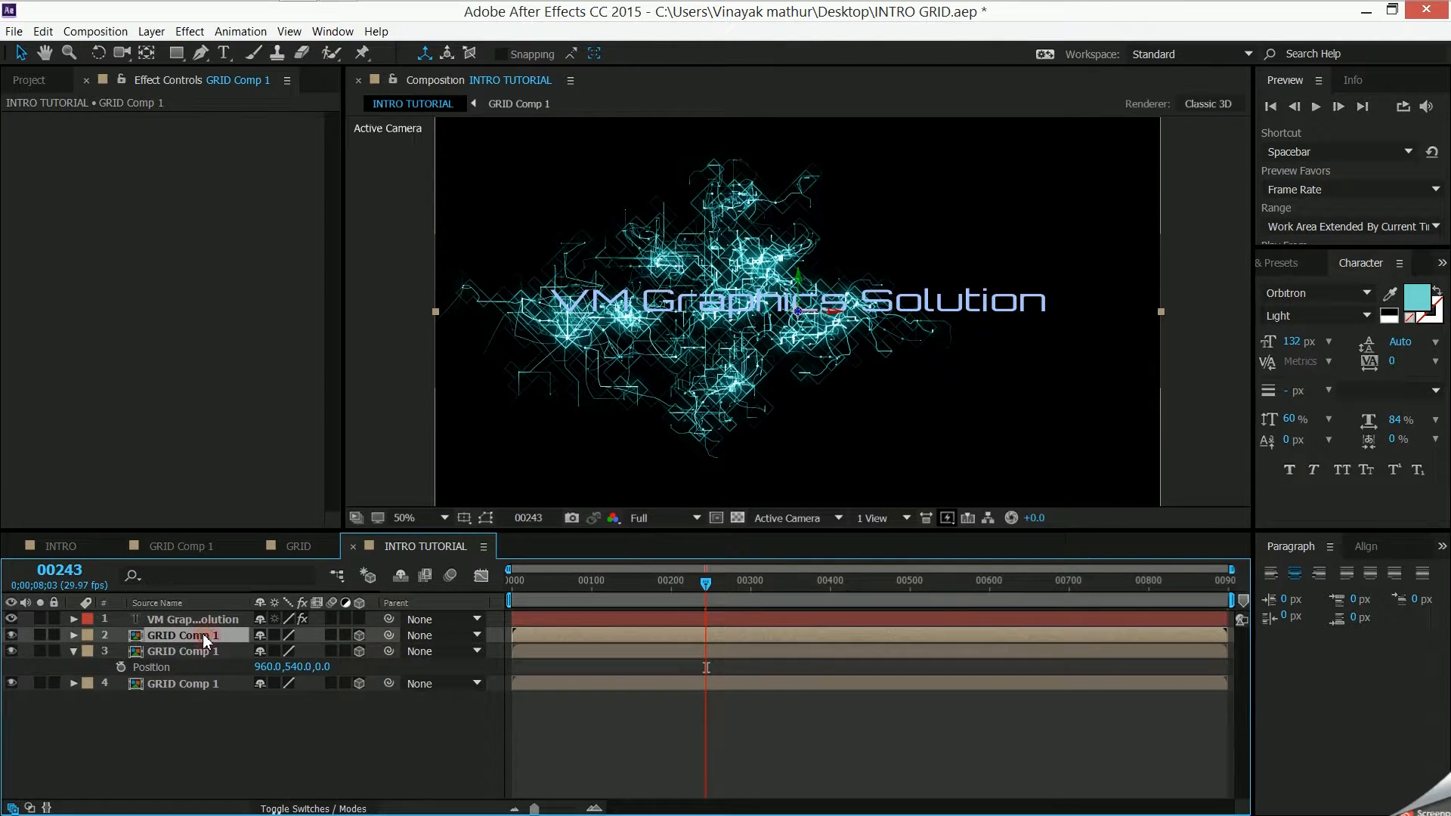
key("p")
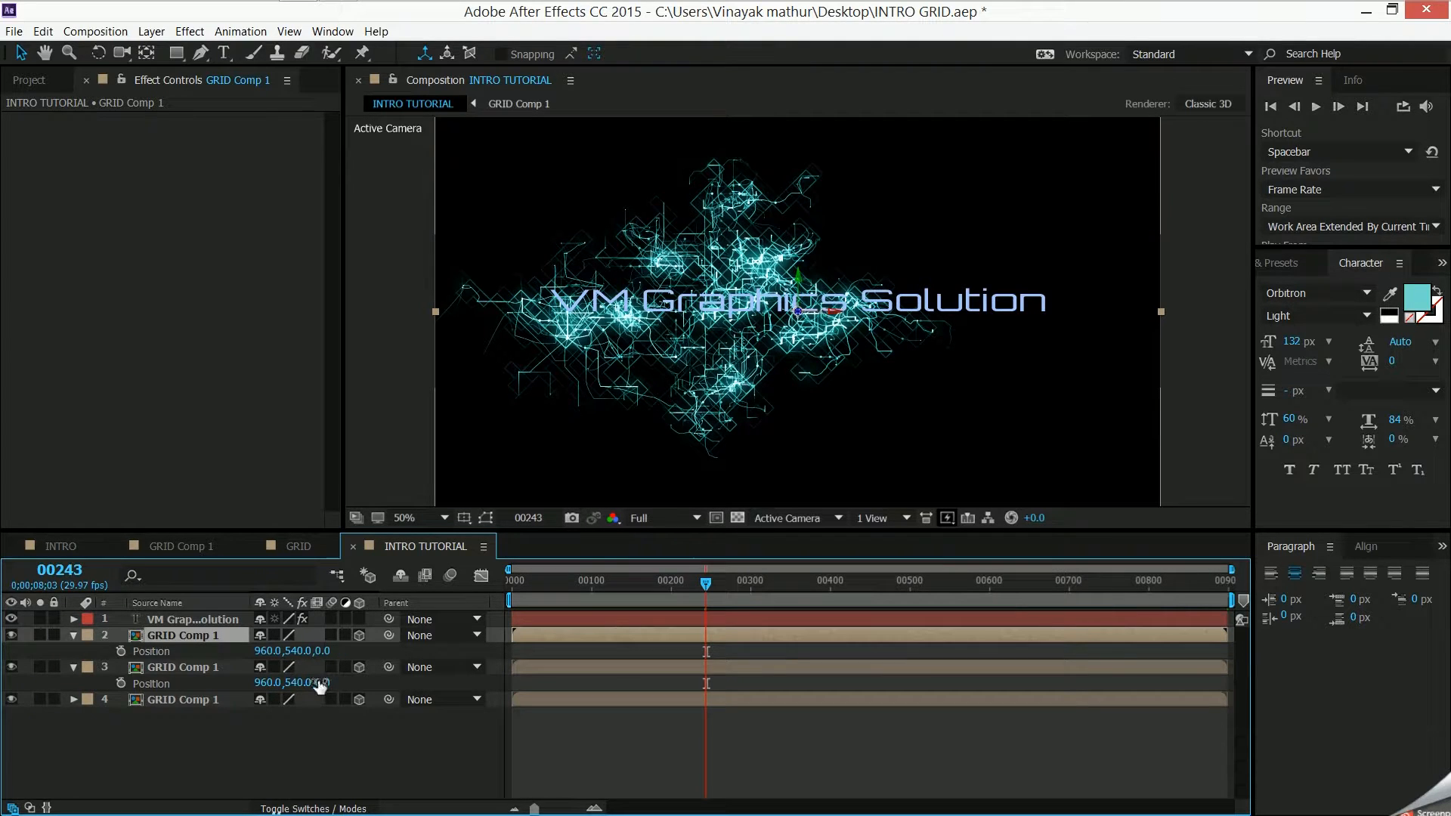
left_click_drag(324, 683, 389, 654)
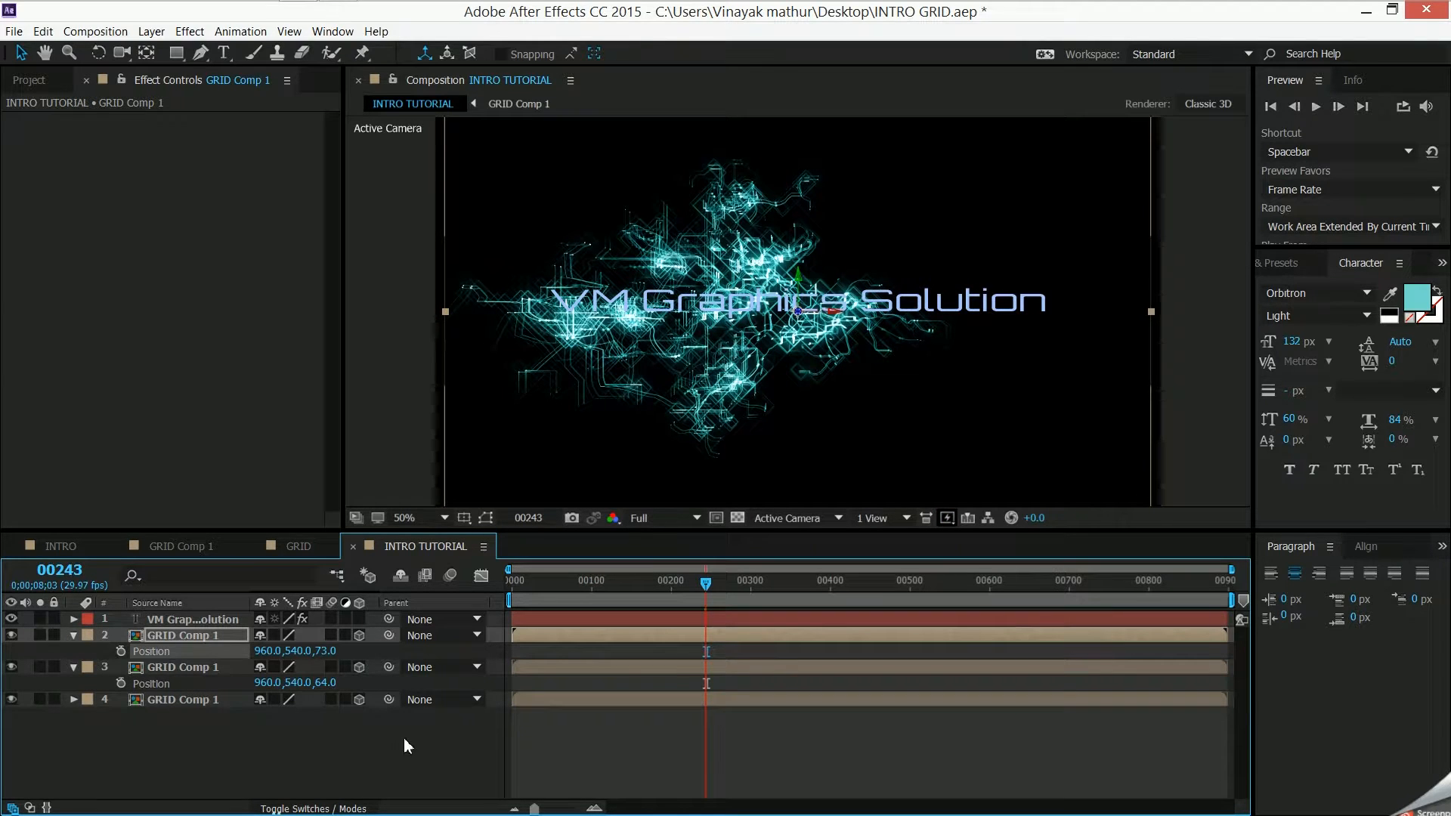
- Set the opacity of the uppermost GRID Comp 1 layer to 85%
left_click(180, 642)
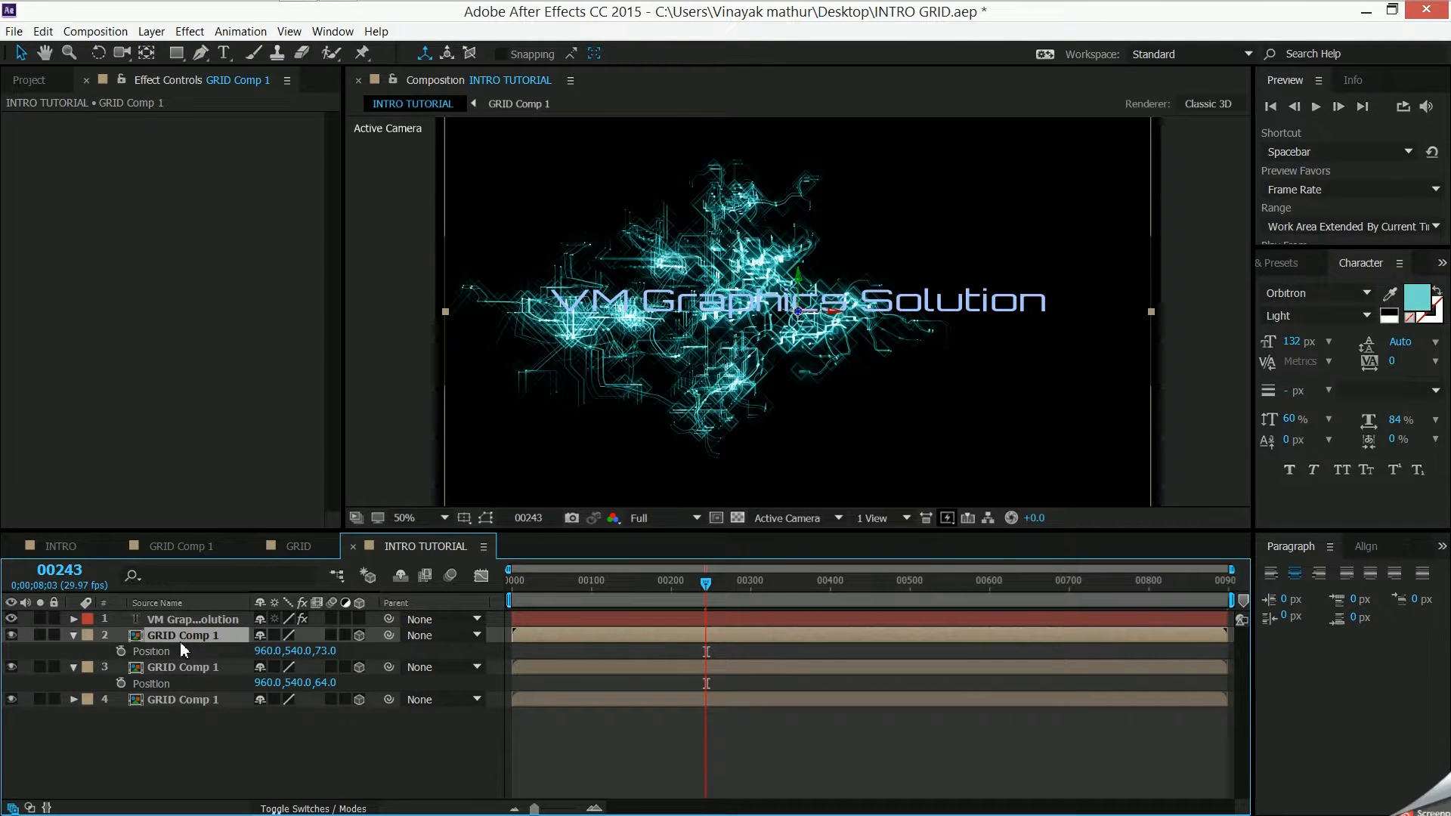
key("t")
left_click_drag(264, 654, 252, 655)
- Set the opacity of the middle GRID Comp 1 layer to 90%
left_click(213, 674)
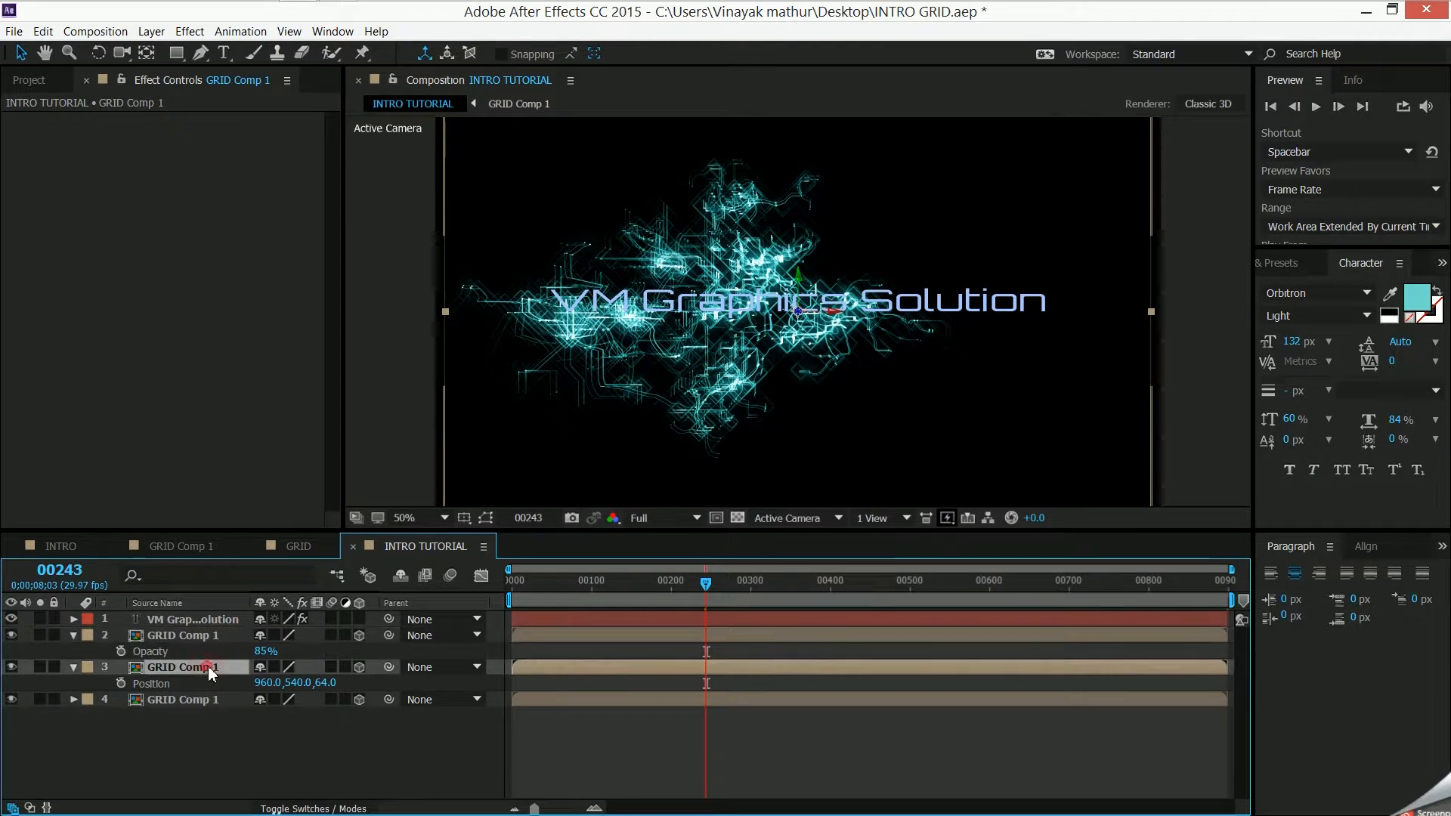
key("t")
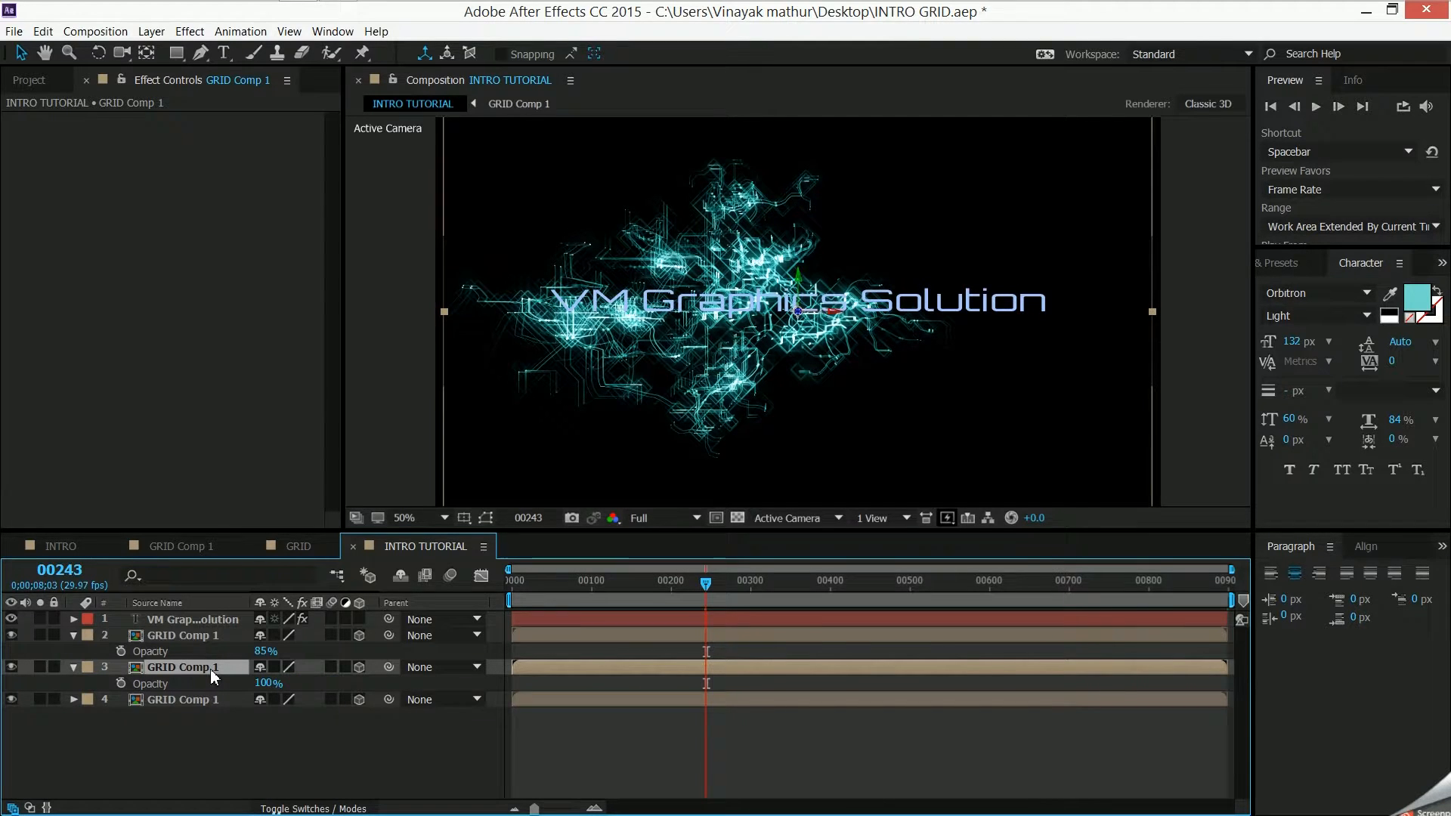
left_click_drag(261, 685, 267, 745)
left_click(266, 746)
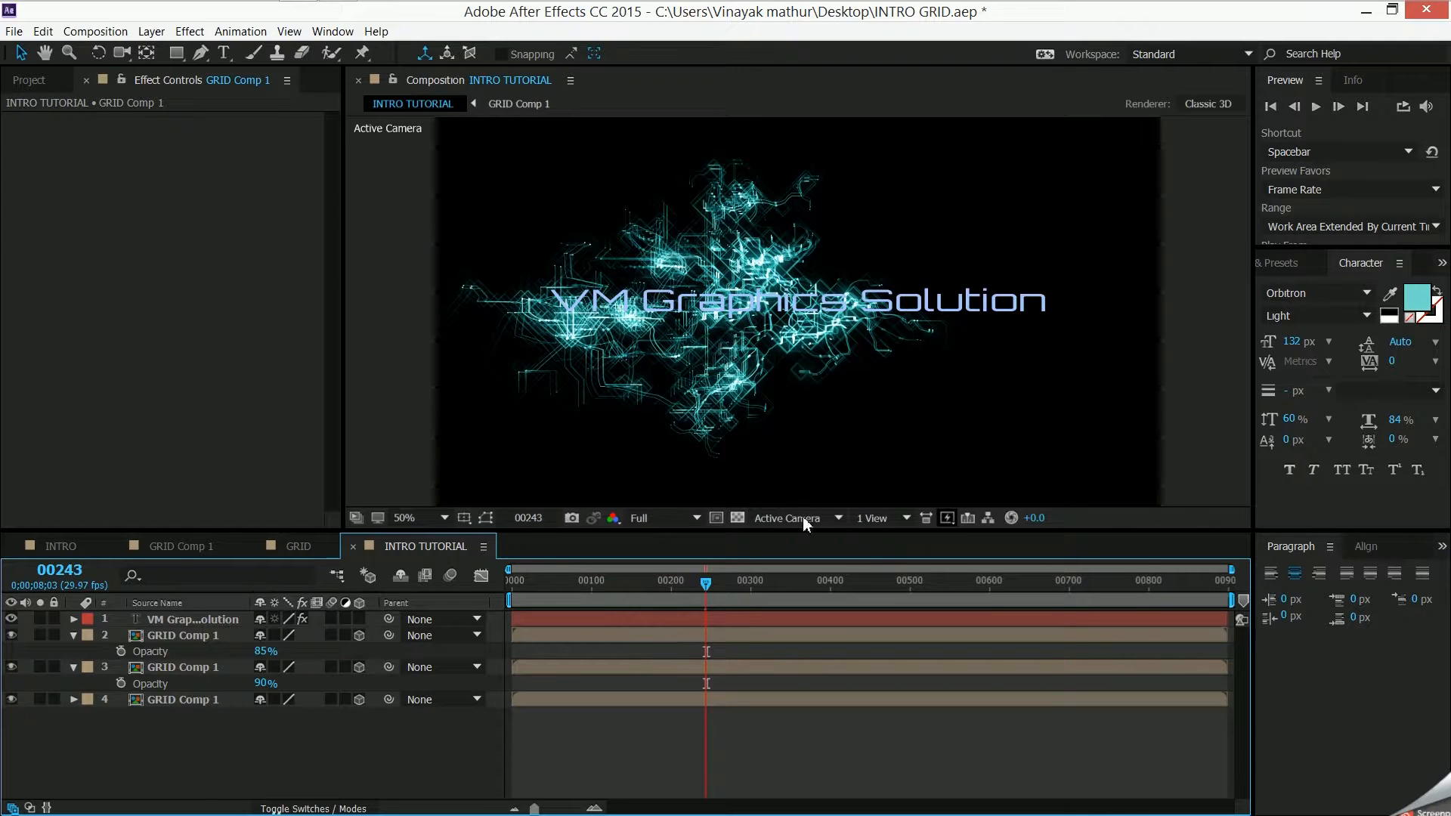
- Examine the reference INTRO composition at frame 52 in the Top view and through the Active Camera
left_click(36, 548)
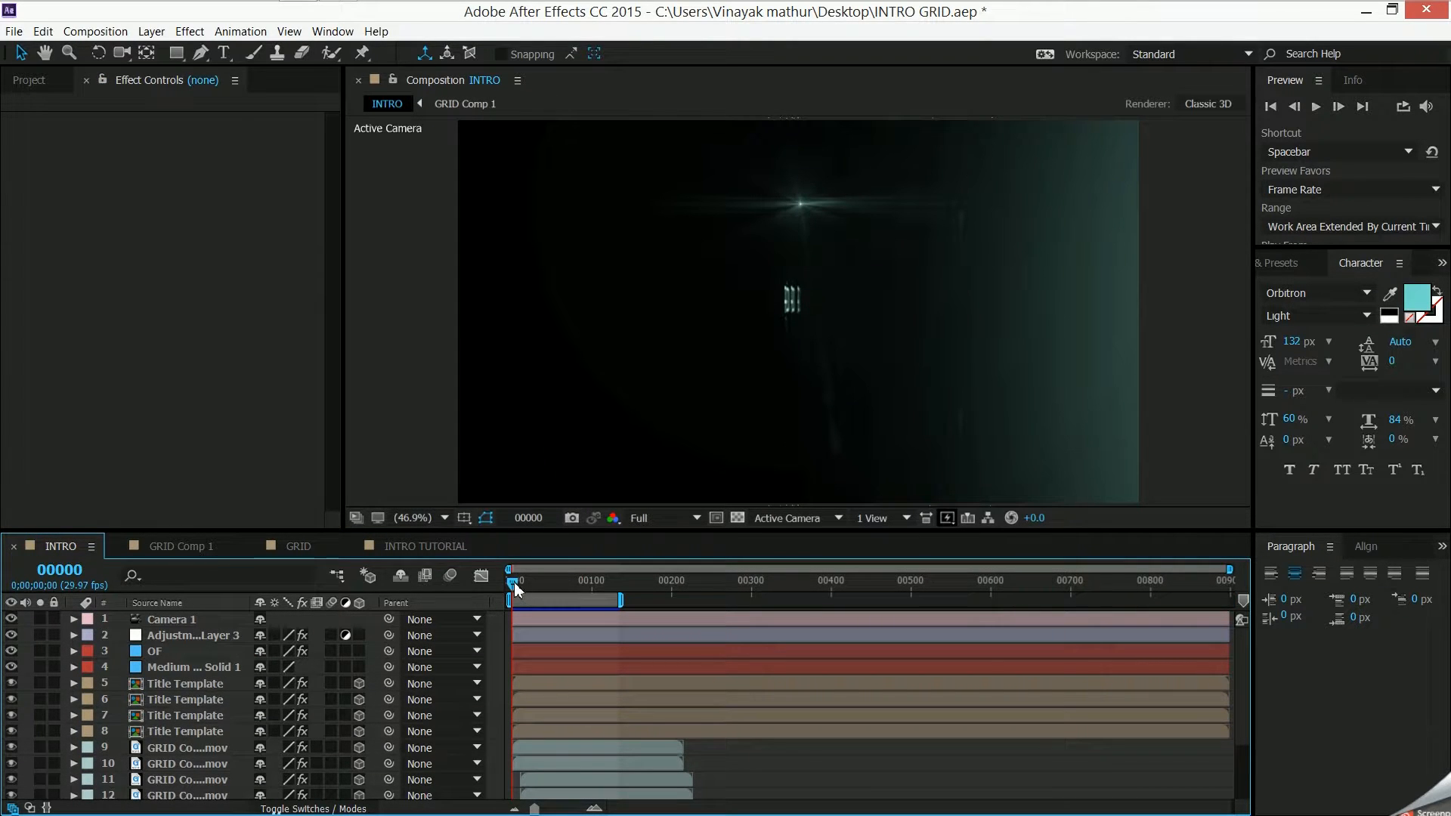
left_click_drag(518, 583, 552, 585)
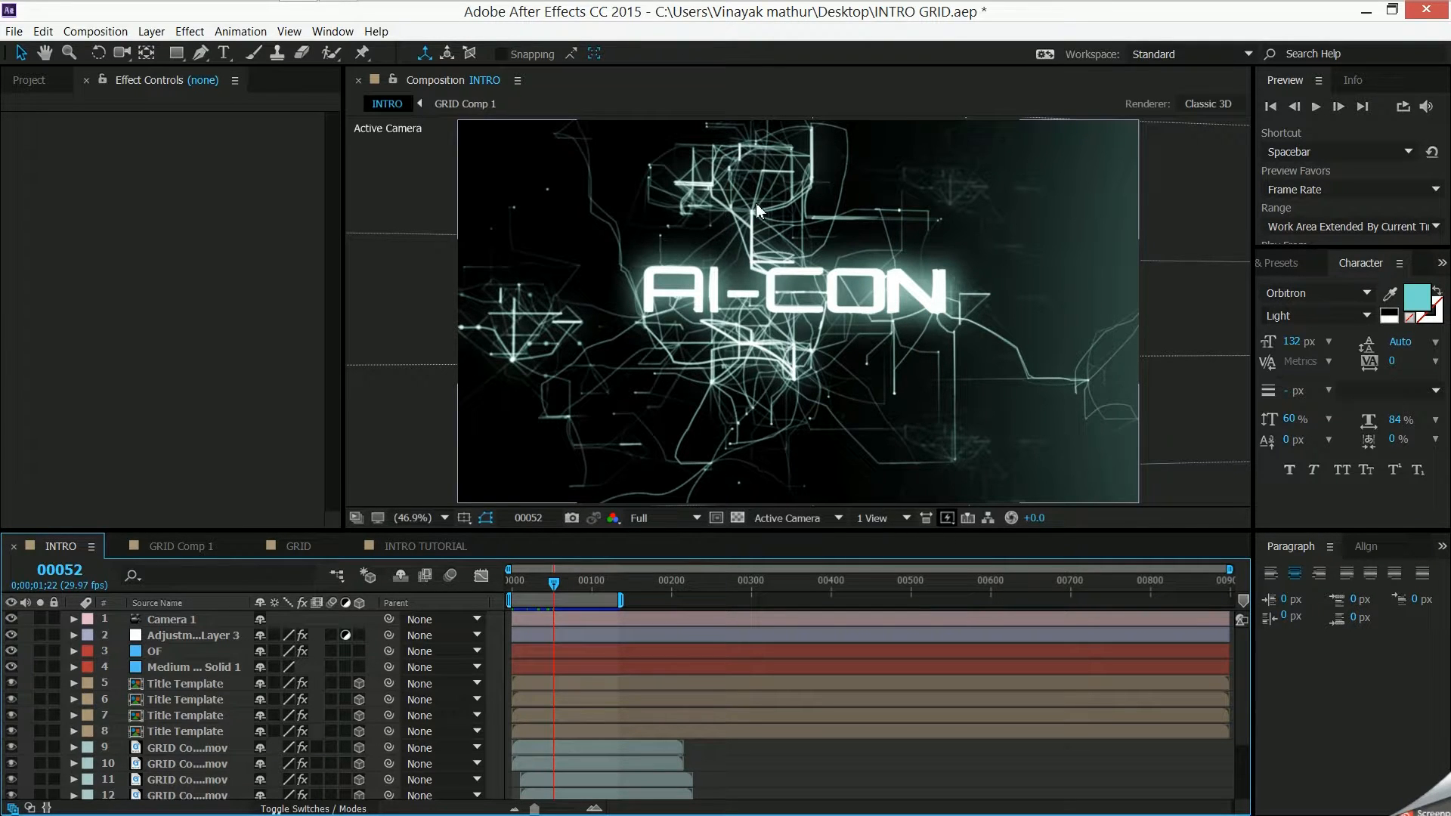
left_click(838, 518)
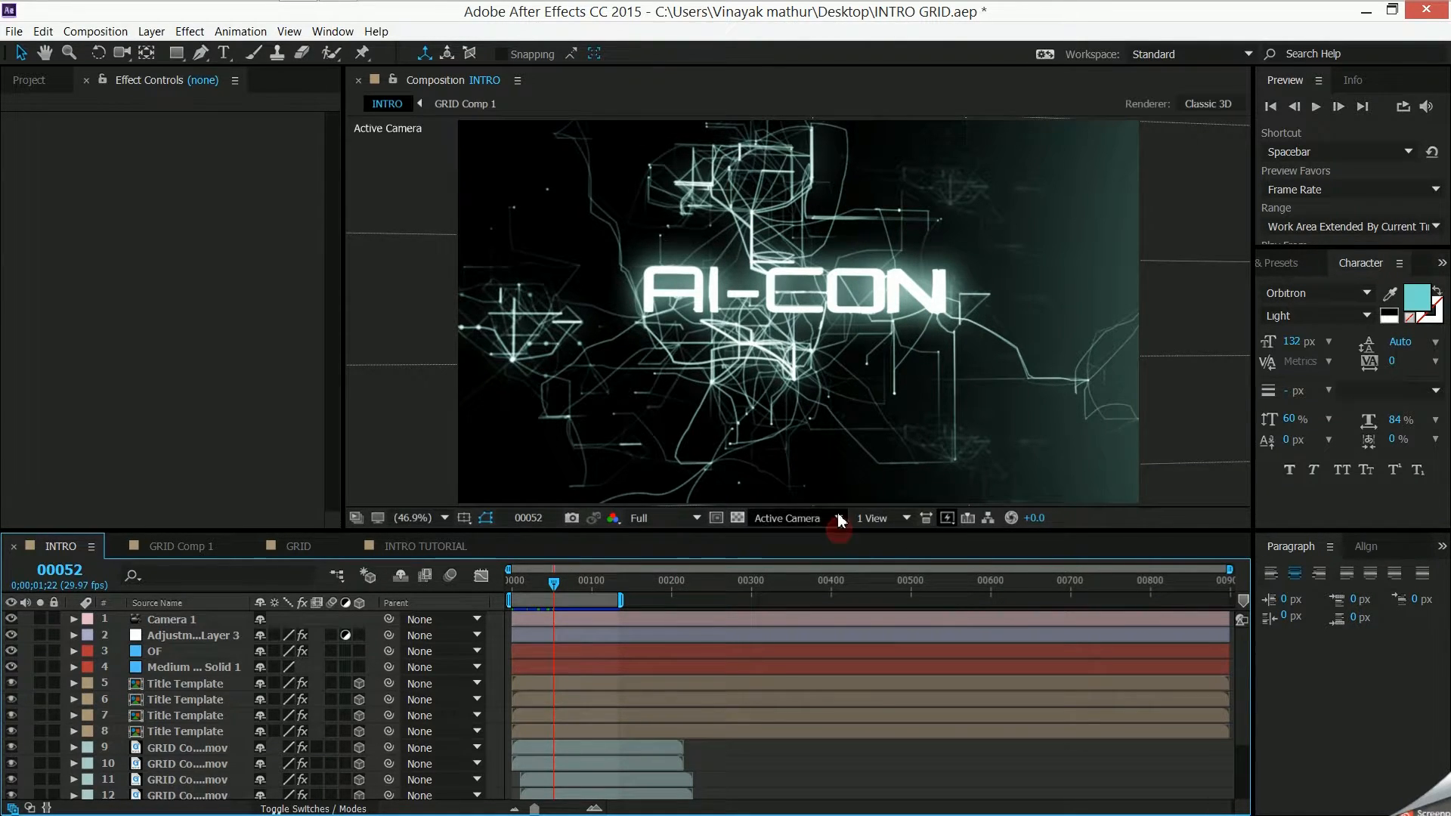
left_click(824, 627)
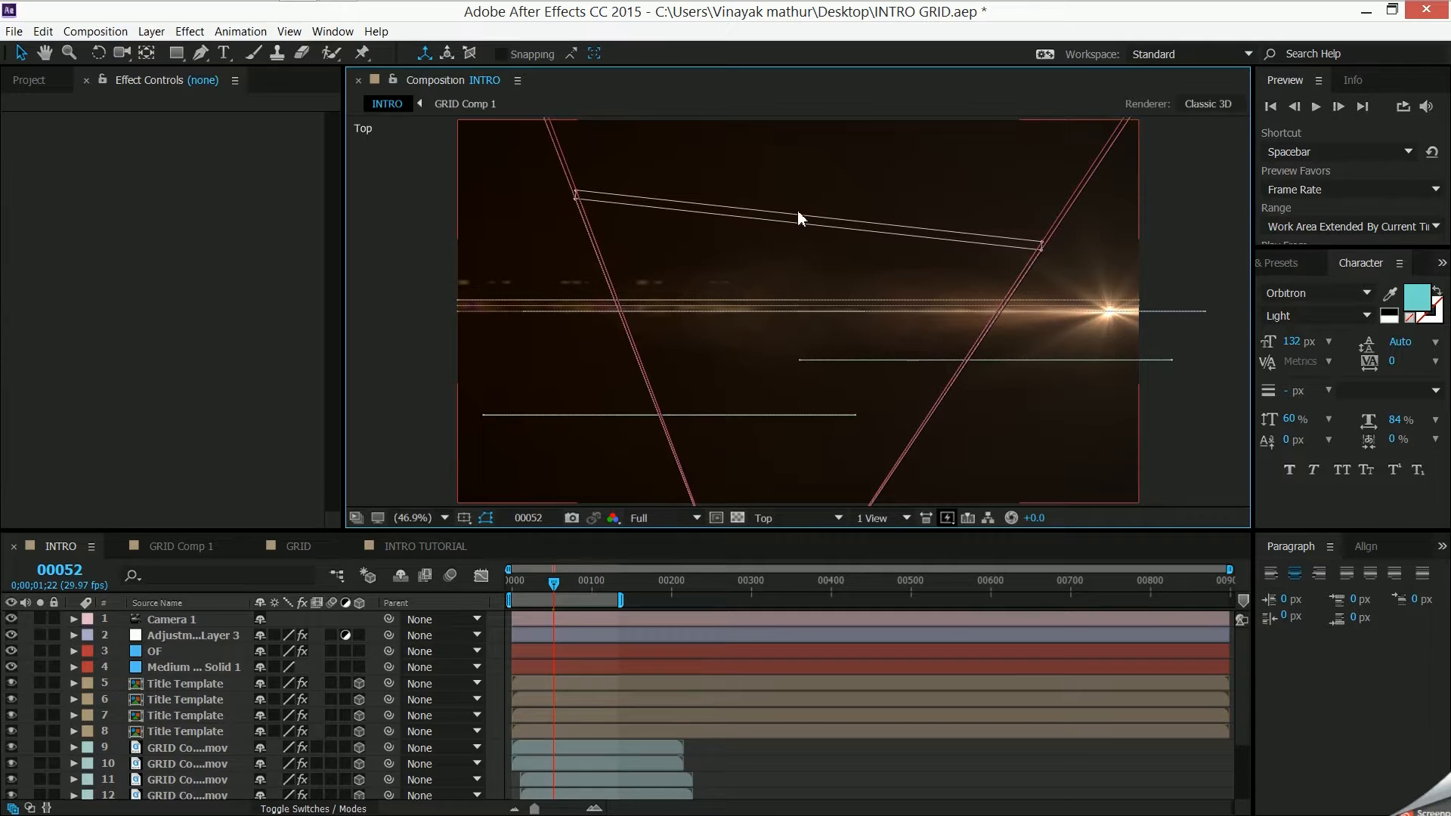
left_click(803, 310)
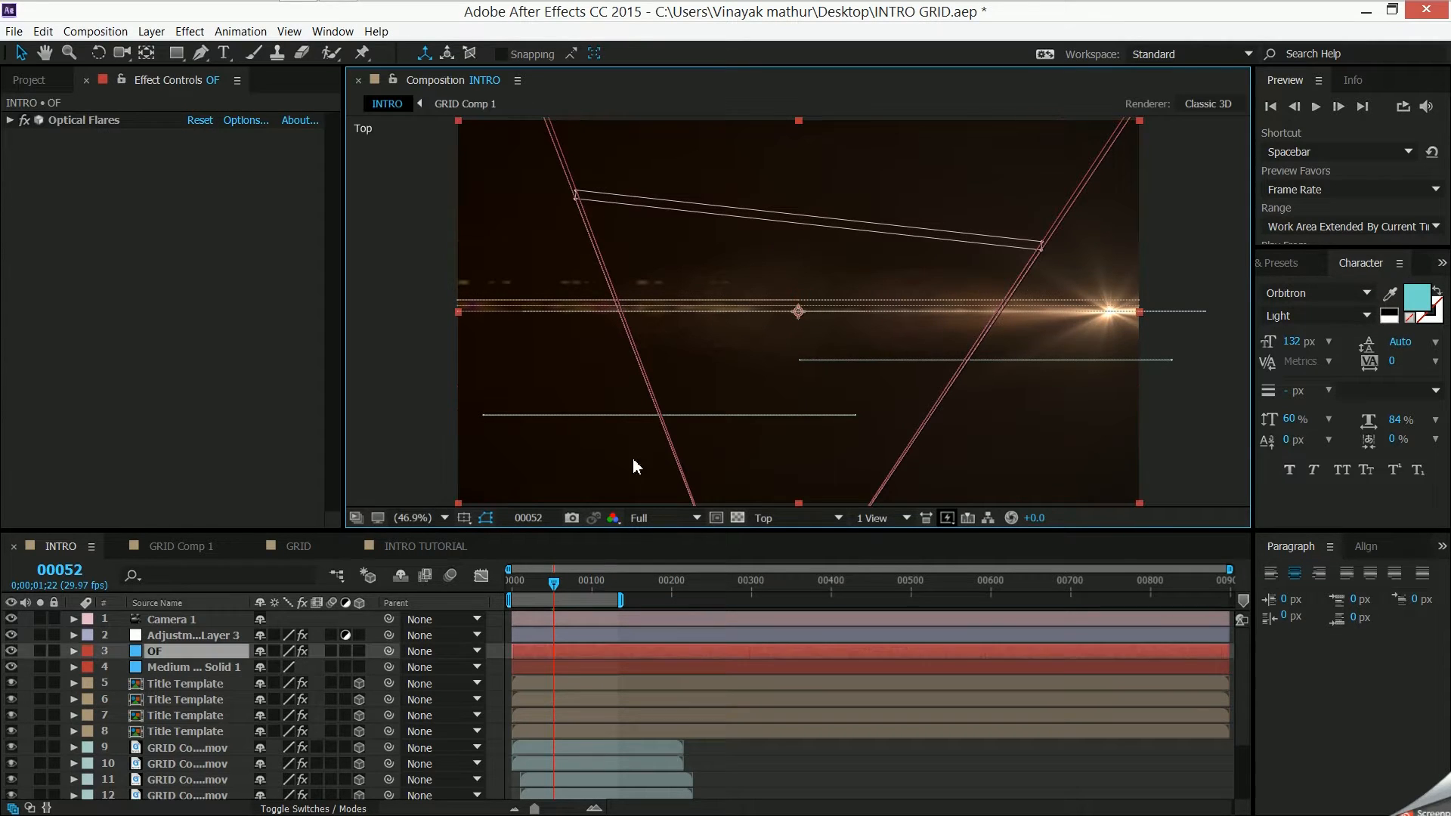
left_click(835, 519)
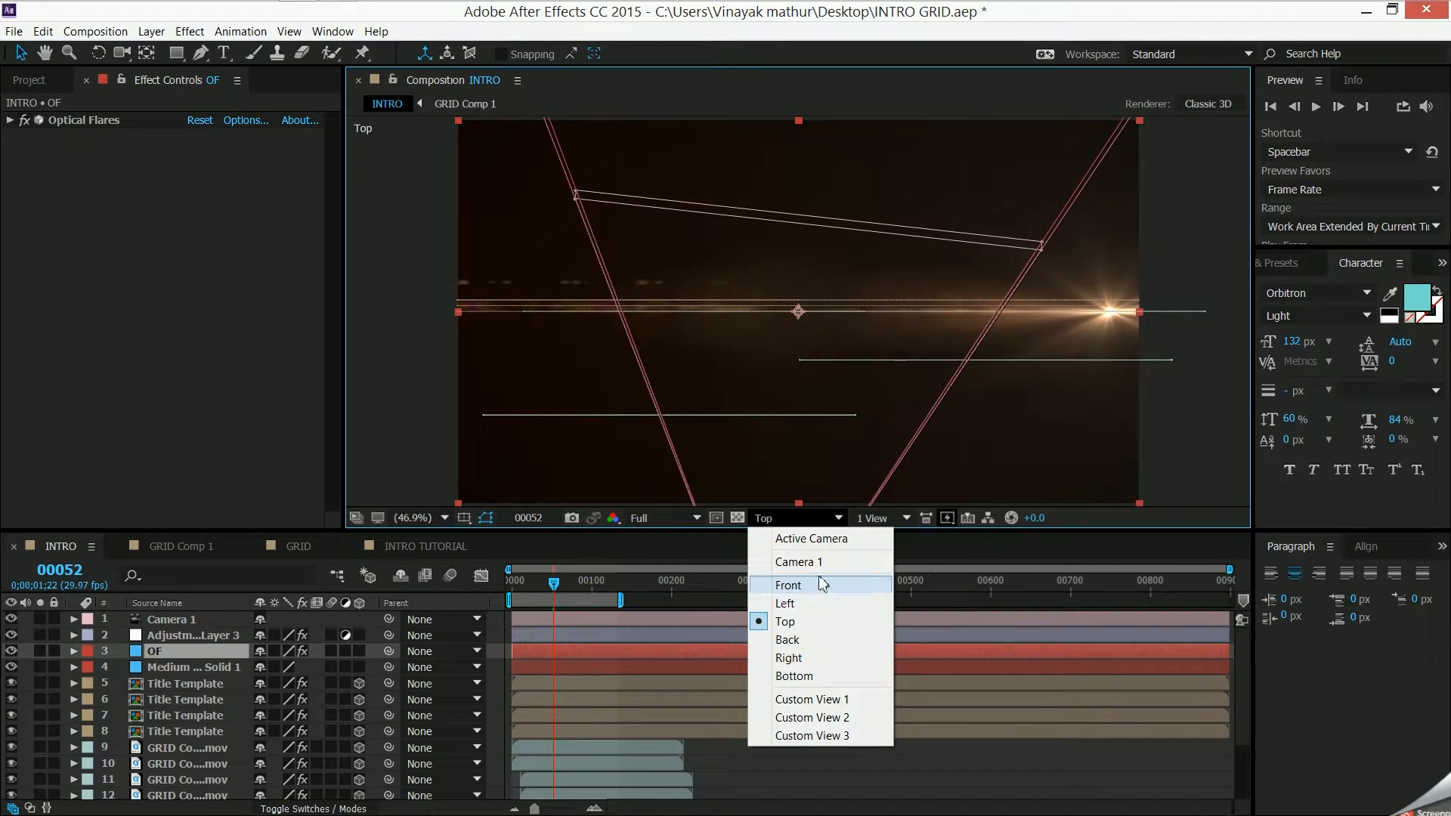
left_click(811, 539)
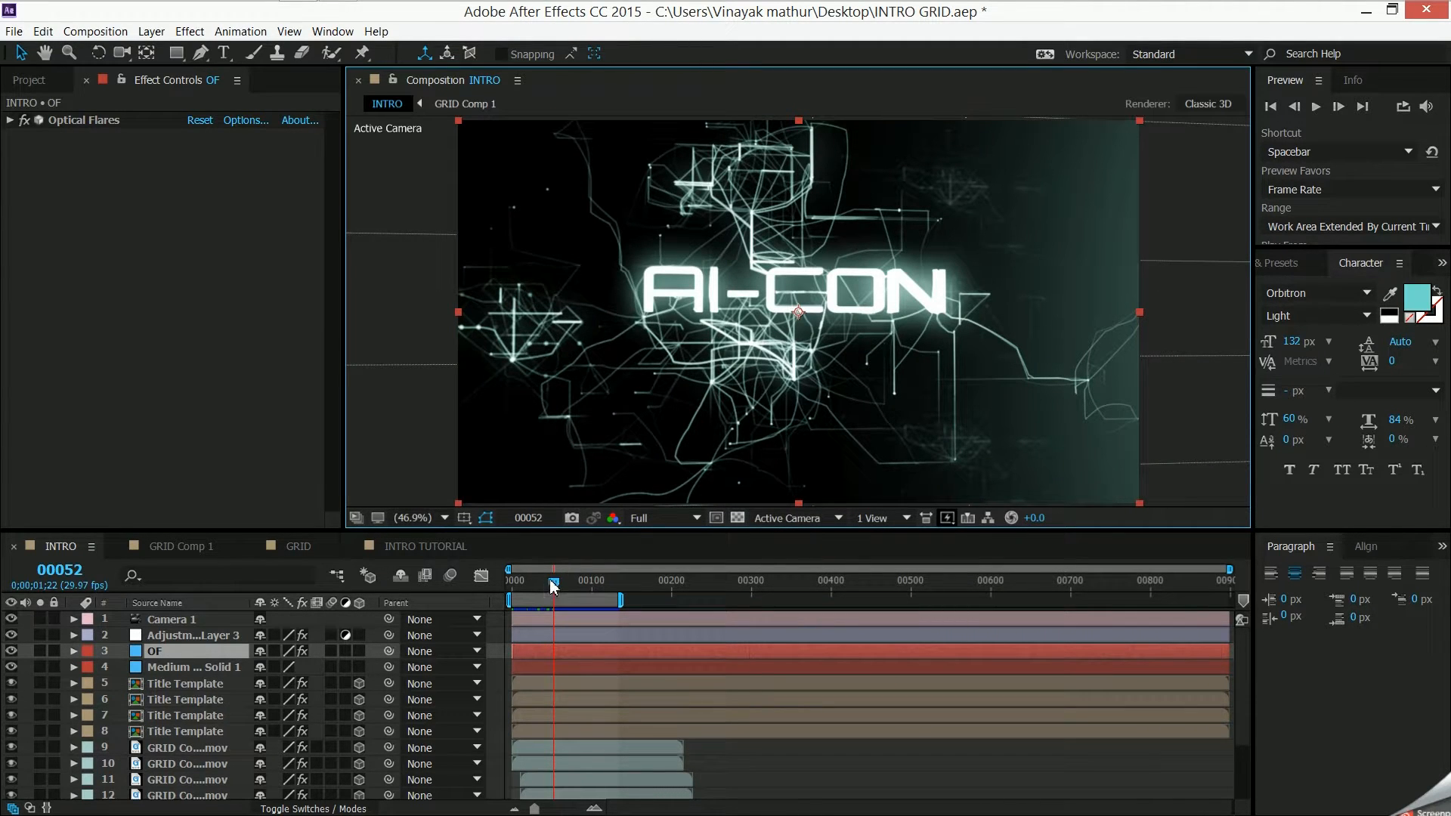
- Delete the upper two GRID Comp 1 copies in the INTRO TUTORIAL composition, keeping only the lowest one
left_click(423, 546)
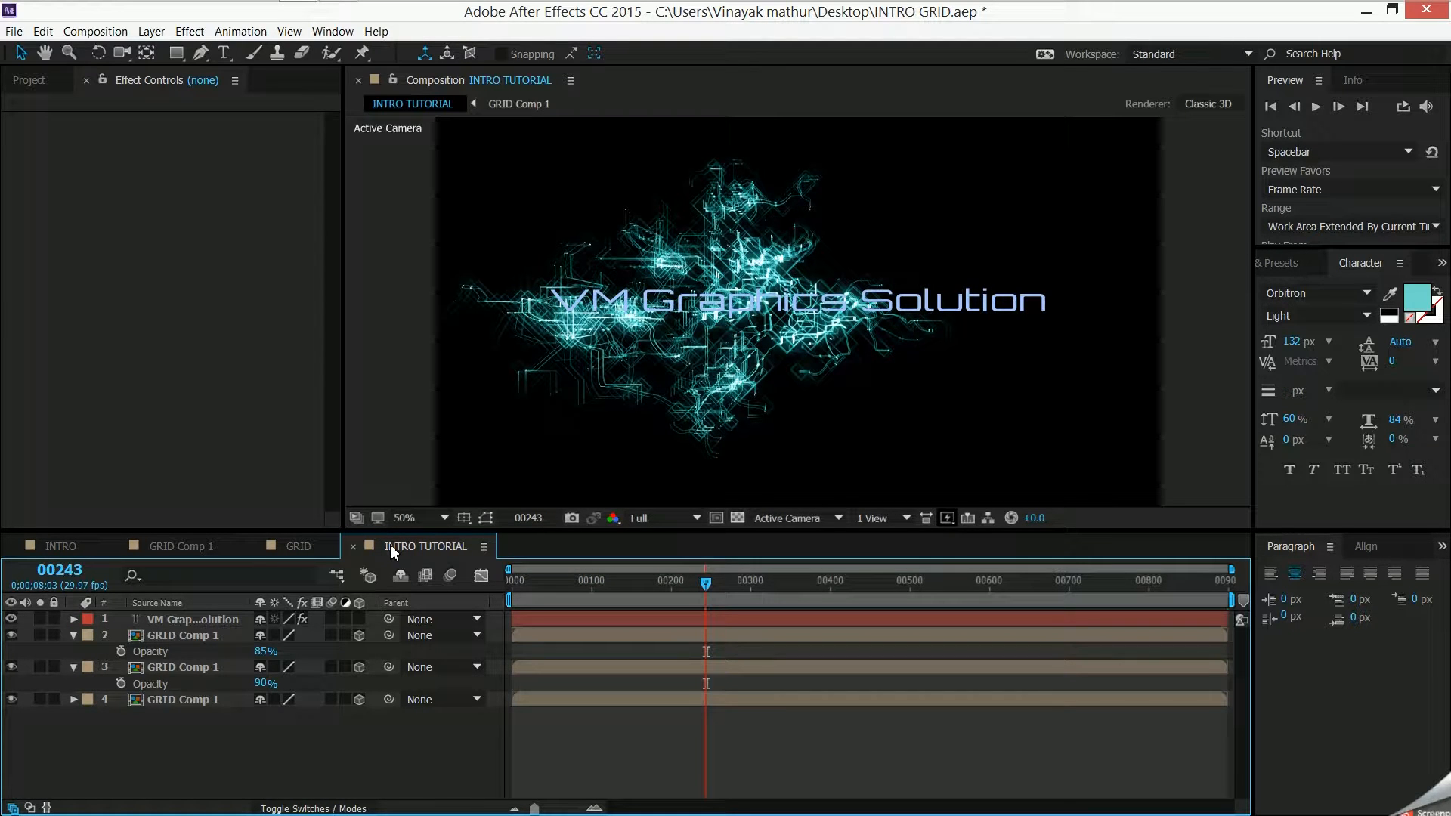
left_click(9, 668)
left_click(11, 635)
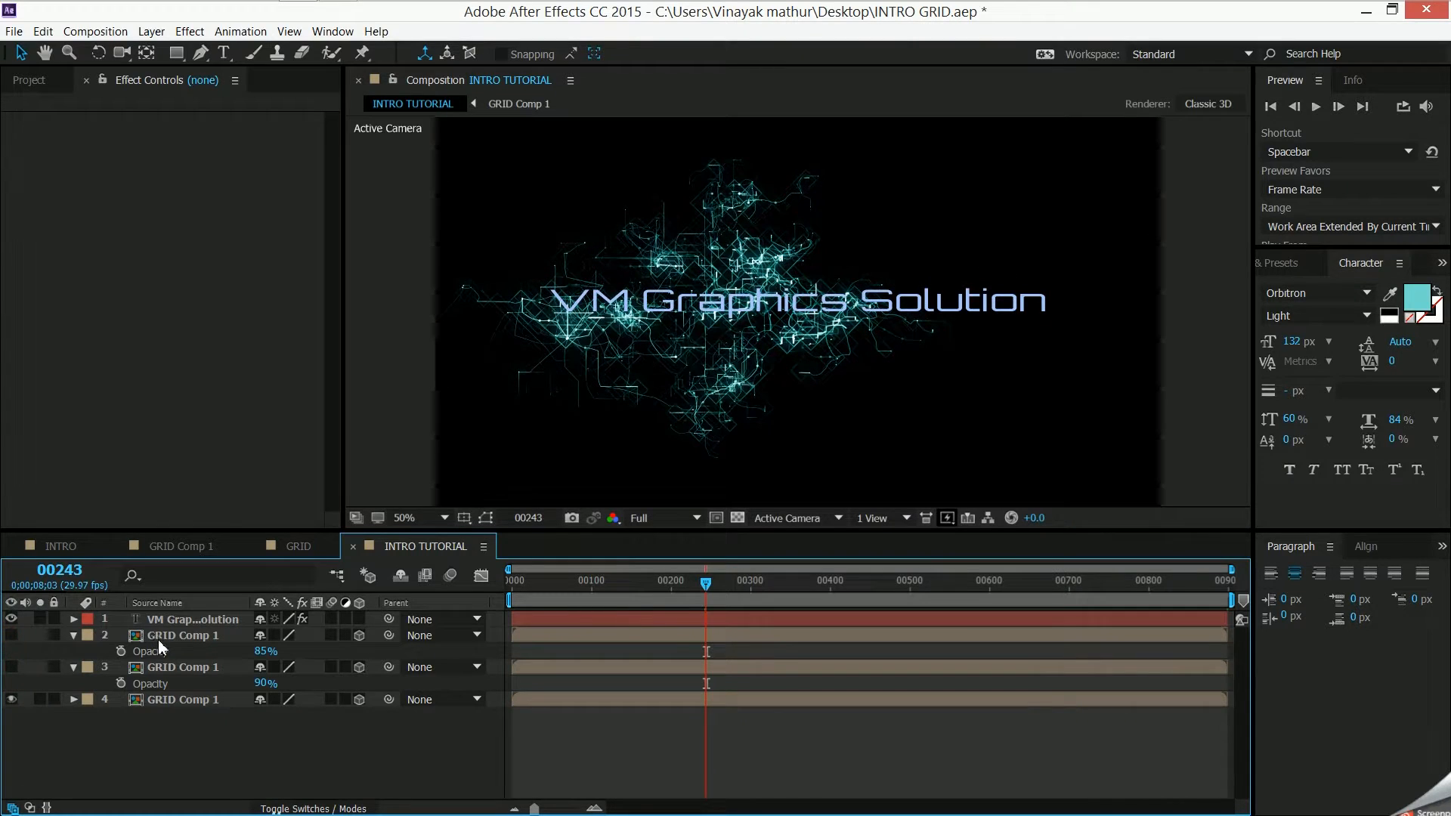
left_click(157, 699)
left_click(184, 667)
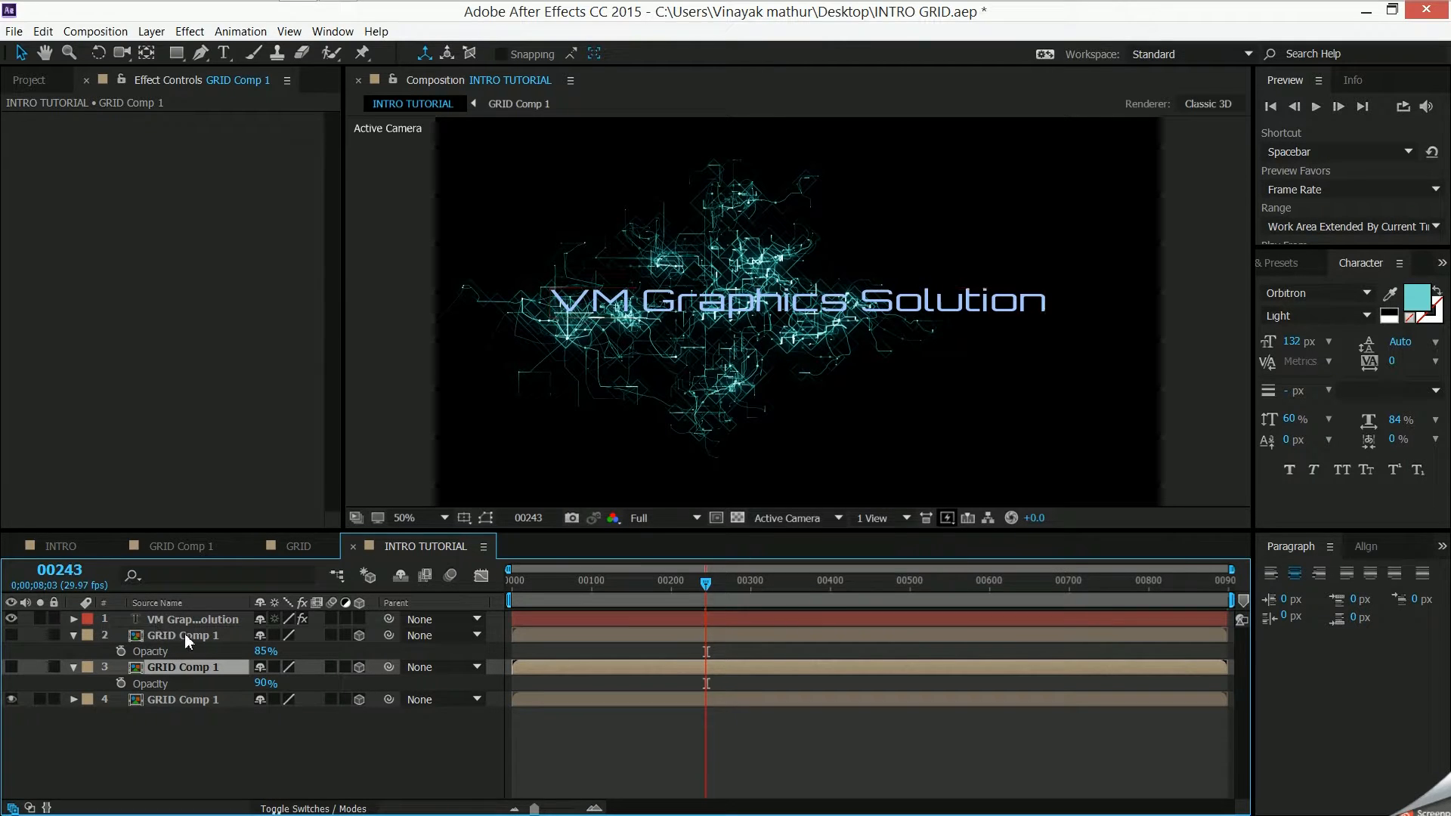
left_click(186, 637, "ctrl")
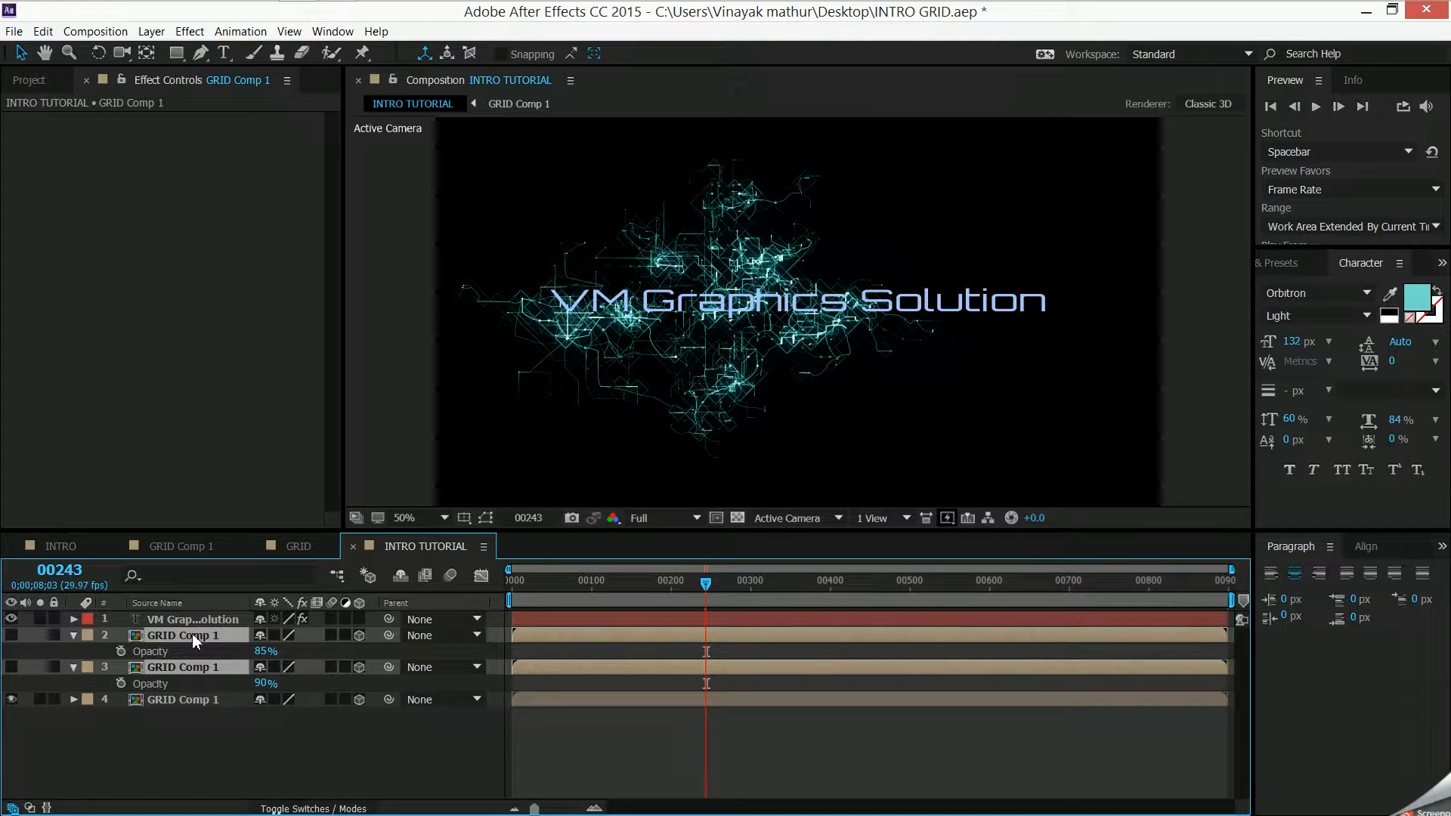
key("Delete")
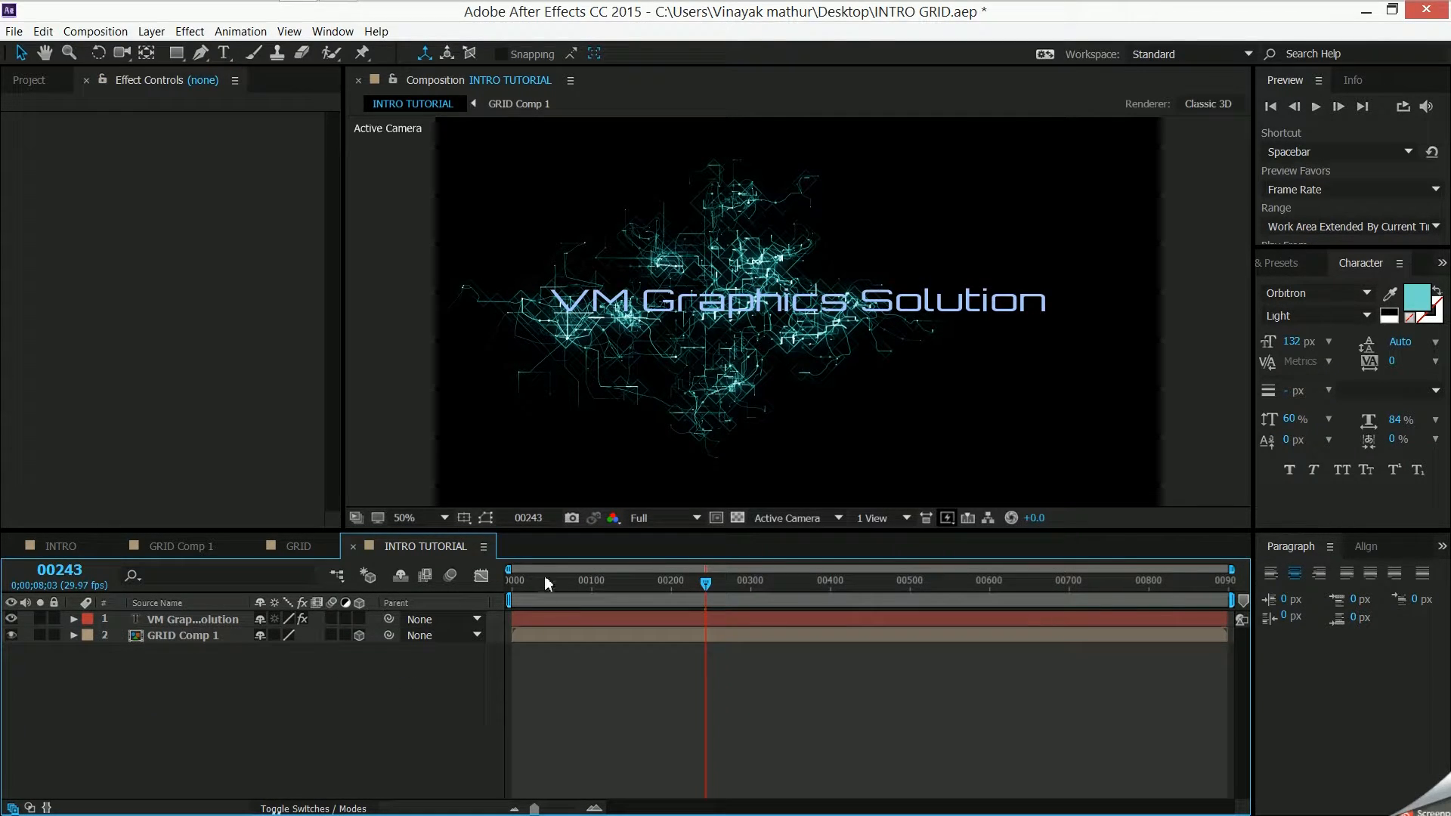
- Set the position of the remaining GRID Comp 1 layer to 1122, 540, 927
left_click(230, 637)
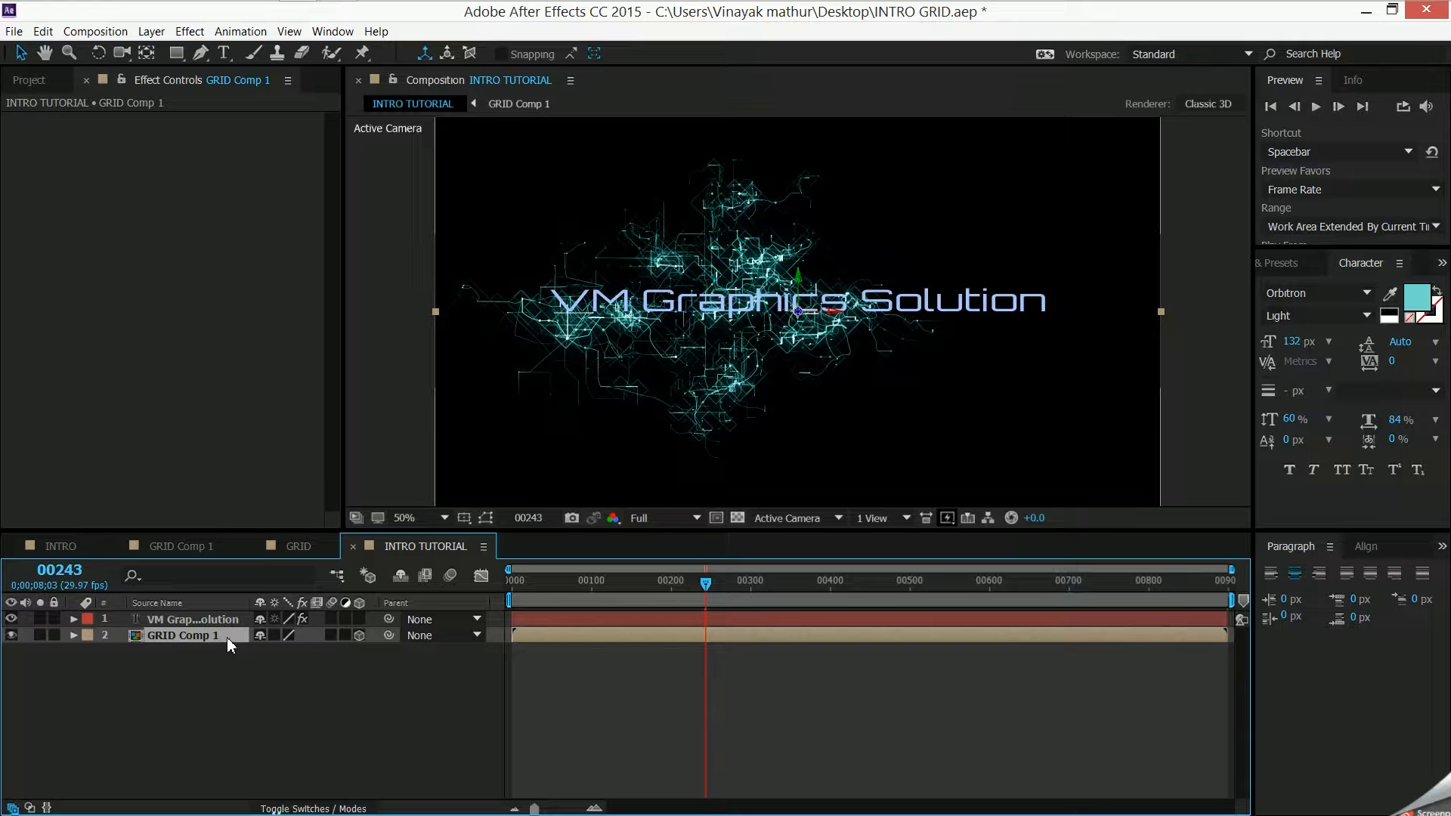
left_click(72, 636)
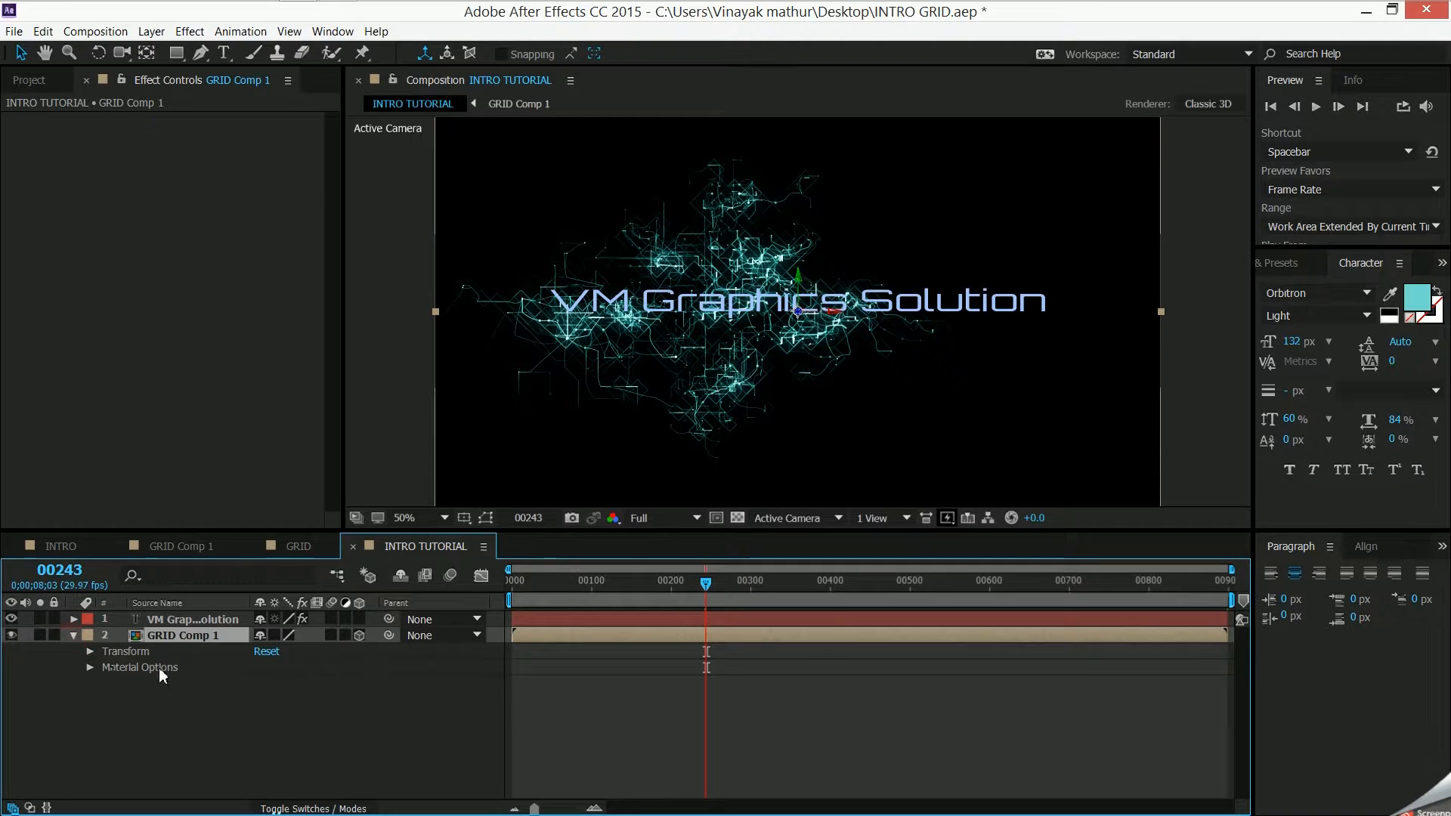
left_click(90, 652)
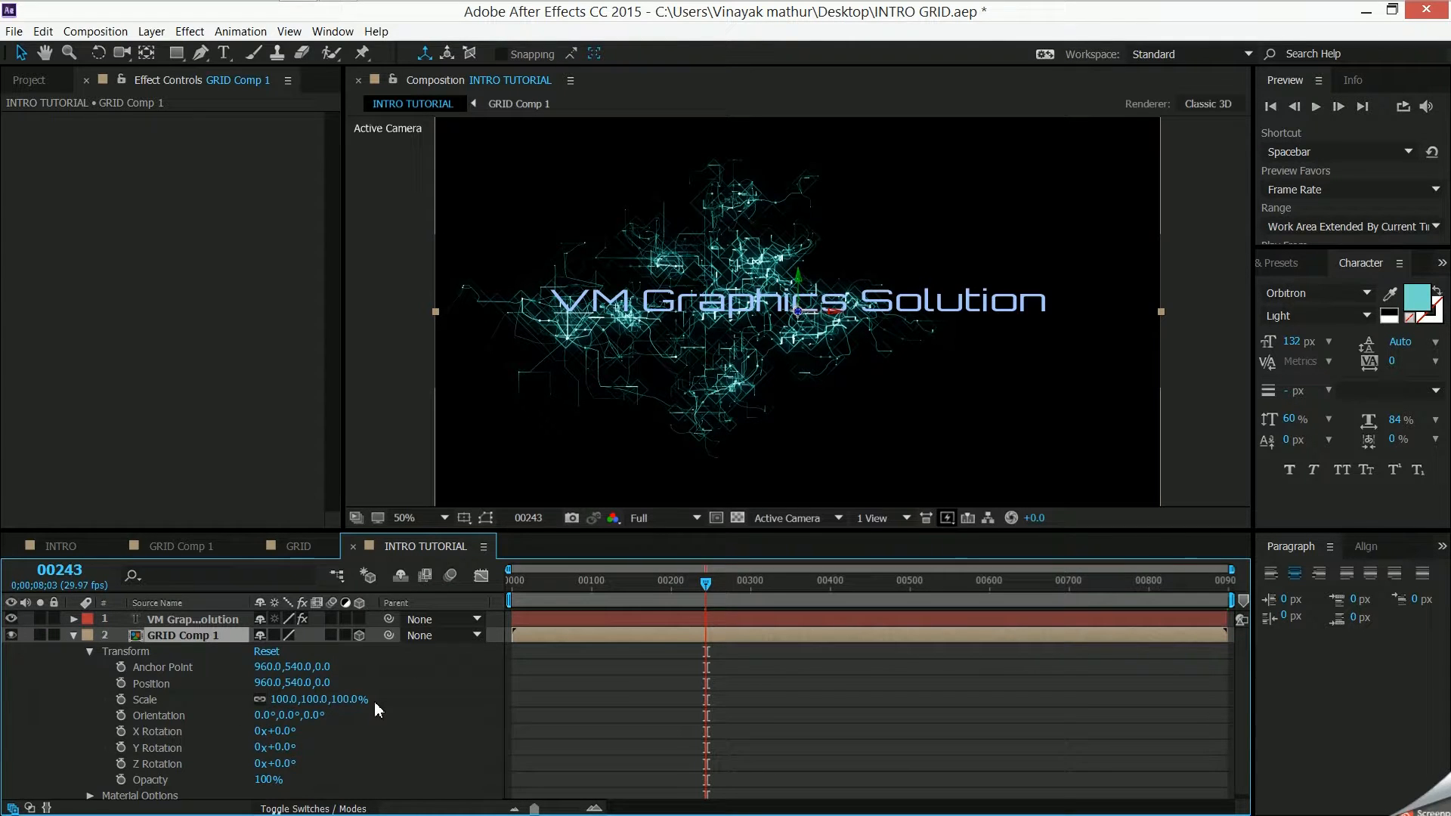
left_click_drag(263, 689, 370, 696)
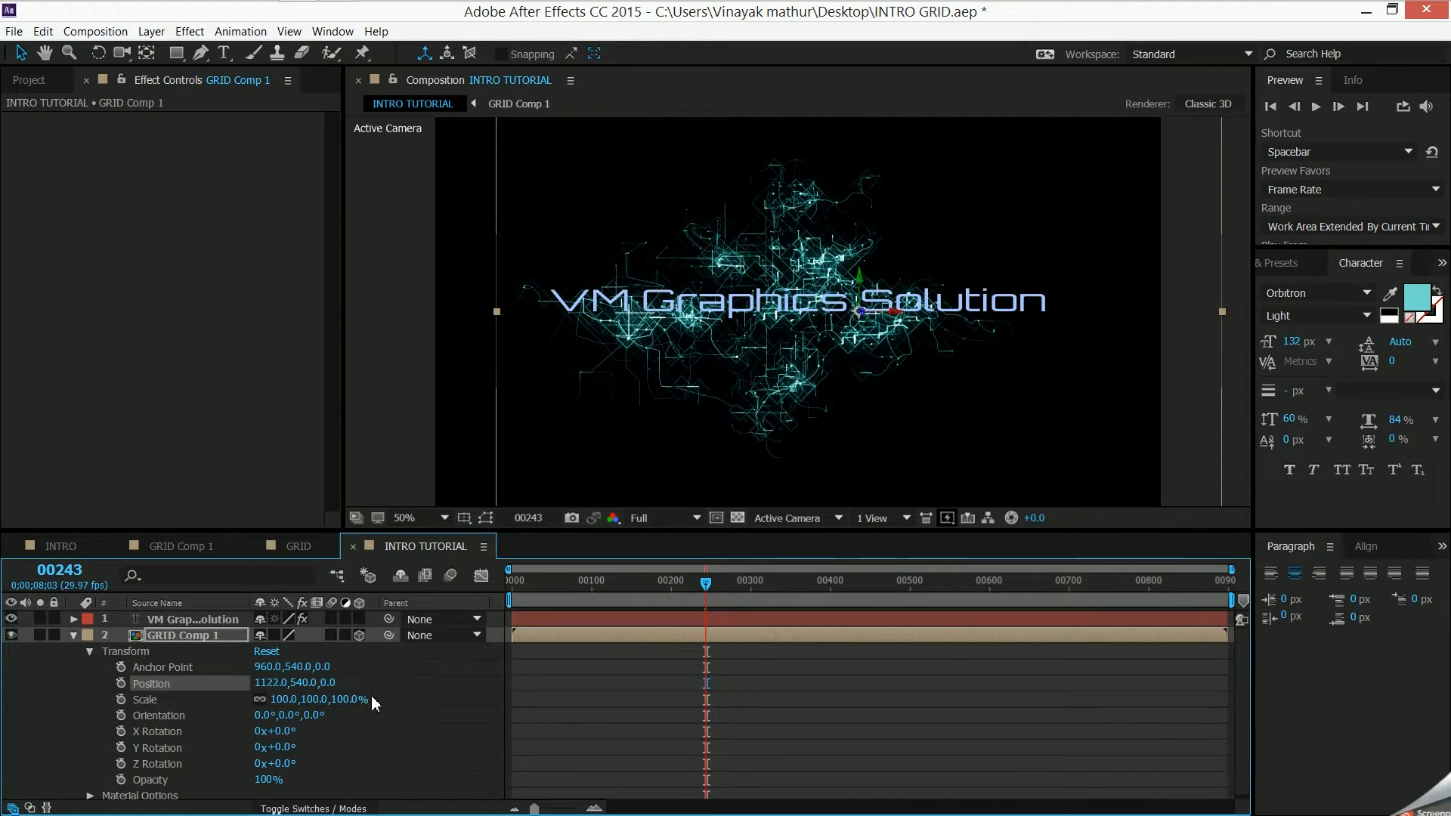
left_click(73, 636)
key("p")
left_click_drag(330, 651, 1152, 610)
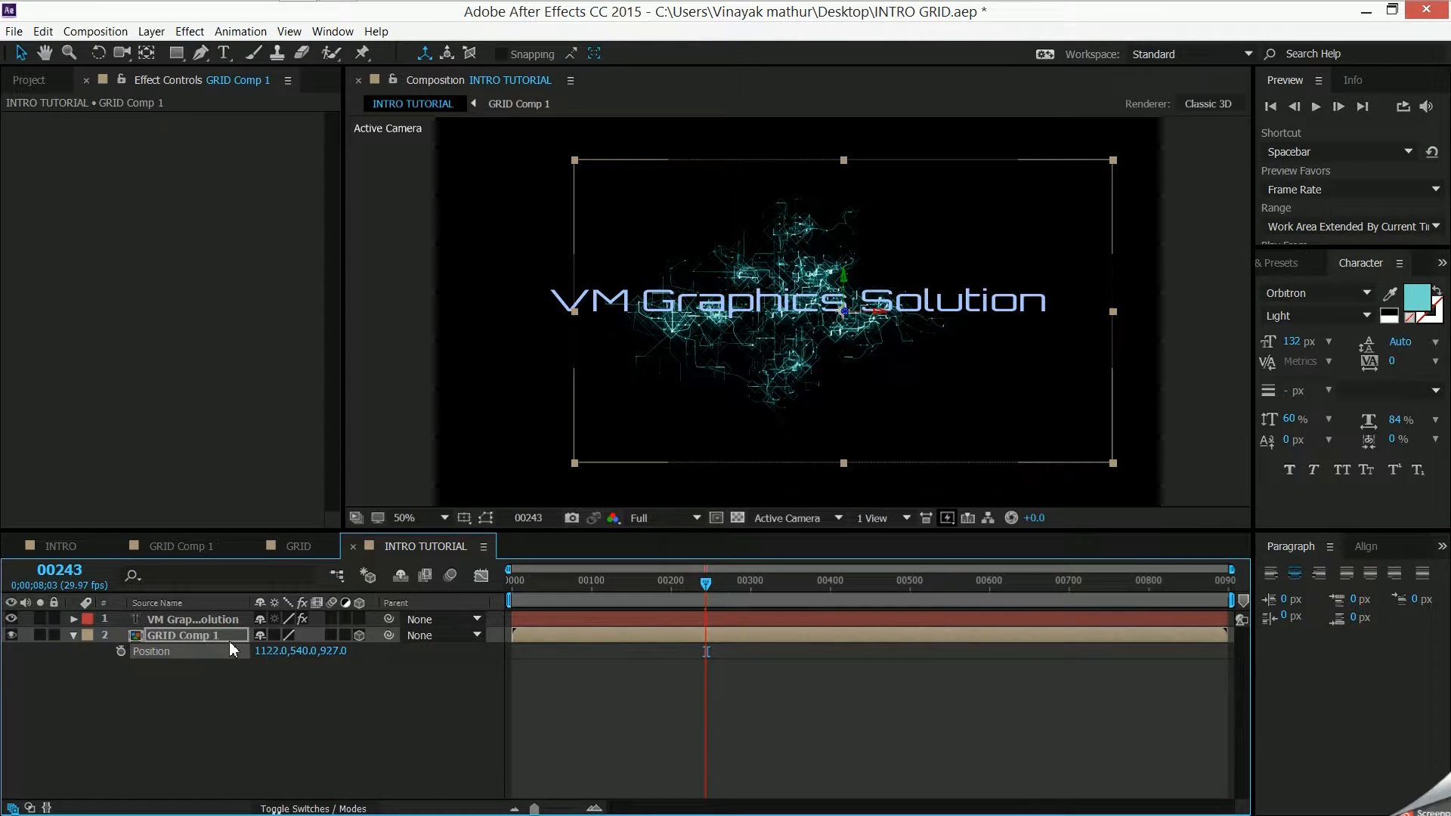
- Scale the GRID Comp 1 layer uniformly to 183%
key("s")
left_click_drag(276, 652, 331, 664)
left_click(331, 665)
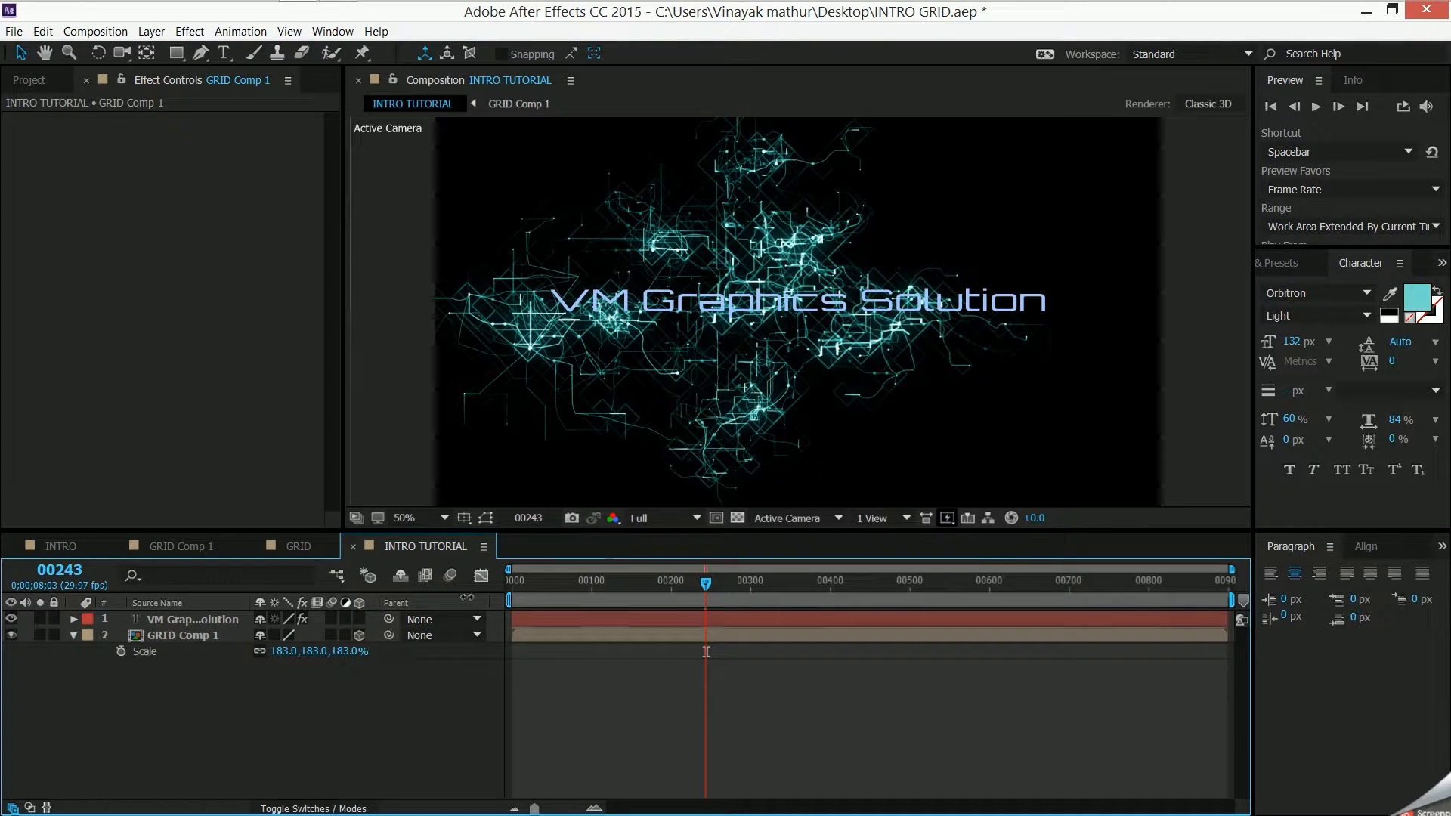
- Add a two-node camera with the 35mm preset and depth of field disabled
right_click(266, 674)
mouse_move(295, 519)
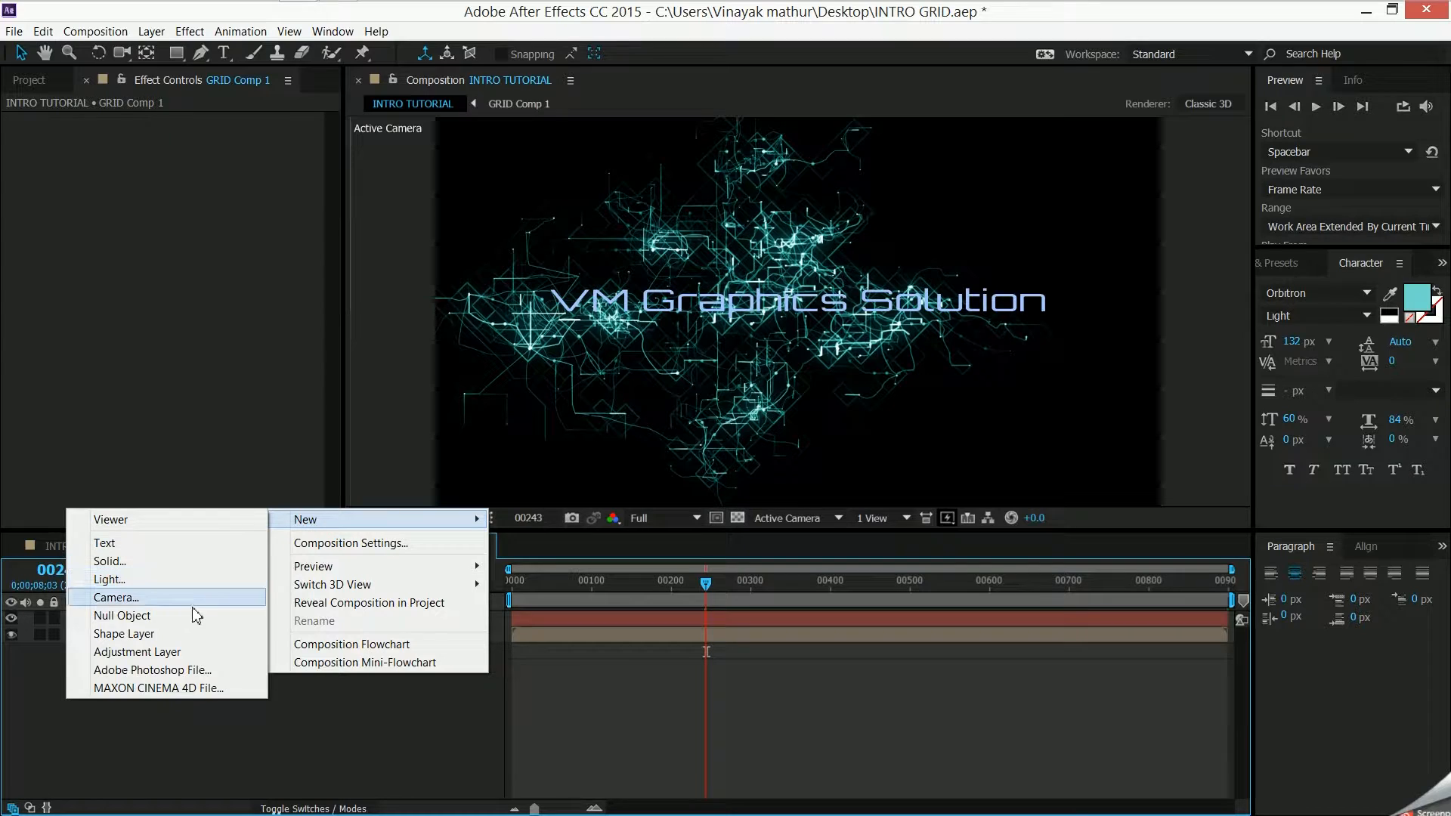
left_click(163, 597)
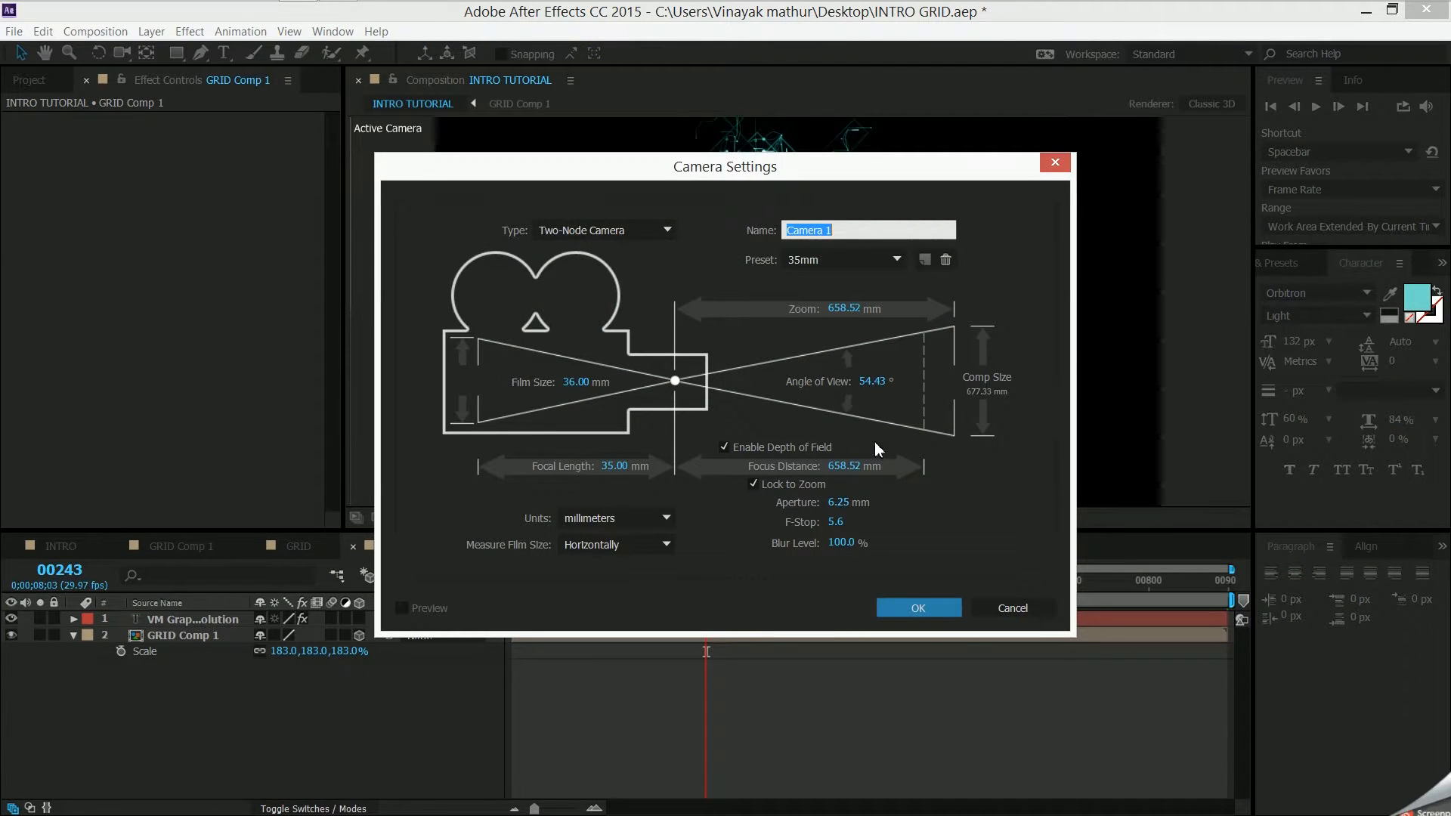
left_click(723, 446)
left_click(904, 600)
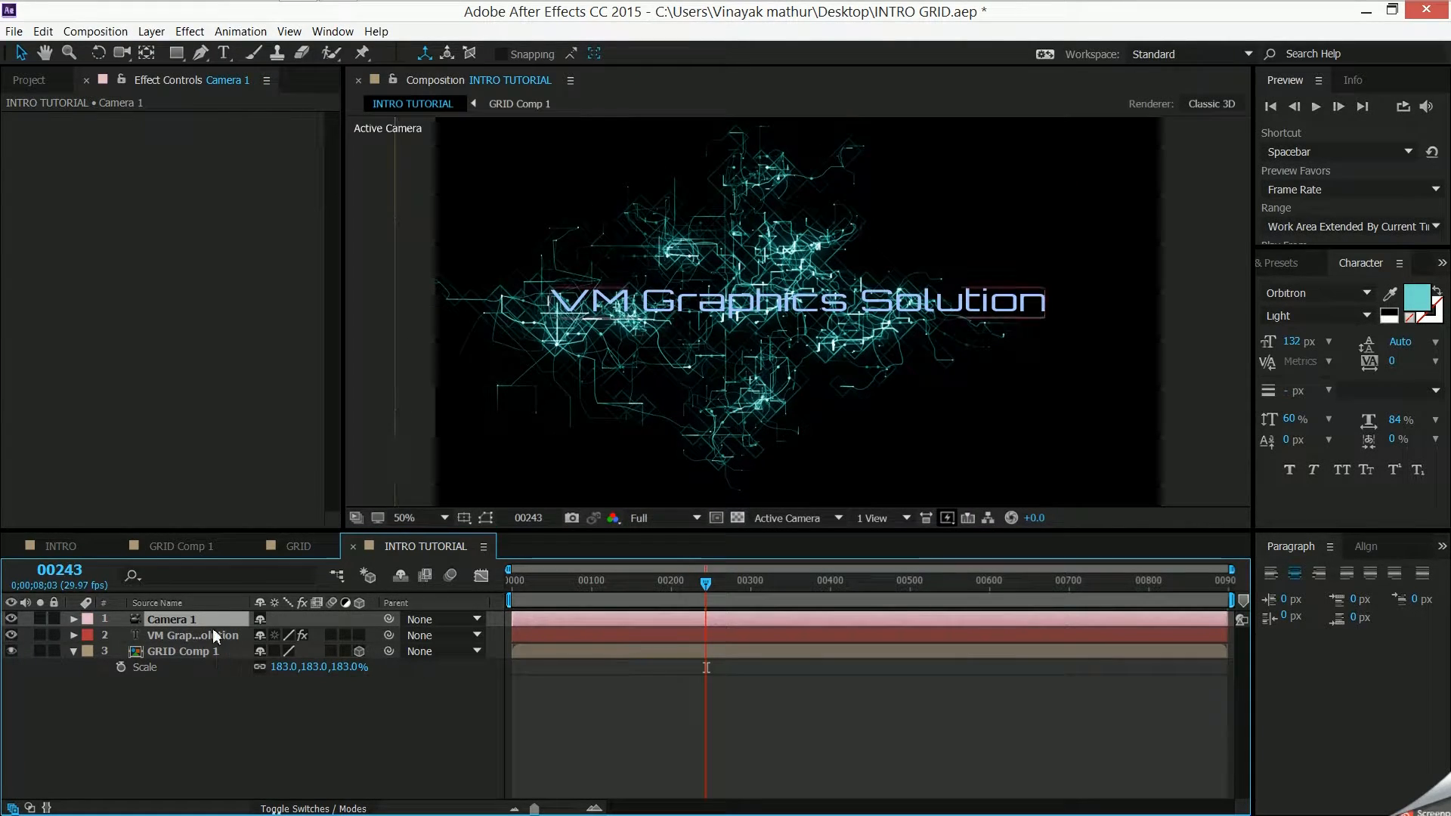
- Activate the Orbit Camera tool and start Camera 1's Position animation with a single keyframe at frame 0
left_click(122, 54)
left_click_drag(121, 54, 170, 71)
left_click(154, 622)
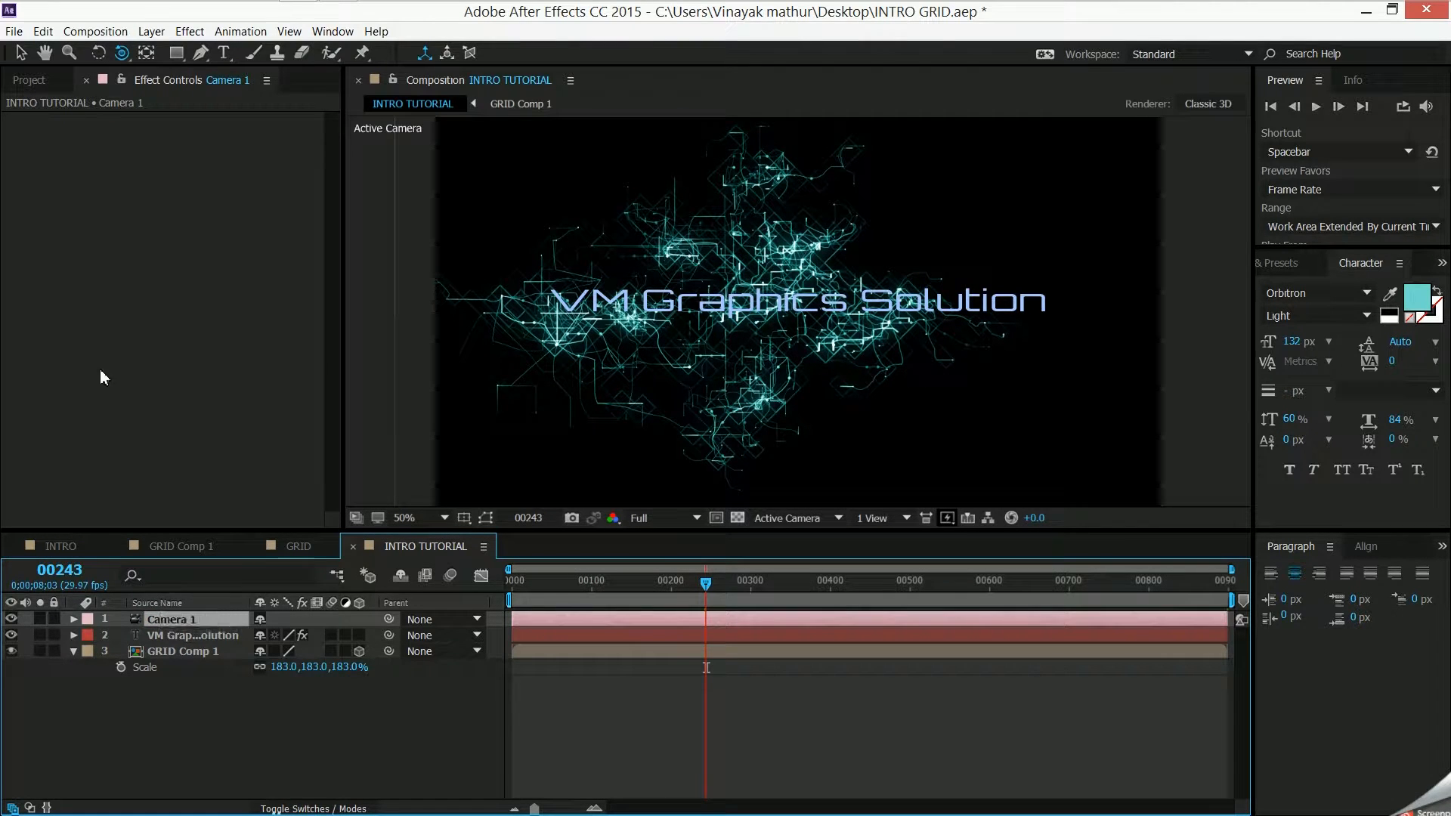
left_click(74, 619)
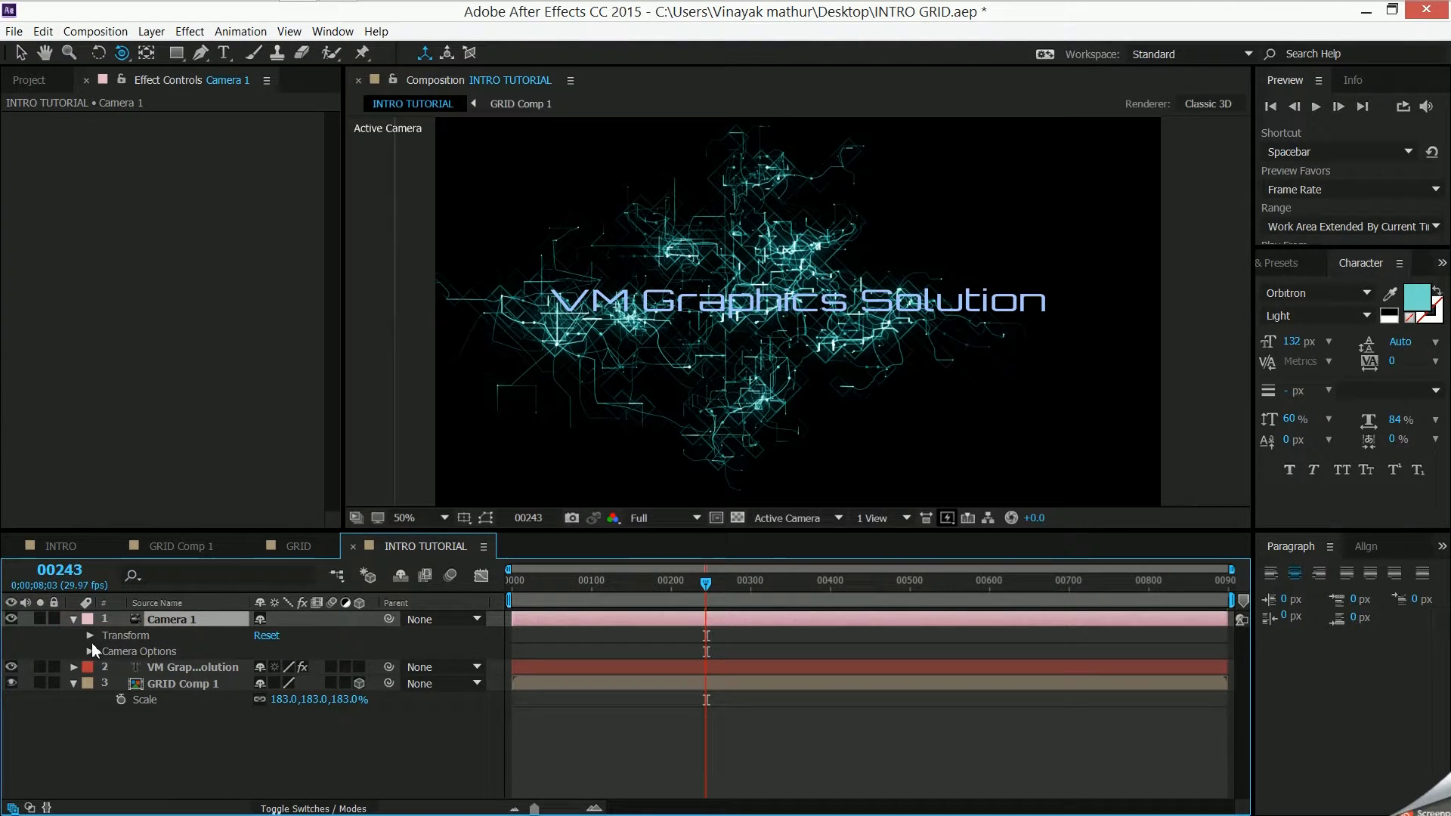
left_click(90, 639)
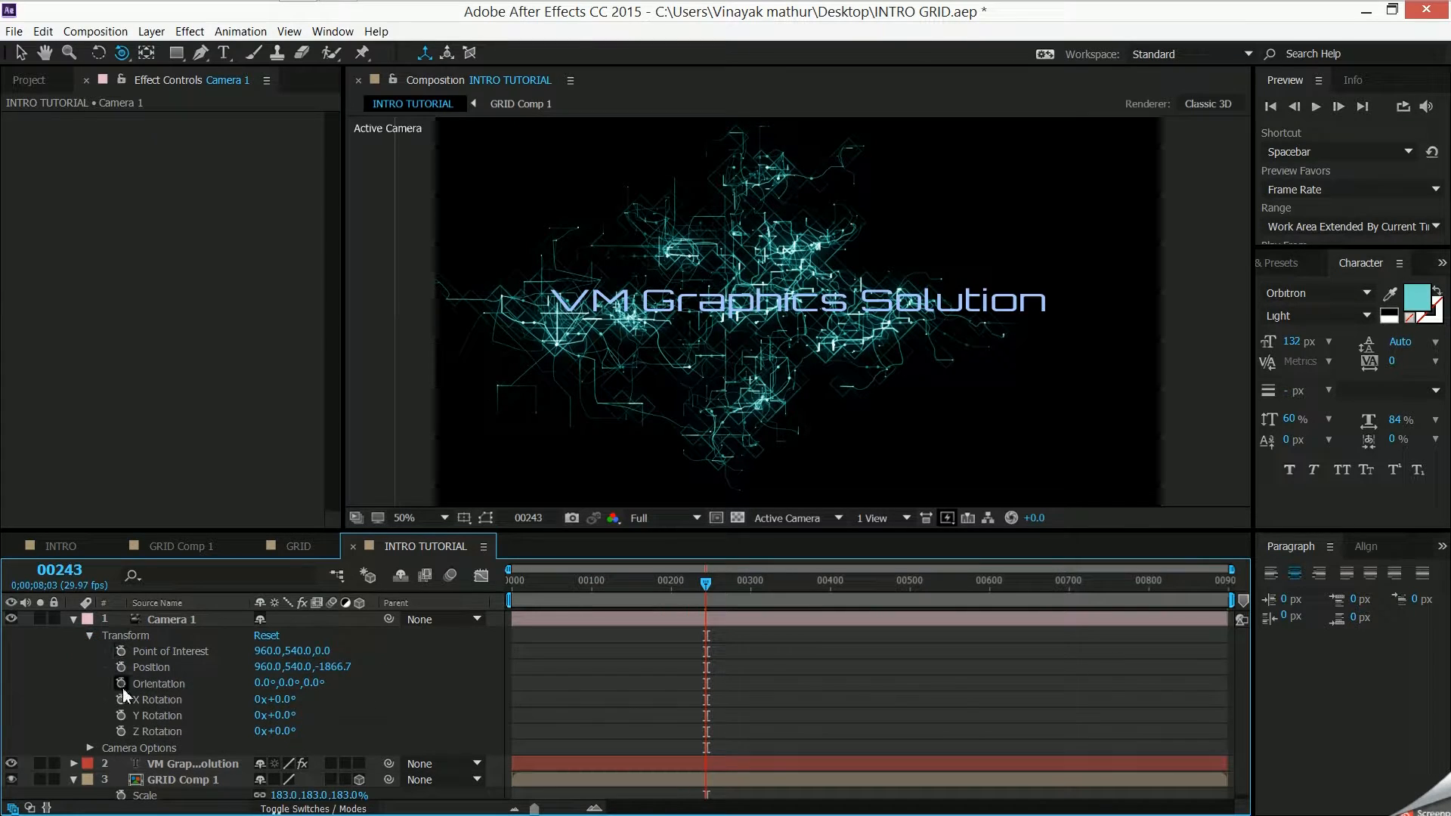
left_click(121, 668)
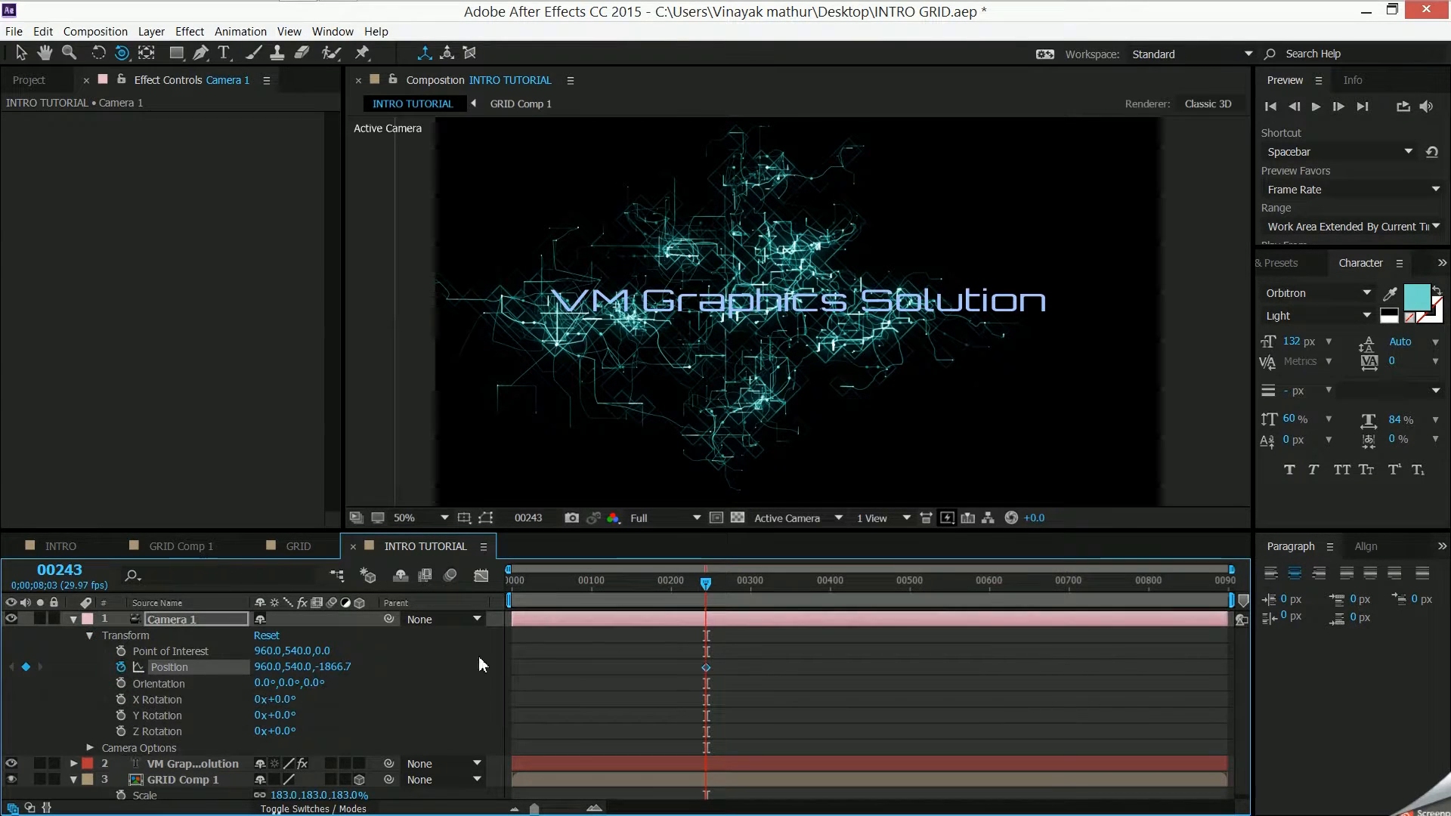
key("Home")
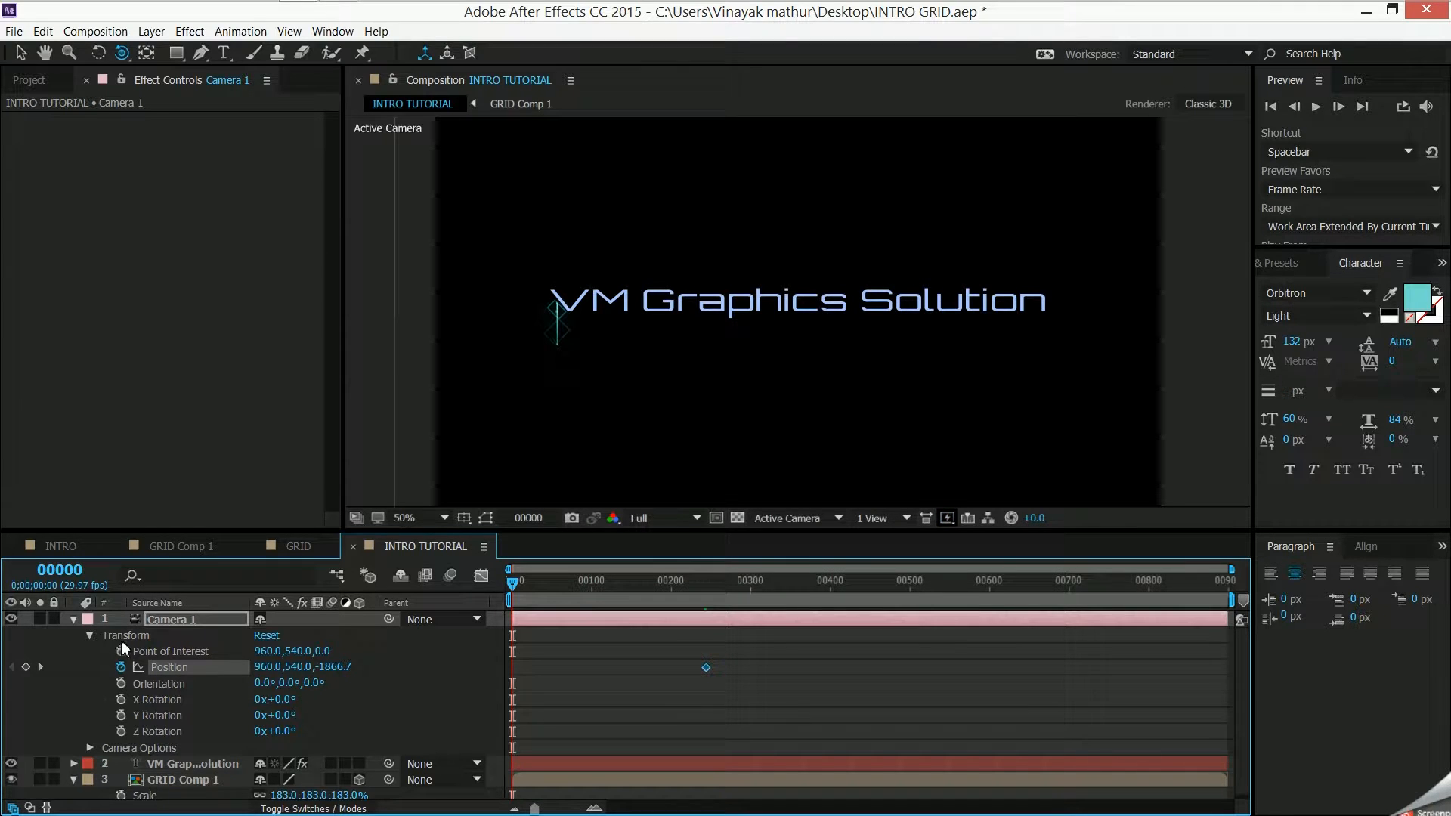
double_click(121, 667)
- Make the title text layer 3D and orbit the camera at frame 0 to a position of about -305, 216, -1334
mouse_move(721, 406)
left_mouse_down()
mouse_move(773, 410)
mouse_move(749, 418)
mouse_move(714, 381)
left_mouse_up()
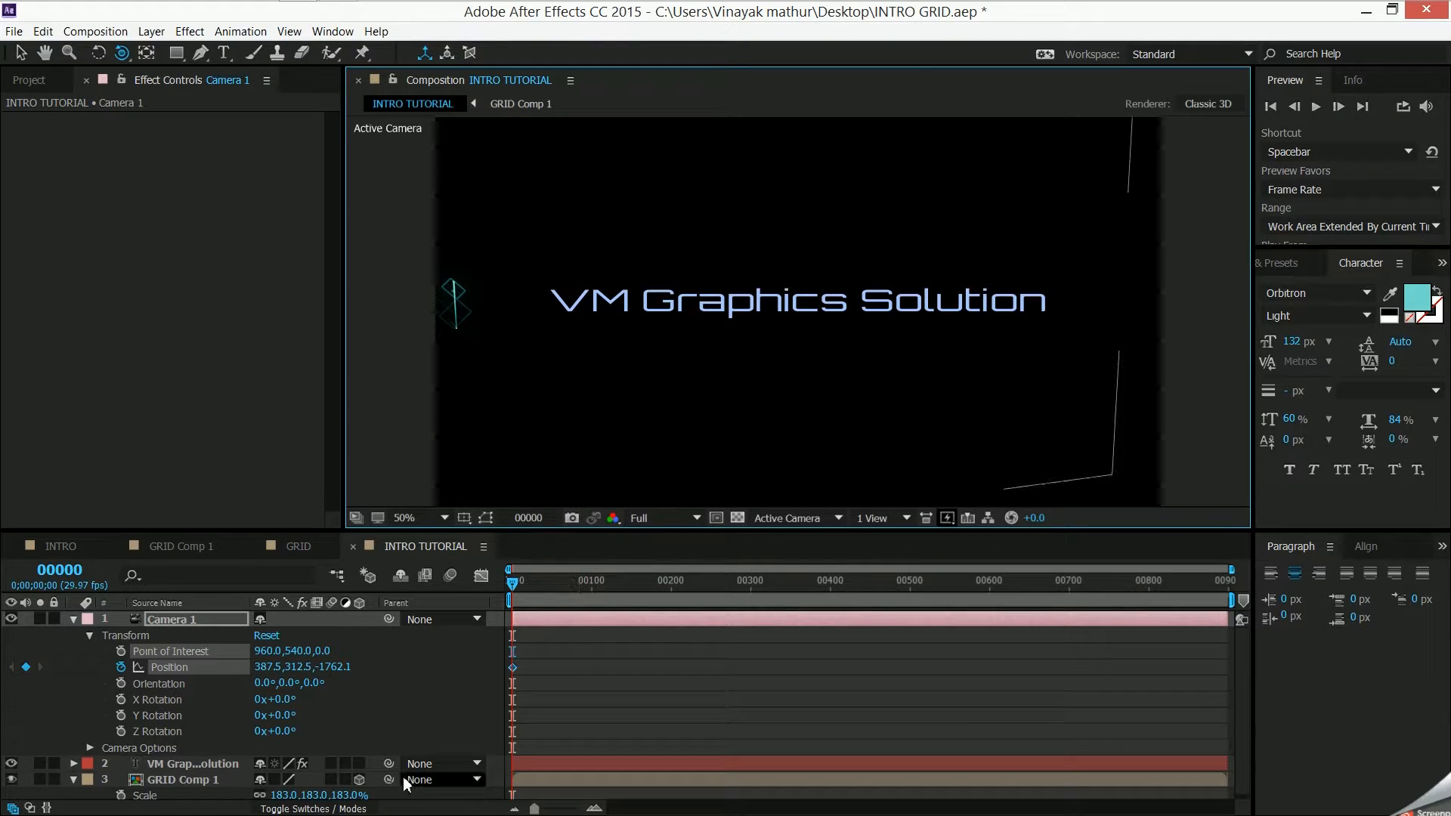
left_click(360, 764)
left_click_drag(628, 342, 585, 442)
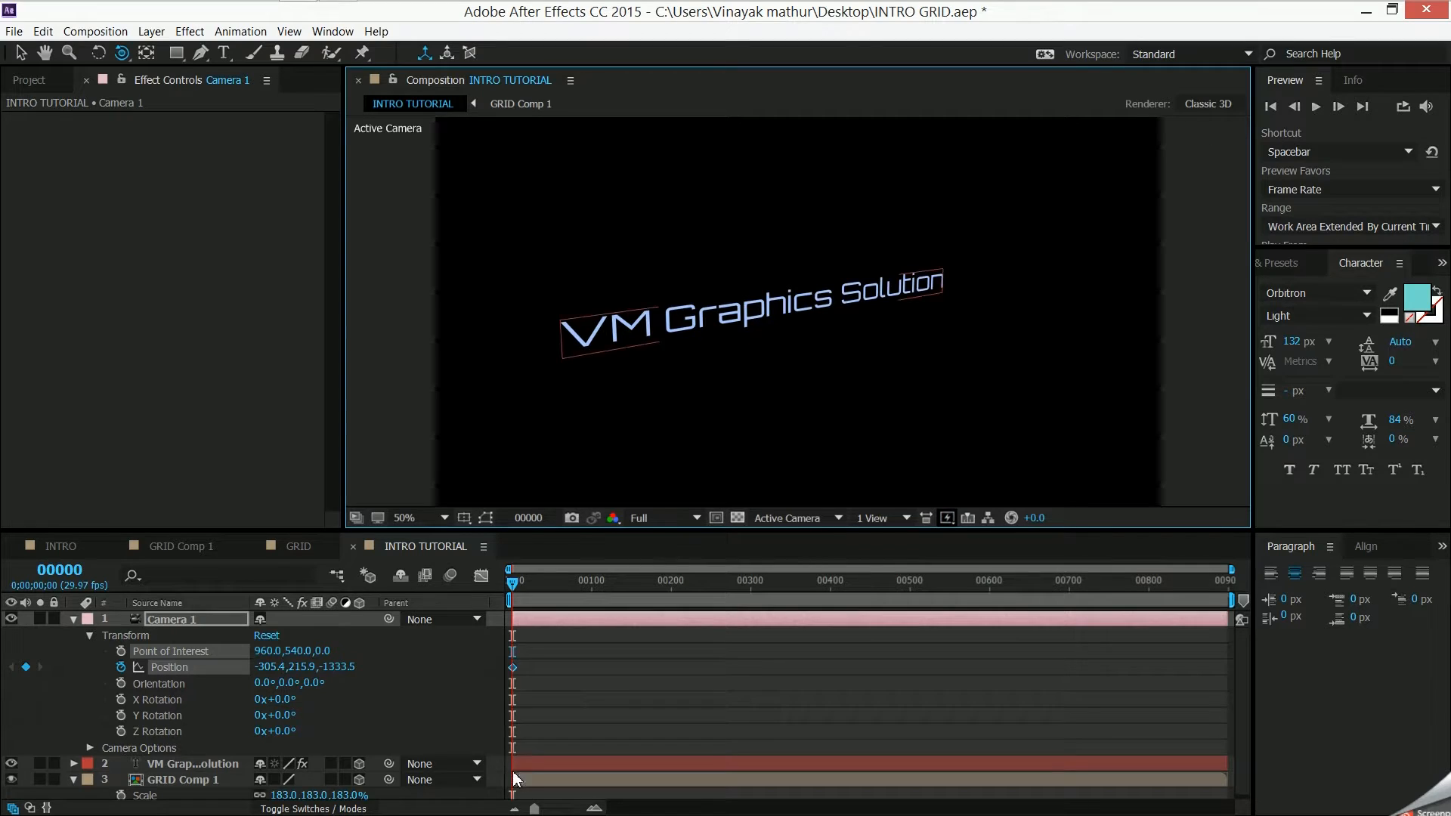
- Move the camera's Position keyframe to frame 167, and add a second one at frame 249 by orbiting the camera to about 1230, -174, -1703
scroll(256, 739, "down", 2)
left_click_drag(513, 582, 646, 619)
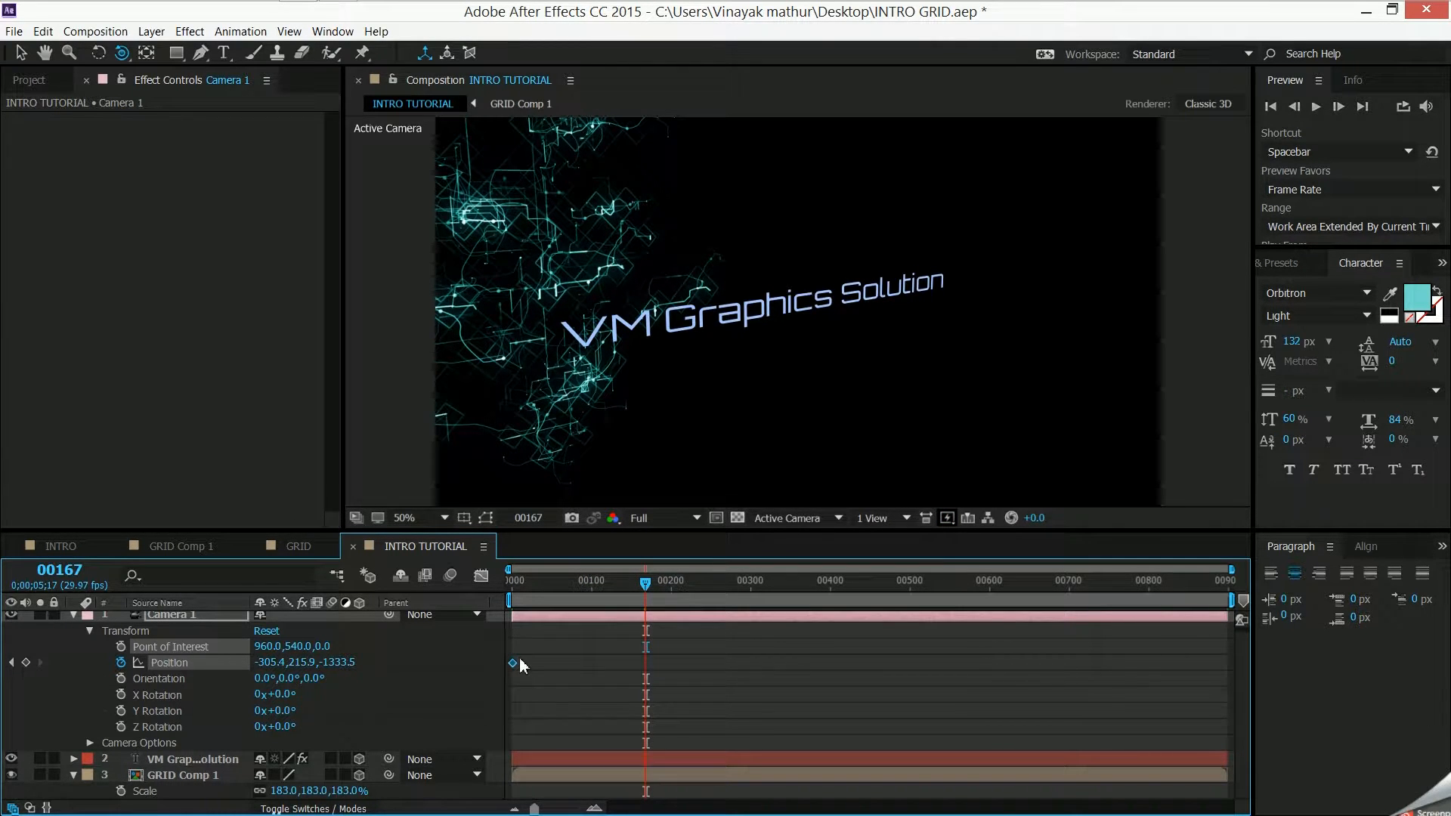
left_click_drag(514, 663, 650, 669)
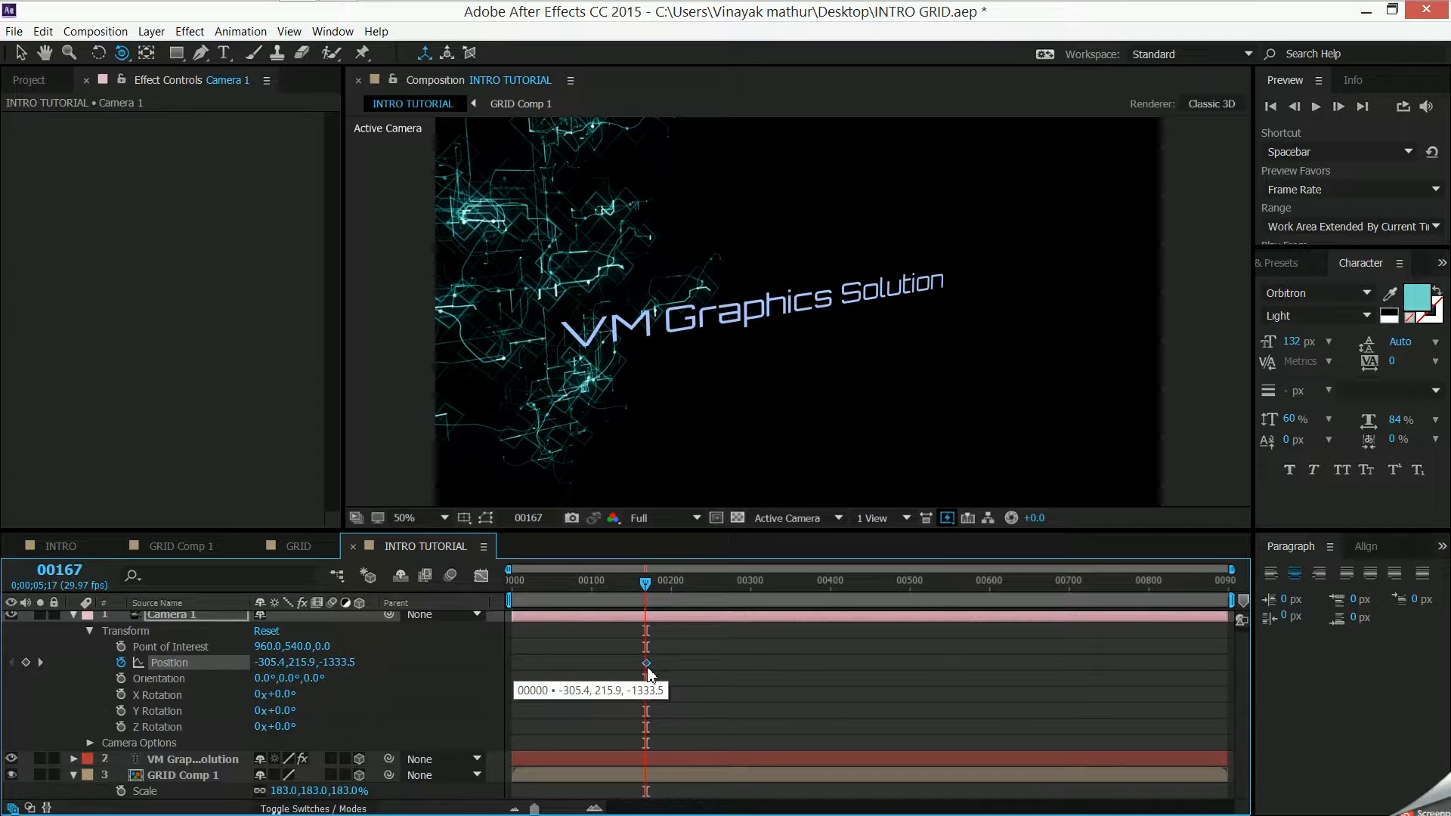
left_click_drag(649, 674, 649, 674)
left_click_drag(648, 589, 711, 603)
left_click_drag(683, 390, 603, 408)
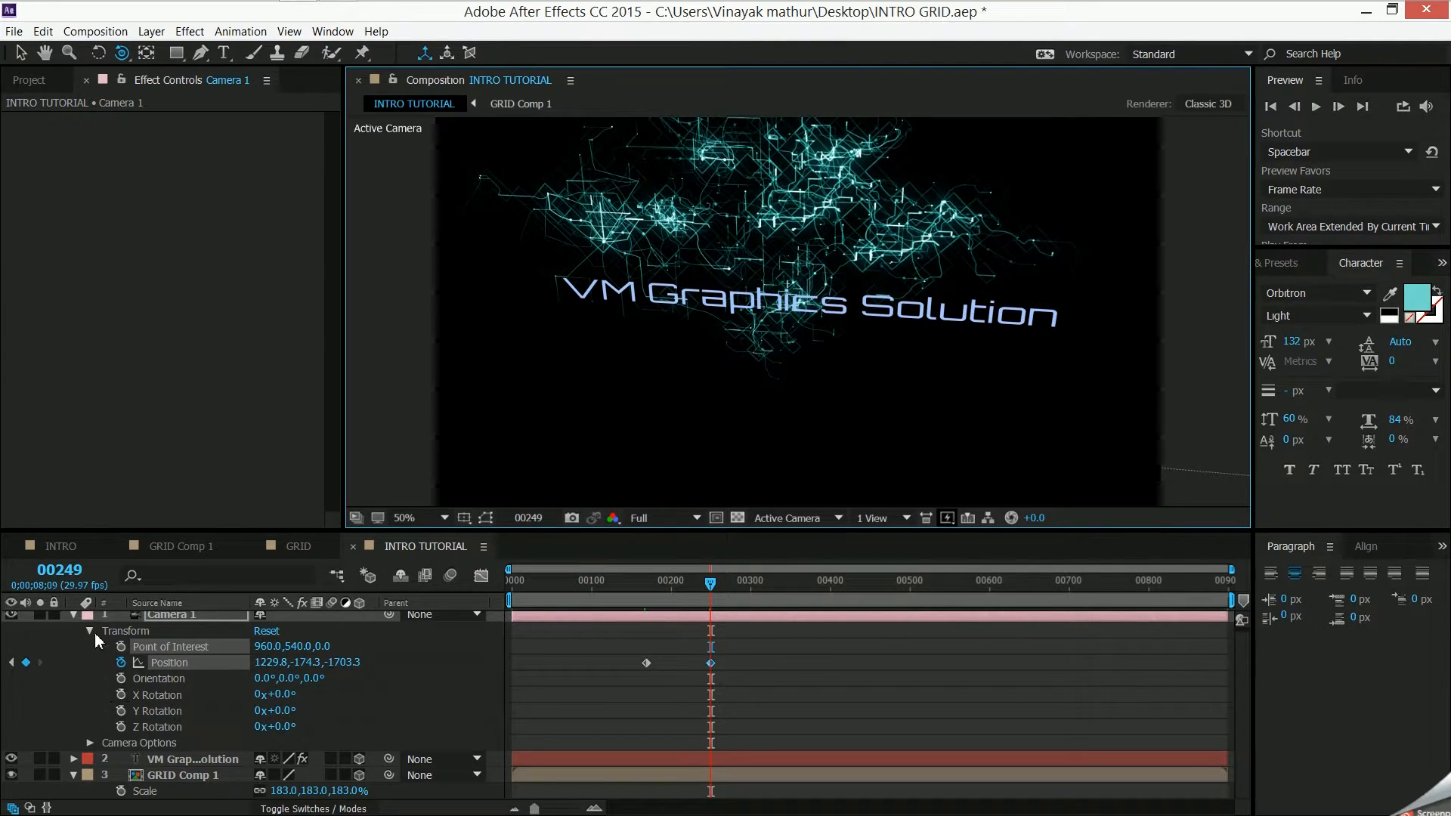
- Collapse Camera 1's properties, deselect it and orbit the camera at frame 249 so the title slants diagonally downward
left_click(72, 613)
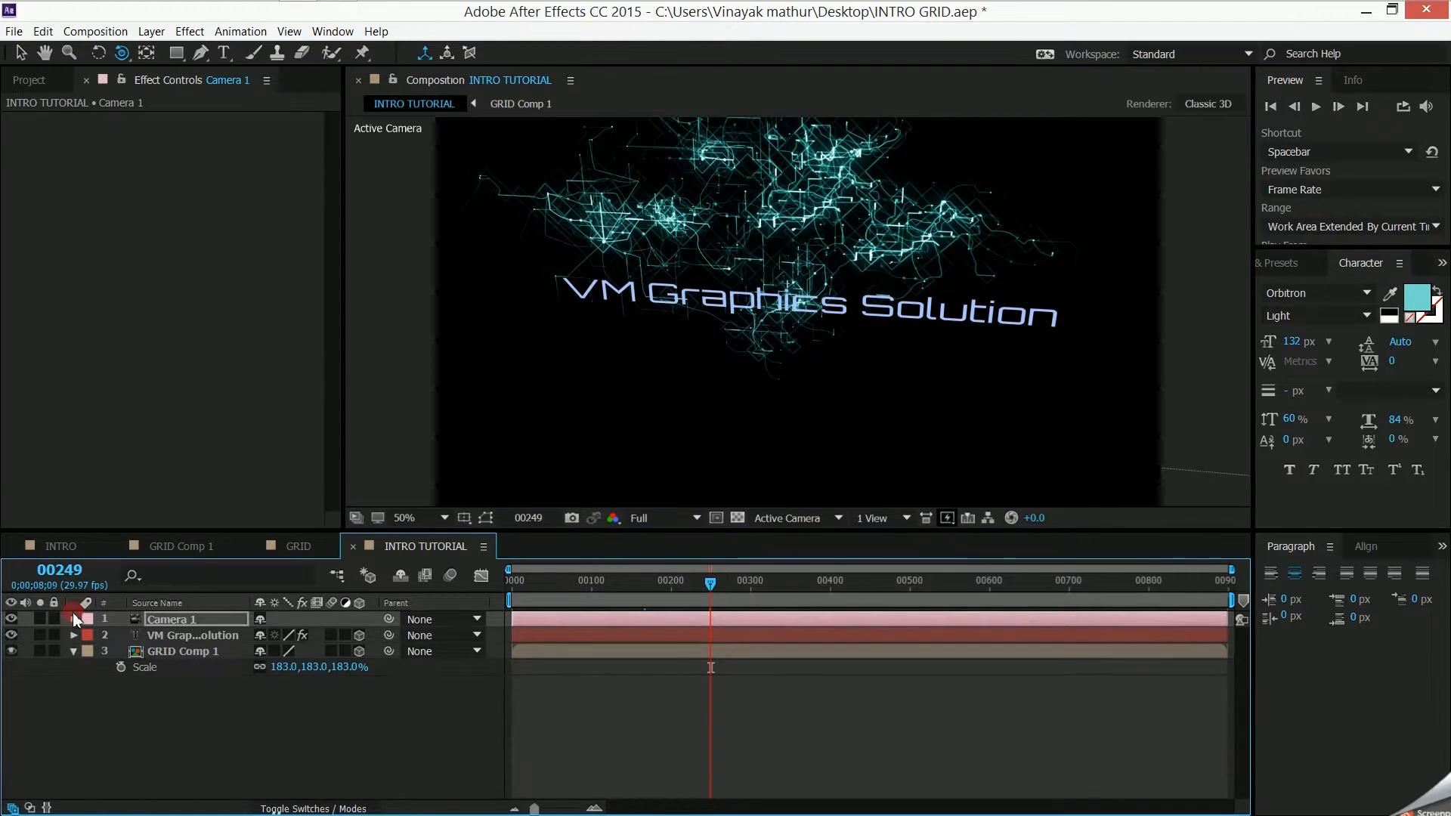
left_click(319, 729)
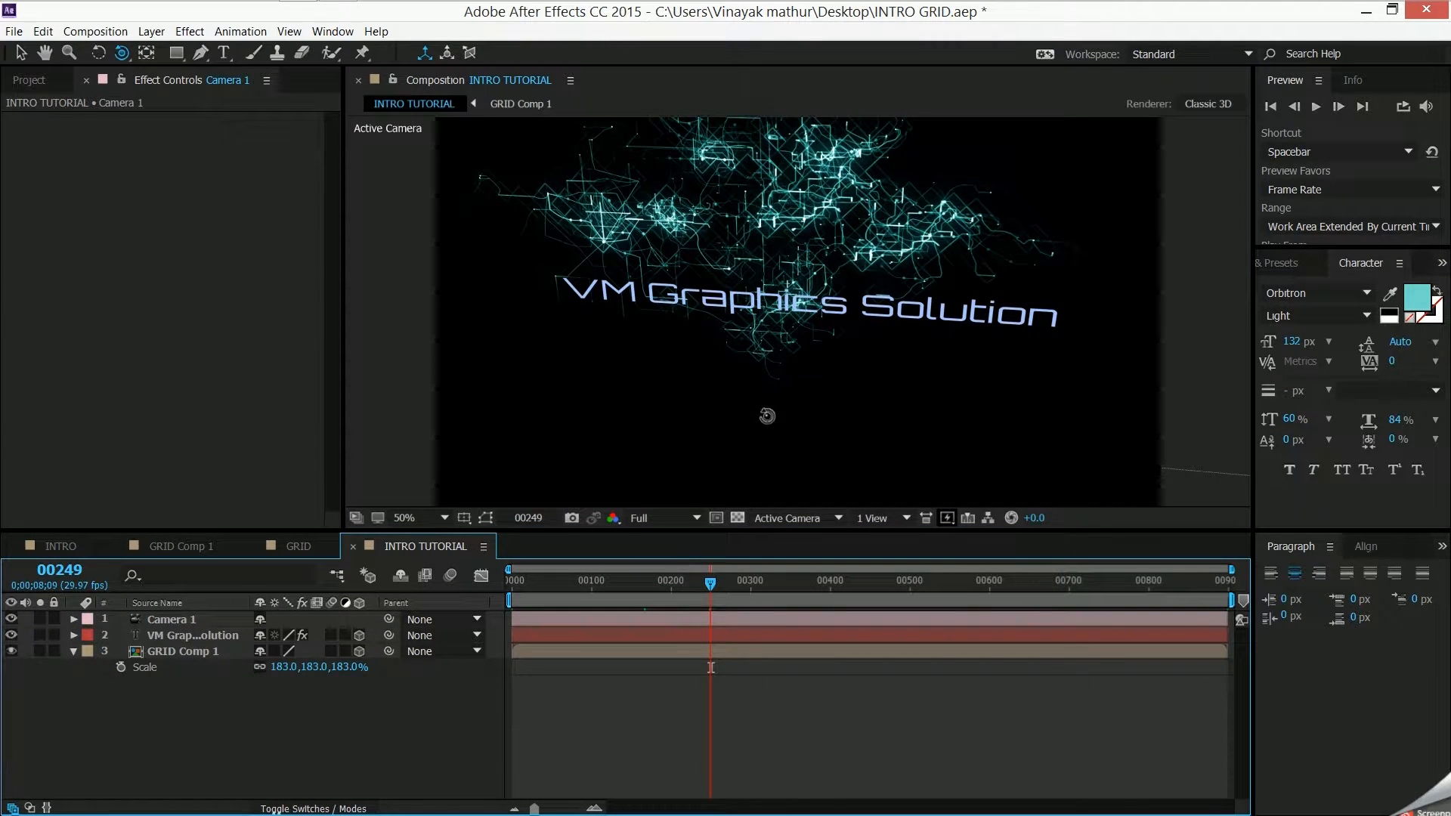
left_click_drag(752, 401, 997, 226)
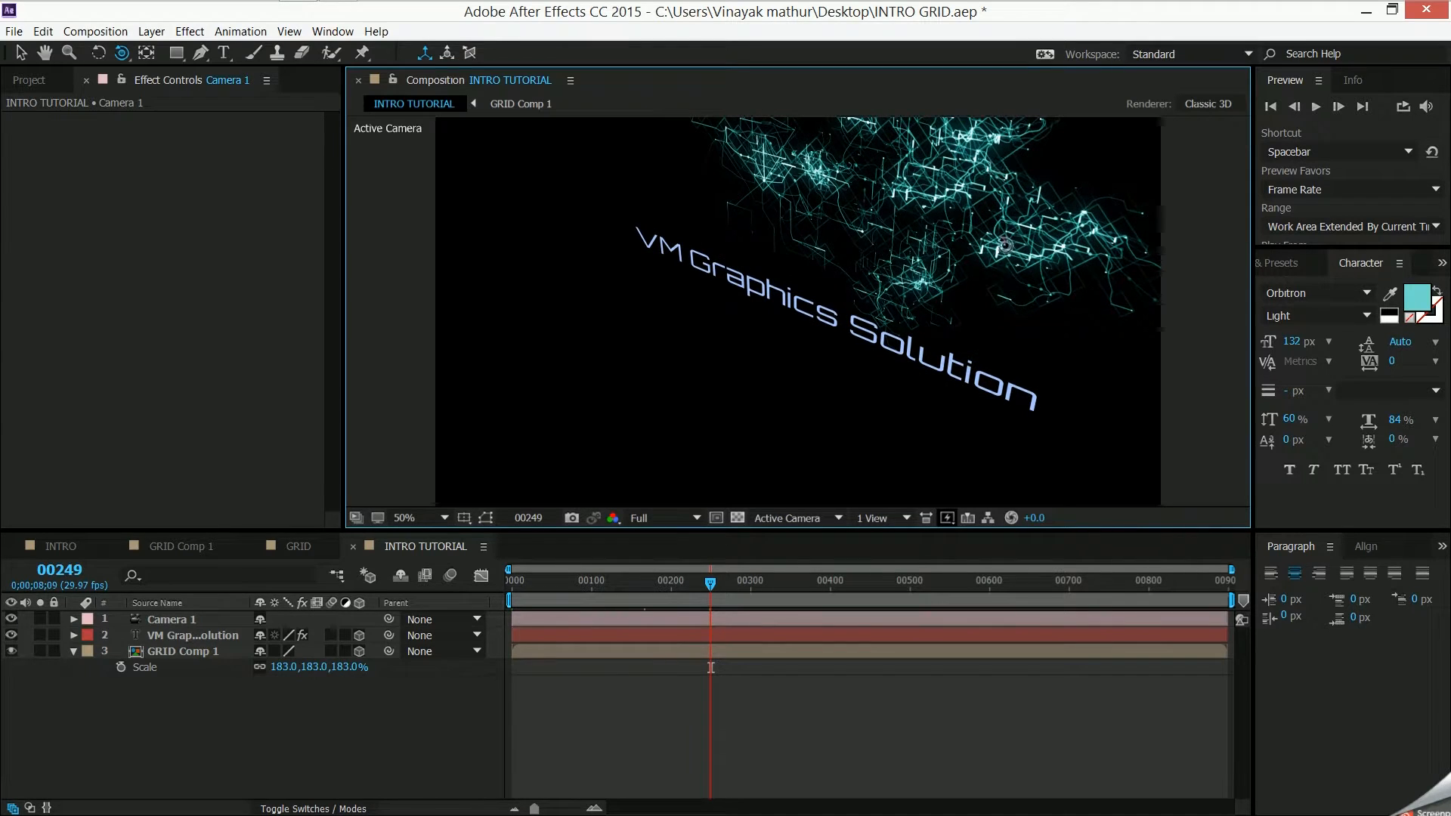
left_click(190, 31)
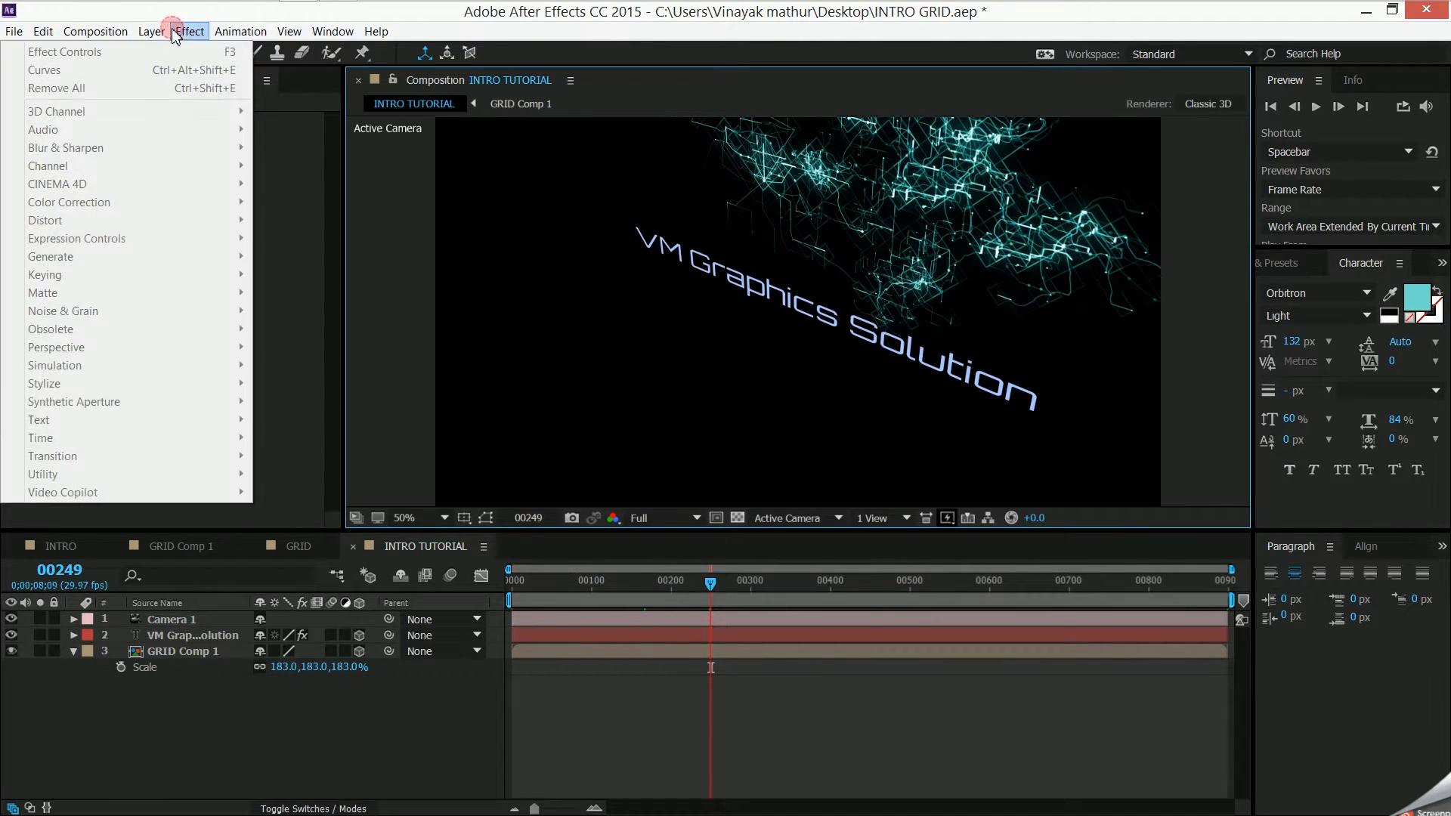
left_click(192, 651)
left_click(183, 35)
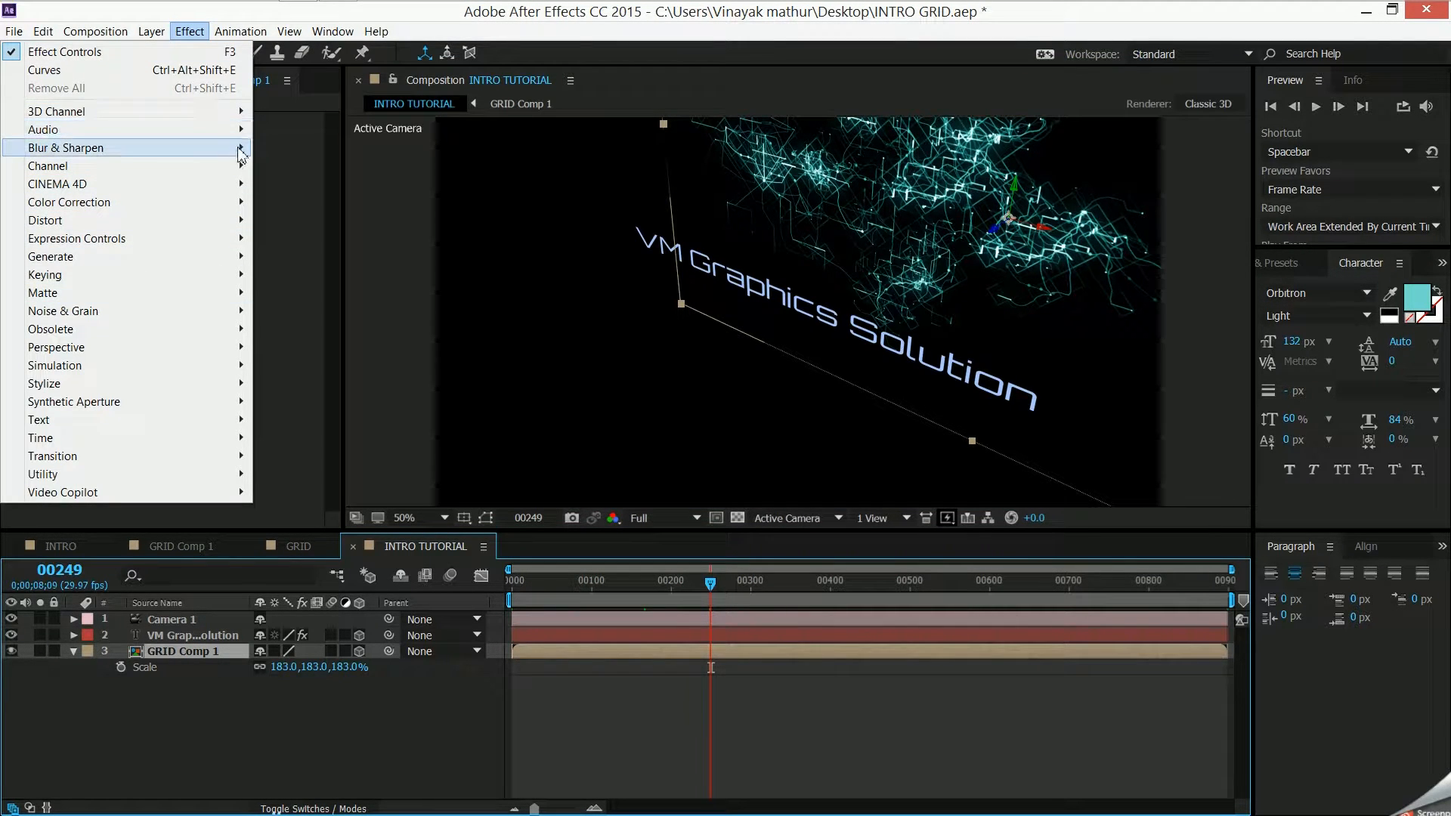
mouse_move(236, 147)
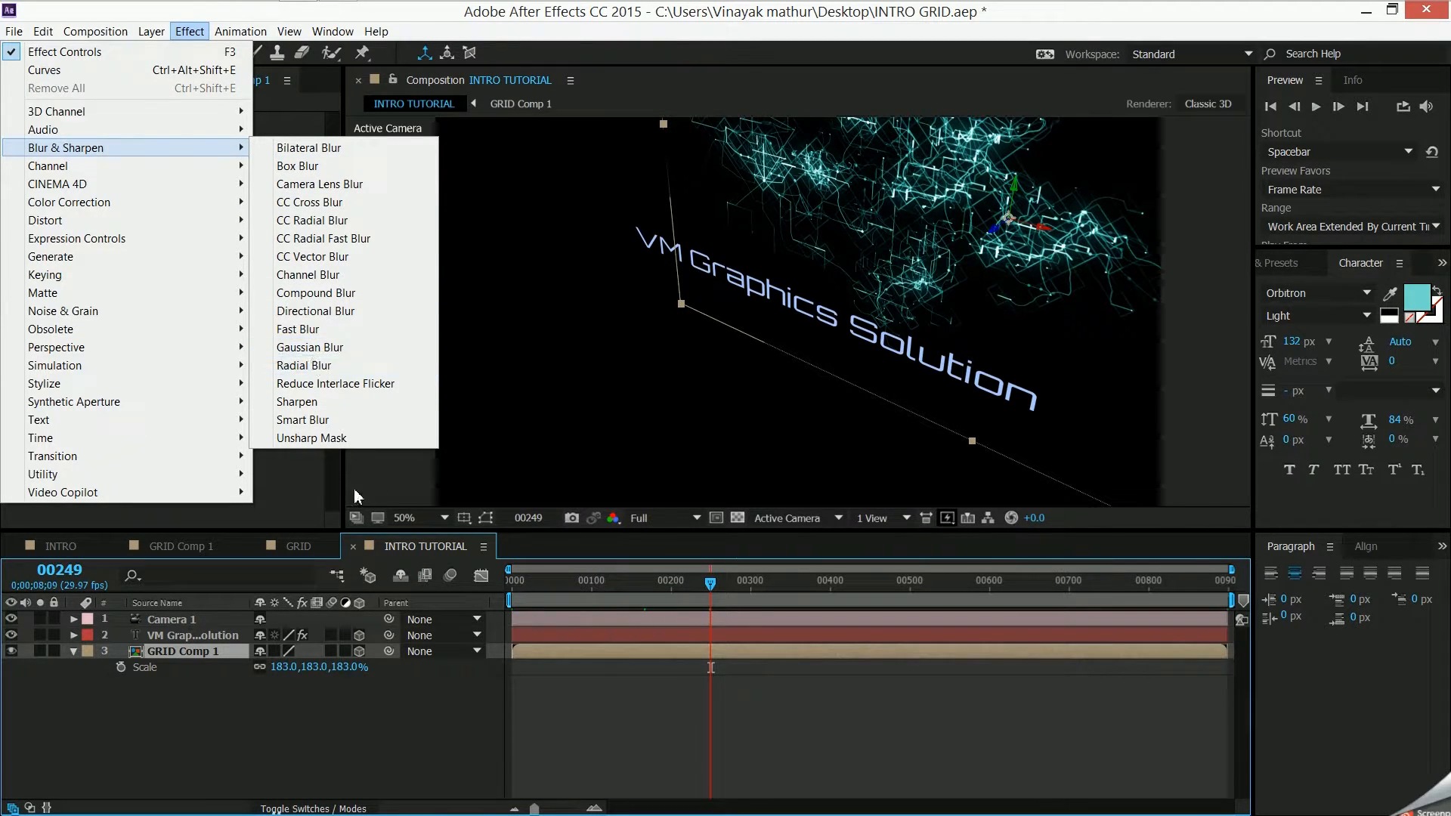
mouse_move(235, 491)
left_click(260, 683)
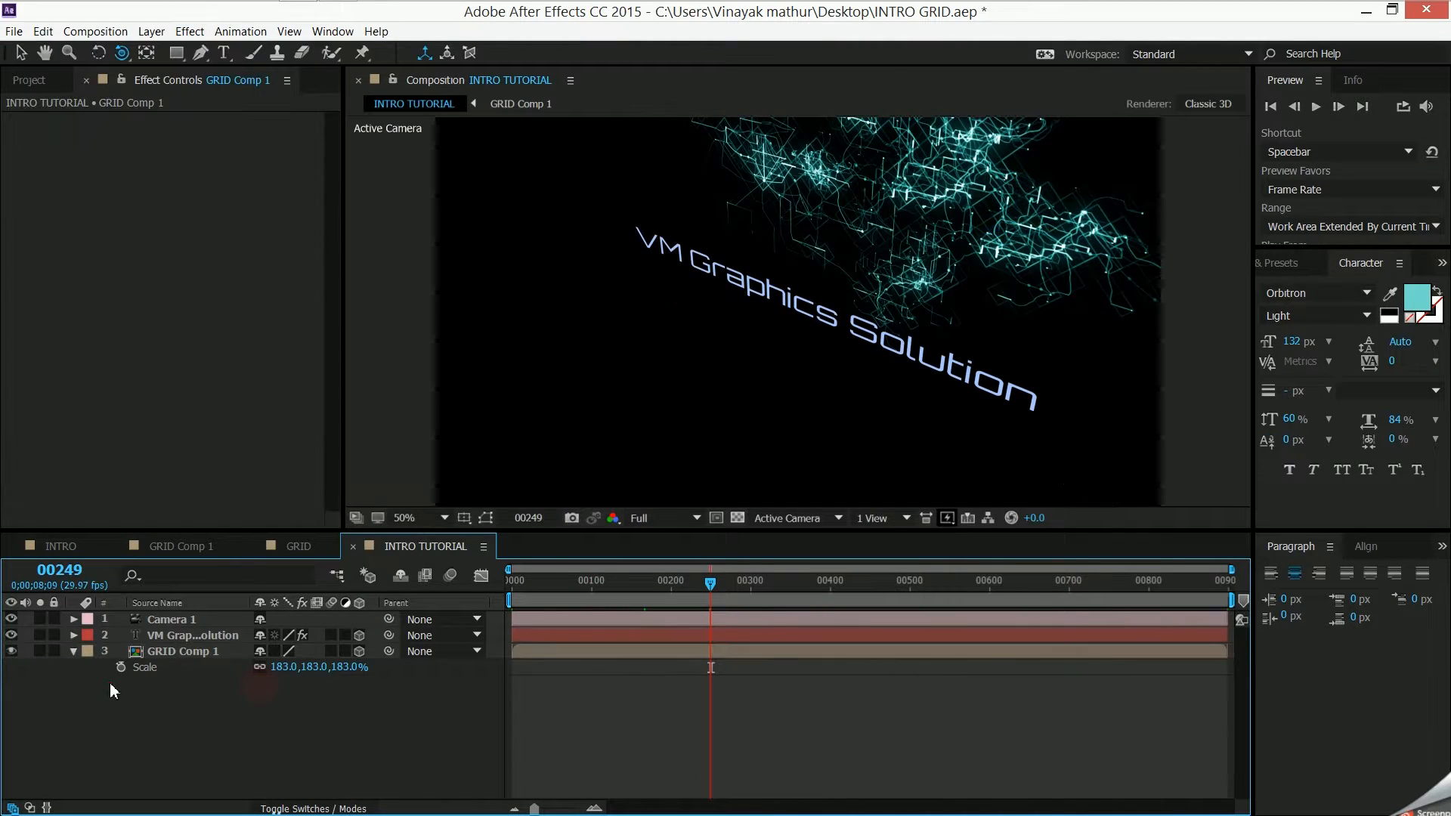
- Orbit the camera at frame 249 to a near-frontal view of the title, and collapse GRID Comp 1's properties and the title's Curves effect
left_click(73, 653)
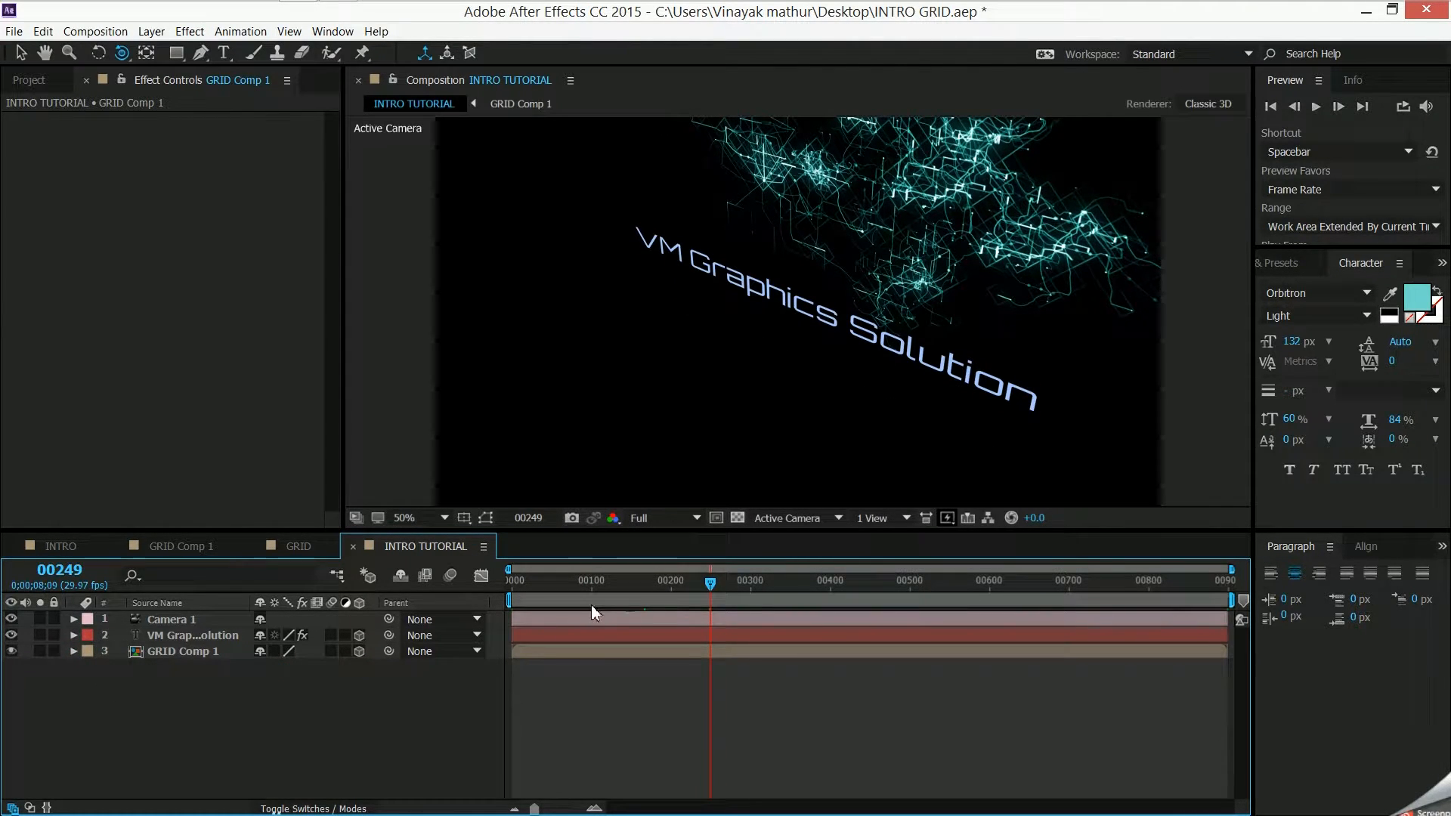
left_click_drag(703, 302, 718, 431)
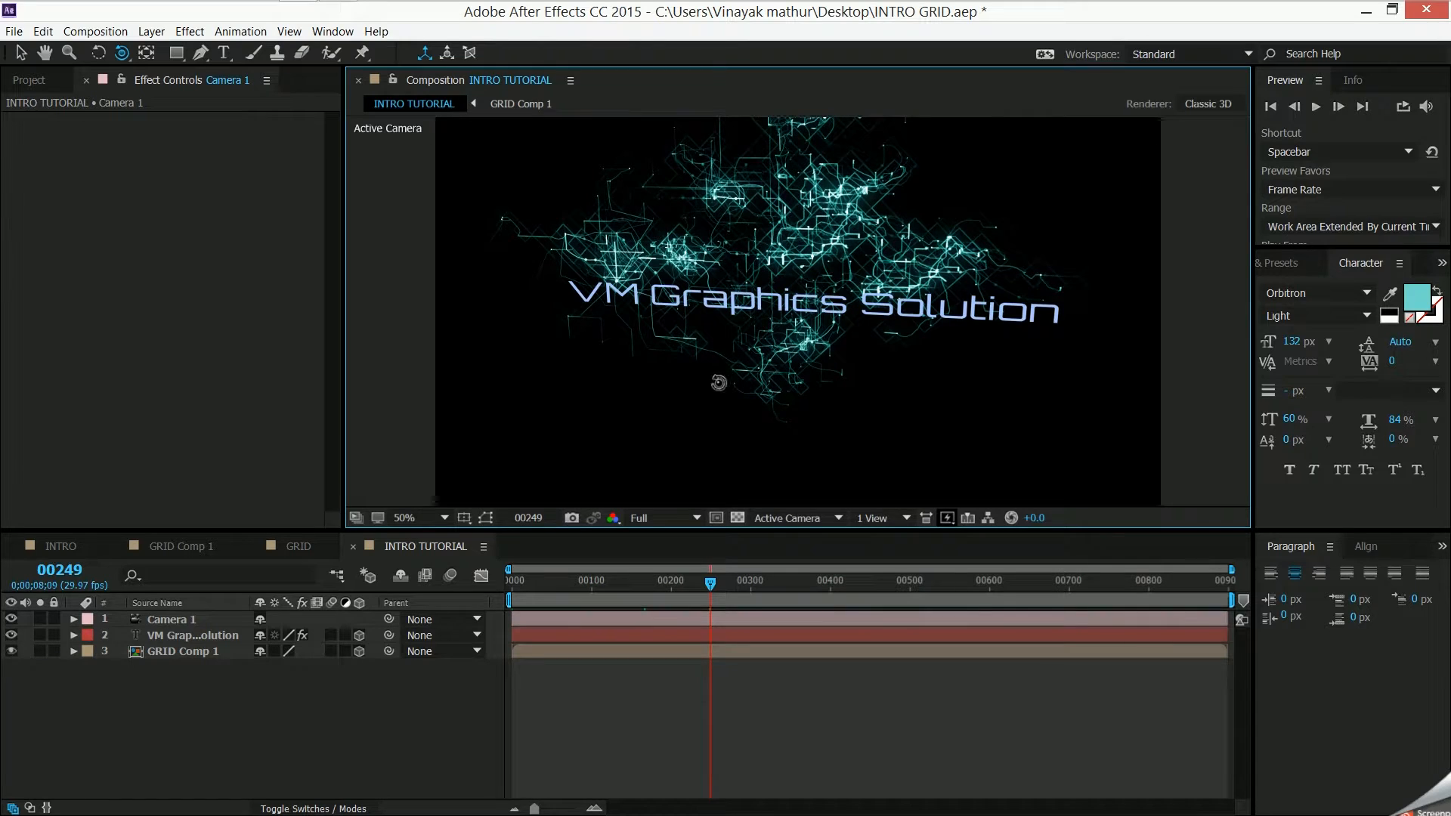
left_click(218, 637)
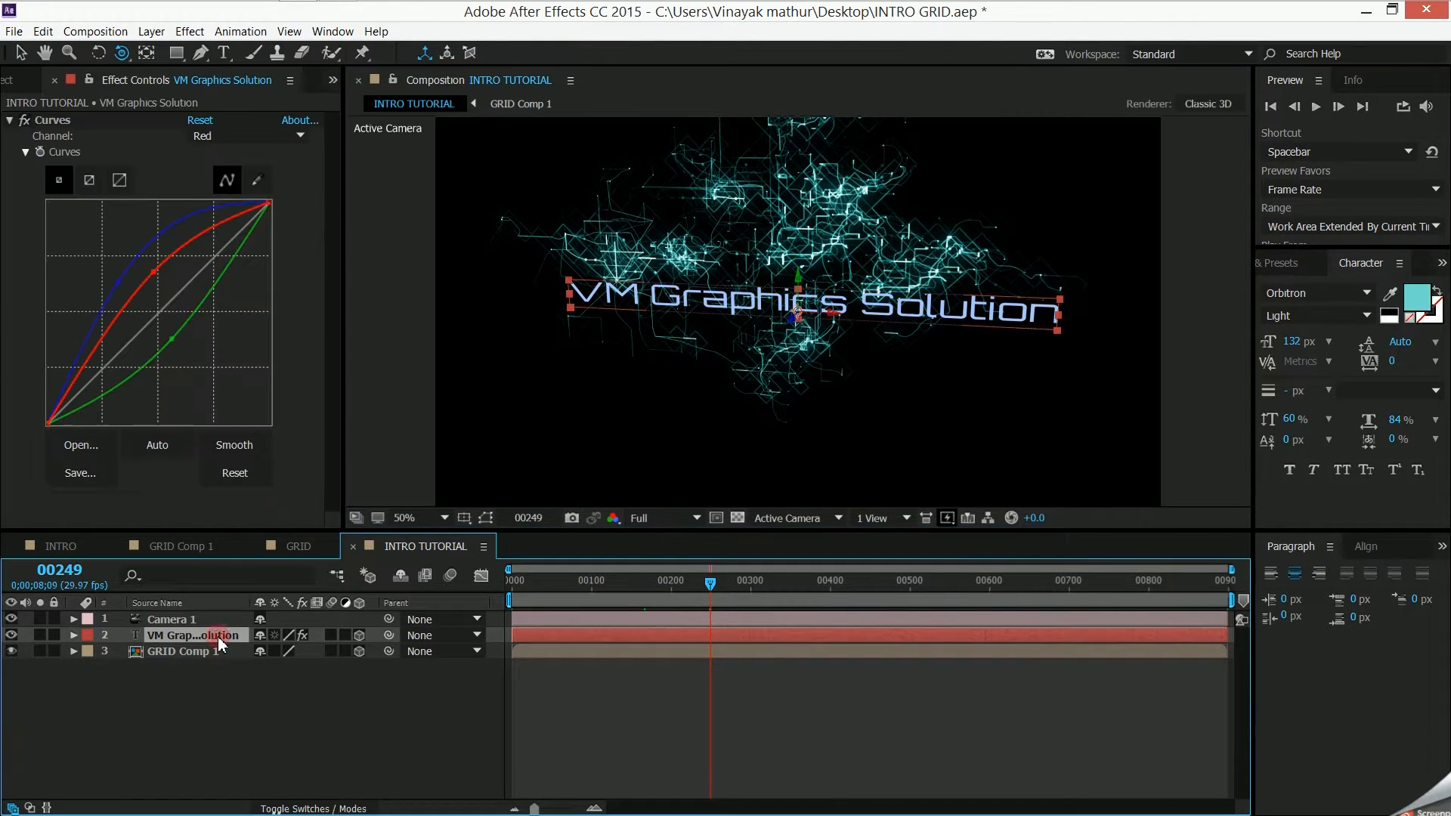
left_click(233, 707)
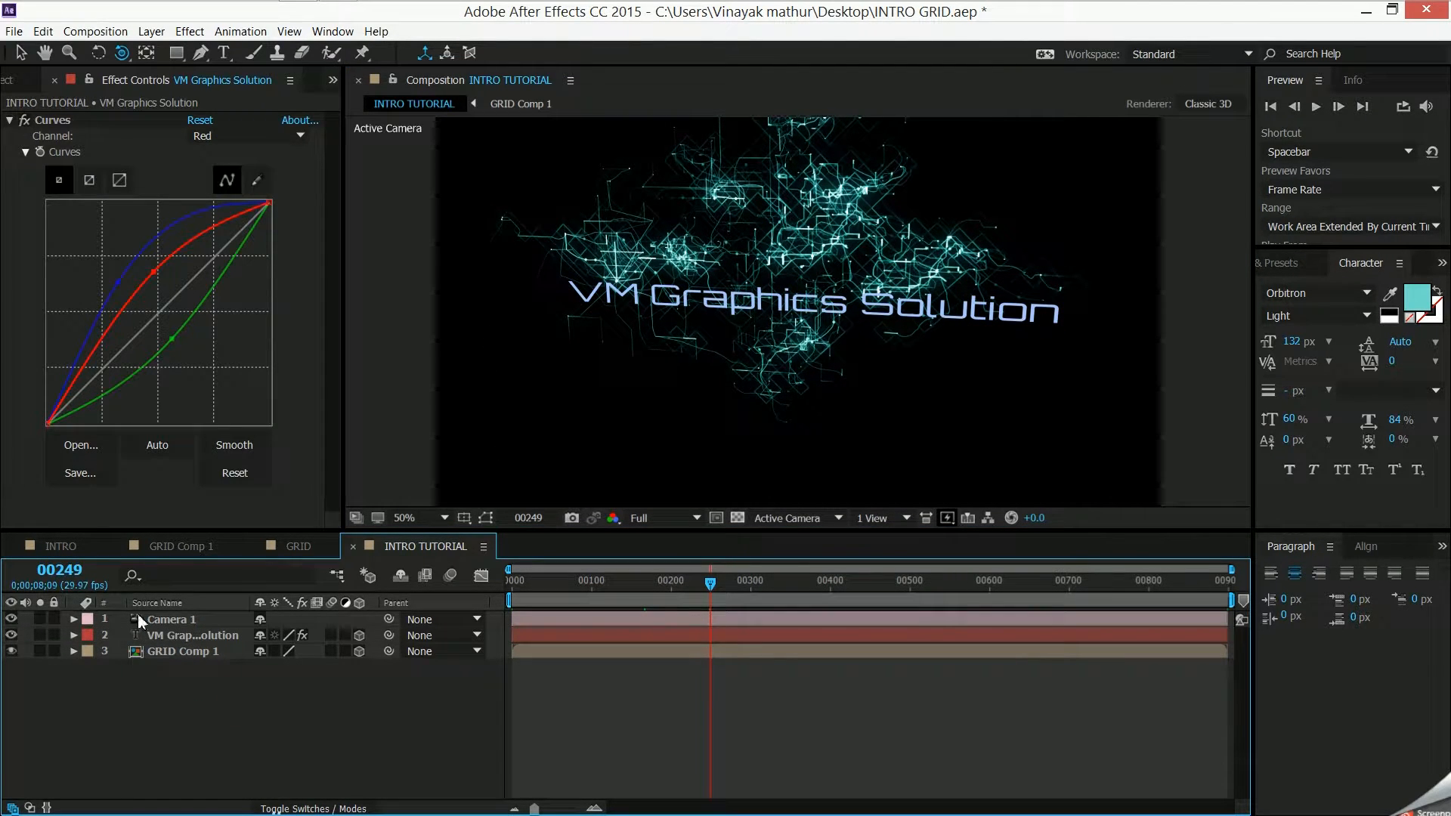
left_click(10, 120)
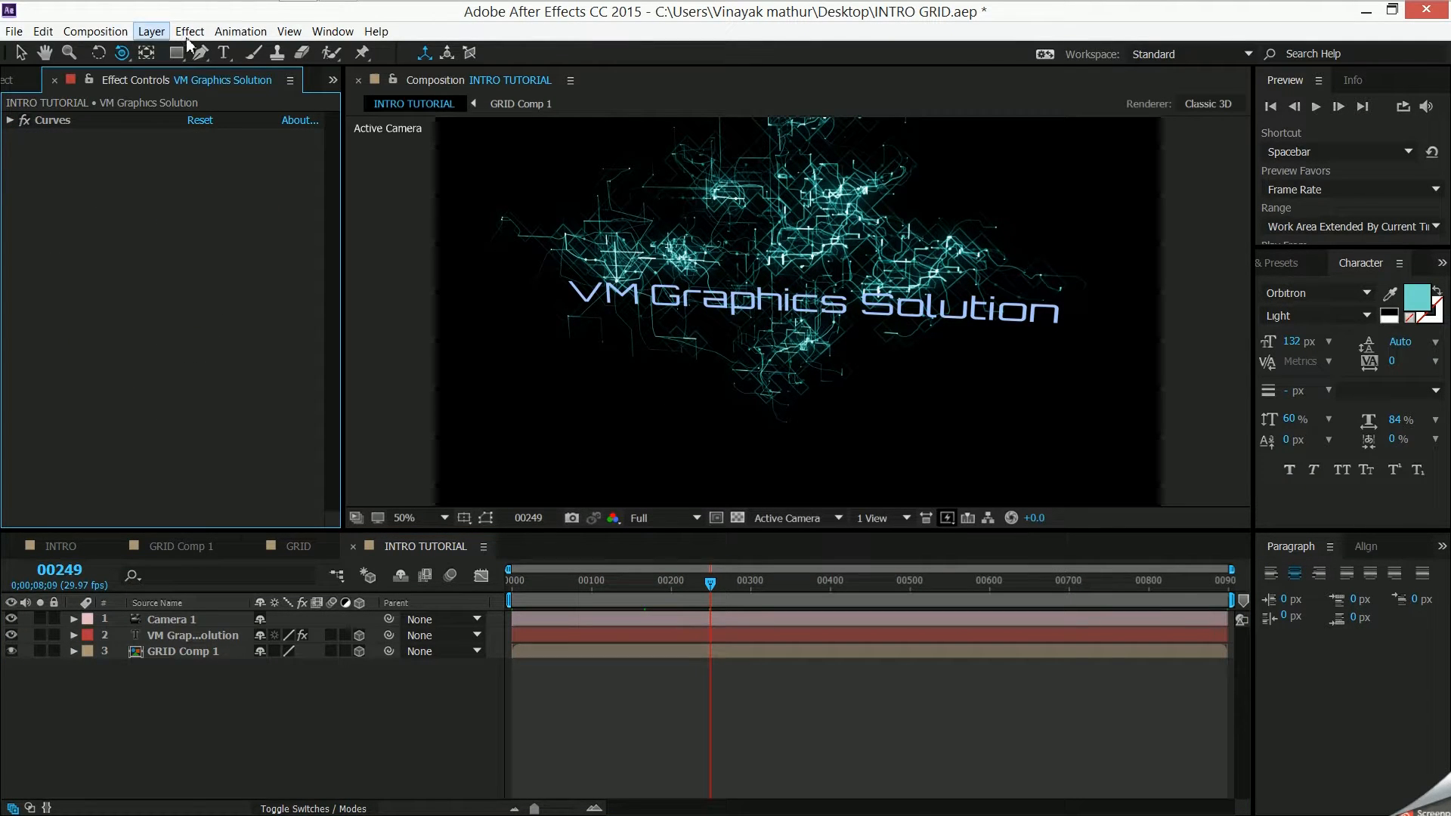
- Create a black 1920 x 1080 px solid layer named OF
right_click(241, 723)
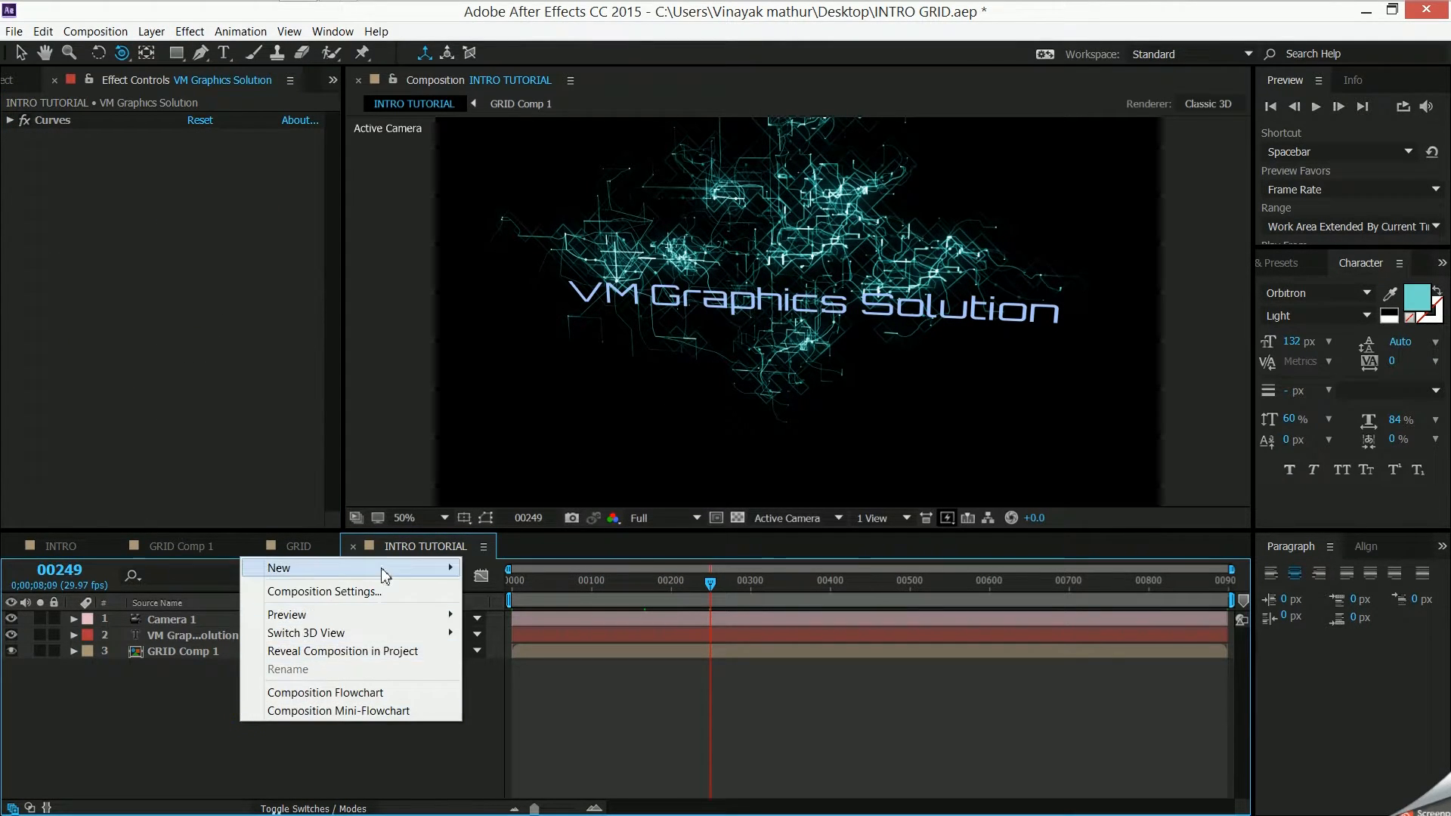
mouse_move(383, 567)
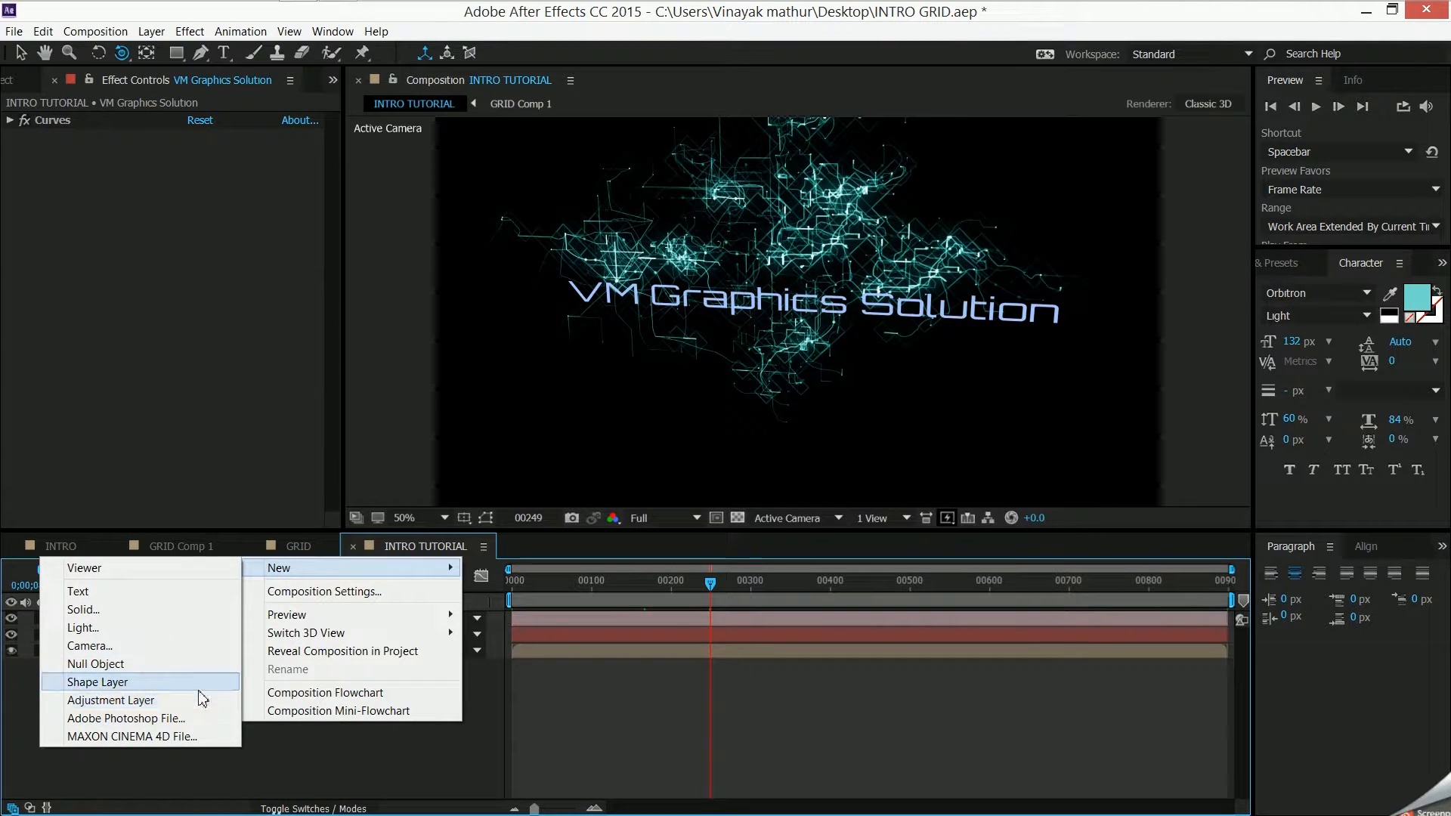
left_click(229, 614)
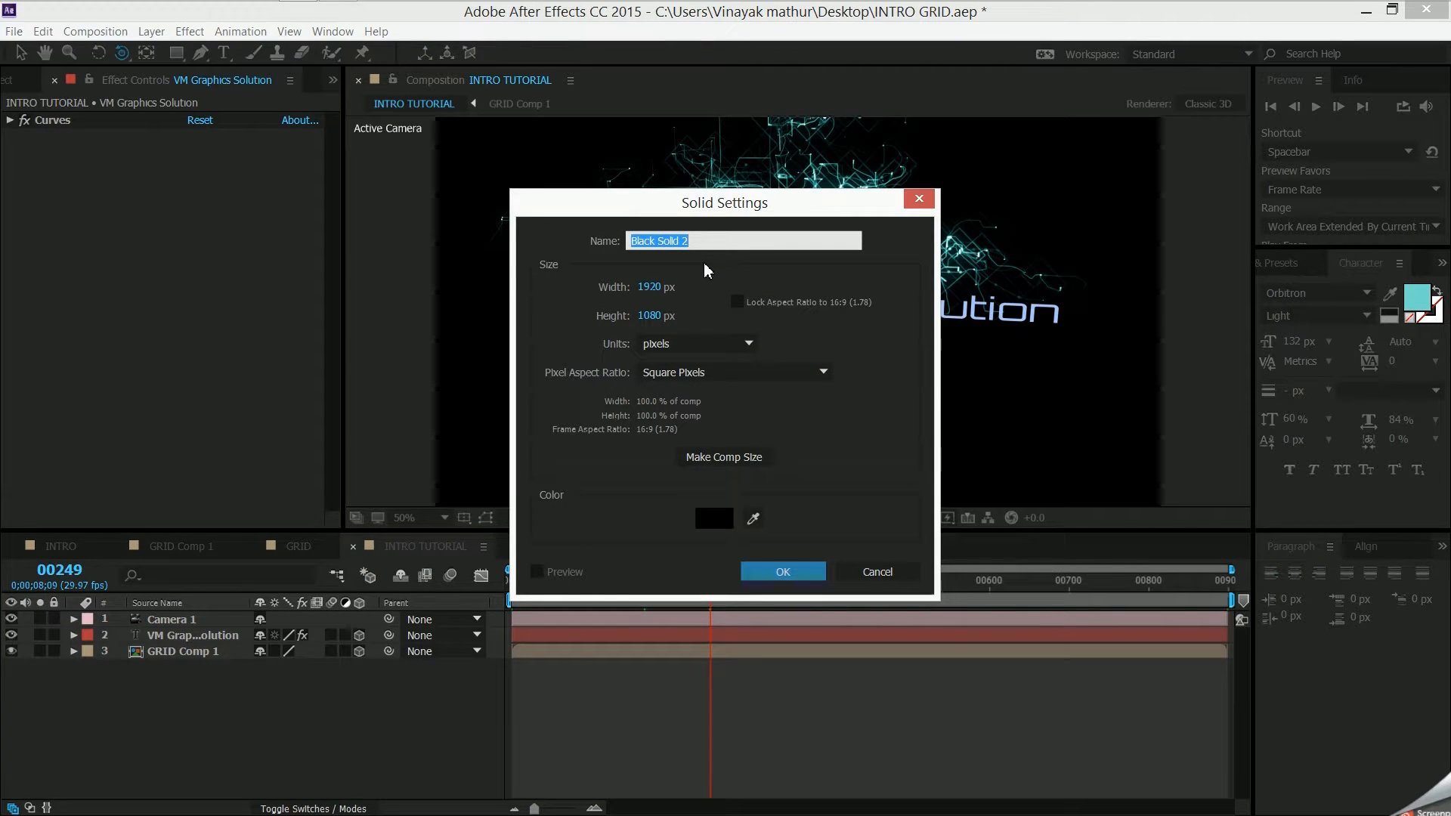
key("Caps_Lock")
type("OF")
key("Caps_Lock")
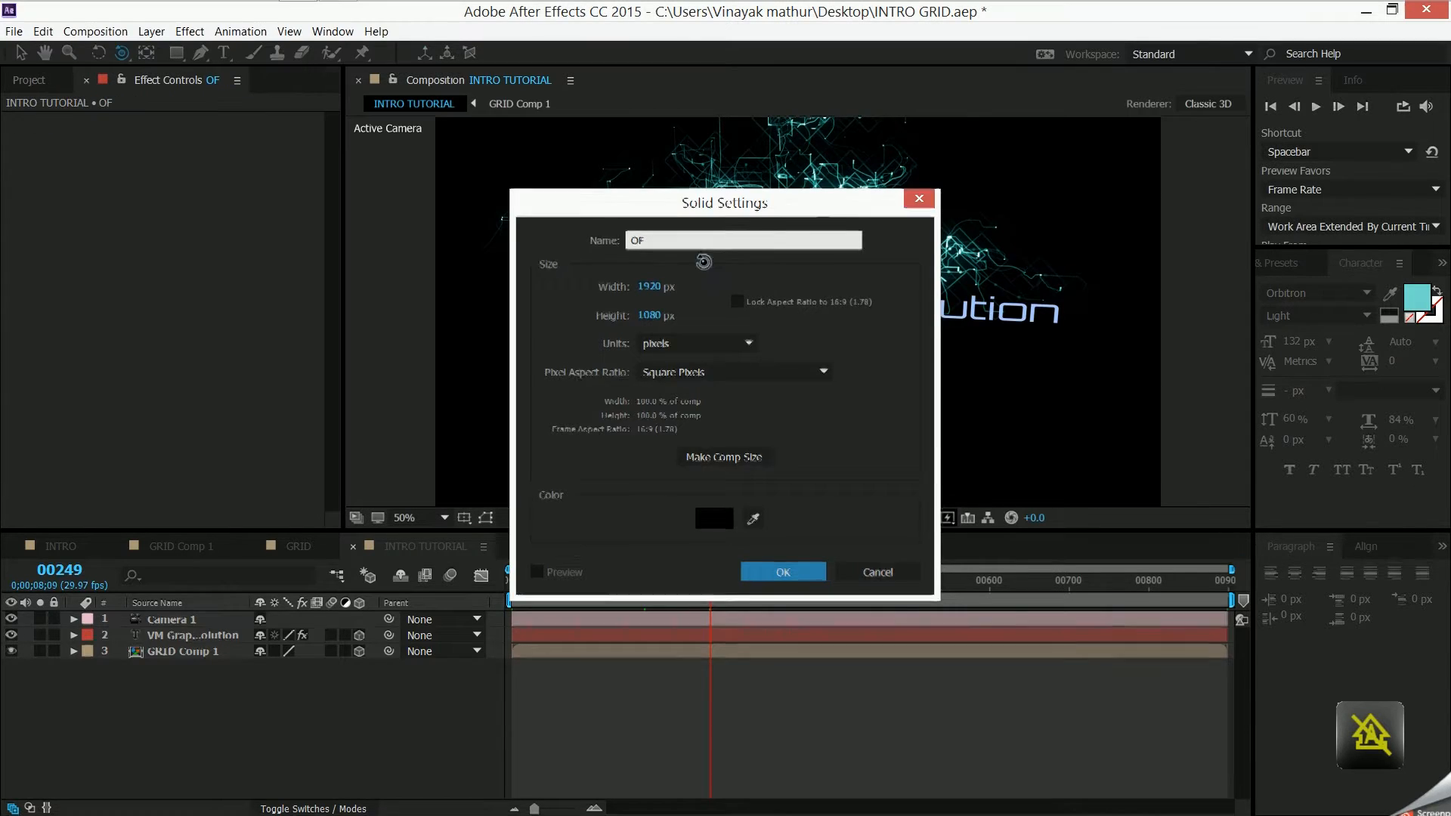
key("Return")
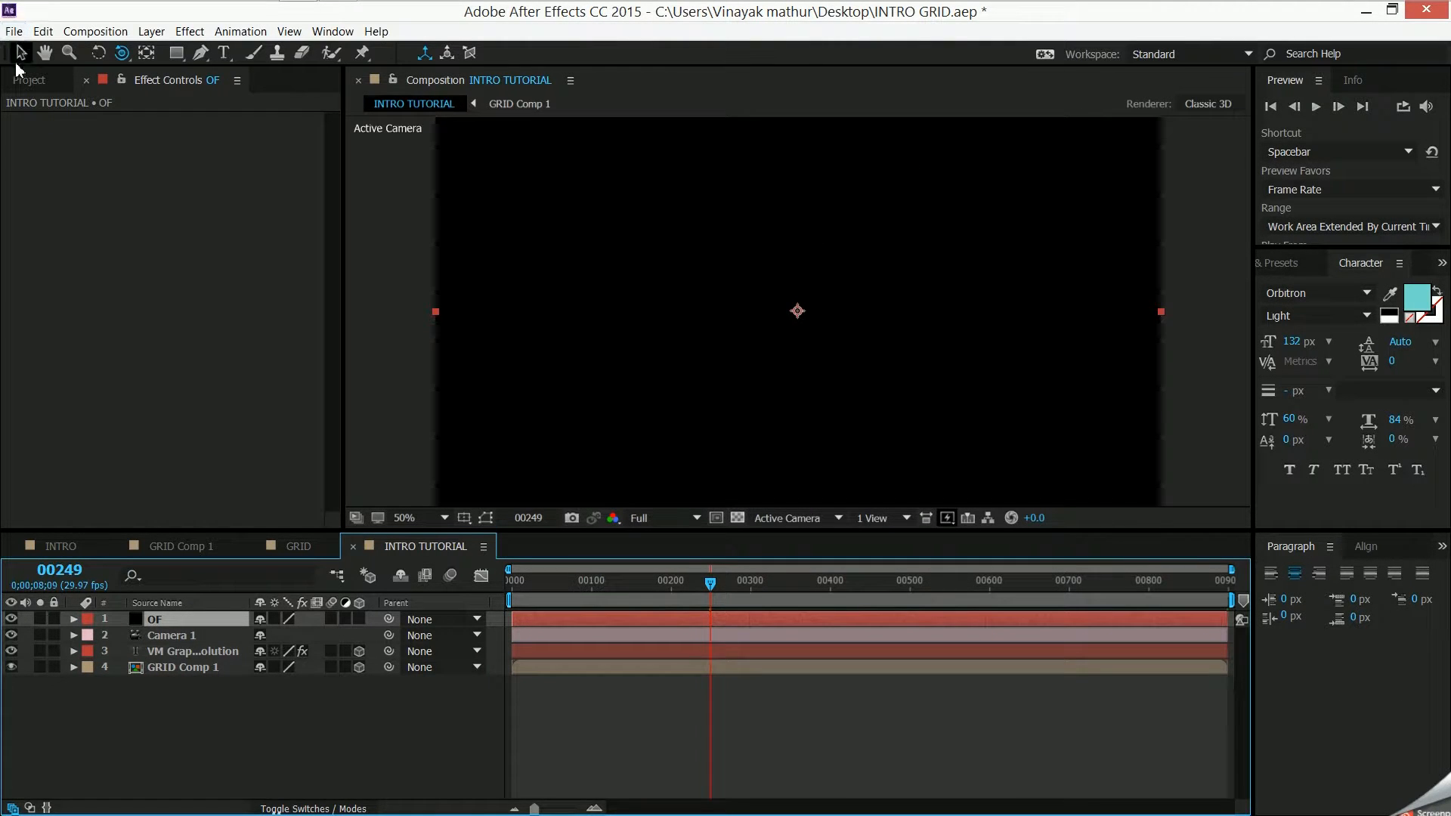
- Apply the Video Copilot Optical Flares effect to the OF solid and open its flare options
left_click(189, 31)
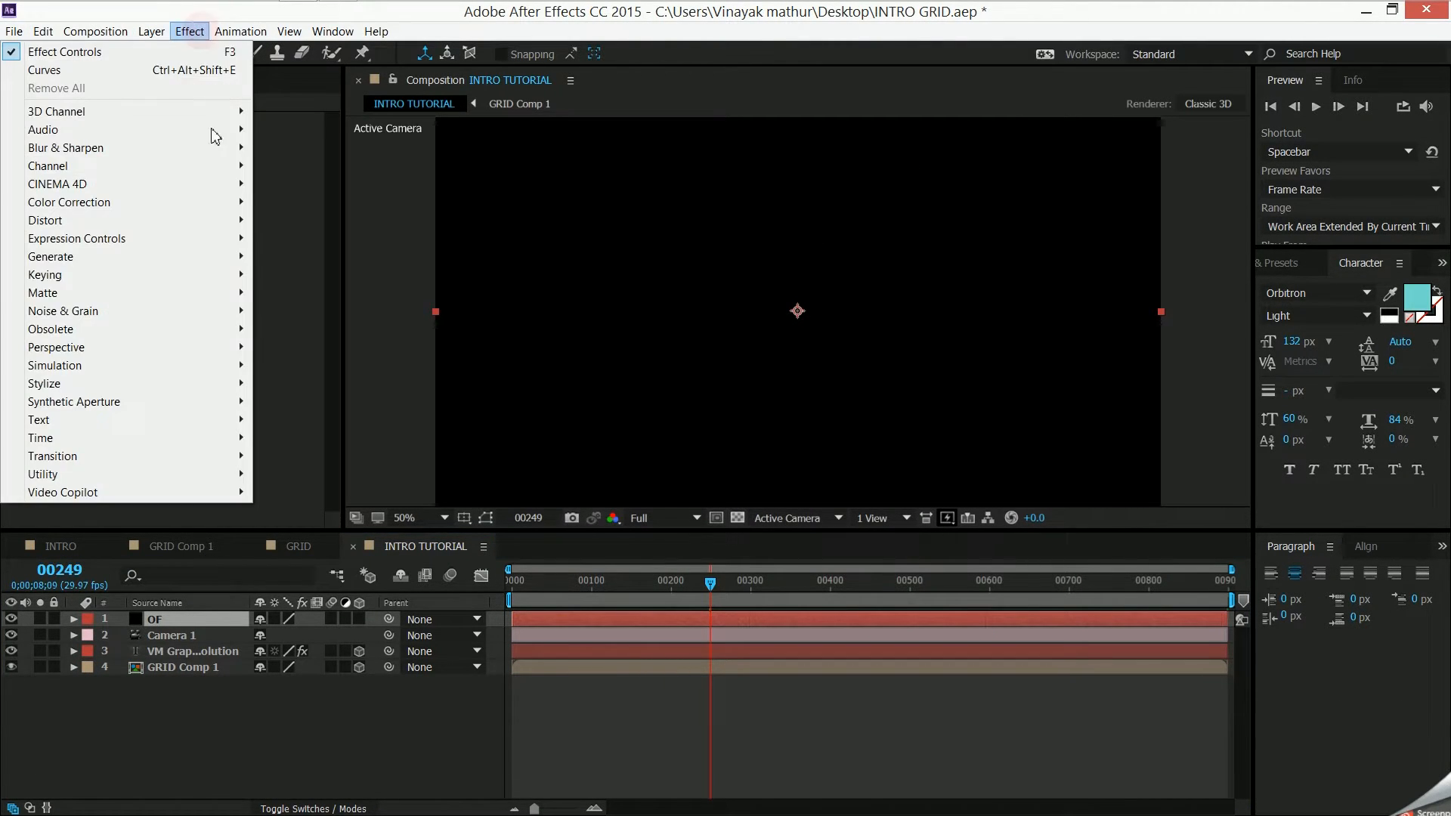
mouse_move(202, 492)
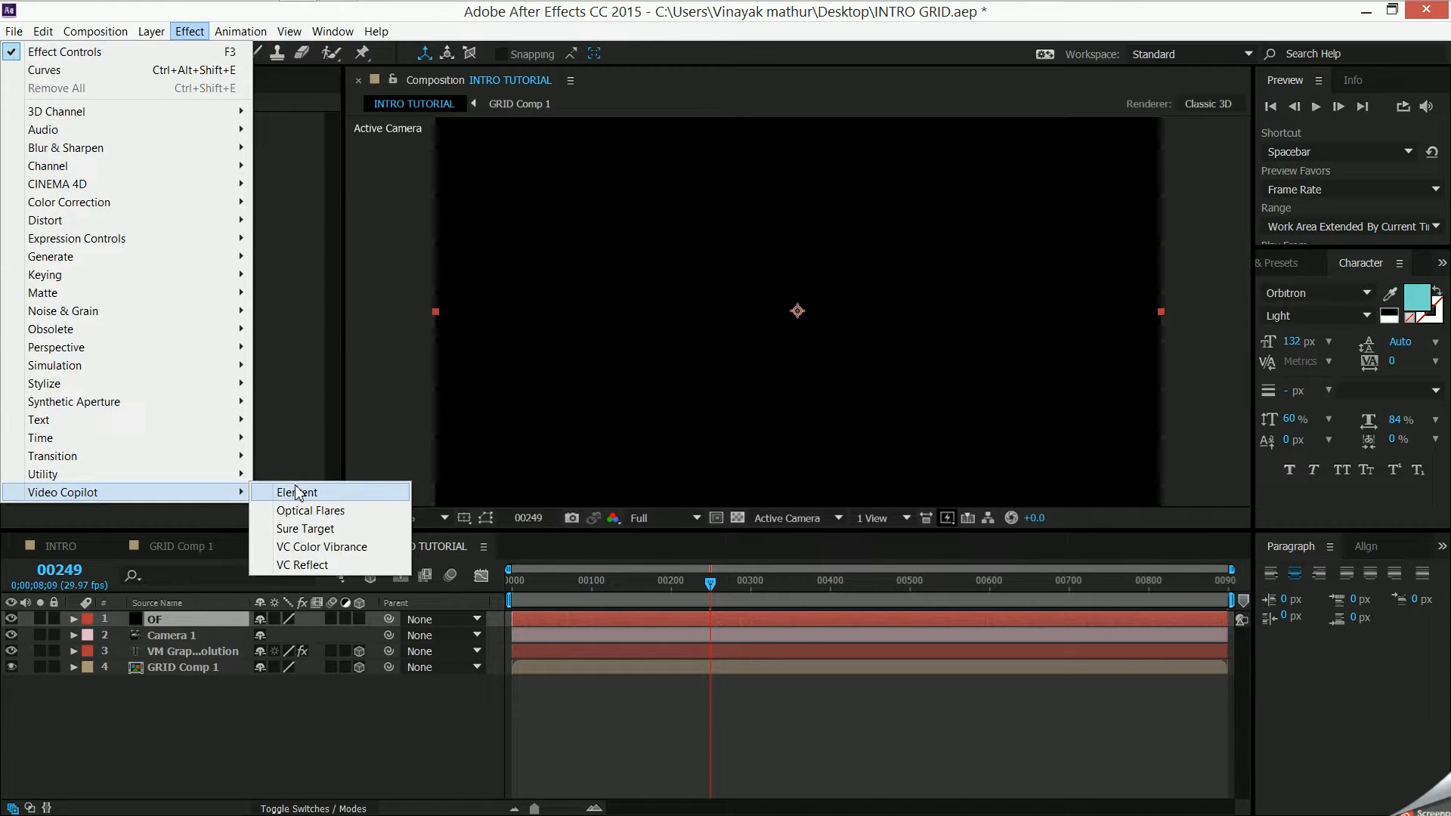
left_click(311, 511)
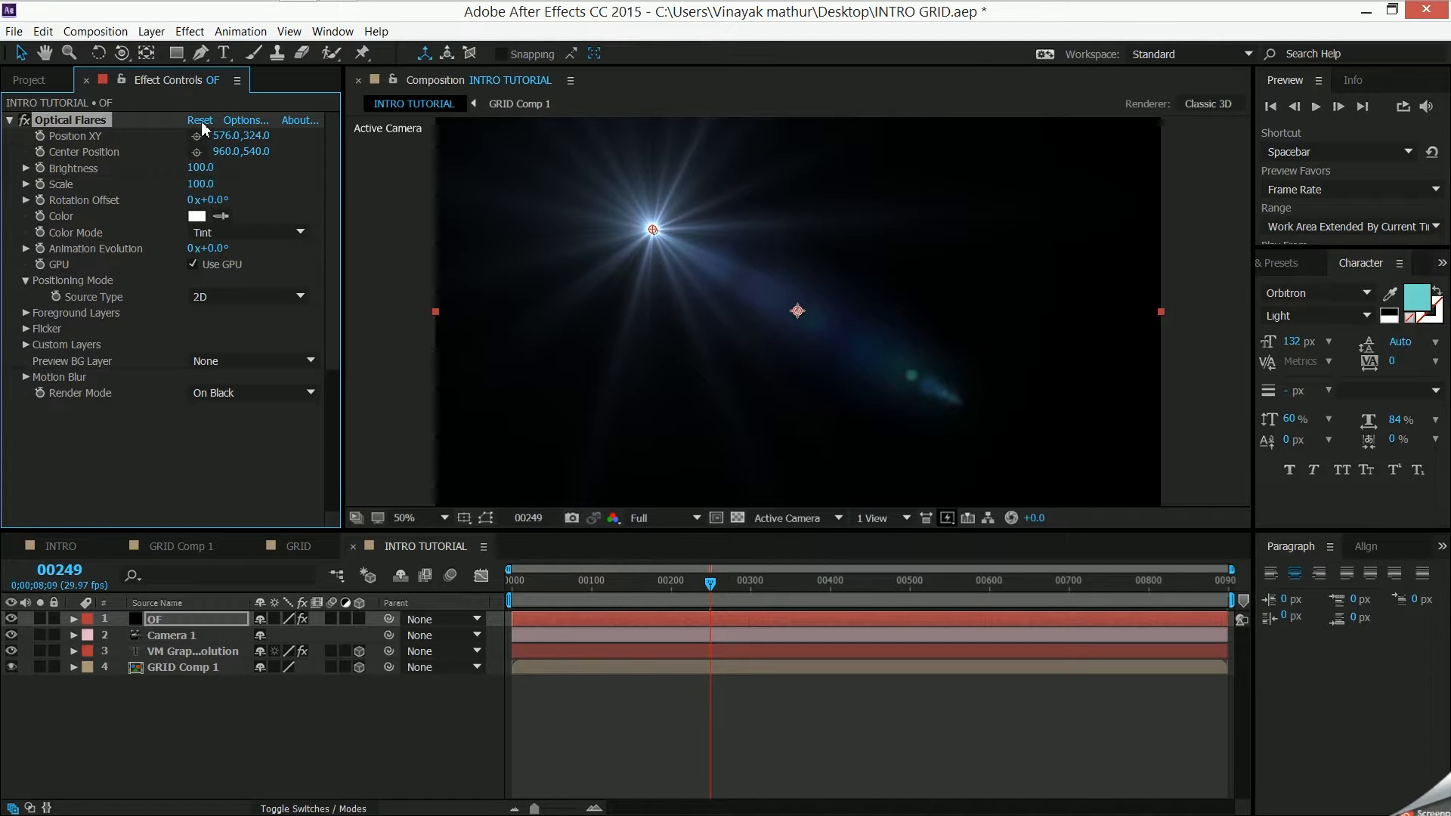
left_click(229, 120)
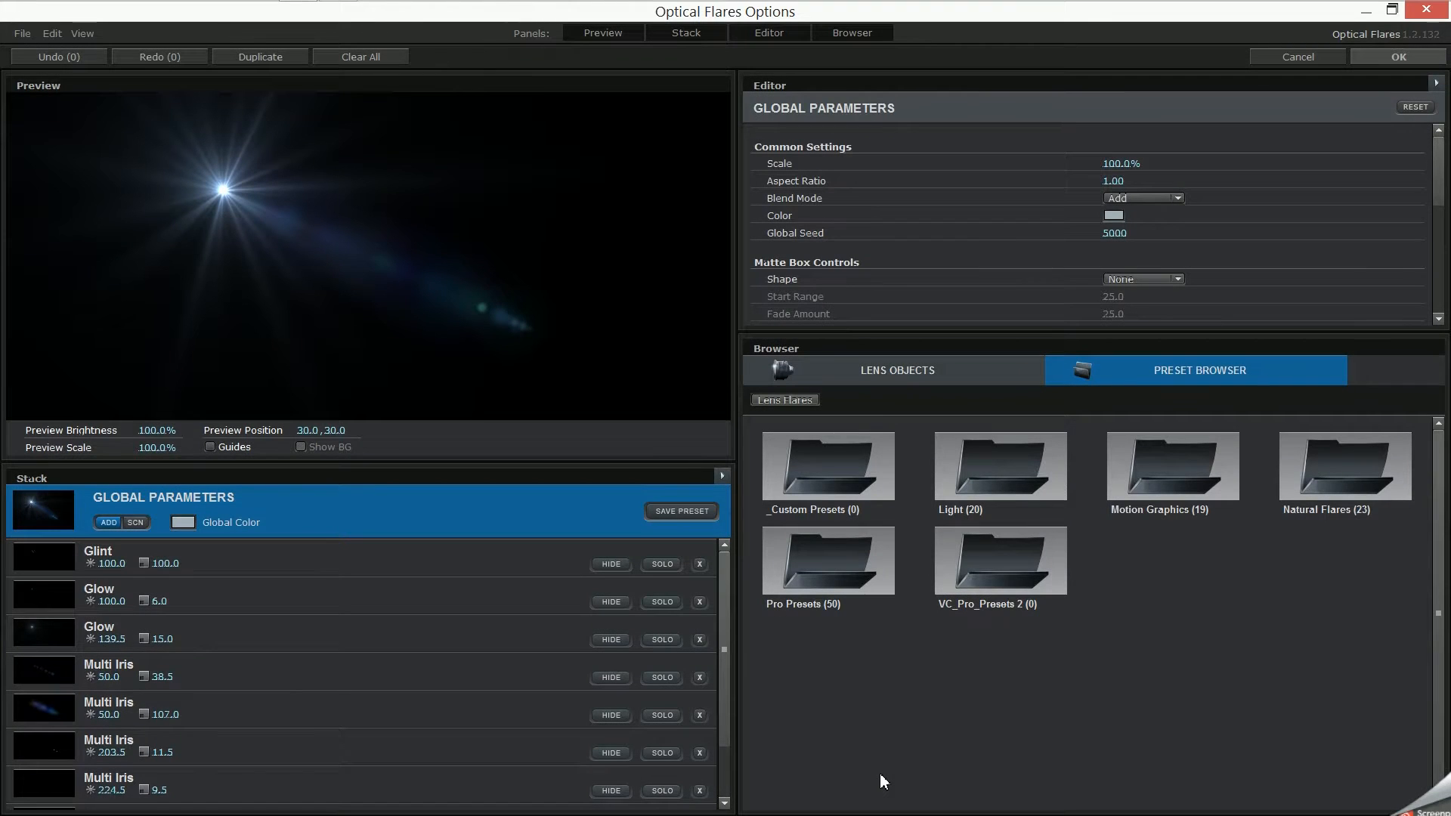
- Look through the Light, Motion Graphics and Natural Flares preset folders for a suitable lens flare
left_click(1022, 477)
scroll(1210, 613, "down", 2)
scroll(1209, 613, "down", 1)
scroll(1200, 606, "up", 3)
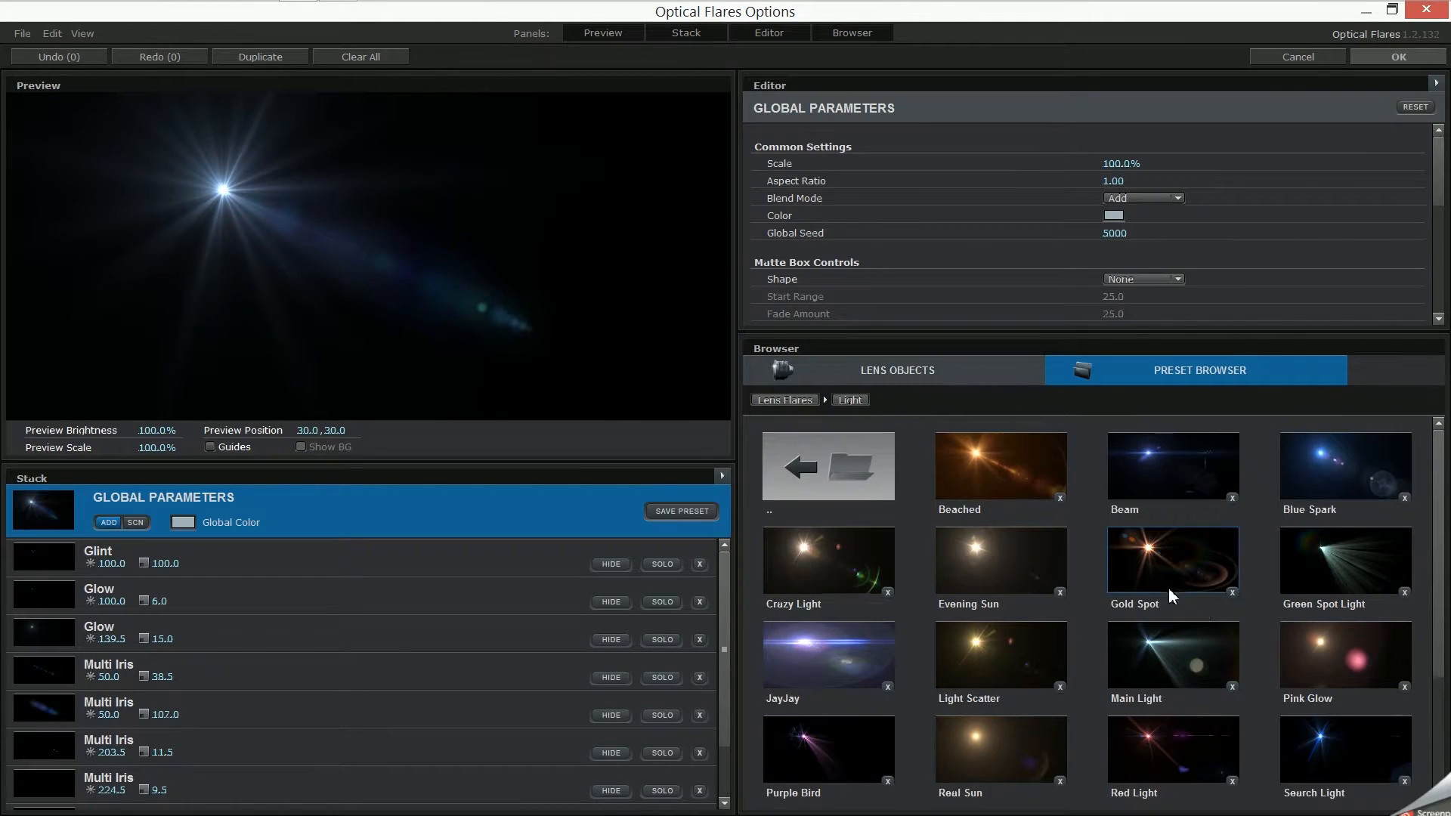
left_click(793, 466)
left_click(1195, 469)
scroll(1273, 509, "down", 2)
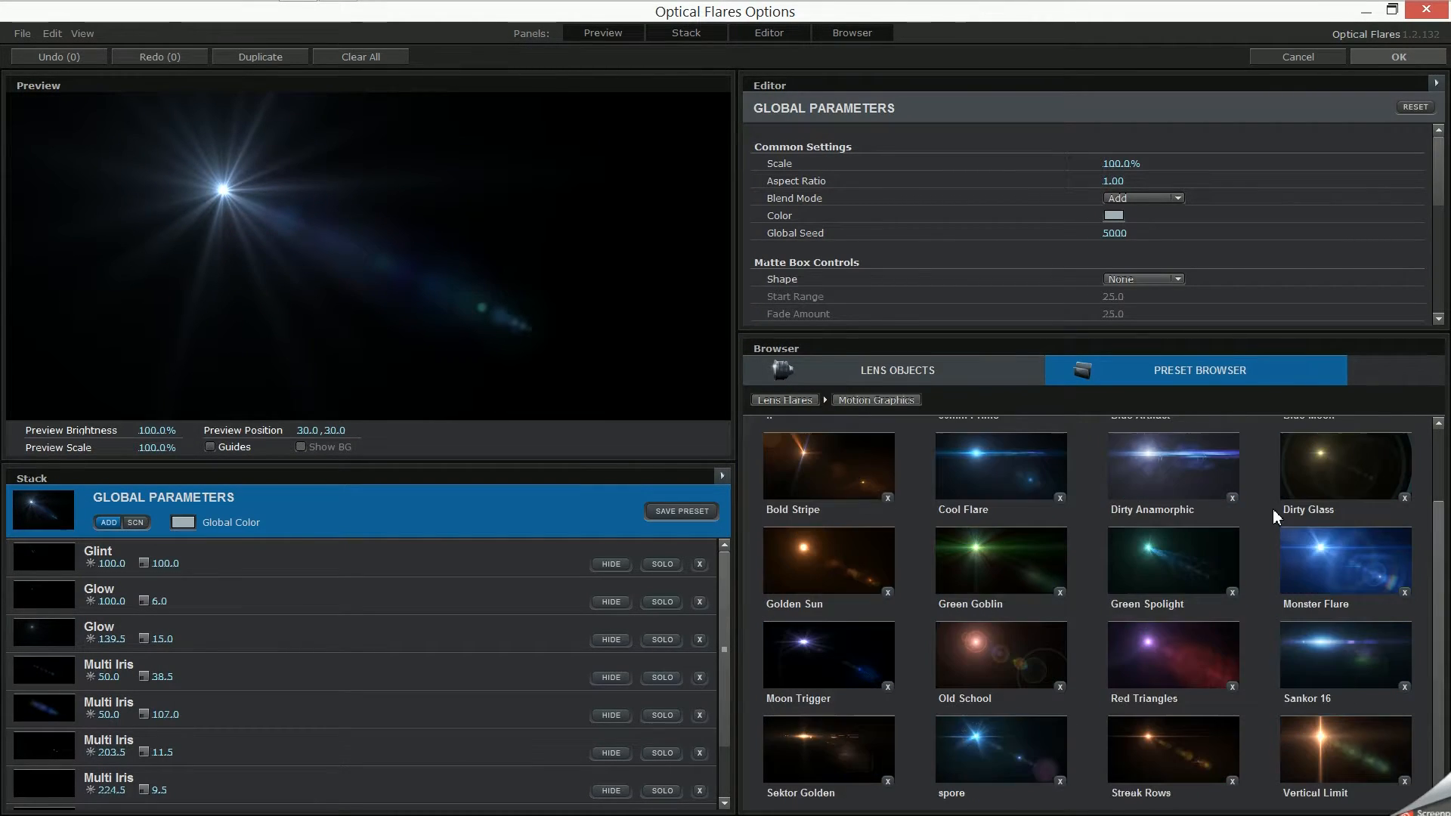
scroll(1271, 508, "up", 2)
left_click(892, 466)
left_click(1294, 454)
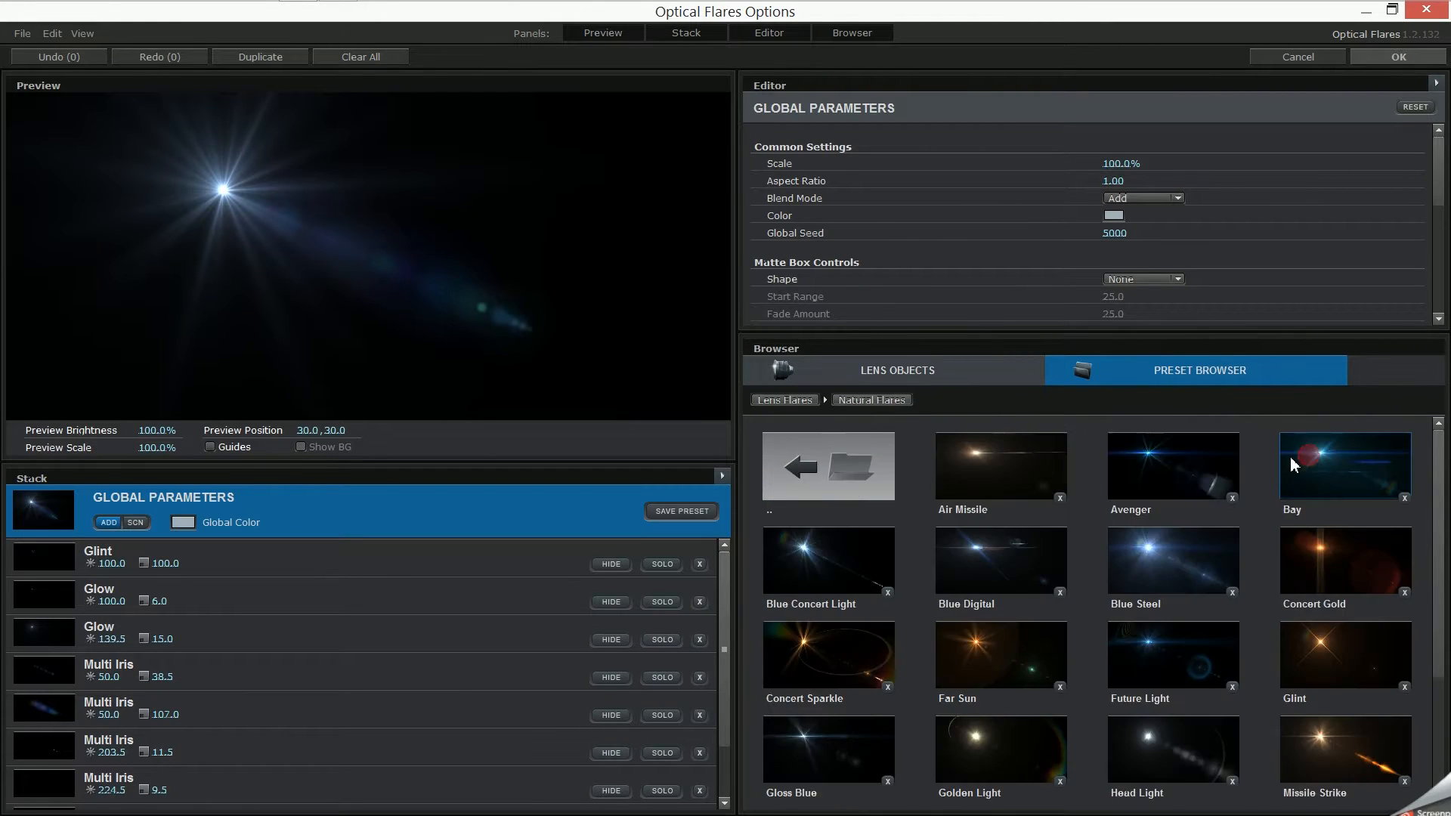
scroll(1270, 484, "down", 2)
scroll(1249, 560, "up", 2)
left_click(812, 484)
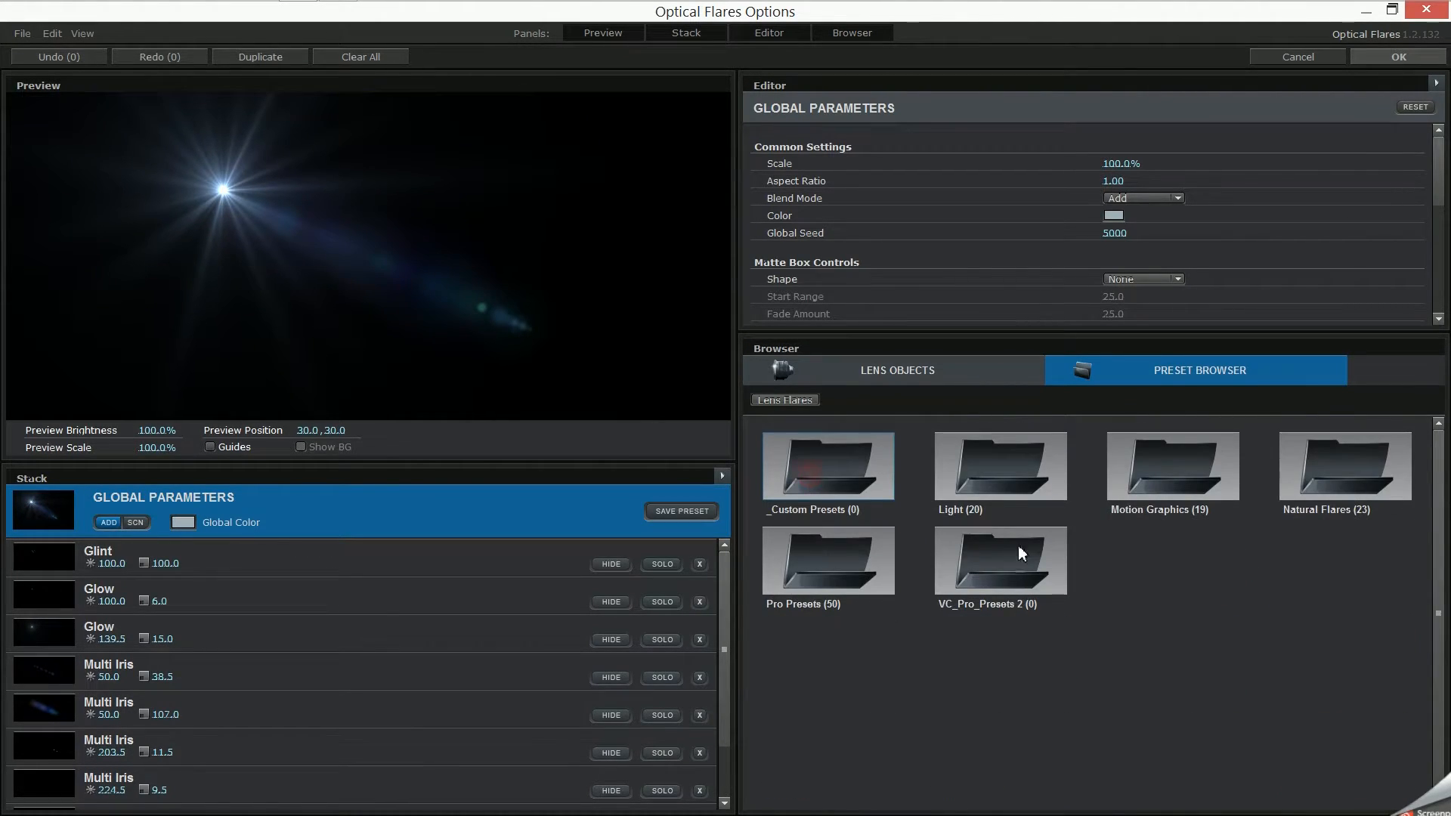
- Load the Cool Flare preset from the Motion Graphics folder
left_click(1173, 488)
scroll(1149, 548, "down", 1)
scroll(1117, 567, "down", 1)
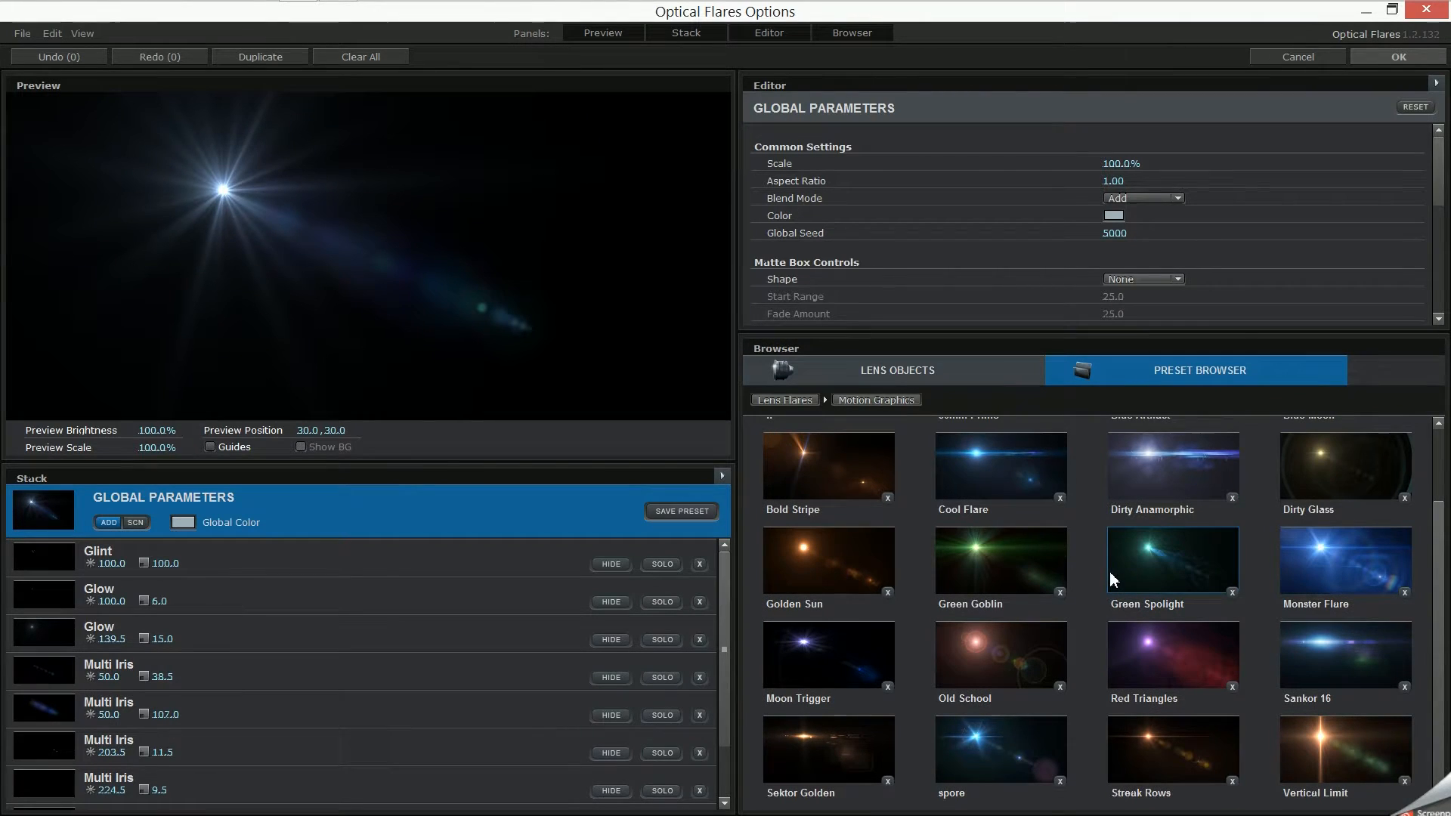
left_click(1049, 496)
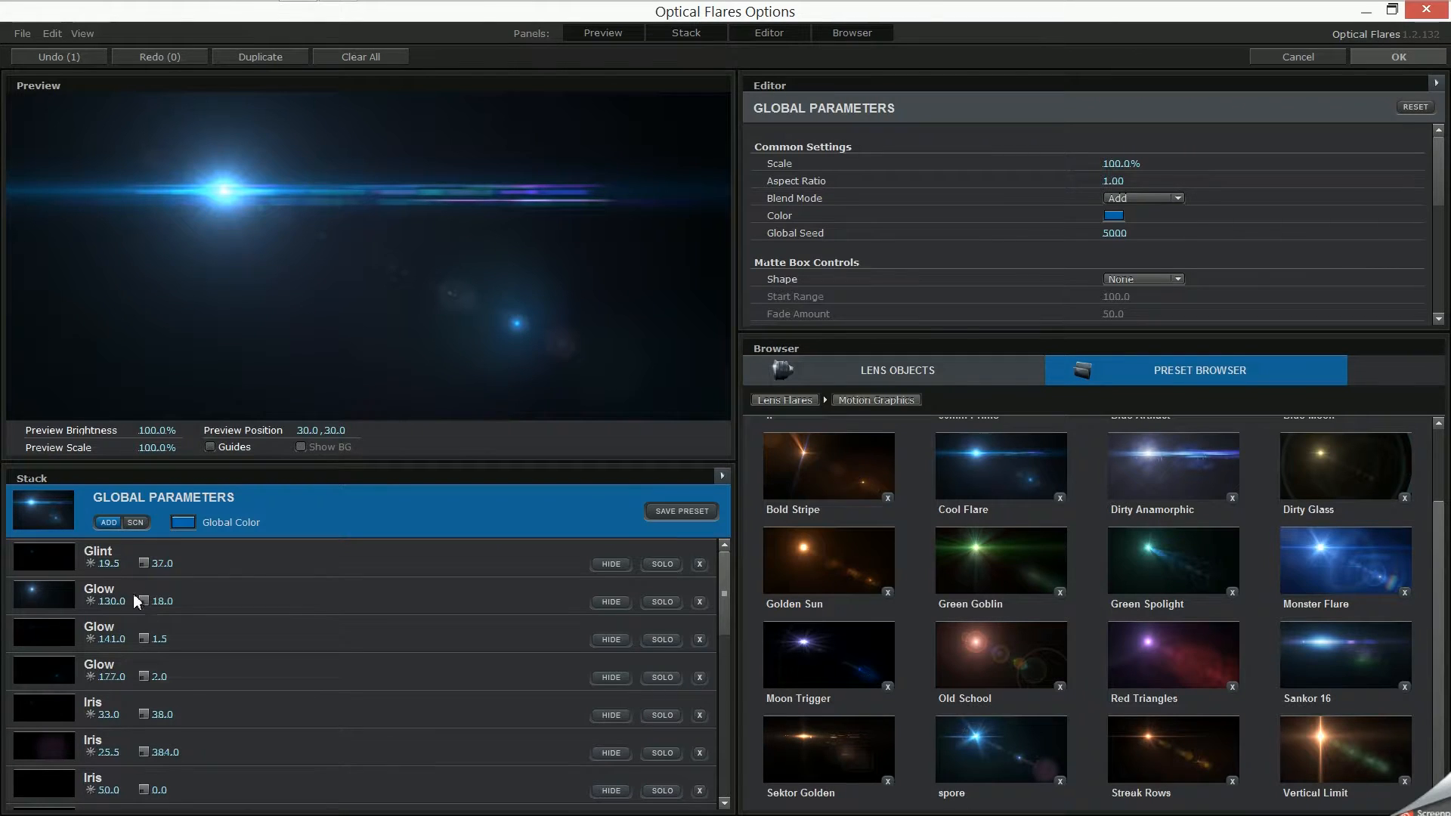
- Hide the Spike Glow and the Glow with brightness 130.0 in the flare's stack, and accept the flare options
scroll(727, 589, "down", 4)
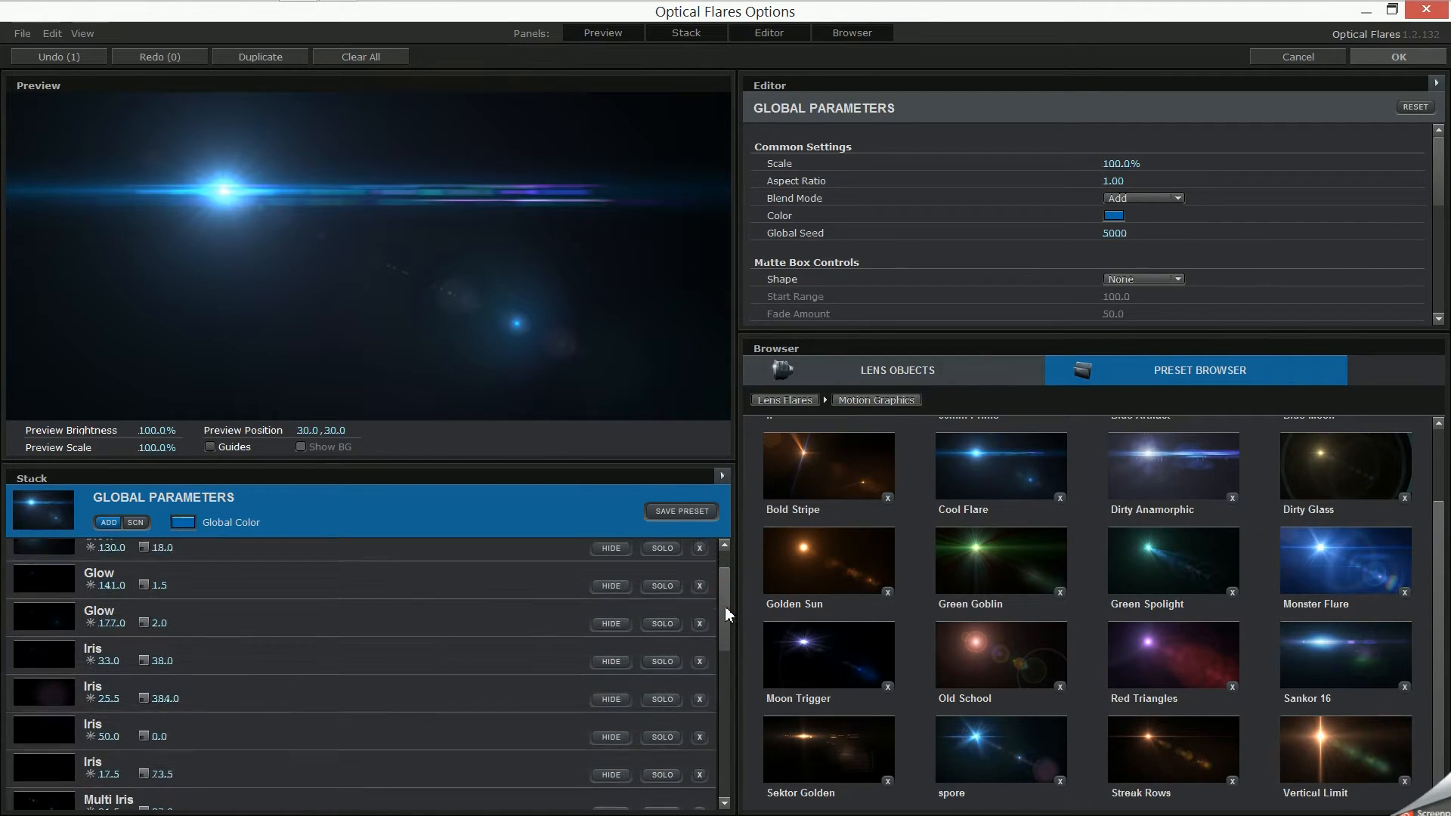
left_click(609, 577)
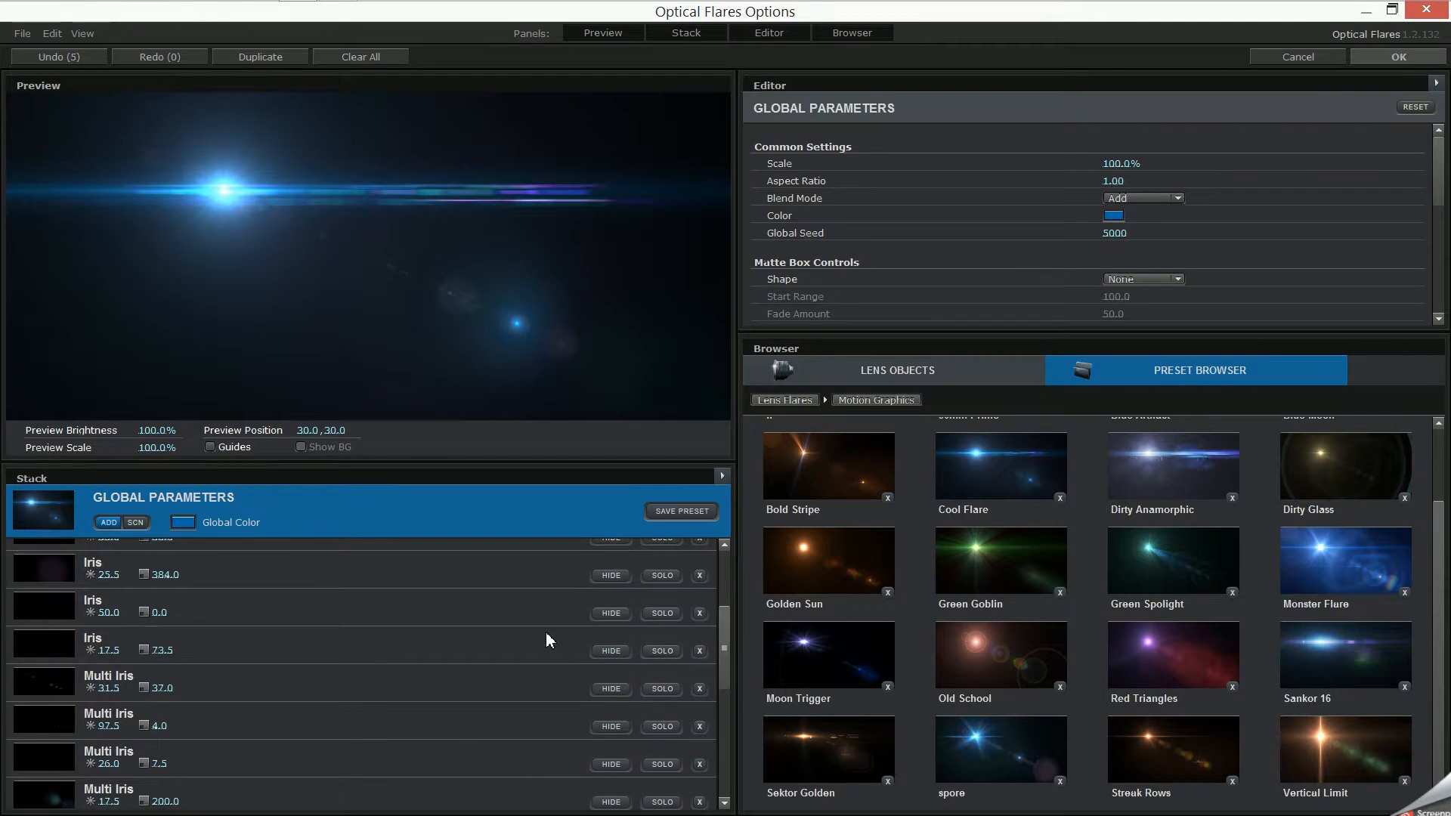
scroll(545, 635, "down", 4)
scroll(543, 632, "down", 5)
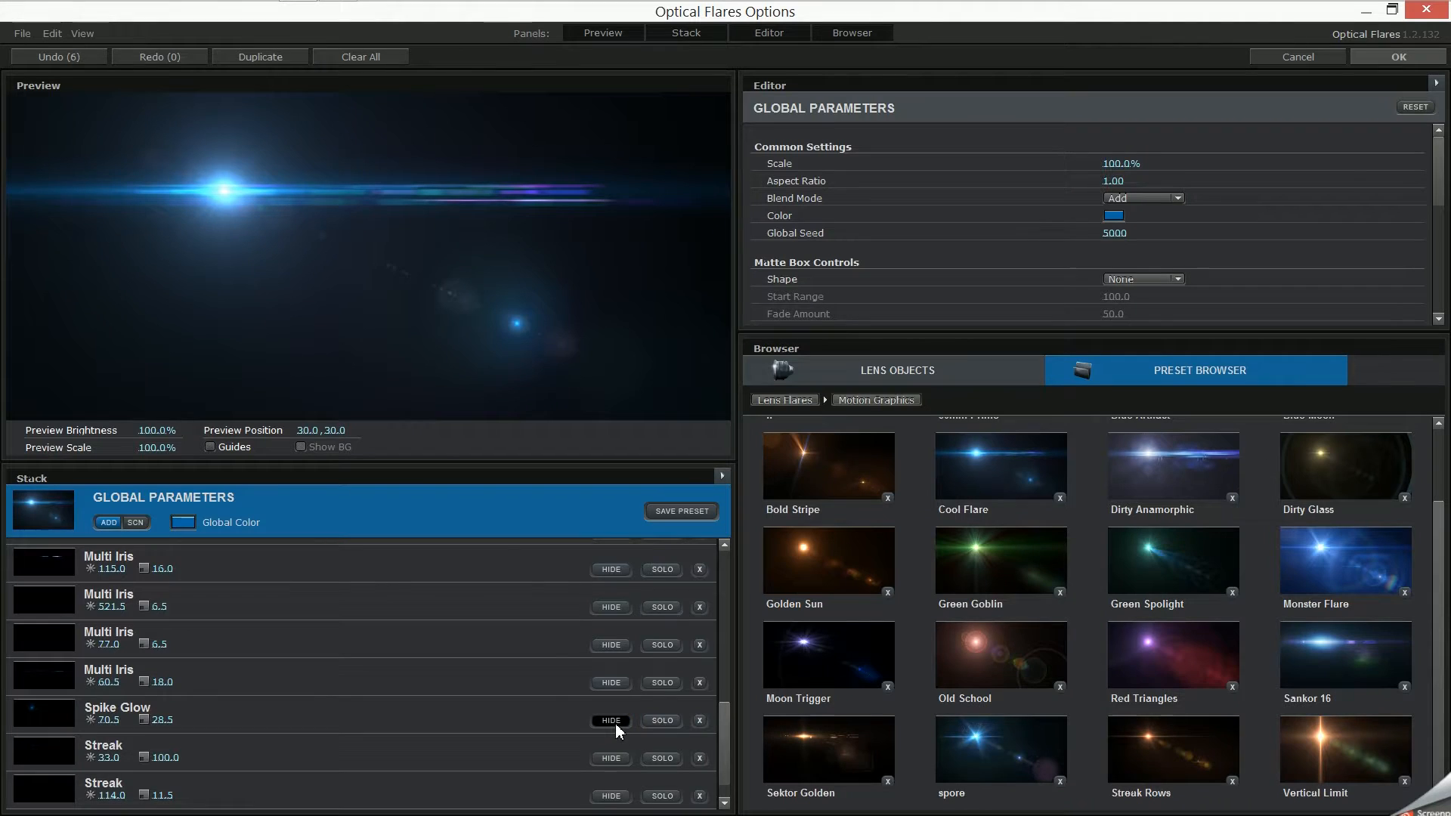
scroll(604, 715, "down", 1)
scroll(601, 711, "up", 8)
scroll(595, 624, "up", 2)
left_click(628, 602)
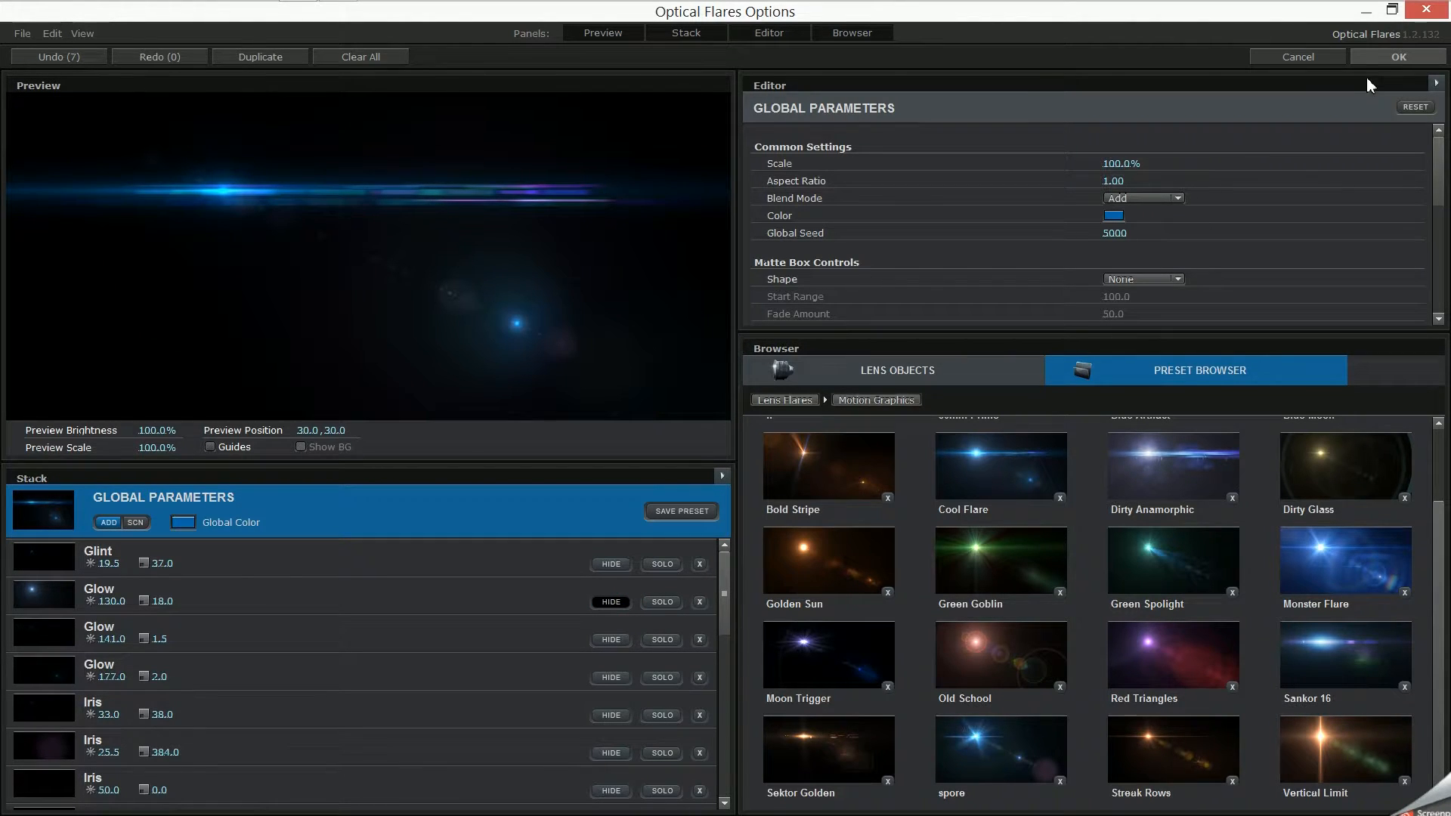
left_click(1377, 52)
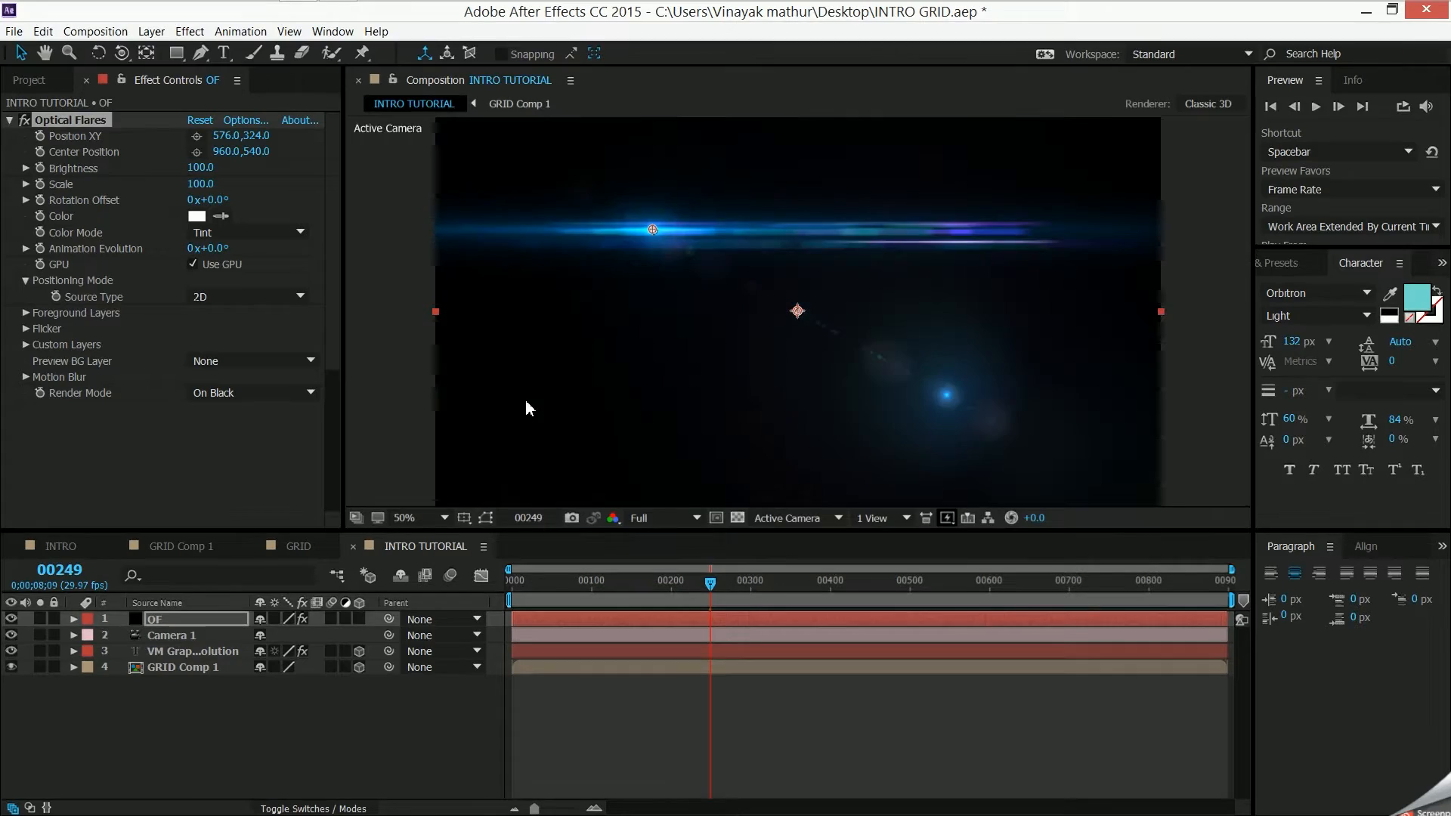
- Set the Optical Flares positioning source type to 3D
left_click(249, 296)
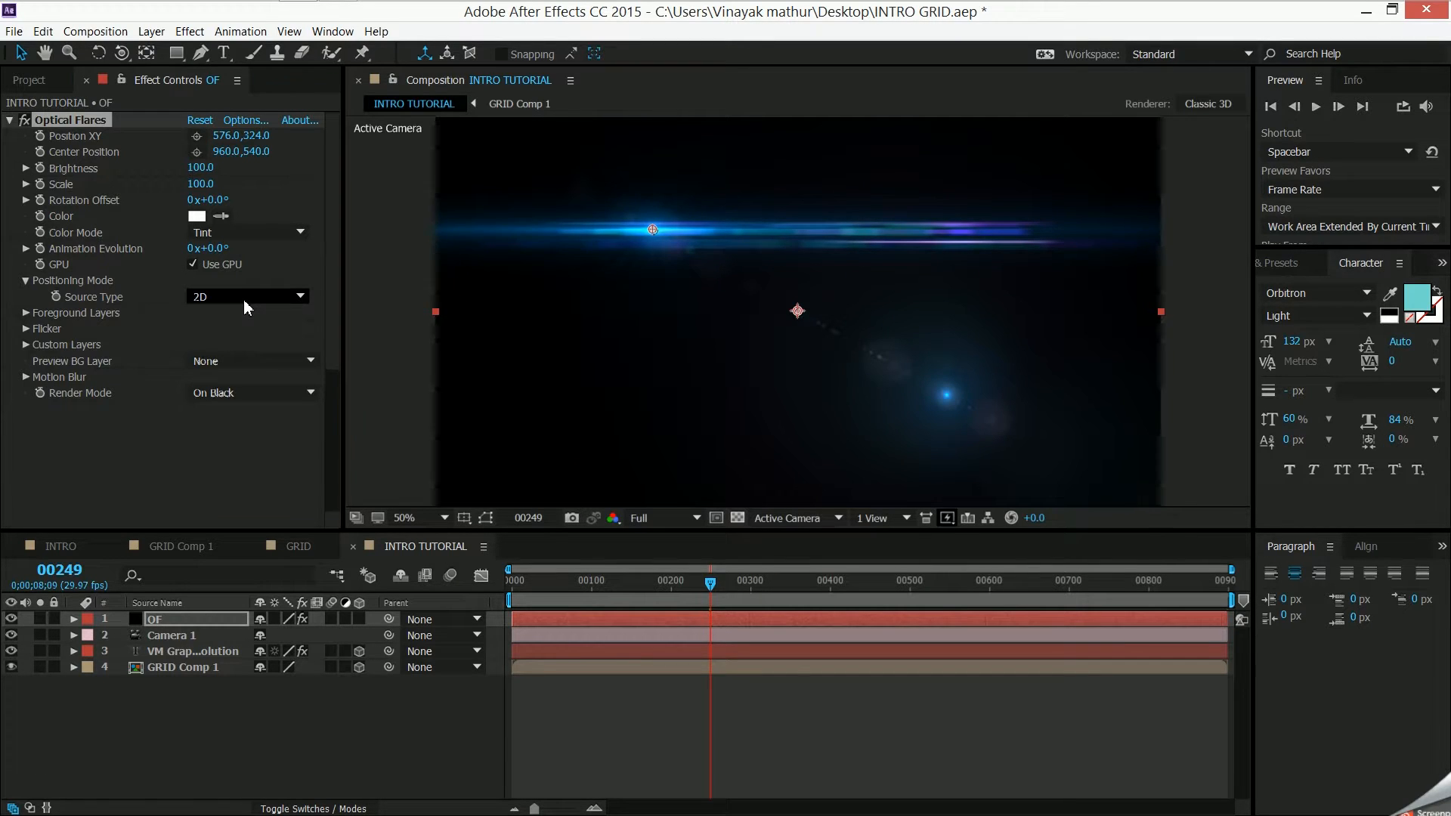
left_click(252, 335)
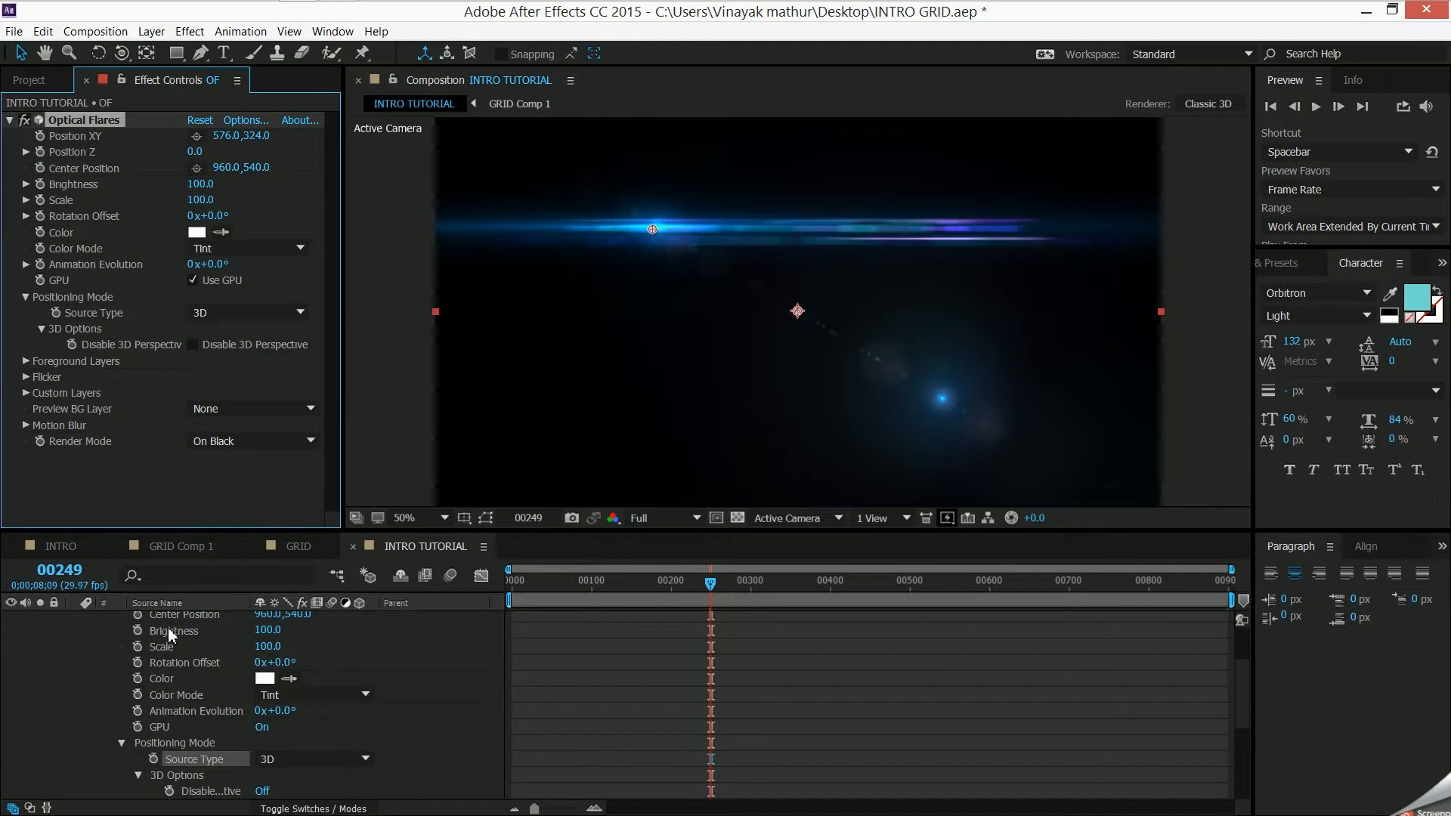
scroll(200, 631, "up", 1)
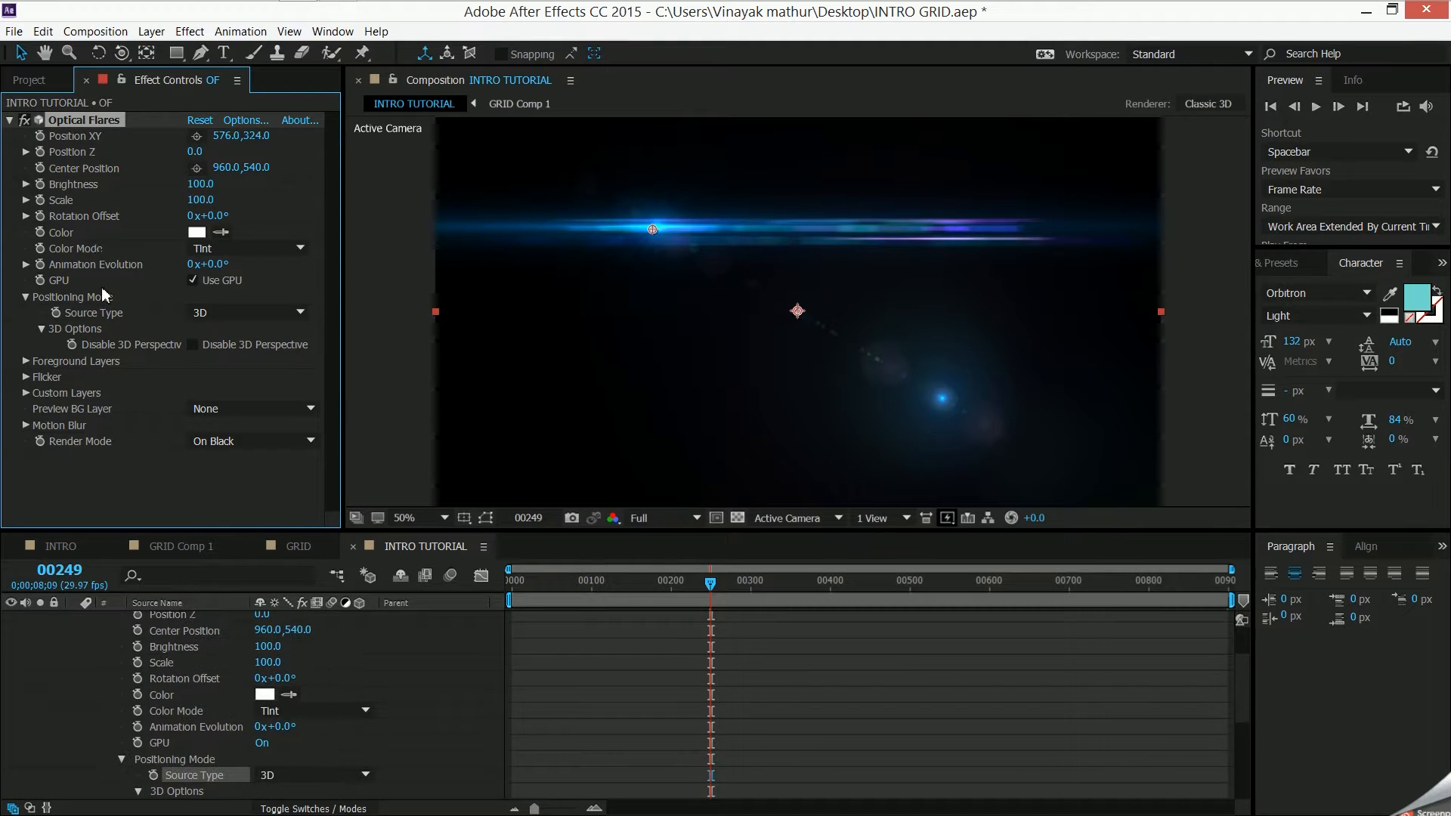
- Try the Multiply color mode on the OF layer's flare and return it to Tint, leaving the preview background layer unchanged
left_click(239, 252)
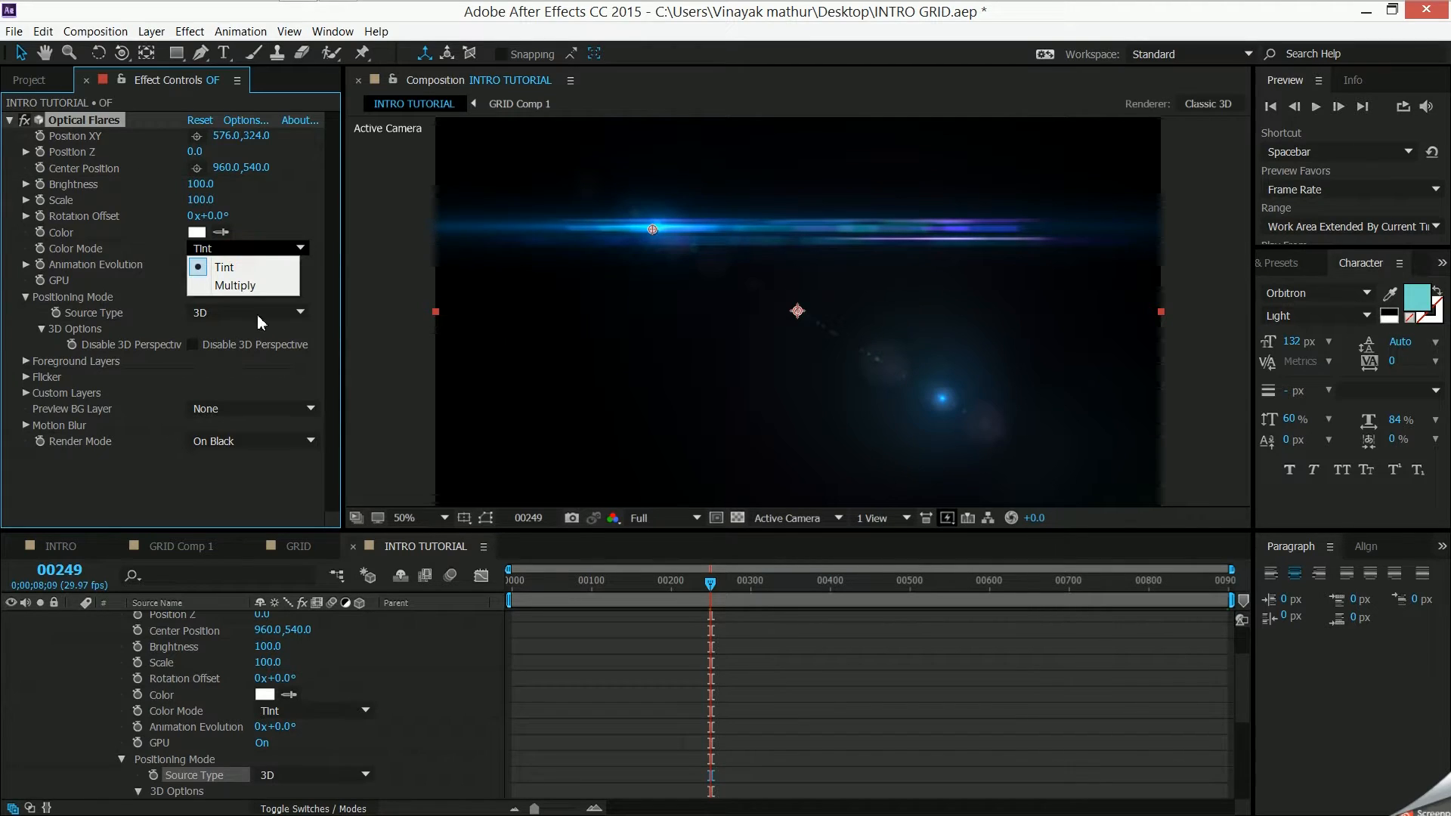
left_click(241, 285)
left_click(254, 248)
left_click(256, 270)
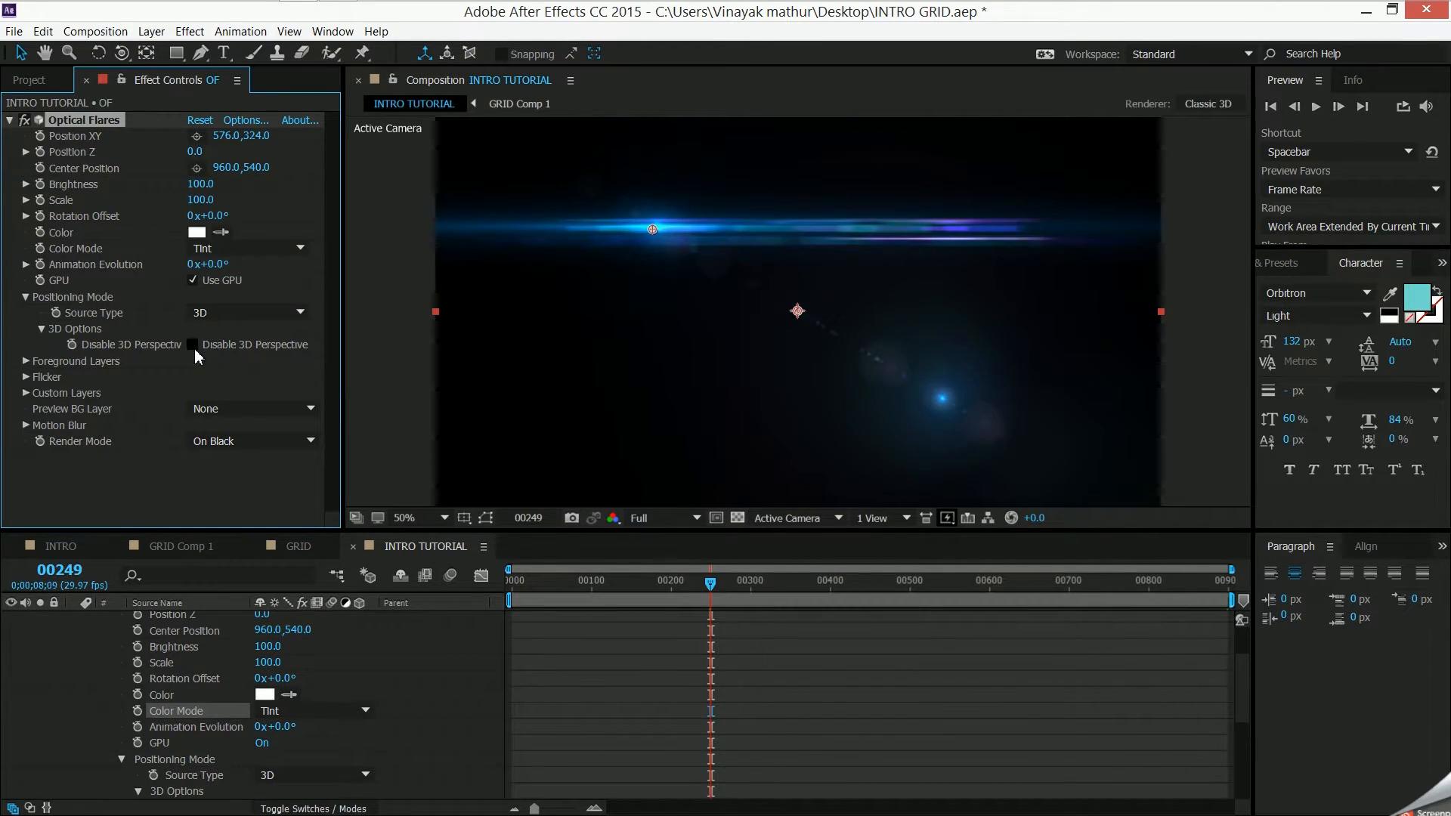
left_click(198, 412)
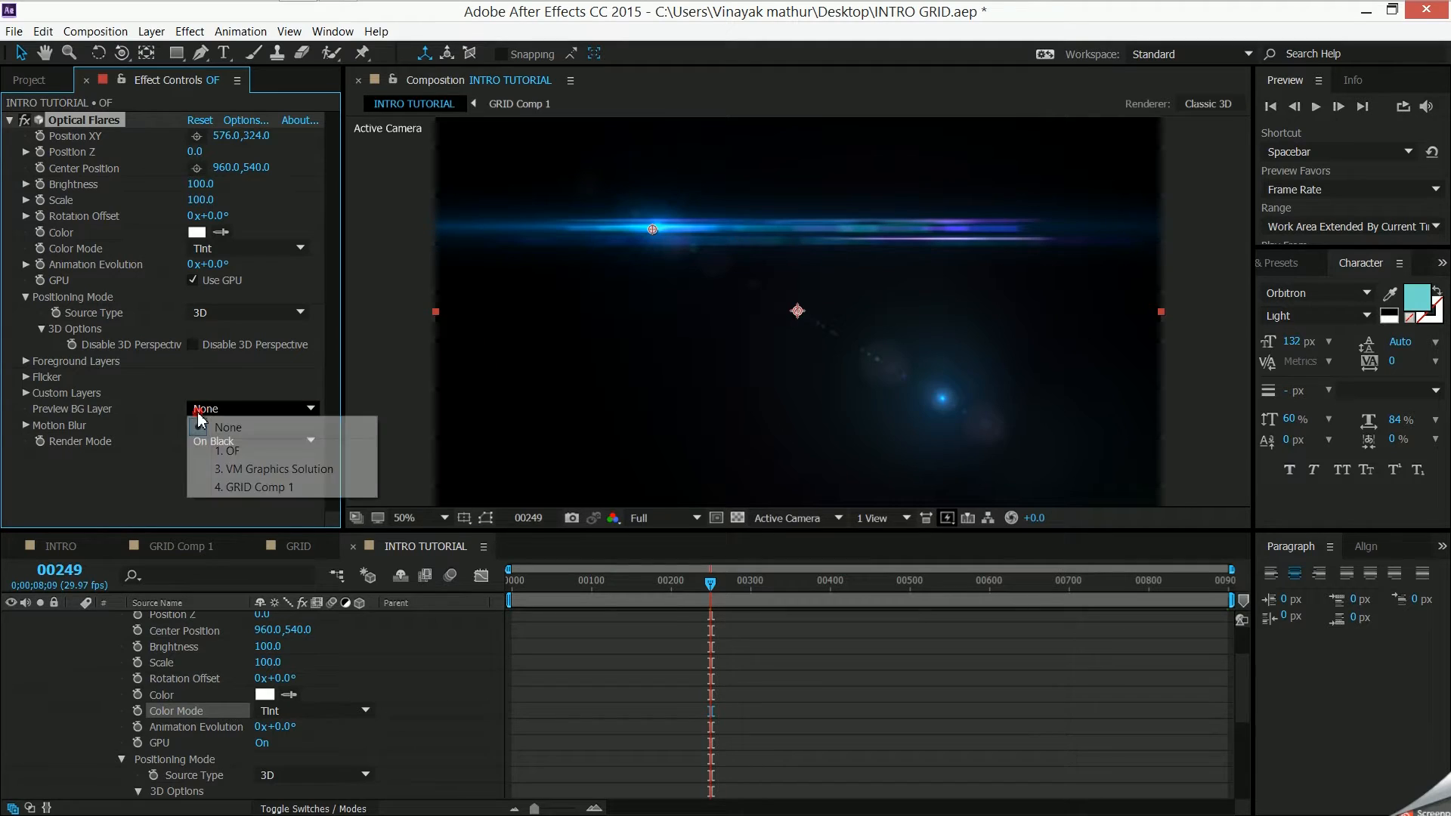
left_click(133, 468)
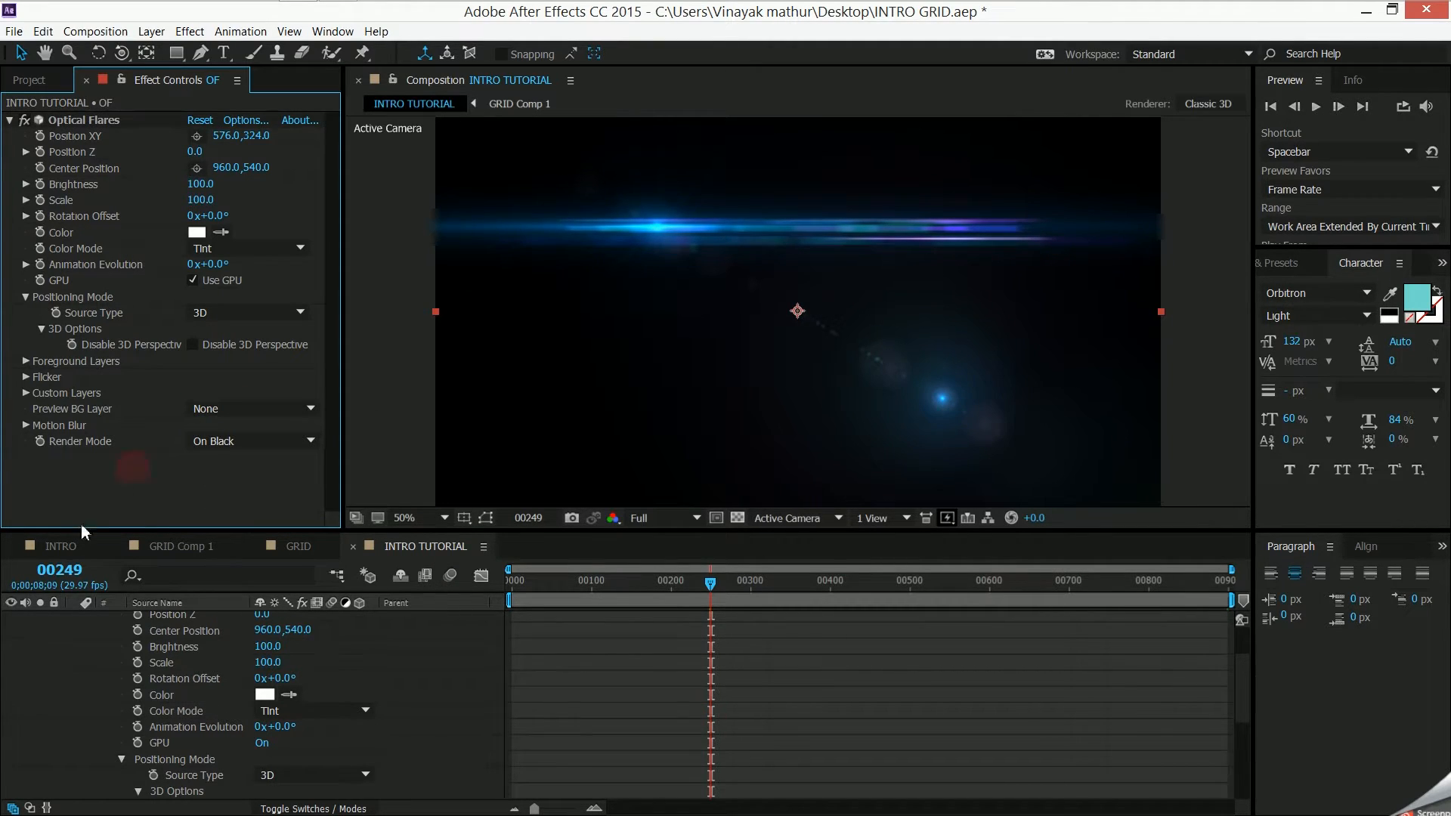
- Set the OF layer's blending mode to Screen and scrub to frame 143 to check the flare over the title
scroll(147, 621, "up", 3)
left_click(74, 620)
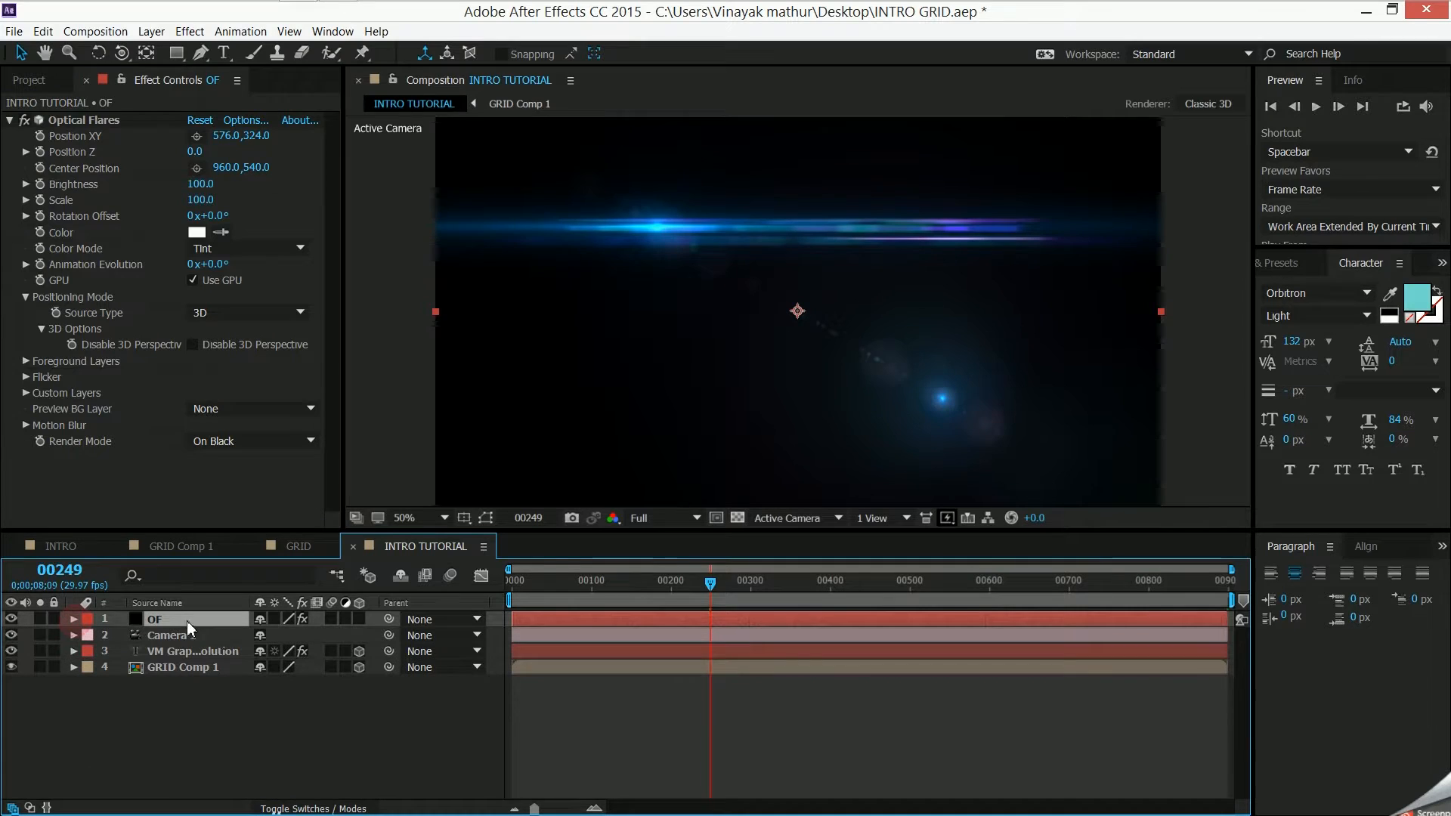
left_click(325, 809)
left_click(277, 621)
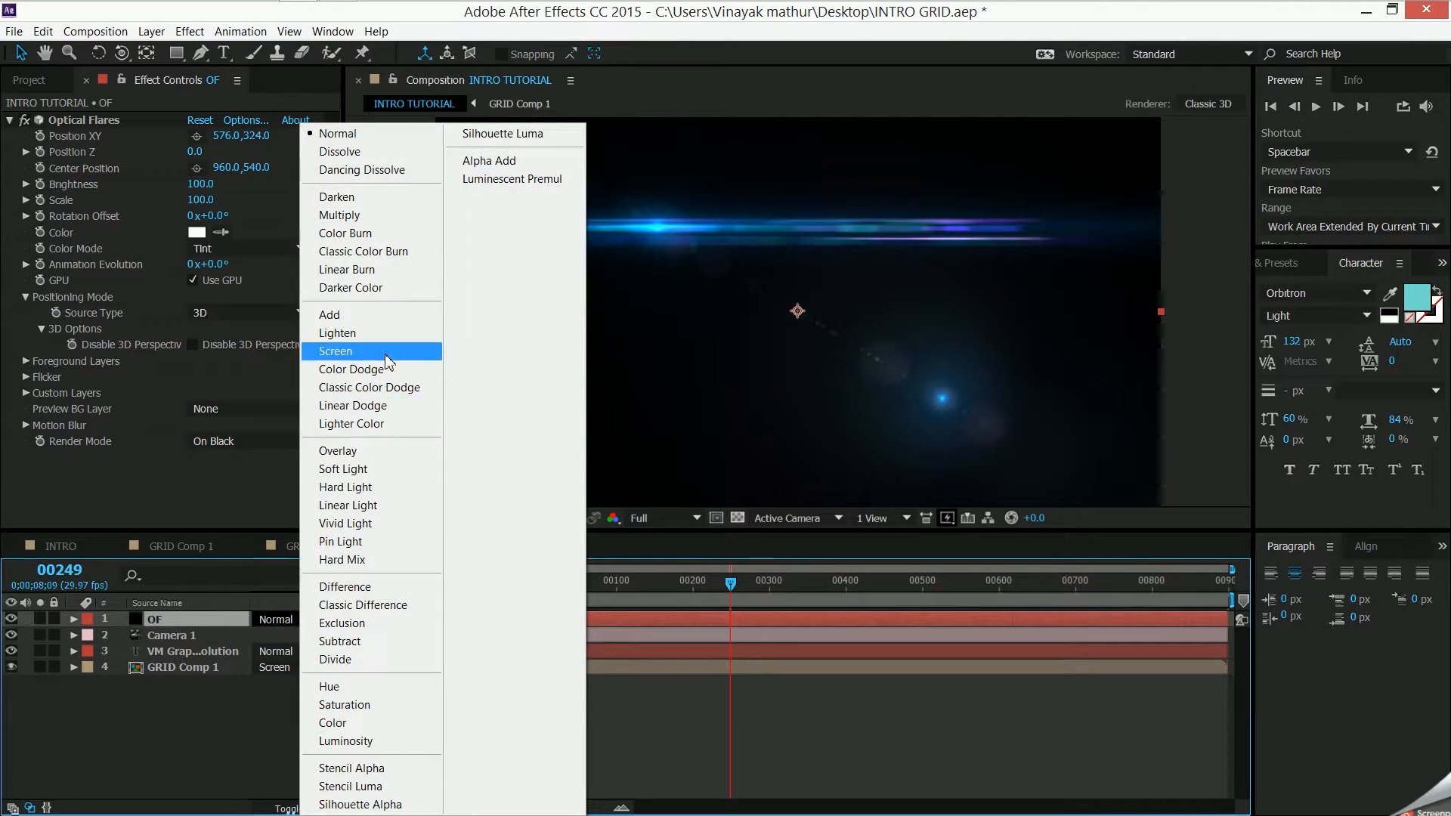
left_click(388, 363)
left_click_drag(739, 591, 642, 654)
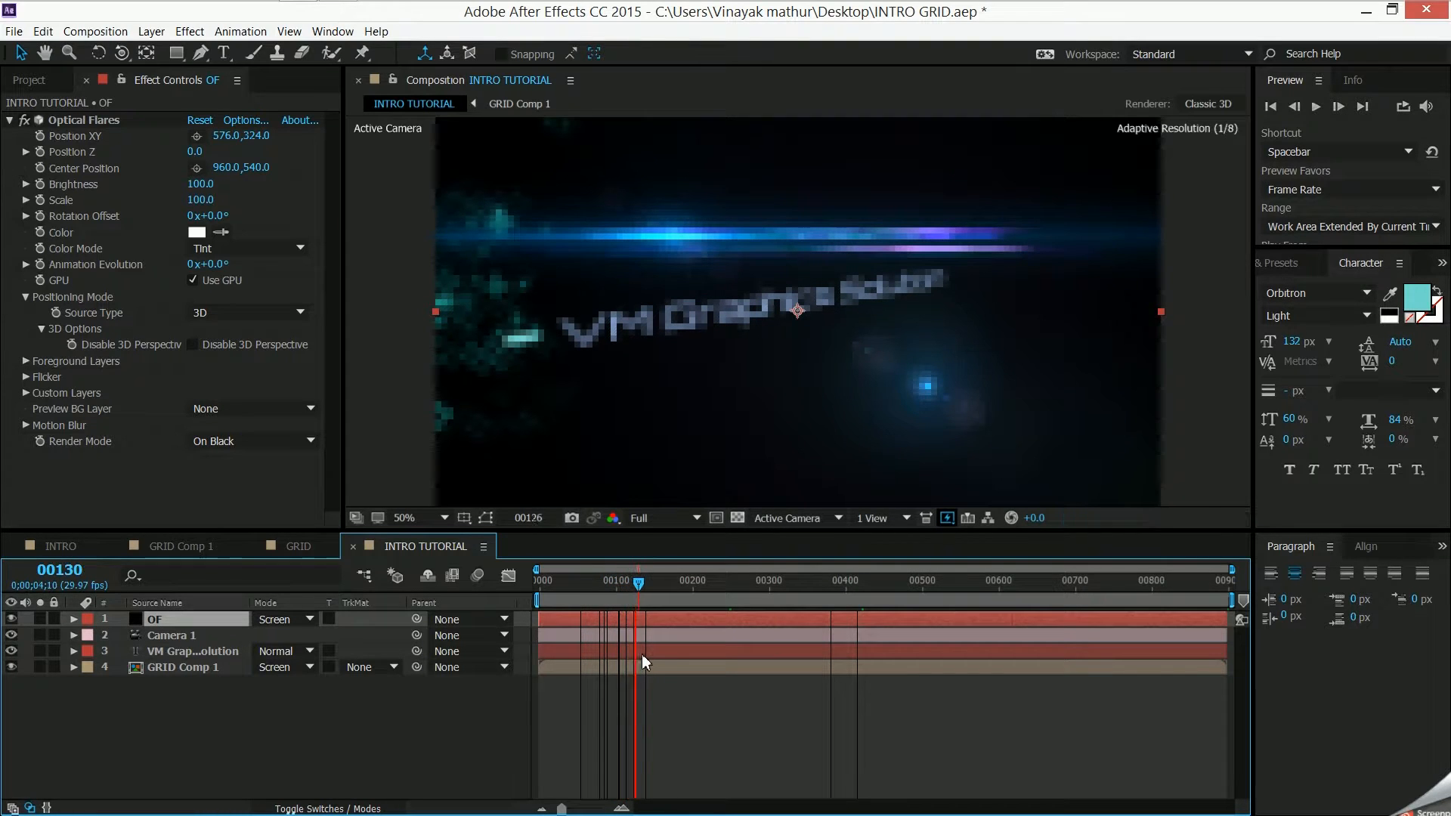
mouse_move(636, 585)
left_mouse_down()
mouse_move(663, 585)
mouse_move(650, 595)
left_mouse_up()
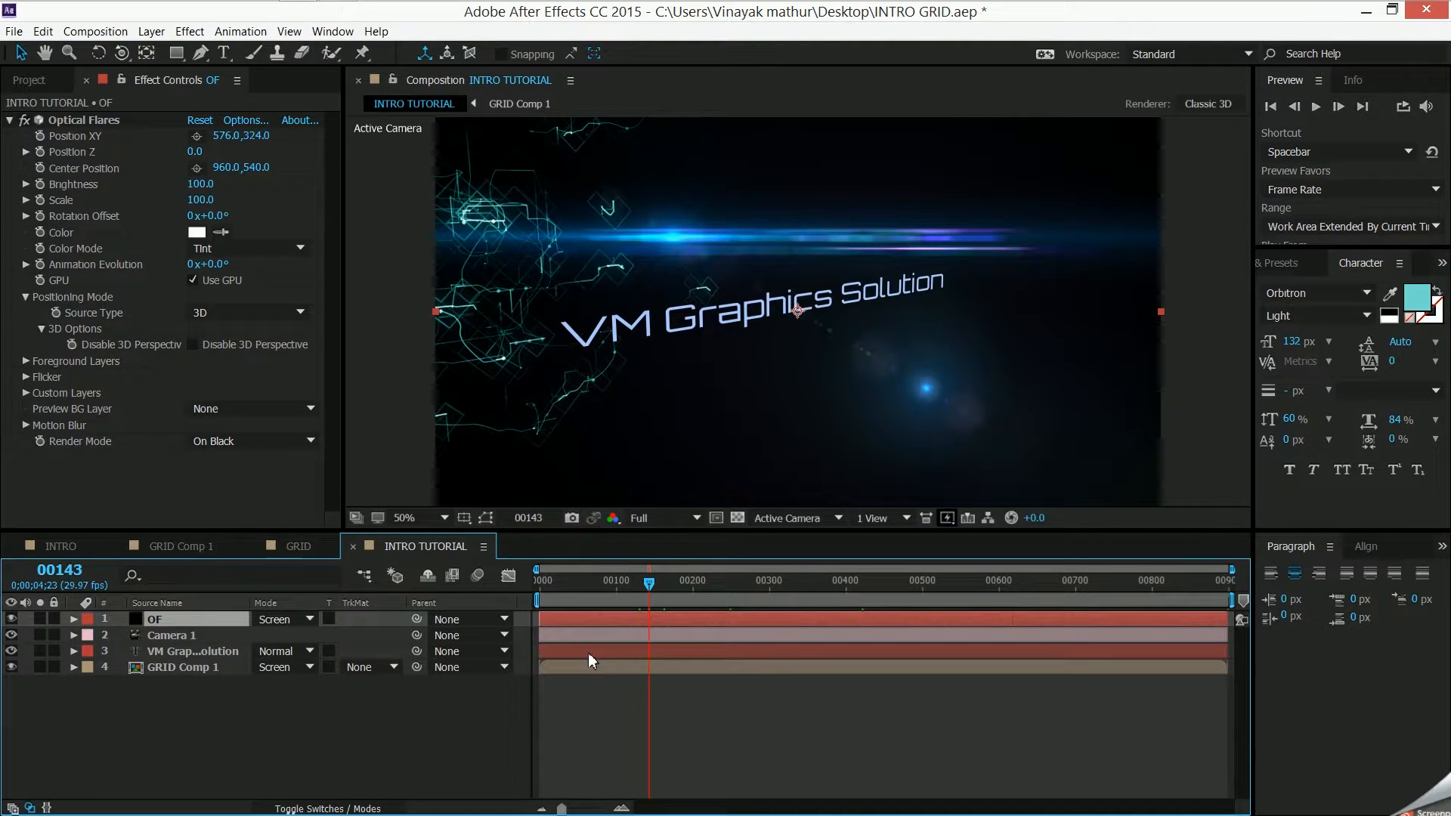
- Link the flare's Position Z to the first component of Camera 1's Position with a pick-whipped expression, and scrub to frame 88
left_click(74, 636)
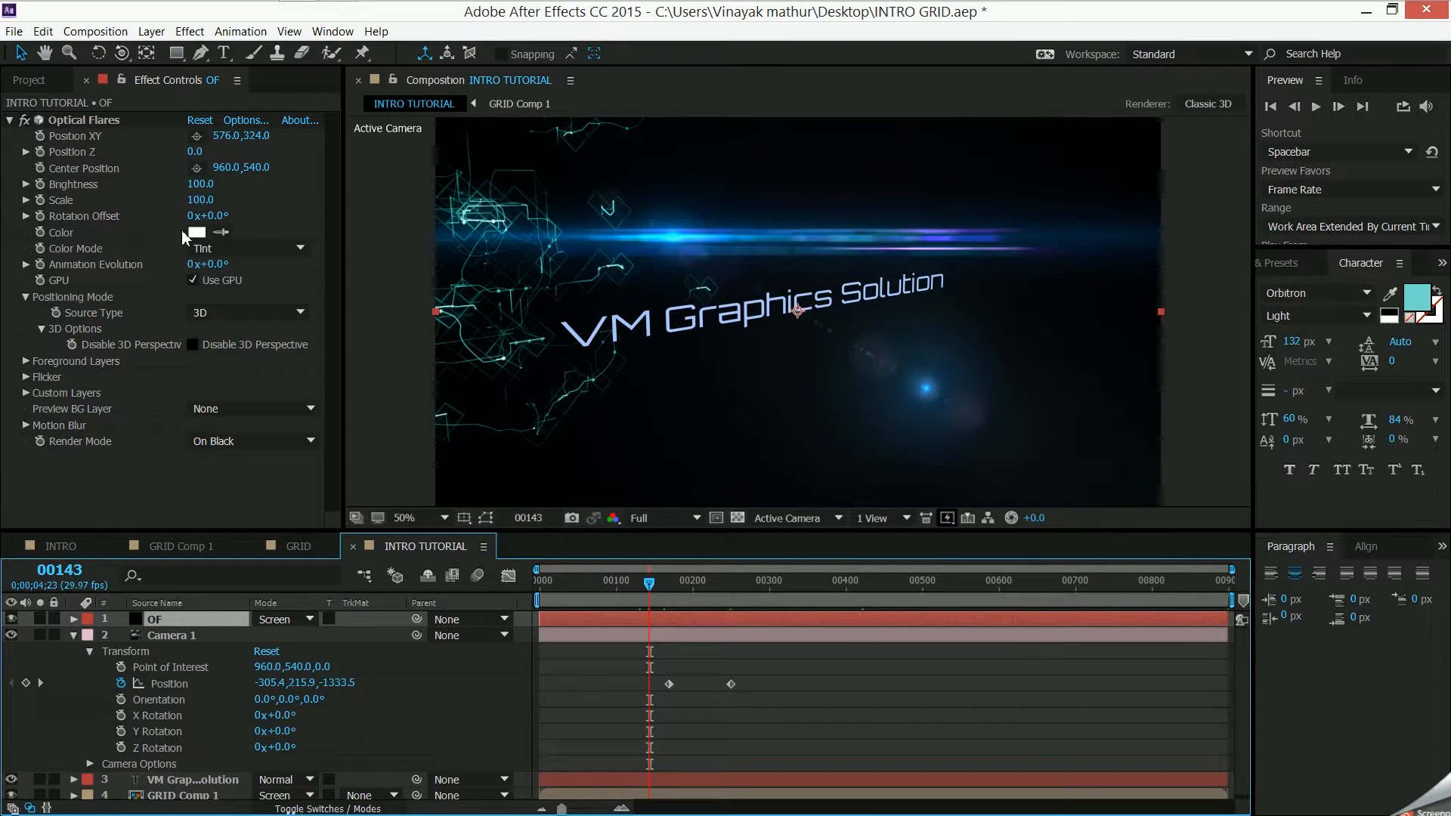
left_click(40, 152, "alt")
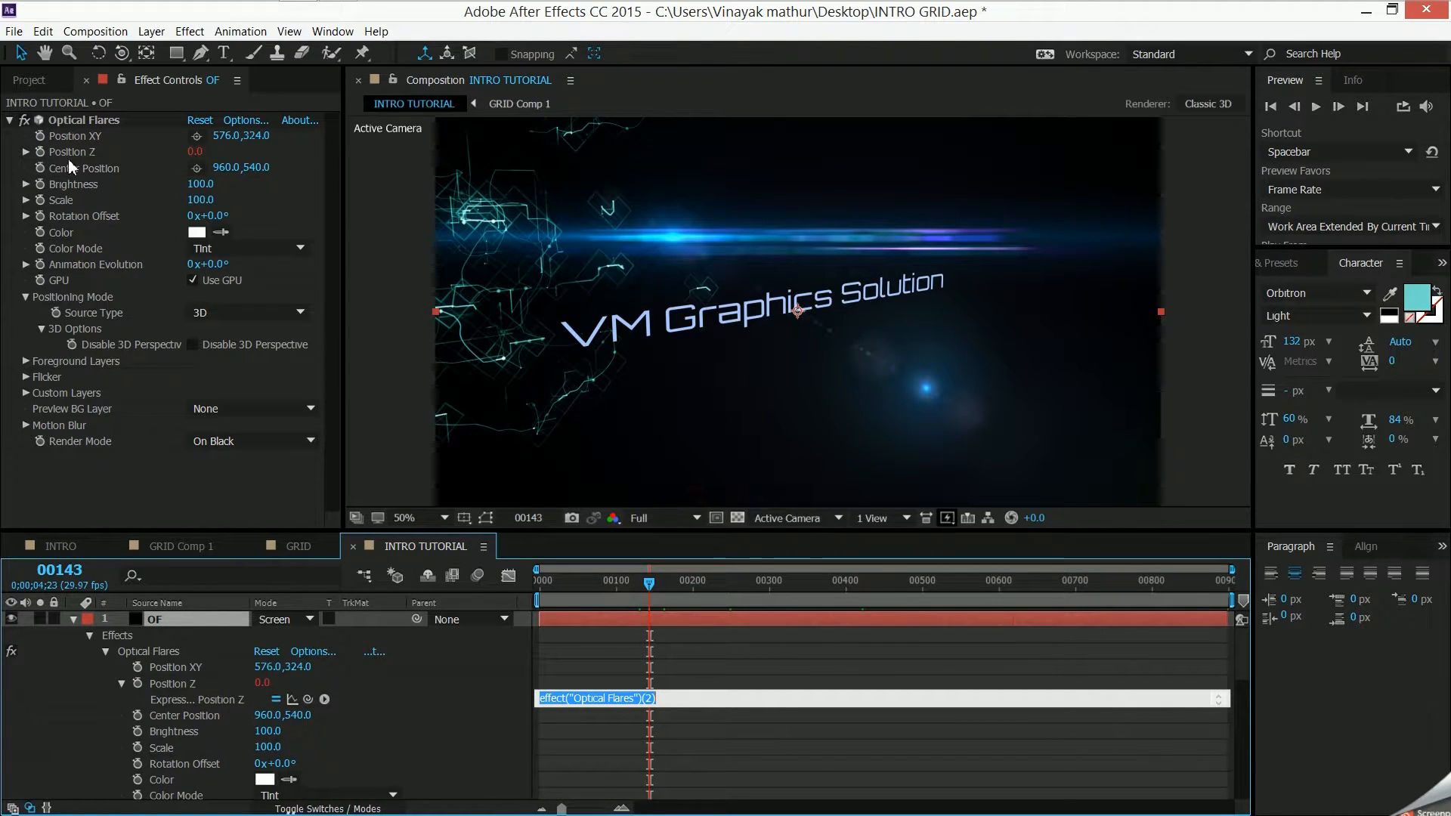
left_click(260, 693)
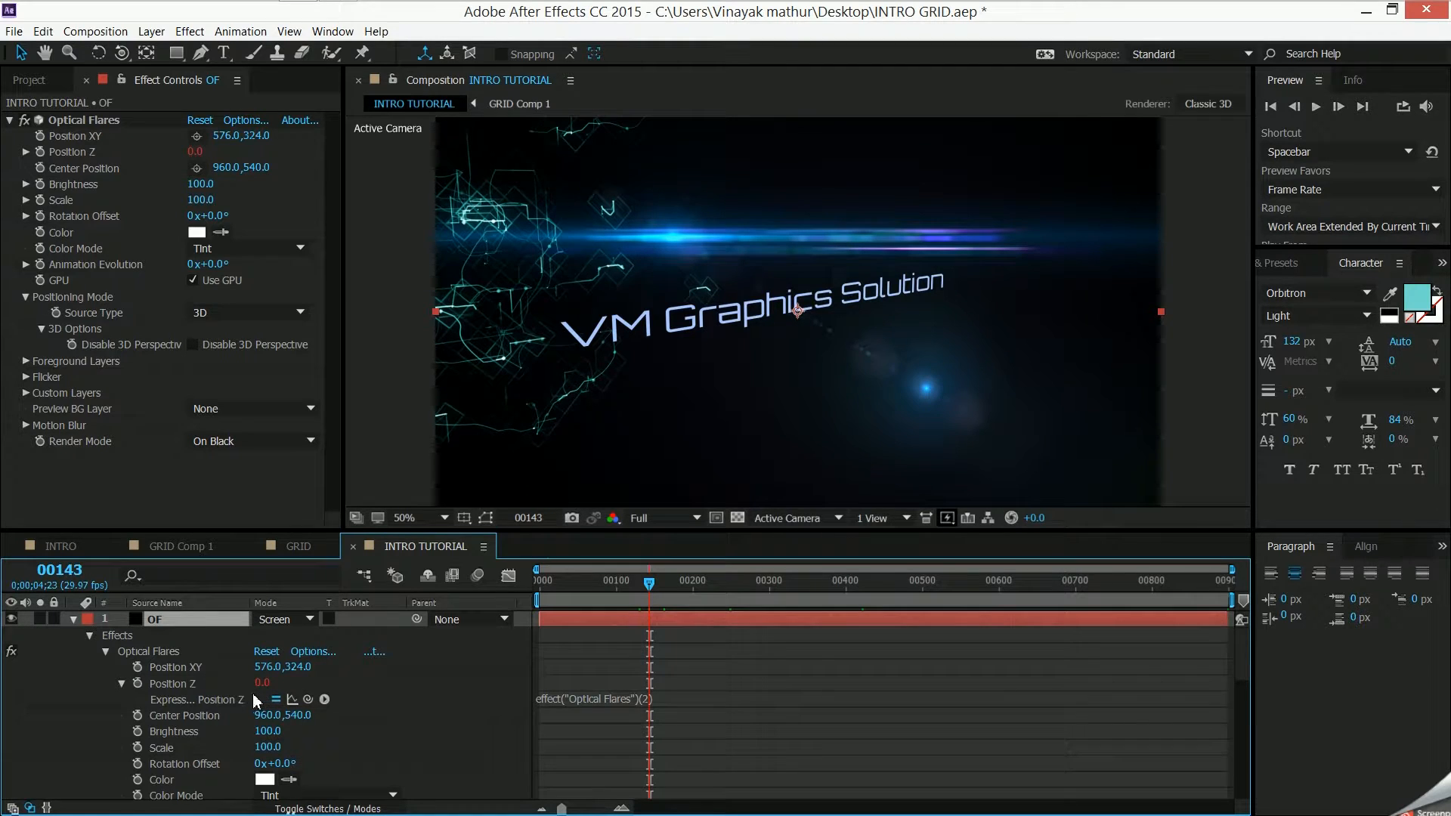
left_click_drag(530, 533, 530, 340)
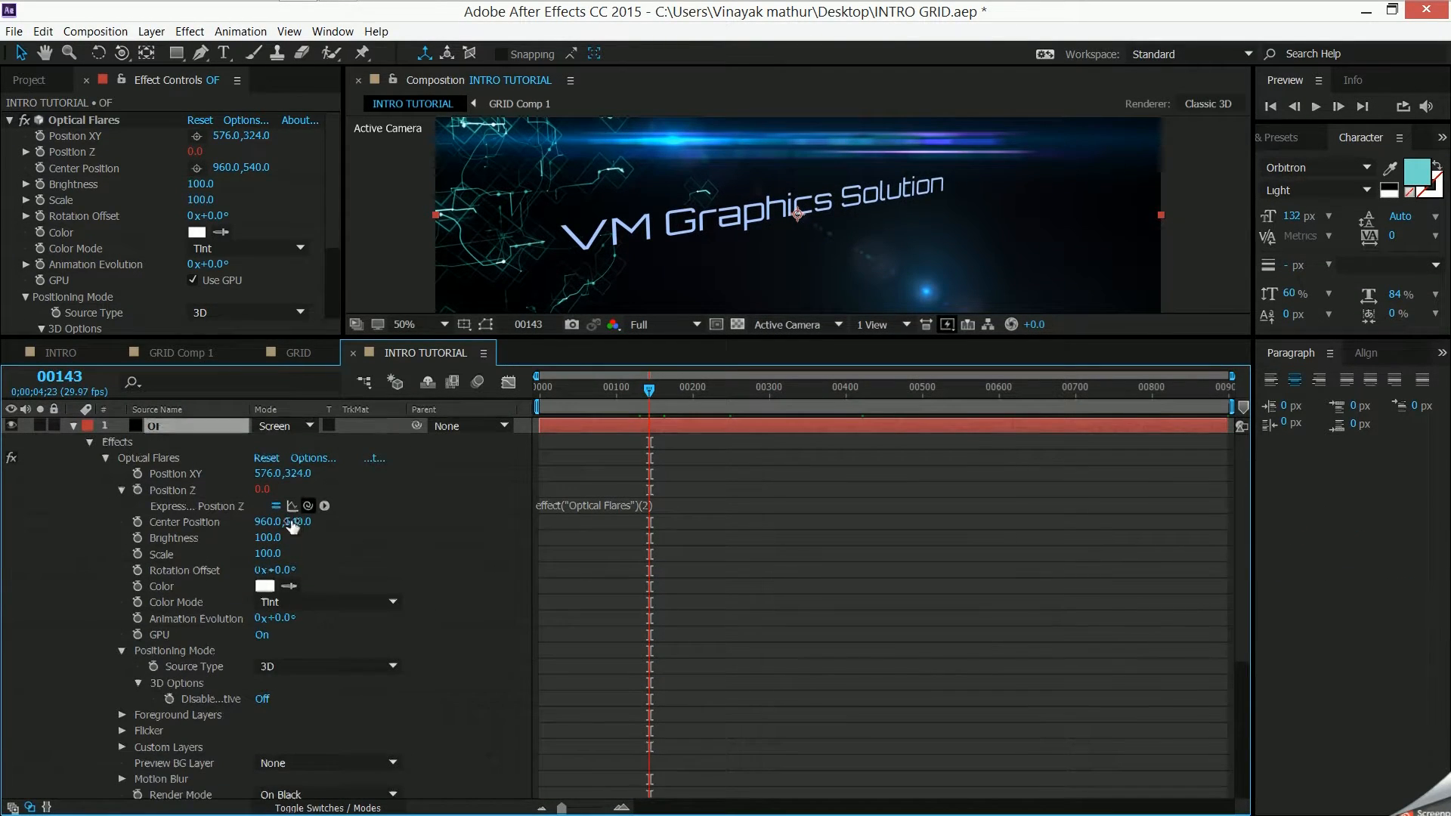
scroll(199, 499, "down", 1)
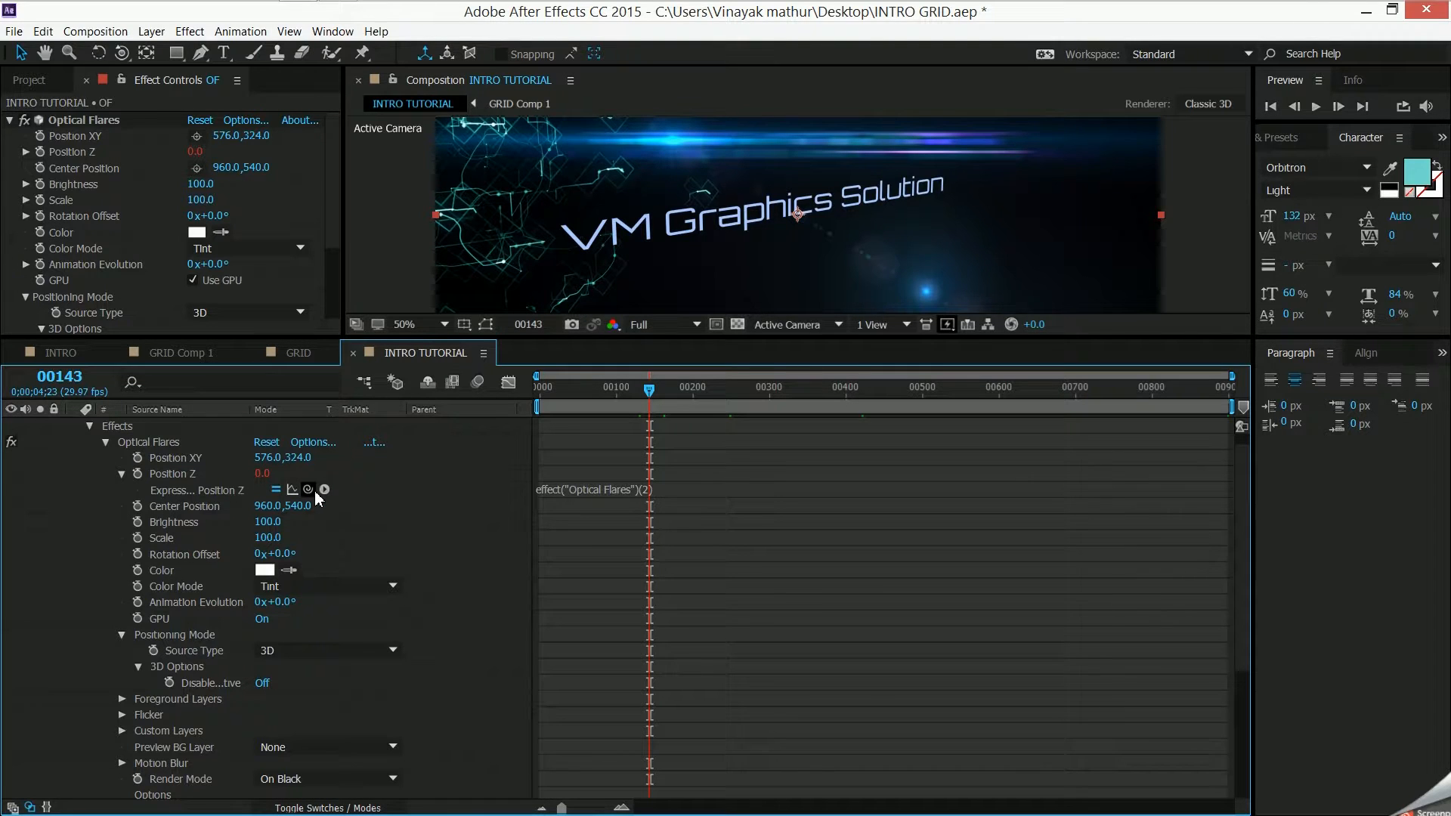
mouse_move(308, 489)
left_mouse_down()
mouse_move(193, 809)
mouse_move(195, 722)
left_mouse_up()
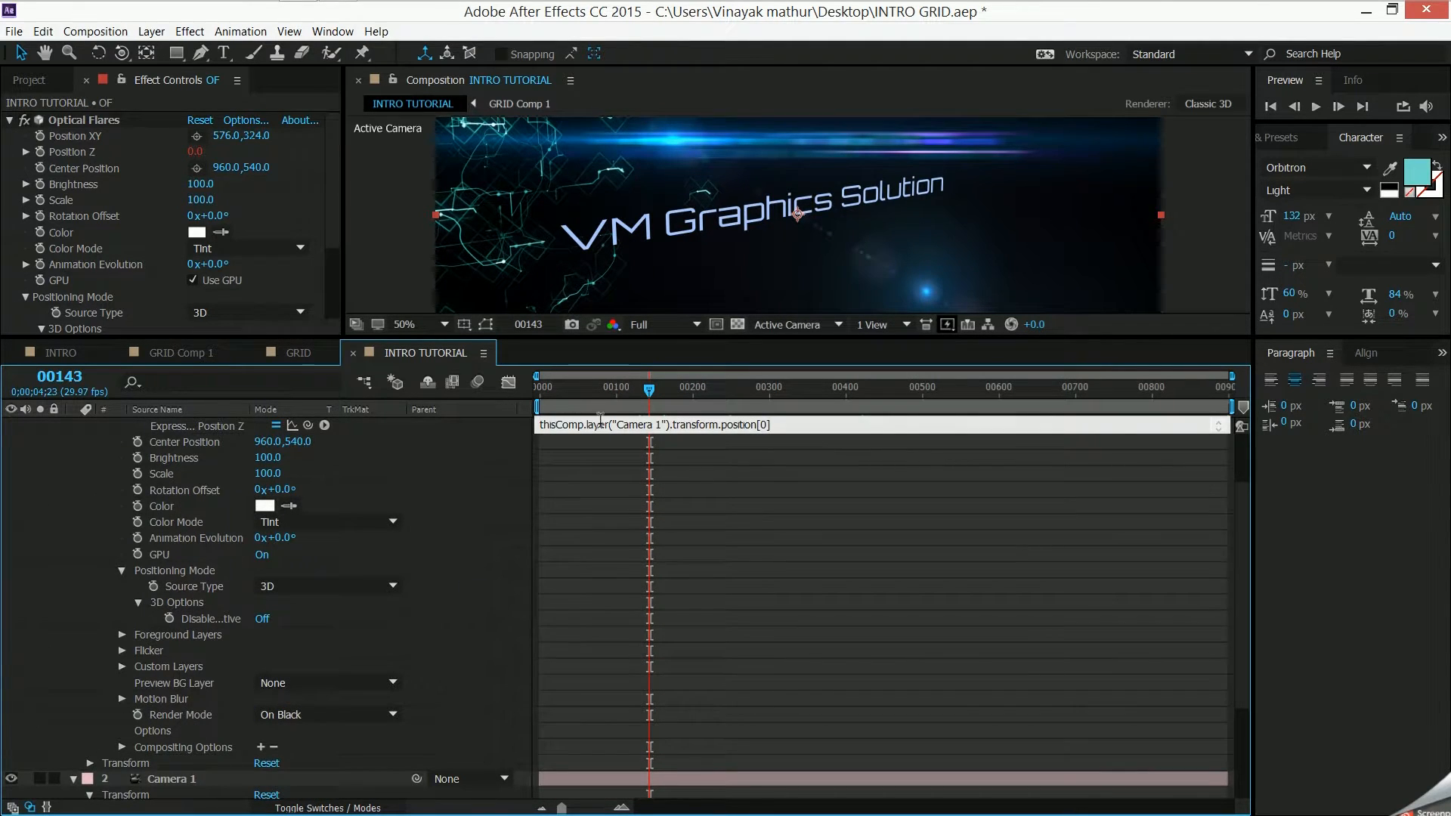
left_click_drag(649, 391, 607, 392)
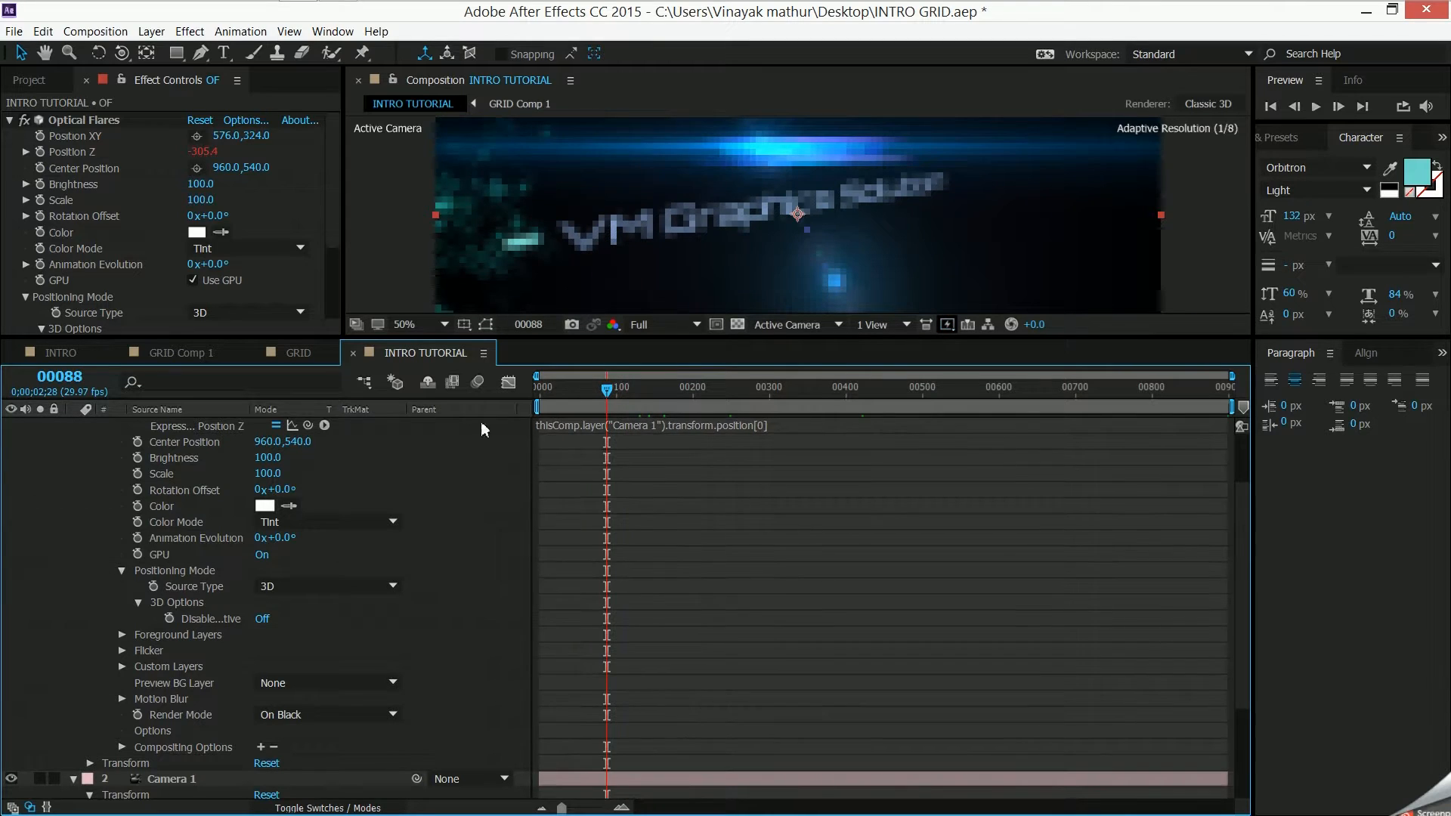
- Collapse the OF and Camera 1 layer properties and enlarge the composition viewer so the whole frame fits
scroll(107, 468, "up", 3)
left_click(107, 459)
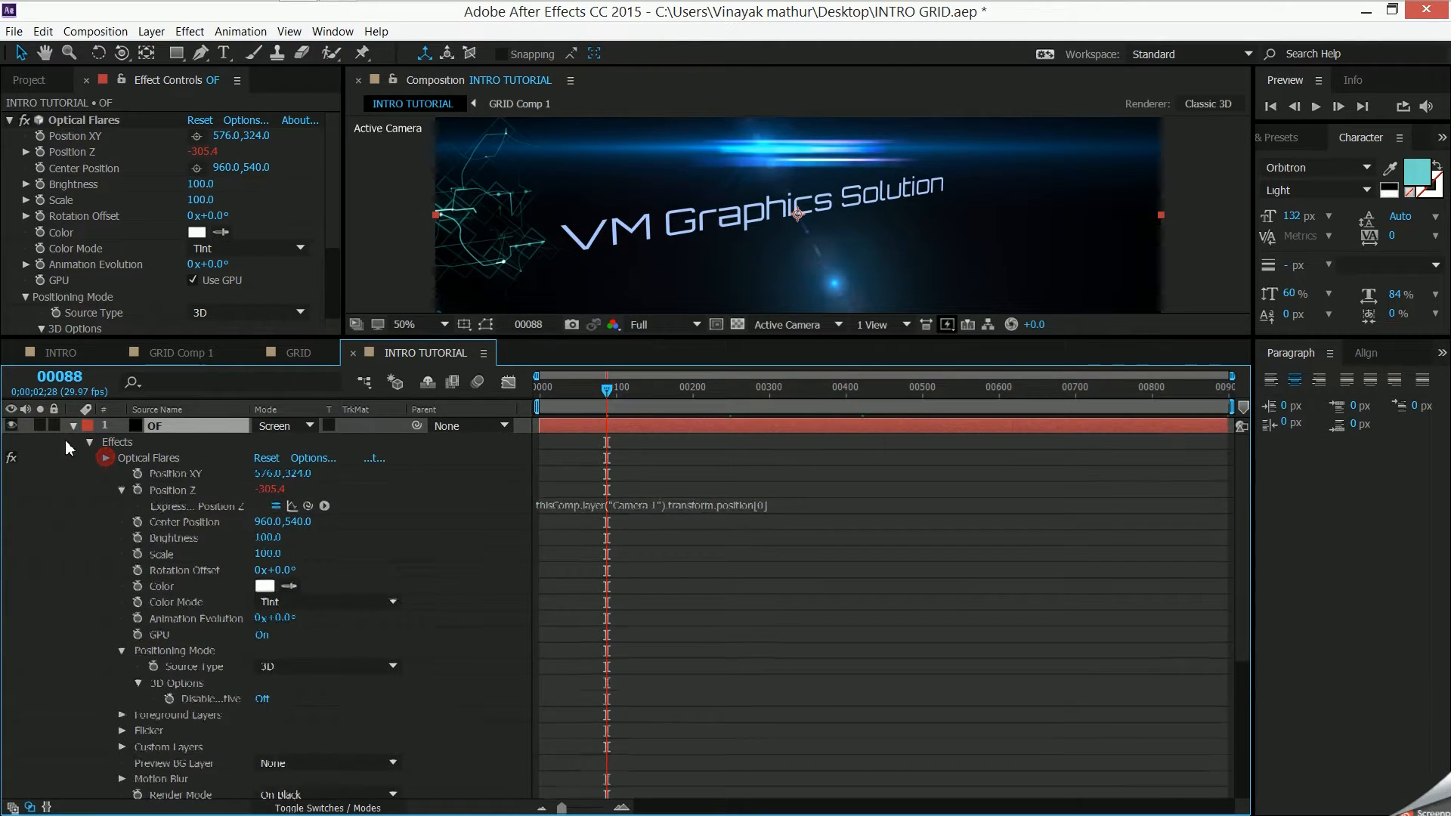
left_click(75, 427)
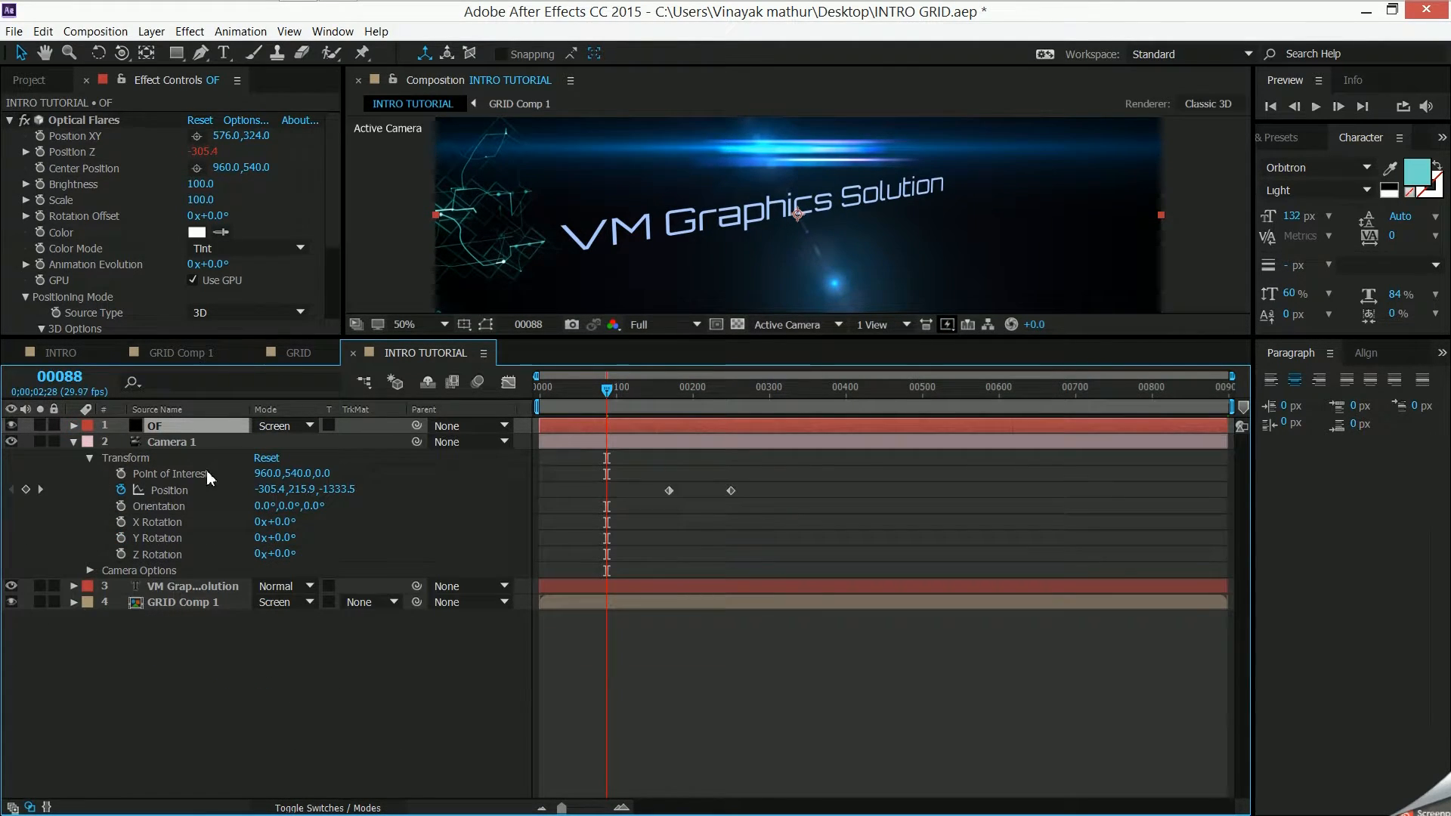
left_click(73, 442)
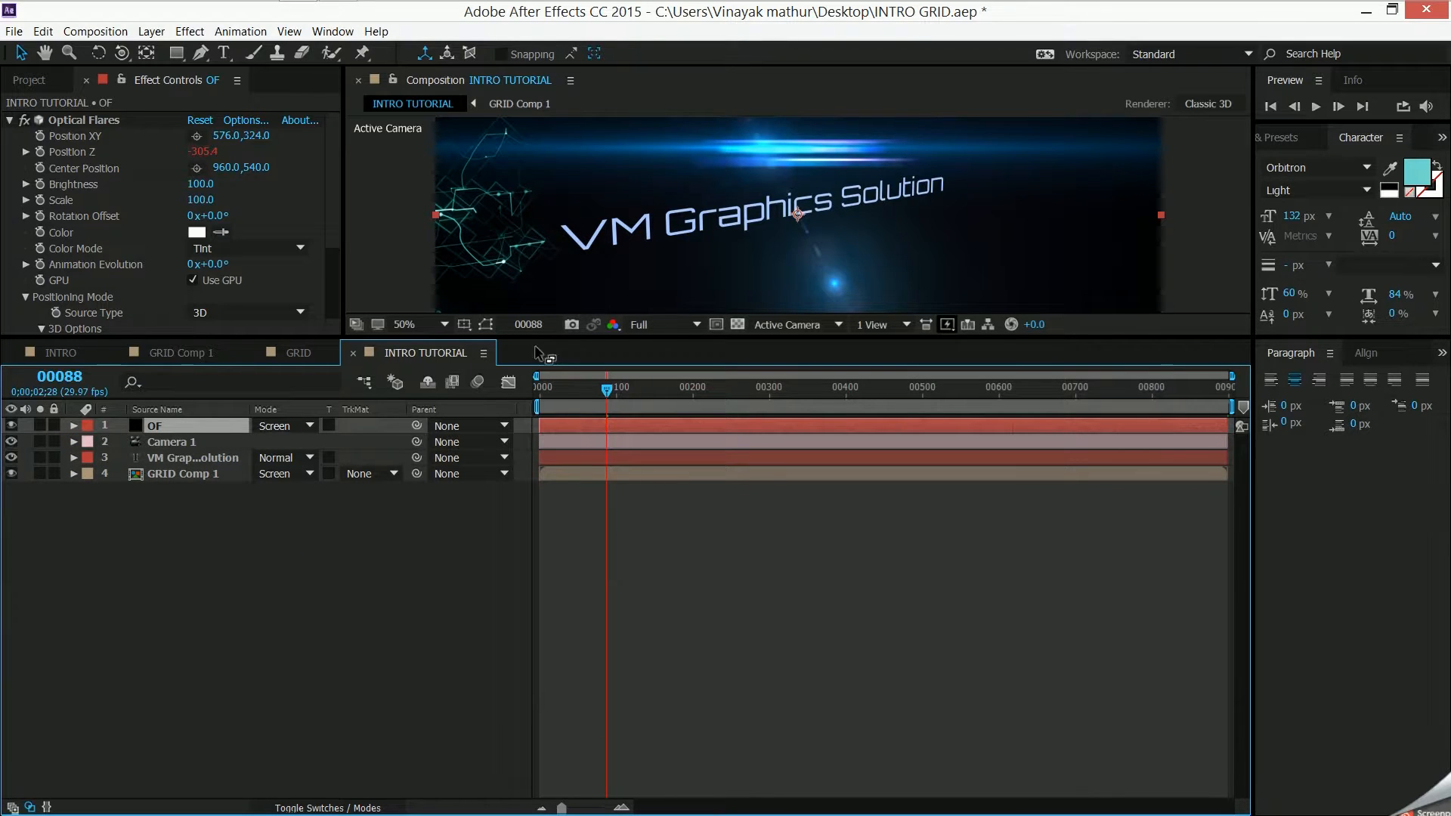
key("period")
left_click_drag(543, 341, 529, 602)
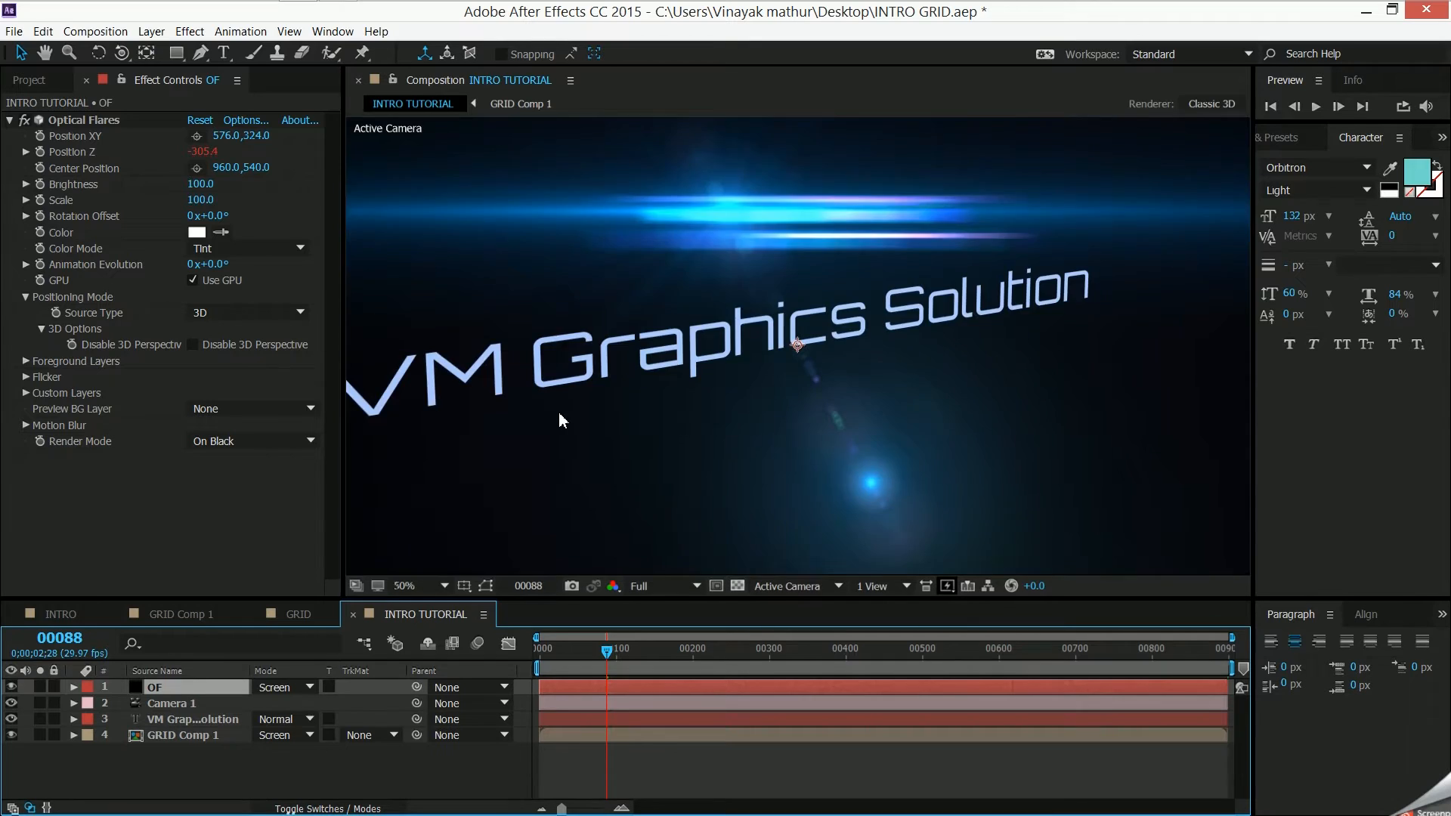
key("comma")
- Preview the INTRO TUTORIAL composition from frame 68, and stop at frame 152 with no layer selected
mouse_move(610, 658)
left_mouse_down()
mouse_move(643, 667)
mouse_move(592, 662)
left_mouse_up()
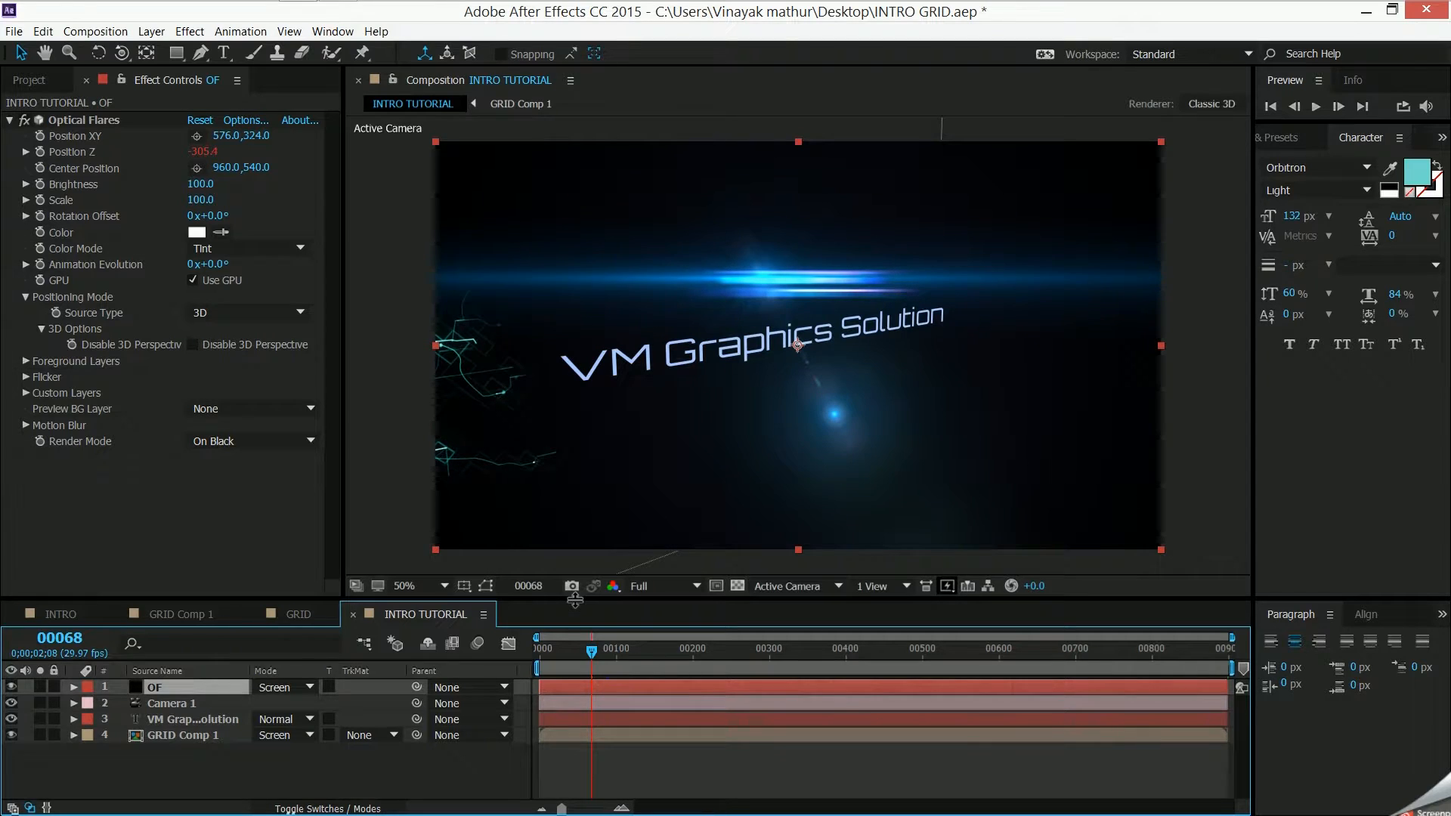
key("space")
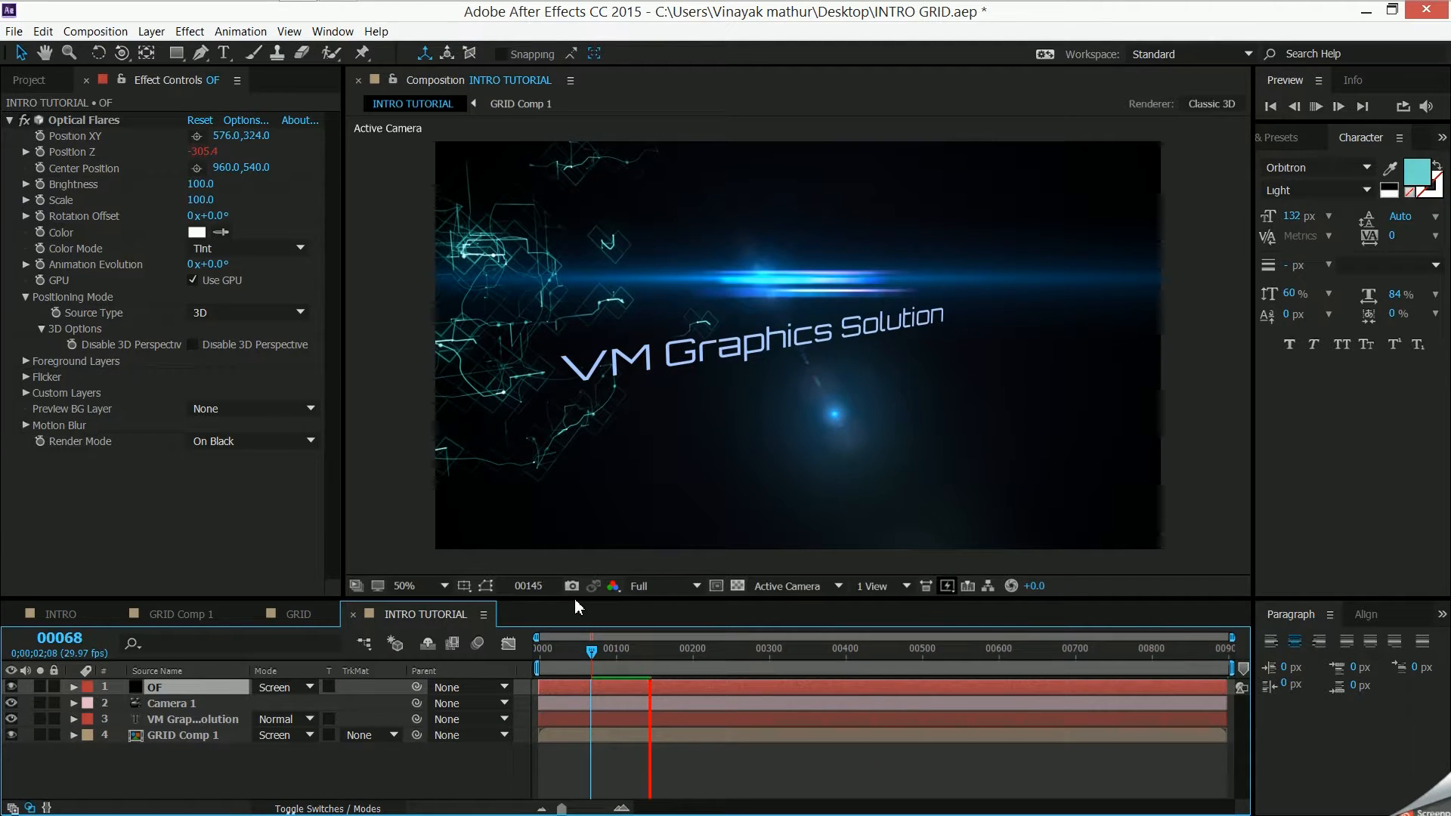
left_click(656, 651)
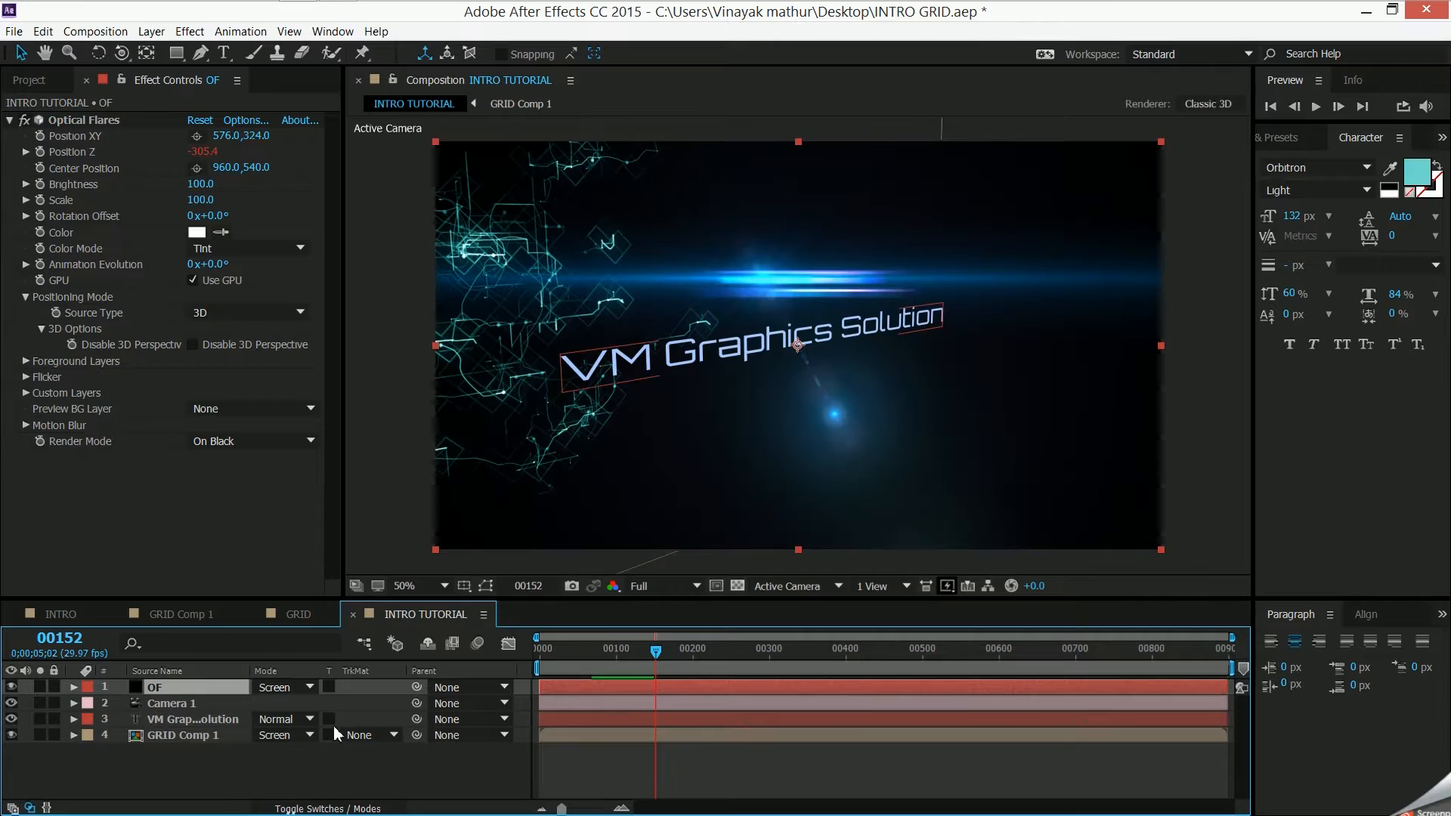
left_click(286, 708)
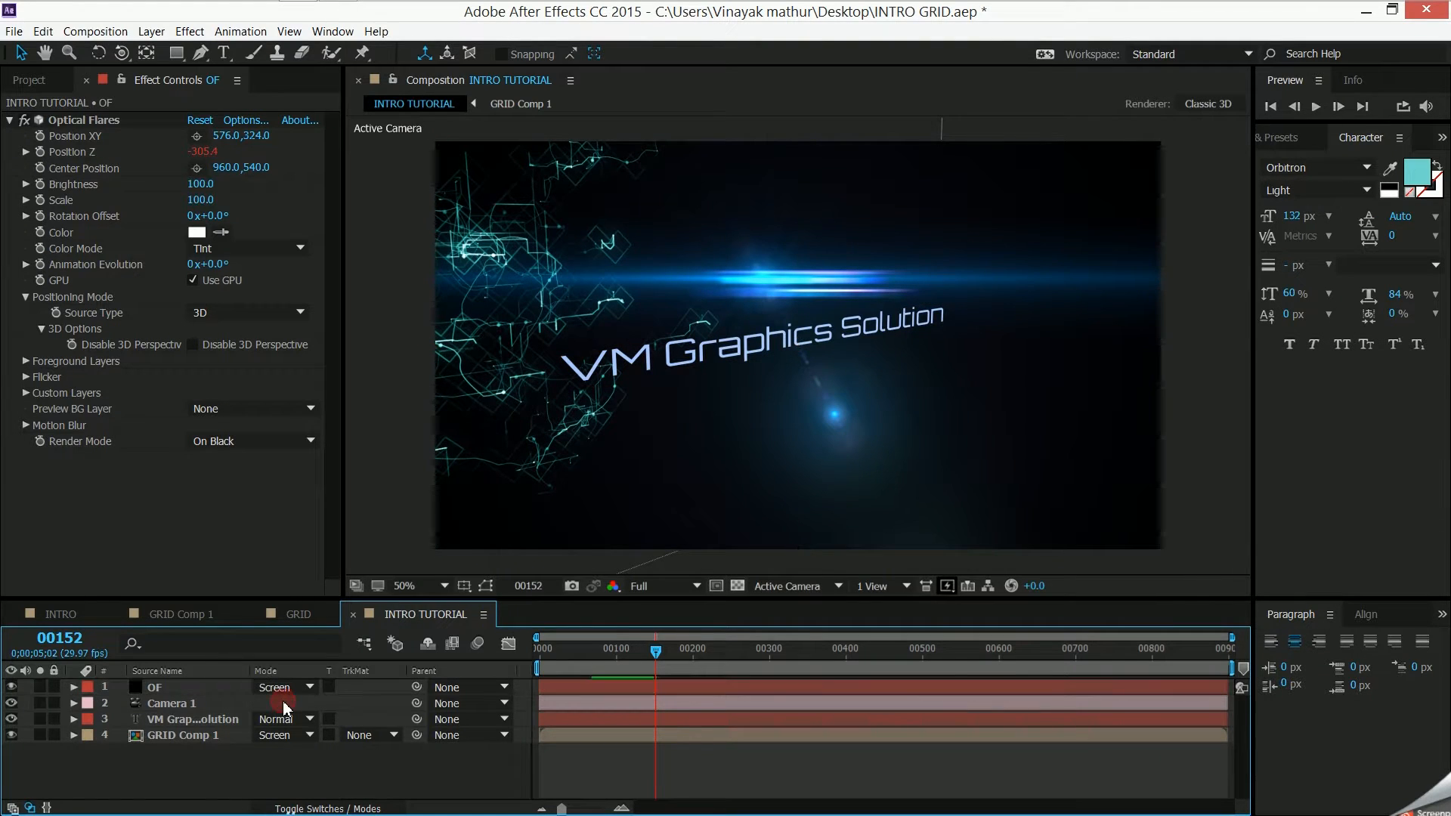
- Reveal Camera 1's Position keyframes and preview the camera move with the linked flare from frame 165
left_click(221, 702)
key("p")
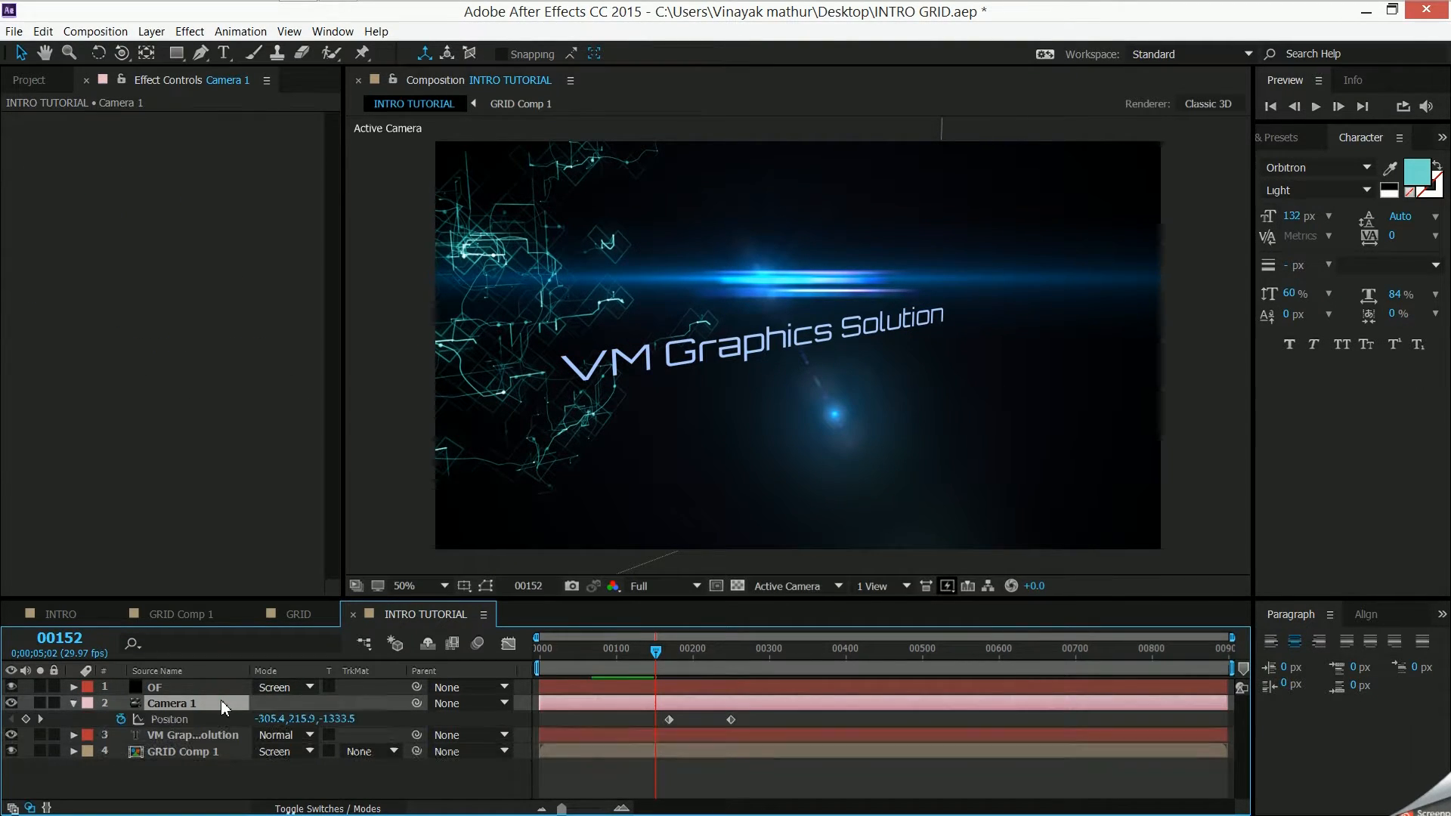
left_click_drag(654, 652, 666, 651)
key("space")
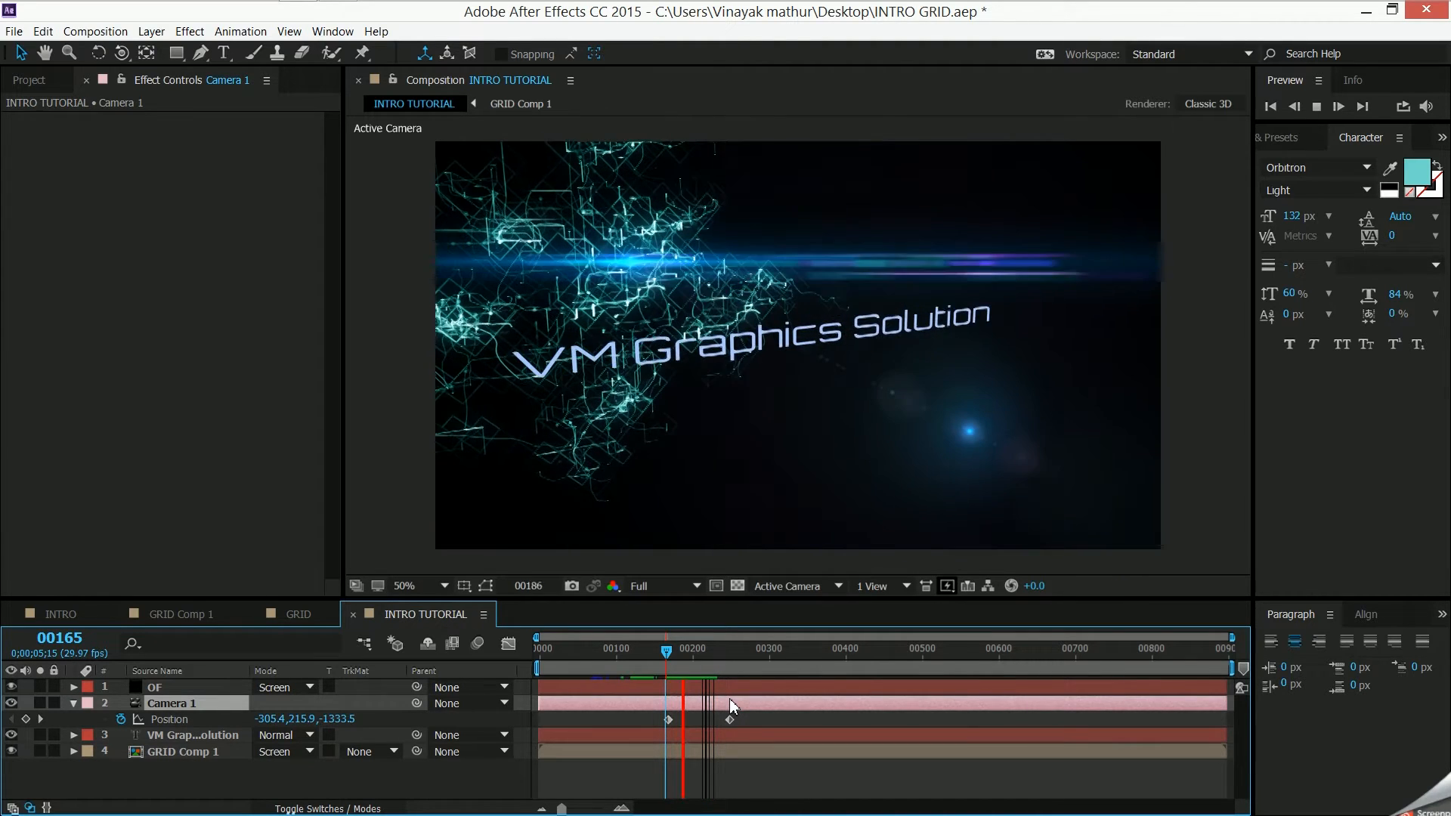
key("space")
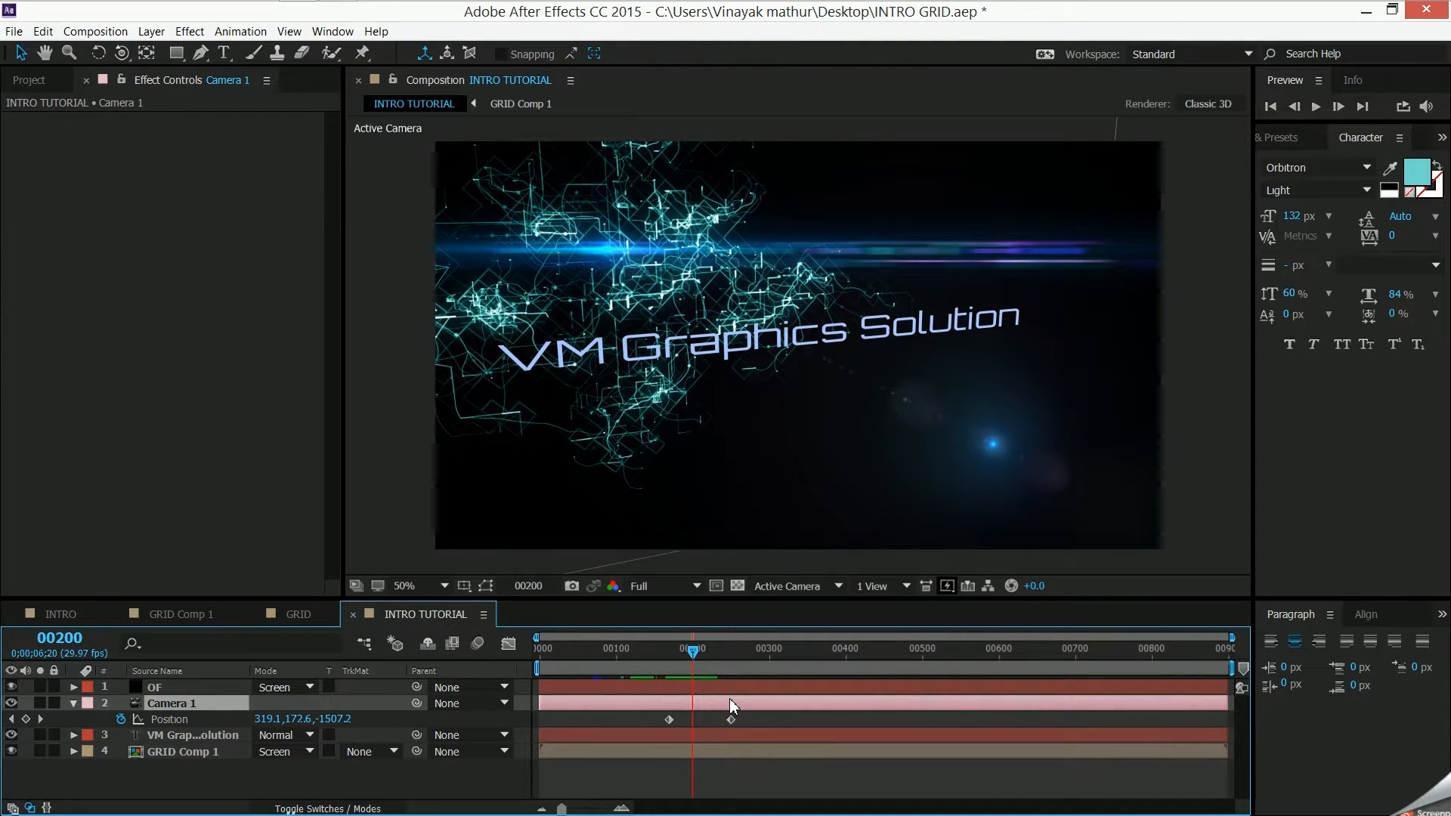
- Close the INTRO TUTORIAL composition's timeline and show the INTRO composition at frame 126
left_click(353, 616)
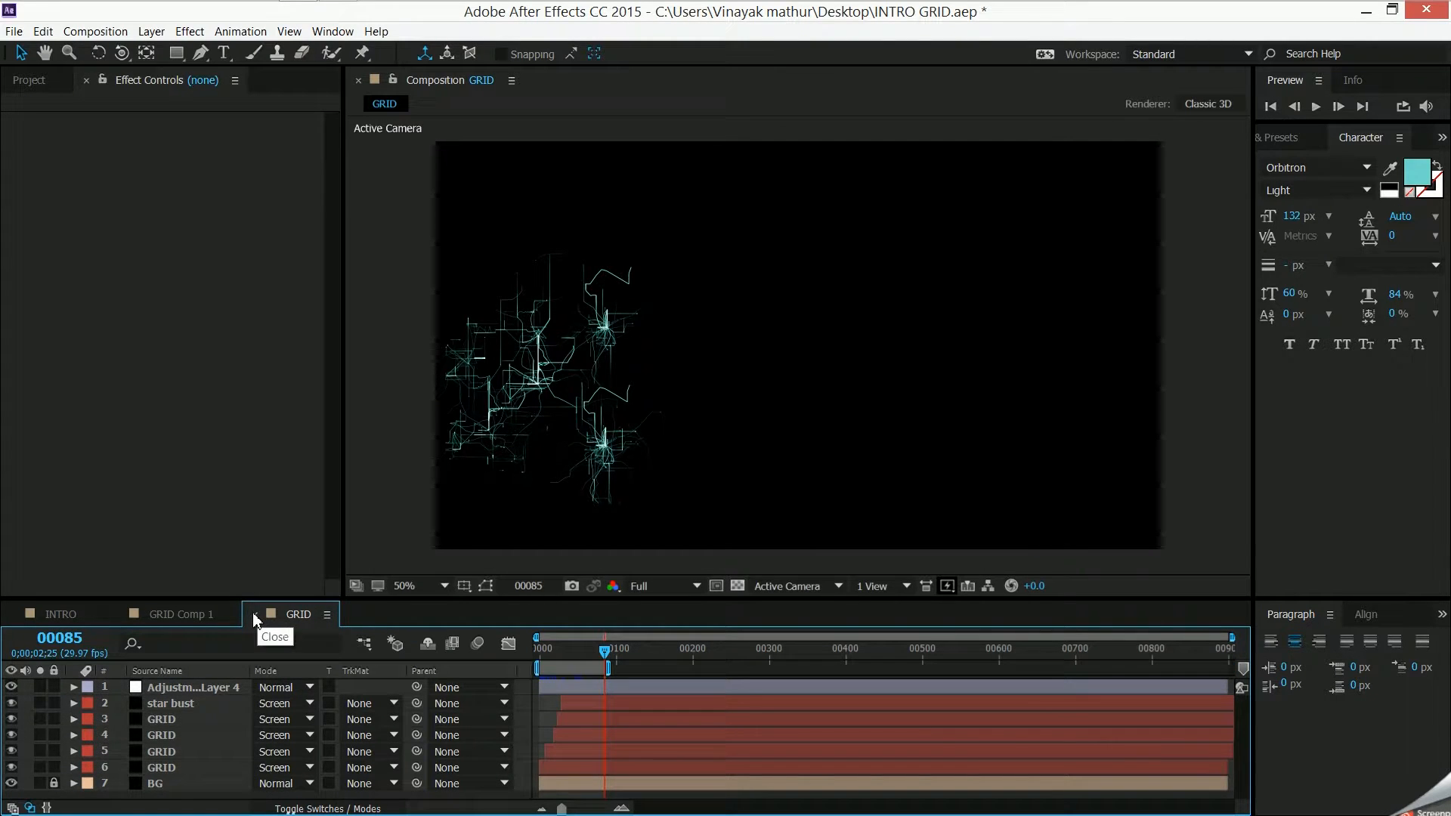
left_click(167, 617)
left_click(59, 611)
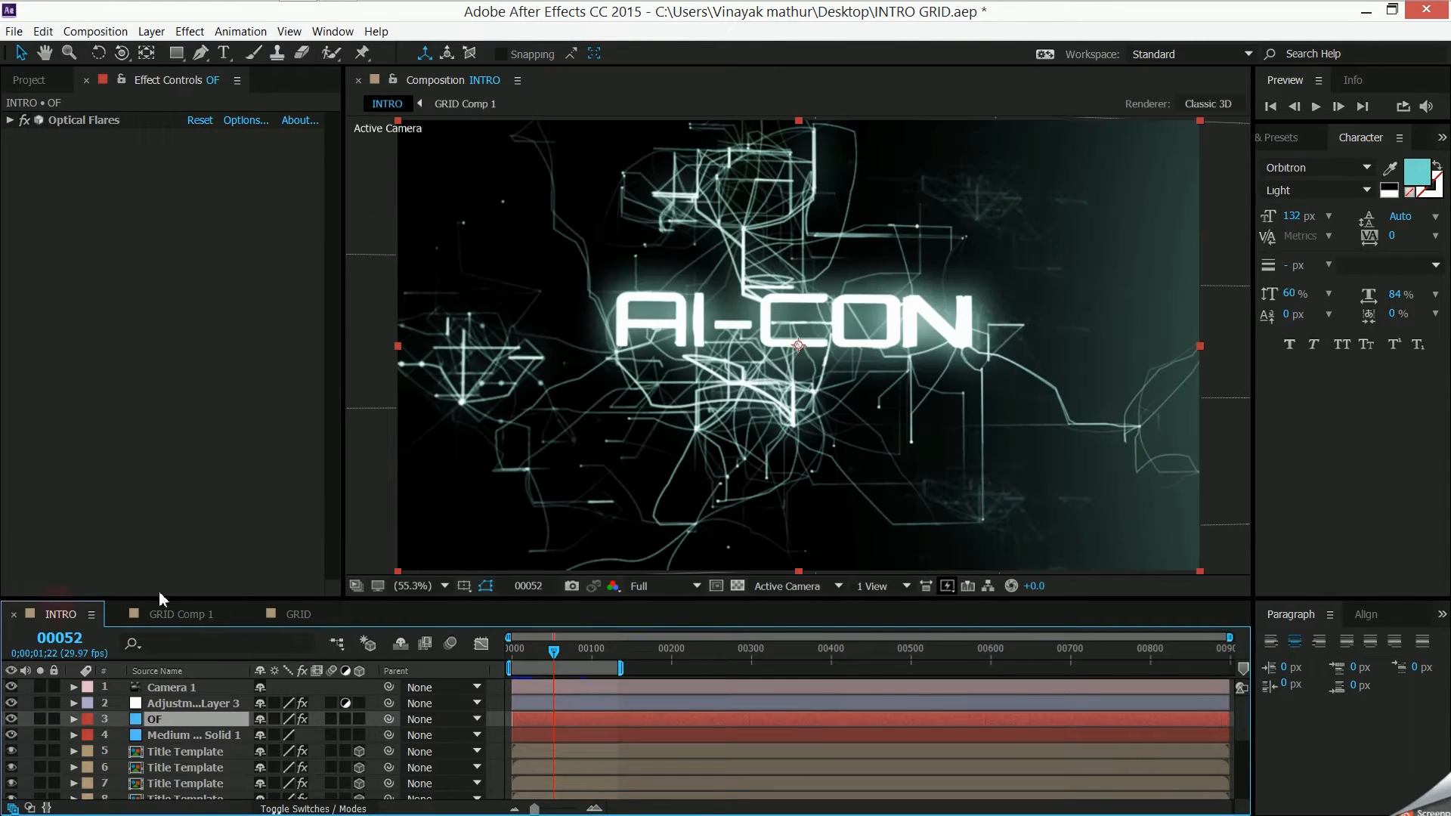
left_click_drag(554, 663, 612, 663)
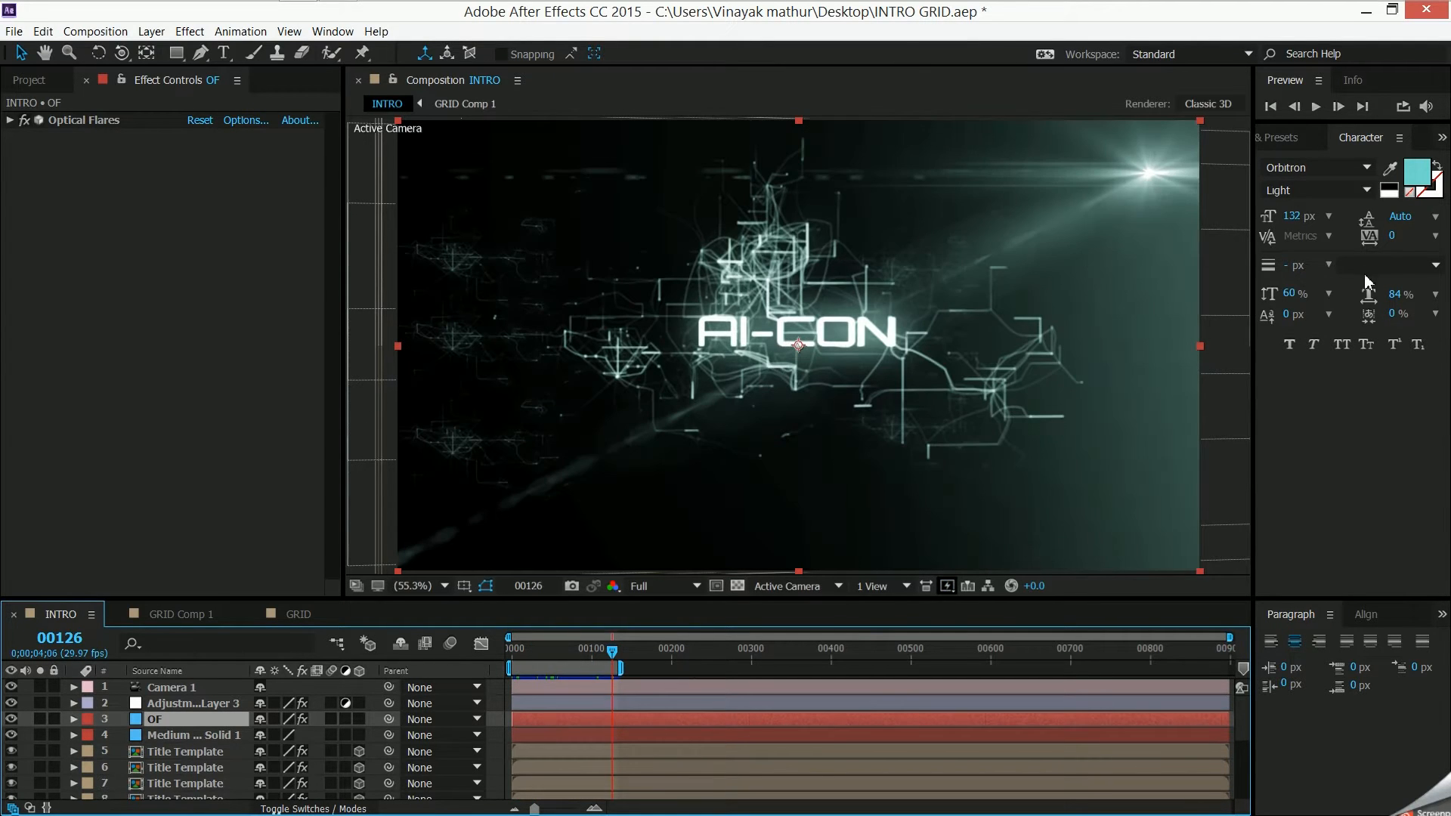
- Add the INTRO composition to the render queue and enlarge the queue to show its entry
left_click(231, 420)
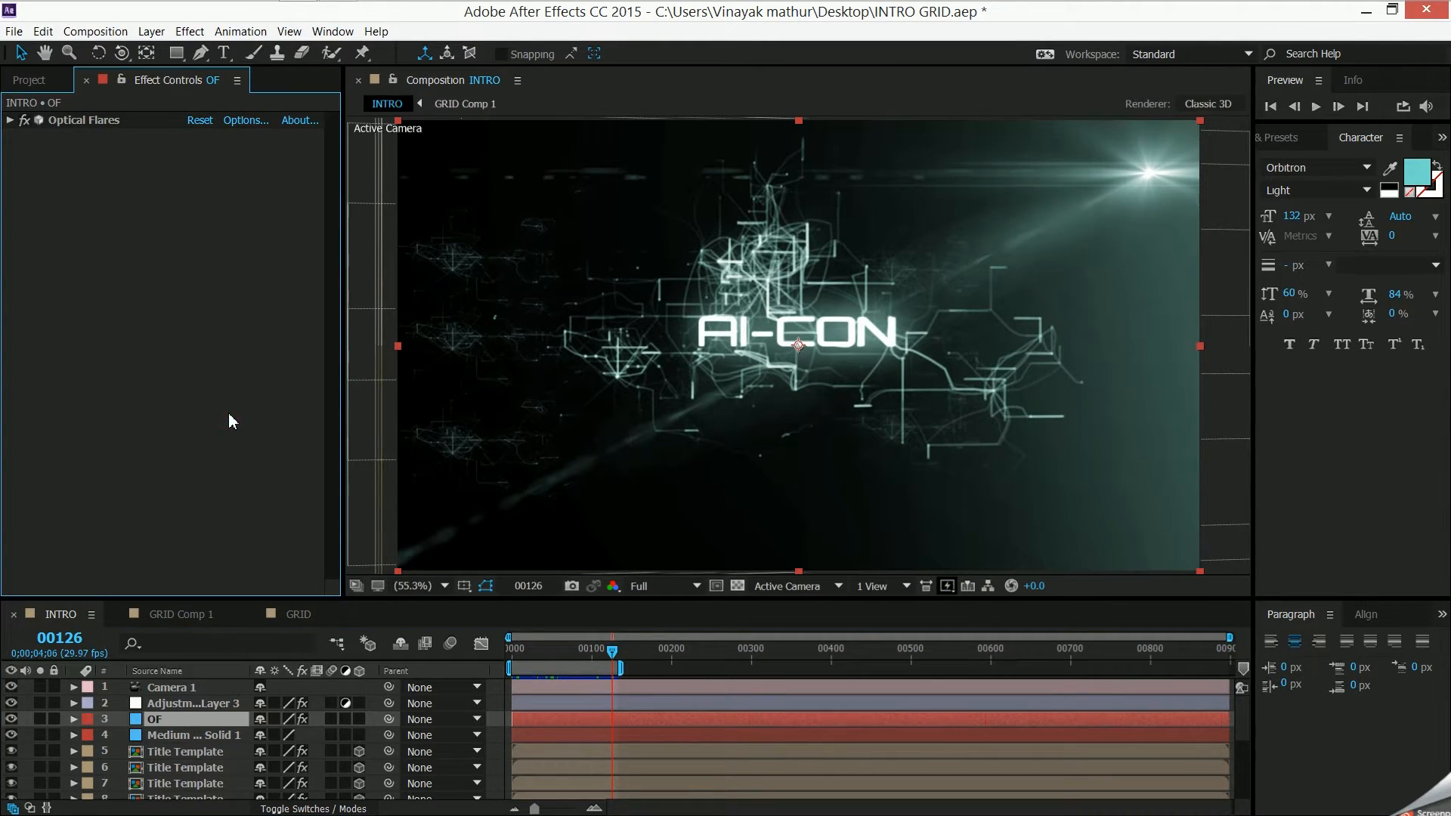
key("ctrl+m")
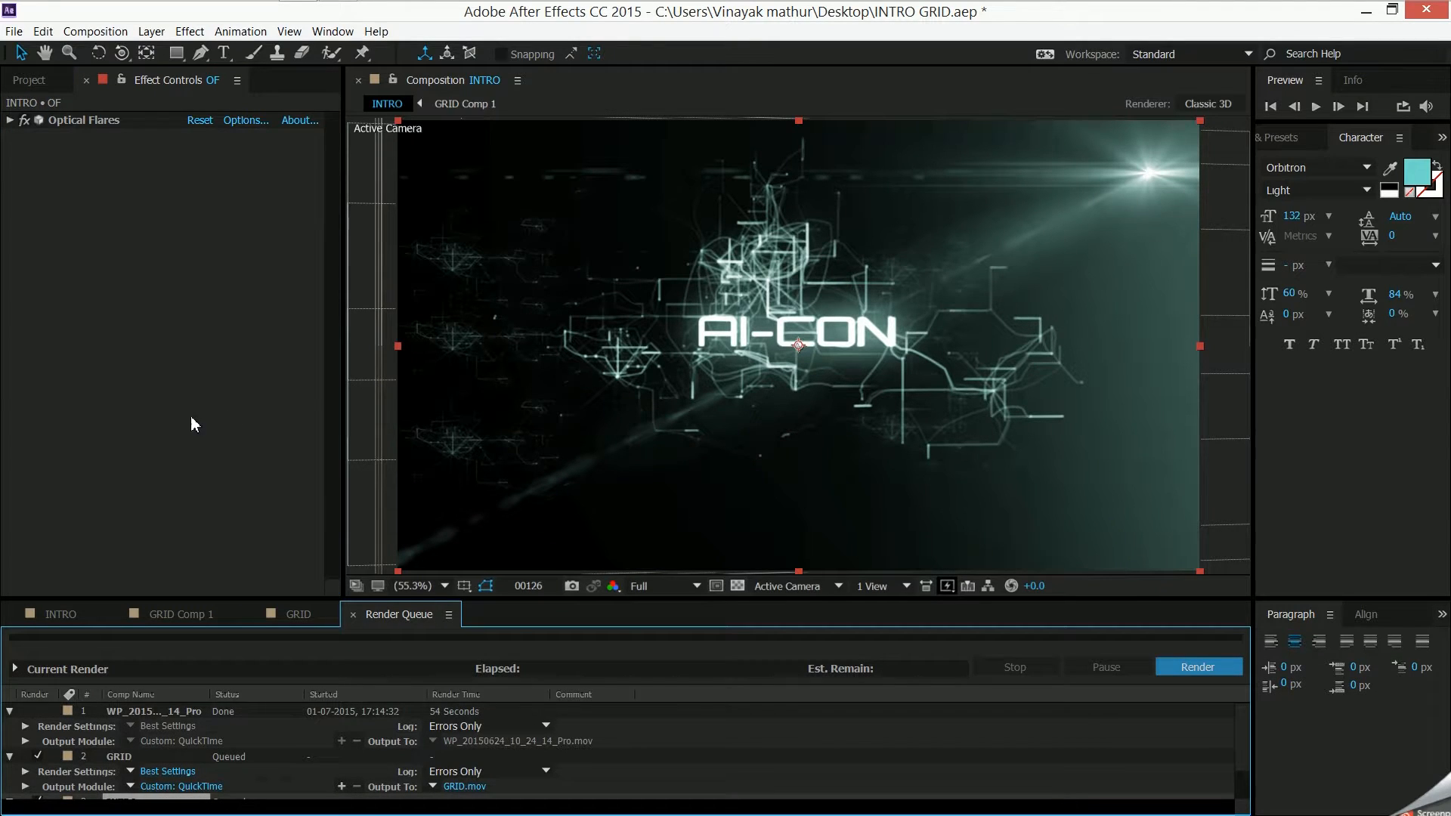
scroll(237, 750, "down", 1)
left_click_drag(523, 597, 521, 492)
- Set the output module format of the queued INTRO composition to QuickTime
left_click(172, 725)
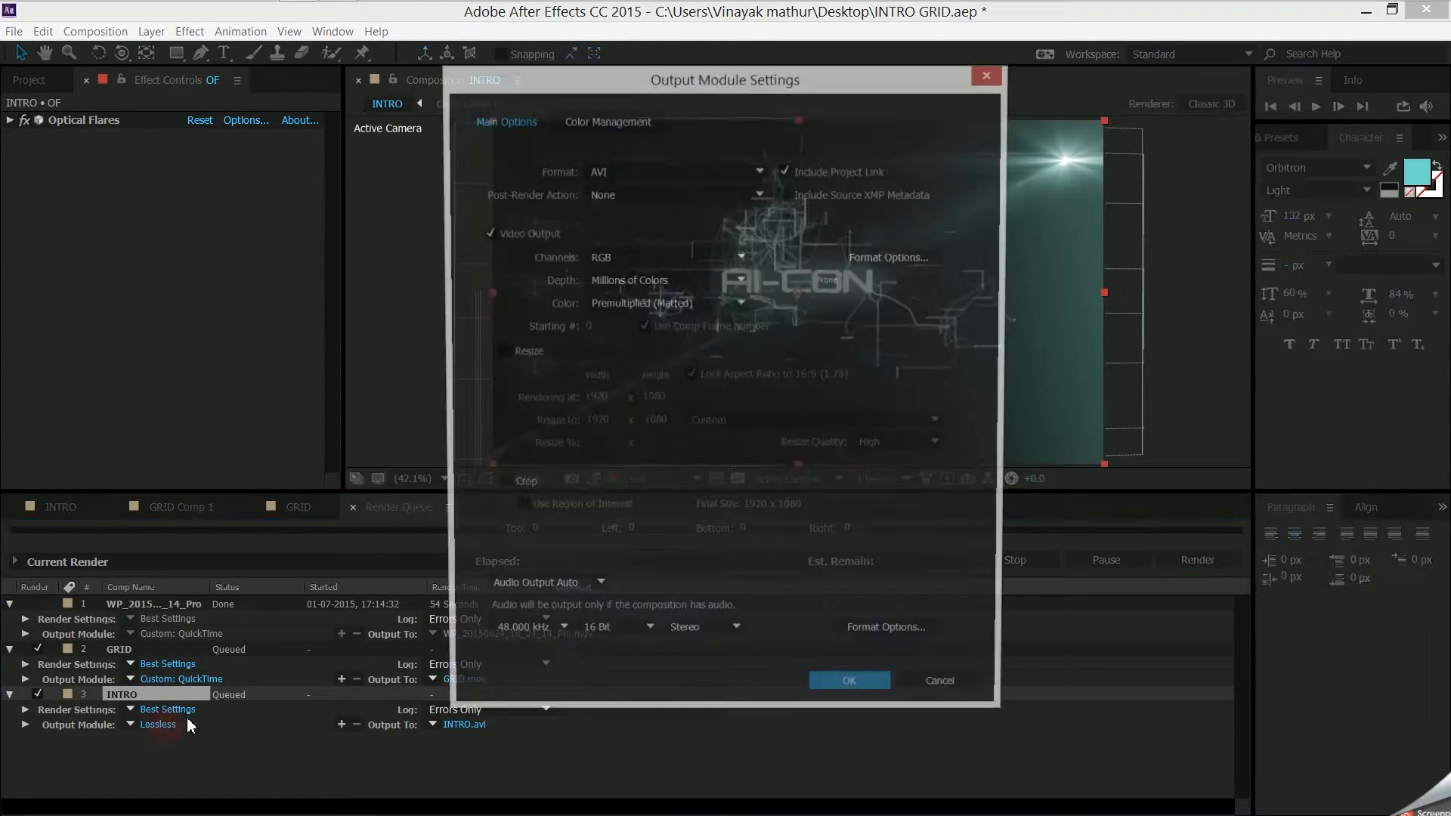
left_click(656, 170)
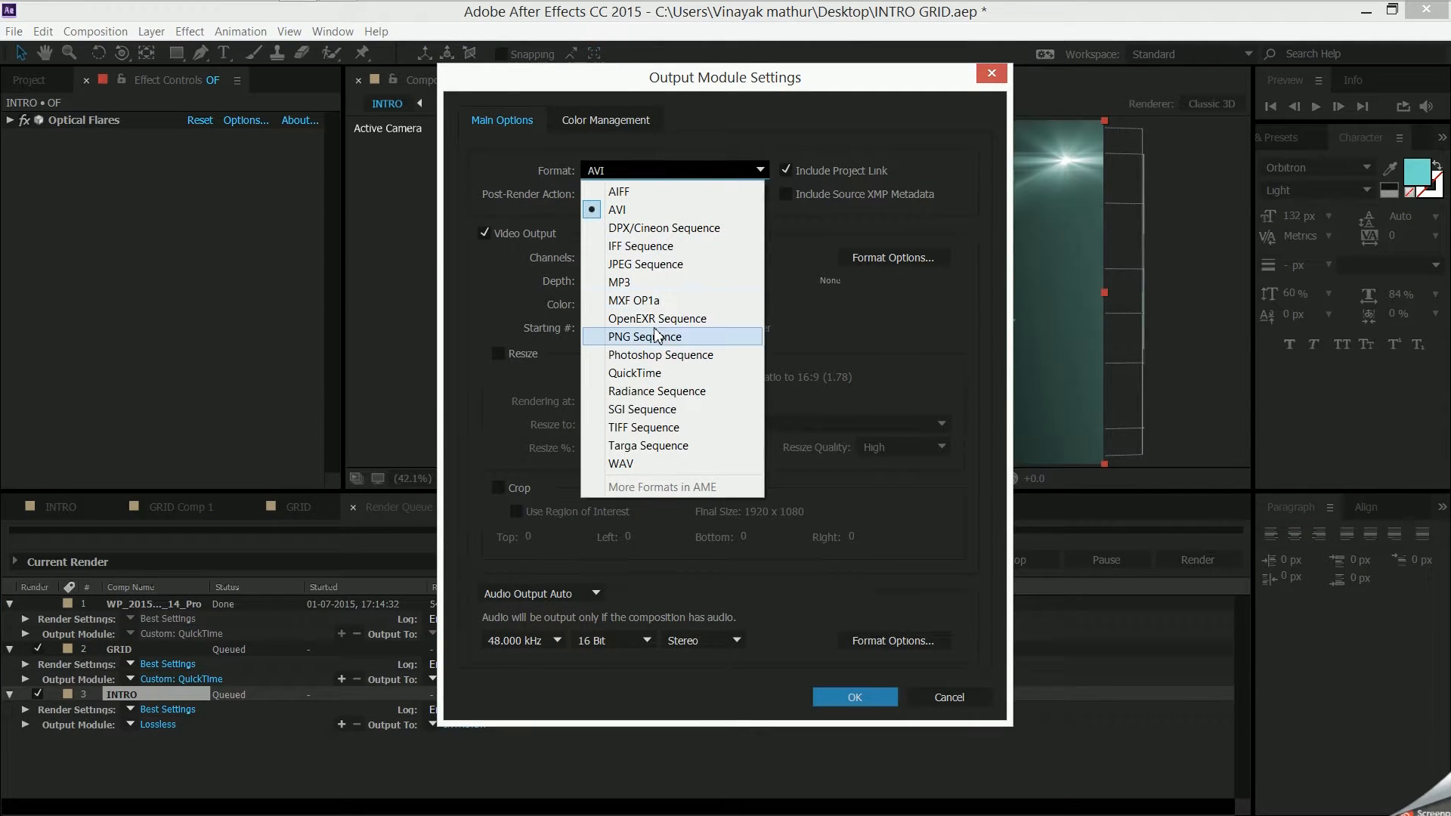
left_click(650, 372)
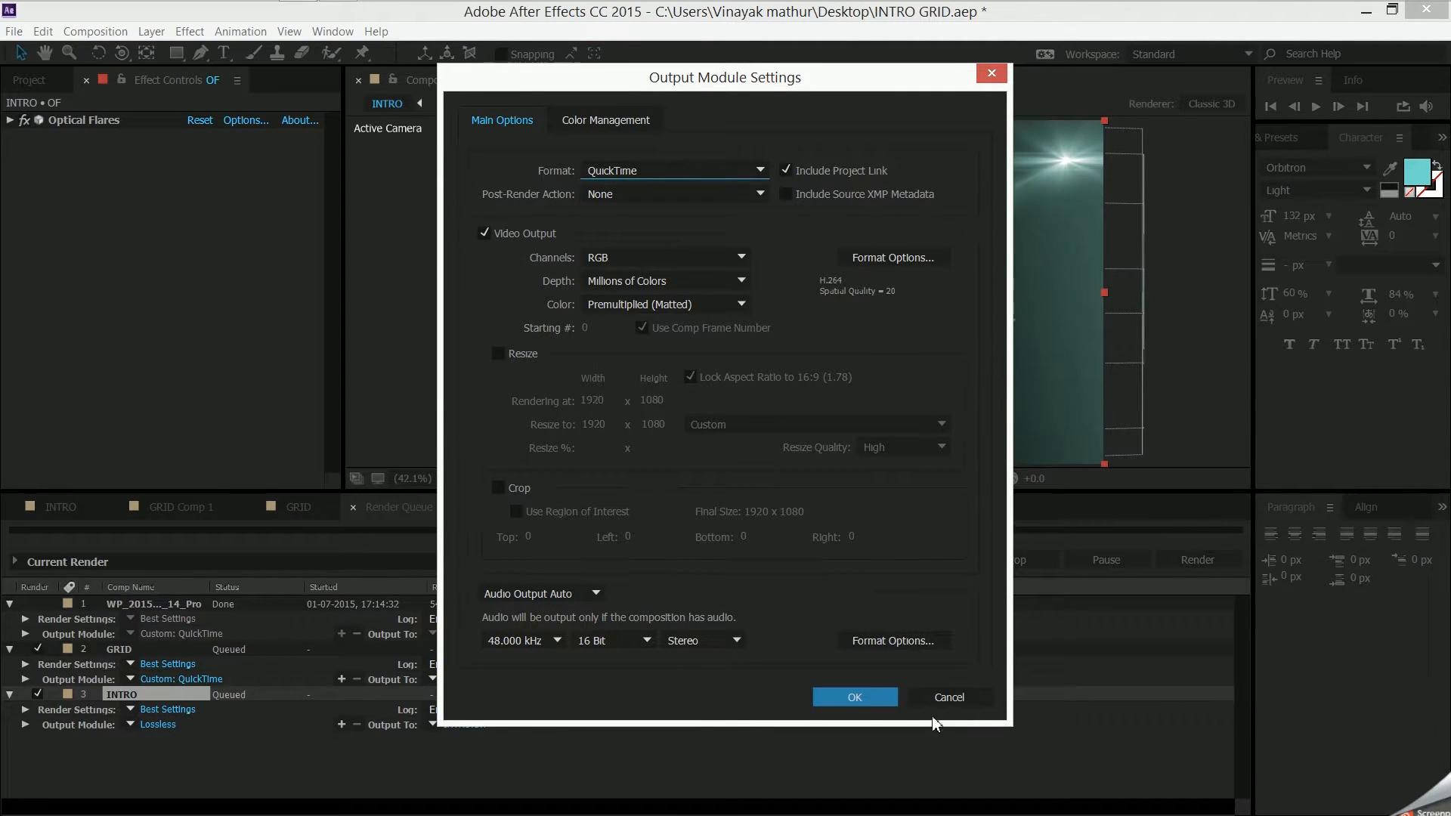
- Keep the H.264 video codec, raise the QuickTime quality to 100, and apply the output module settings
left_click(884, 256)
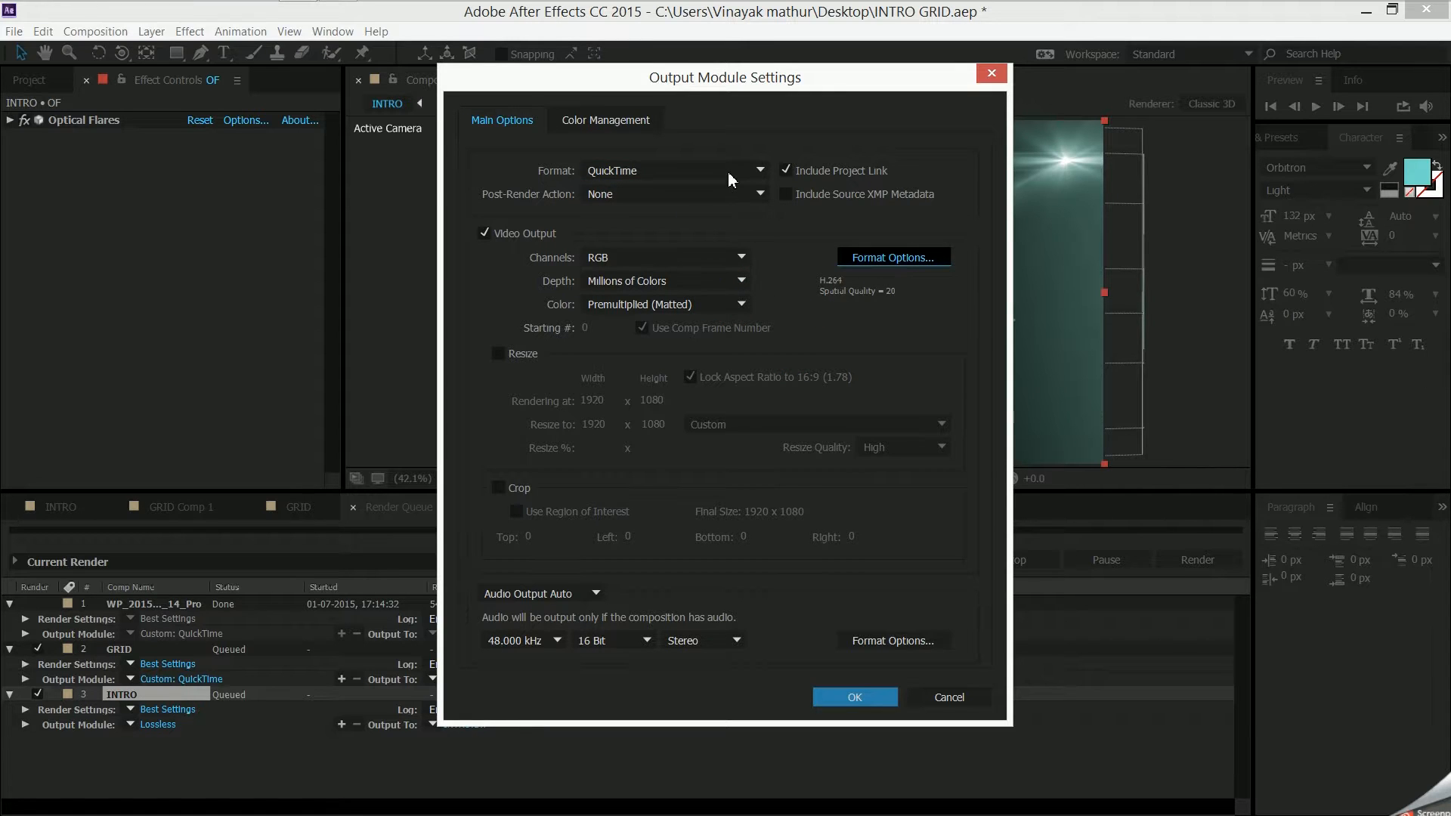
left_click(452, 120)
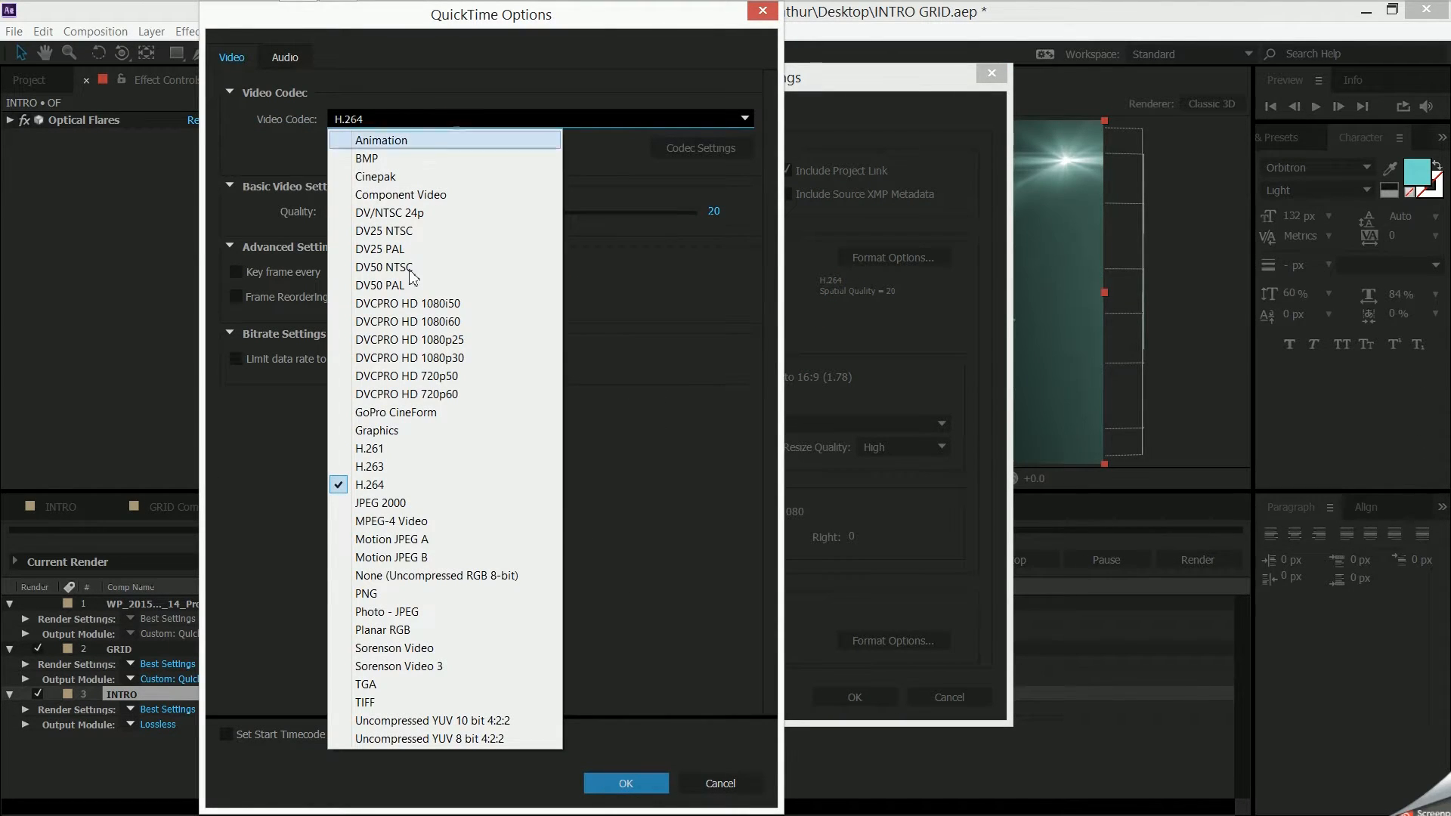
left_click(701, 495)
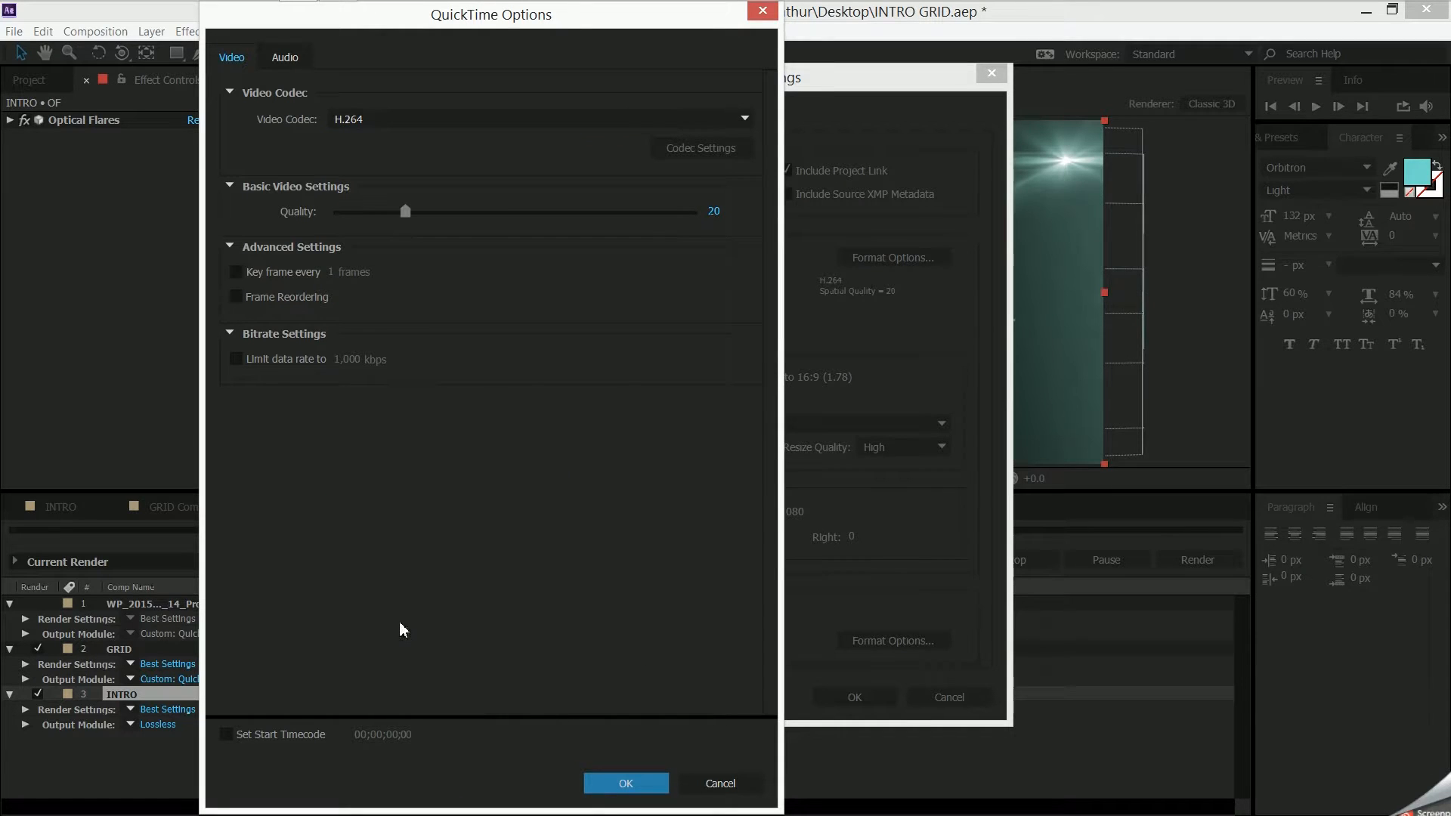
left_click_drag(406, 213, 699, 214)
left_click(607, 783)
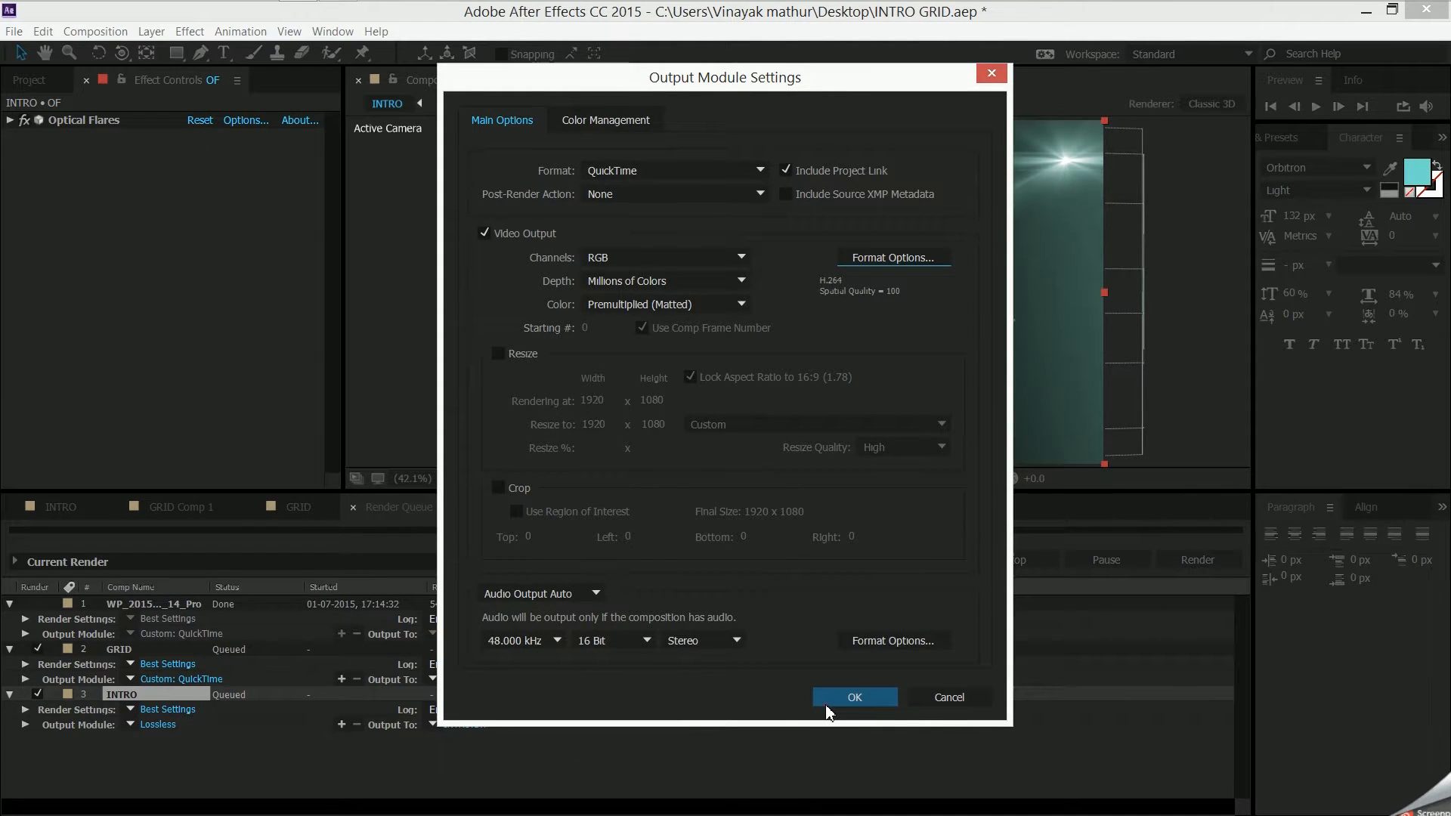
left_click(855, 696)
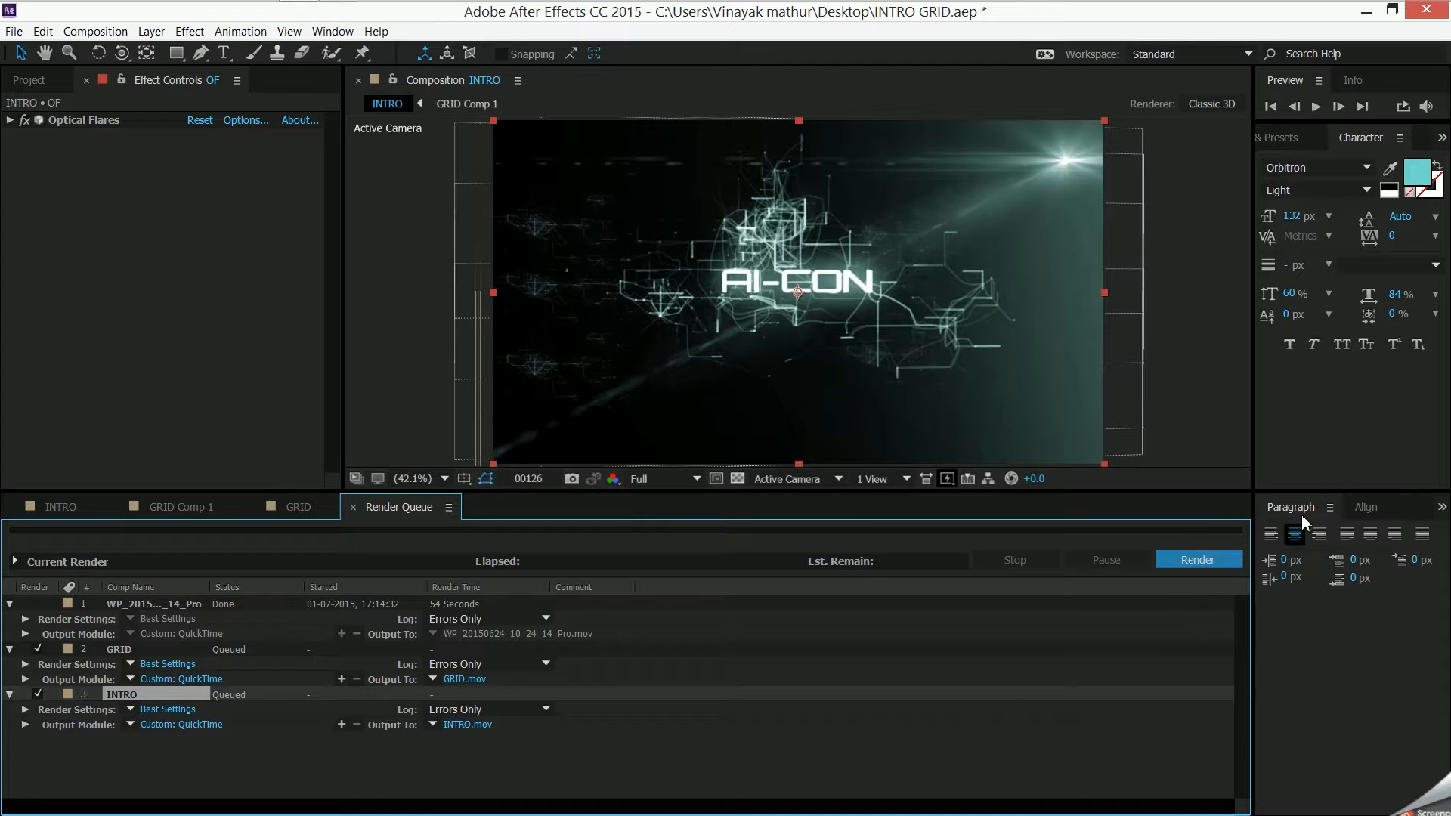
- Locate the rendered INTRO.mov on the desktop, and close After Effects without saving the changes to INTRO GRID.aep
left_click(1366, 12)
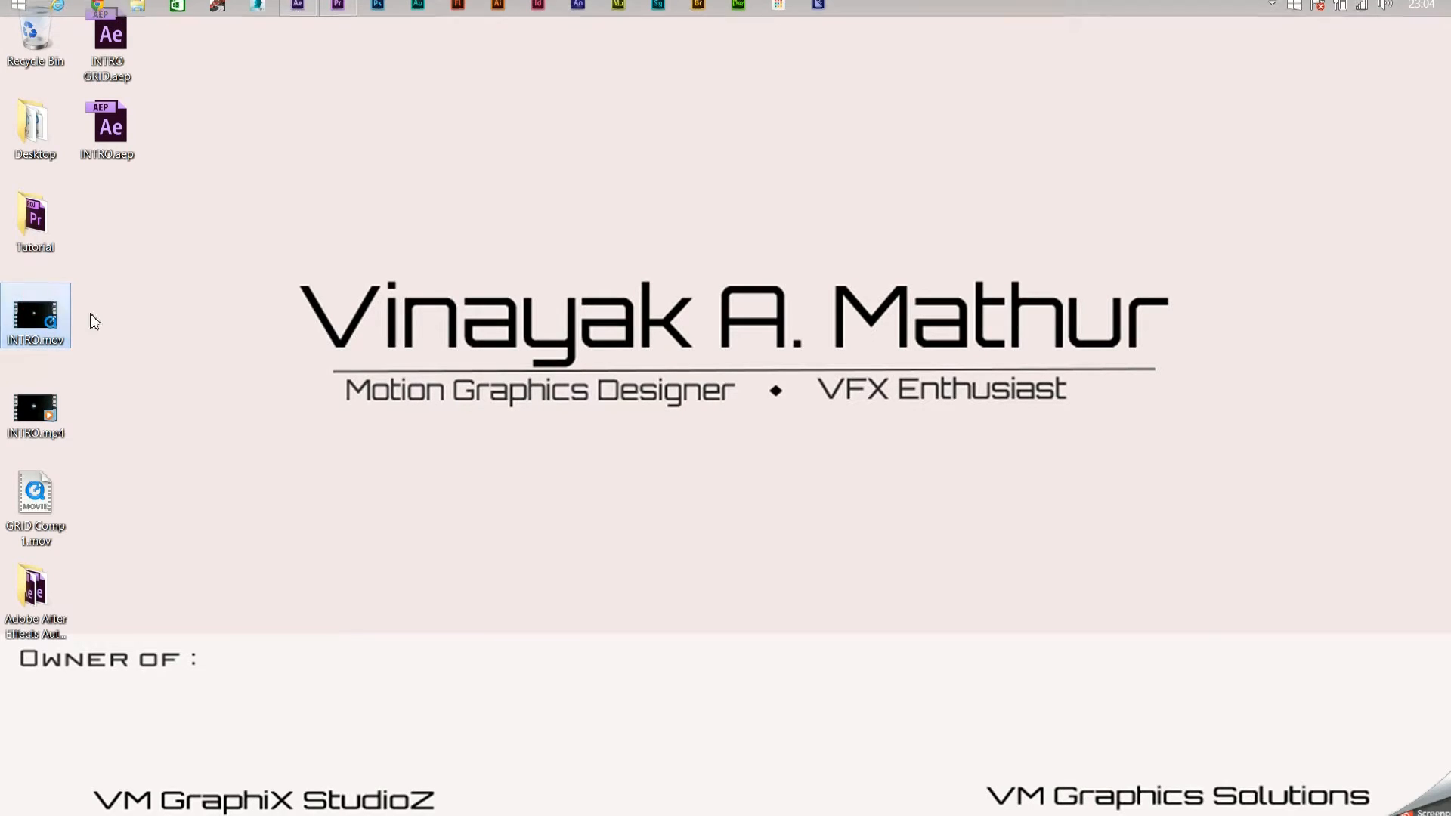
left_click(47, 323)
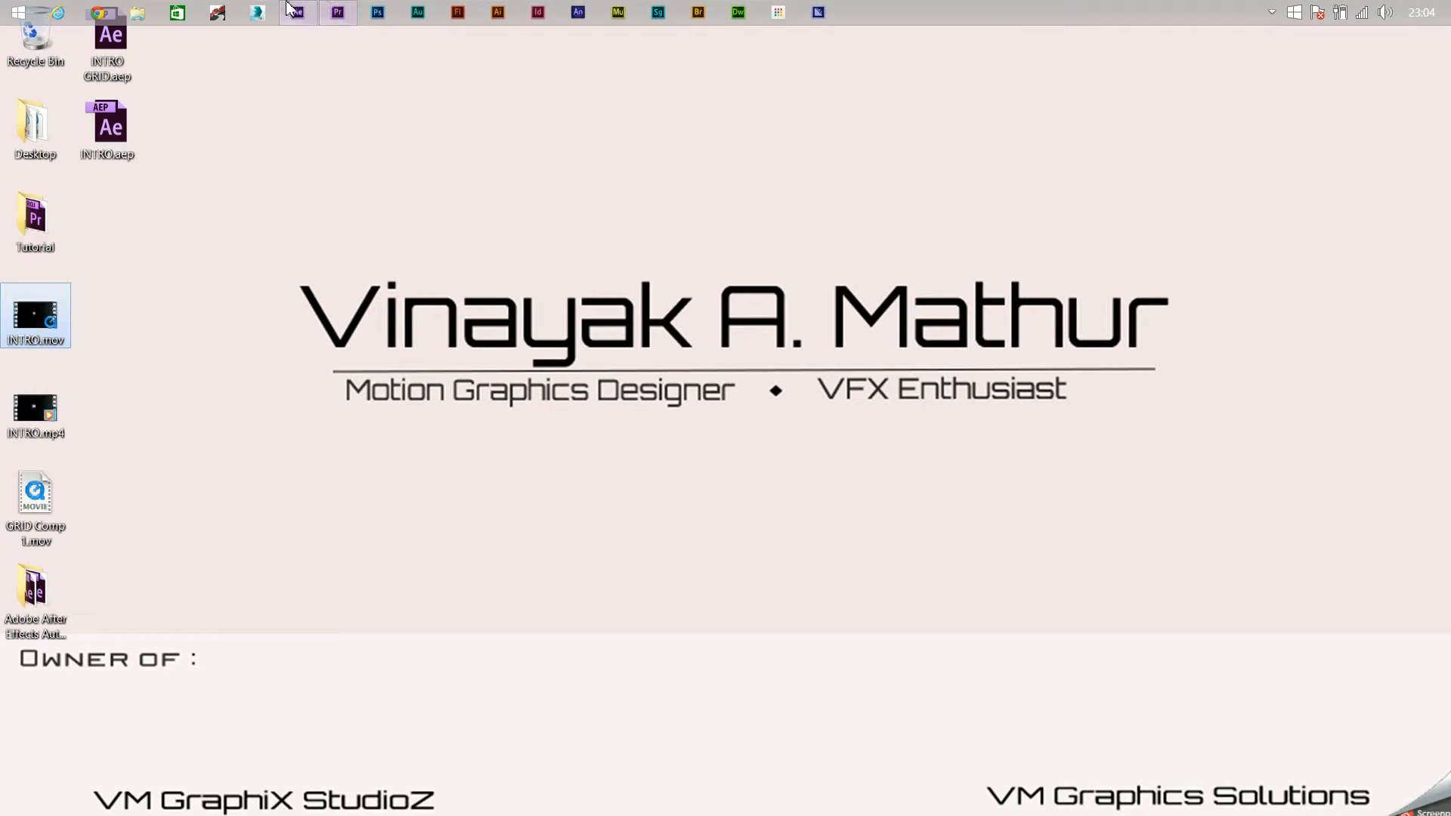
left_click(291, 11)
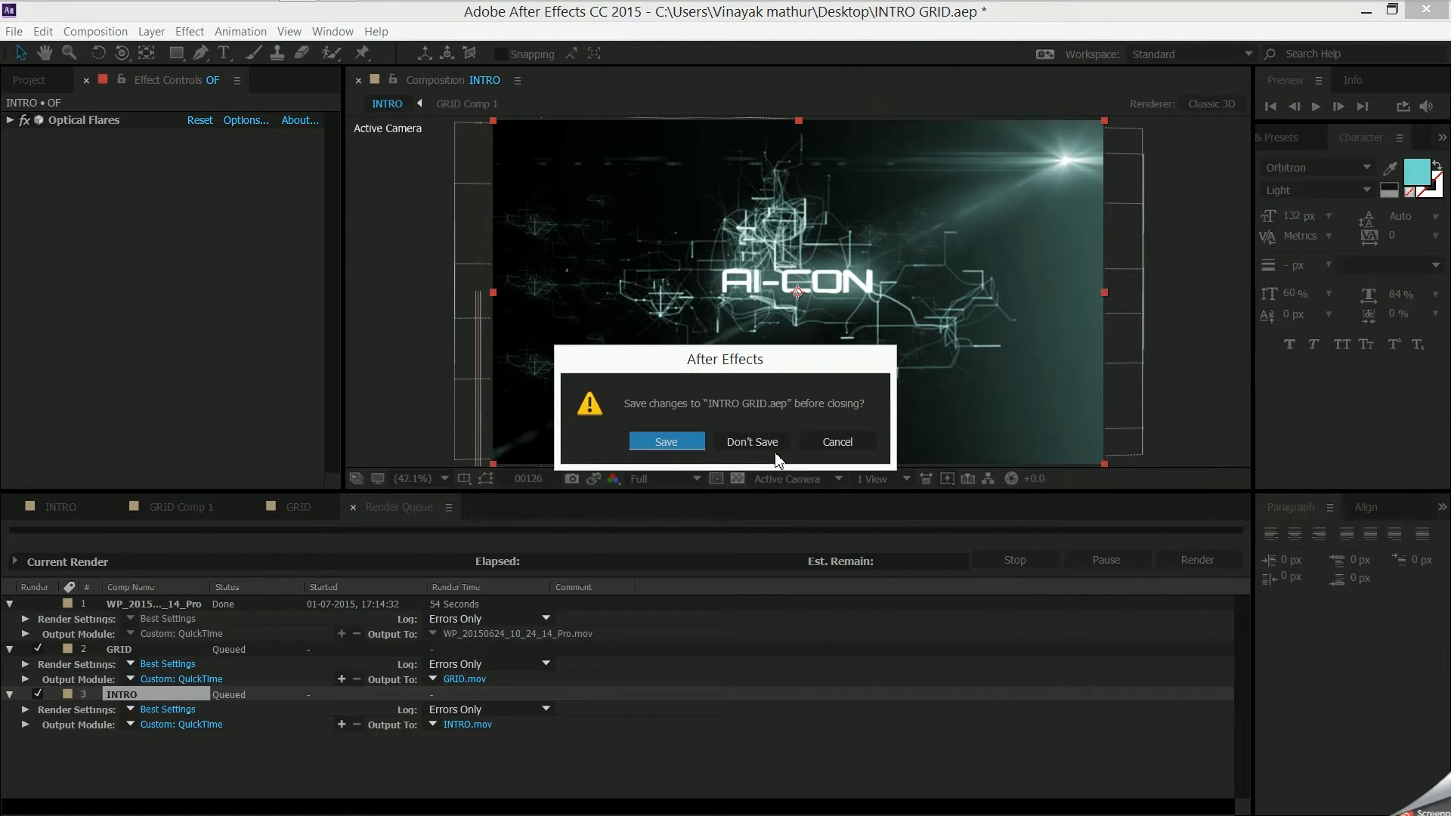
left_click(777, 443)
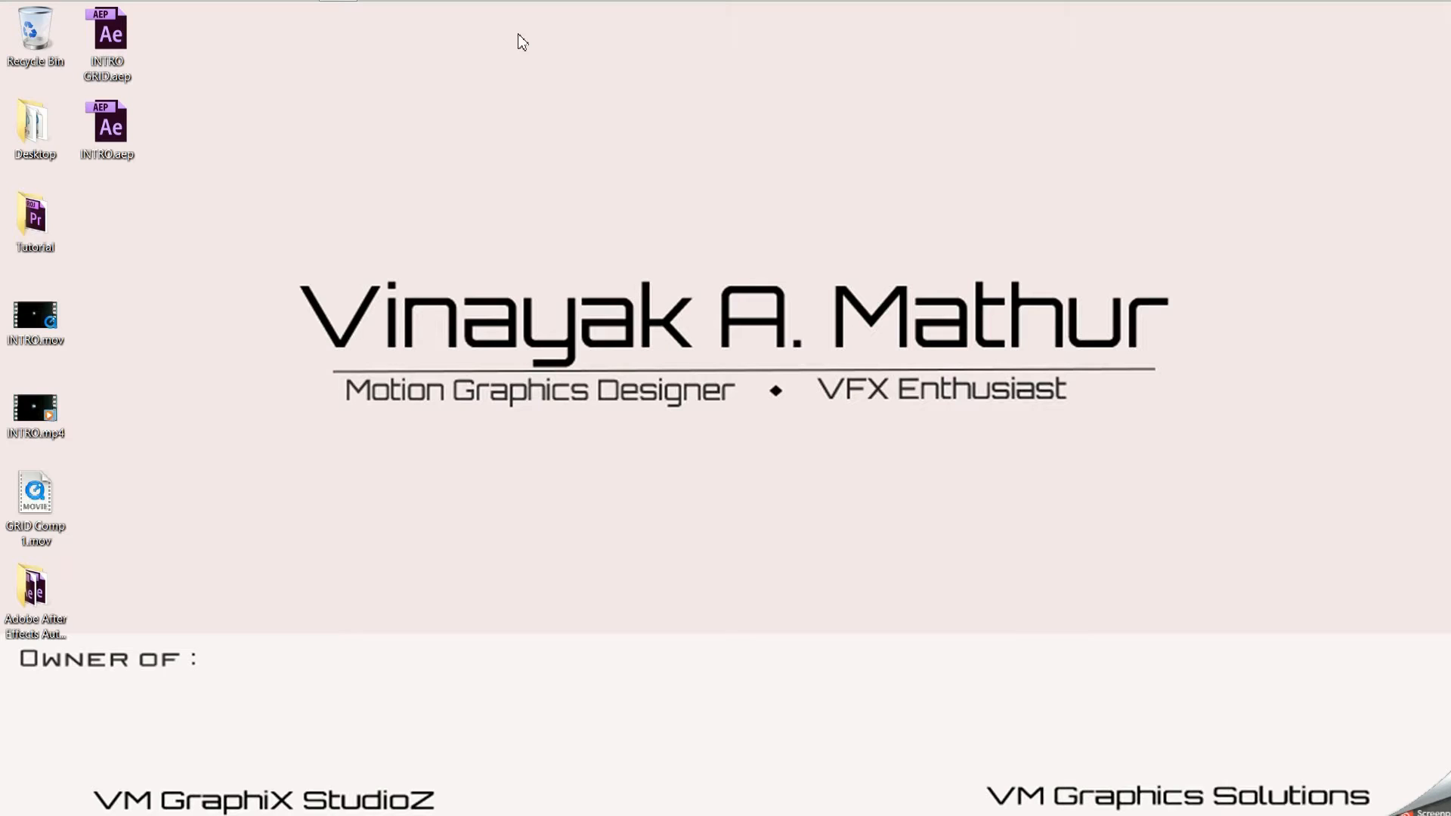
- Play the rendered INTRO.mov from the desktop in QuickTime Player through to the end, and close the player
double_click(43, 326)
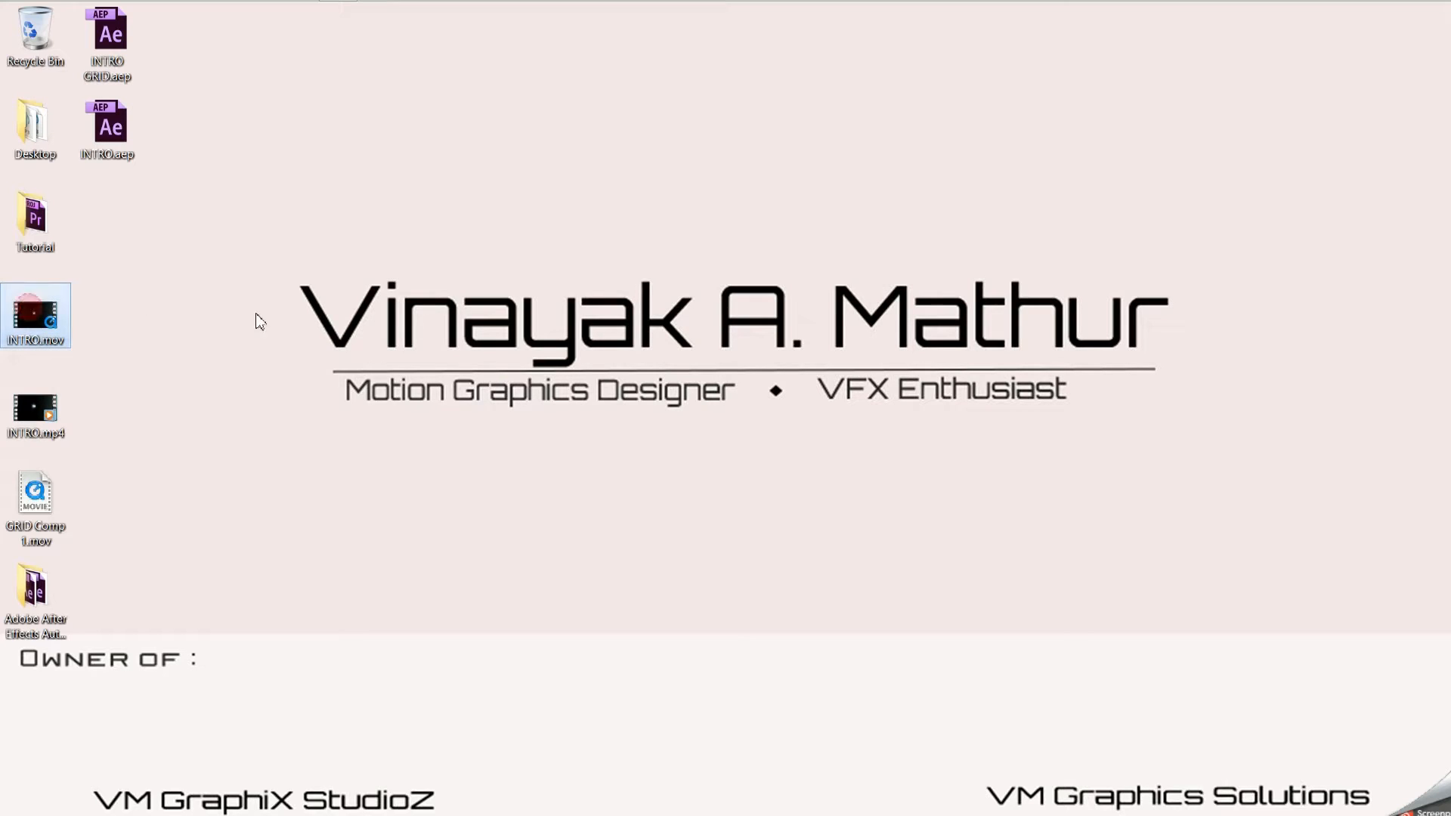
left_click_drag(163, 481, 22, 410)
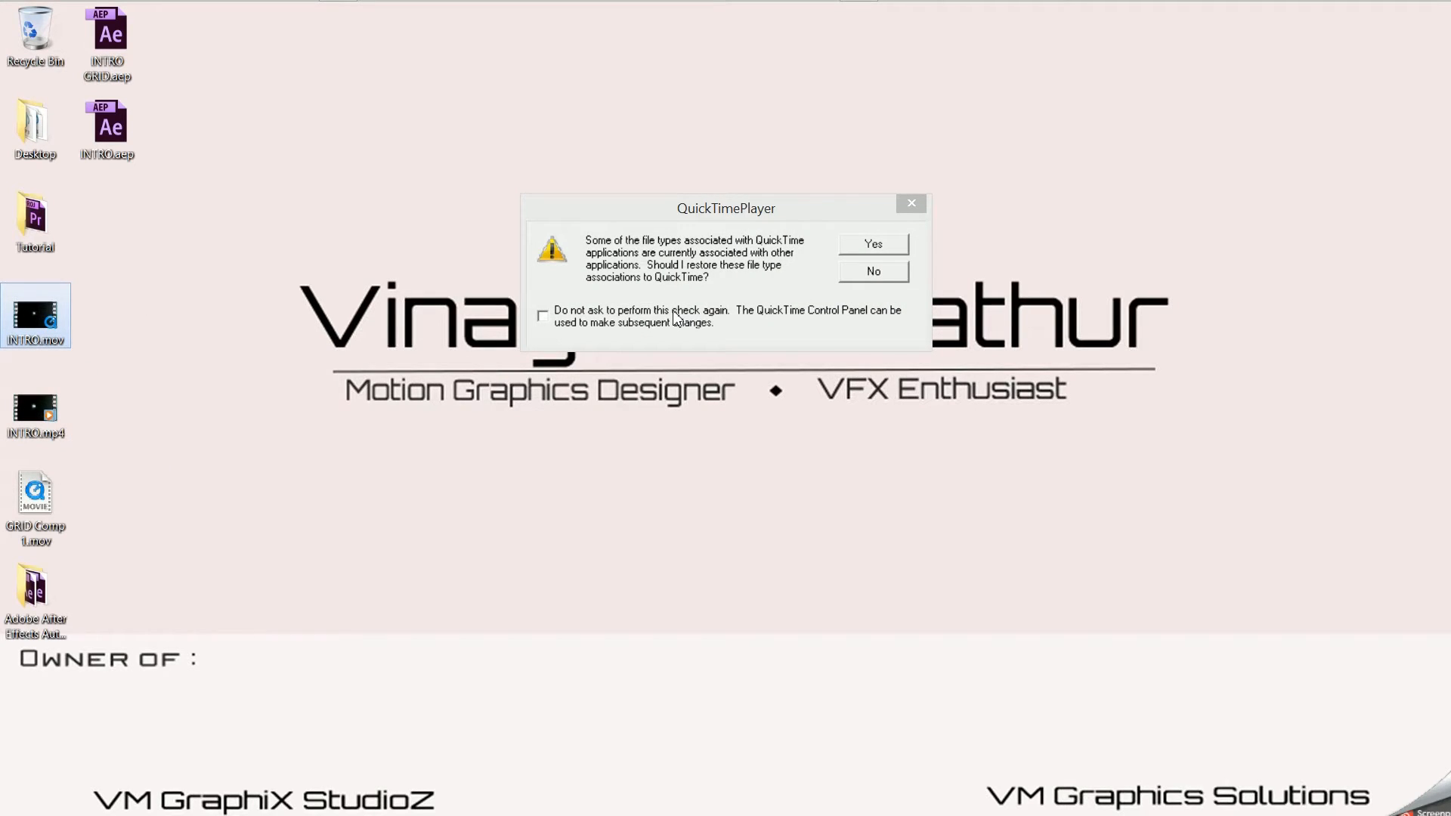
left_click(876, 251)
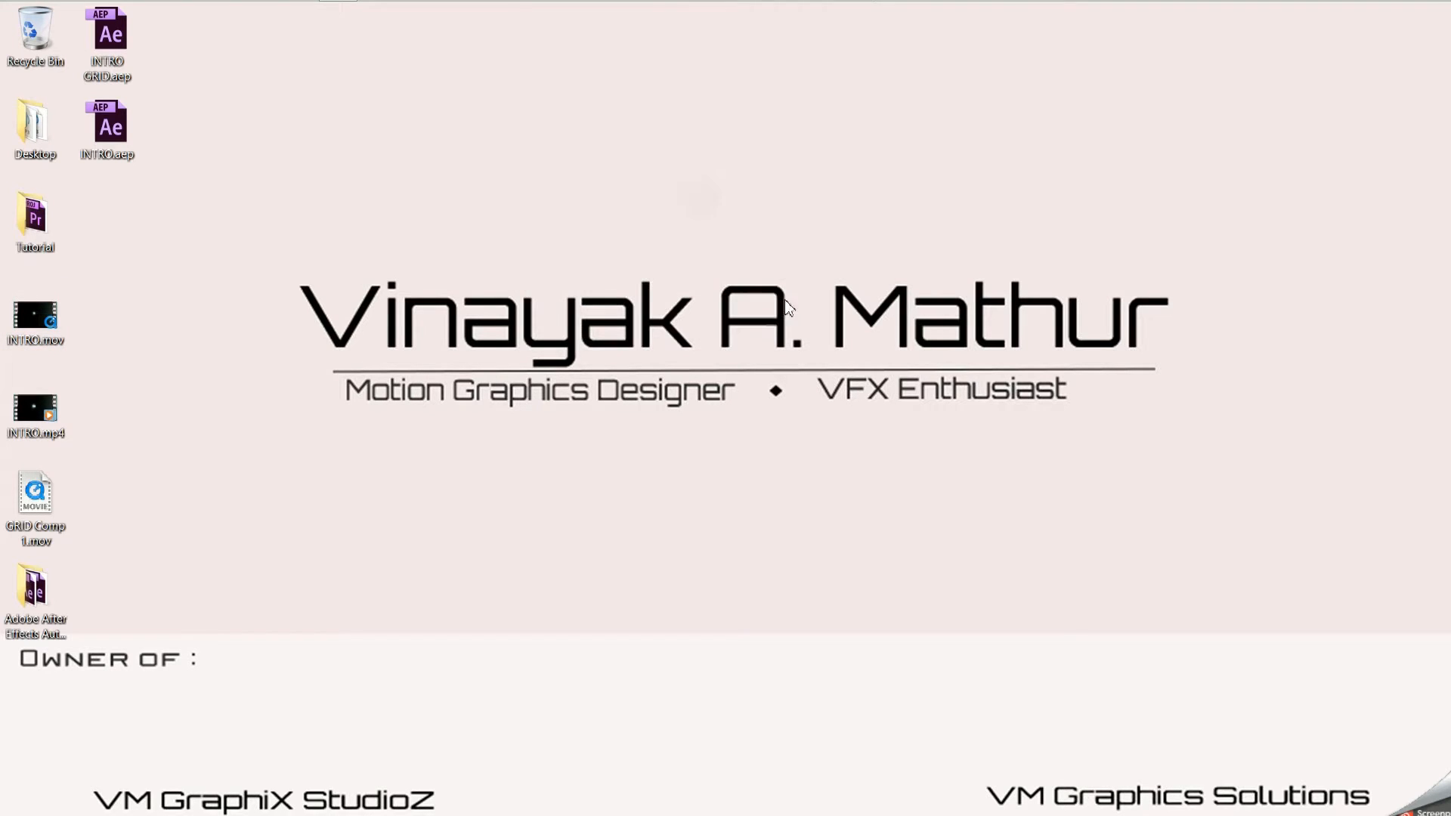
double_click(40, 385)
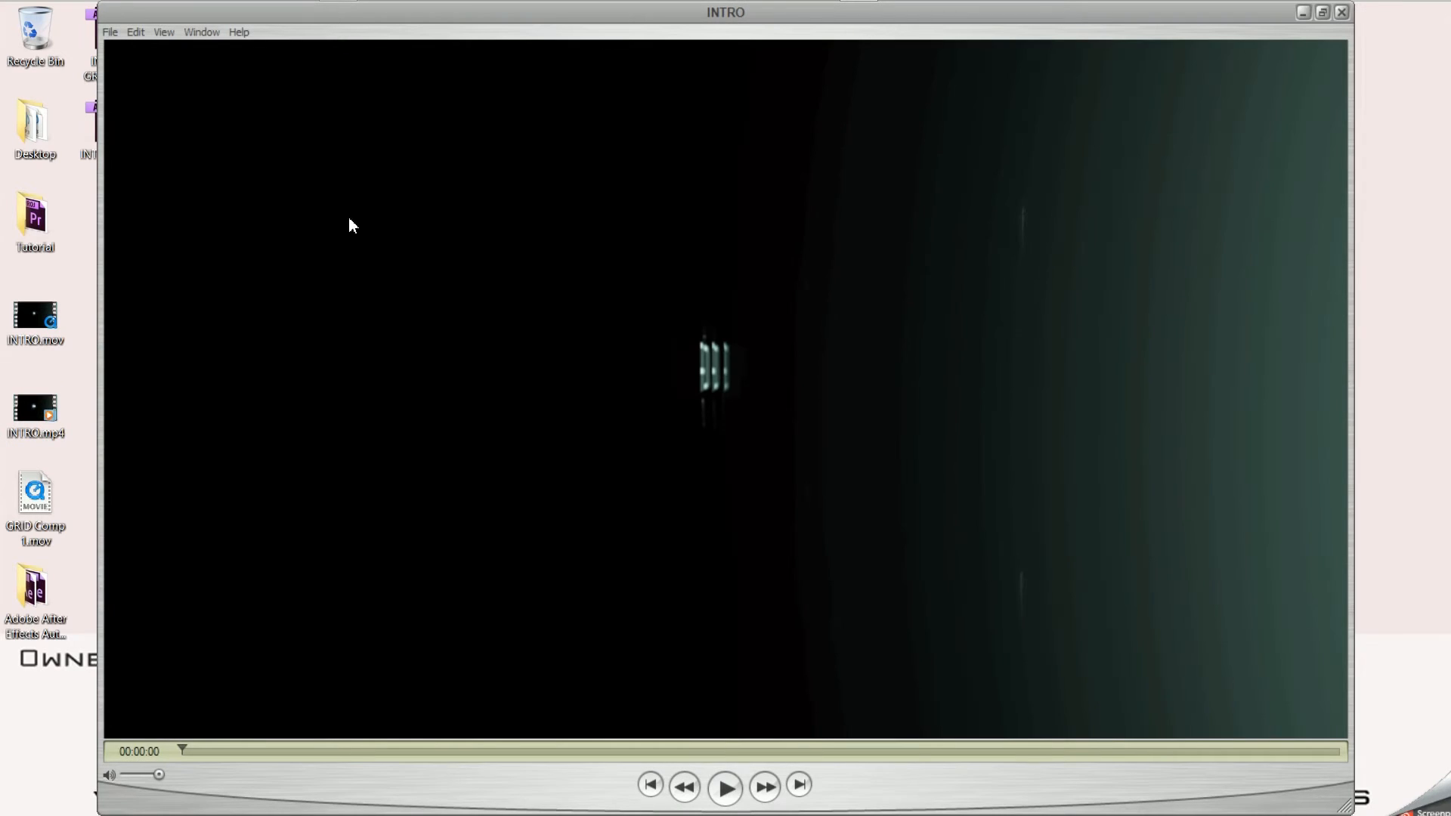
left_click(722, 788)
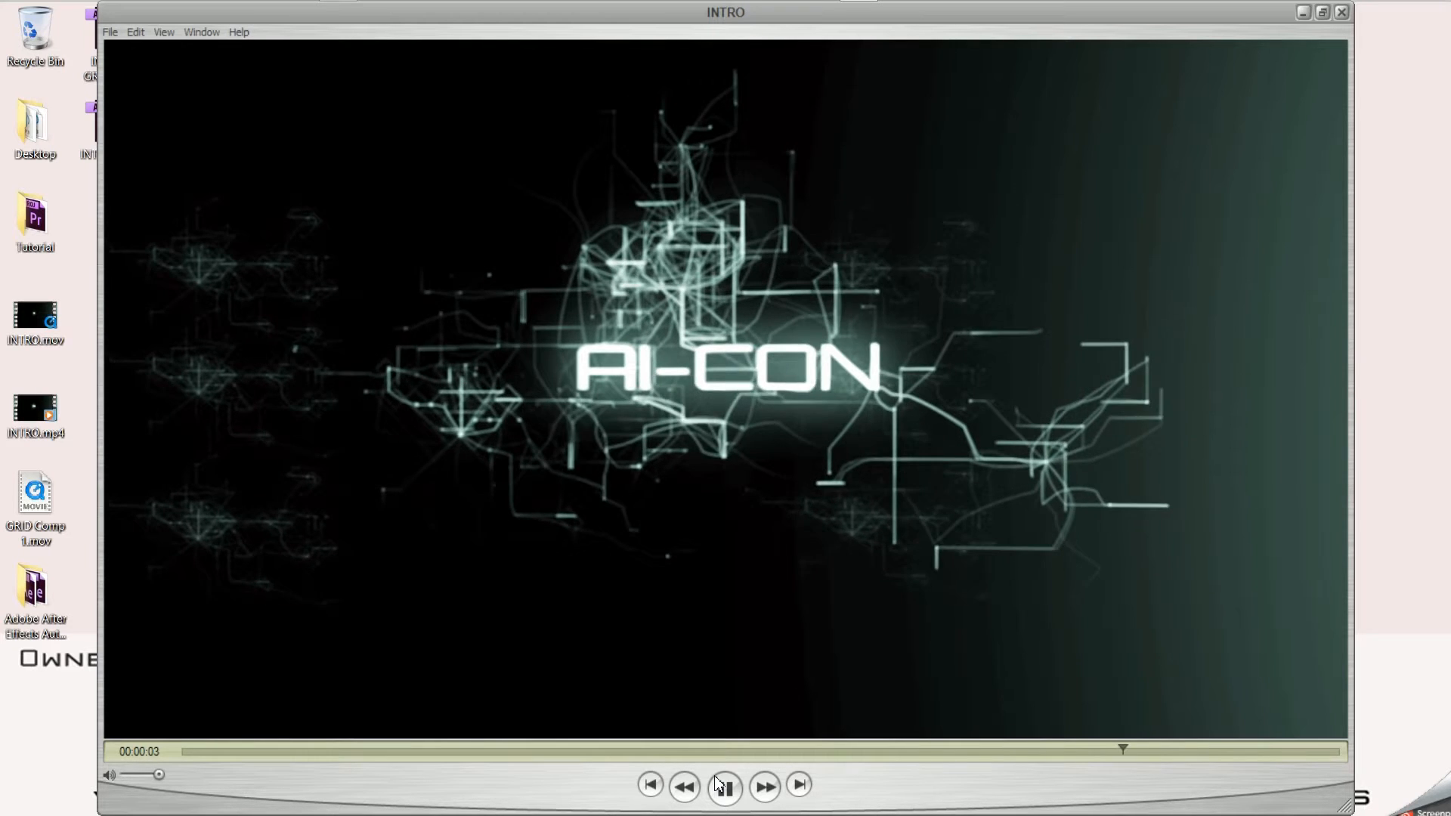
left_click(1341, 12)
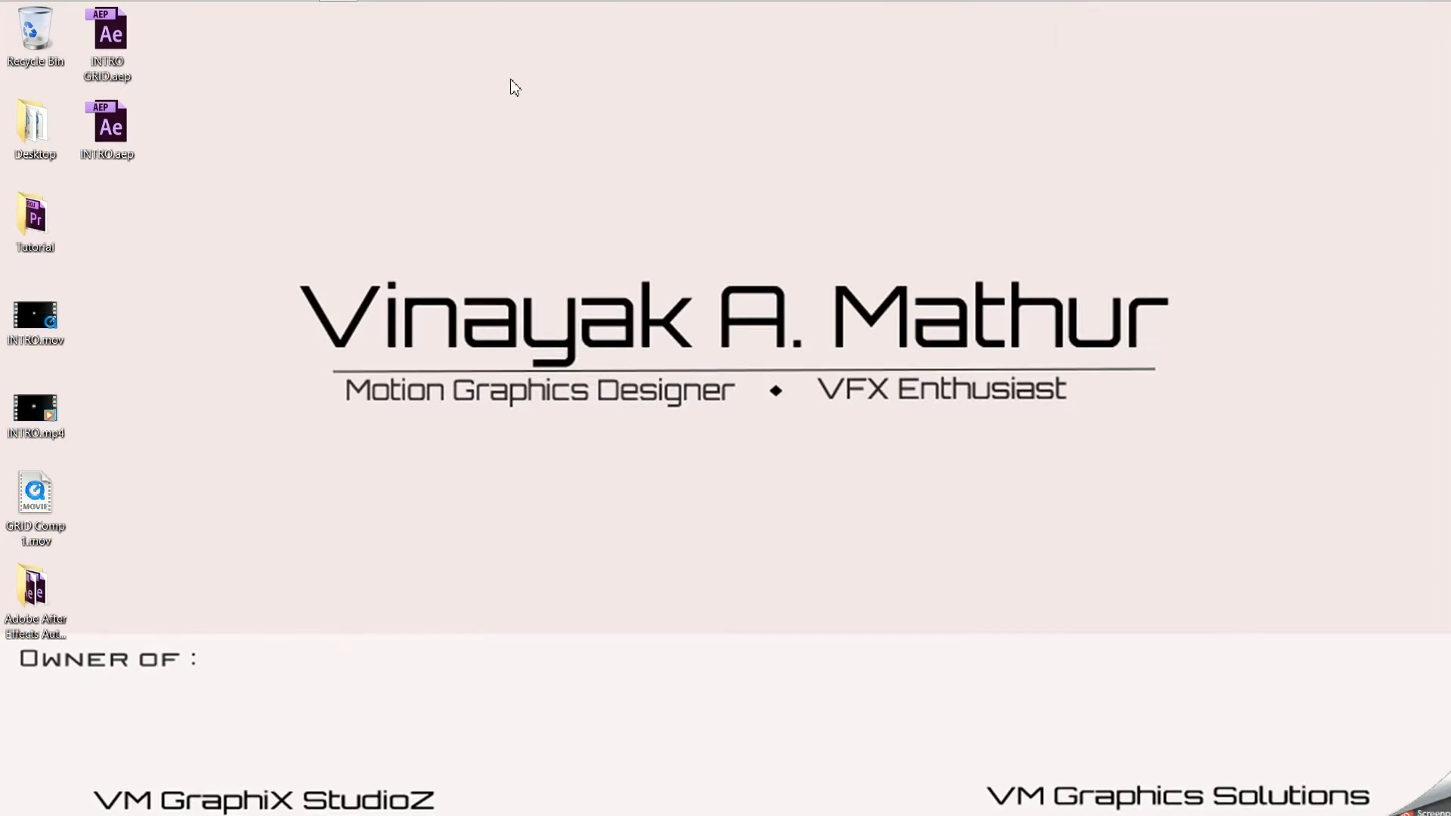
- Switch to Premiere Pro and start a new project, discarding the unsaved changes to Intro.prproj
mouse_move(338, 15)
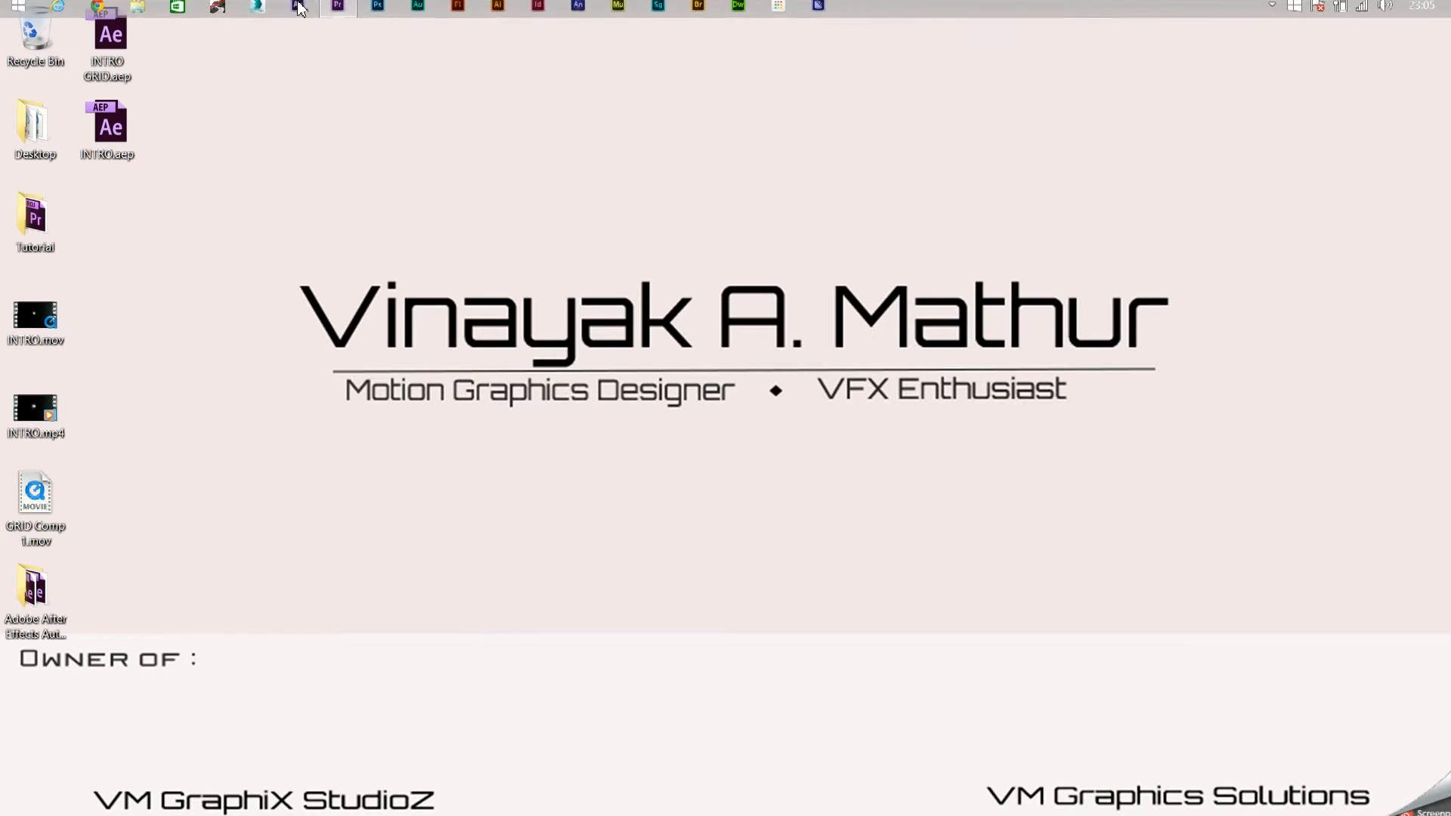
left_click(338, 15)
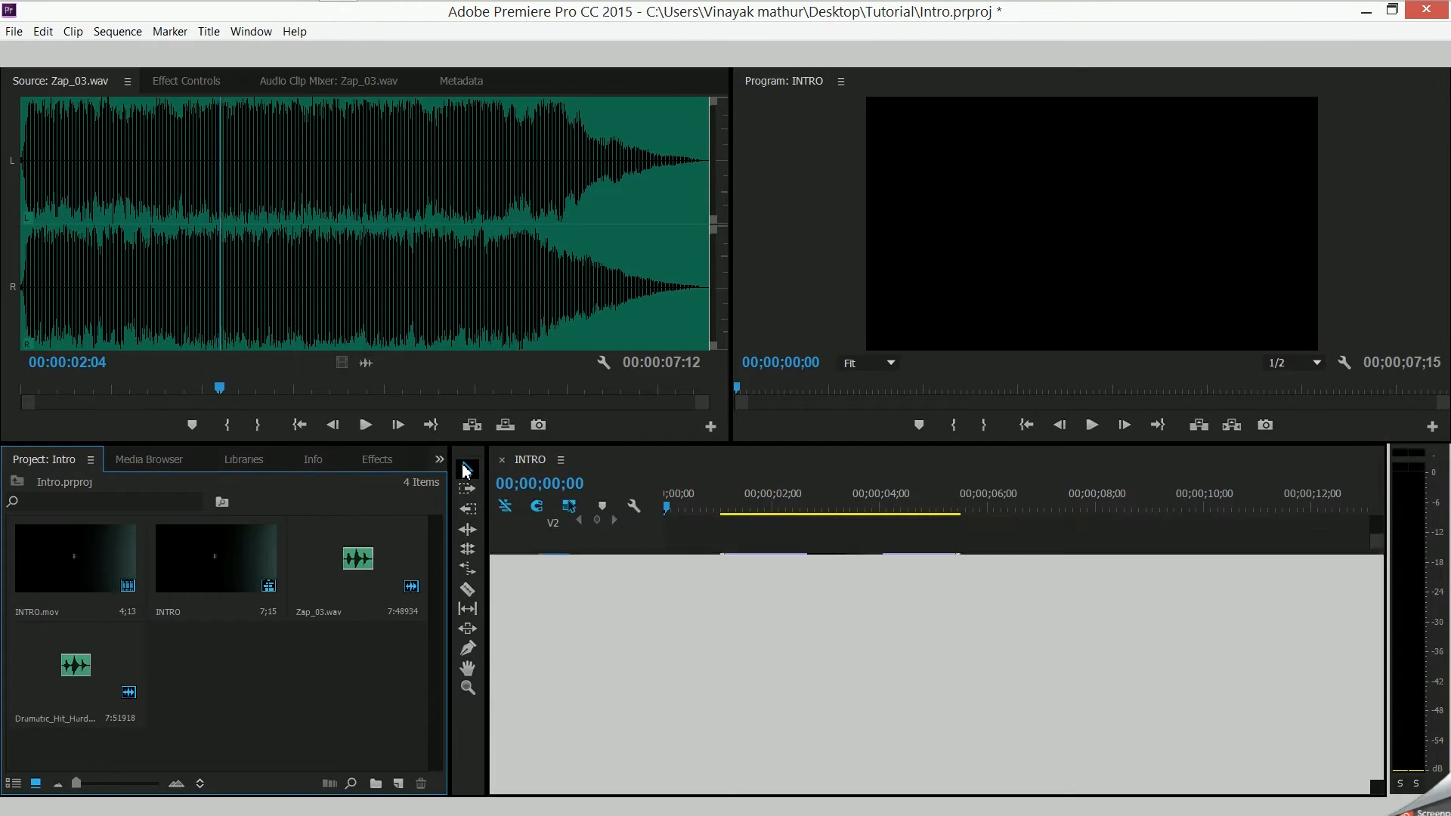
left_click(241, 671)
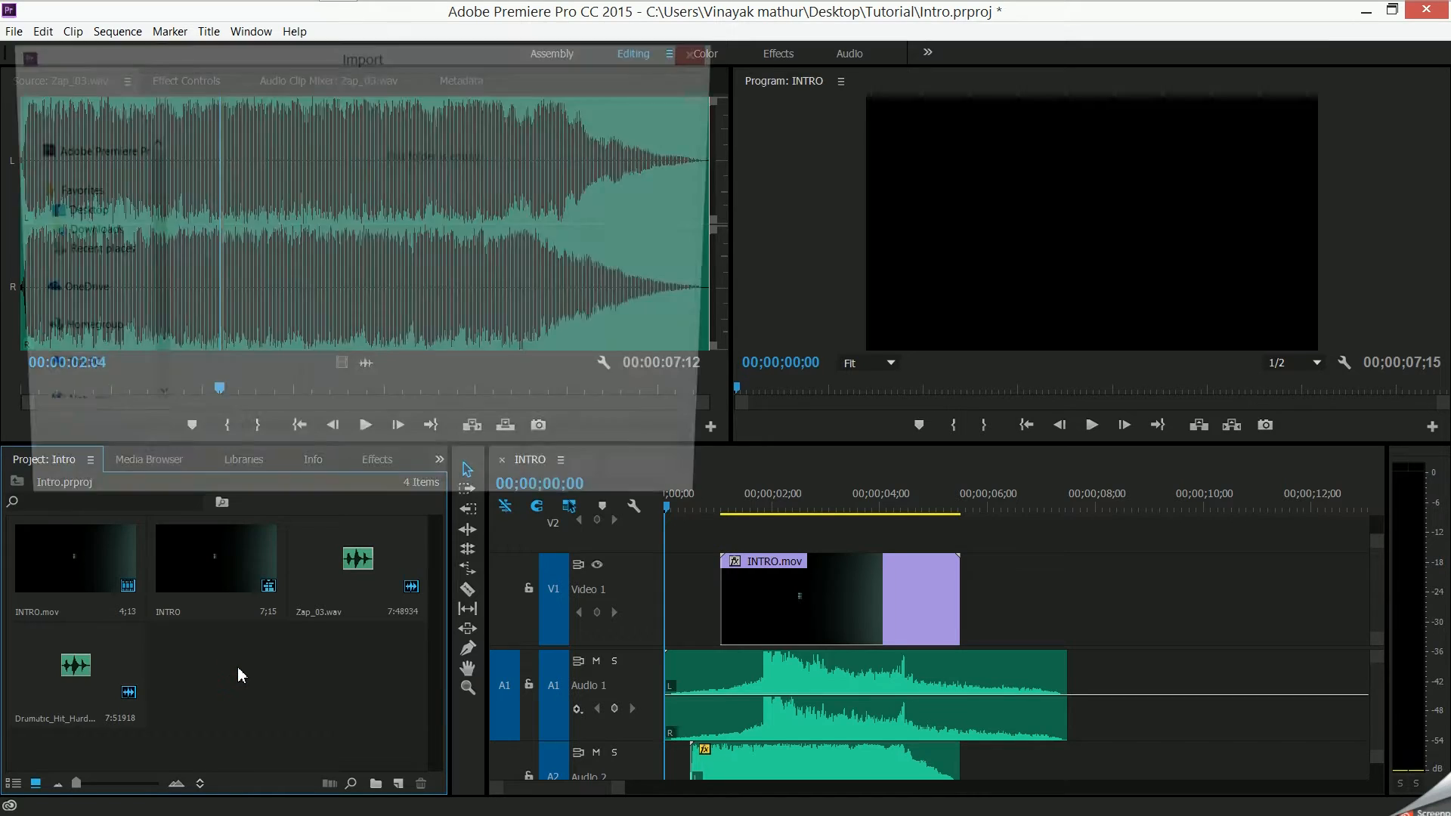
left_click(644, 499)
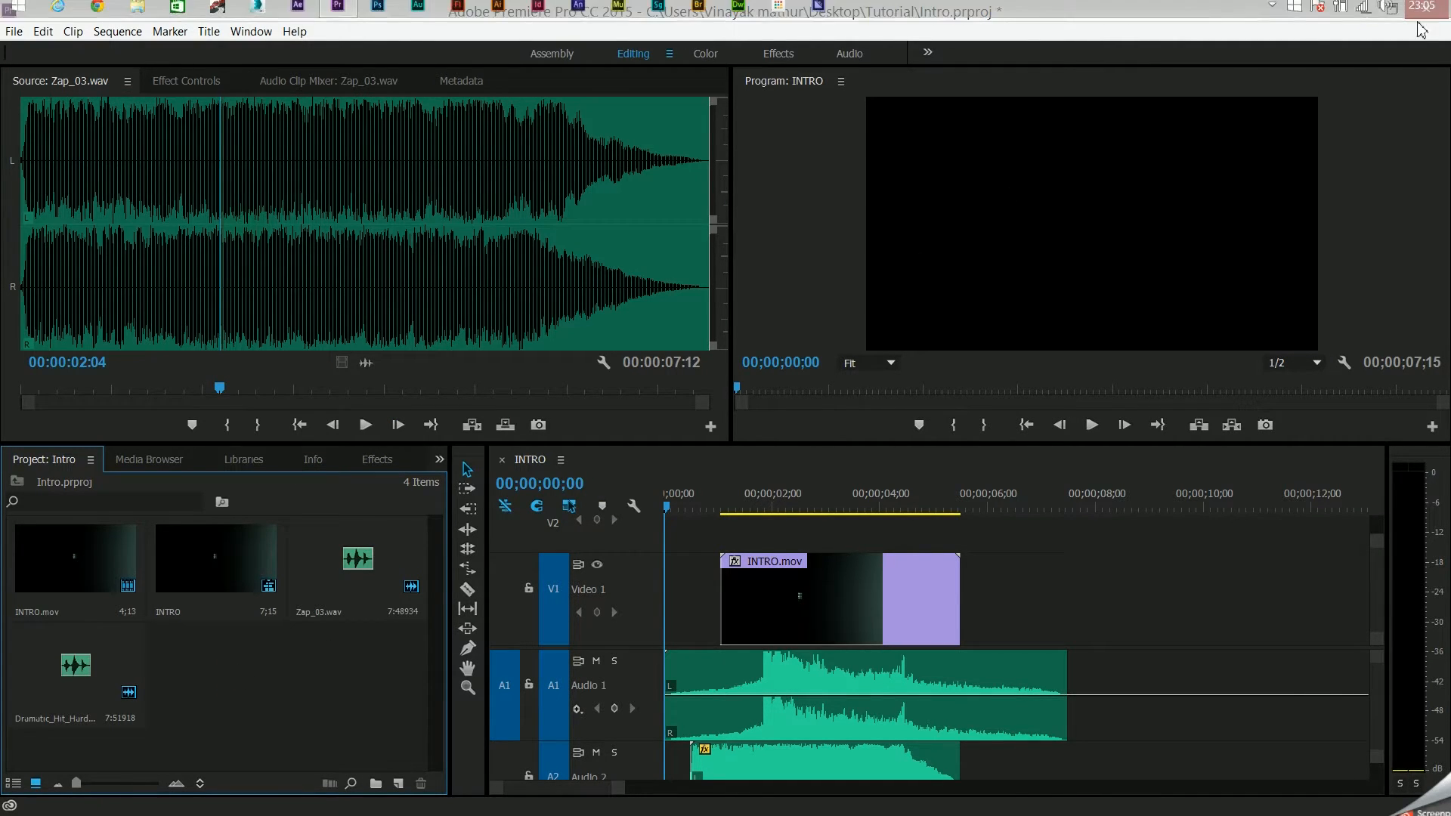
left_click(15, 34)
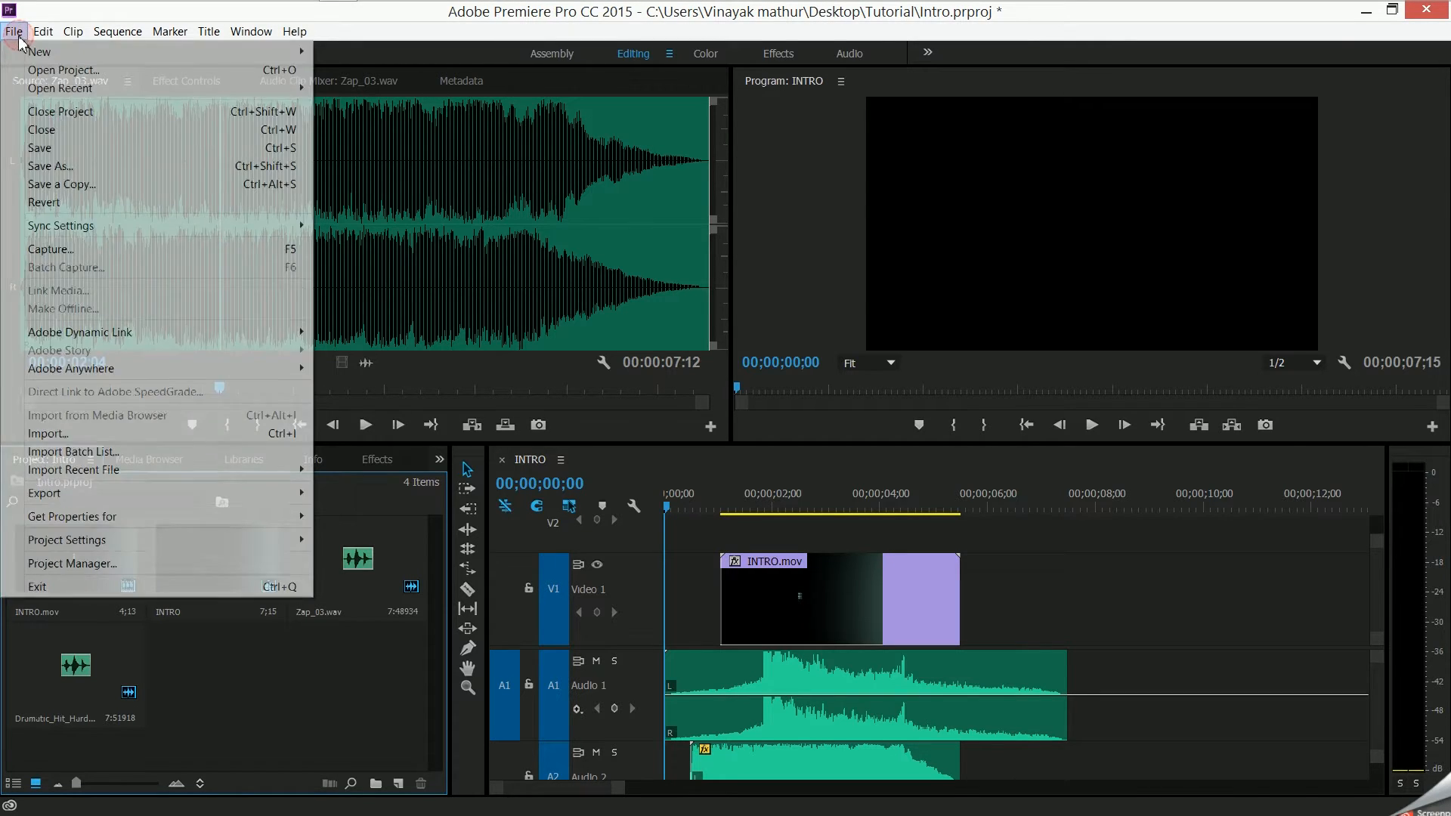
left_click(11, 33)
left_click(6, 34)
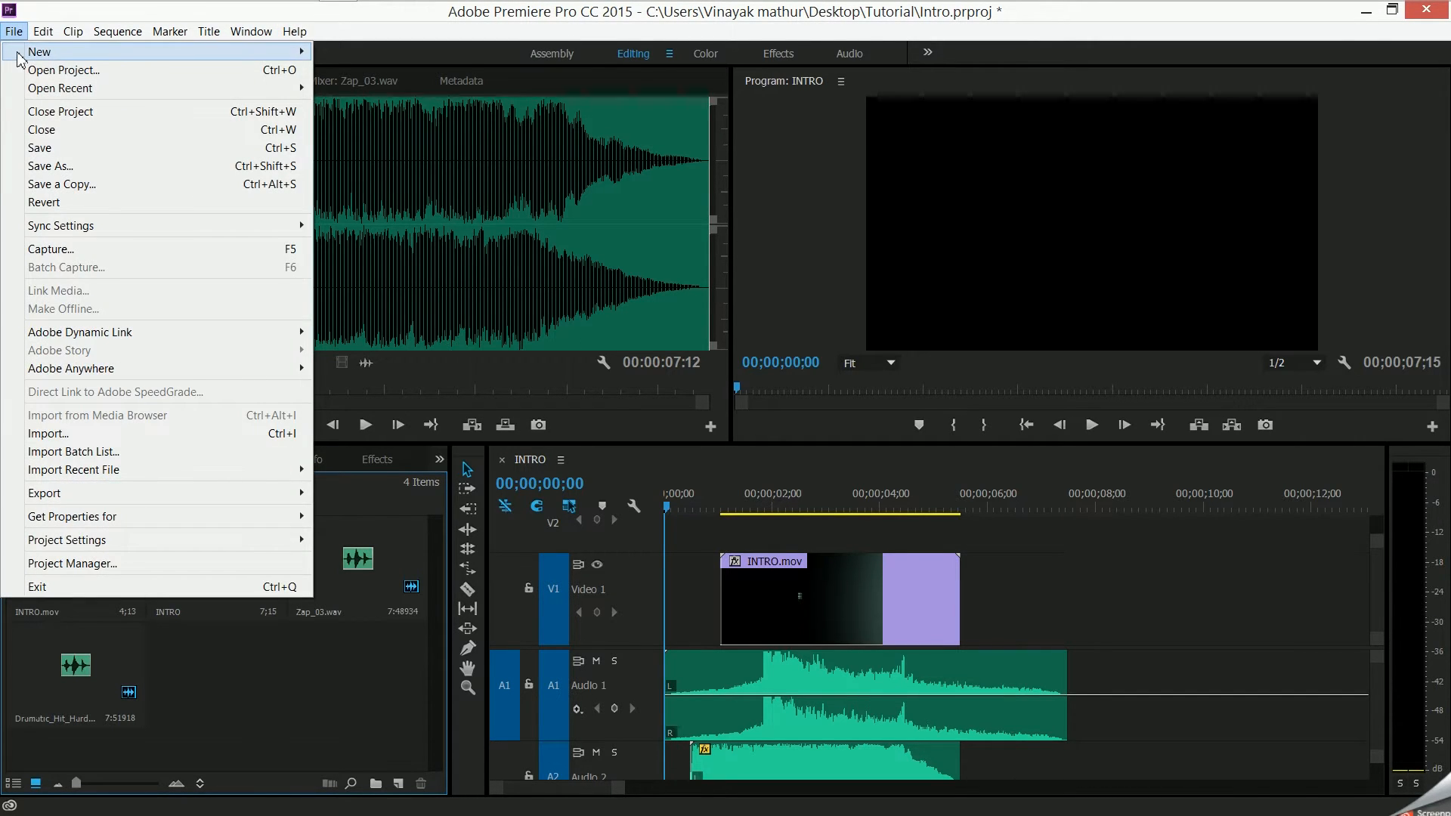
mouse_move(19, 53)
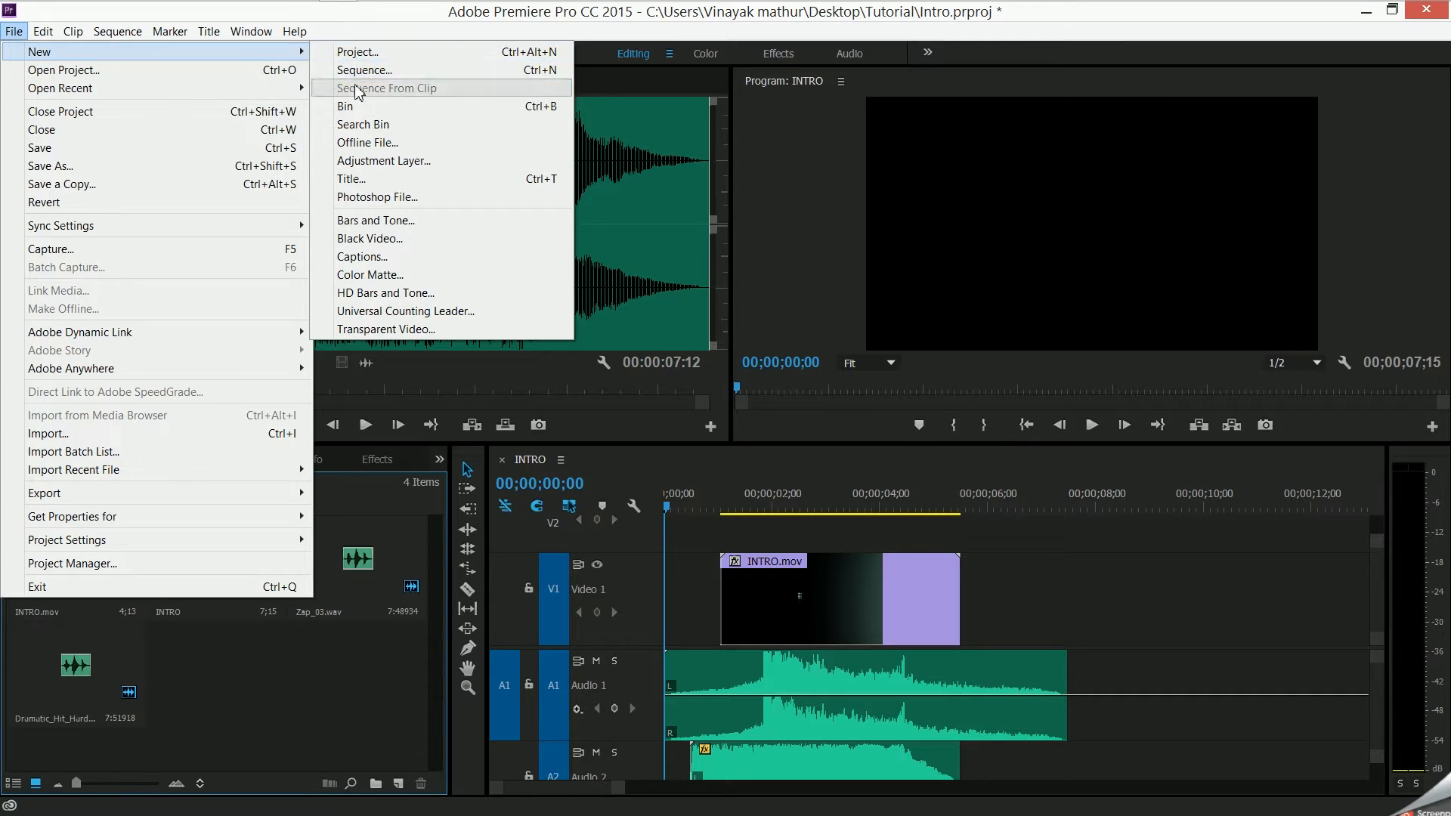
left_click(358, 55)
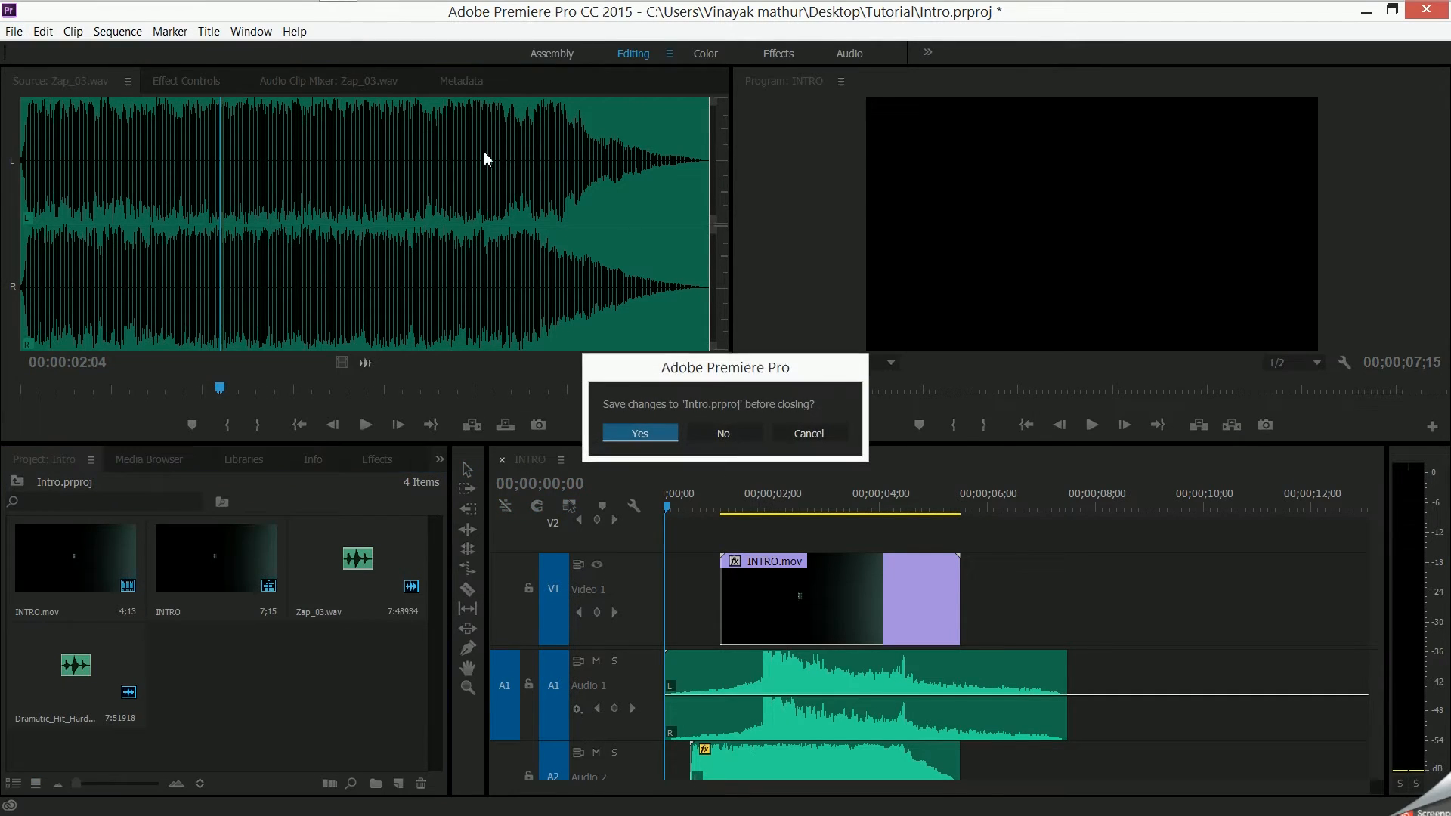
left_click(741, 430)
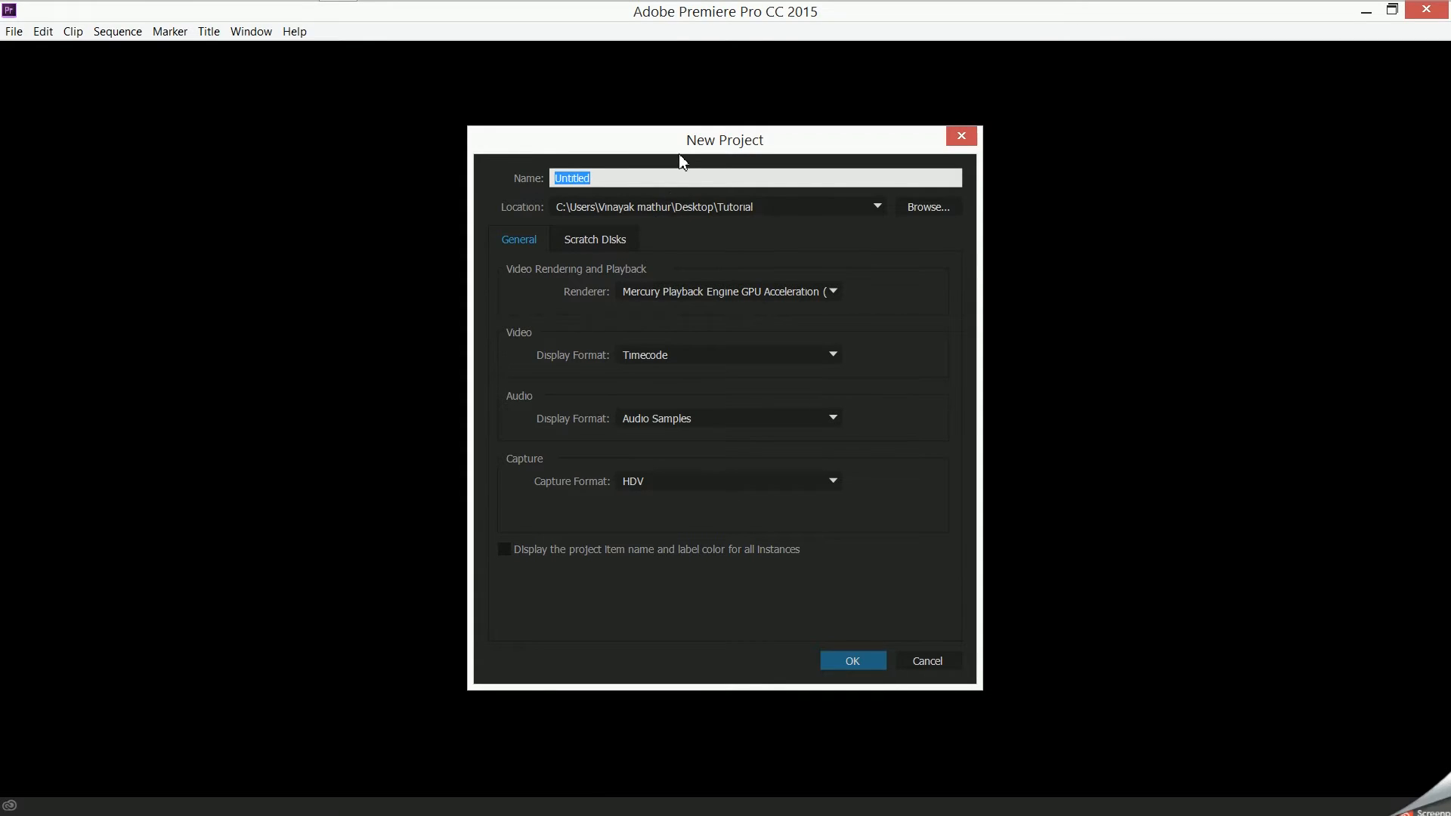
- Create the project as Untitled in the desktop's Tutorial folder, with HDV as the capture format
left_click(610, 174)
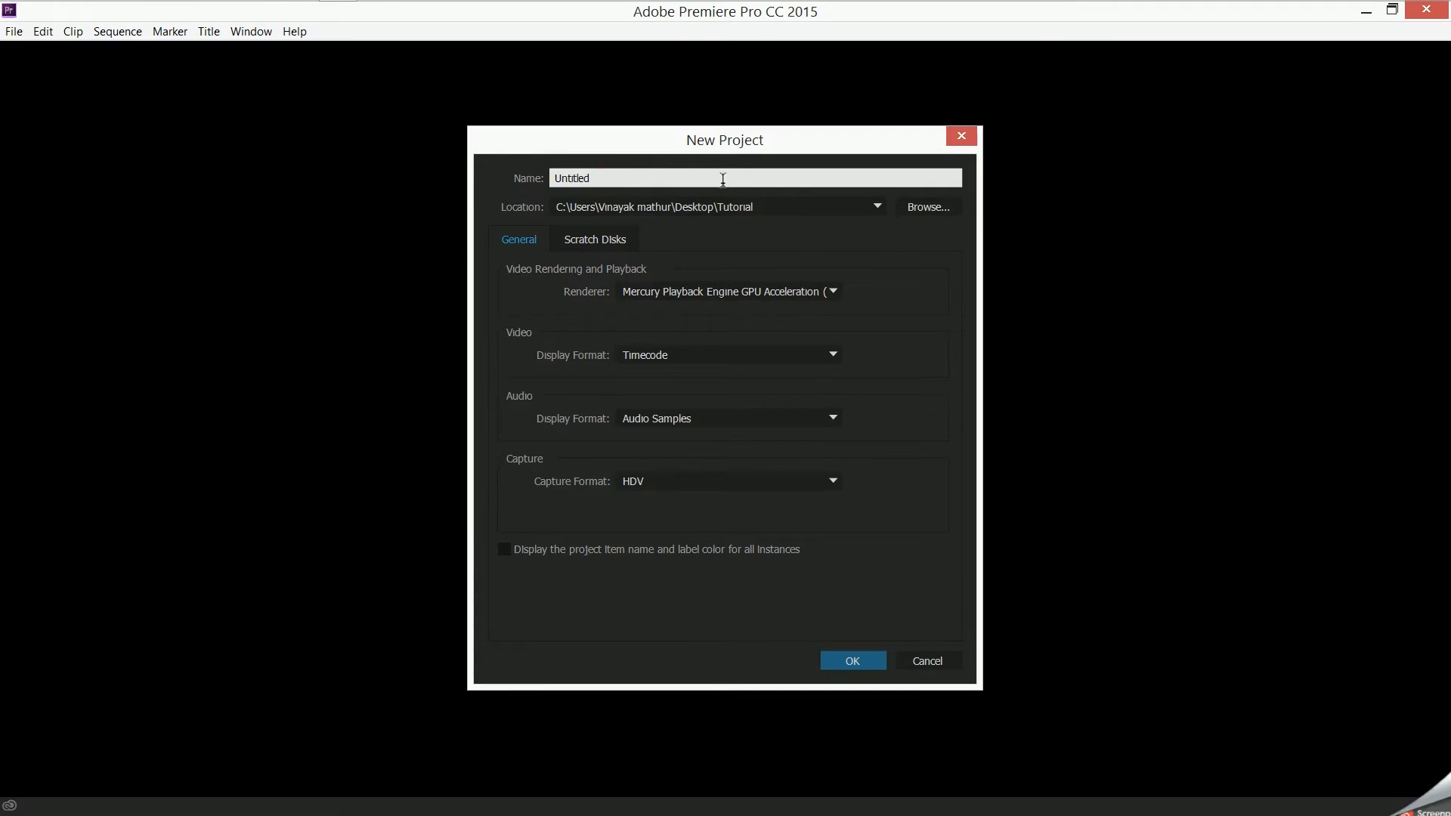
left_click(695, 479)
left_click(699, 484)
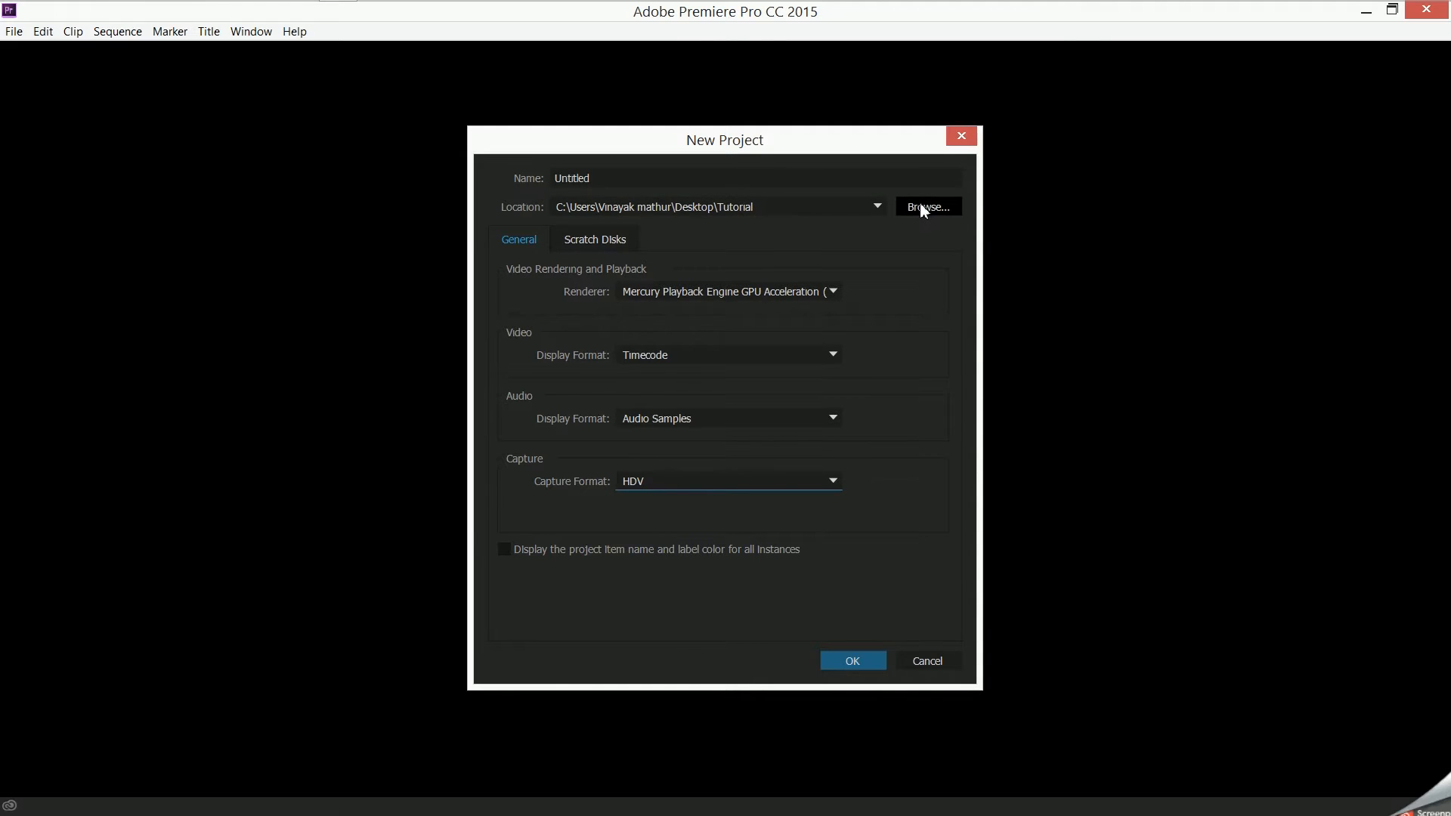
left_click(850, 664)
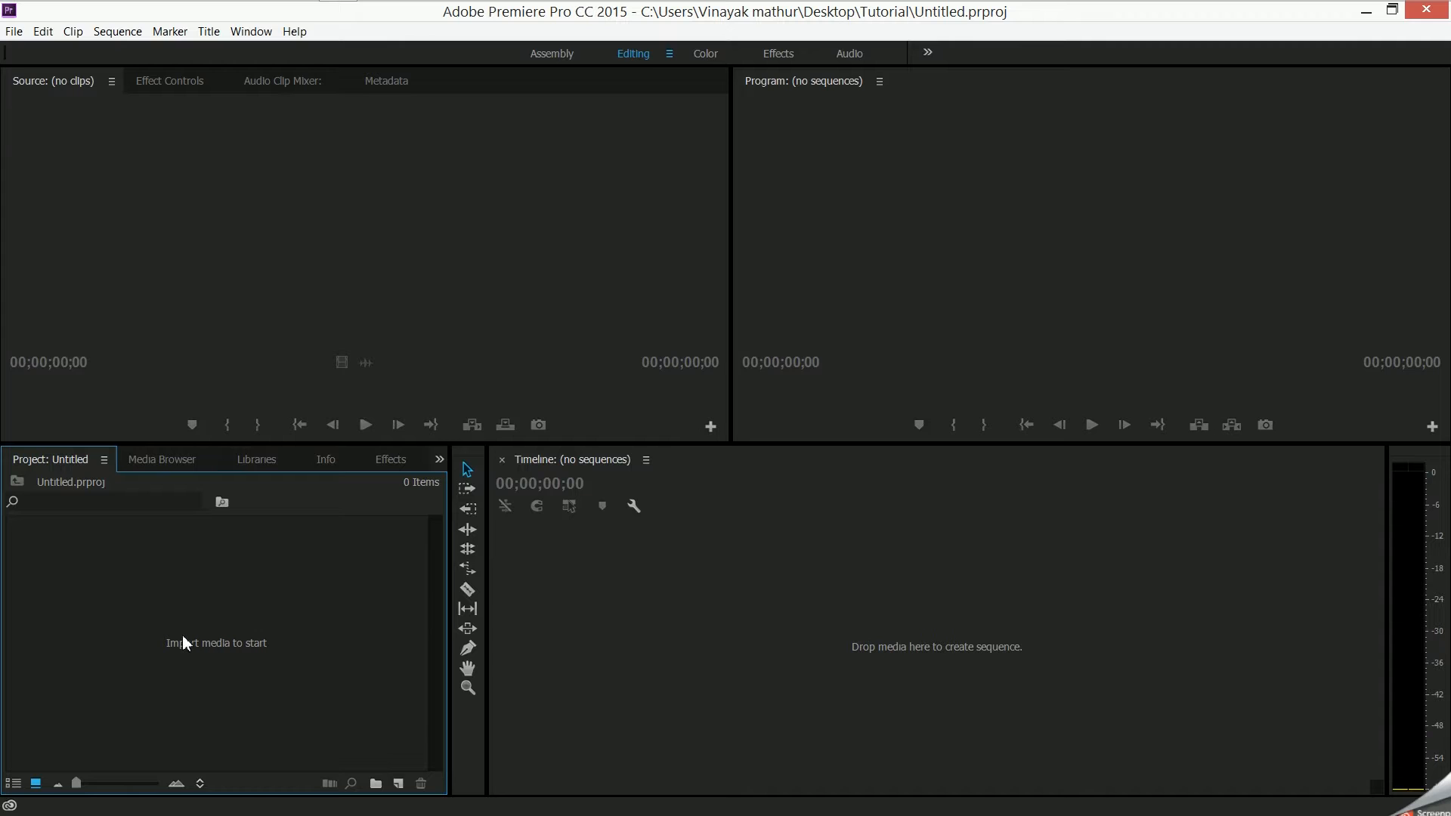
- Import INTRO.mov from the desktop and create a sequence from the clip in the empty timeline
double_click(230, 597)
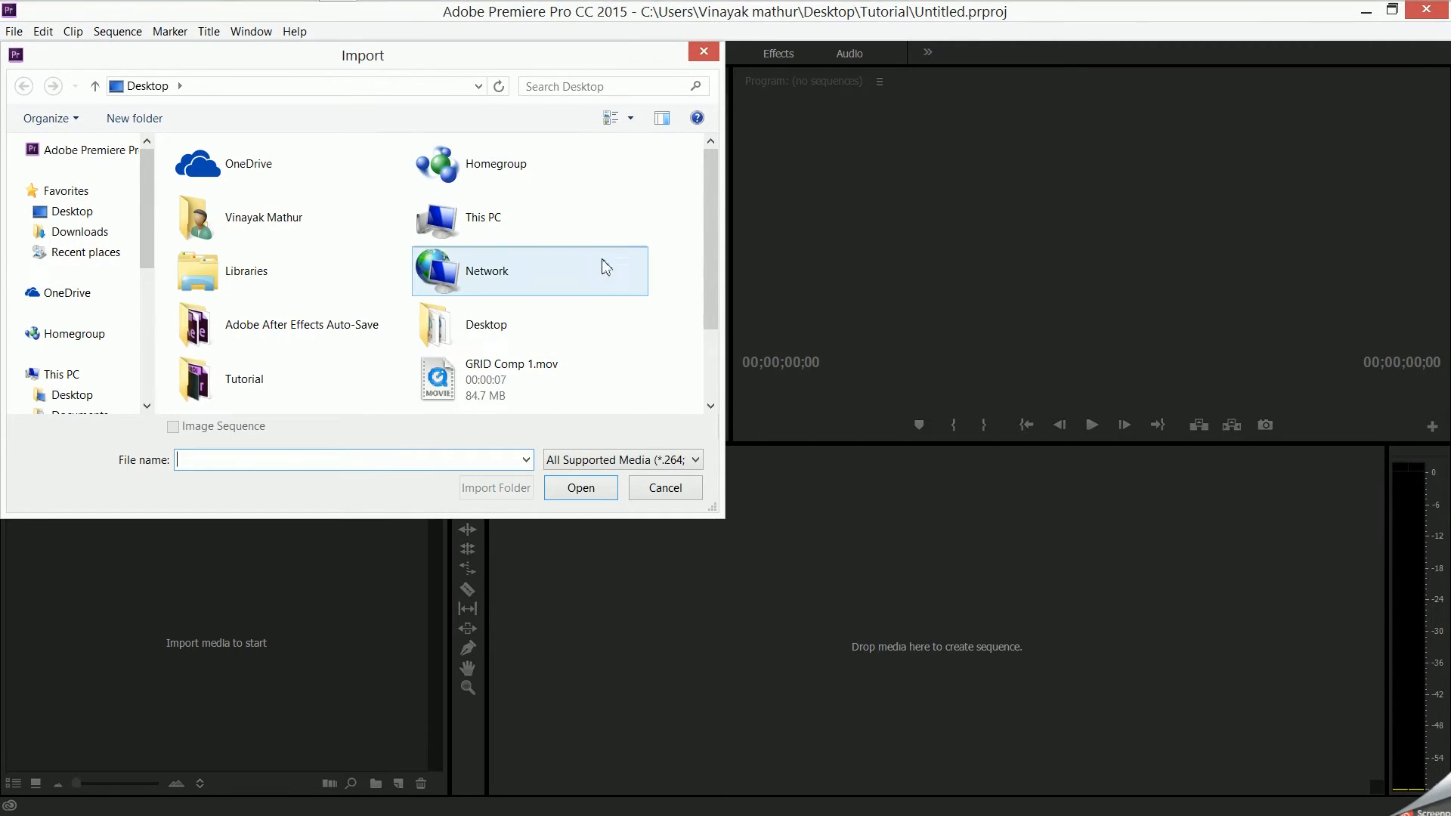
scroll(635, 285, "down", 2)
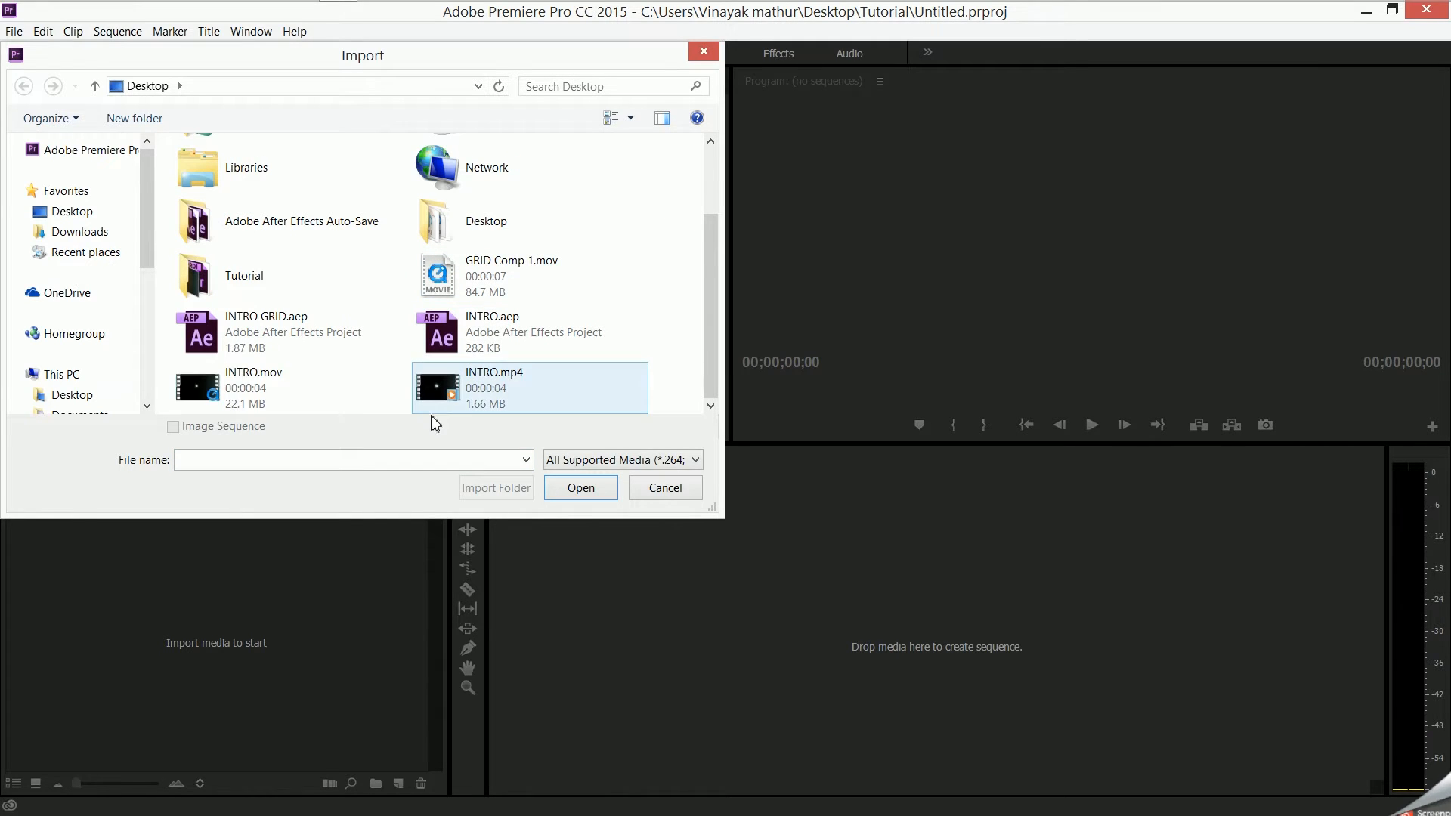
left_click(333, 372)
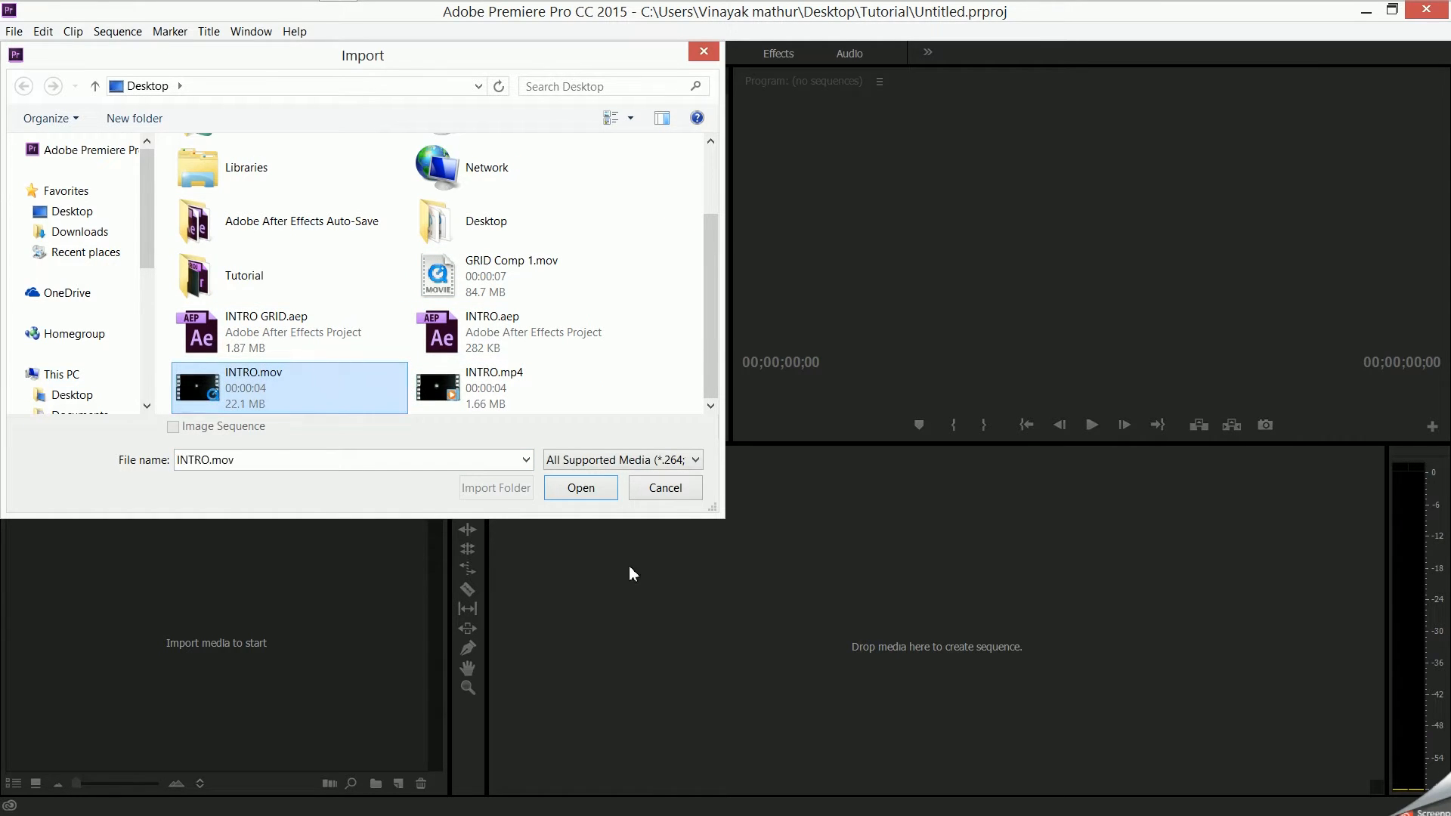
left_click(581, 488)
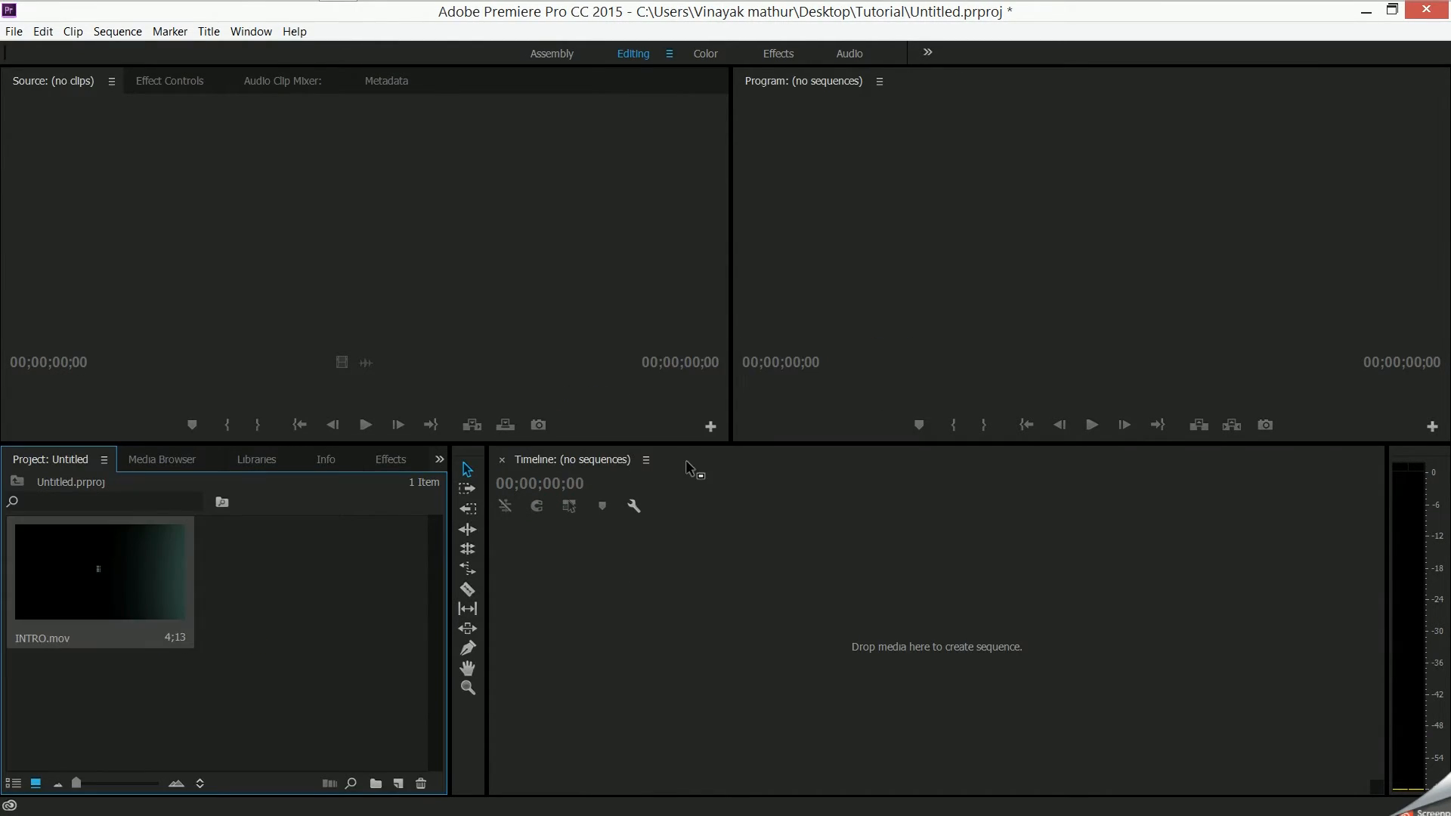
left_click(287, 624)
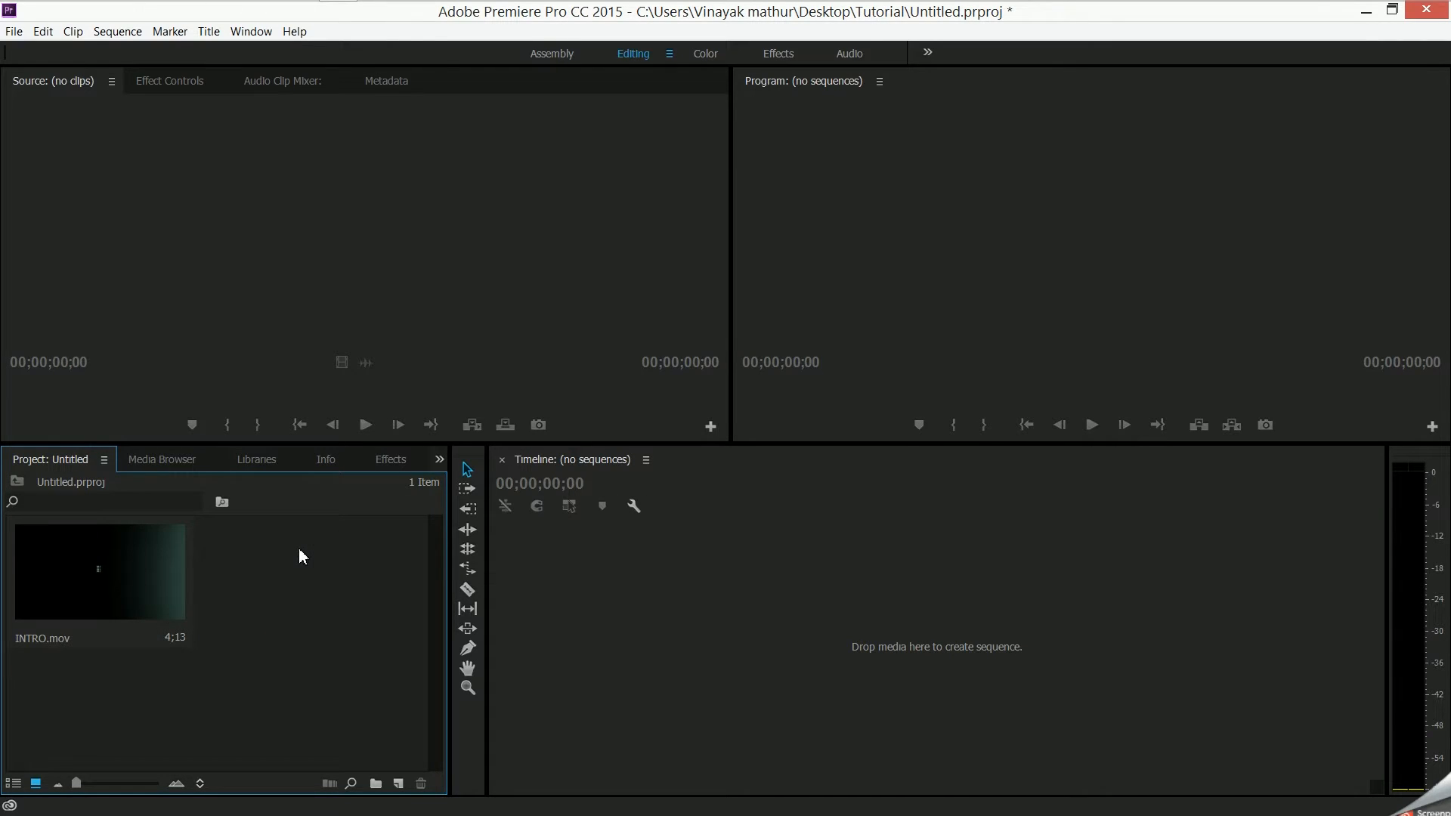
left_click_drag(113, 542, 689, 606)
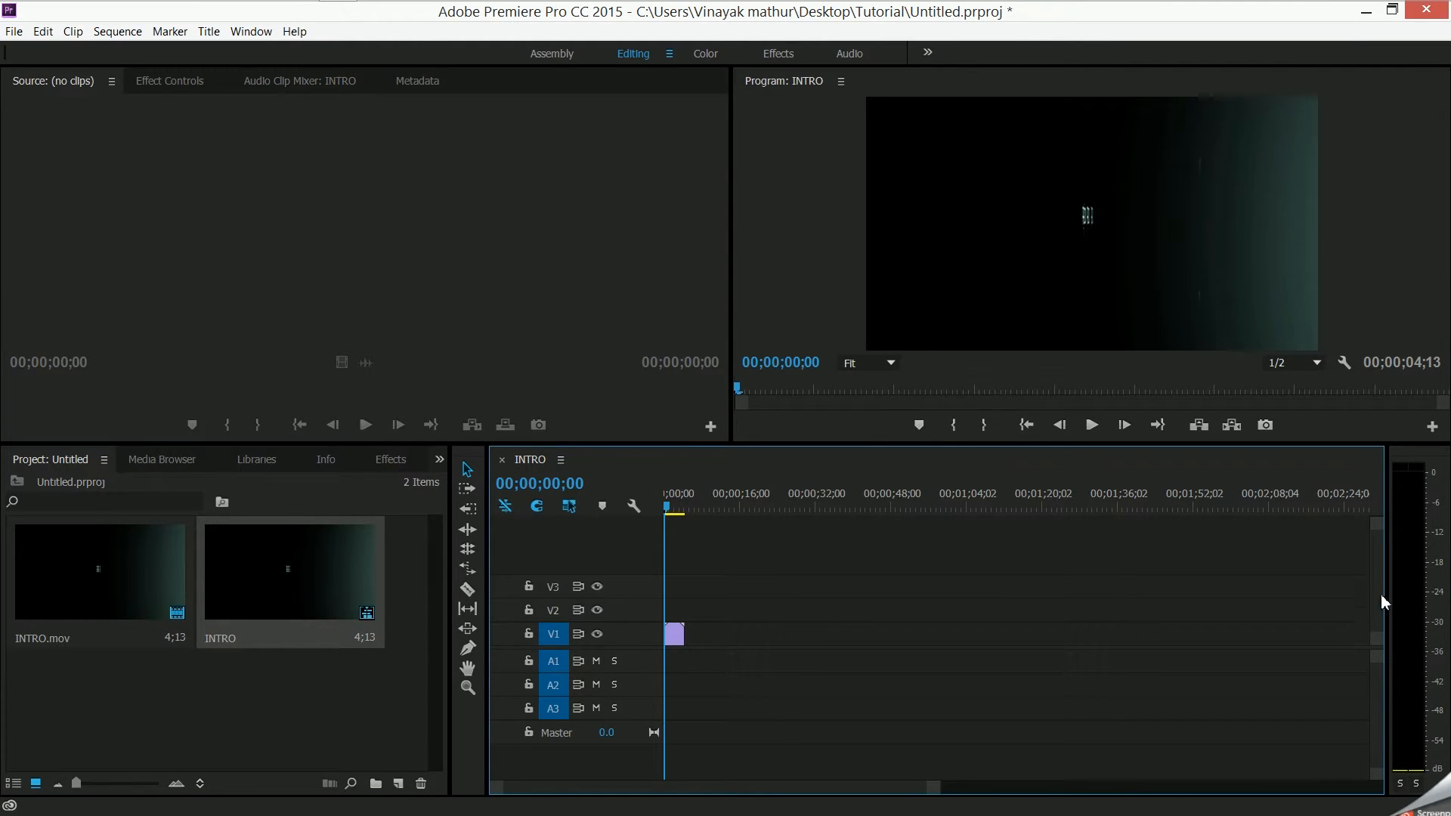
- Increase the height of video track V1 and zoom the timeline in on the INTRO clip
left_click_drag(1376, 523, 1377, 565)
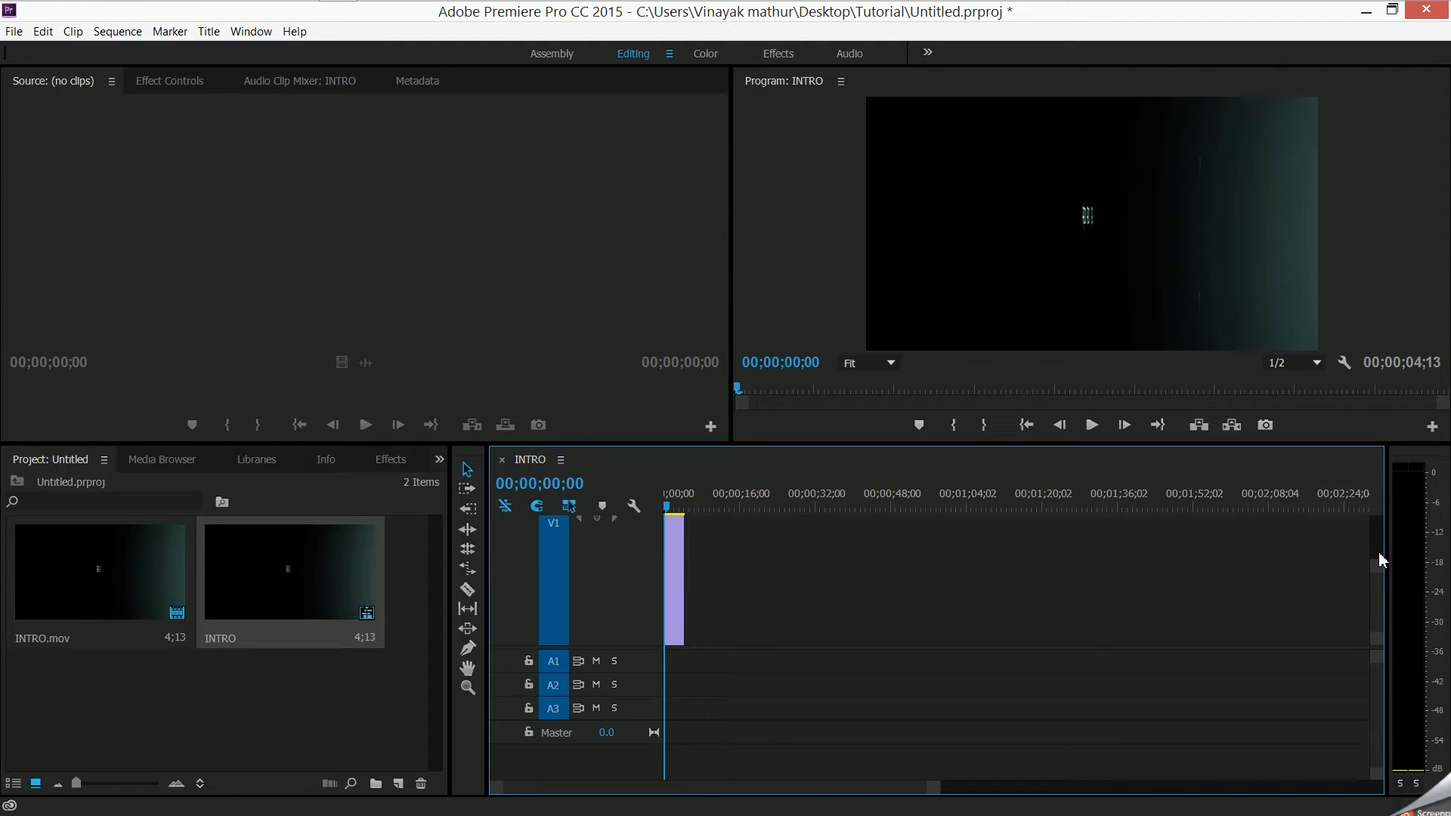
left_click_drag(934, 789, 765, 810)
left_click_drag(666, 505, 1141, 508)
left_click_drag(995, 556, 637, 606)
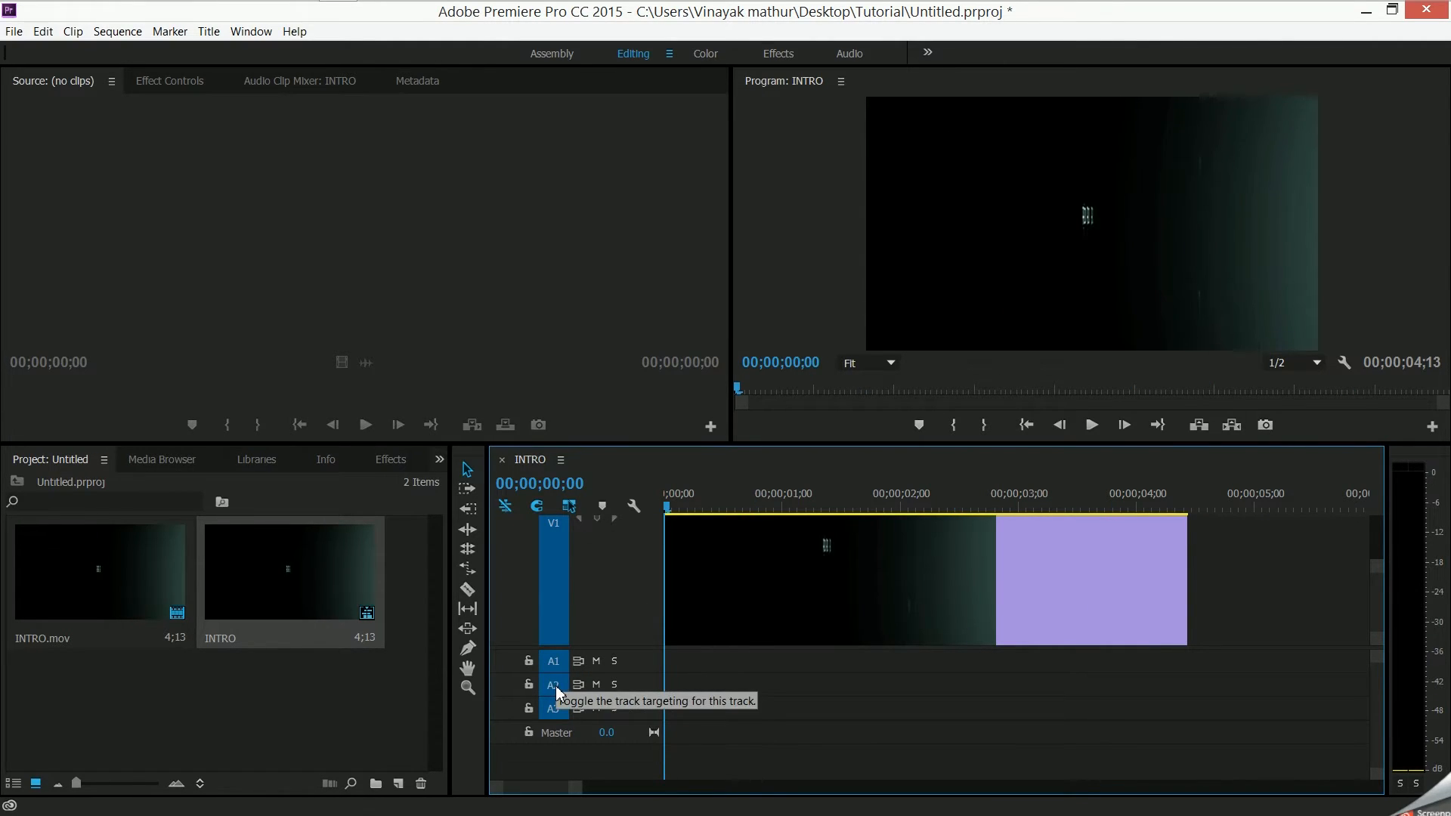
- Switch to Adobe Bridge and open the IMPACT folder inside MotionPulse_BlackBox_24-Bit_Wav, enlarging the content area and window
mouse_move(695, 9)
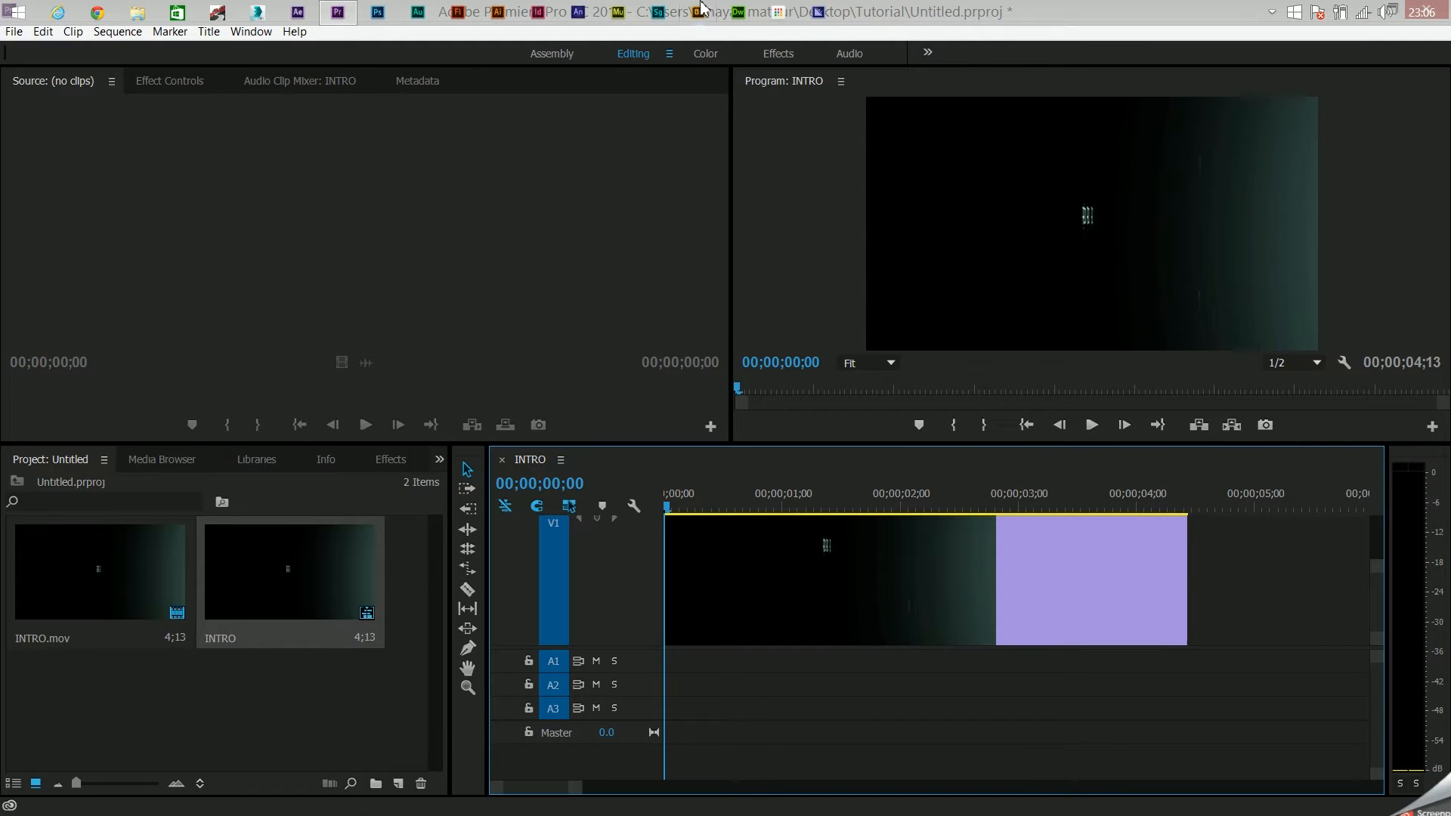
left_click(700, 14)
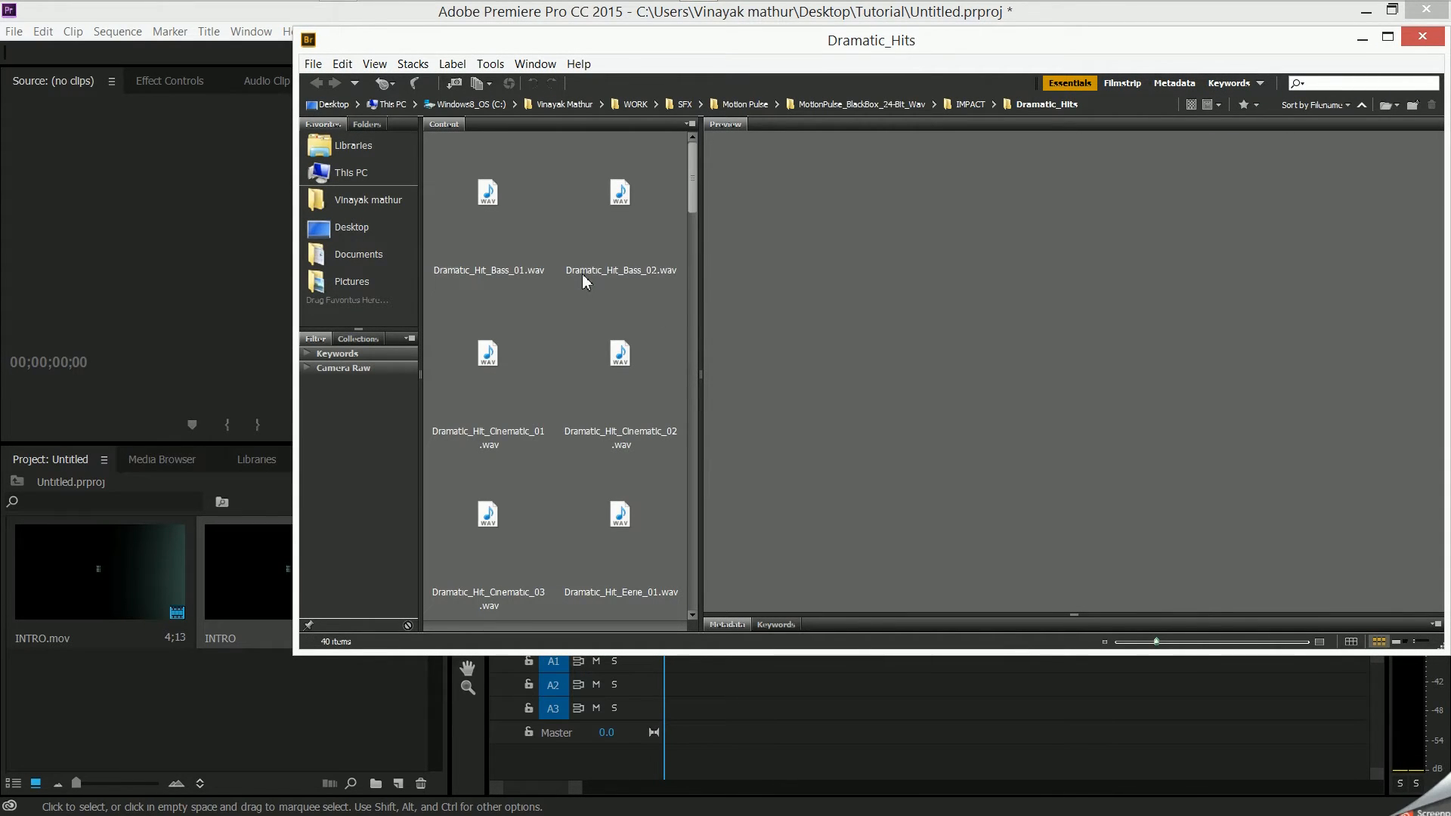
left_click(724, 105)
double_click(488, 230)
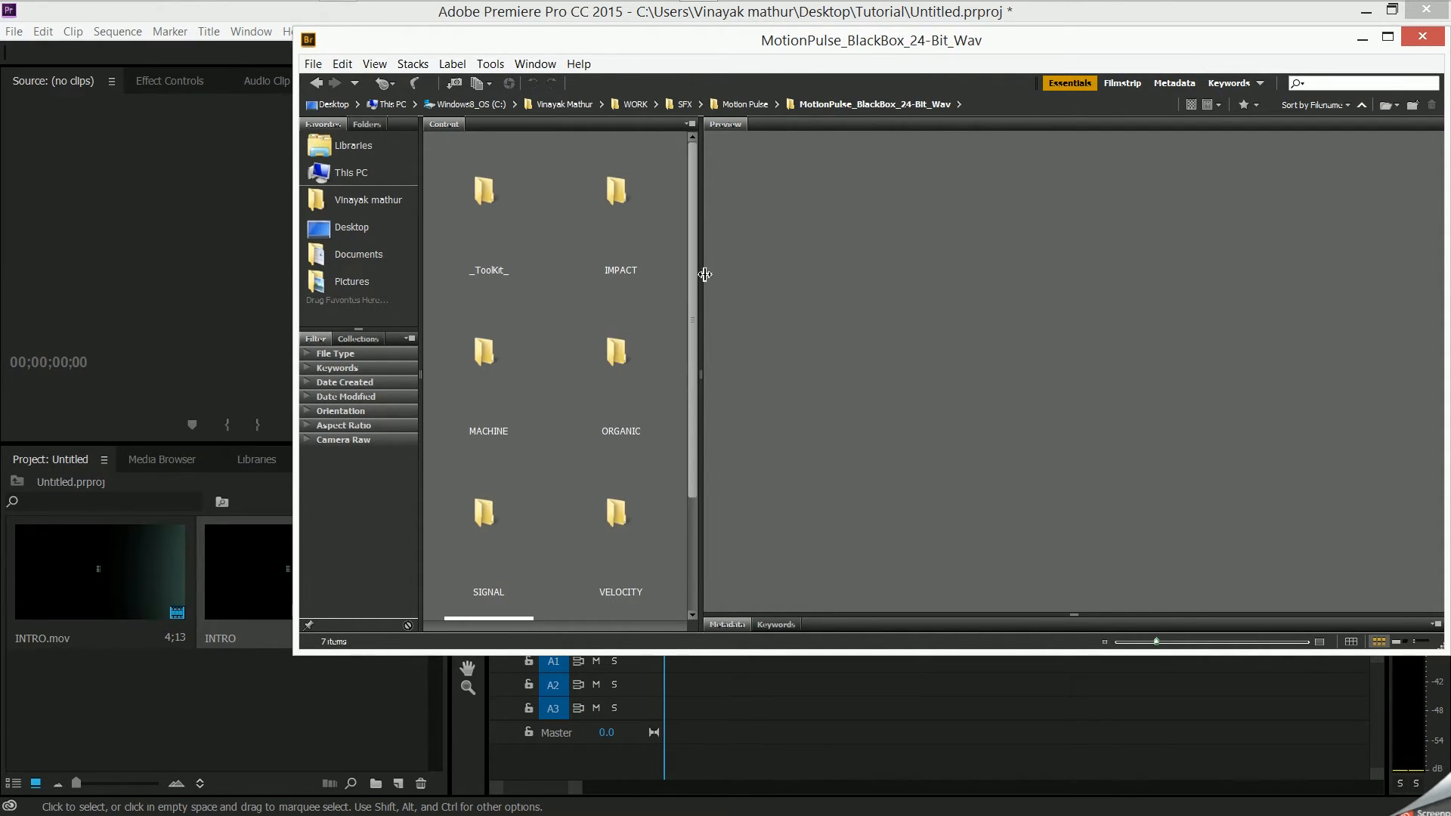
left_click_drag(703, 275, 777, 281)
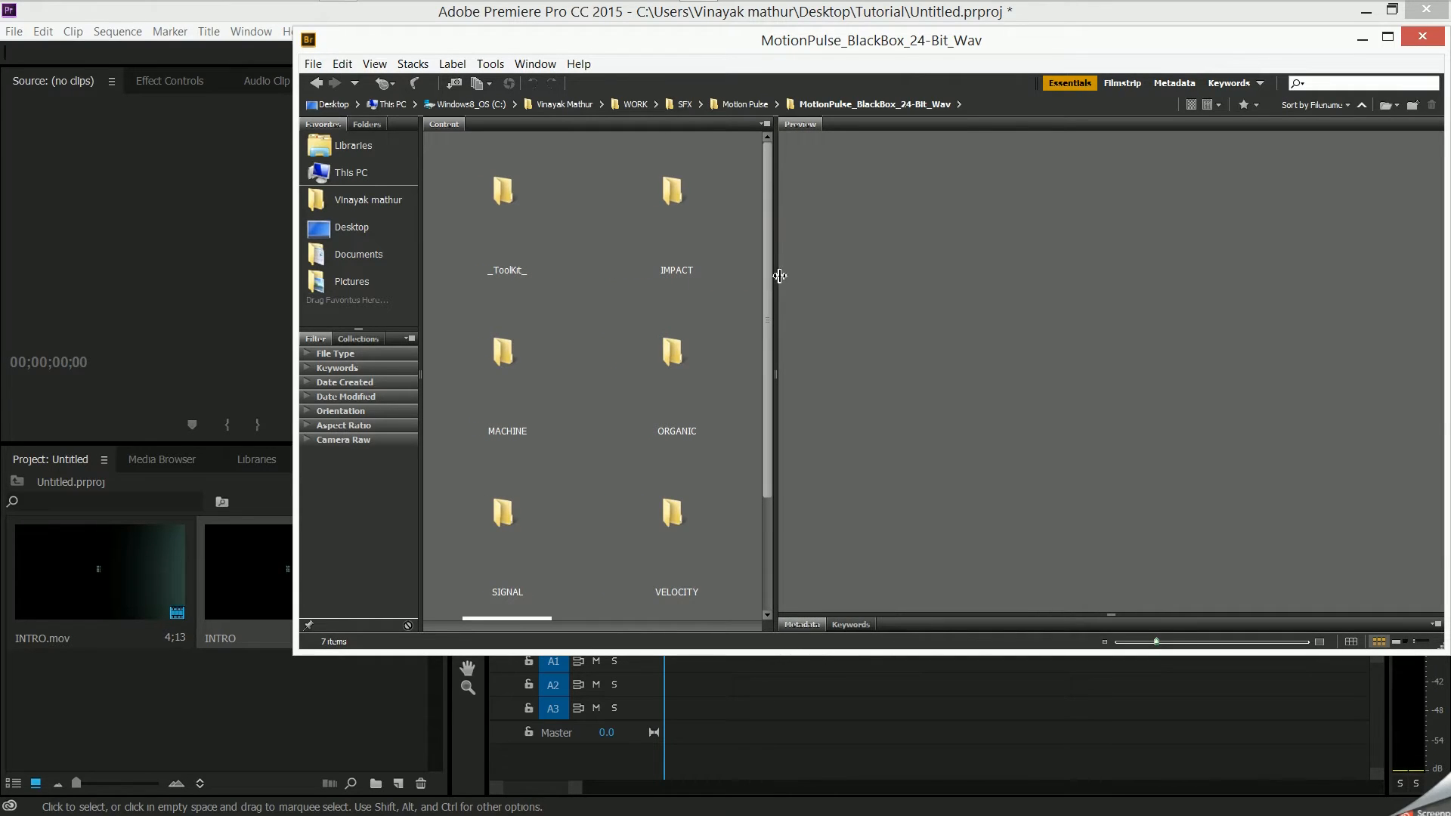
double_click(1030, 38)
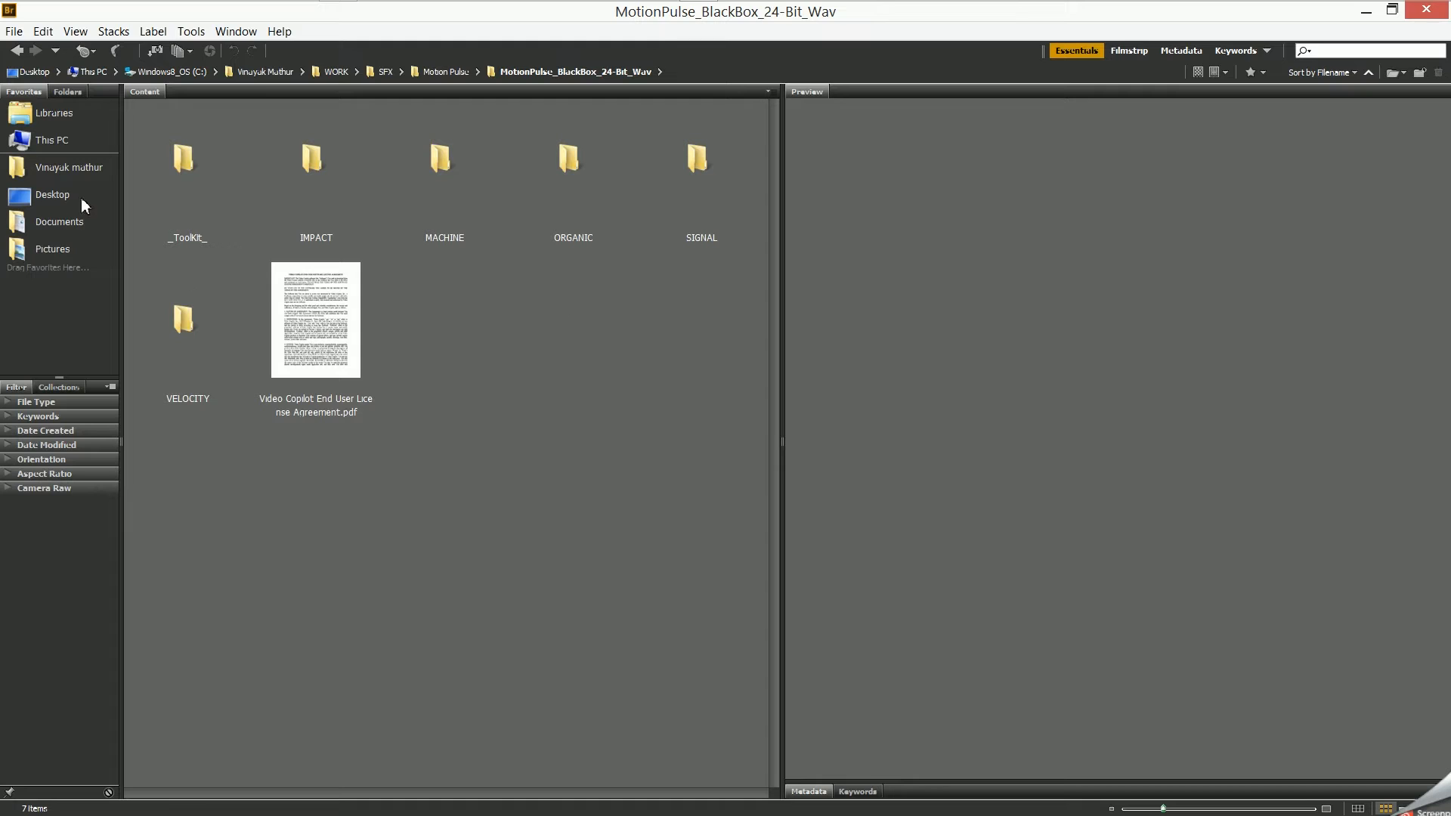
left_click(198, 316)
left_click(358, 175)
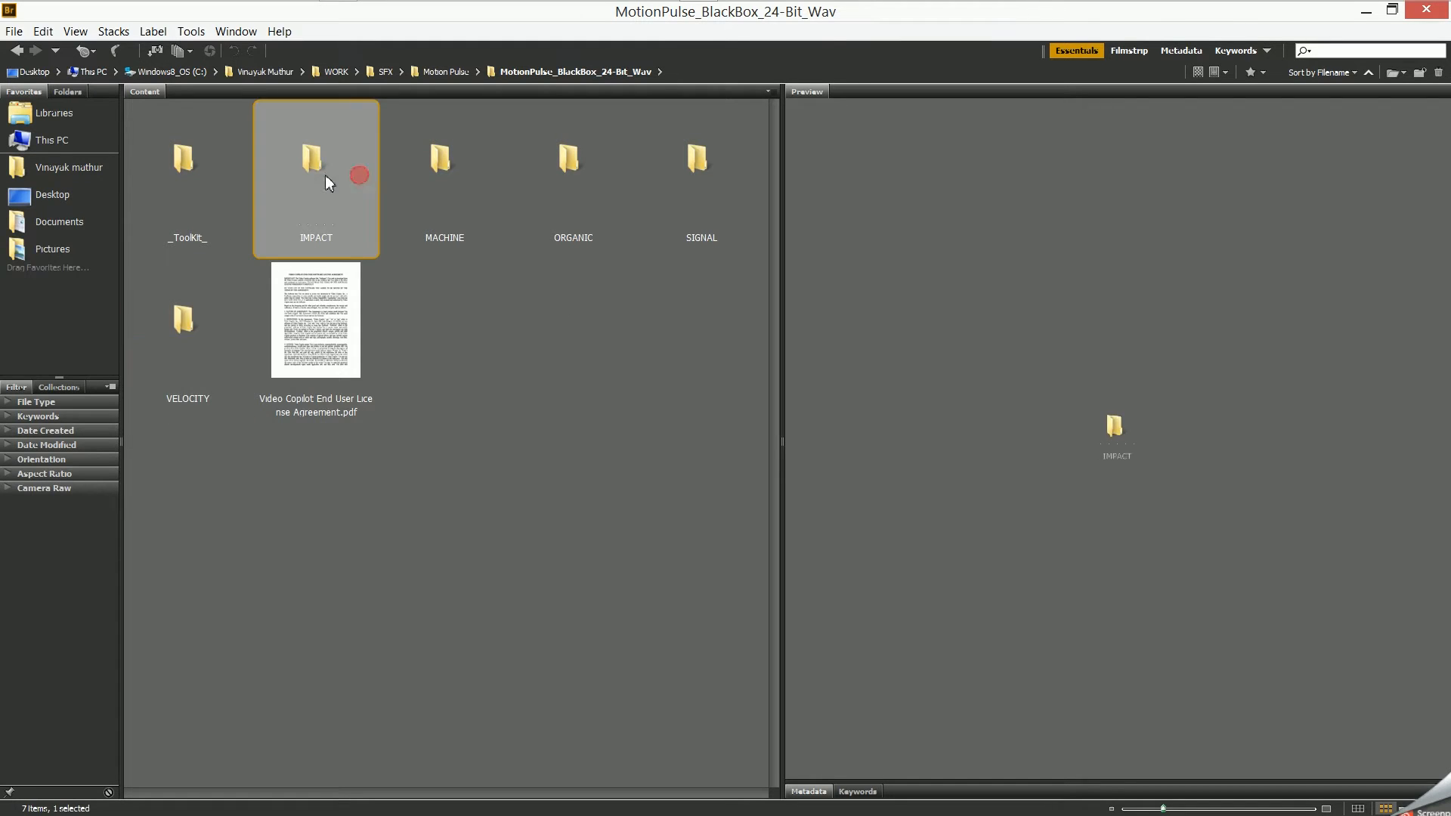
double_click(325, 174)
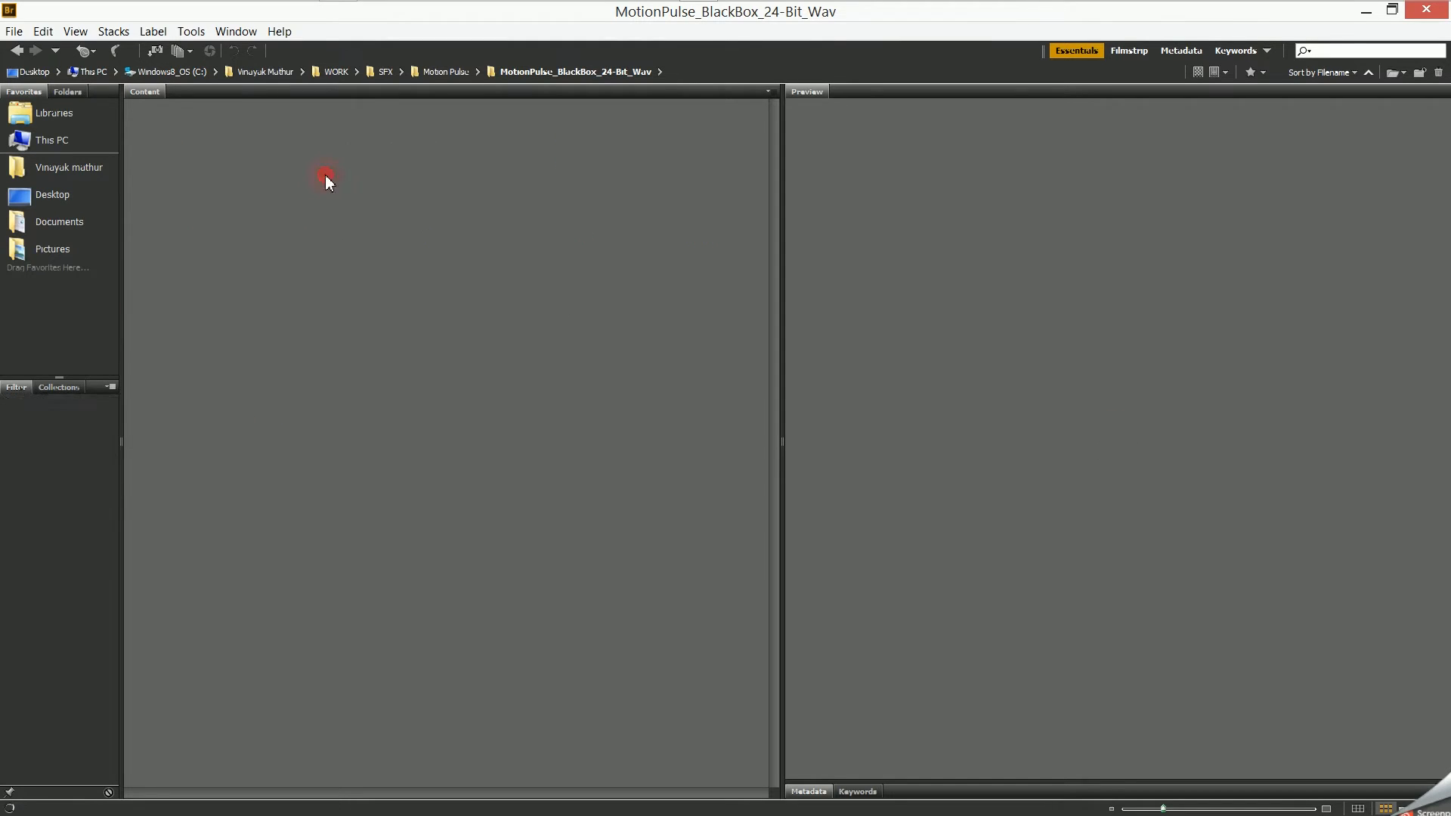
- Go back to the Dramatic_Hits folder and audition Dramatic_Hit_Eerie_04.wav
left_click(555, 561)
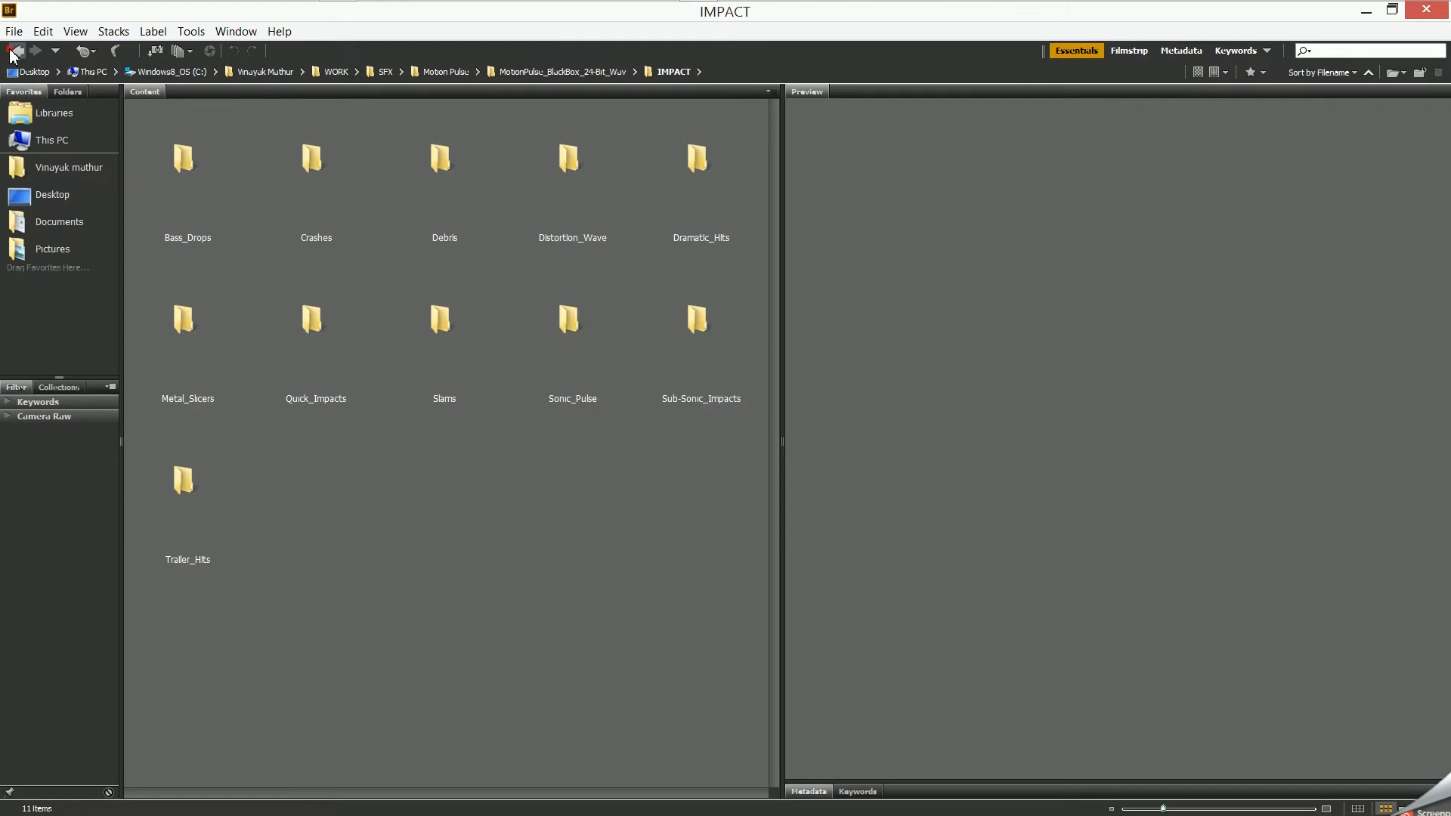
left_click(12, 52)
left_click(12, 52)
left_click(12, 53)
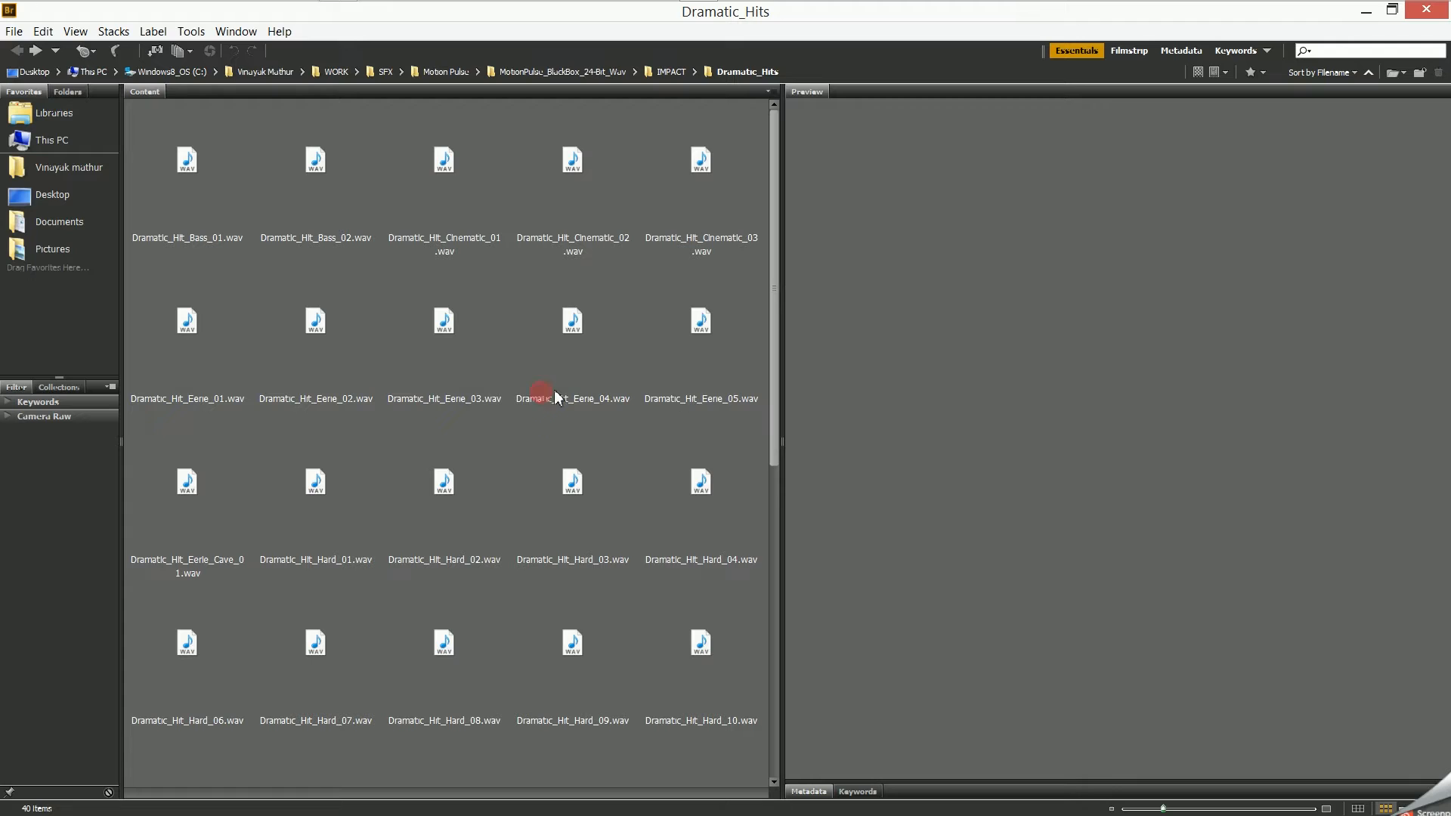
left_click(605, 380)
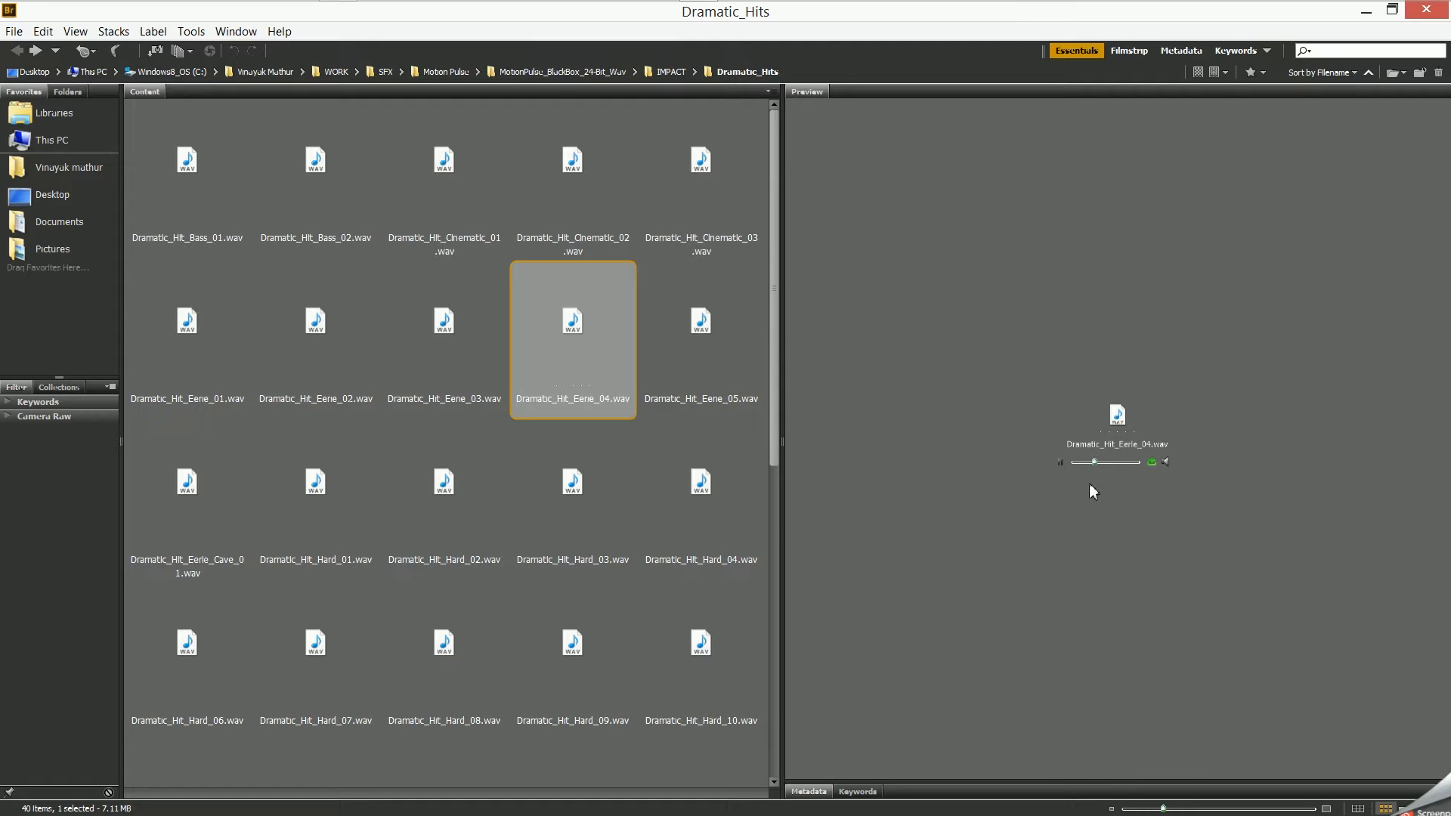
left_click(1060, 462)
- Search the Dramatic_Hits folder for wap_03.wav, clear the search and return to the folder
left_click(1352, 55)
mouse_move(1382, 7)
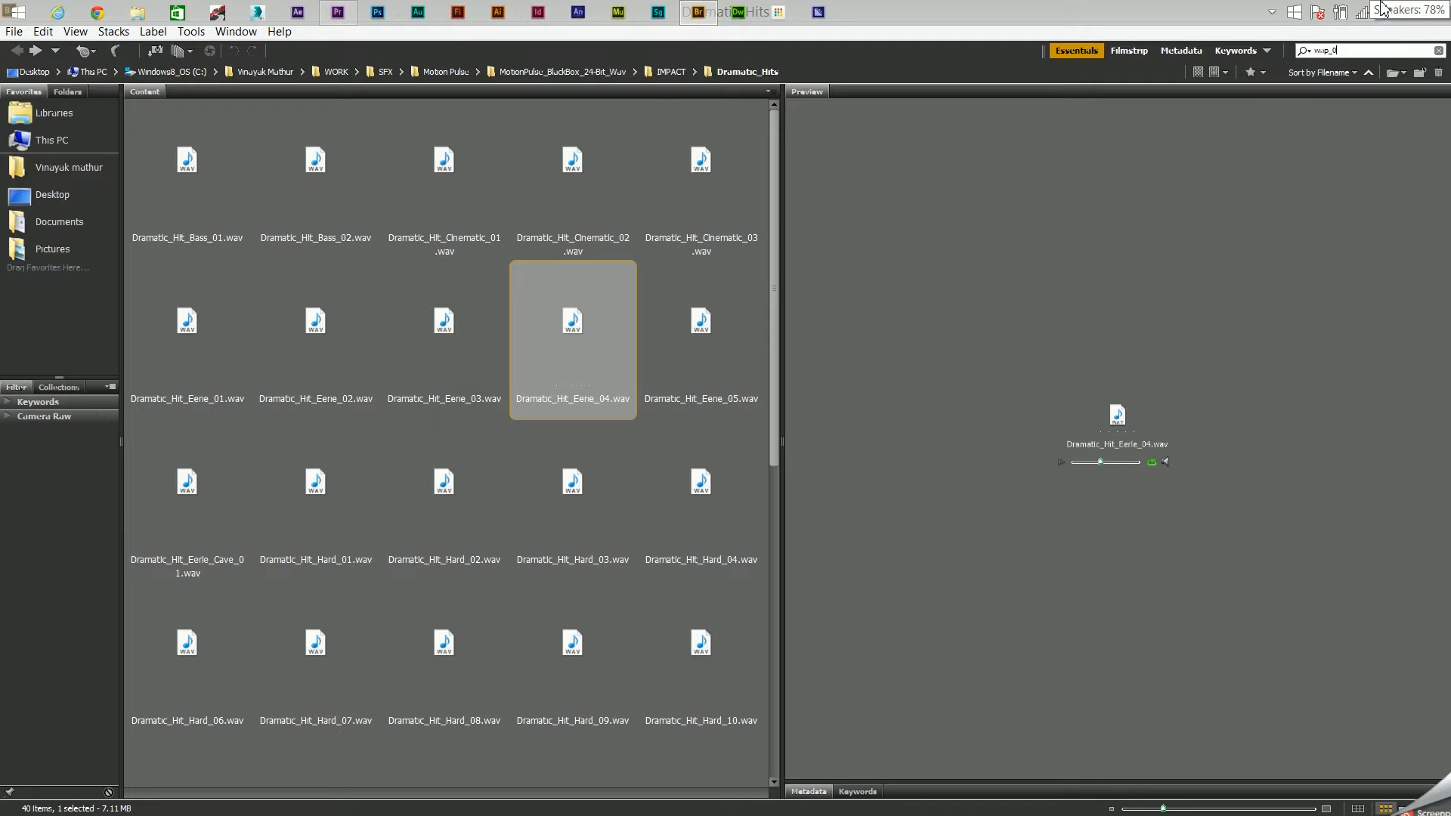
key("Return")
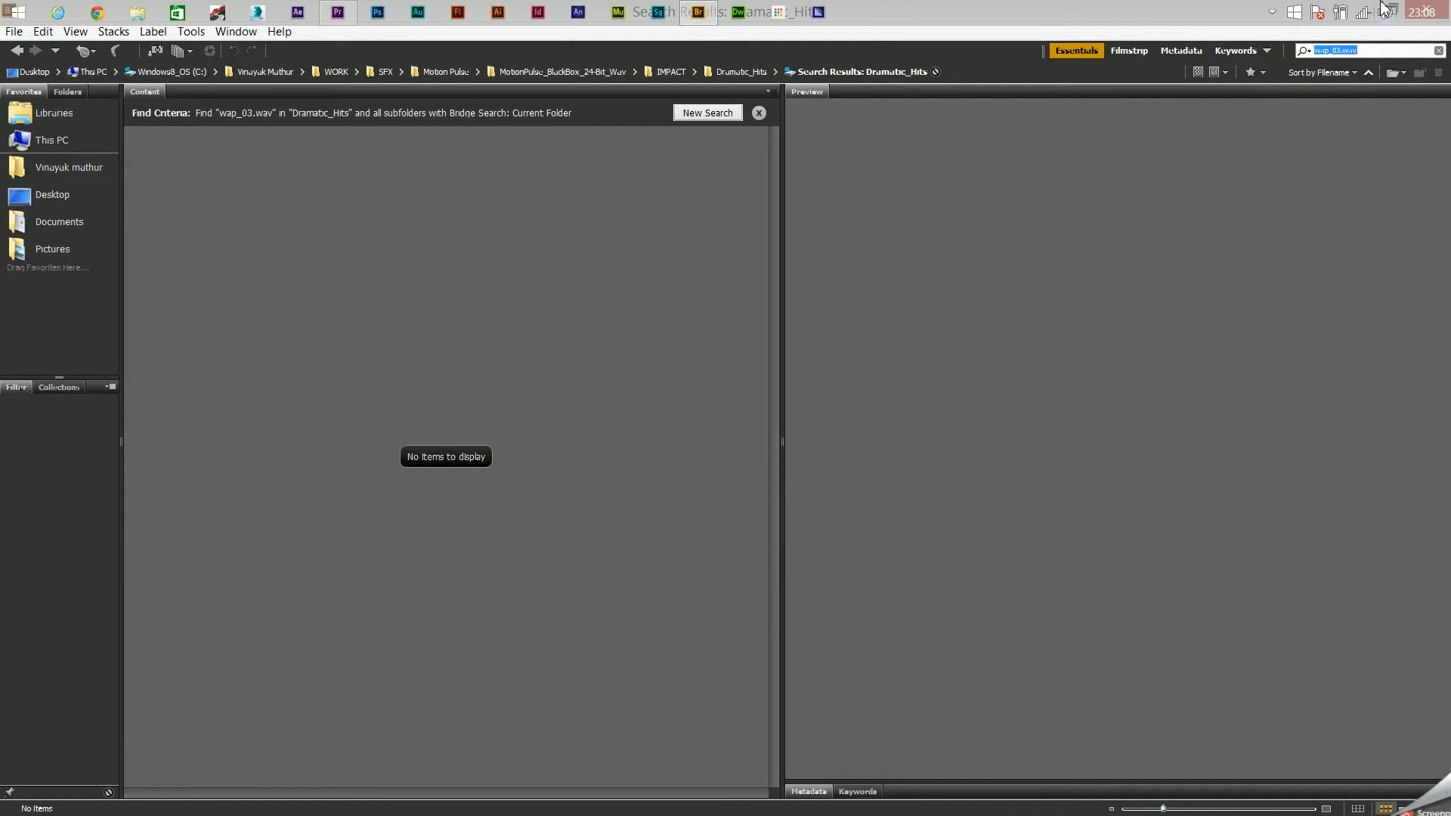
key("BackSpace")
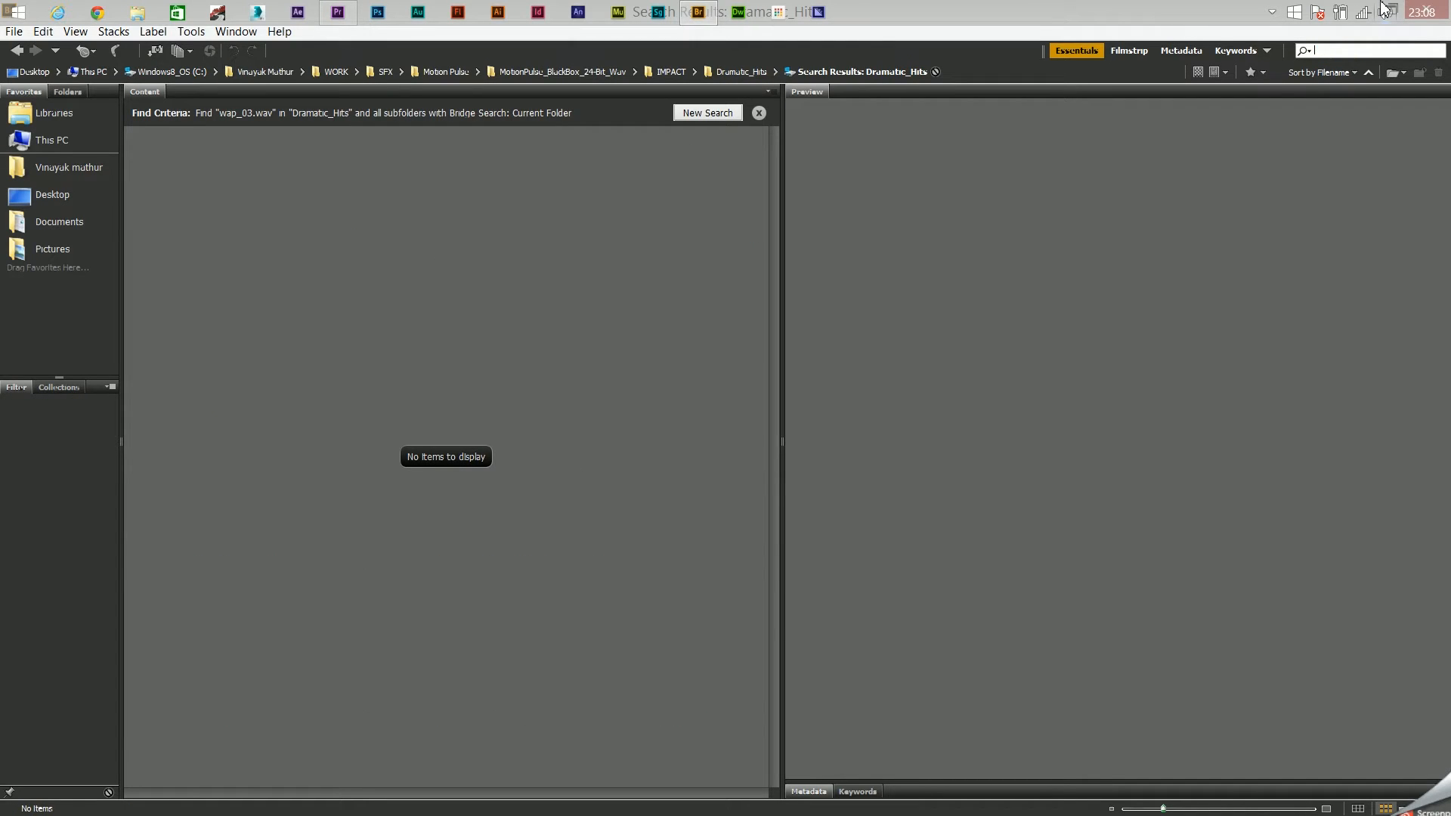
left_click(16, 49)
- Import Dramatic_Hit_Eerie_02.wav from Bridge into the Premiere Pro project and close the Bridge window
left_click(364, 338)
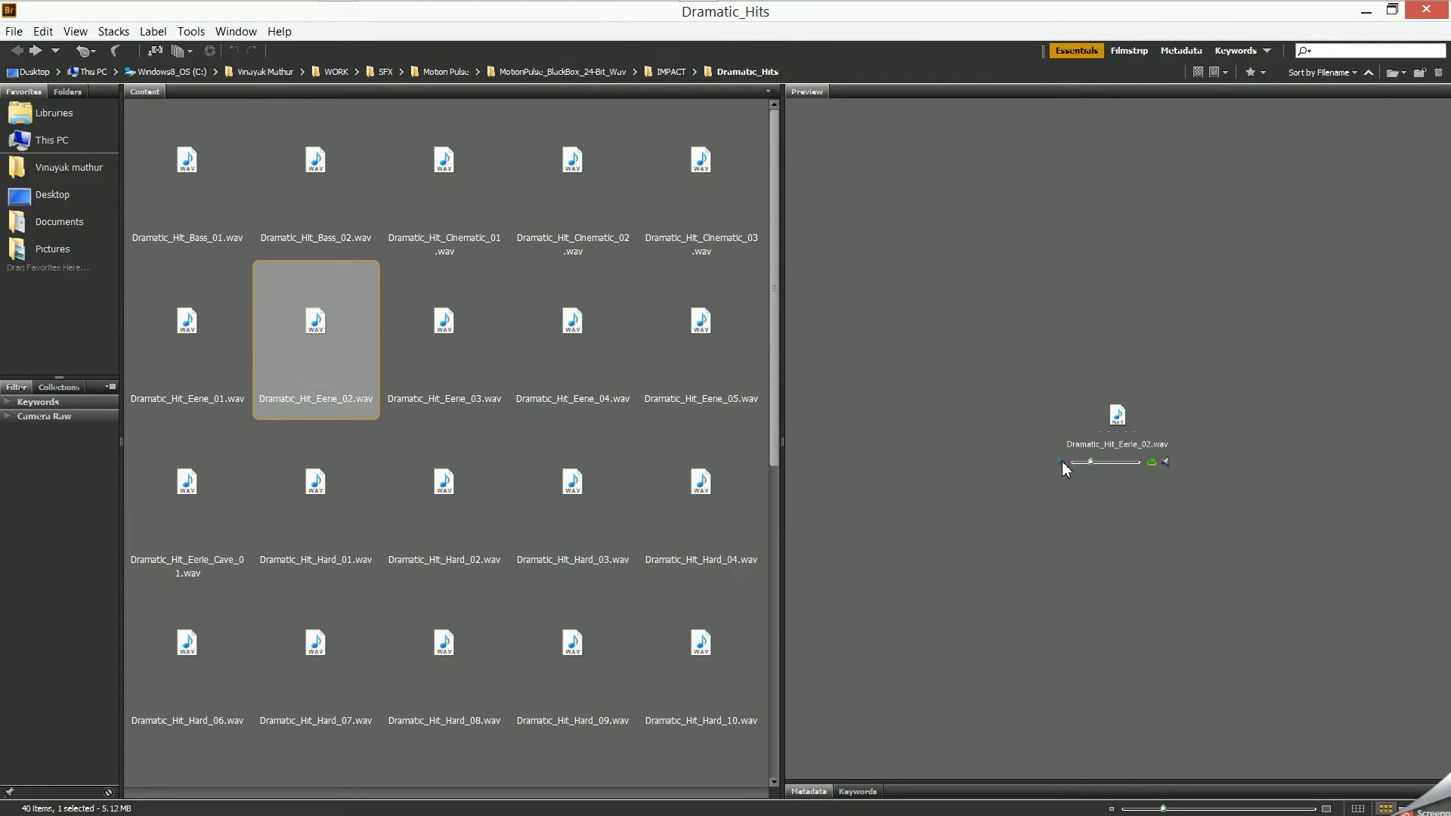
double_click(991, 11)
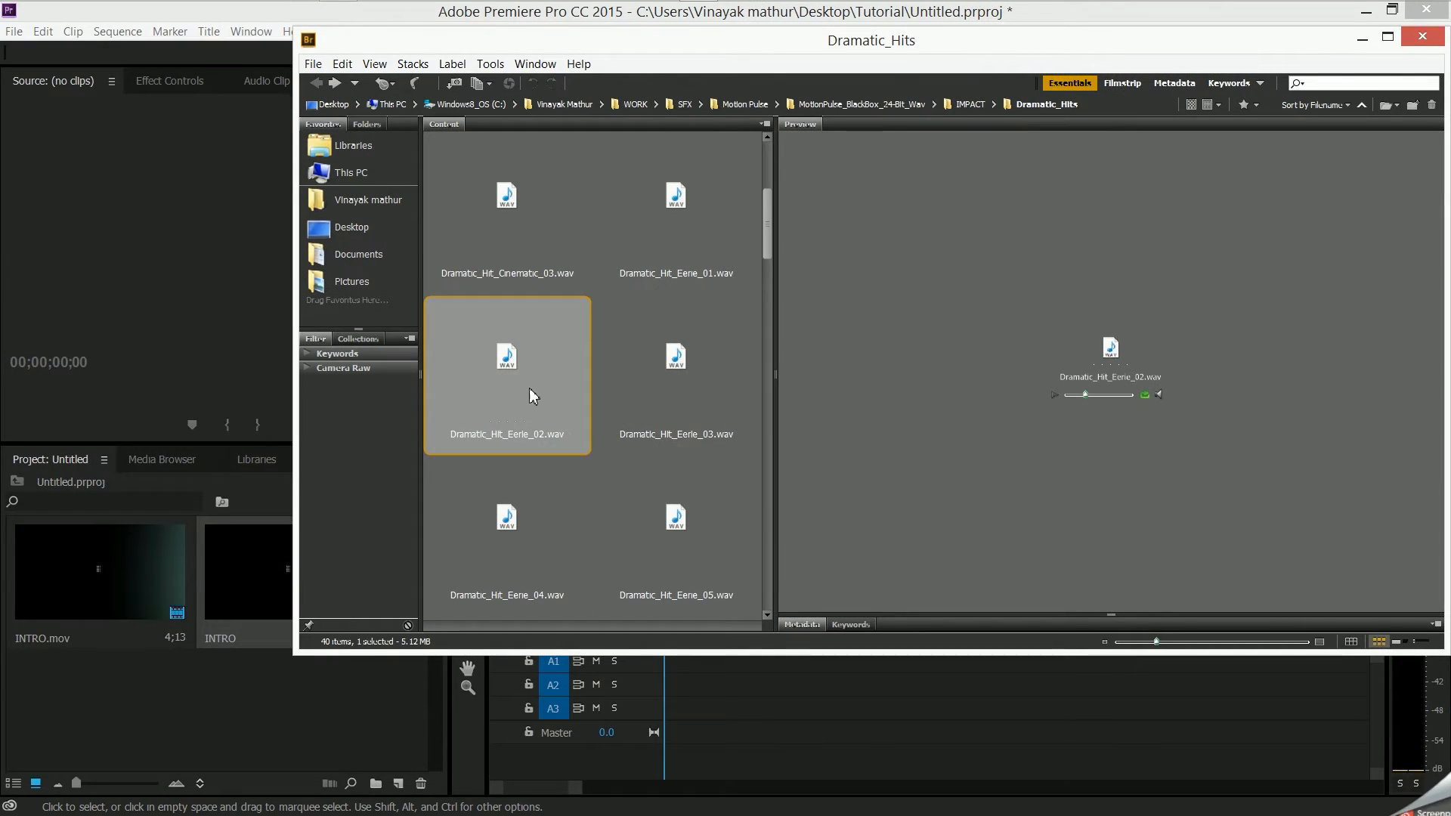
left_click_drag(508, 347, 102, 732)
left_click(1429, 43)
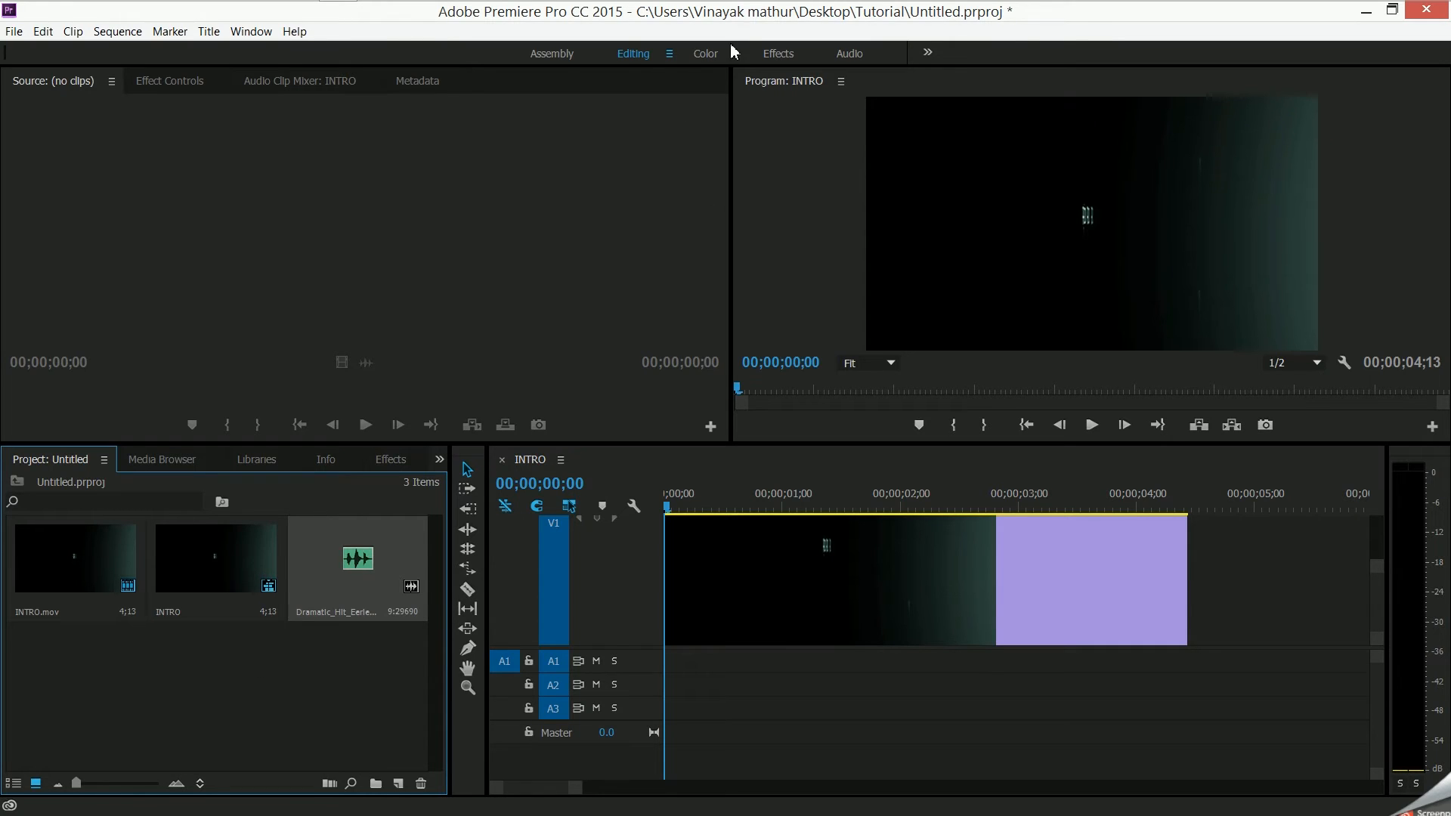
- Reopen Bridge and import Dramatic_Hit_Cinematic_01.wav from the Dramatic_Hits folder into the Premiere Pro project
mouse_move(726, 18)
left_click(700, 14)
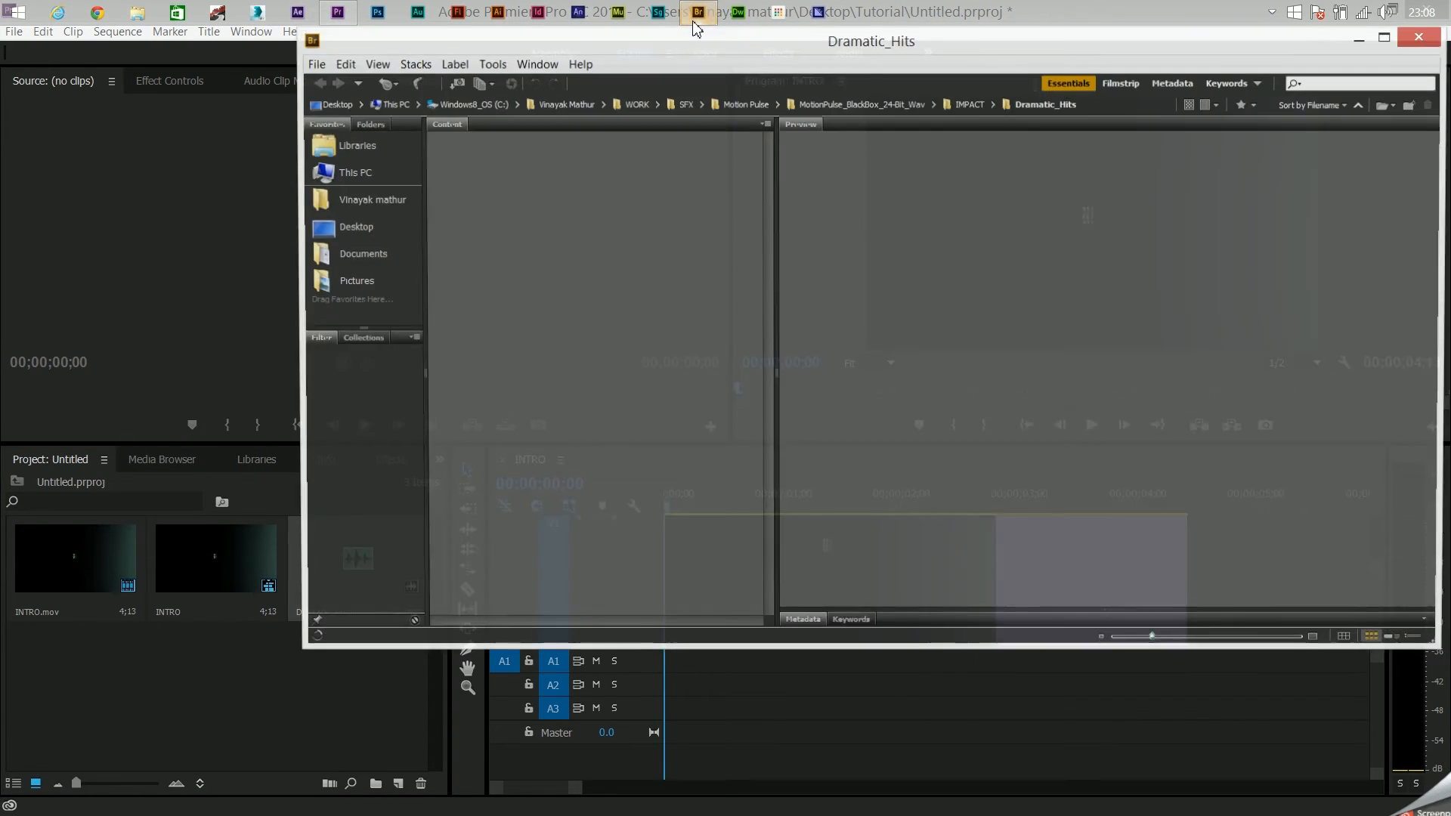
left_click(509, 394)
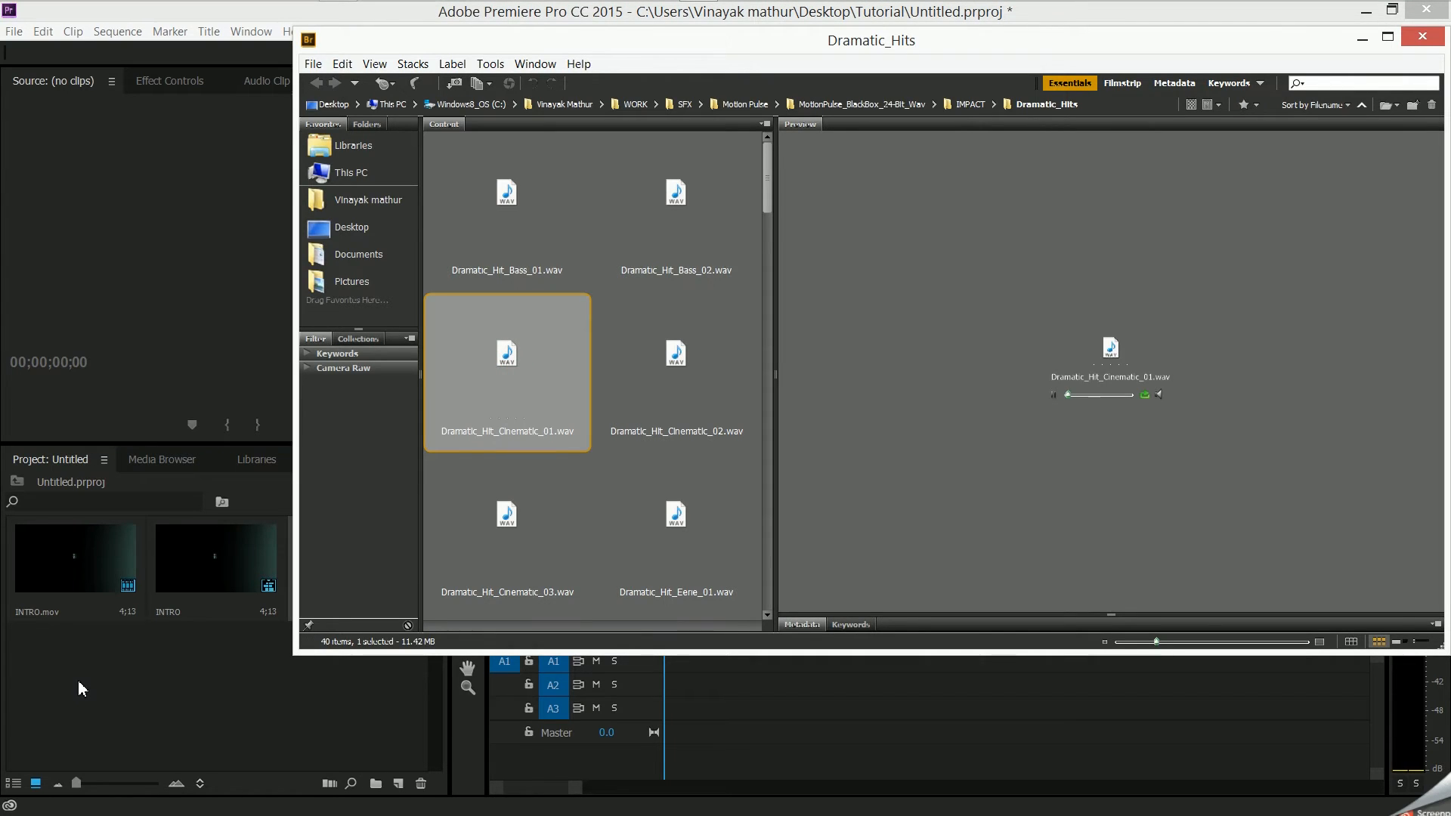
left_click_drag(507, 356, 71, 680)
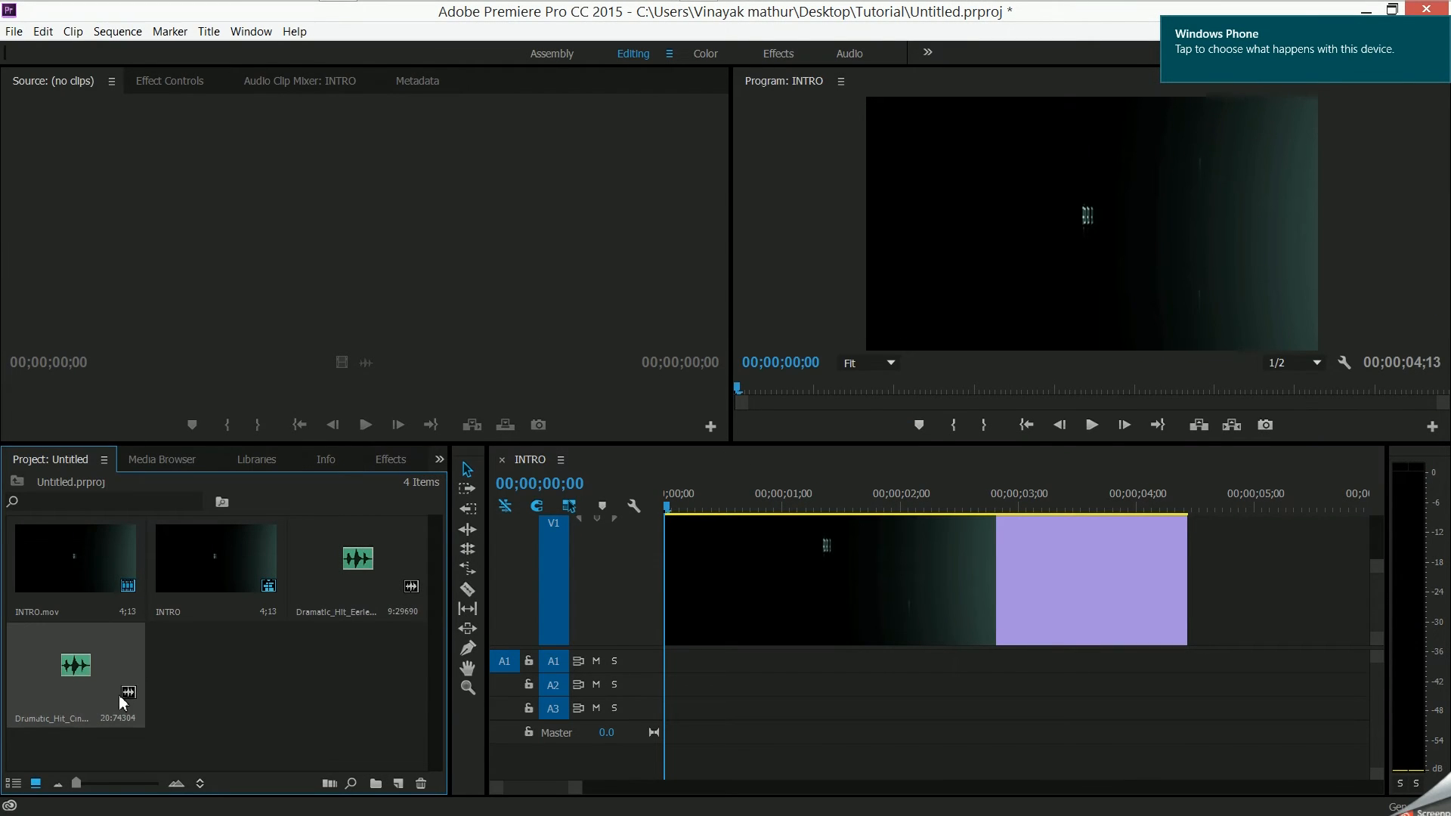
- Place the Dramatic_Hit_Cinematic_01.wav clip on audio track A1 at the start of the INTRO sequence
left_click(168, 688)
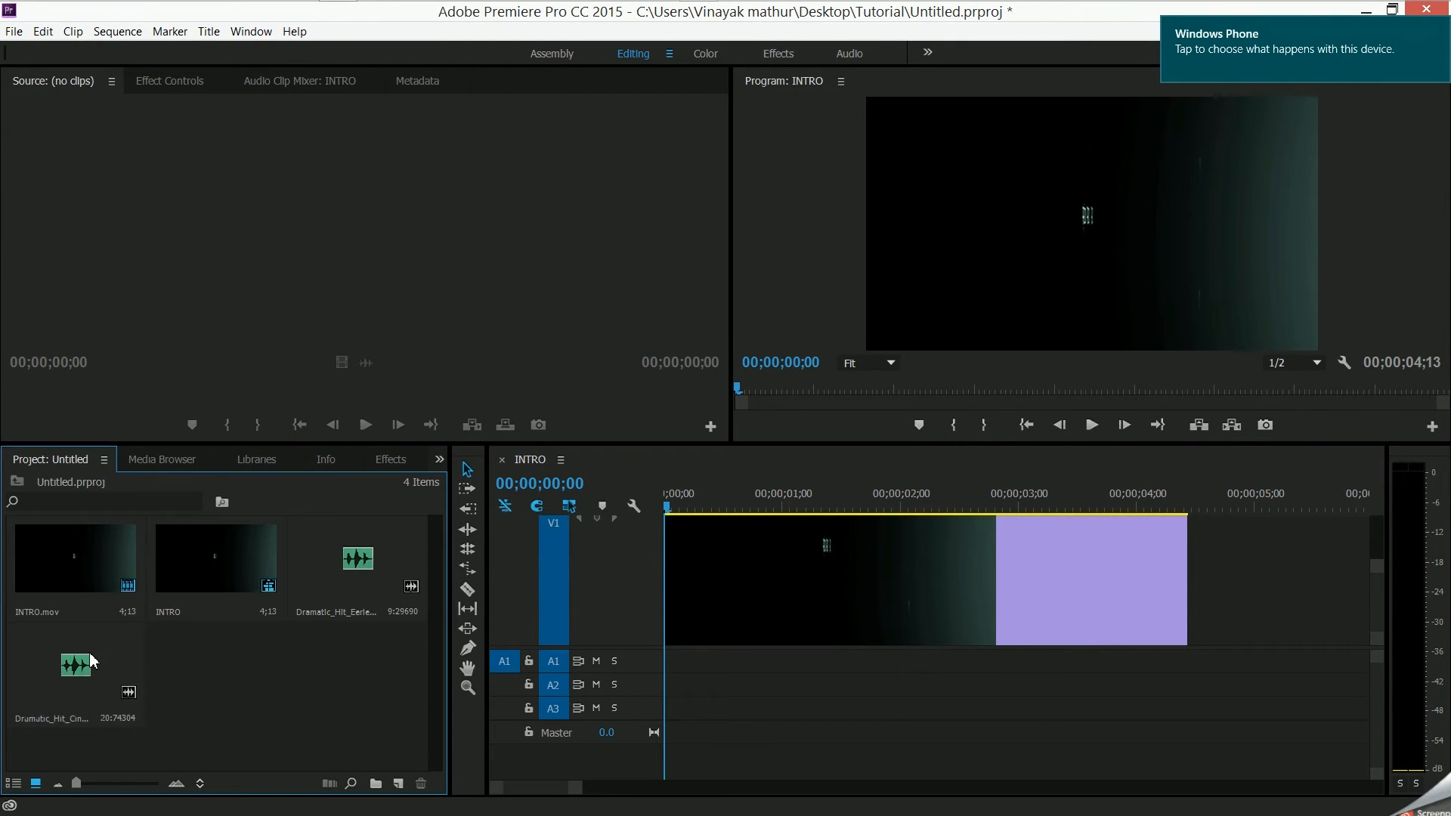
left_click(92, 662)
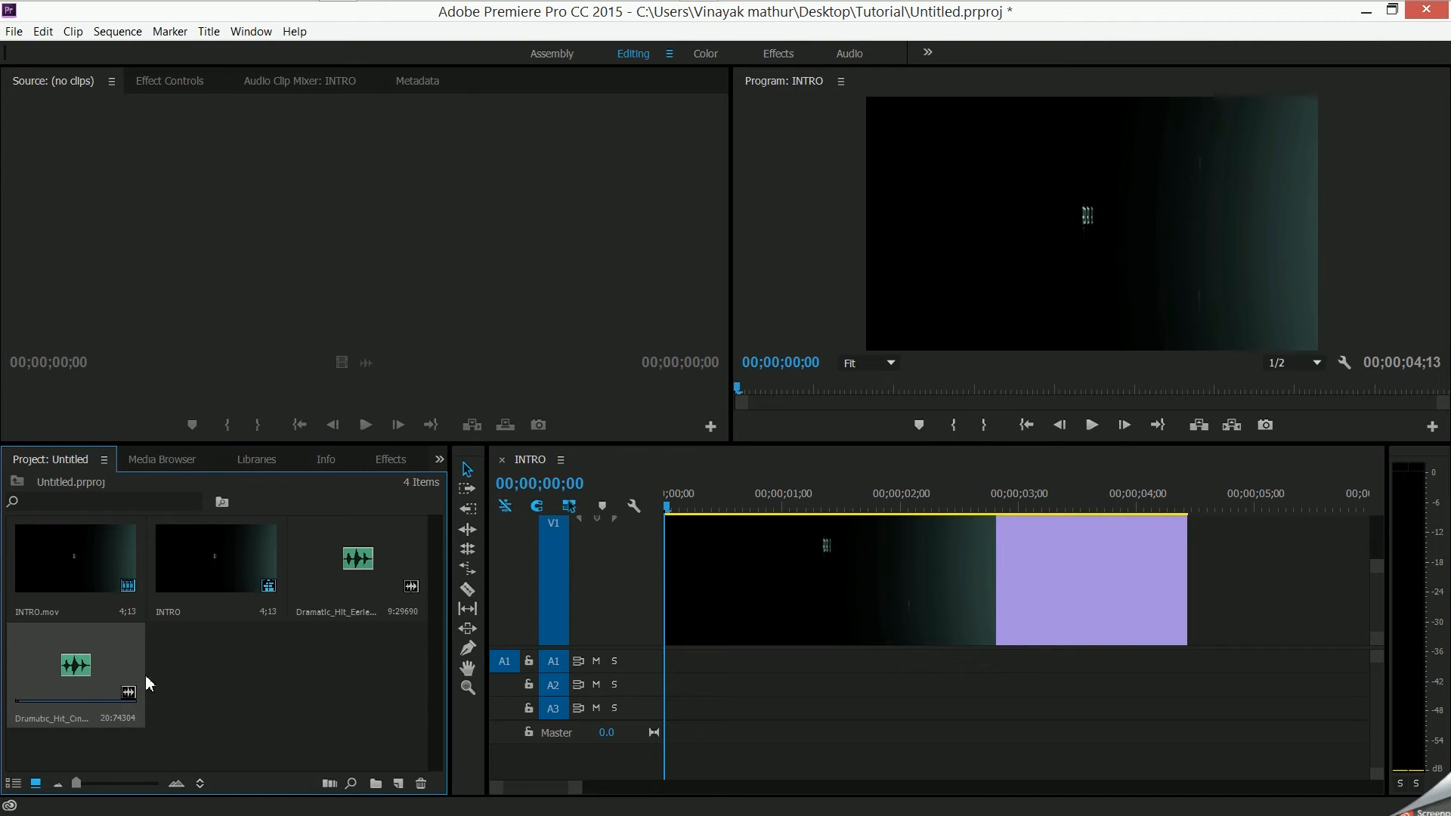
left_click_drag(70, 673, 681, 665)
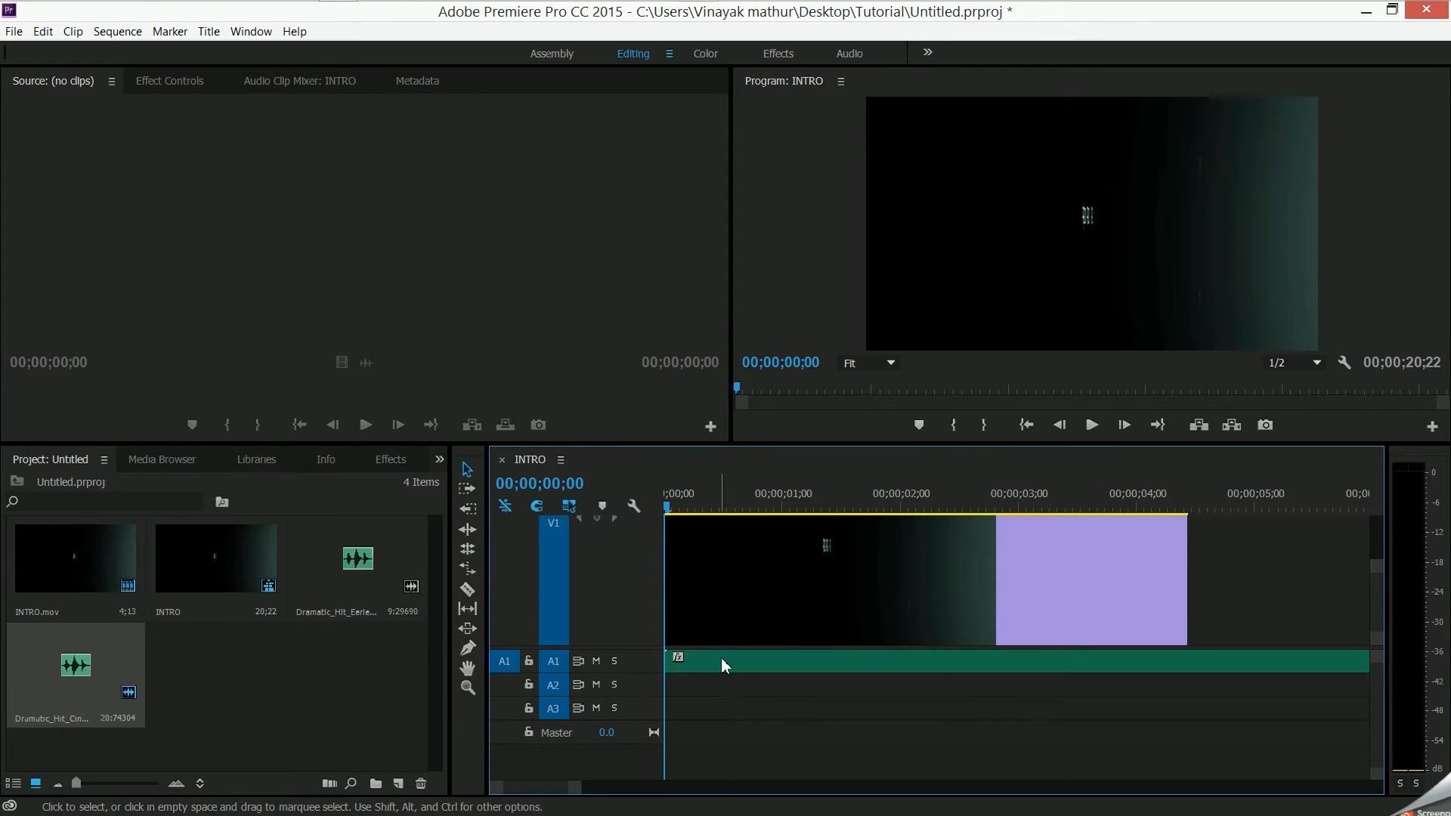
- Play the sequence from the start with the system volume raised to 100, stopping after the video clip ends
left_click(678, 500)
left_click_drag(681, 505, 623, 559)
key("space")
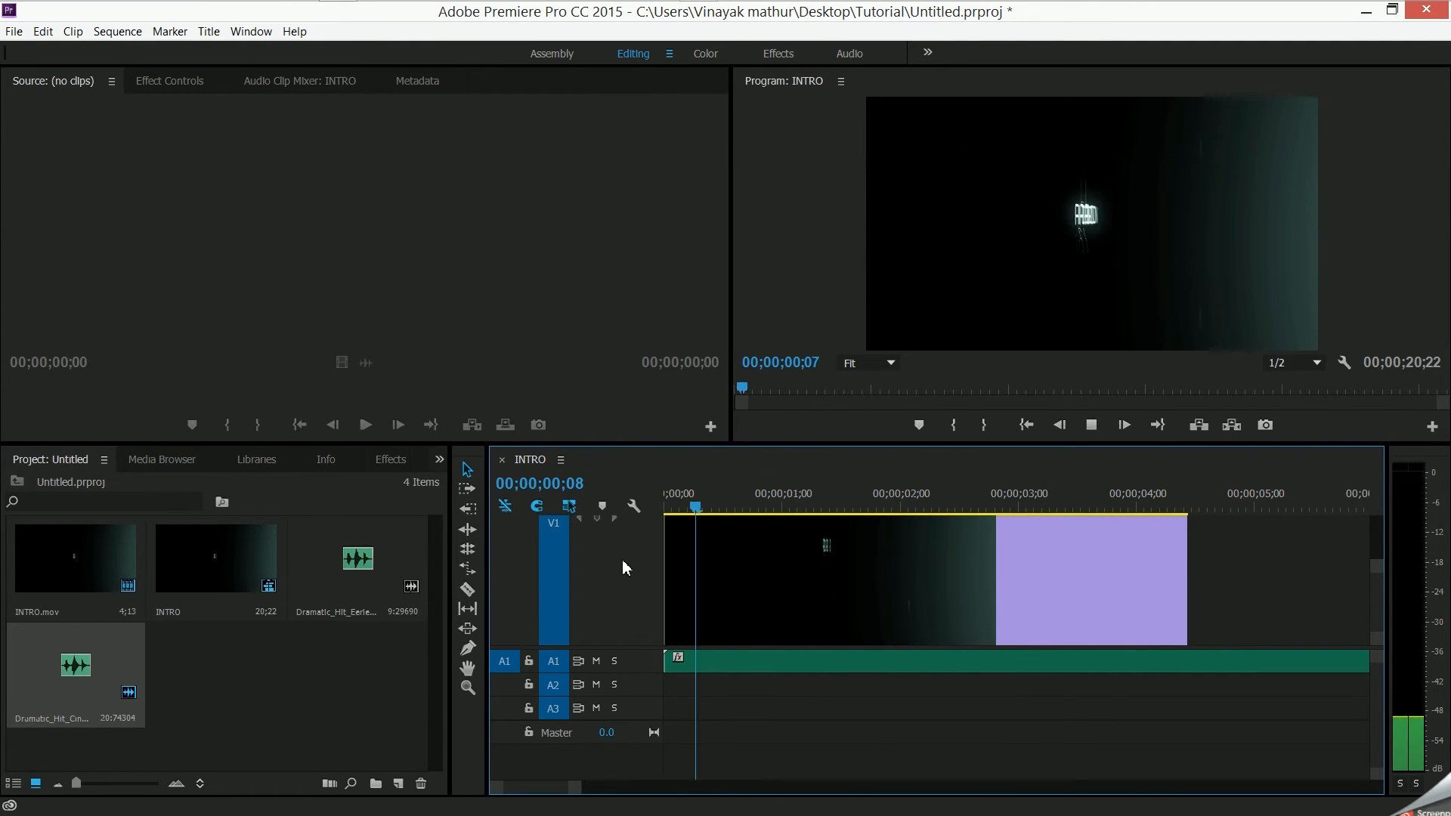
key("XF86AudioRaiseVolume")
key("XF86AudioRaiseVolume")
key("XF86AudioRaiseVolume")
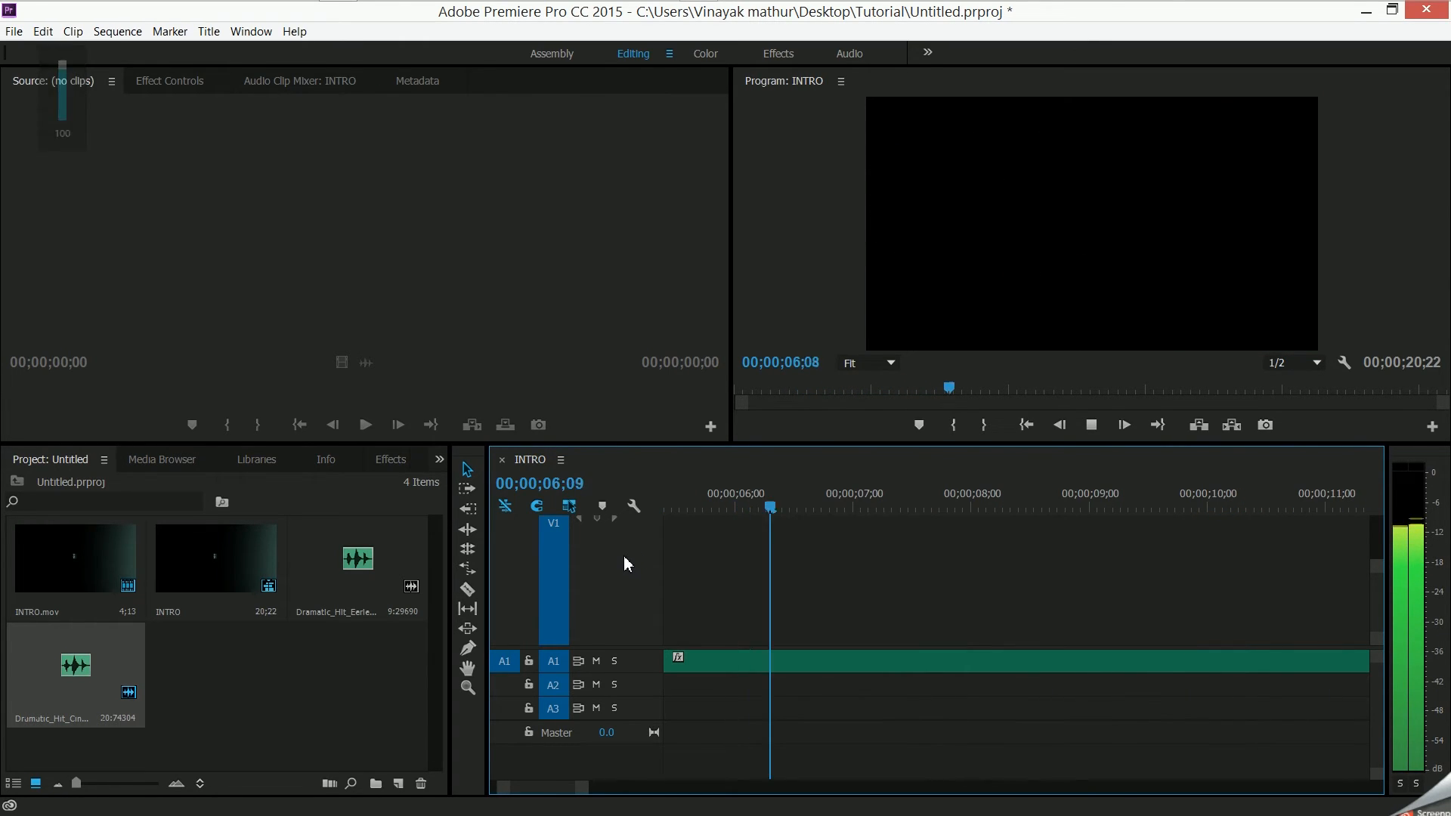
key("space")
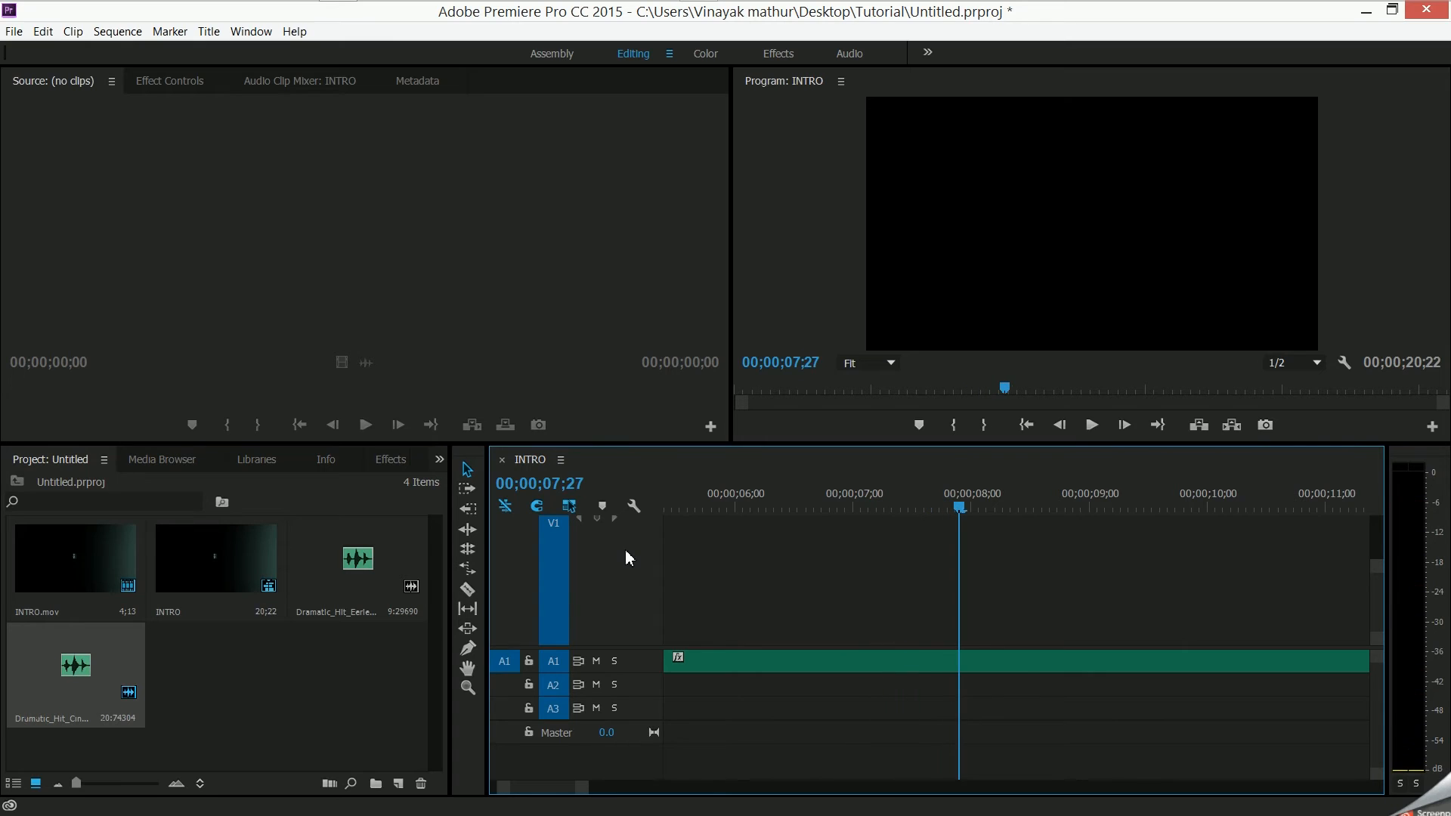
- Expand audio track A1 to show the waveform of the sound clip from its start
left_click(914, 671)
left_click_drag(914, 671, 779, 674)
left_click_drag(545, 788, 529, 789)
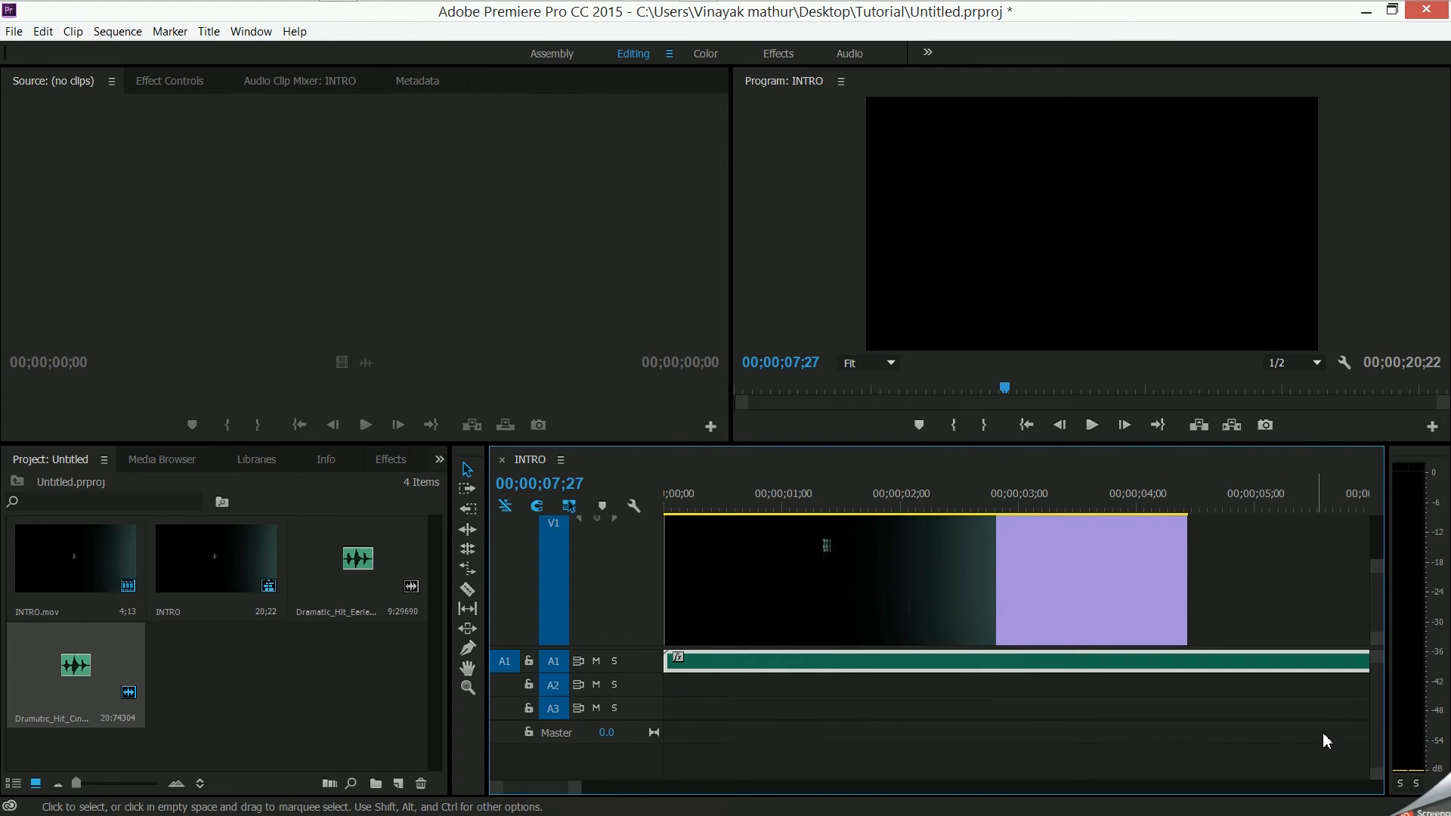
left_click_drag(1376, 774, 1376, 757)
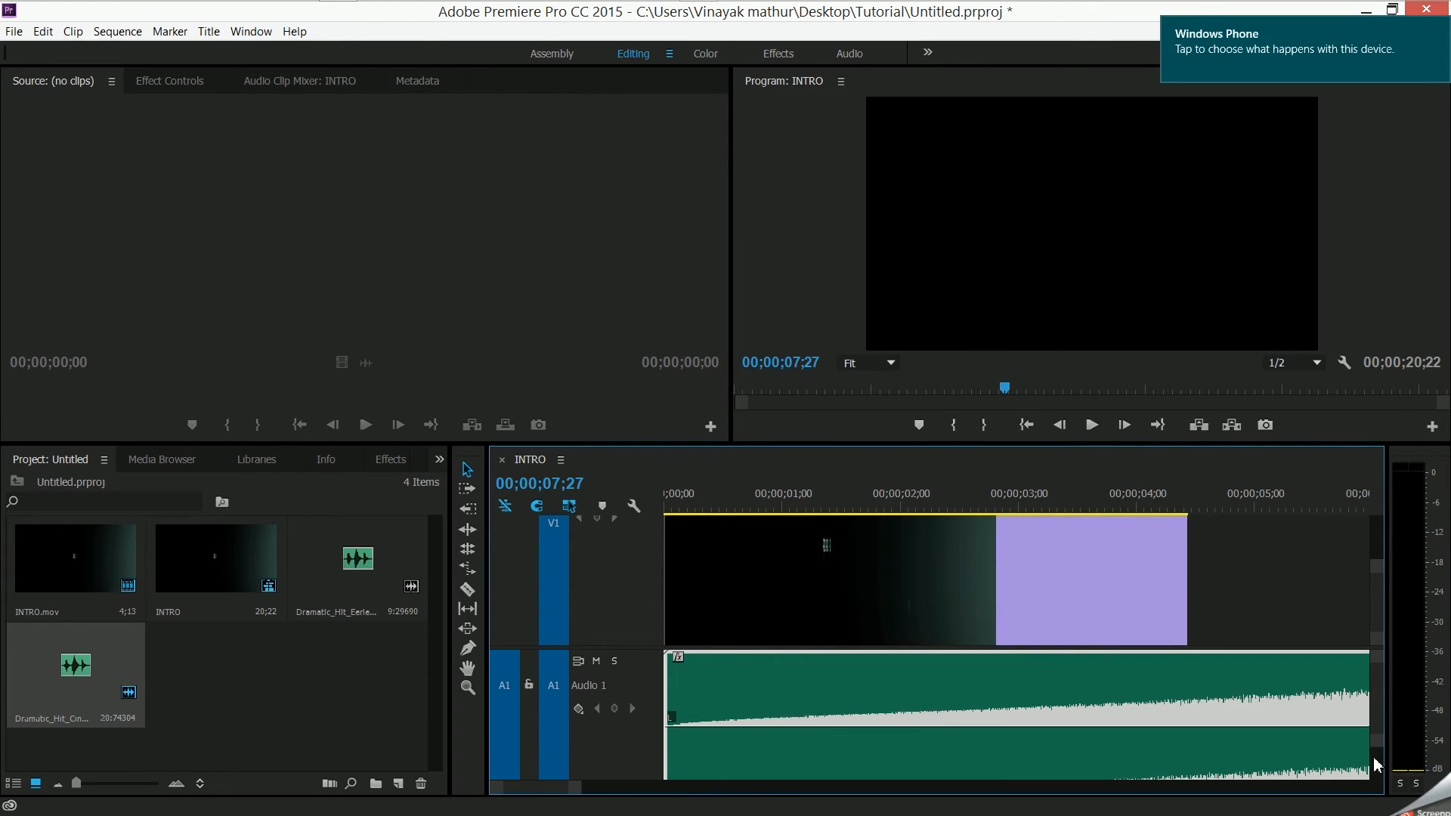
left_click(1282, 708)
- Move the INTRO video clip later on V1 so it starts at about 00;00;03;23 over the sound clip
left_click(837, 620)
left_click_drag(852, 626, 1089, 620)
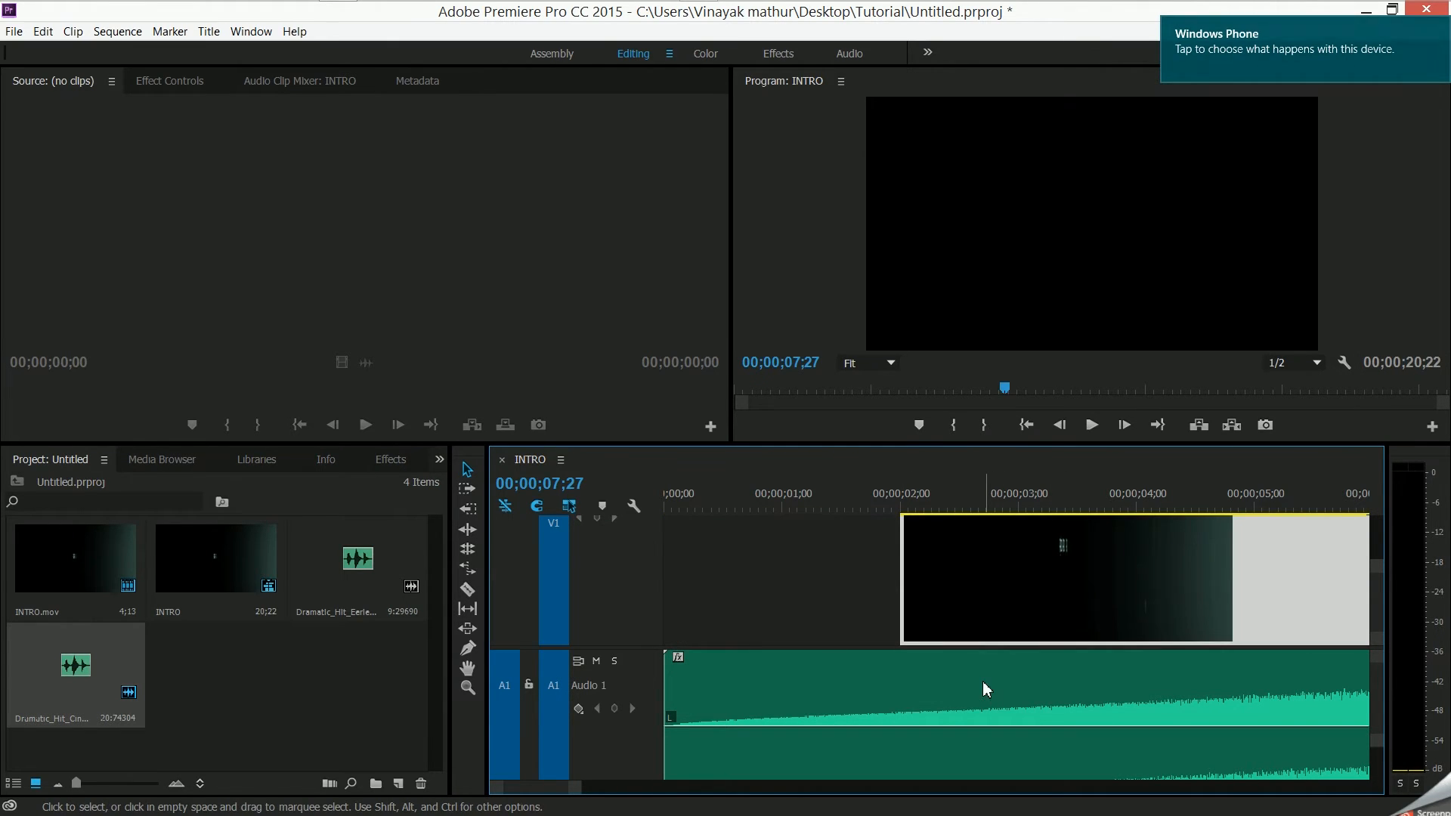
key("grave")
key("grave")
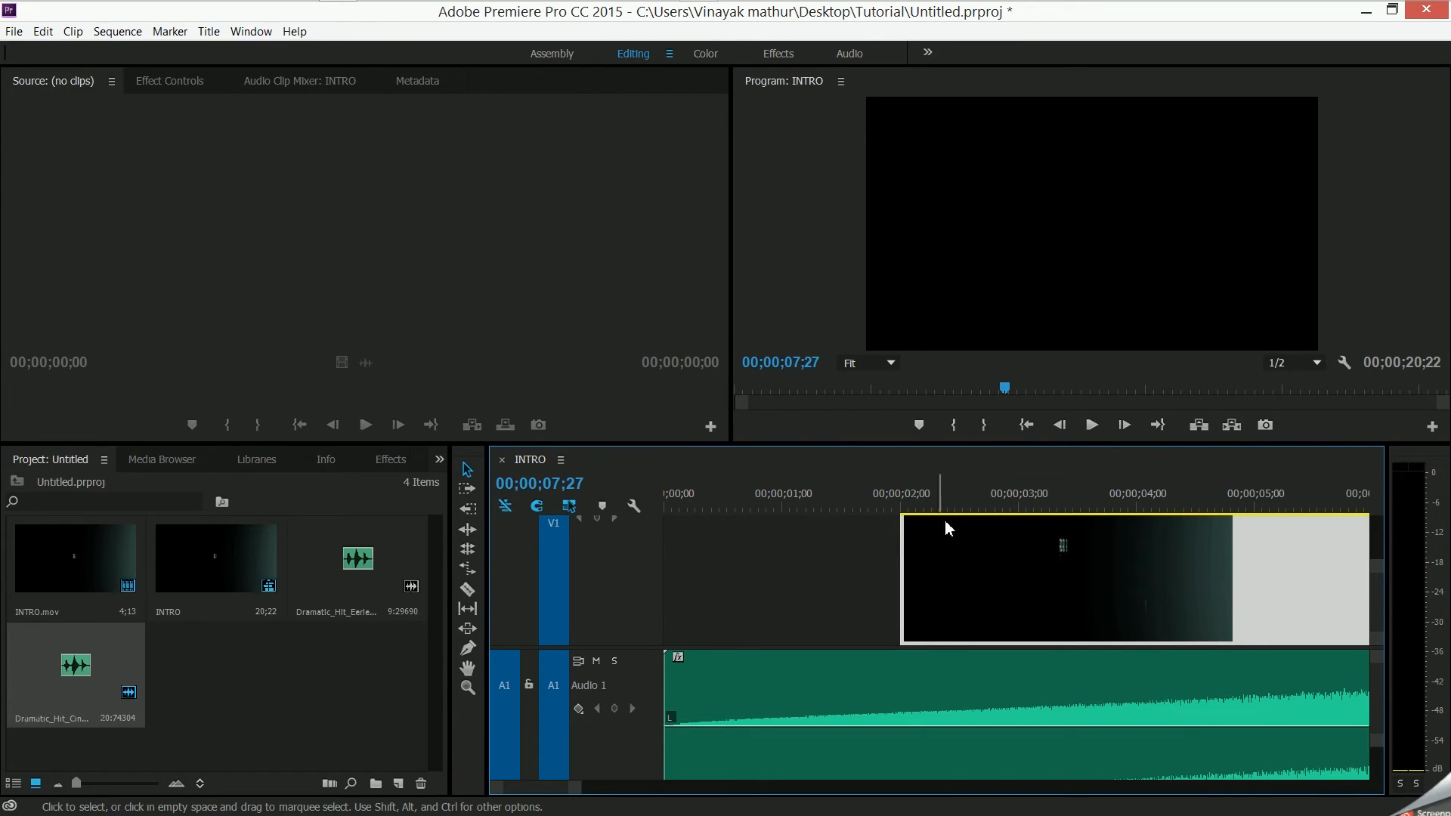
left_click_drag(1020, 624, 1183, 625)
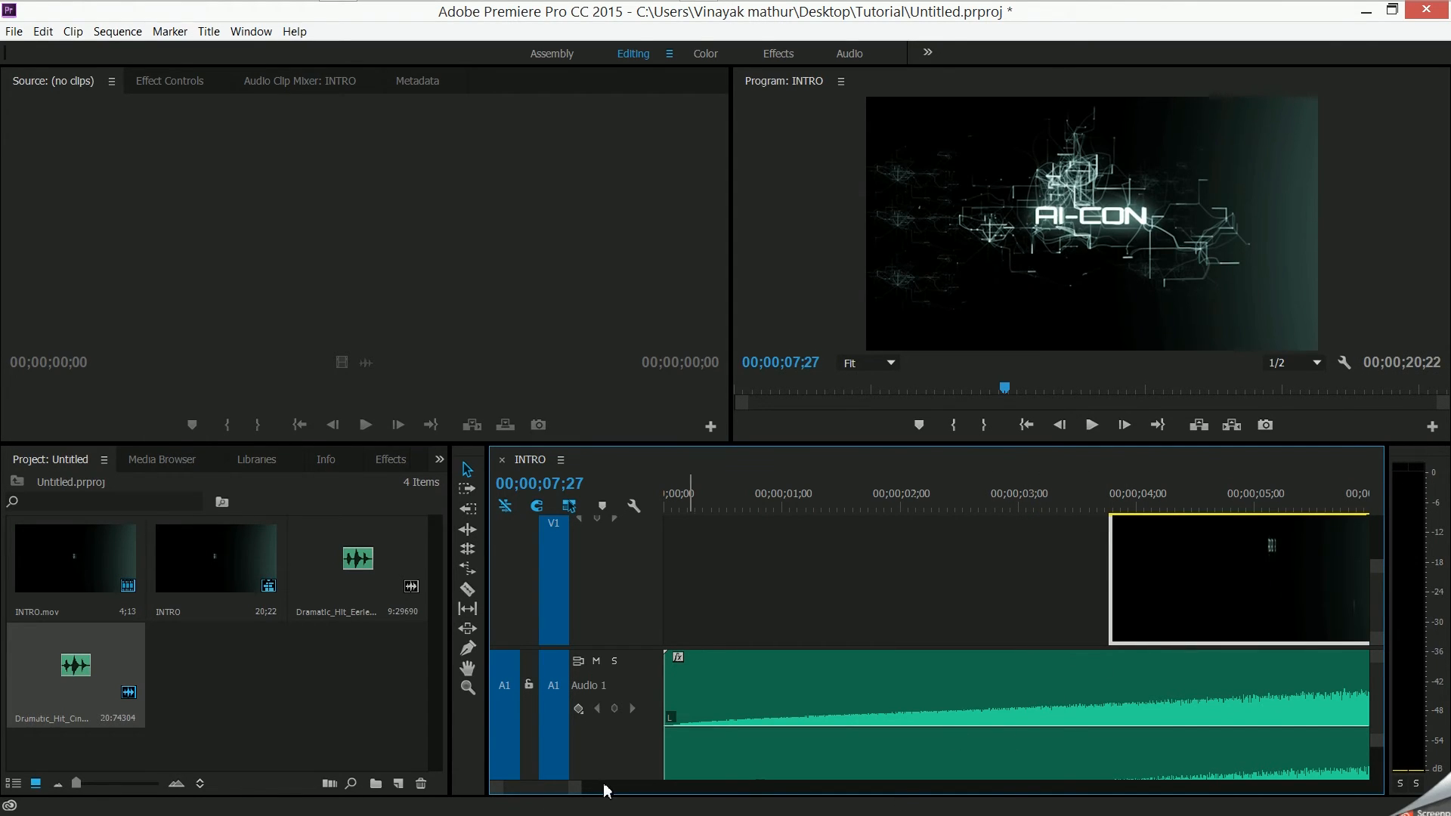
- Play the sequence from the start of the repositioned INTRO clip to check its timing against the sound
left_click_drag(551, 788, 554, 789)
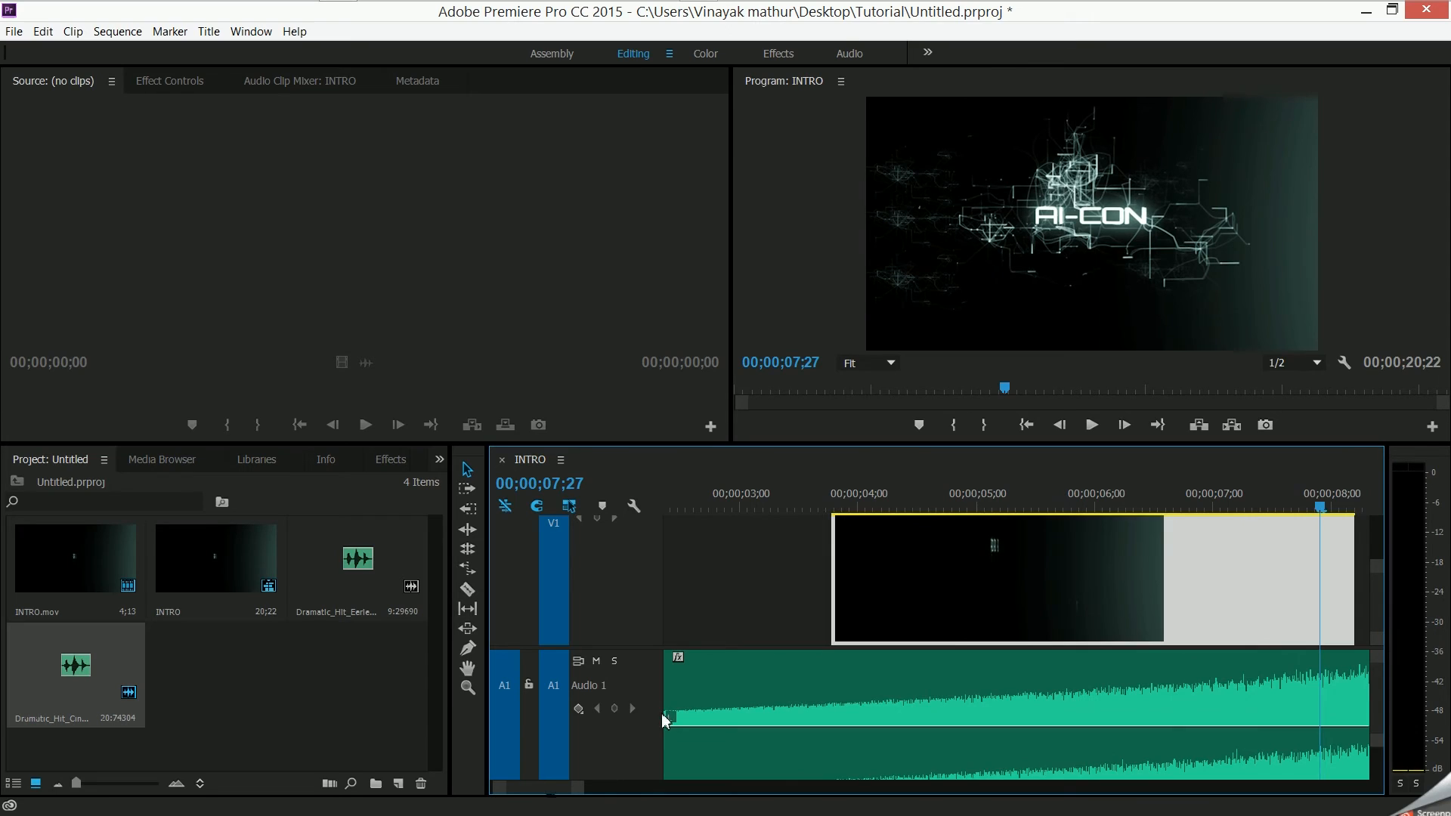
left_click(847, 507)
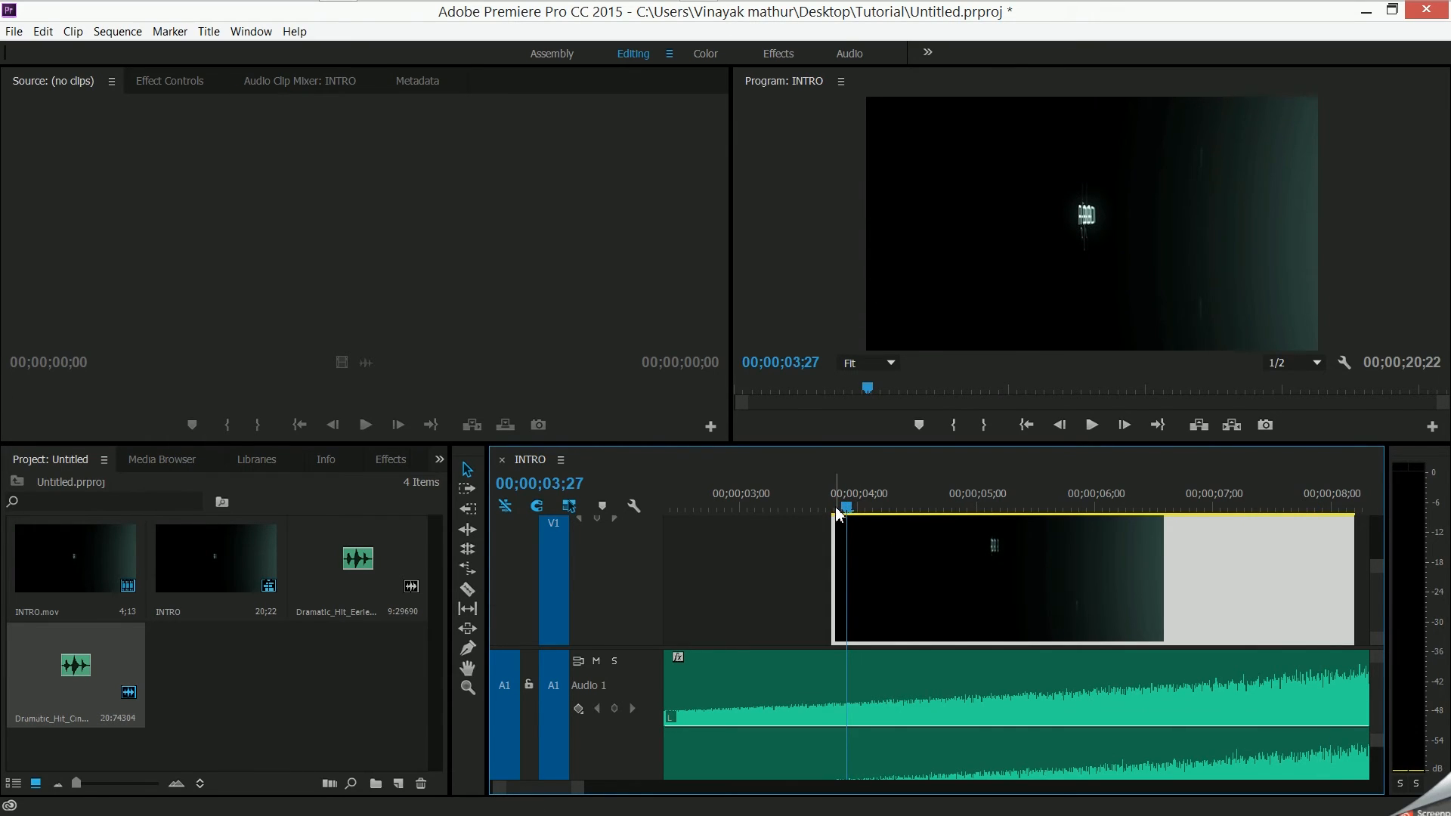
left_click(836, 507)
left_click(840, 507)
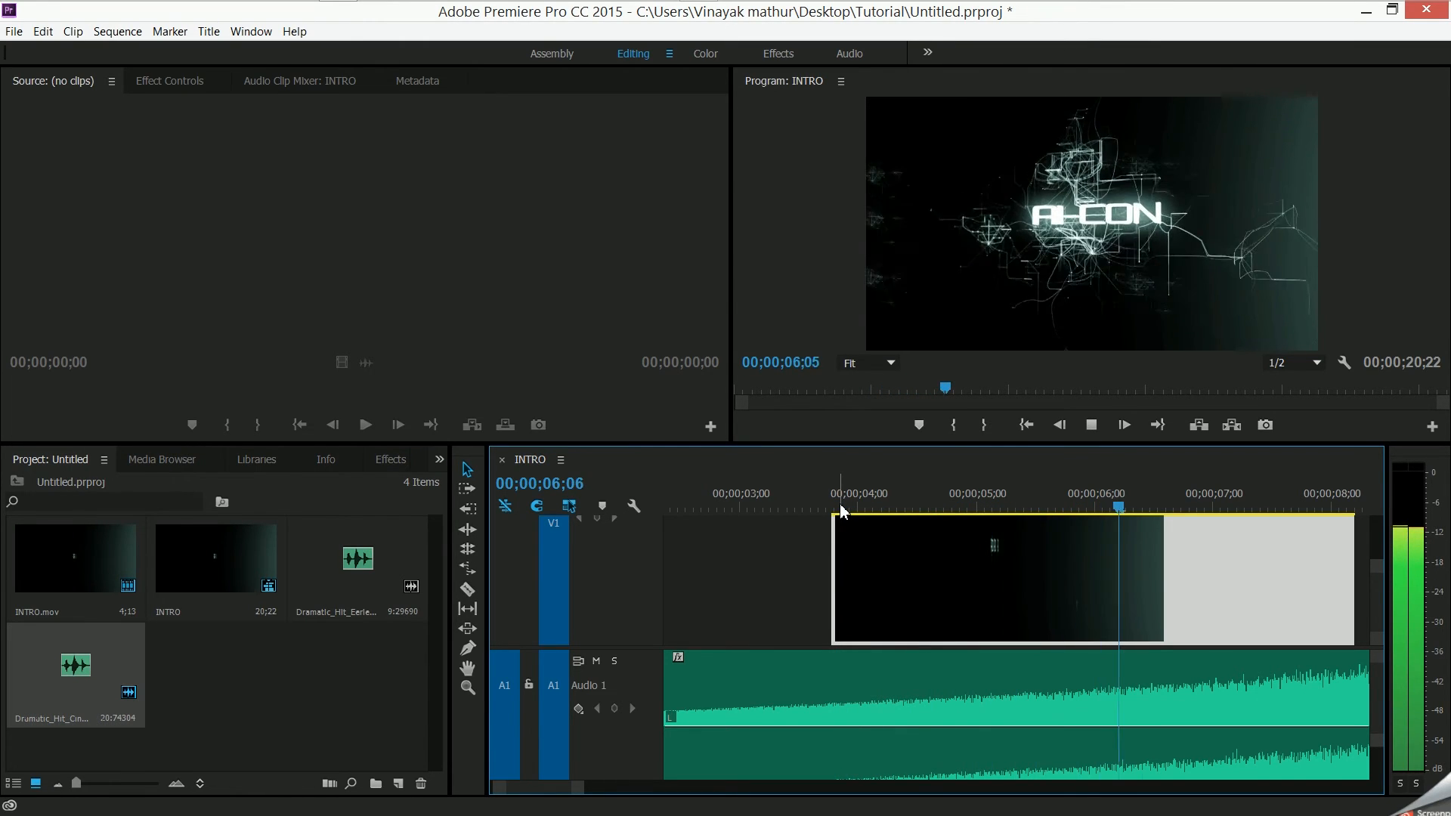
- Stop playback and move the INTRO clip later on V1 so it starts at about 00;00;06;29 over the sound clip
key("space")
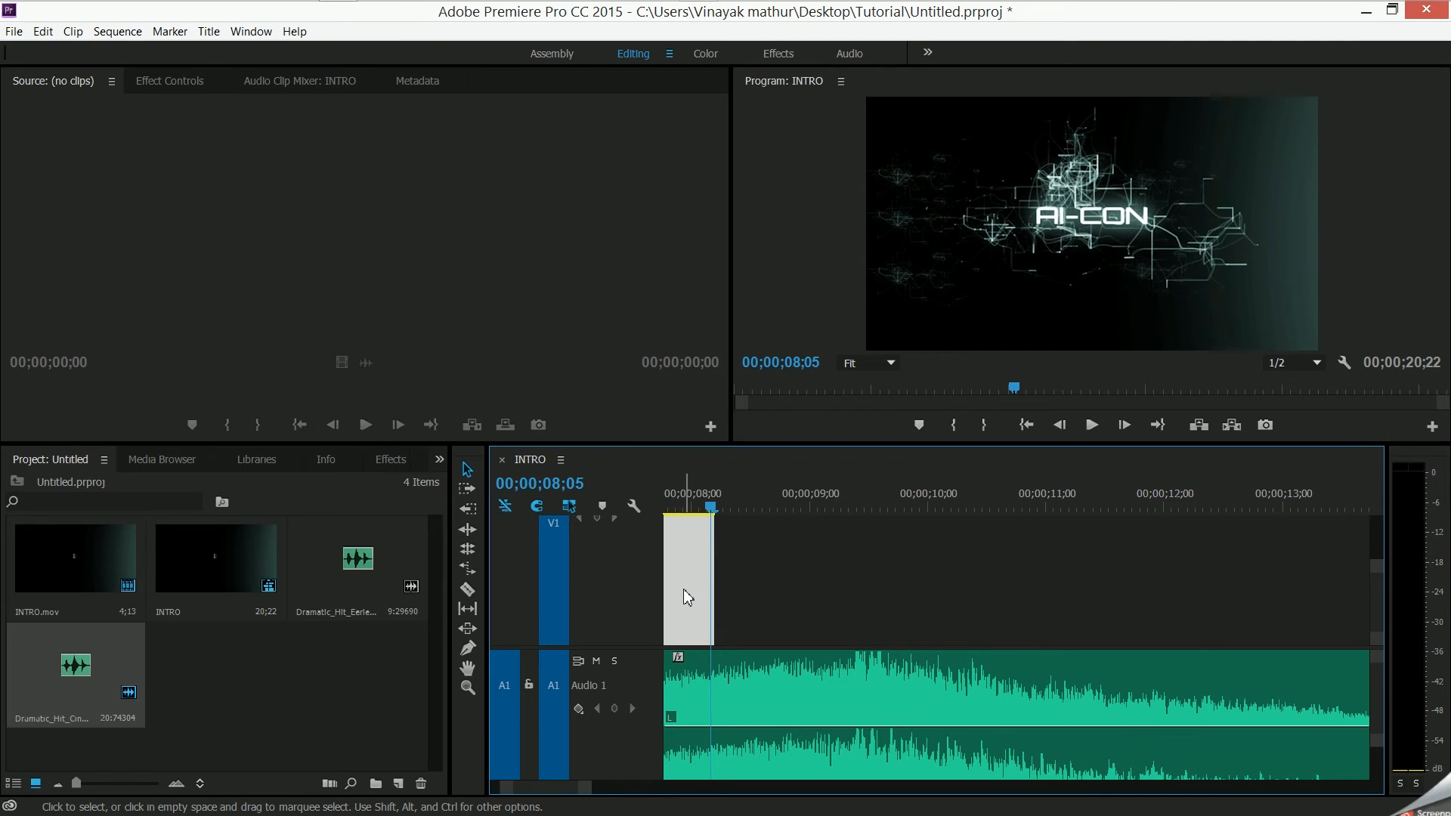
mouse_move(677, 582)
left_mouse_down()
mouse_move(759, 582)
mouse_move(678, 588)
left_mouse_up()
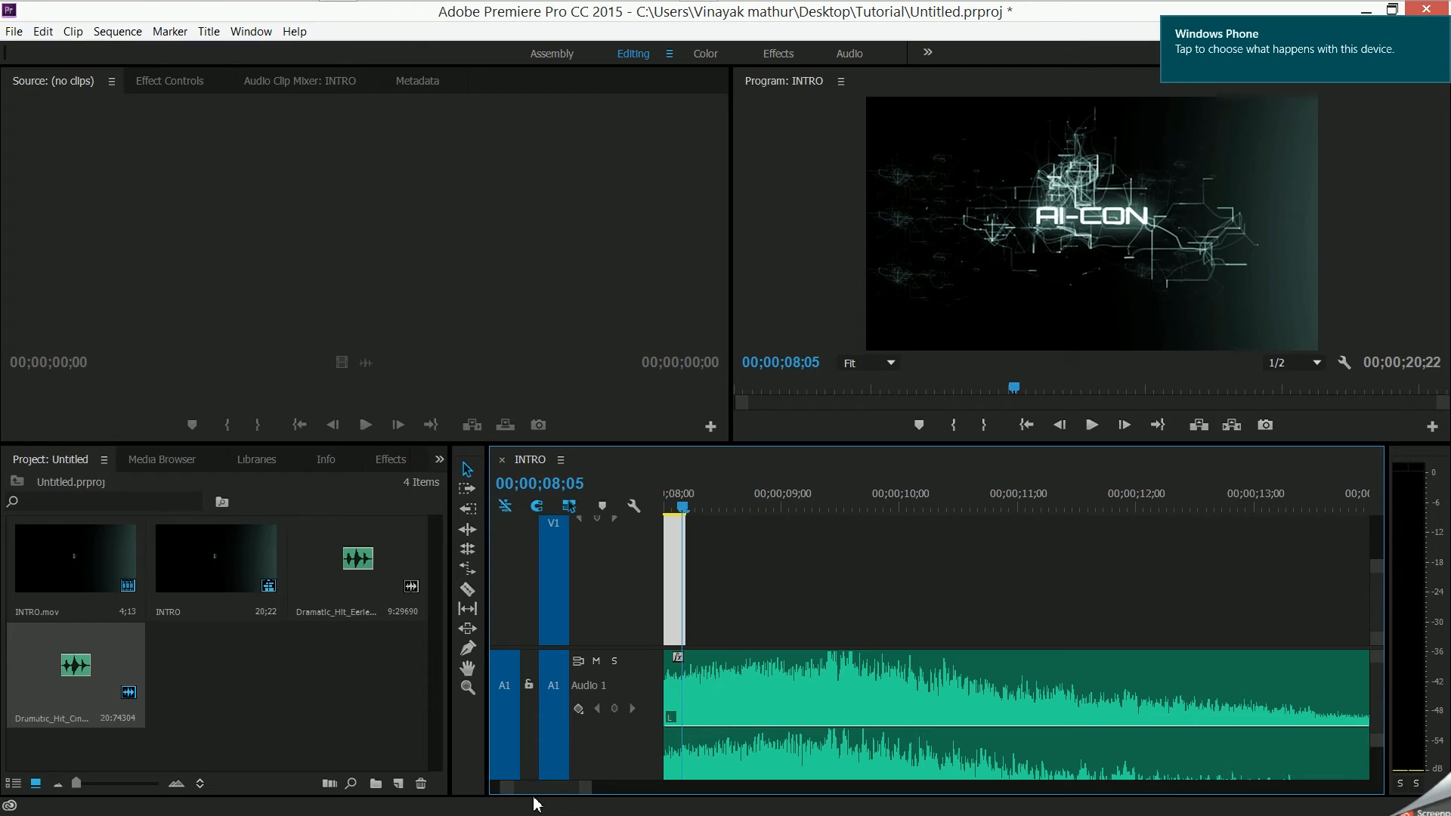
mouse_move(541, 793)
left_mouse_down()
mouse_move(583, 794)
mouse_move(519, 794)
mouse_move(534, 797)
left_mouse_up()
left_click_drag(1114, 580, 1264, 586)
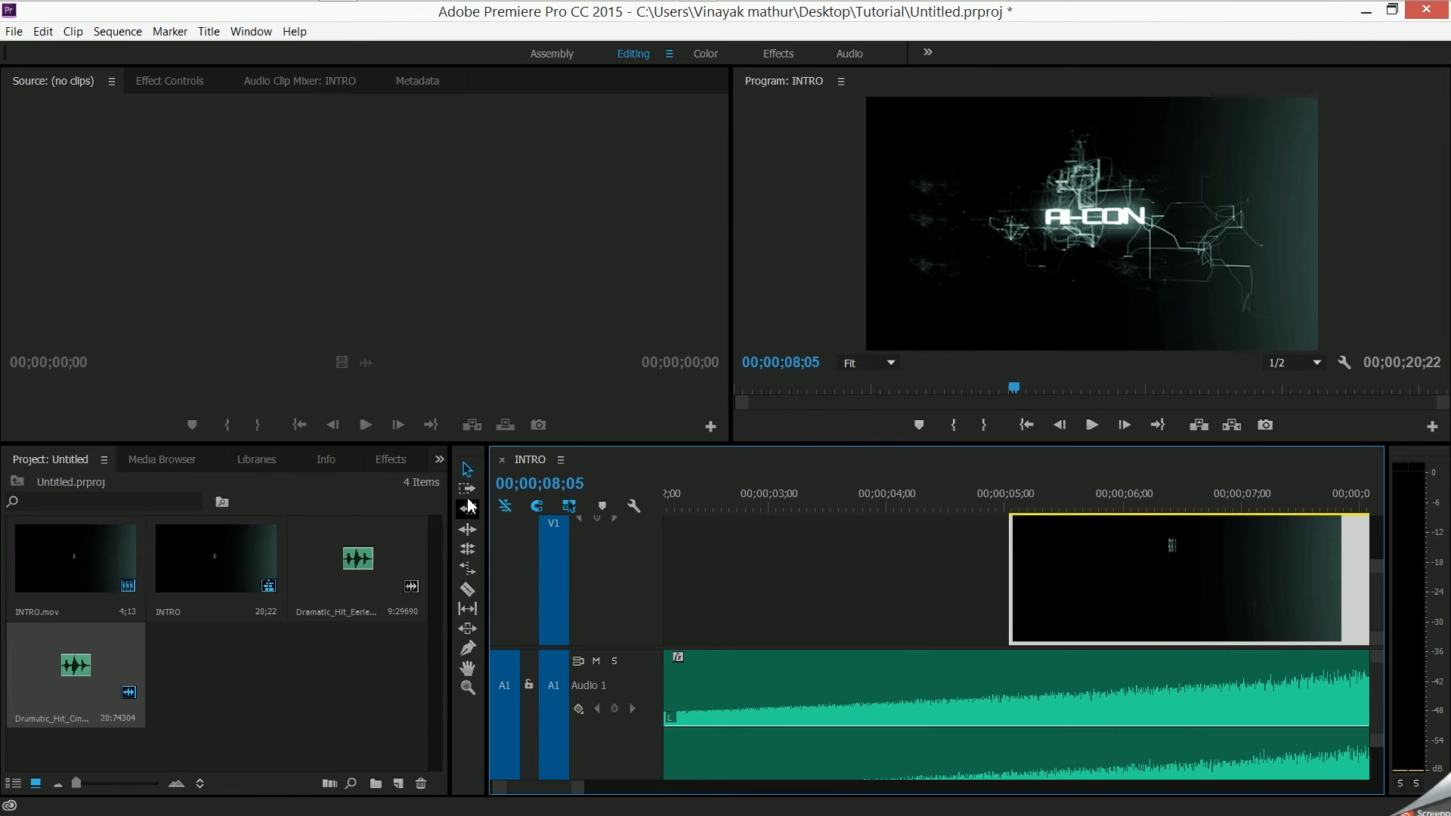
left_click_drag(535, 787, 542, 788)
left_click_drag(730, 629, 835, 655)
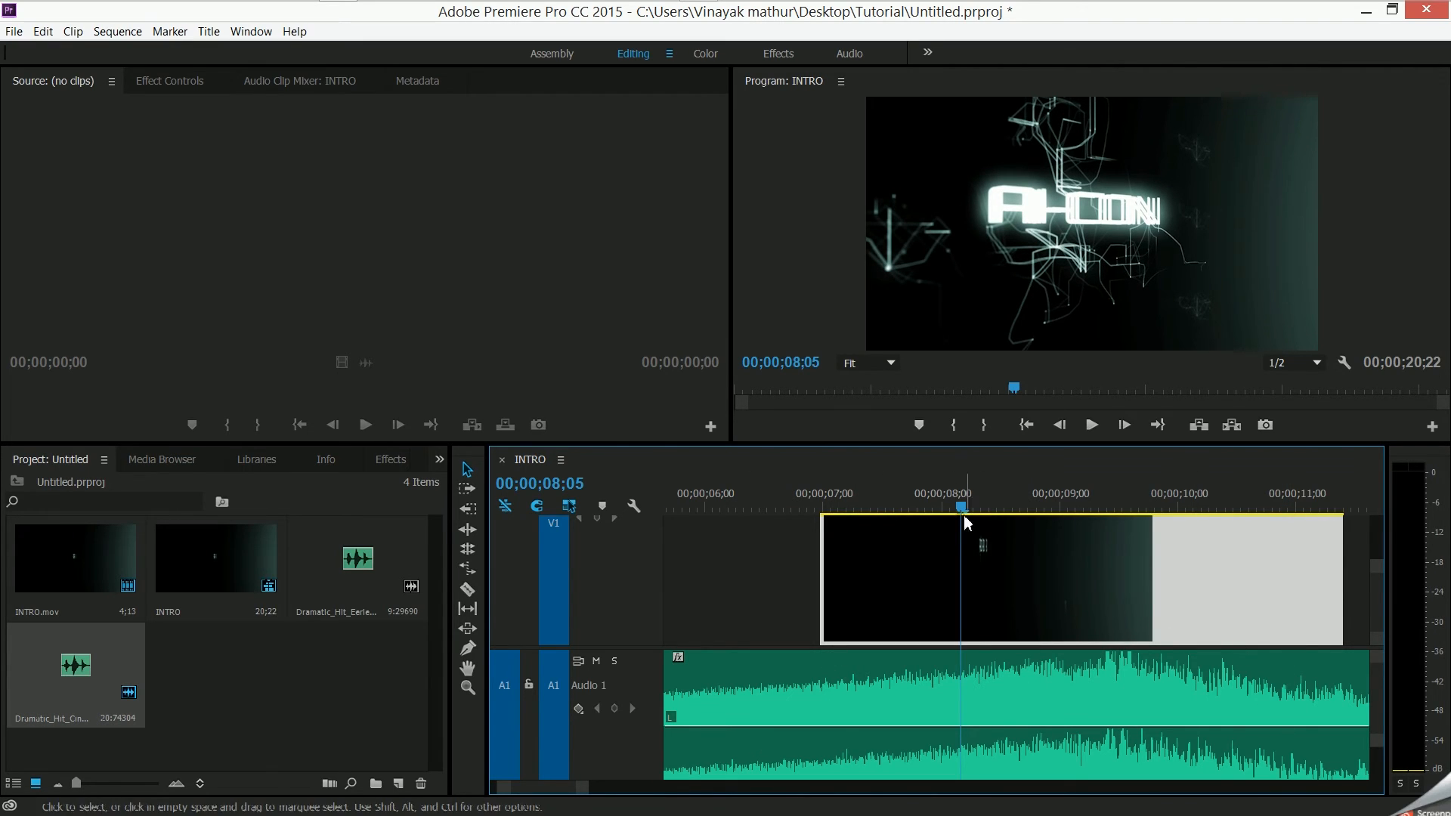
- Play the sequence from about 00;00;07;01 to check the INTRO clip's new timing against the sound's peak
left_click_drag(964, 514, 827, 513)
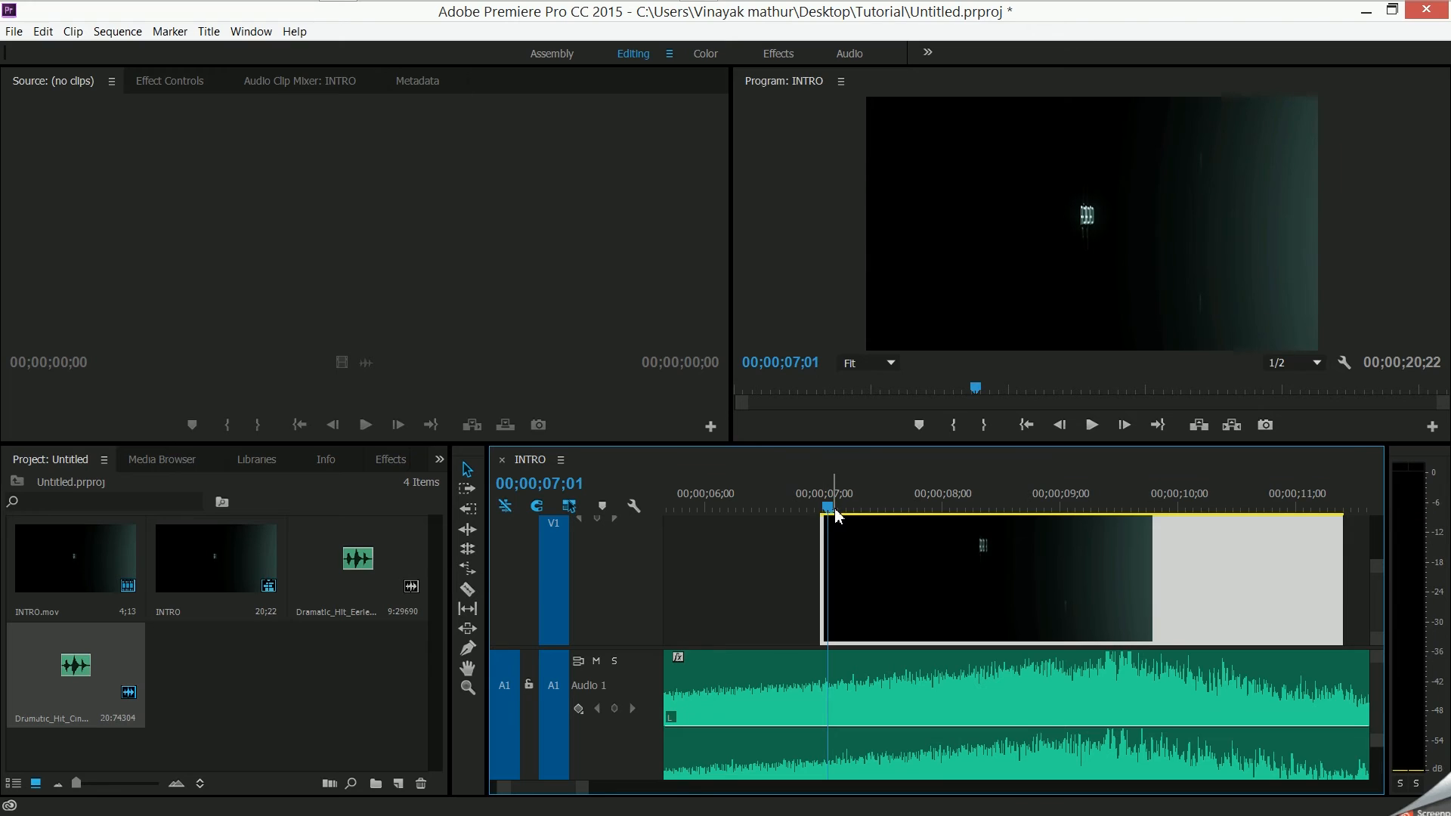
key("space")
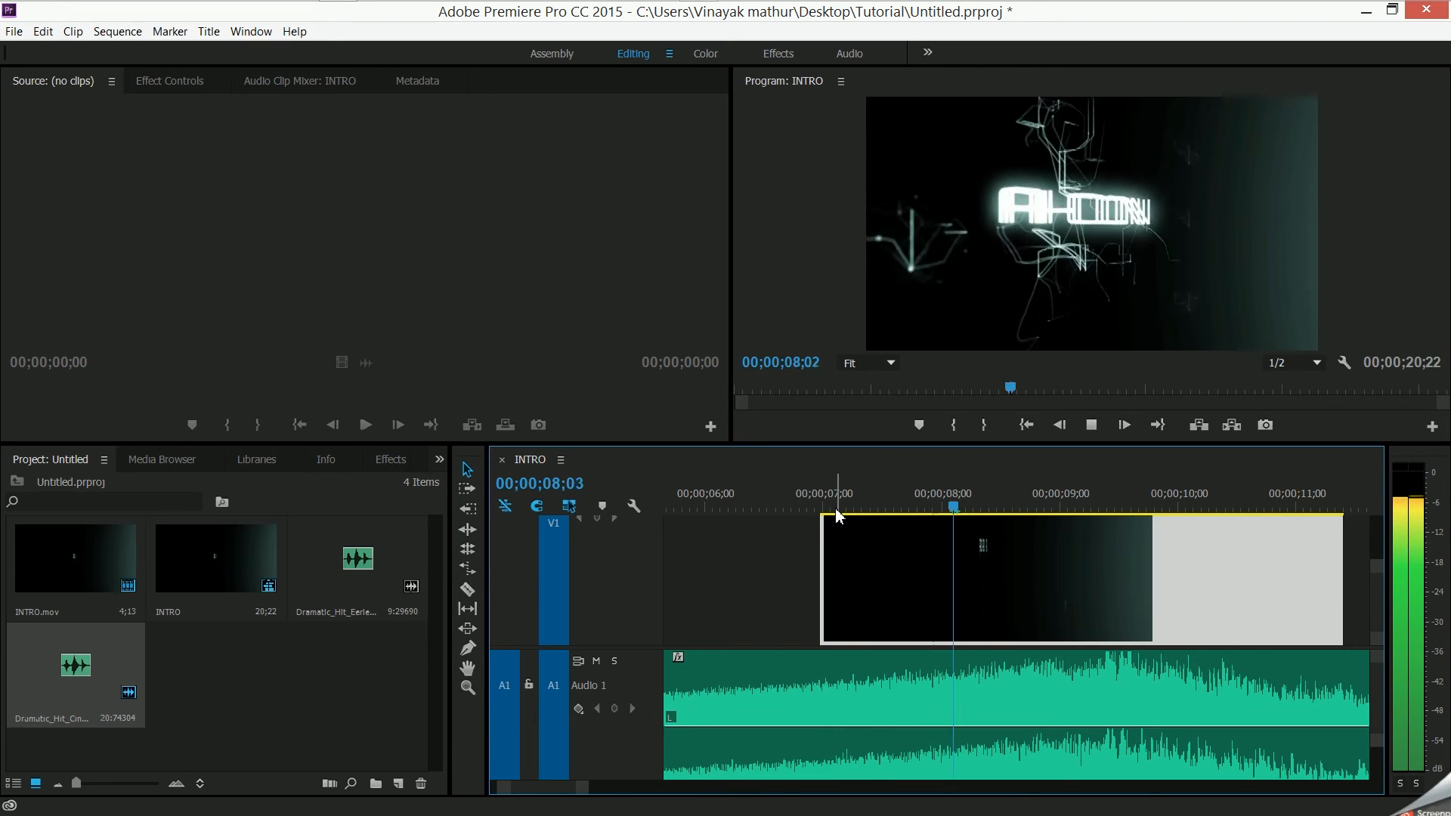
key("space")
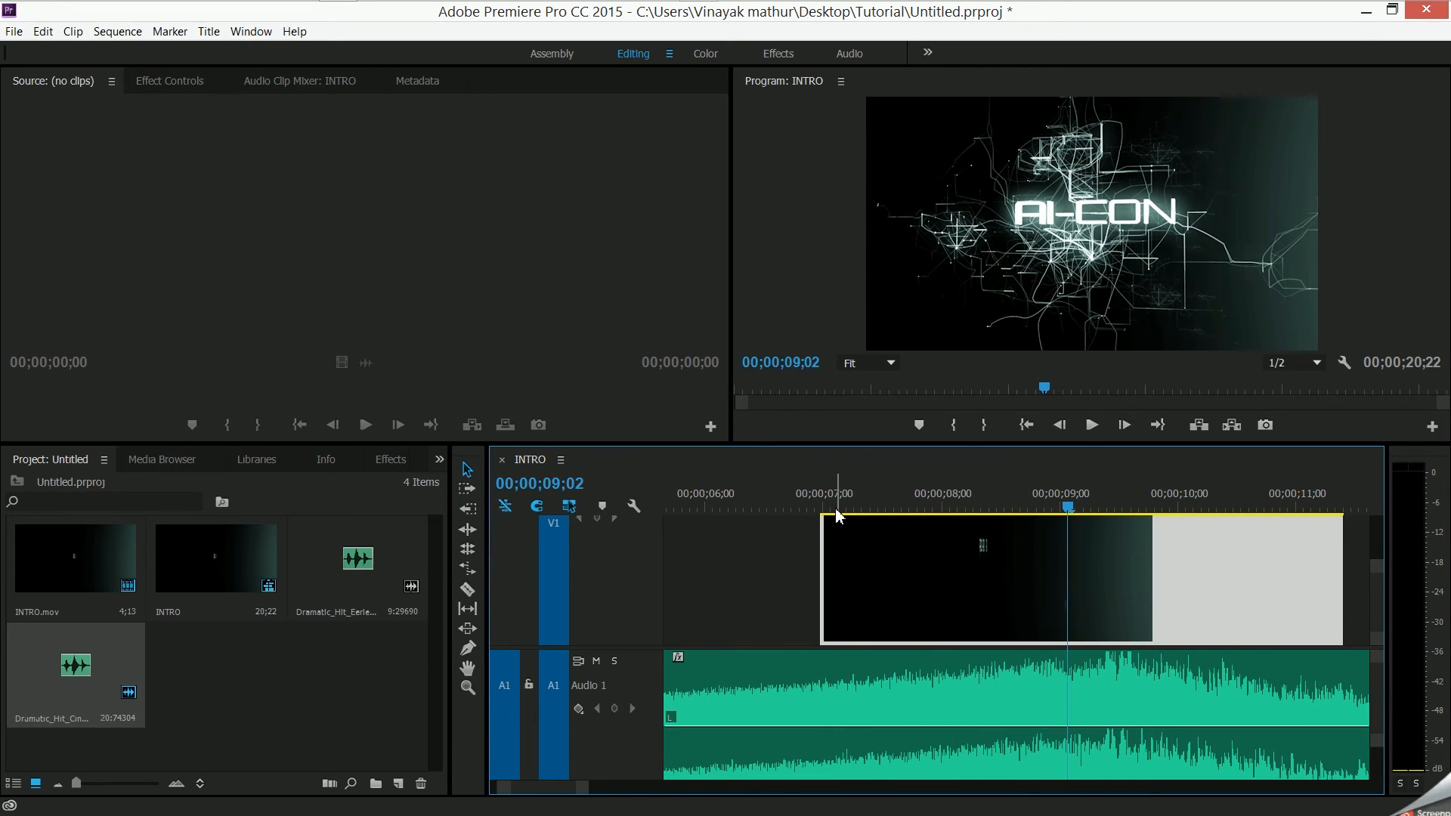
- Lower the volume of the sound clip on Audio 1 to -14.2 dB with the Audio Clip Mixer
left_click(1088, 717)
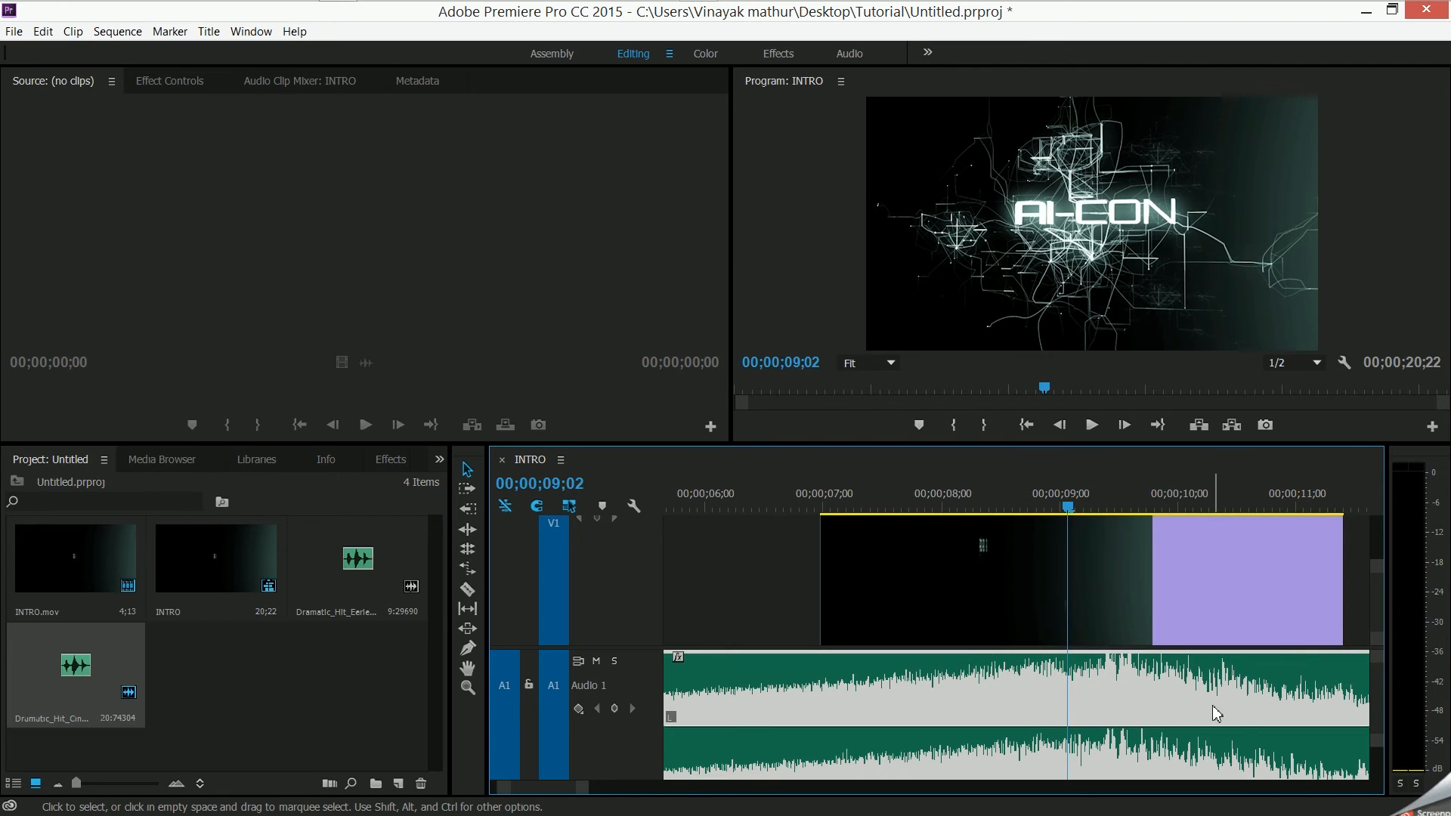
left_click(286, 85)
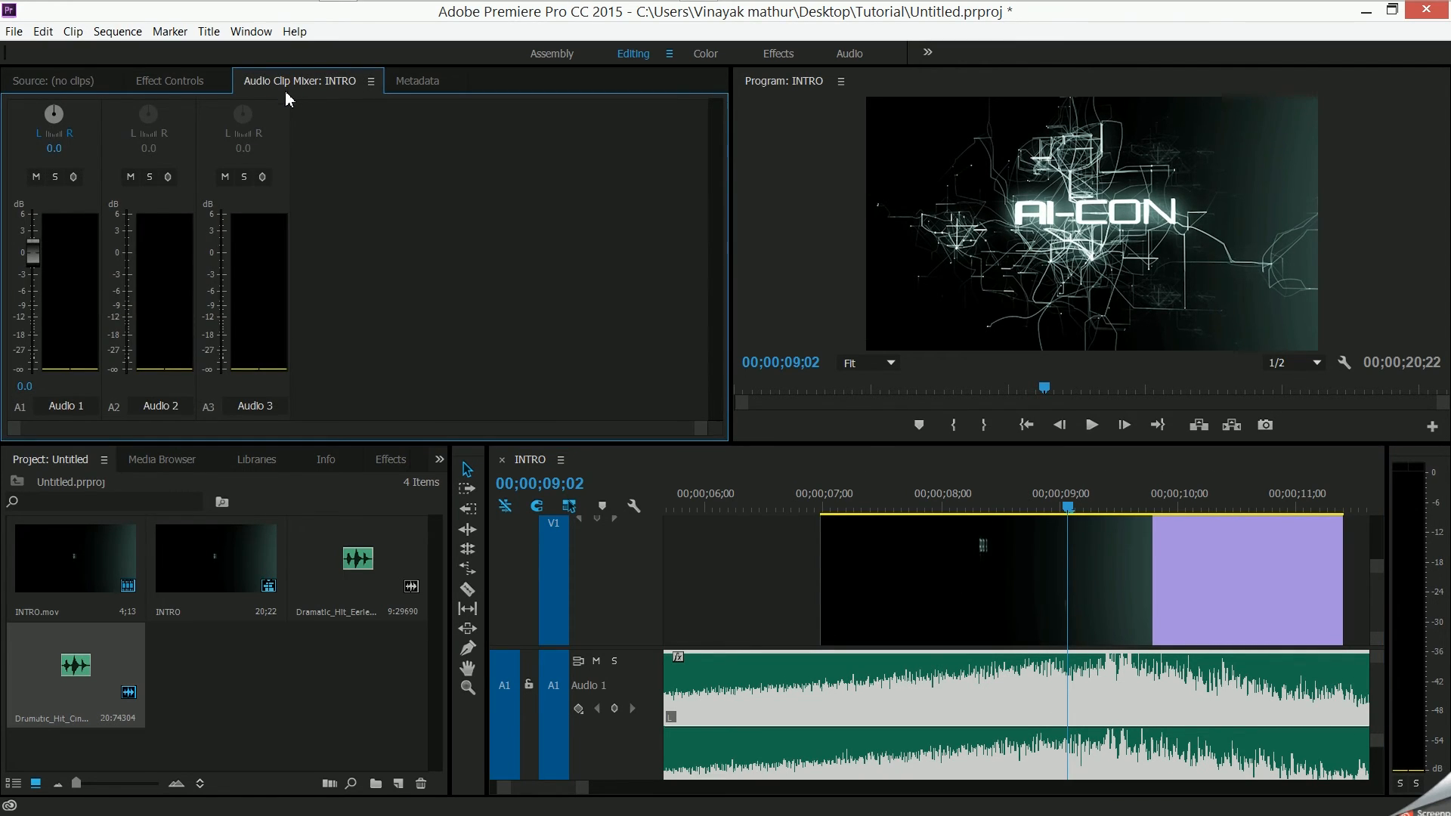
left_click(262, 36)
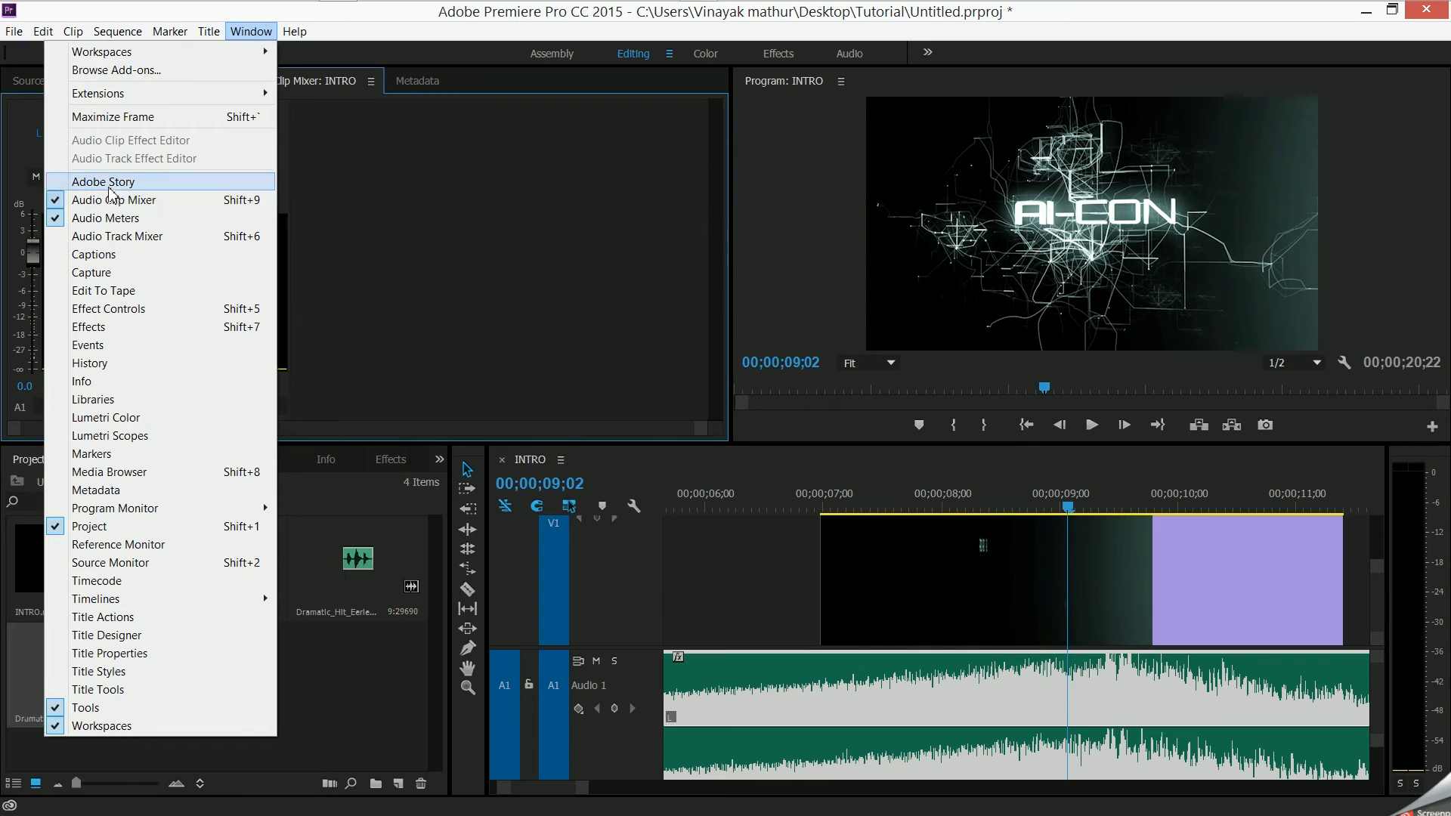
left_click(545, 212)
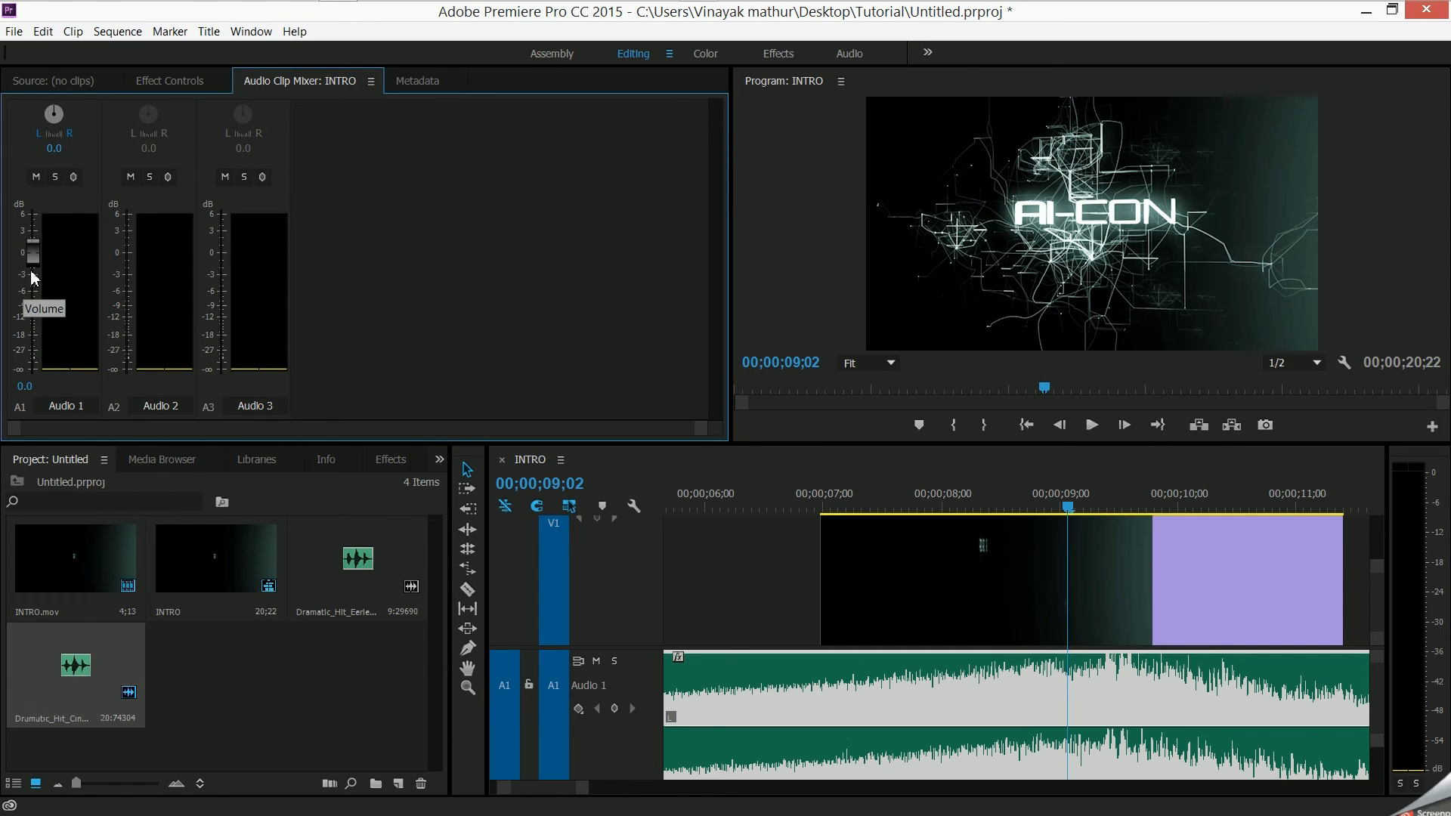
left_click_drag(32, 257, 34, 327)
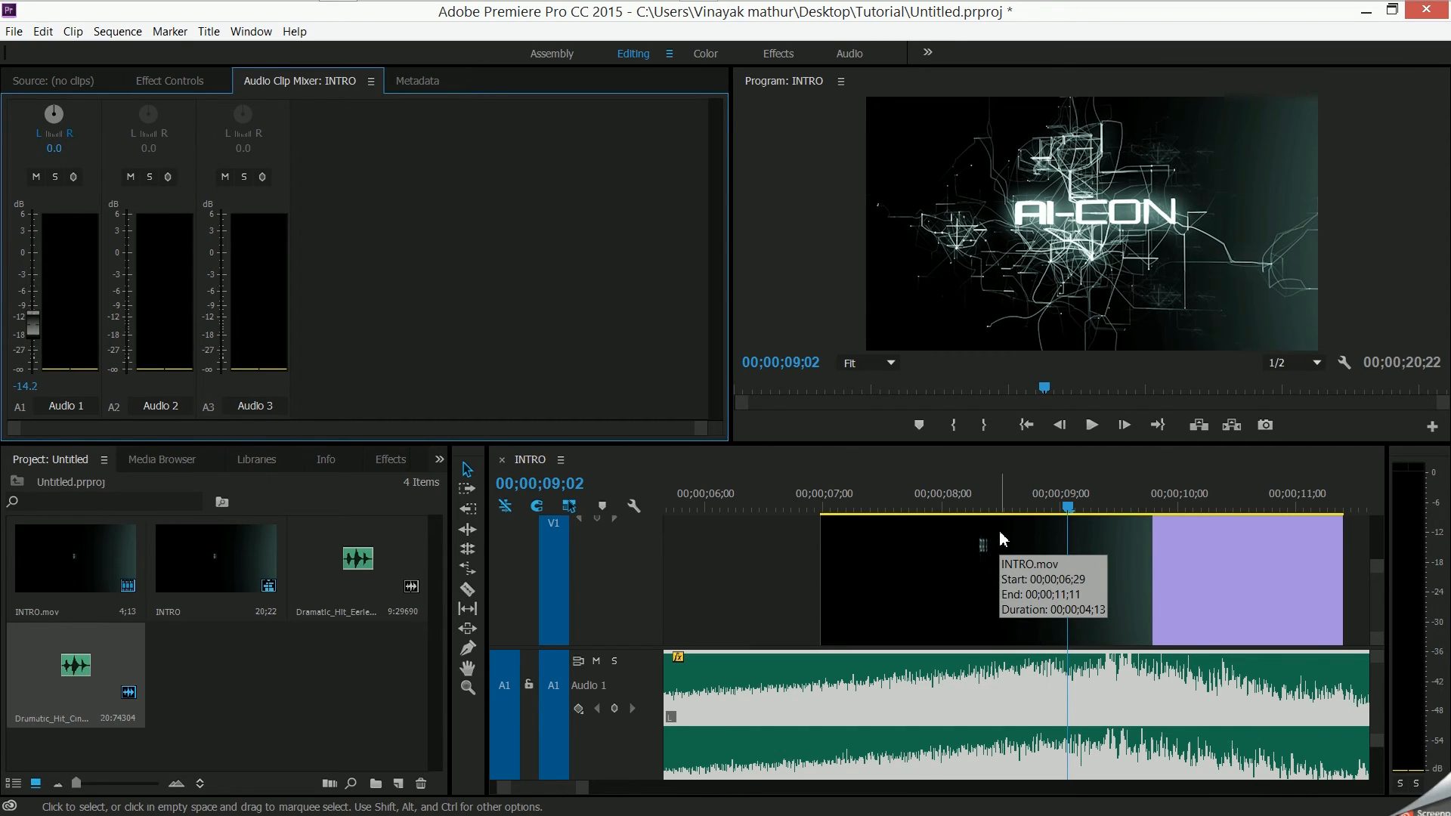
- Play the sequence from the start of the INTRO clip to hear the sound at the reduced volume
key("space")
key("space")
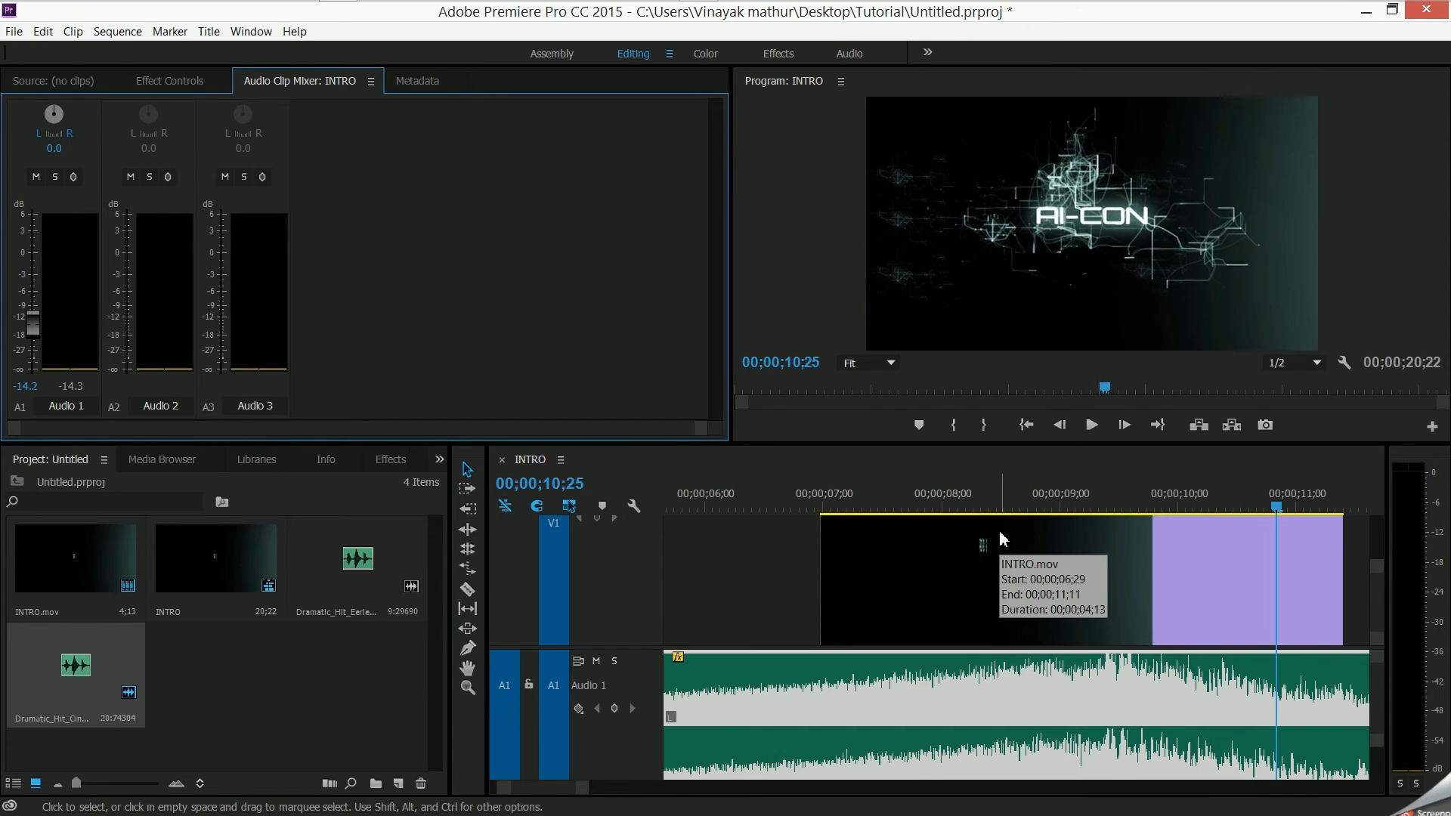
left_click(829, 511)
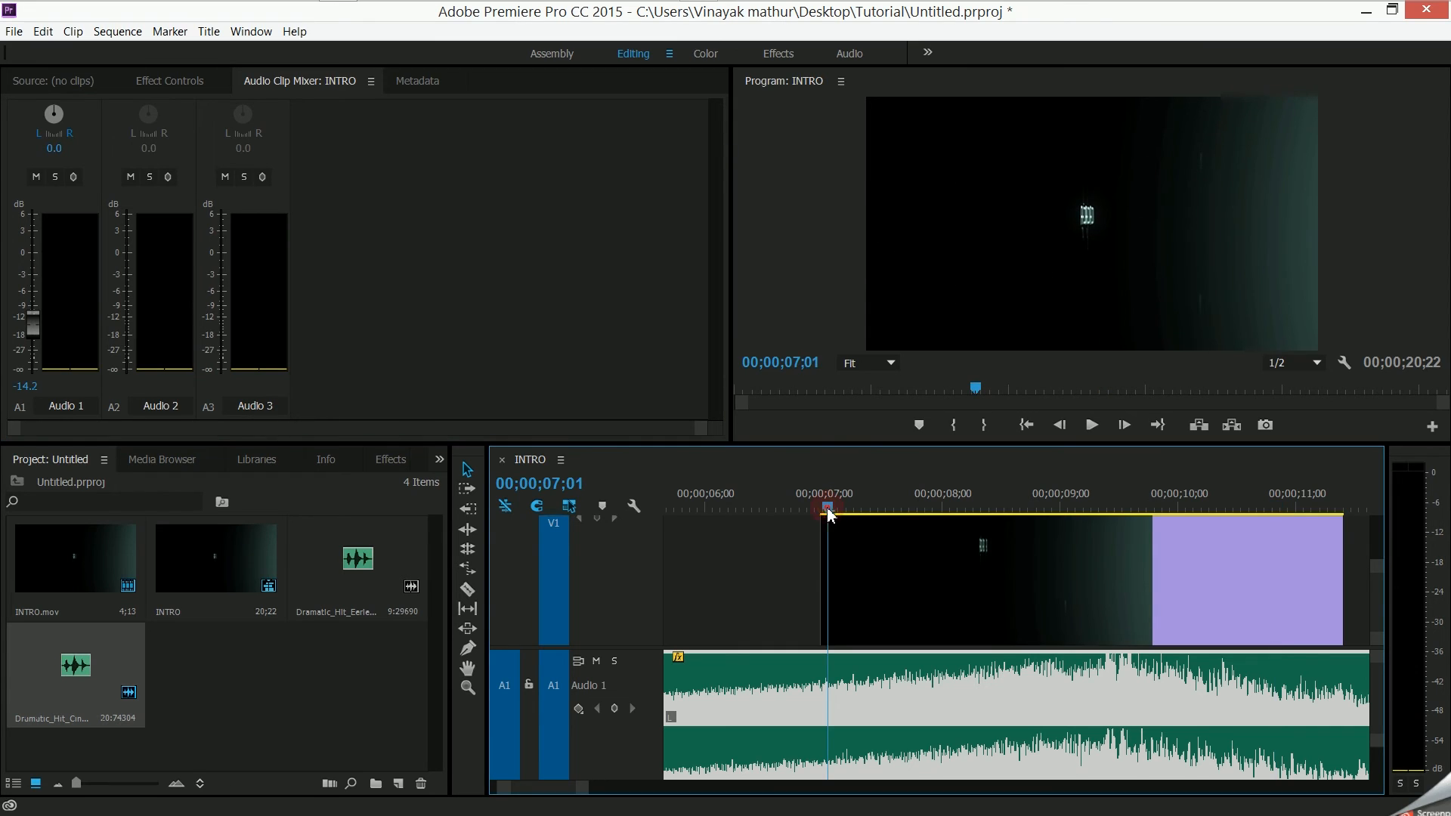
key("space")
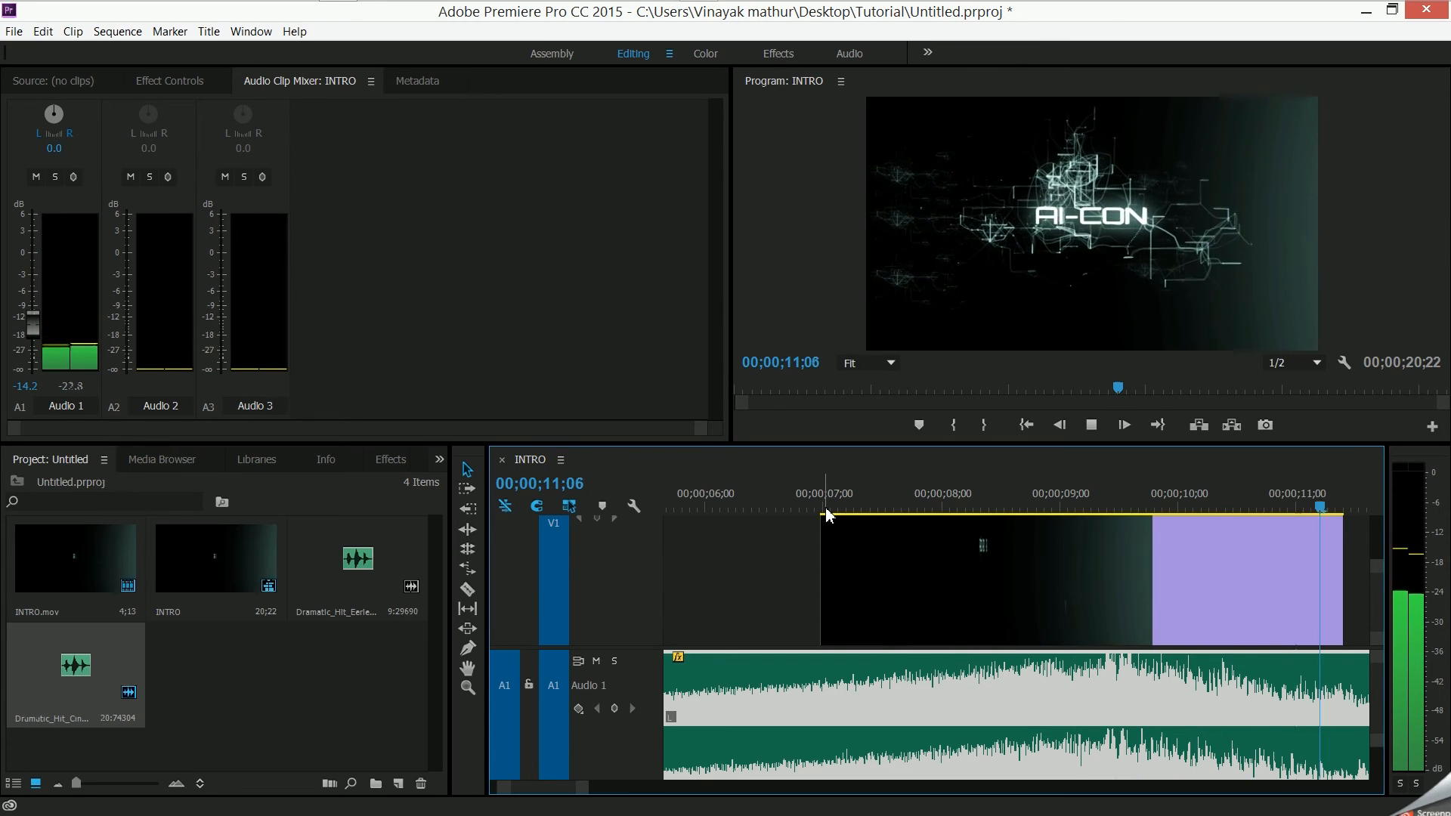
key("space")
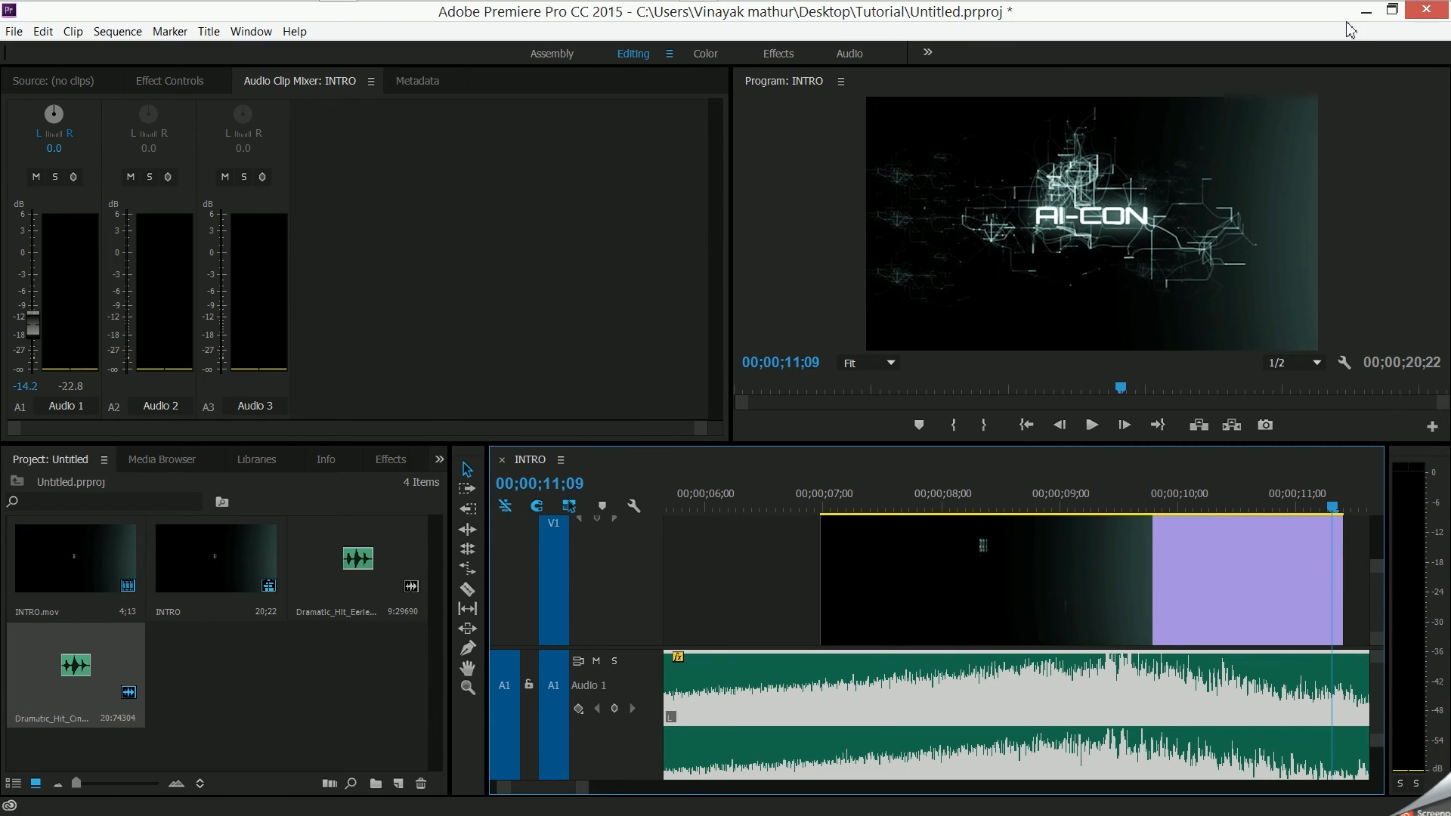
- Open the media export settings for the INTRO sequence and choose the H.264 format
left_click(15, 34)
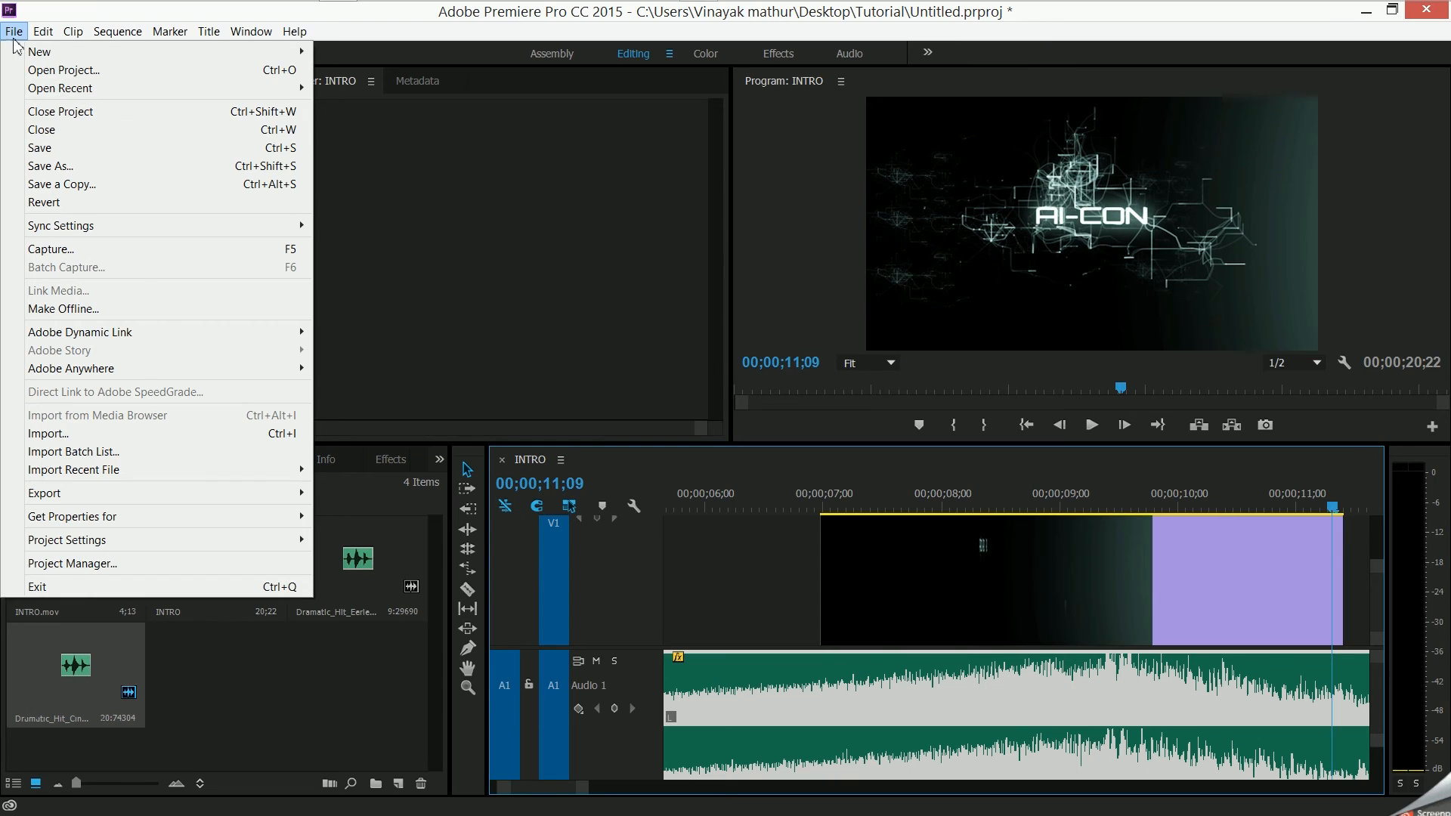
mouse_move(45, 31)
mouse_move(301, 493)
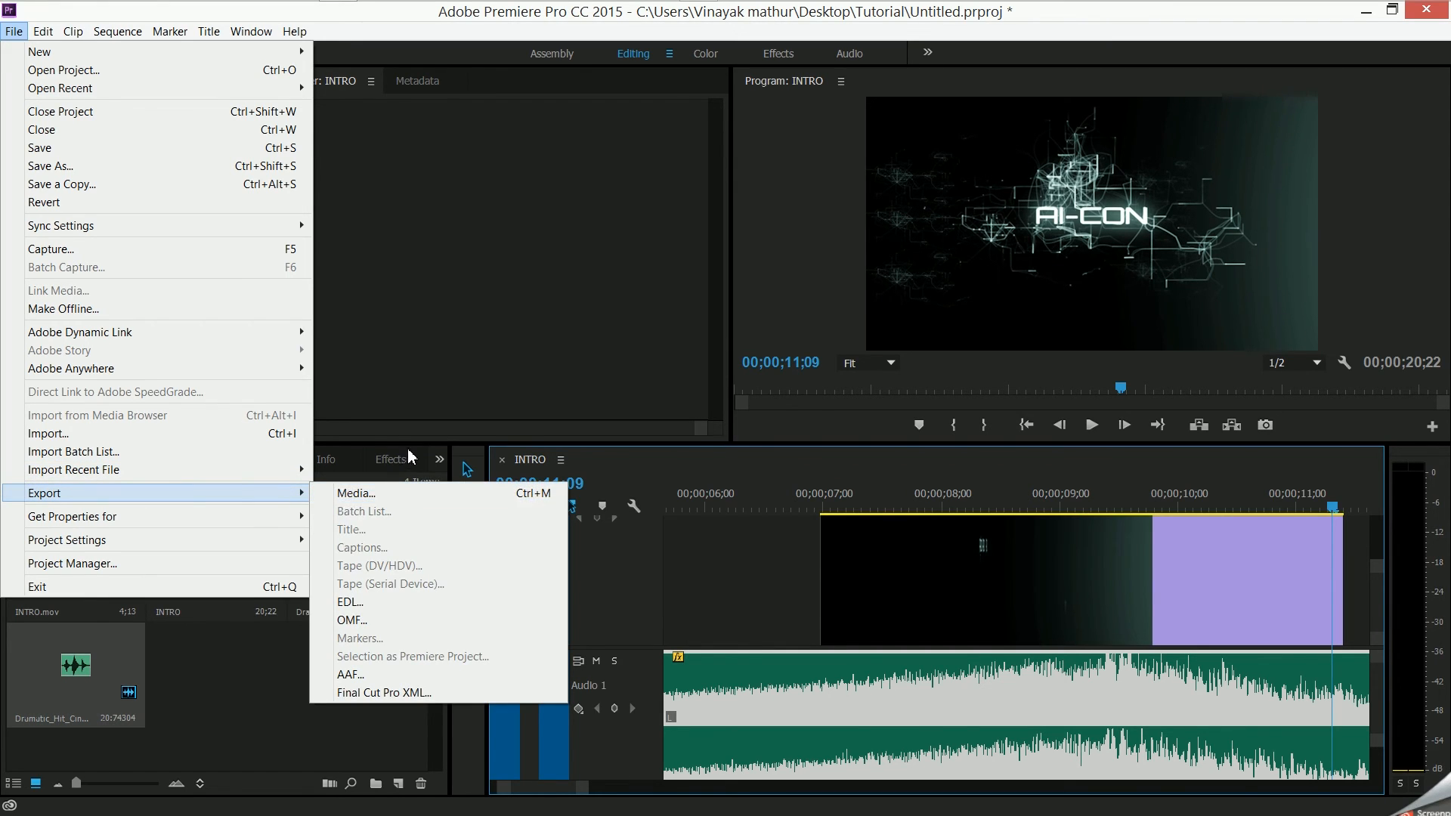
left_click(382, 493)
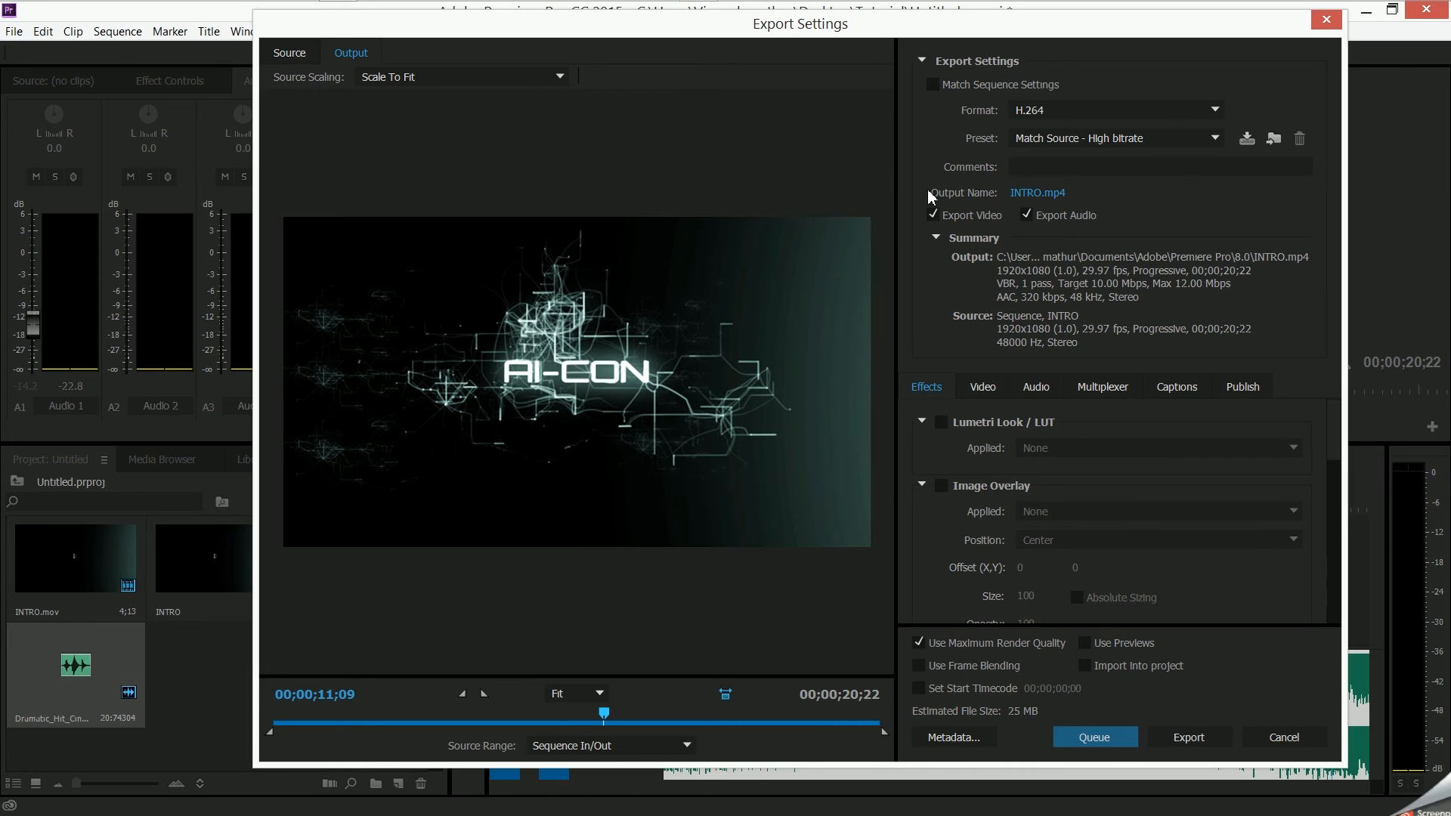
left_click(1095, 114)
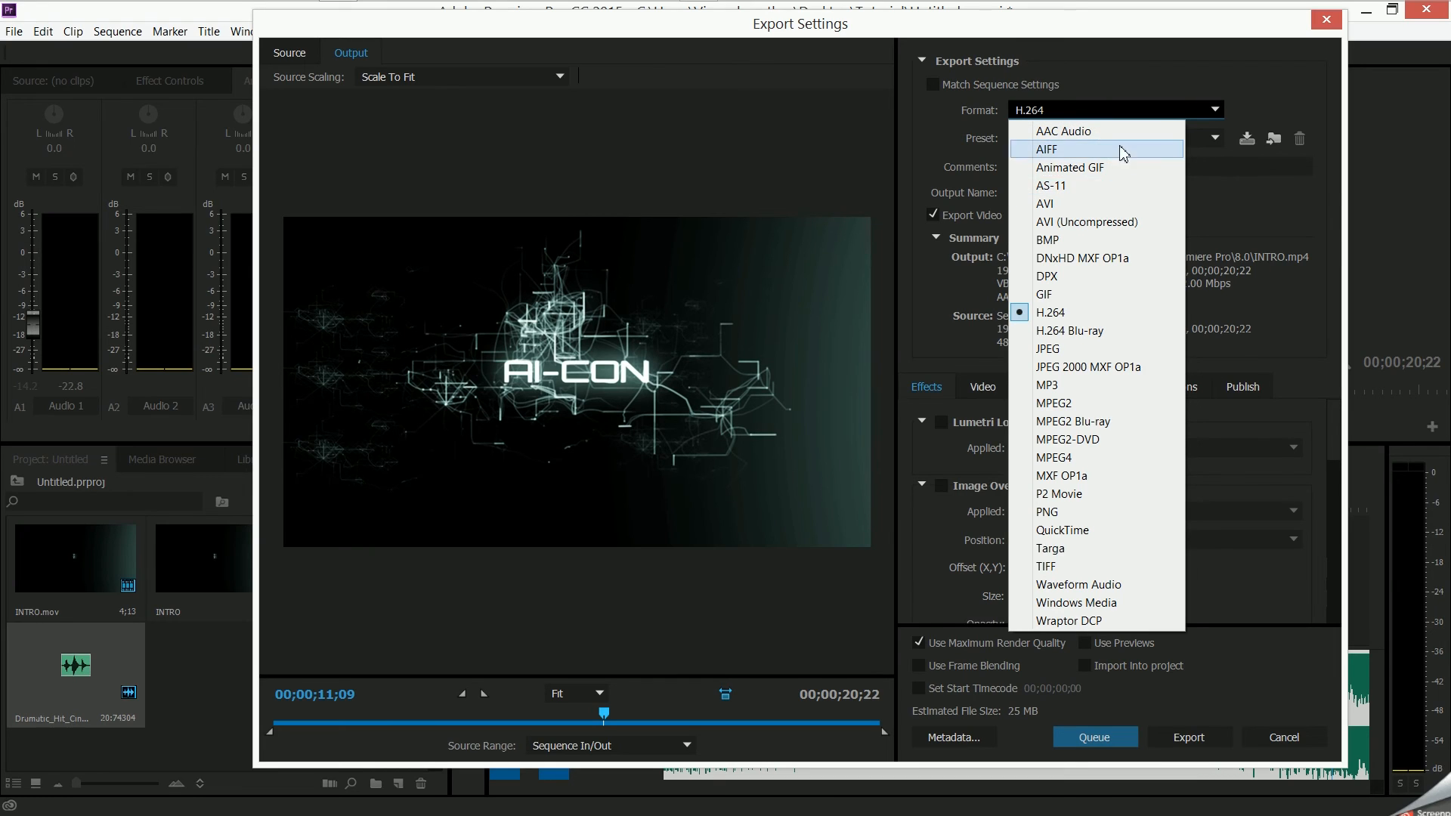
left_click(1227, 215)
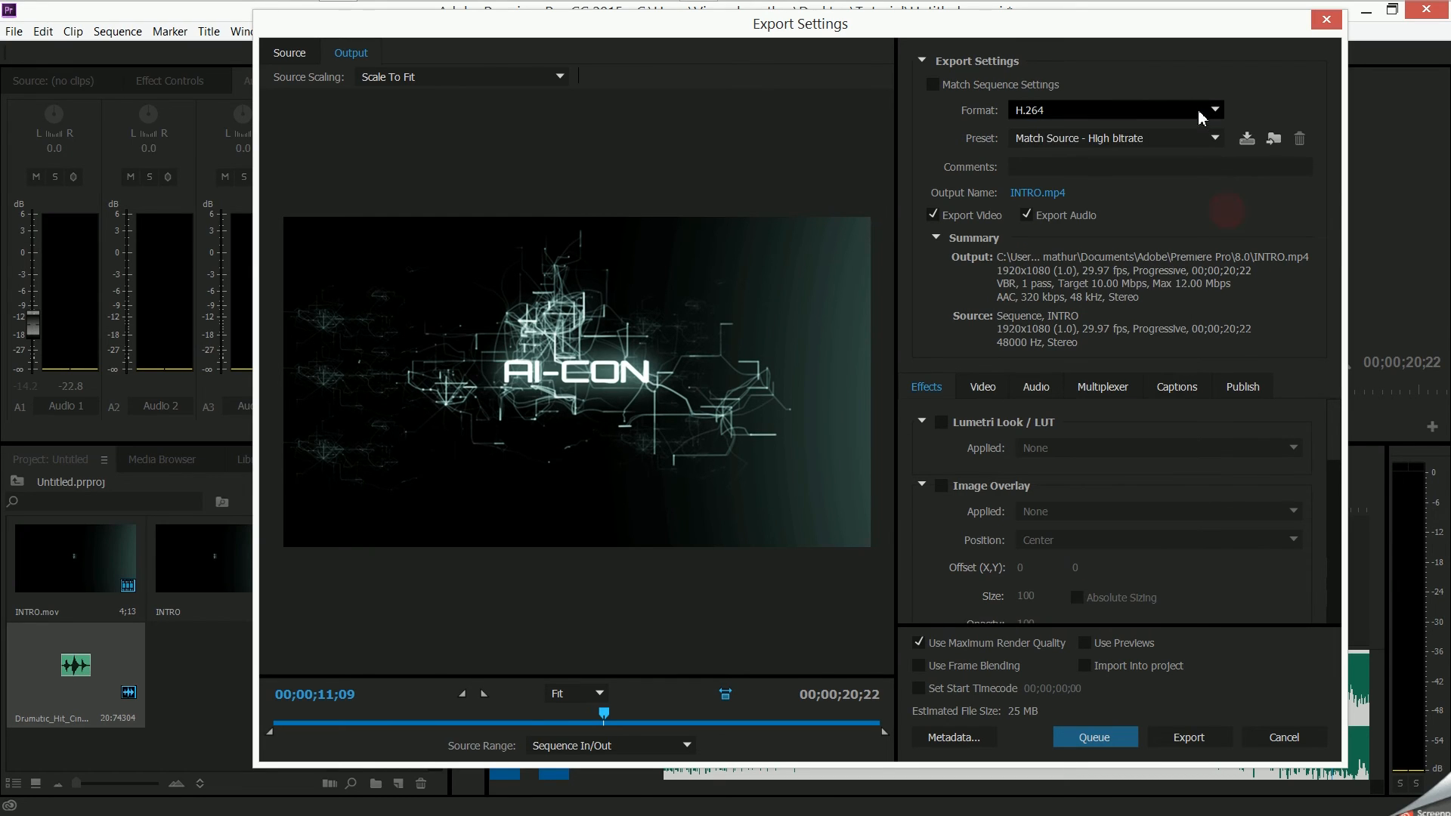
left_click(1059, 112)
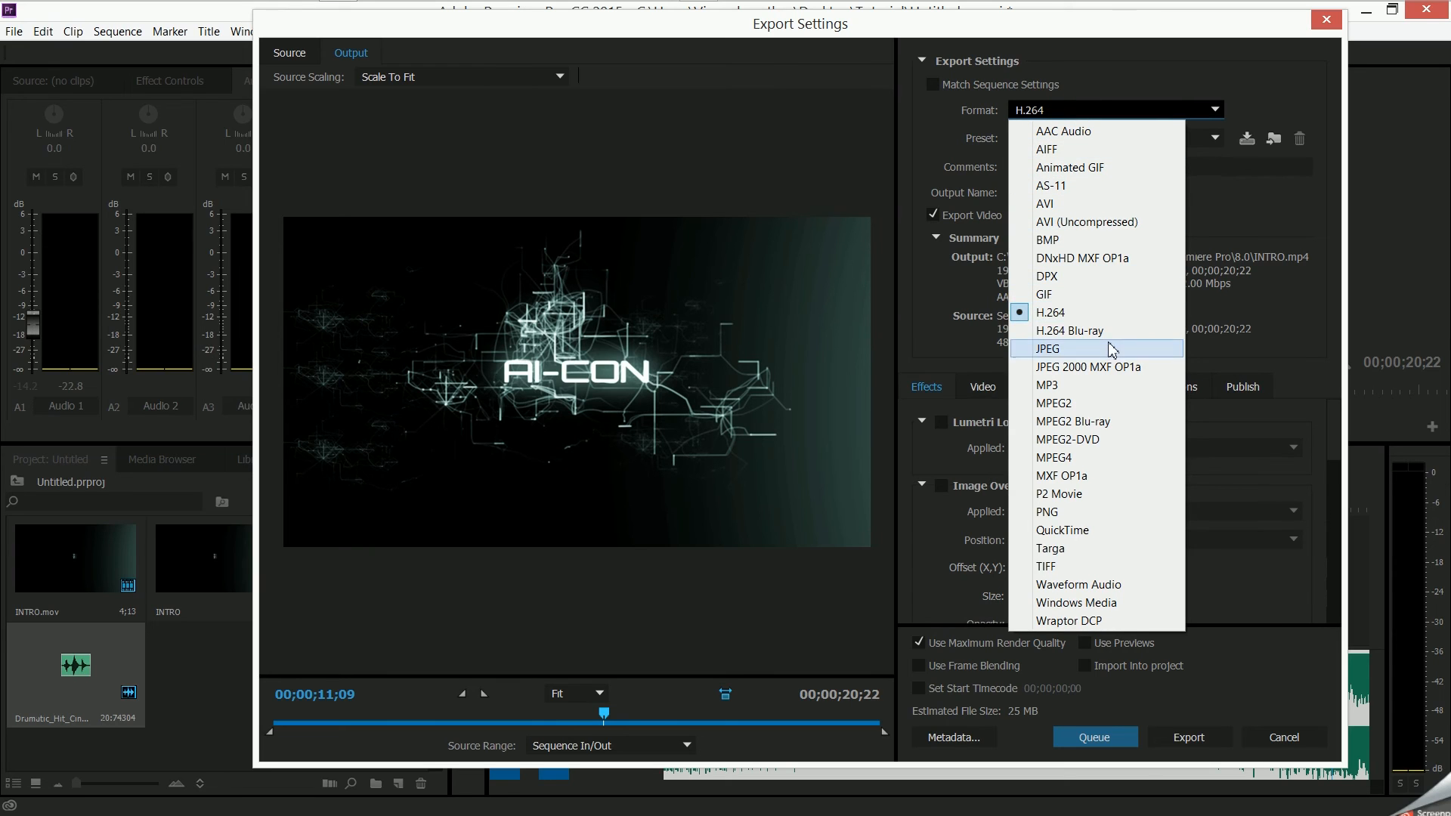
left_click(1103, 316)
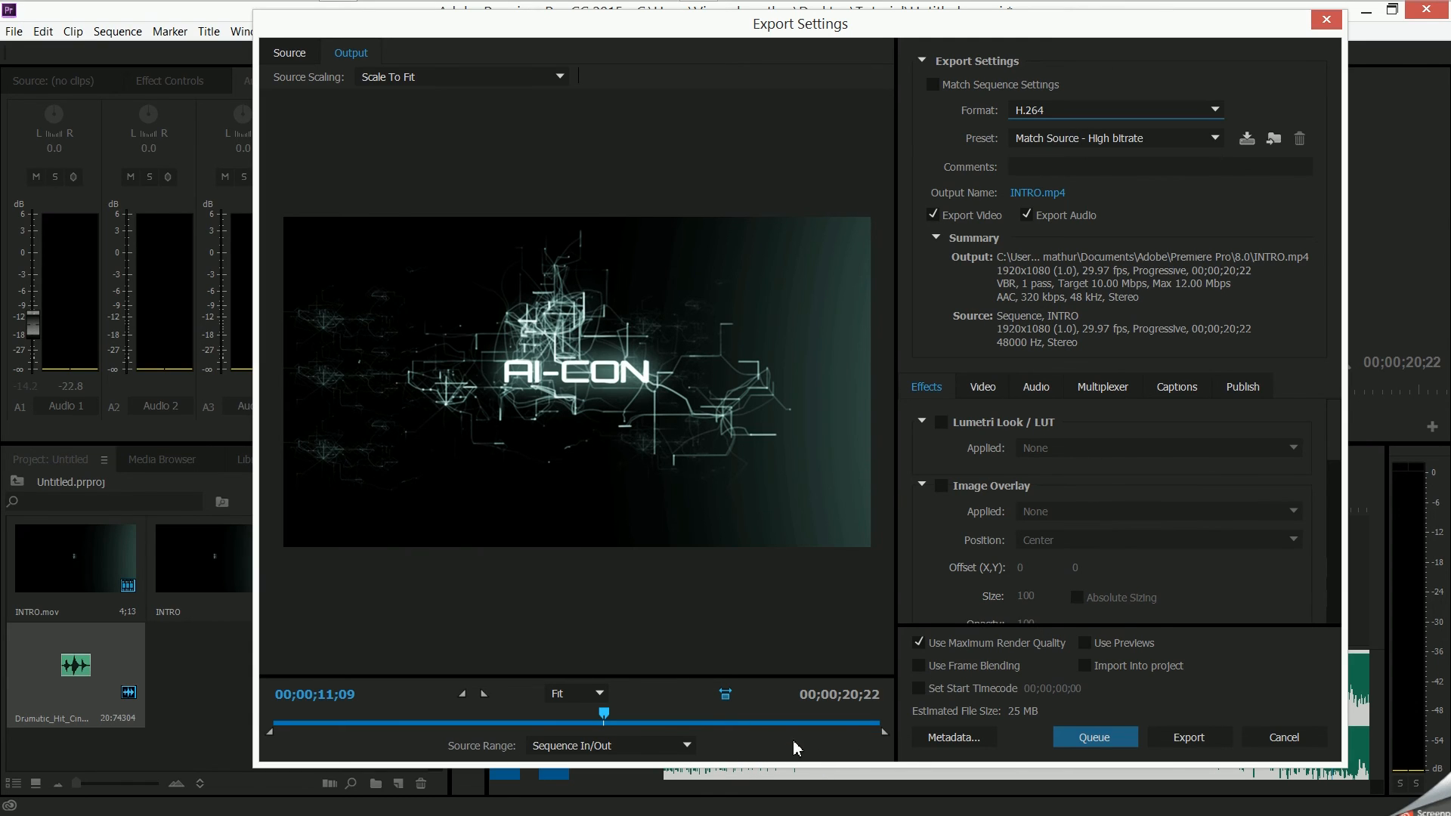
- Limit the export range to the INTRO clip, from about 00;00;07;05 to about 00;00;11;21
left_click_drag(605, 726, 380, 737)
left_click_drag(477, 740, 622, 737)
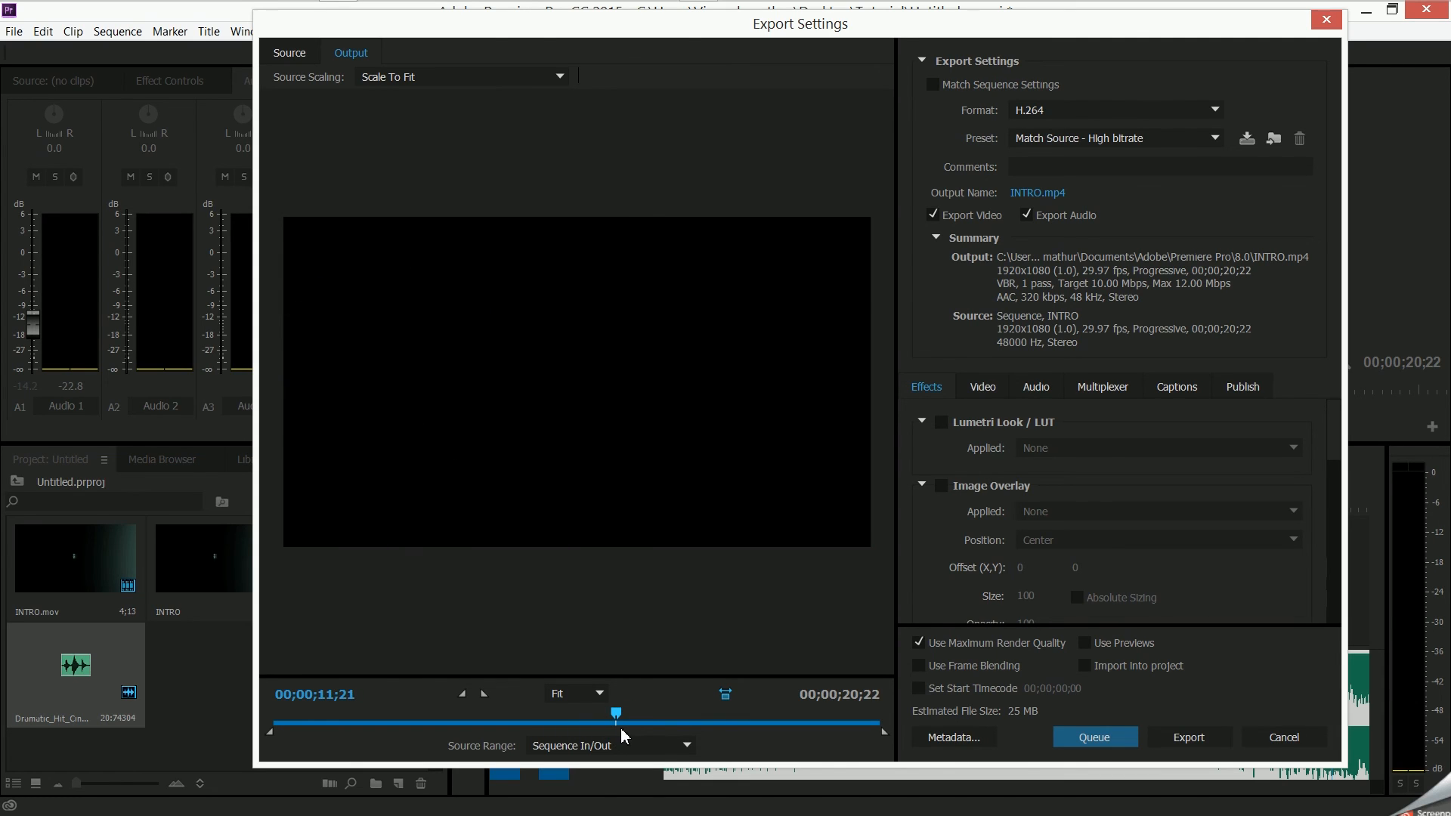
left_click_drag(885, 737, 665, 740)
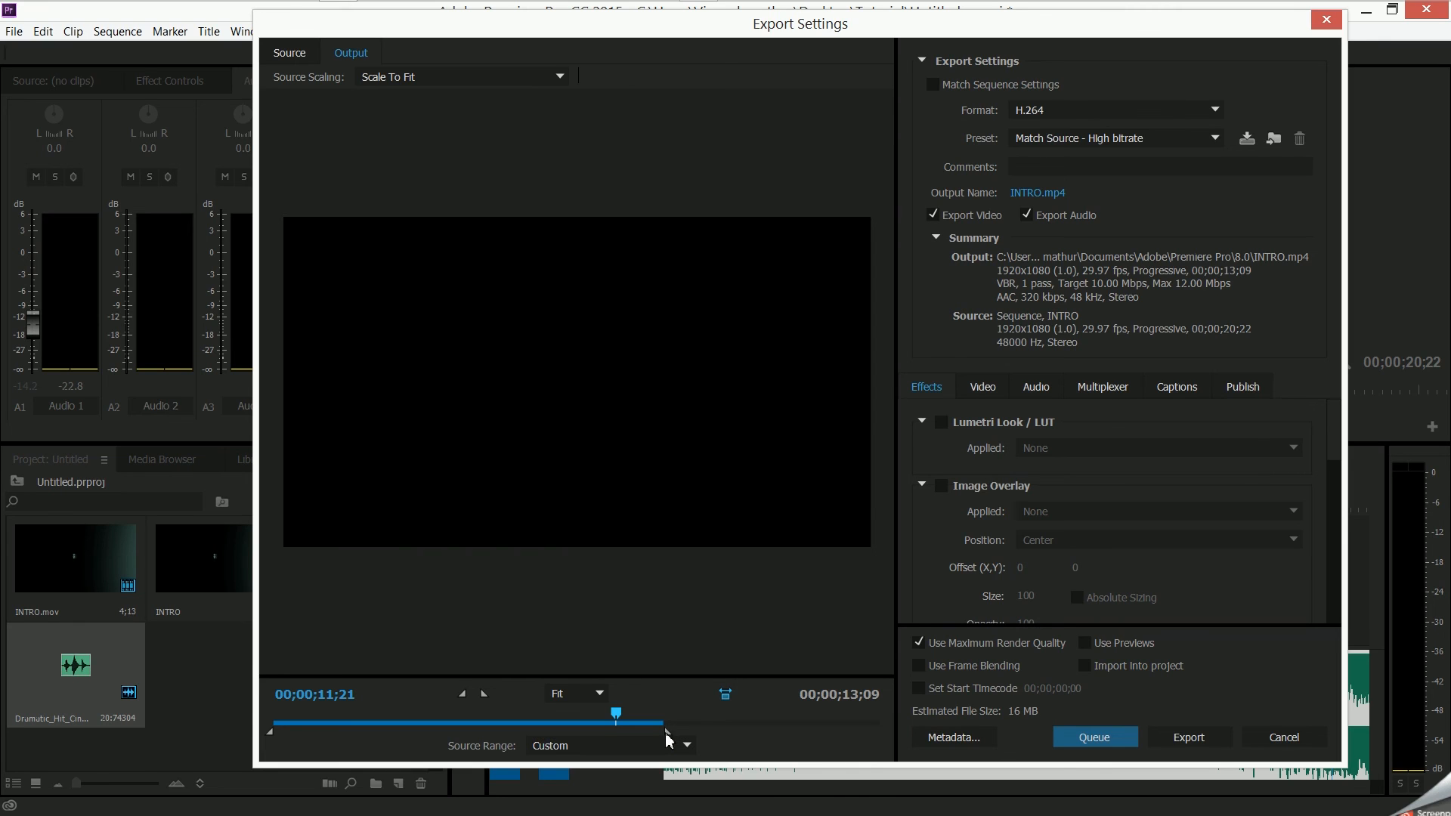
left_click_drag(647, 739, 619, 738)
left_click(440, 722)
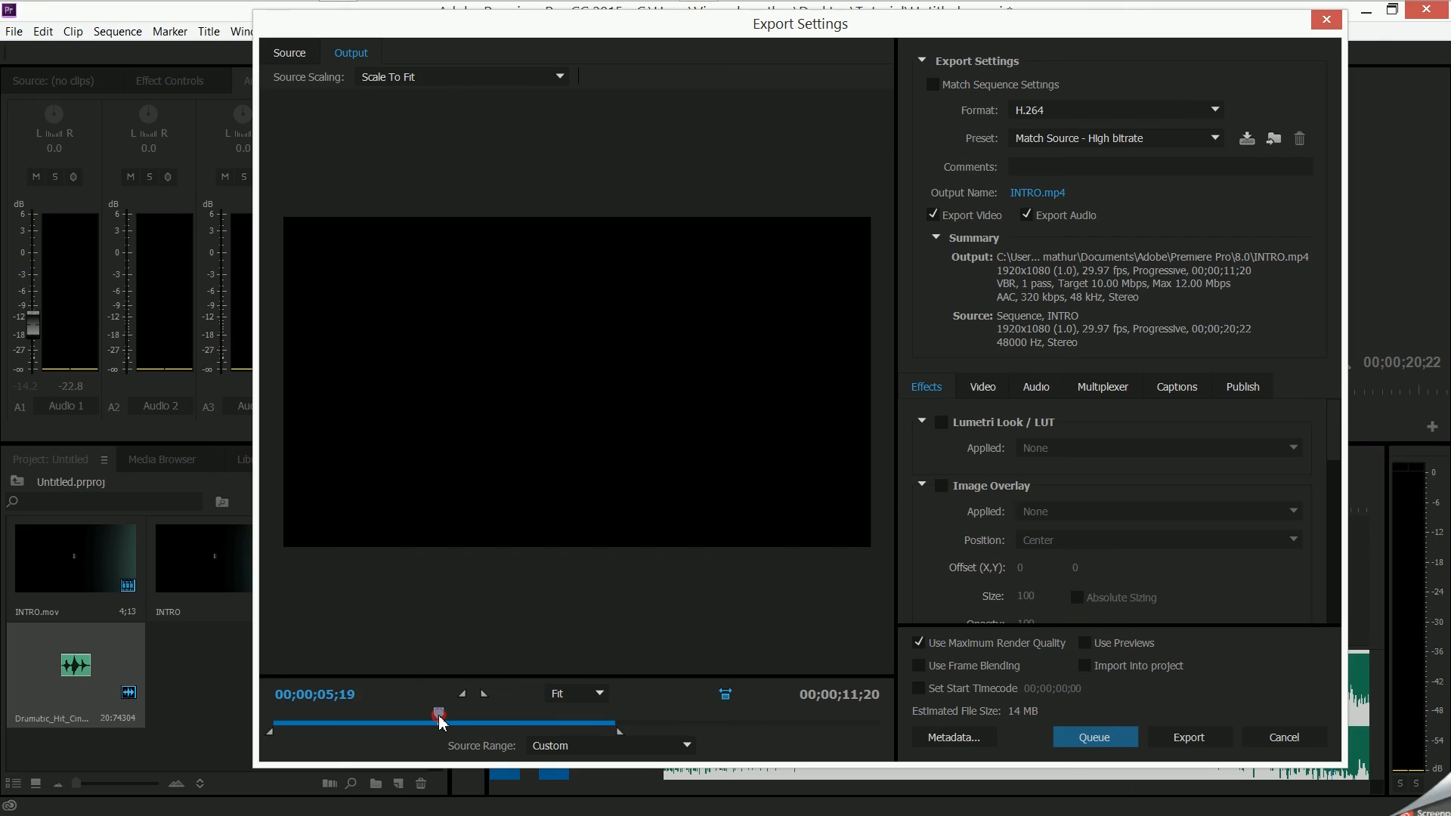
left_click_drag(442, 721, 485, 716)
left_click_drag(269, 731, 488, 747)
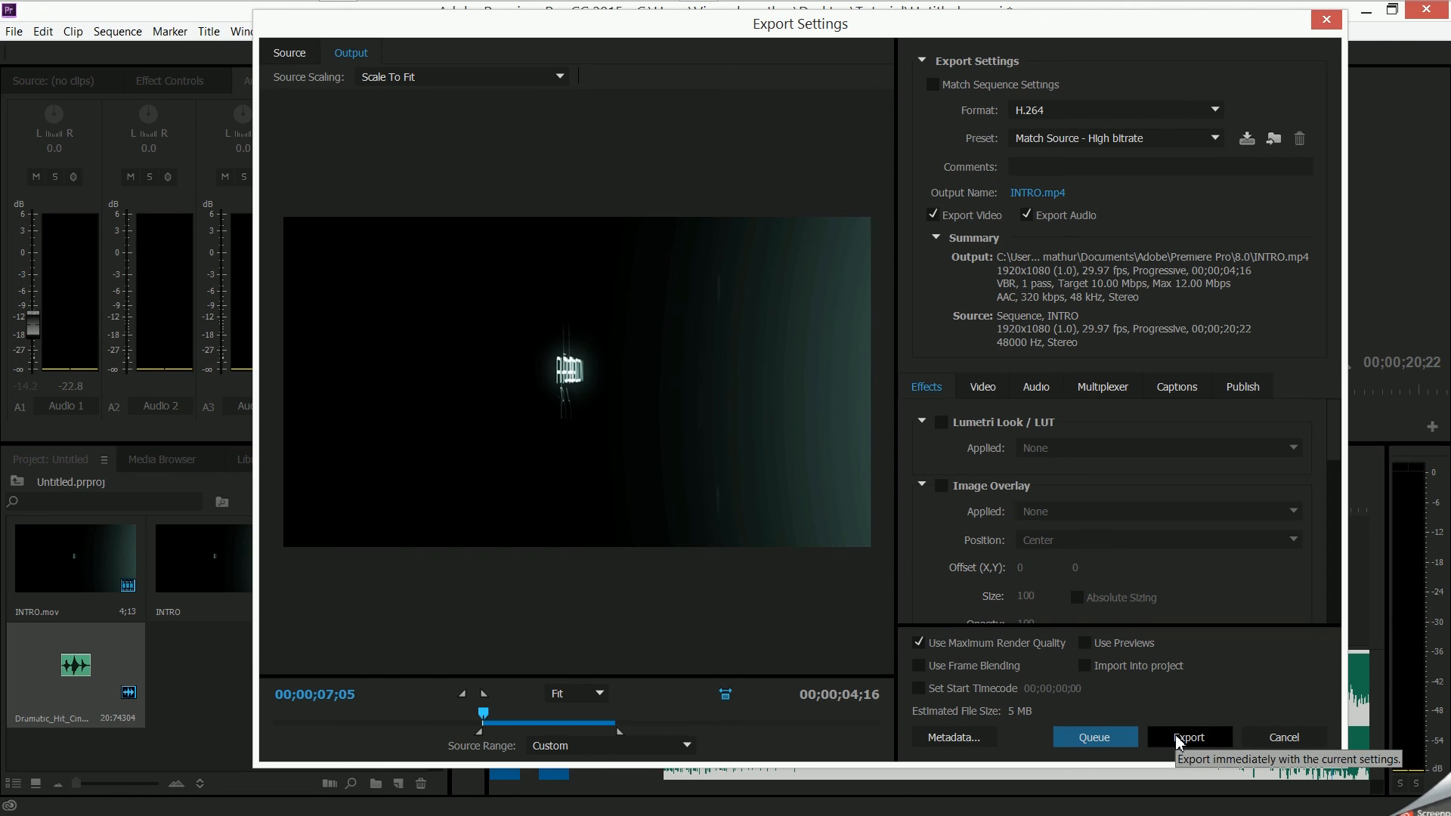
- Close the export settings without exporting and minimize Premiere Pro
left_click(1317, 26)
left_click(1328, 31)
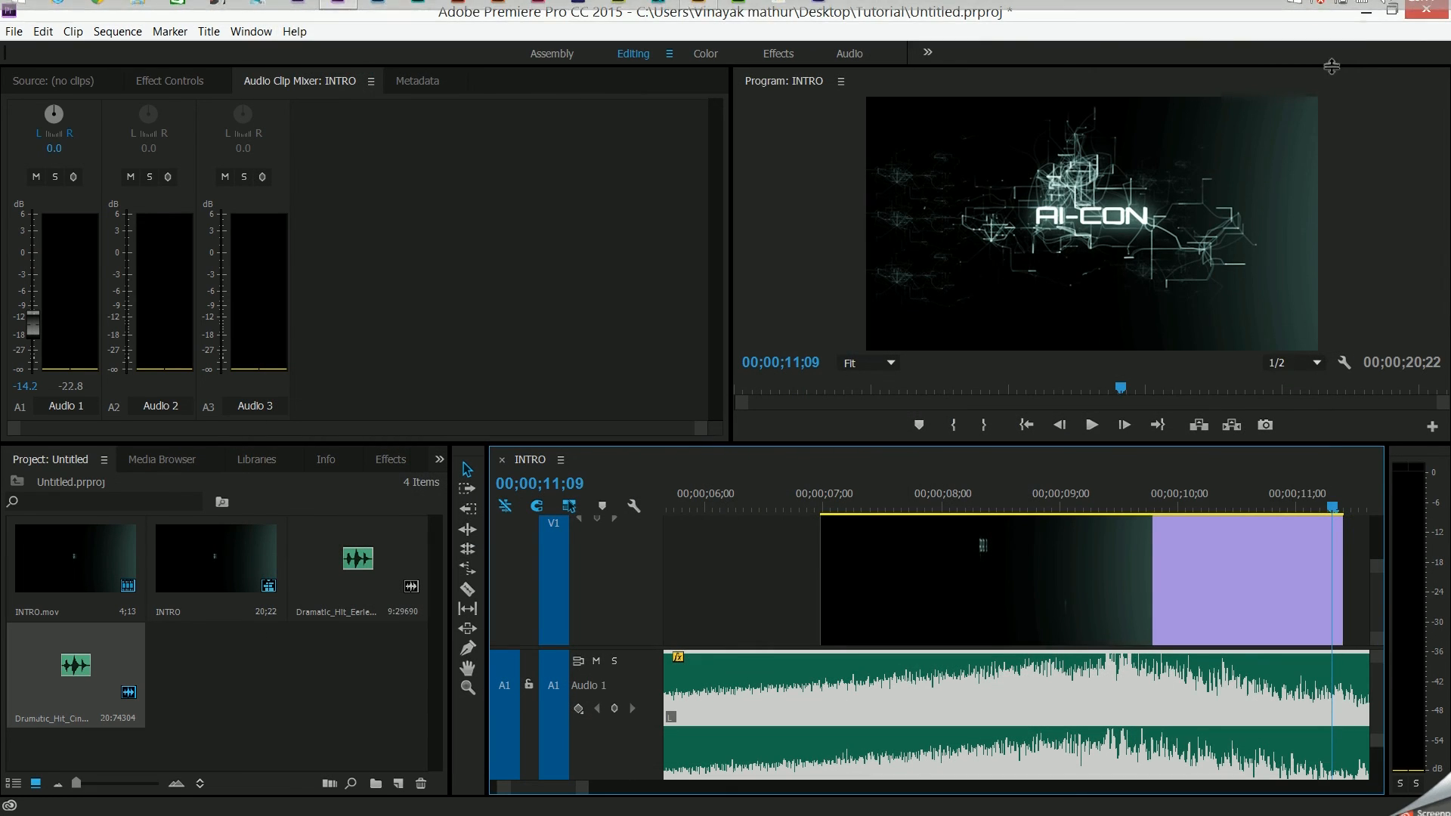
left_click(1363, 12)
left_click(1088, 45)
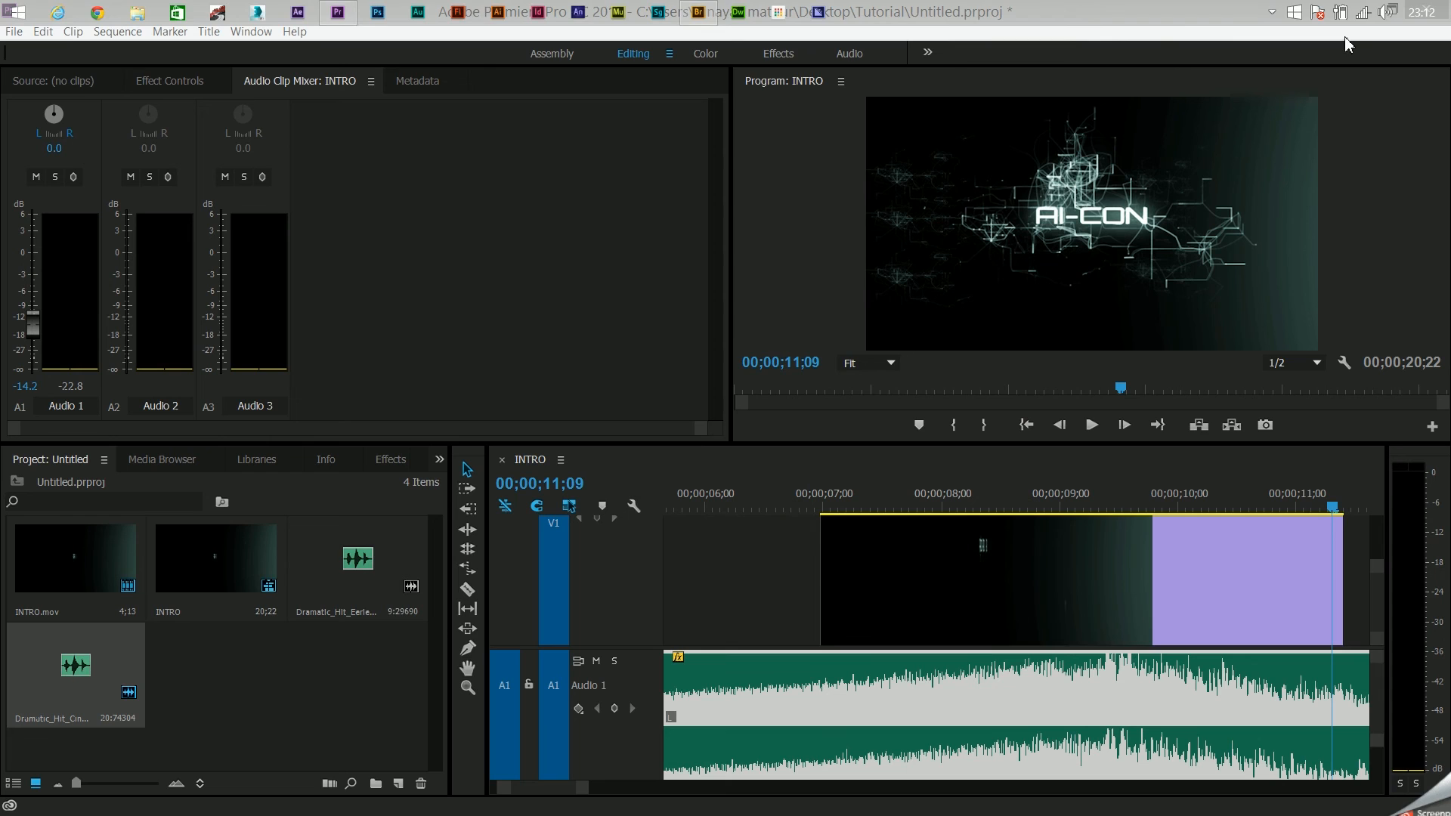
left_click(1367, 11)
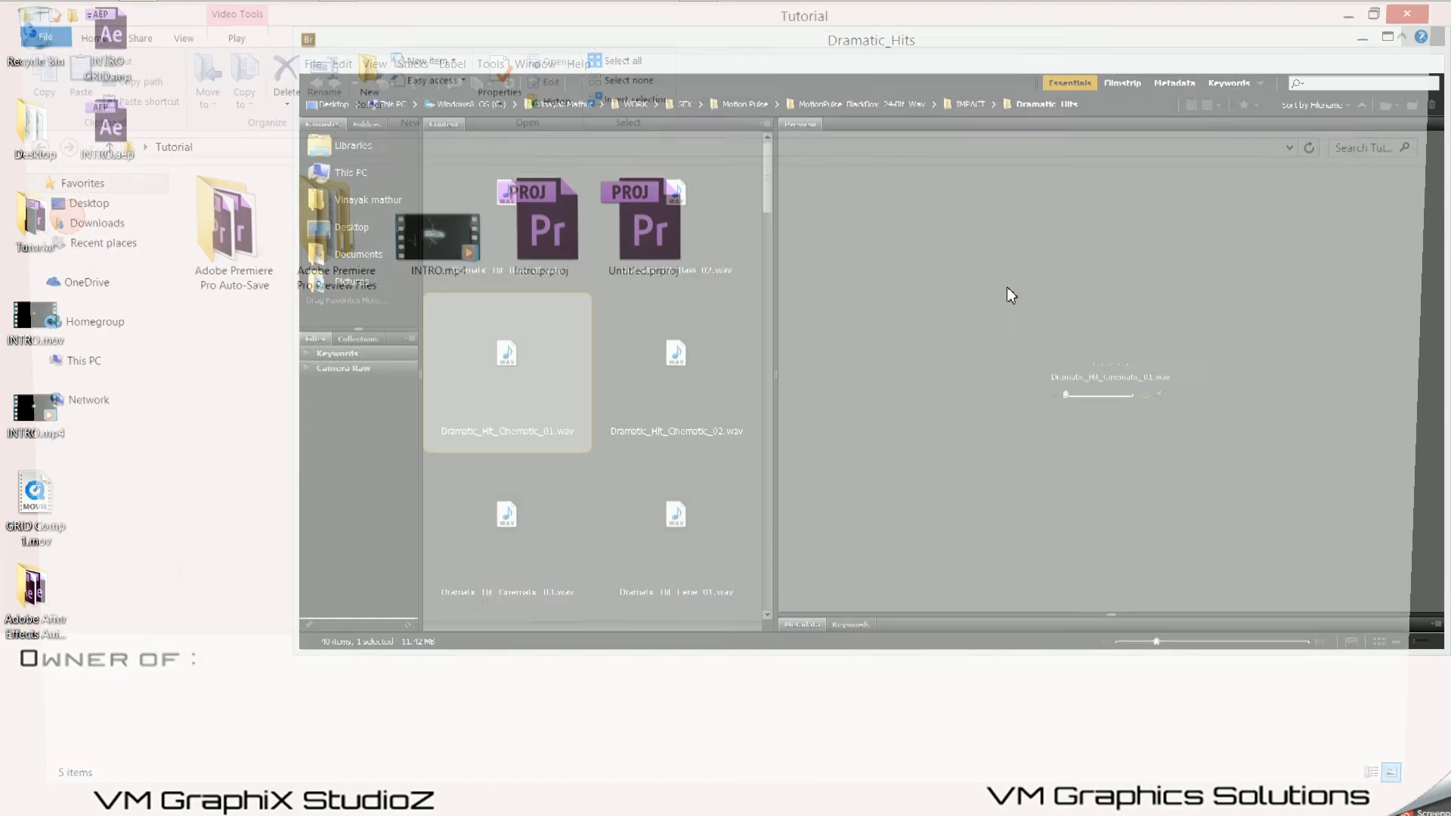
- Check the INTRO.mp4 video file in the Tutorial folder
left_click(510, 271)
left_click(418, 264)
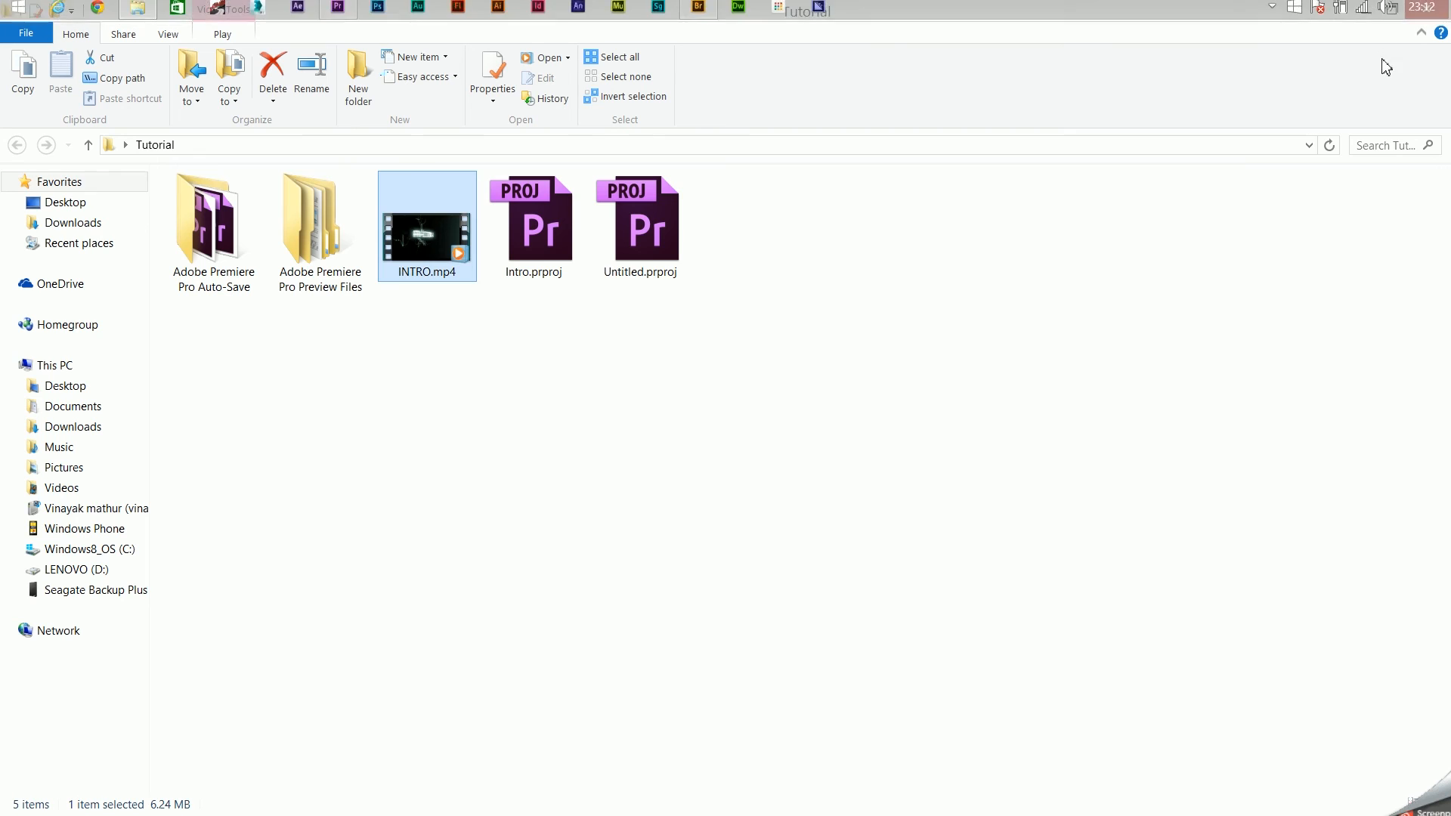
- Close the Tutorial folder window and the Bridge window showing Dramatic_Hits to return to the desktop
left_click(1432, 9)
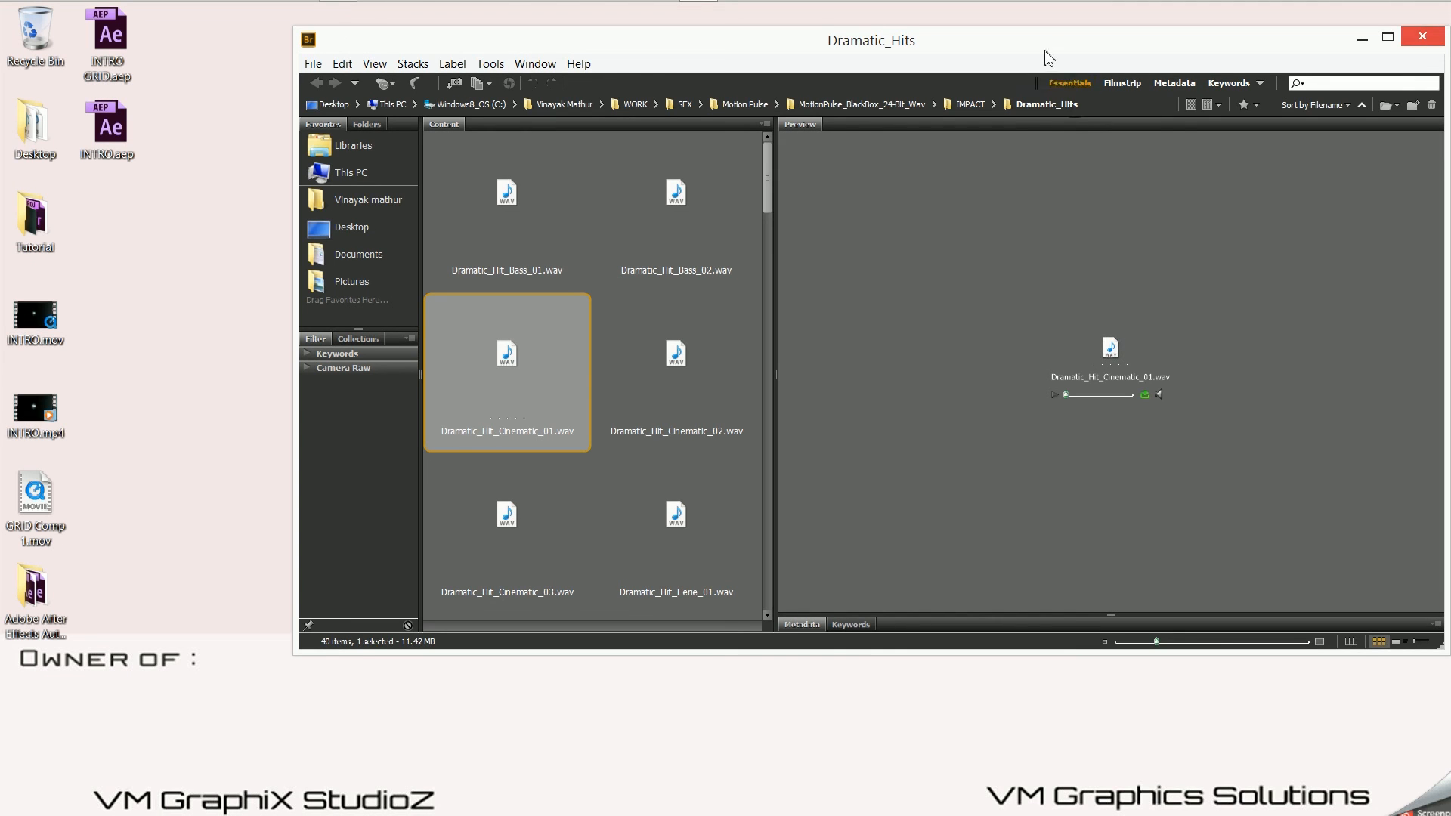
left_click_drag(1027, 39, 814, 115)
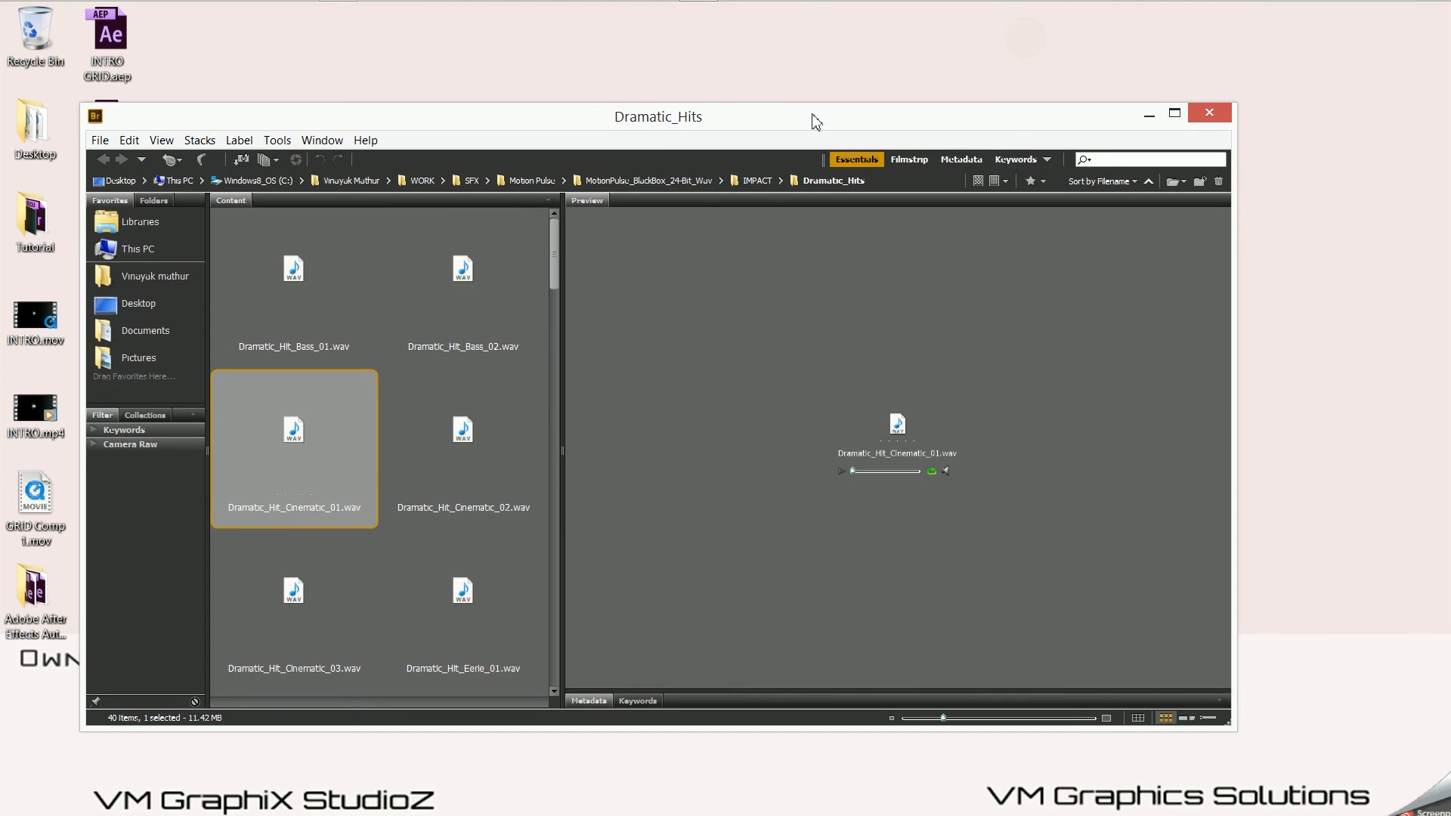
left_click(1223, 119)
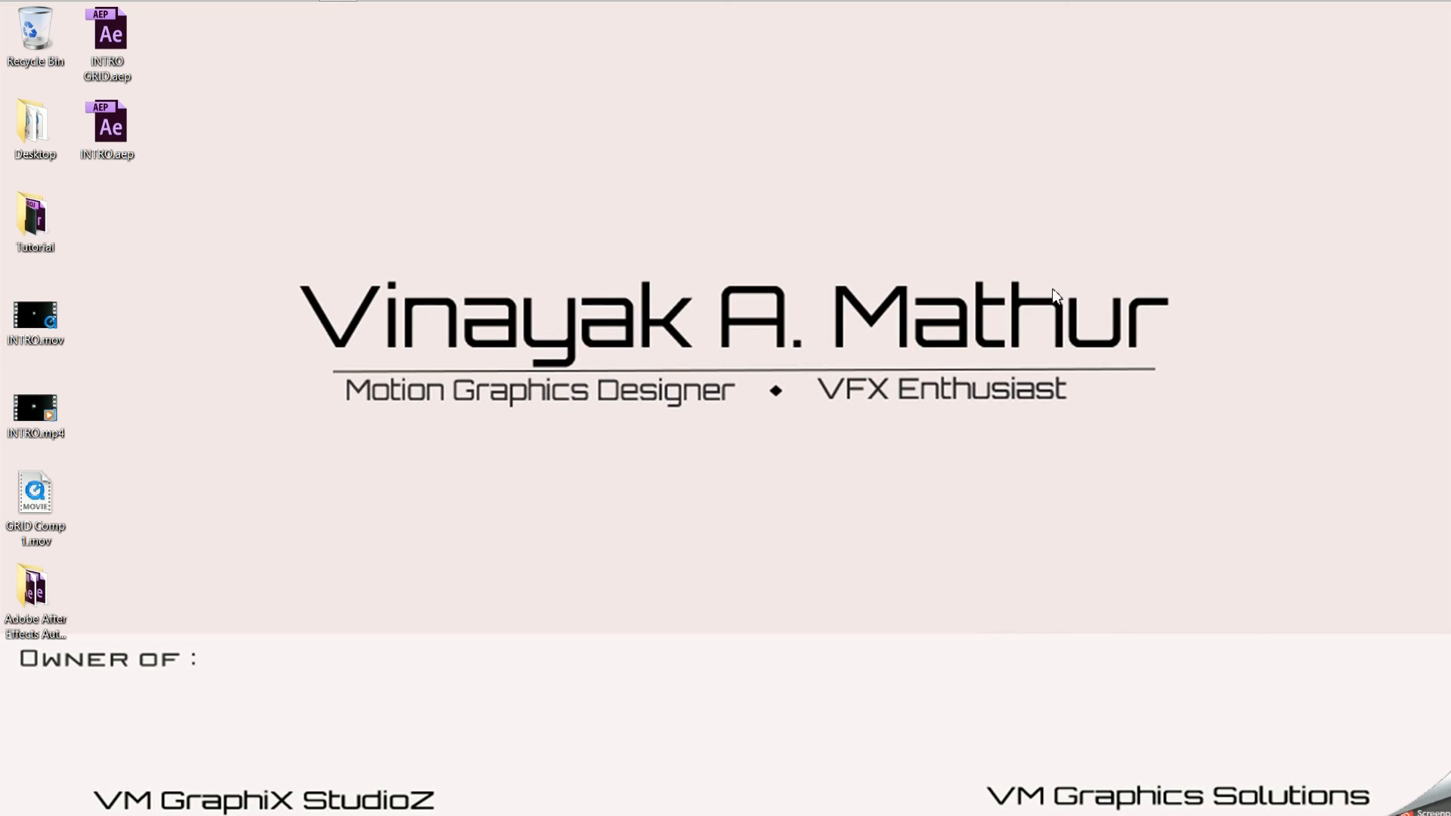